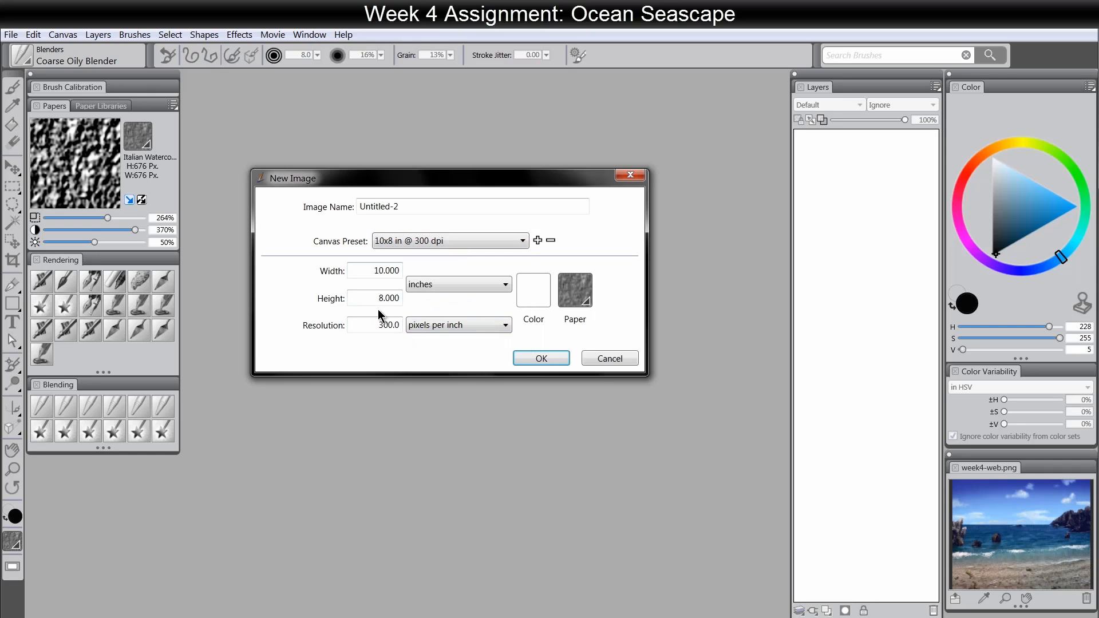
Create a new 10 x 8 inch image at 300 pixels per inch
left_click(548, 358)
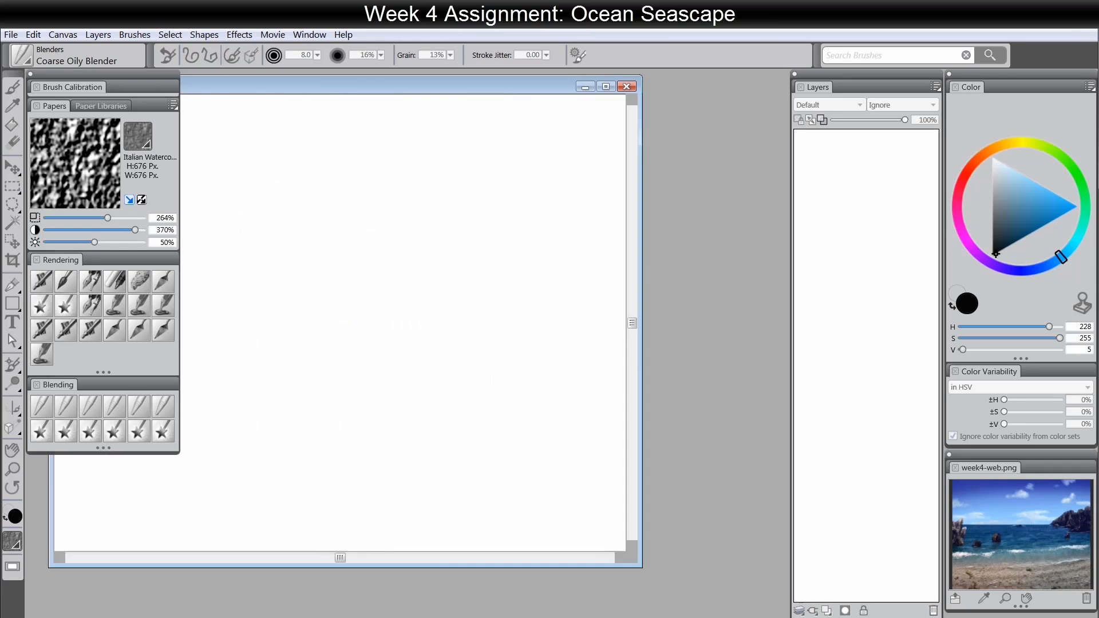
left_click_drag(479, 396, 489, 387)
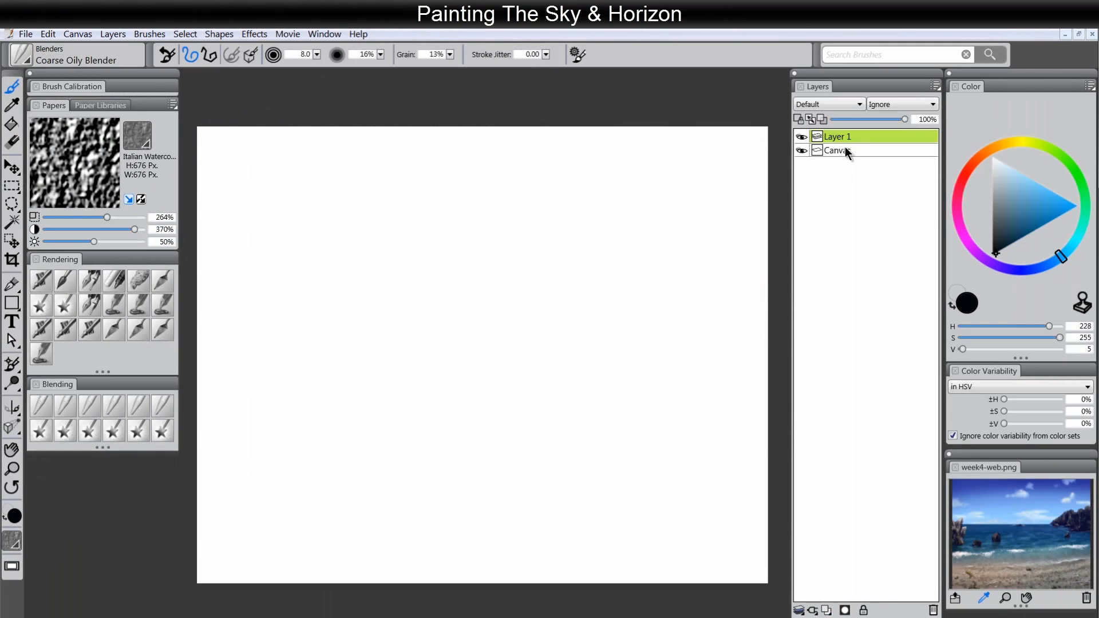
Rename Layer 1 as sky and add another layer above it named ocean-horizon
double_click(842, 137)
type("sky")
key("Return")
left_click(828, 608)
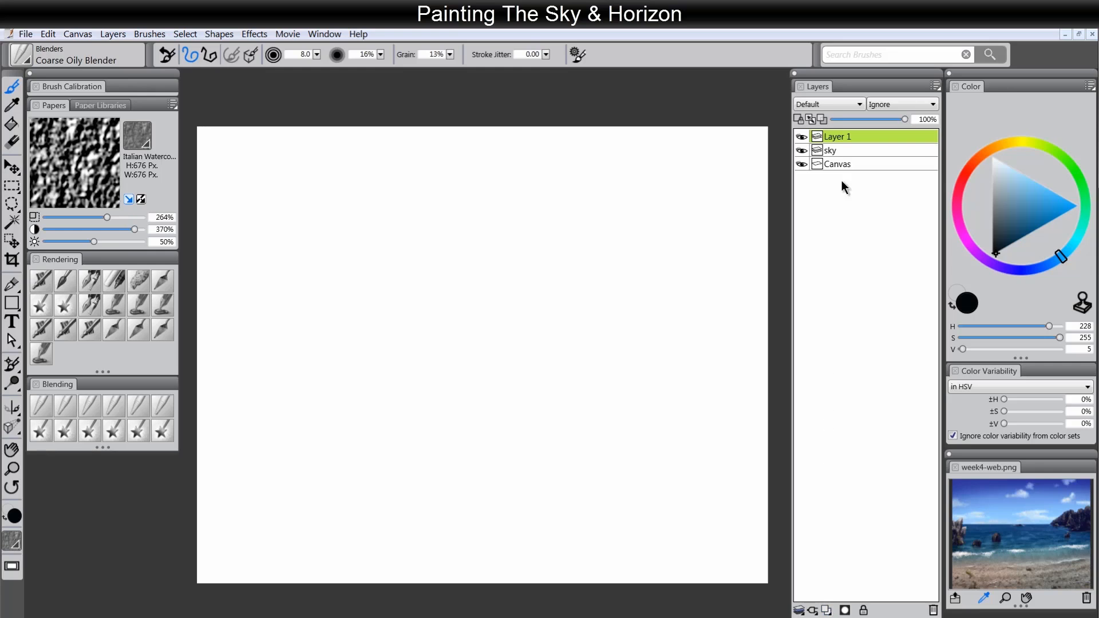
double_click(836, 138)
type("ocean")
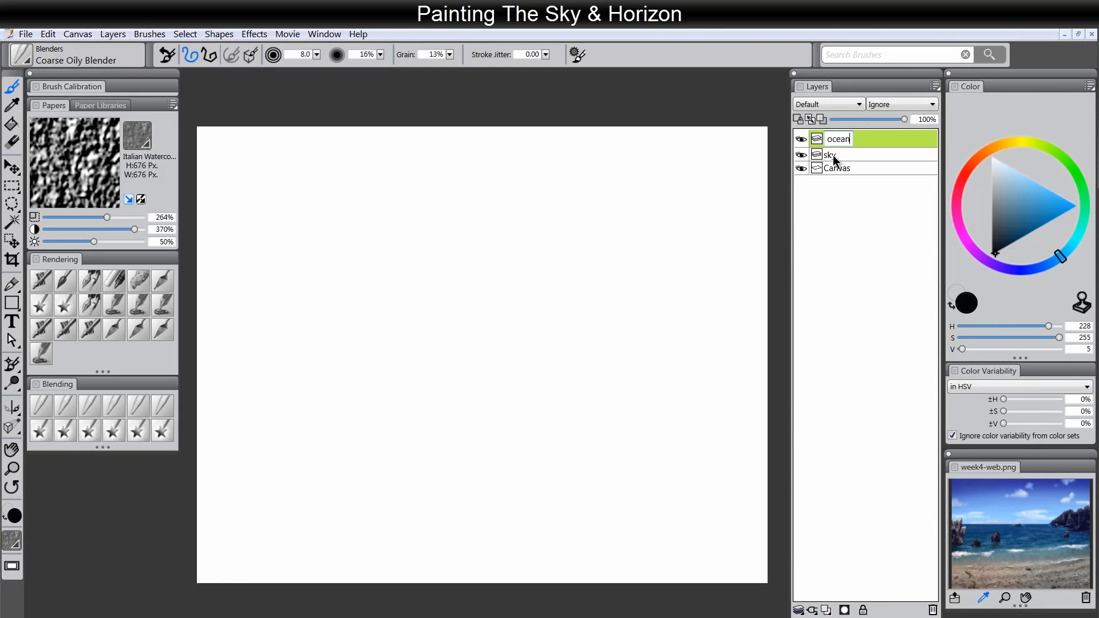
type("-horizon")
key("Return")
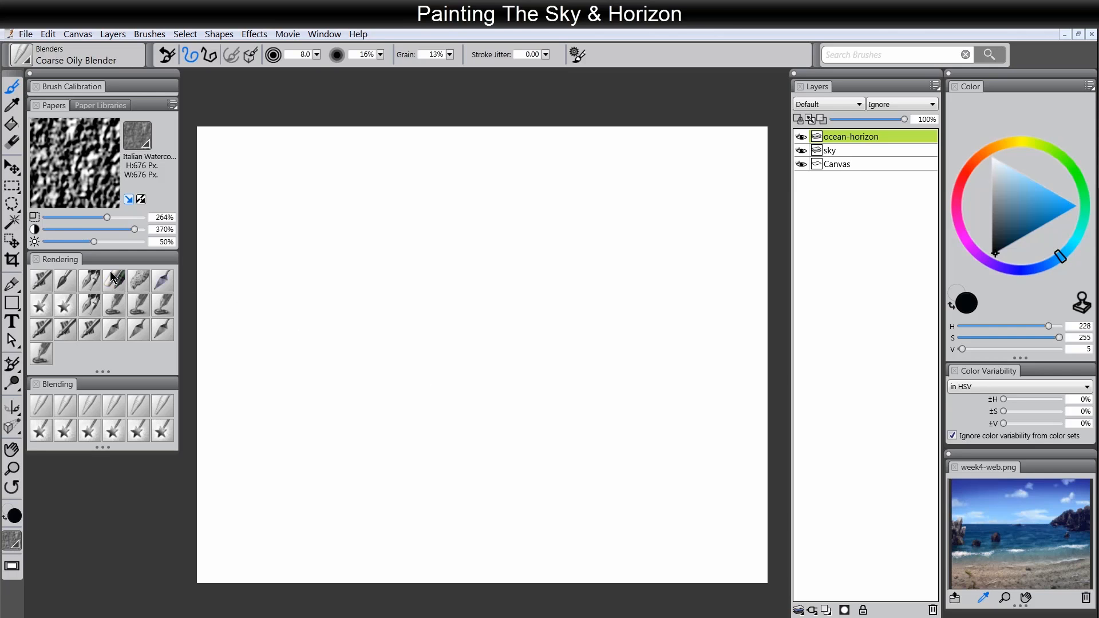
Fill a rectangular selection of the canvas's lower two-thirds with dark blue on the ocean-horizon layer and deselect it
left_click(11, 188)
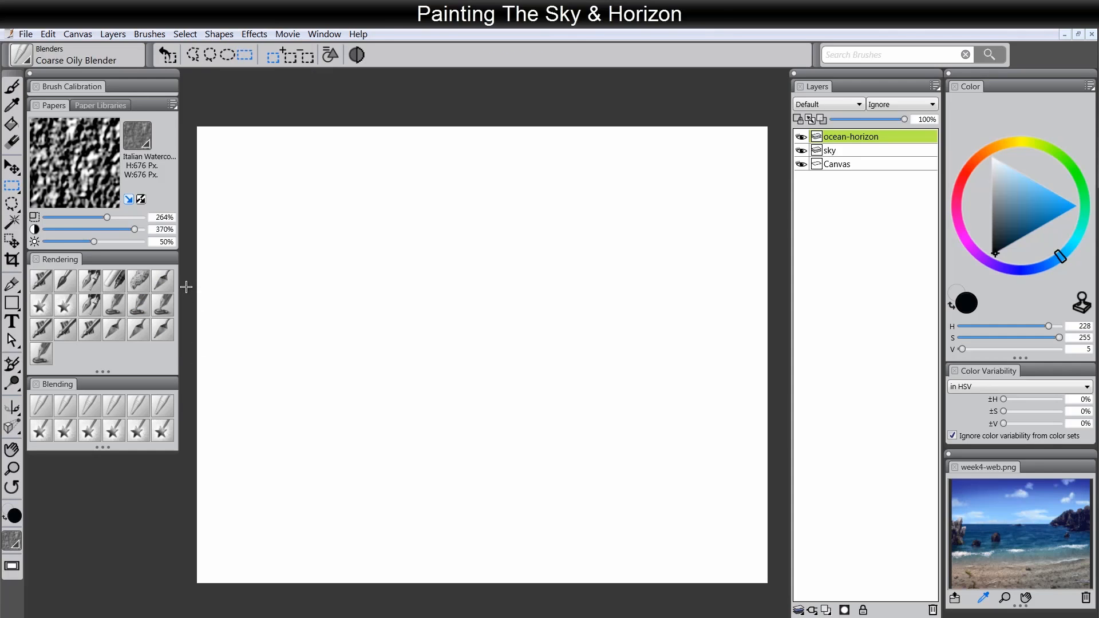
left_click_drag(197, 285, 738, 607)
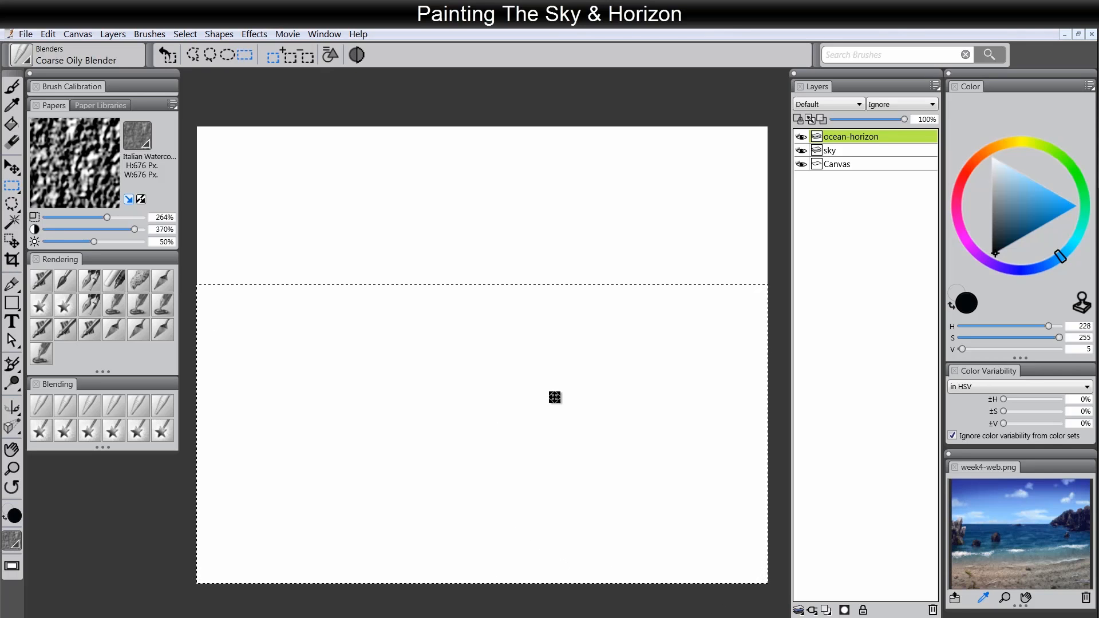
left_click(11, 123)
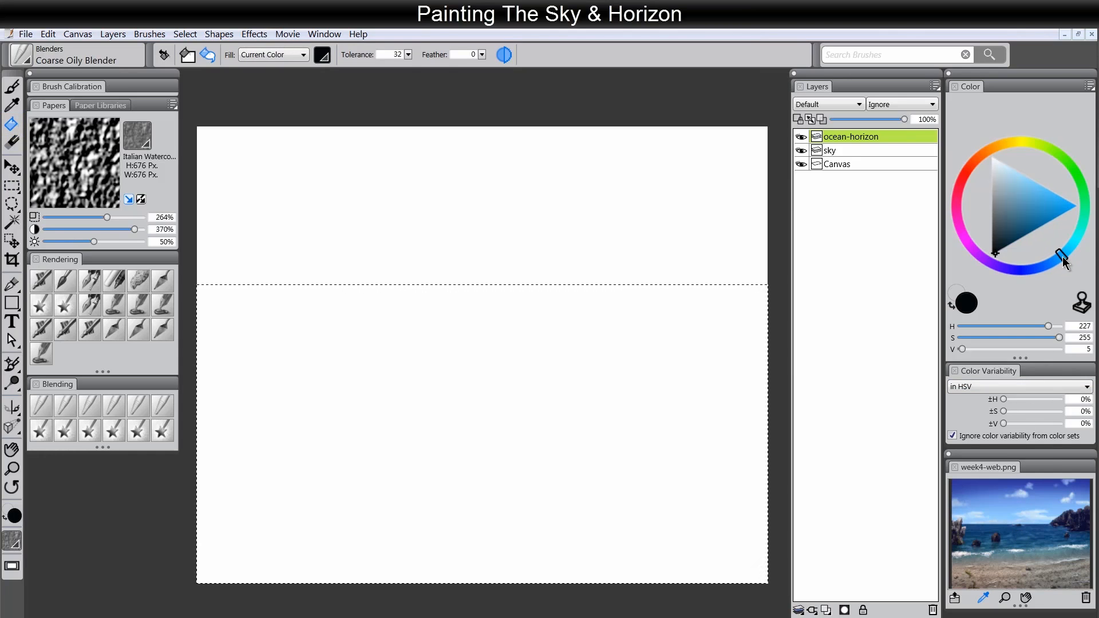
left_click(1022, 215)
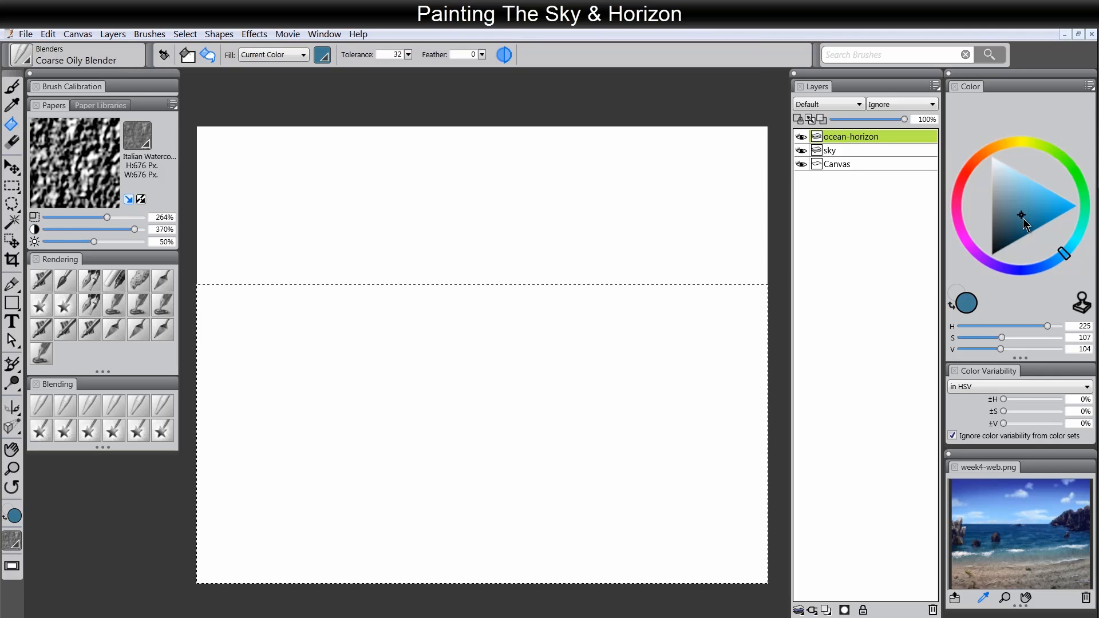
left_click_drag(1022, 219, 1029, 225)
left_click_drag(1060, 258, 1057, 262)
left_click(1025, 232)
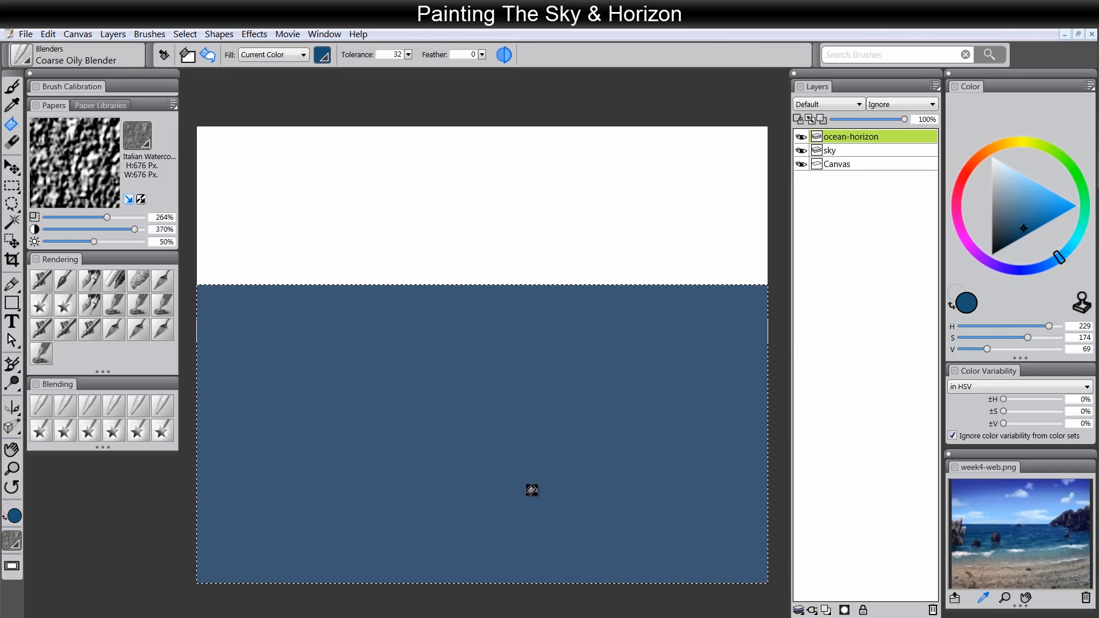
left_click(1030, 228)
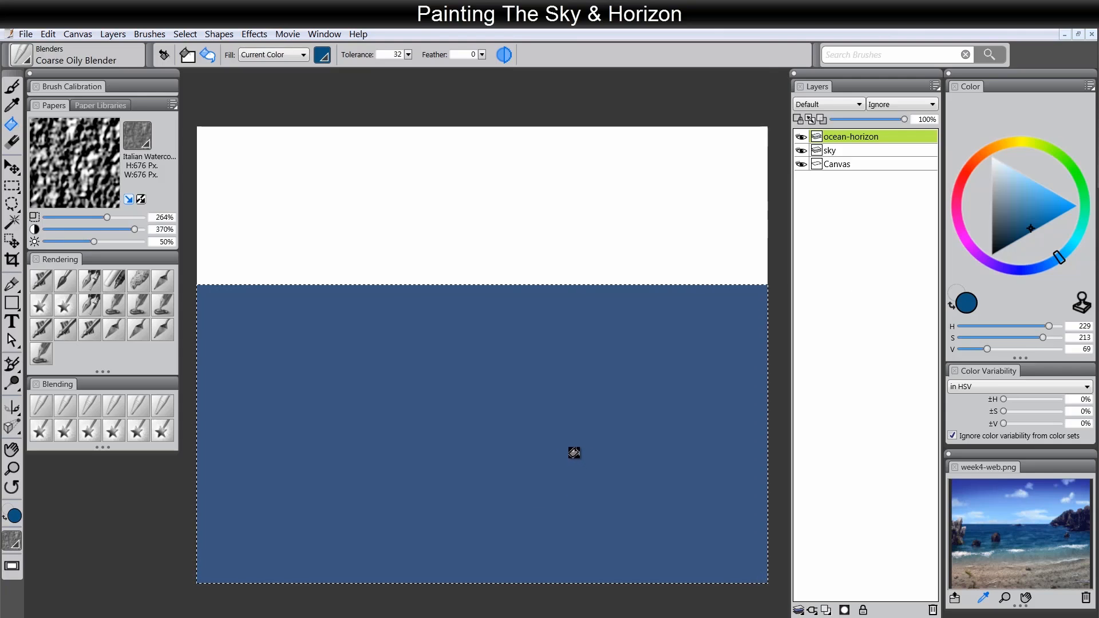
key("ctrl+d")
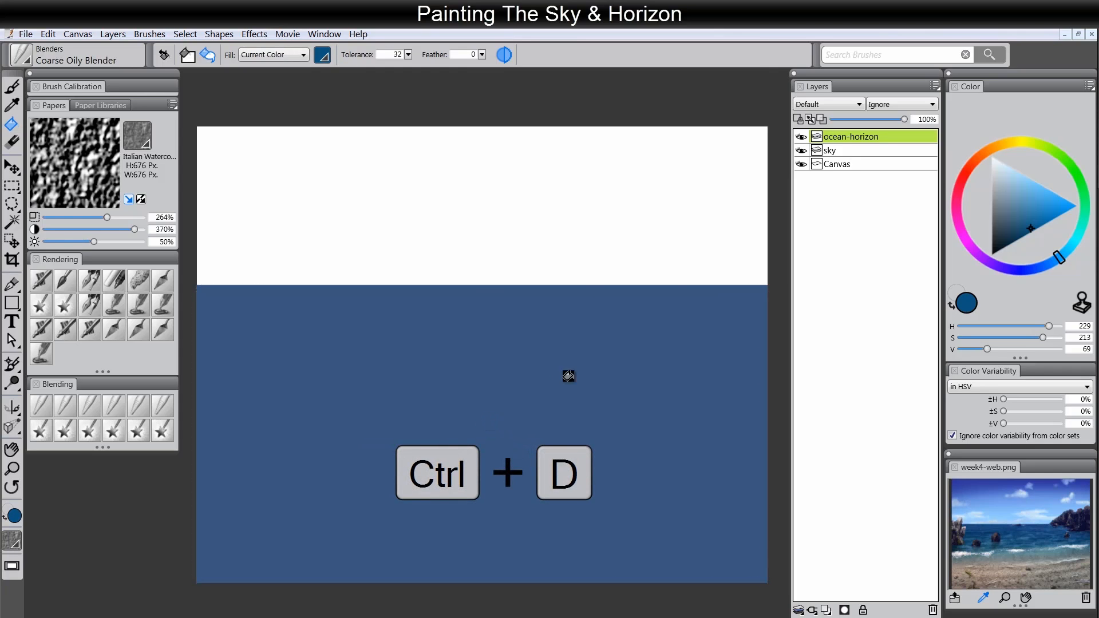
Fill the sky layer with light blue
left_click(843, 151)
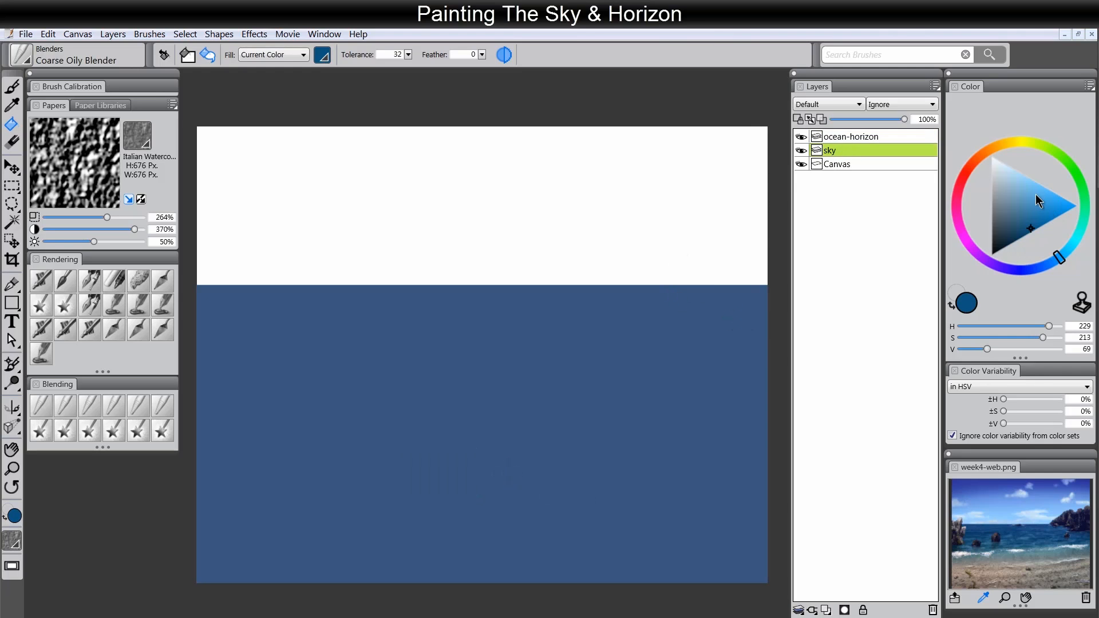
left_click_drag(1036, 197, 1032, 184)
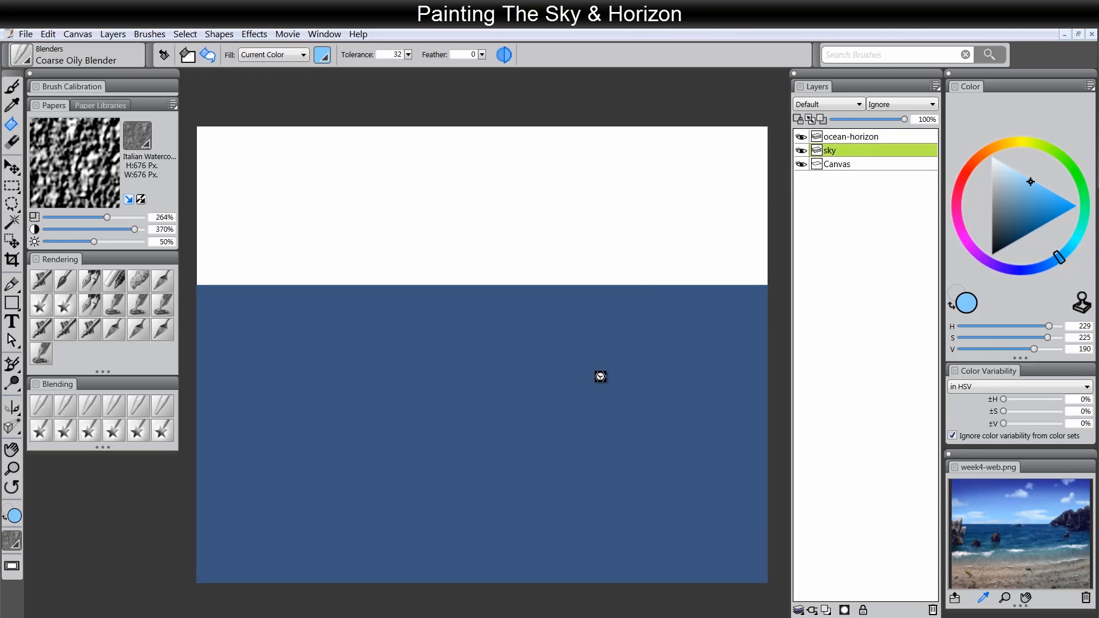
left_click(594, 413)
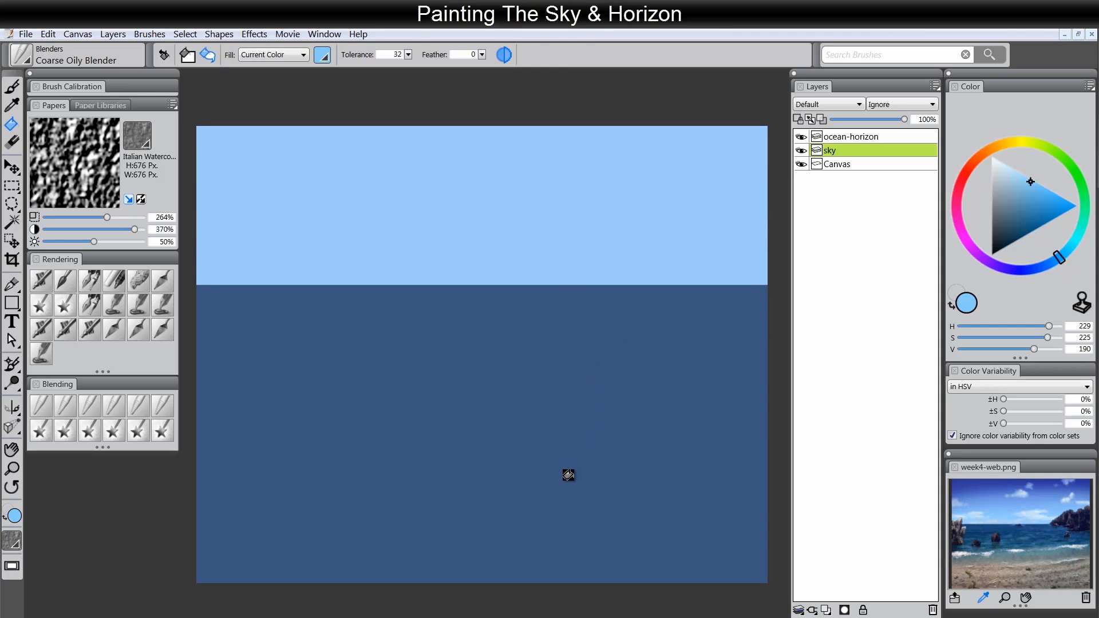
Darken the upper part of the sky with the Digital Airbrush, using medium blue with deeper navy over it along the top edge
left_click_drag(555, 395, 561, 417)
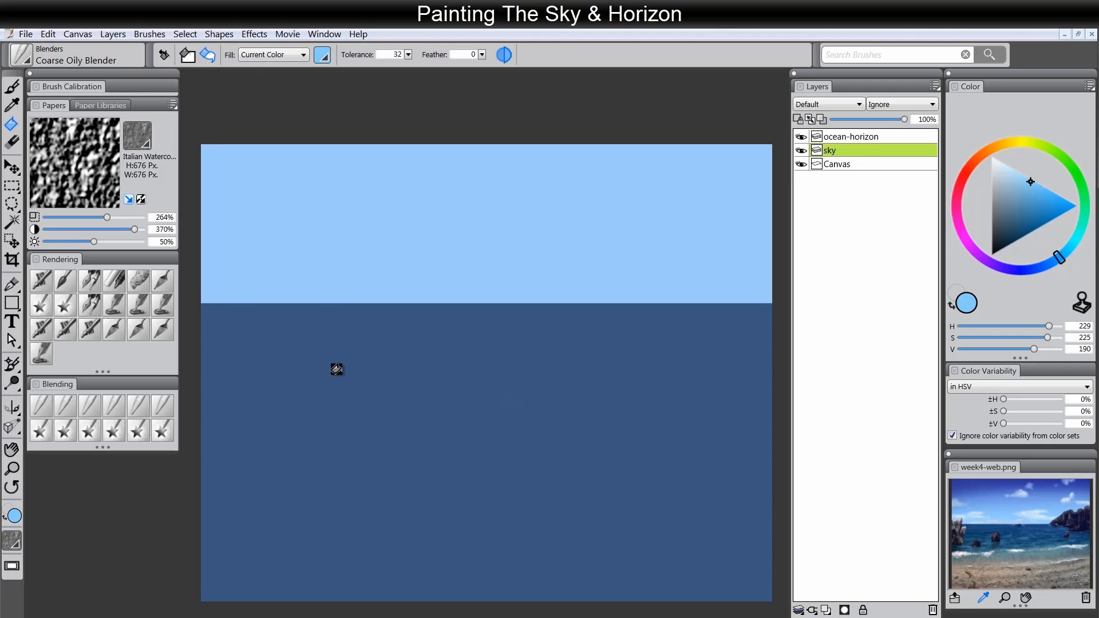
left_click(39, 281)
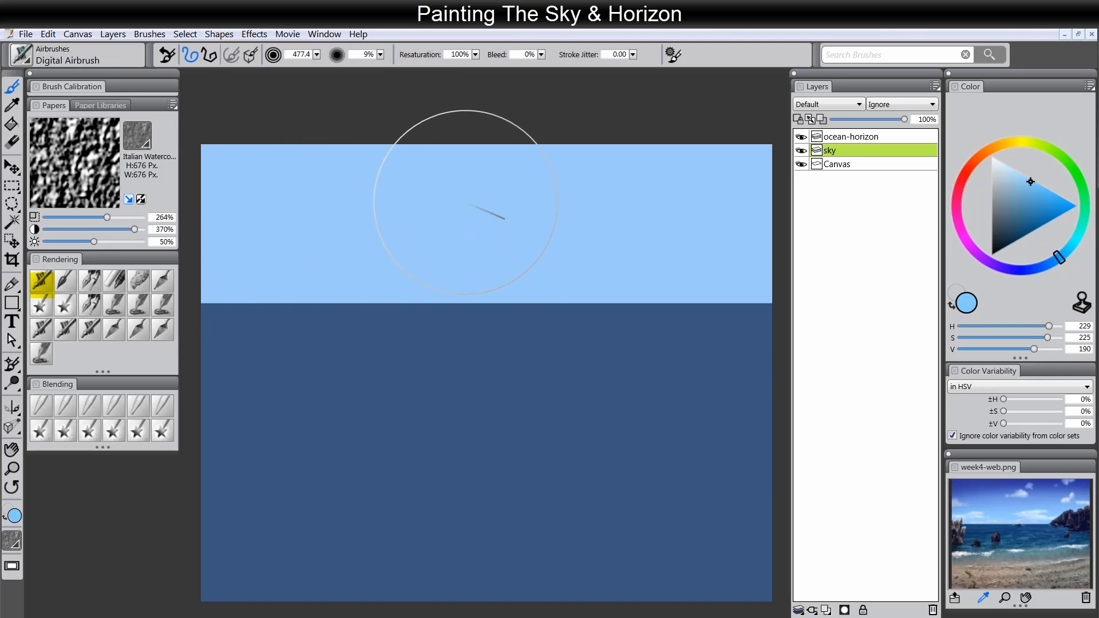
mouse_move(513, 189)
left_mouse_down()
mouse_move(509, 259)
mouse_move(539, 255)
left_mouse_up()
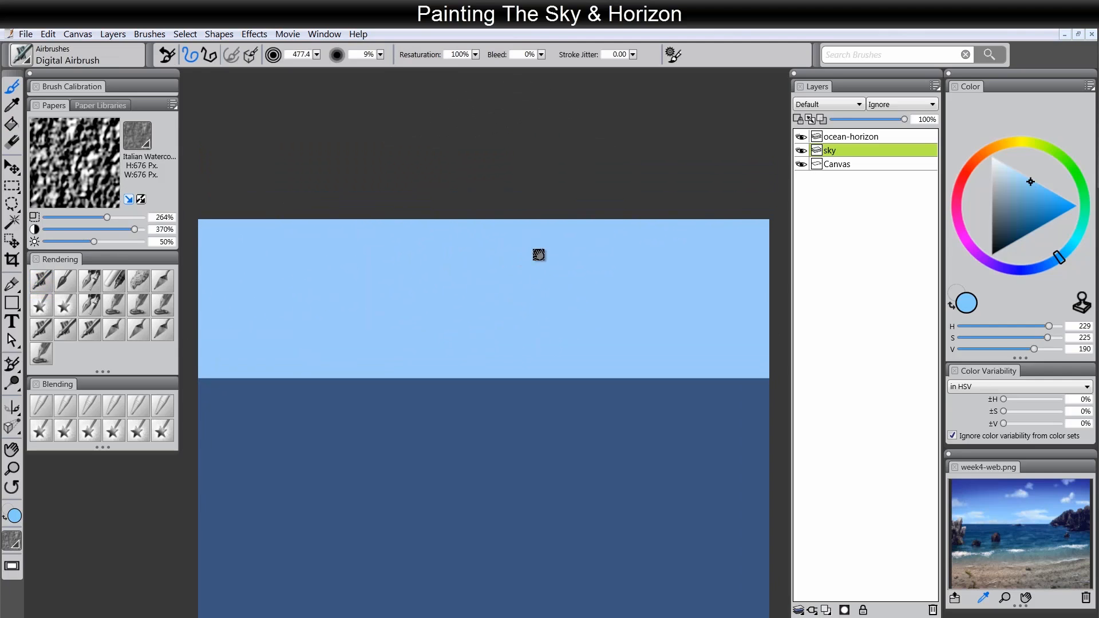
left_click_drag(1049, 219, 1044, 225)
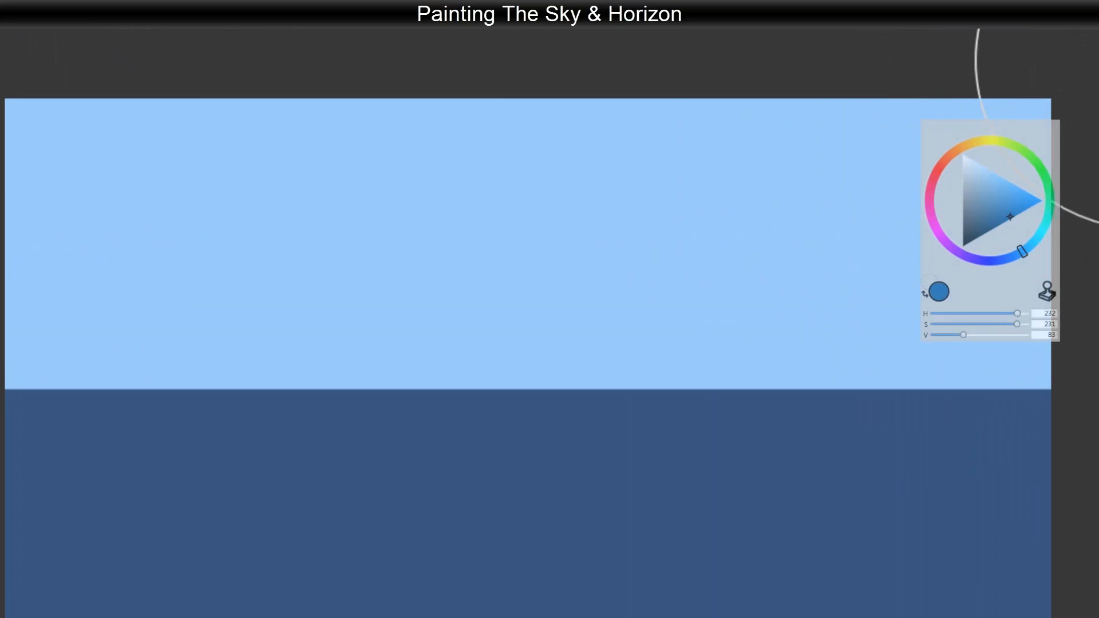
mouse_move(1098, 57)
left_mouse_down()
mouse_move(524, 52)
mouse_move(0, 83)
mouse_move(1098, 62)
mouse_move(259, 56)
mouse_move(744, 52)
mouse_move(603, 106)
mouse_move(224, 152)
mouse_move(971, 154)
mouse_move(480, 152)
mouse_move(0, 171)
mouse_move(517, 177)
mouse_move(1098, 52)
mouse_move(165, 49)
mouse_move(287, 54)
left_mouse_up()
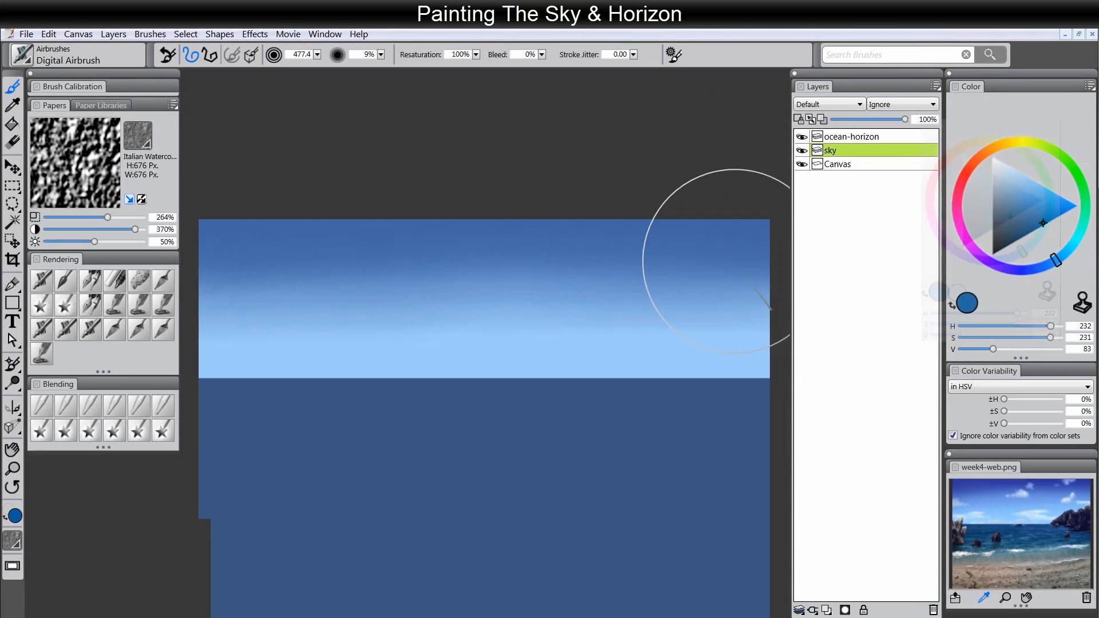
left_click_drag(1049, 268, 1049, 264)
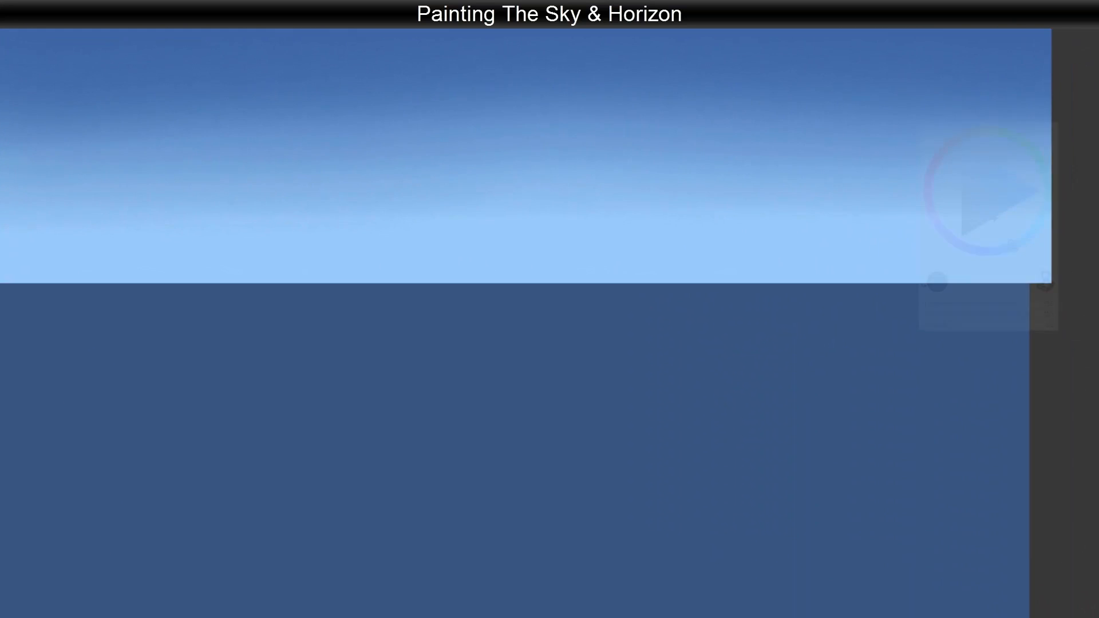
mouse_move(1088, 34)
left_mouse_down()
mouse_move(74, 34)
mouse_move(1093, 31)
left_mouse_up()
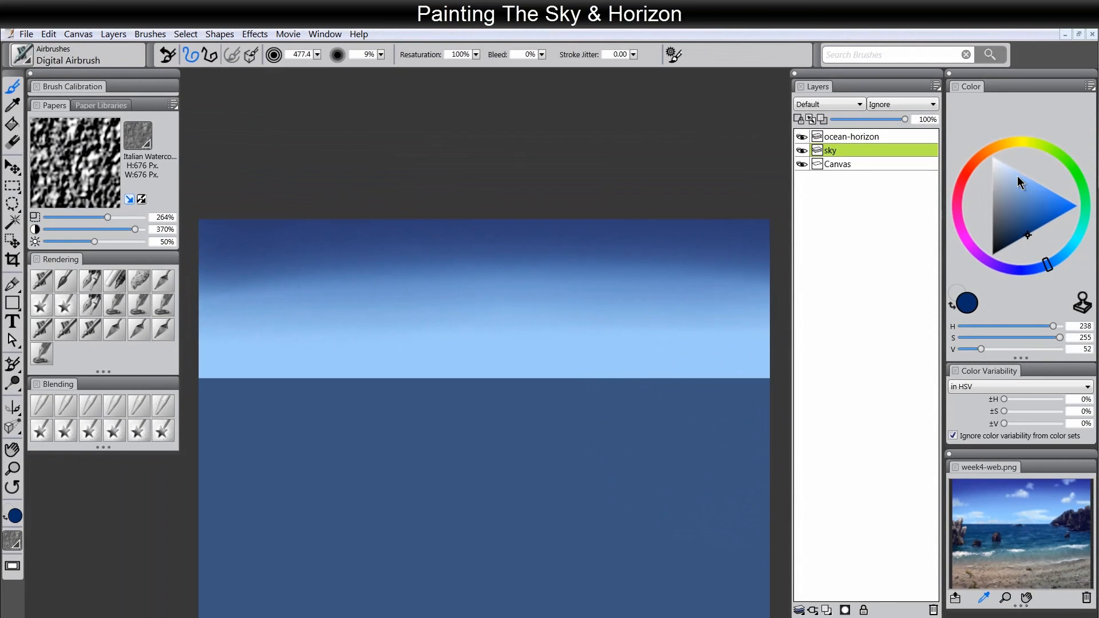
Lighten the sky just above the horizon with the Digital Airbrush, using pale blue and a thin band of warm cream
left_click_drag(1017, 178, 1010, 162)
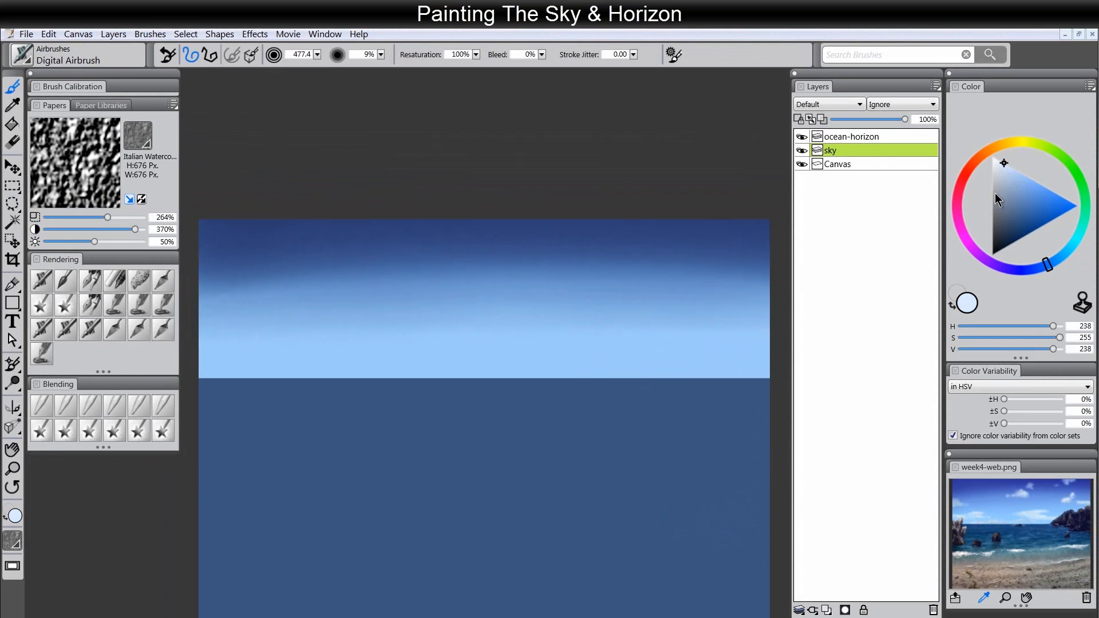
left_click_drag(1005, 167, 1007, 164)
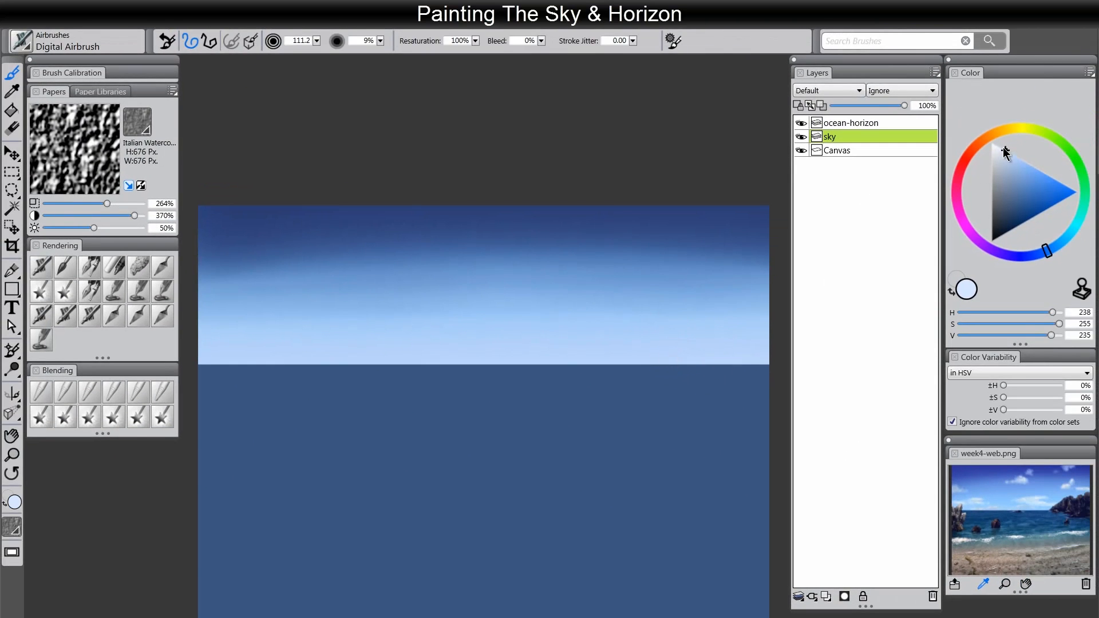
left_click(1002, 145)
left_click(1012, 132)
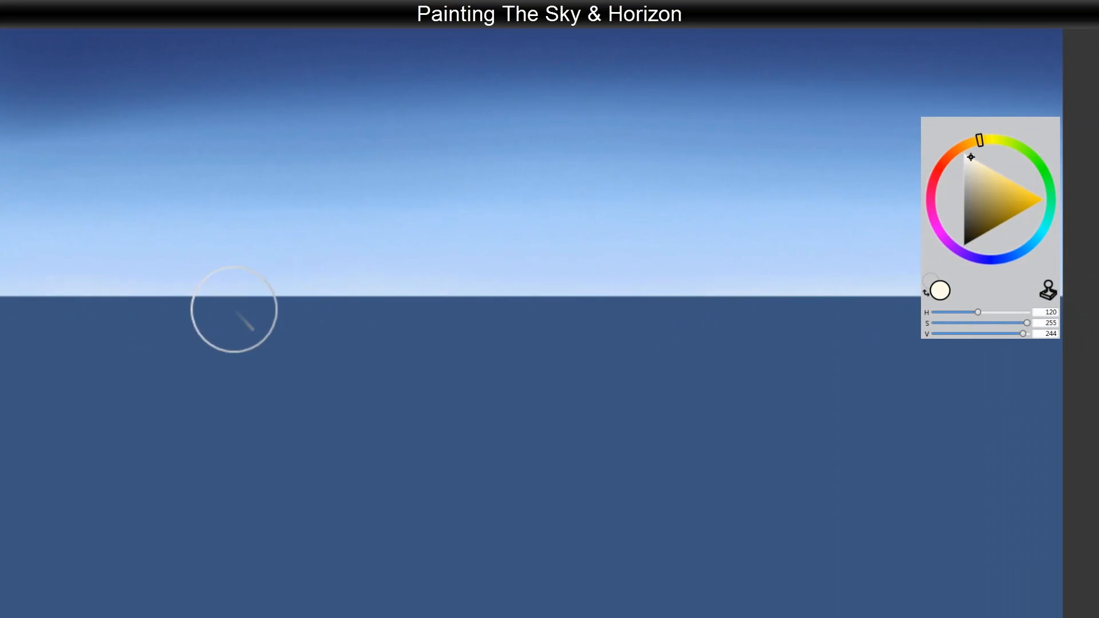
left_click_drag(620, 303, 2, 304)
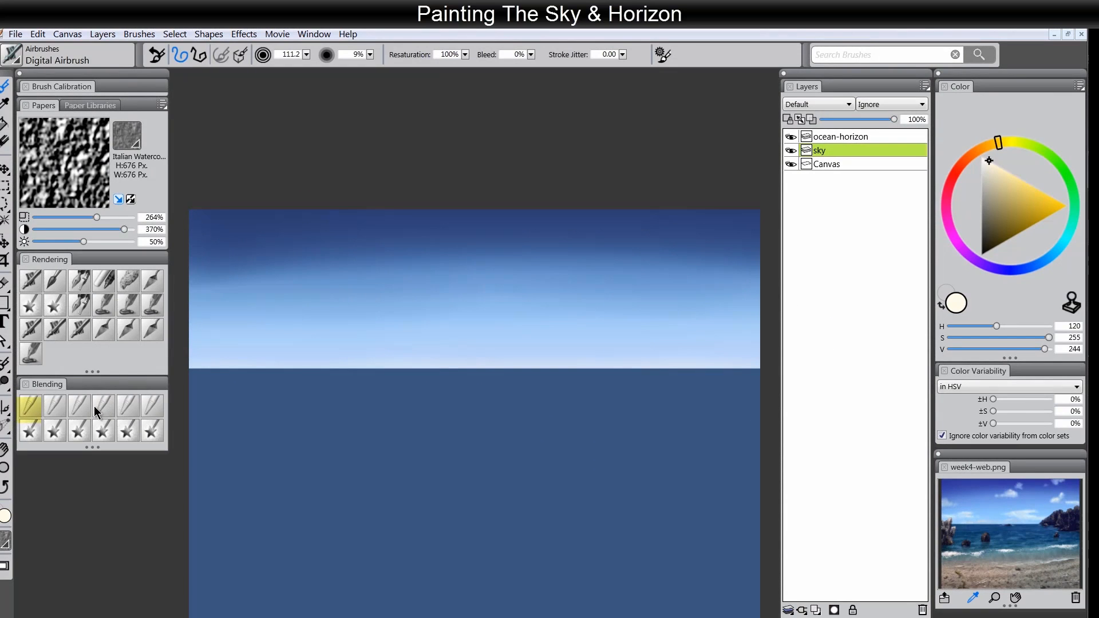
Blend the sky's color gradient smoothly with the Diffuse Blur blender
left_click(30, 409)
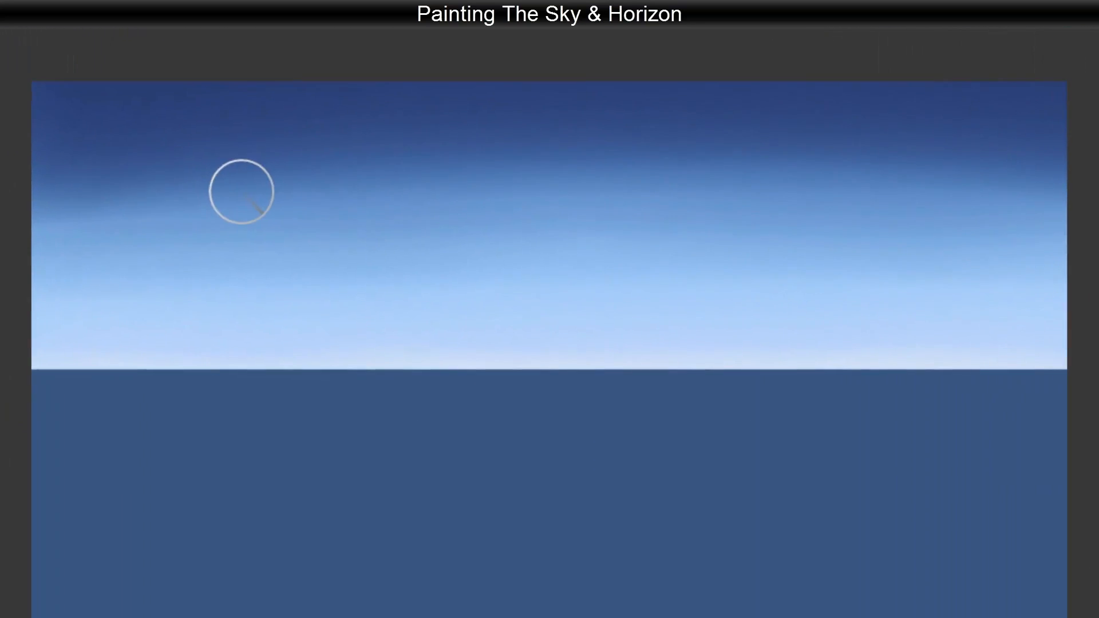
mouse_move(164, 170)
left_mouse_down()
mouse_move(185, 218)
mouse_move(677, 158)
mouse_move(802, 173)
mouse_move(986, 167)
mouse_move(1003, 183)
mouse_move(976, 220)
mouse_move(604, 224)
mouse_move(432, 211)
mouse_move(305, 231)
mouse_move(215, 226)
mouse_move(121, 251)
mouse_move(104, 275)
mouse_move(547, 297)
mouse_move(828, 278)
mouse_move(965, 286)
mouse_move(997, 191)
mouse_move(975, 173)
mouse_move(893, 153)
mouse_move(285, 175)
mouse_move(209, 158)
mouse_move(137, 179)
mouse_move(103, 167)
mouse_move(100, 225)
mouse_move(110, 276)
mouse_move(284, 307)
mouse_move(304, 227)
mouse_move(261, 187)
mouse_move(430, 197)
mouse_move(721, 177)
mouse_move(634, 283)
mouse_move(769, 287)
mouse_move(921, 223)
mouse_move(788, 158)
mouse_move(599, 184)
left_mouse_up()
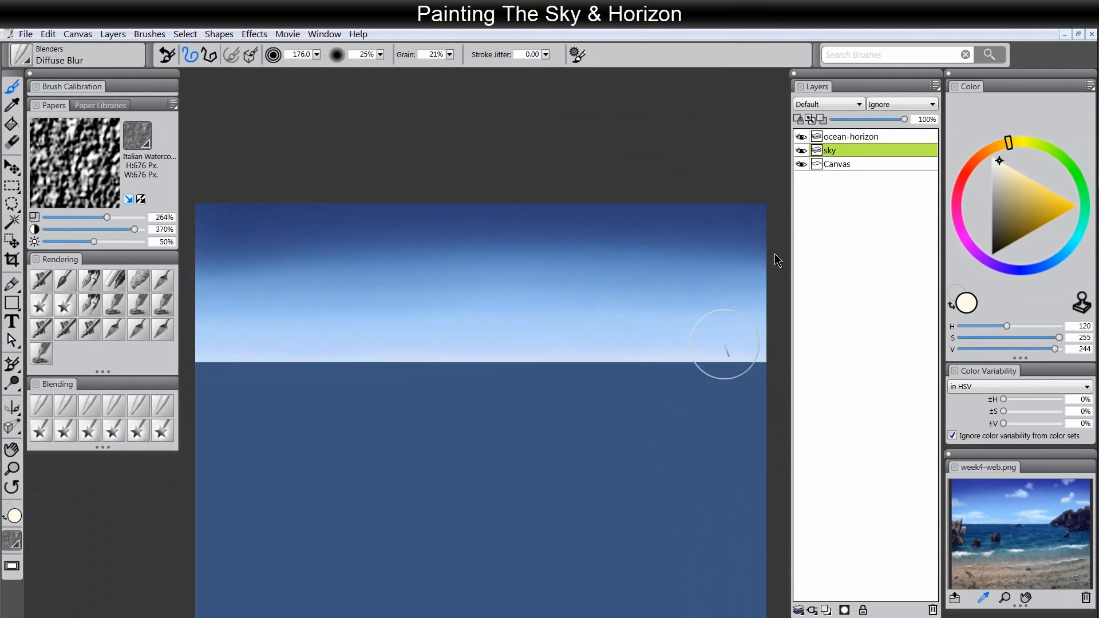
Add a new layer above ocean-horizon and name it clouds
left_click(848, 138)
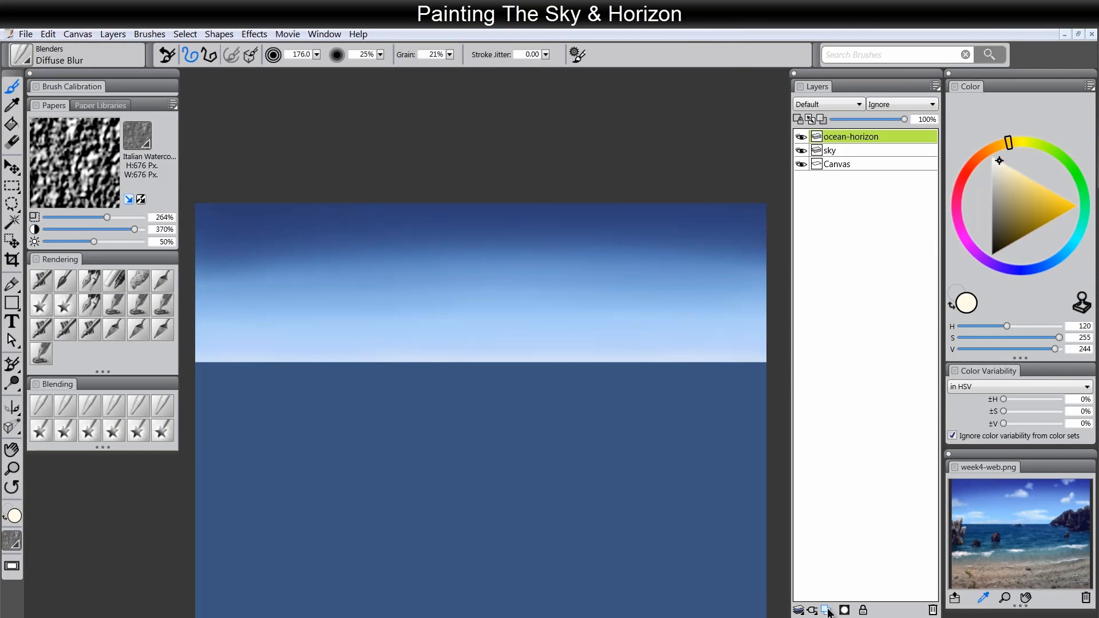
left_click(827, 610)
double_click(839, 137)
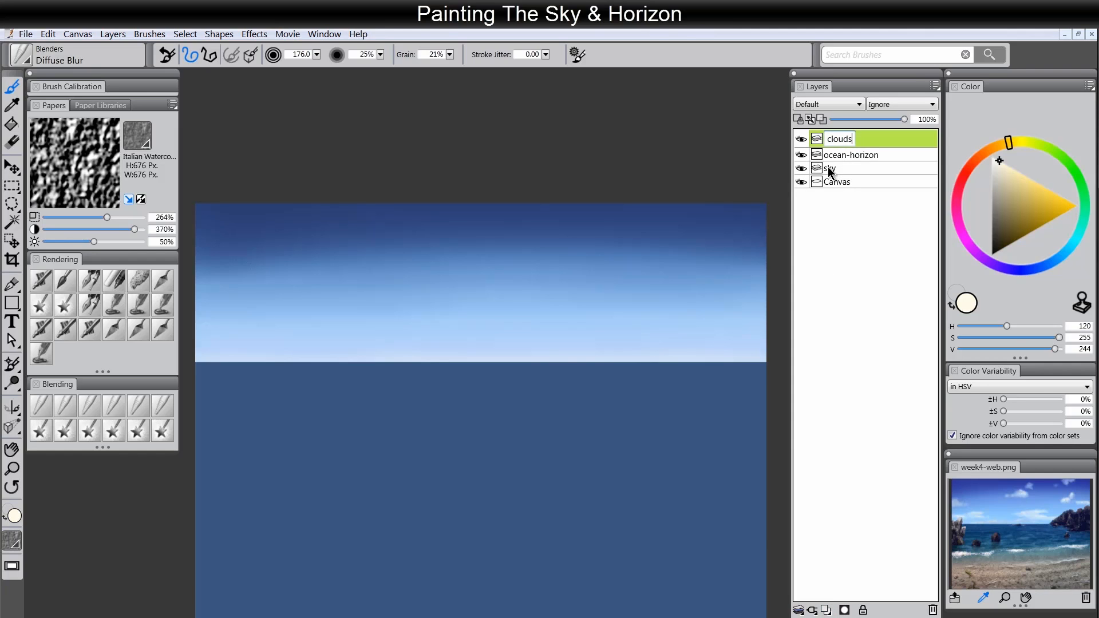
key("Return")
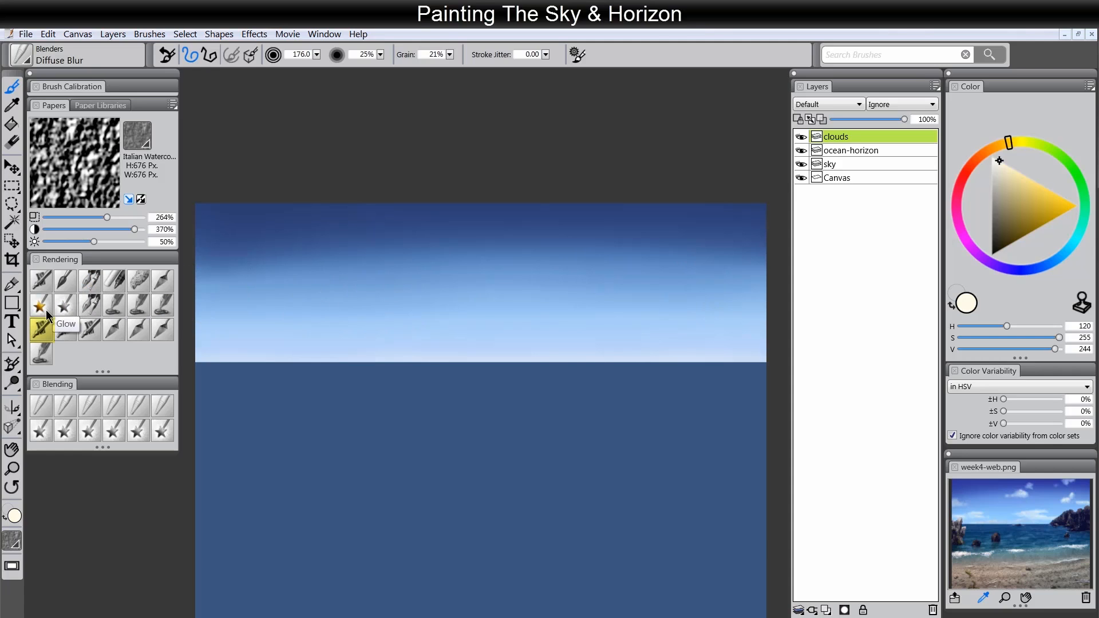
Set the clouds layer to Screen and paint a streak of white clouds across the sky's upper right with the Jitter Airbrush at size 33.6
left_click(38, 334)
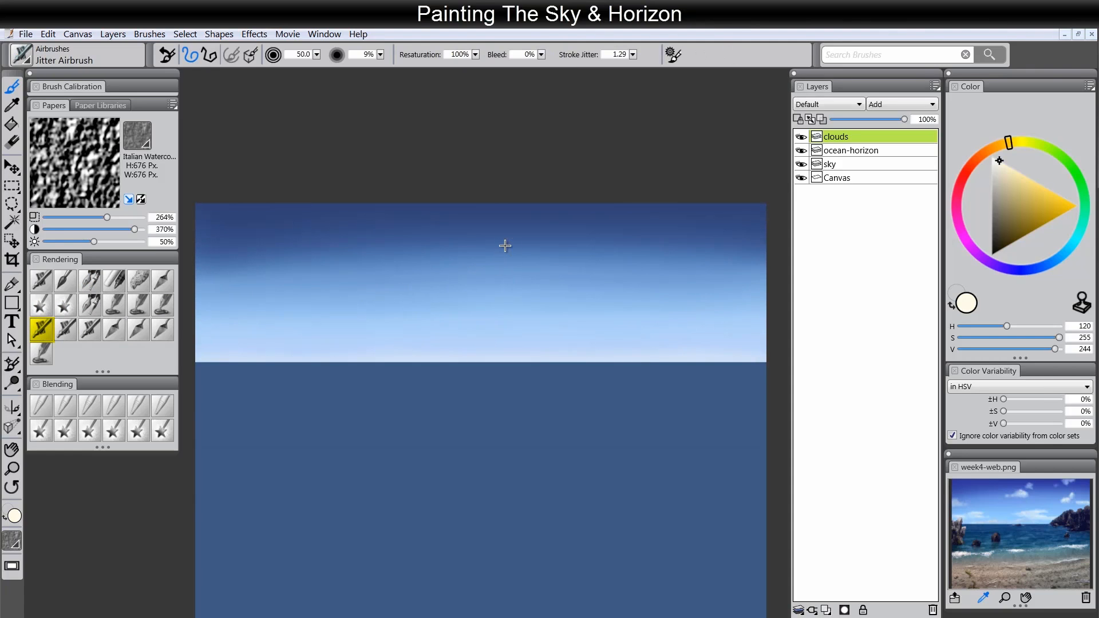
left_click(827, 106)
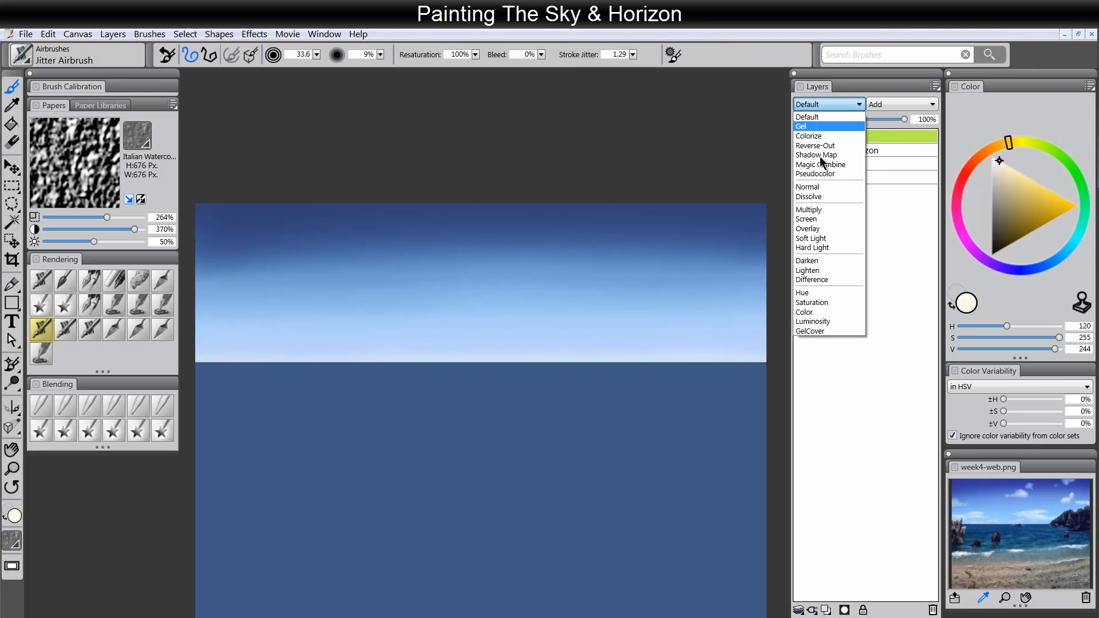
left_click(820, 216)
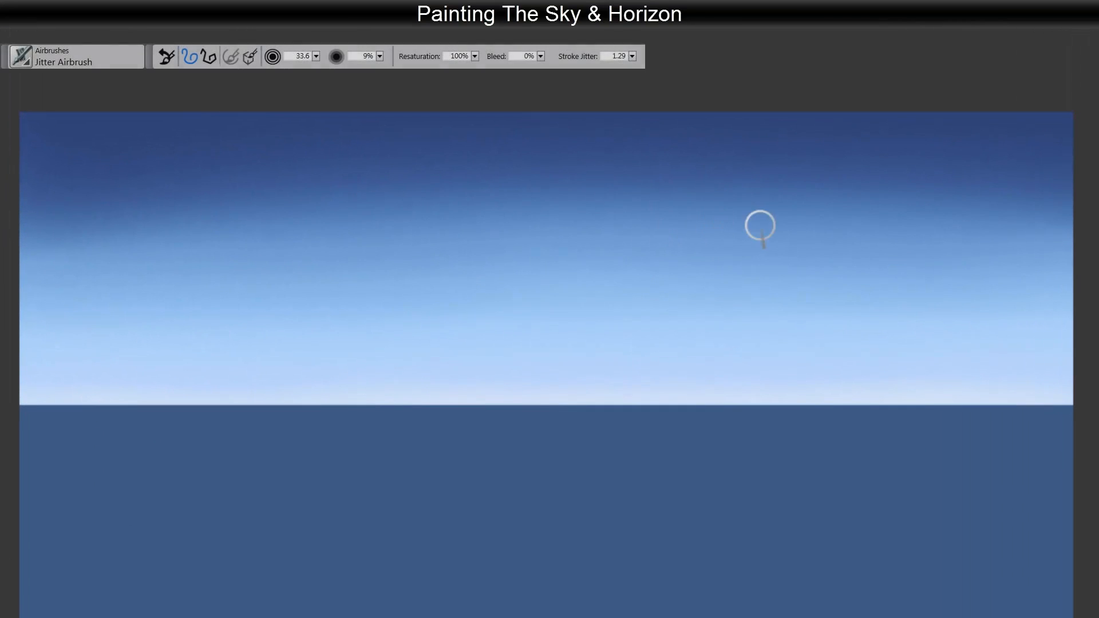
mouse_move(895, 216)
left_mouse_down()
mouse_move(723, 220)
mouse_move(891, 207)
mouse_move(914, 183)
mouse_move(890, 186)
mouse_move(974, 180)
mouse_move(993, 166)
mouse_move(1054, 170)
mouse_move(1040, 188)
mouse_move(1068, 164)
mouse_move(885, 189)
mouse_move(892, 202)
mouse_move(844, 218)
mouse_move(696, 215)
left_mouse_up()
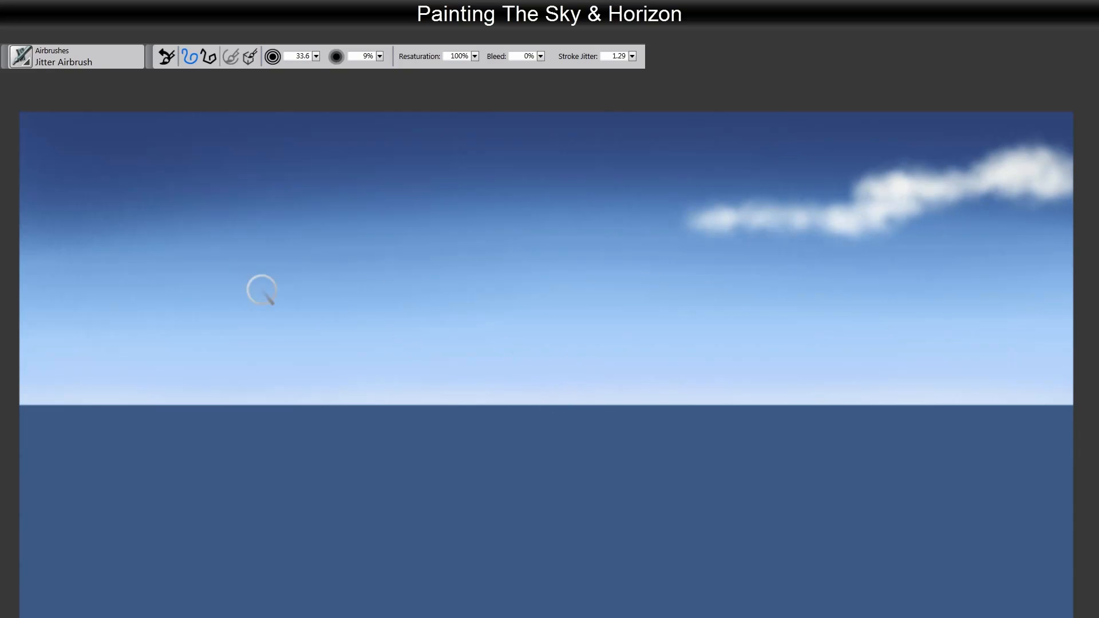
Paint more white clouds: a streak at the sky's upper left, thin clouds low over the horizon, and a soft bank along the canvas top
mouse_move(39, 172)
left_mouse_down()
mouse_move(23, 153)
mouse_move(76, 176)
mouse_move(70, 204)
mouse_move(150, 203)
mouse_move(248, 230)
mouse_move(174, 189)
mouse_move(32, 176)
mouse_move(43, 140)
mouse_move(26, 144)
mouse_move(70, 168)
mouse_move(79, 189)
mouse_move(150, 186)
mouse_move(102, 200)
mouse_move(60, 168)
mouse_move(10, 189)
left_mouse_up()
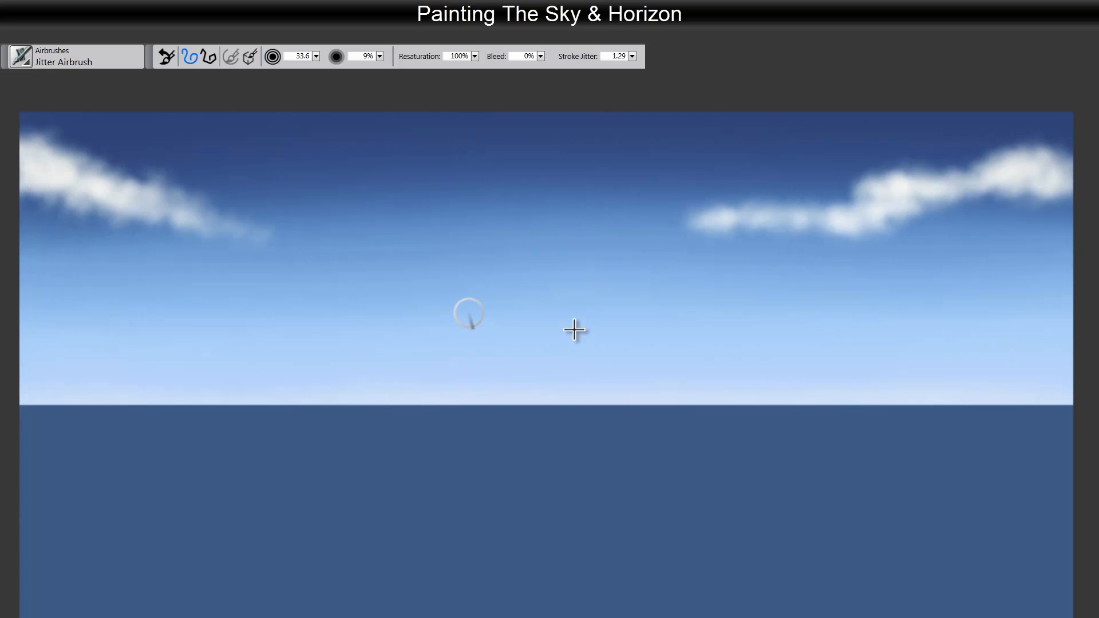
mouse_move(802, 351)
left_mouse_down()
mouse_move(702, 355)
mouse_move(733, 347)
left_mouse_up()
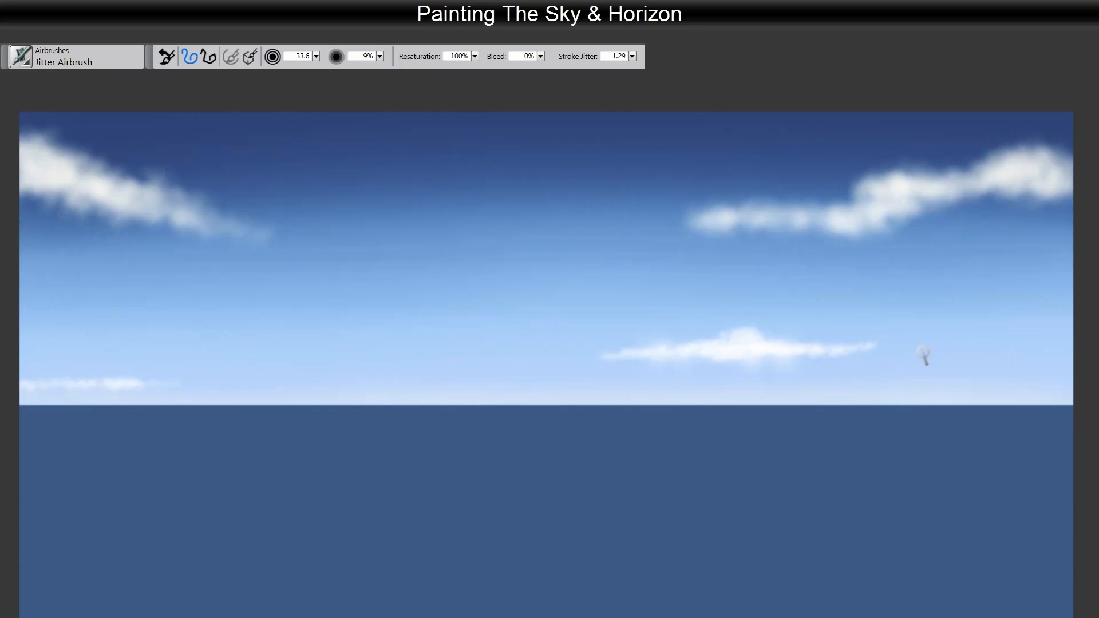
mouse_move(699, 122)
left_mouse_down()
mouse_move(472, 131)
mouse_move(656, 120)
mouse_move(540, 117)
mouse_move(433, 96)
mouse_move(798, 123)
mouse_move(853, 123)
left_mouse_up()
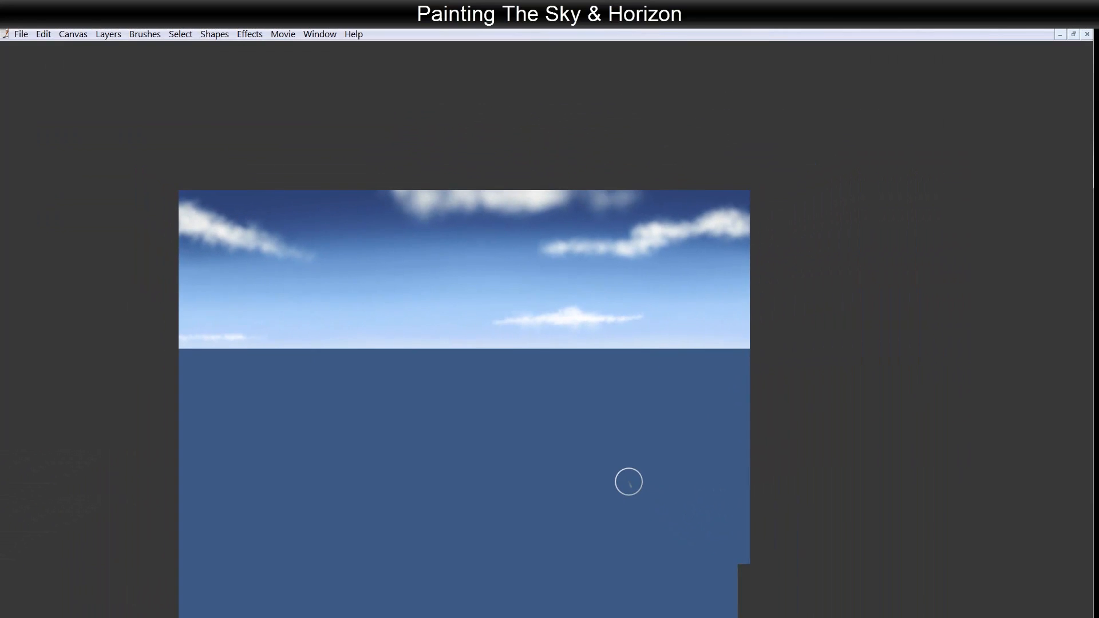
Switch to the Coarse Oily Blender at size 41.2 for working on the upper-left cloud
key("Tab")
mouse_move(503, 385)
left_mouse_down()
mouse_move(509, 372)
mouse_move(544, 368)
left_mouse_up()
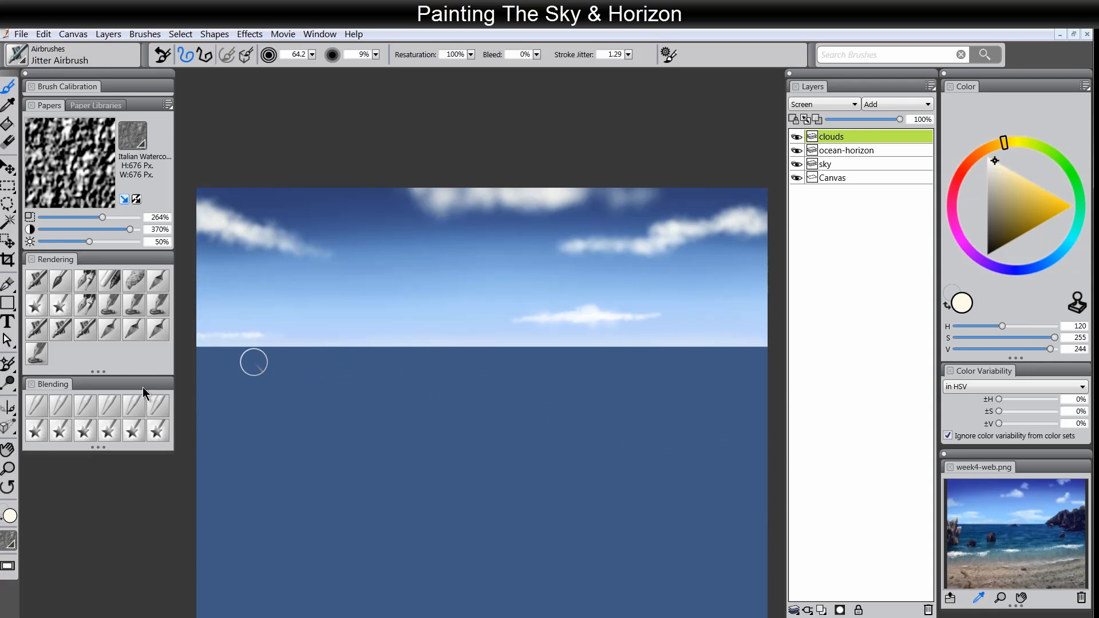
left_click(70, 409)
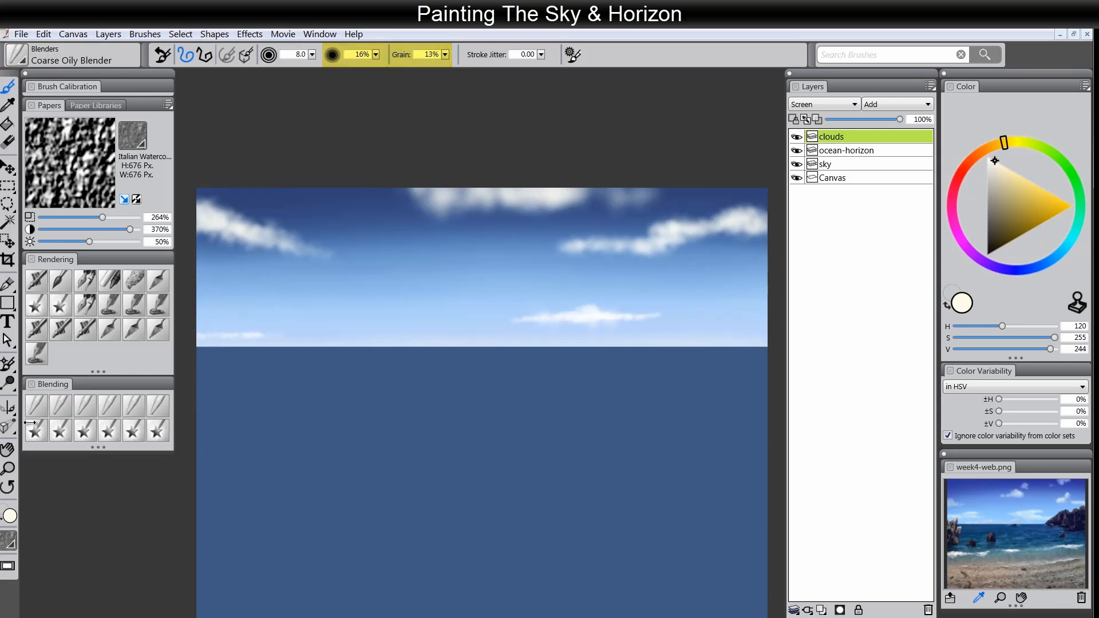
left_click(9, 468)
left_click(258, 228)
left_click(260, 233)
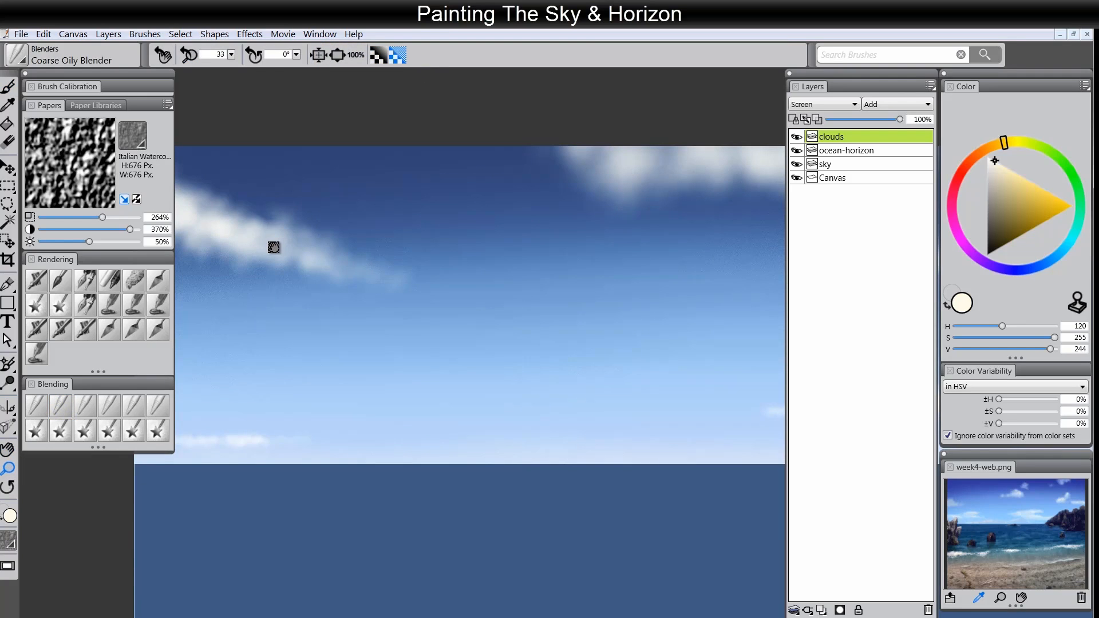
left_click_drag(406, 334, 439, 358)
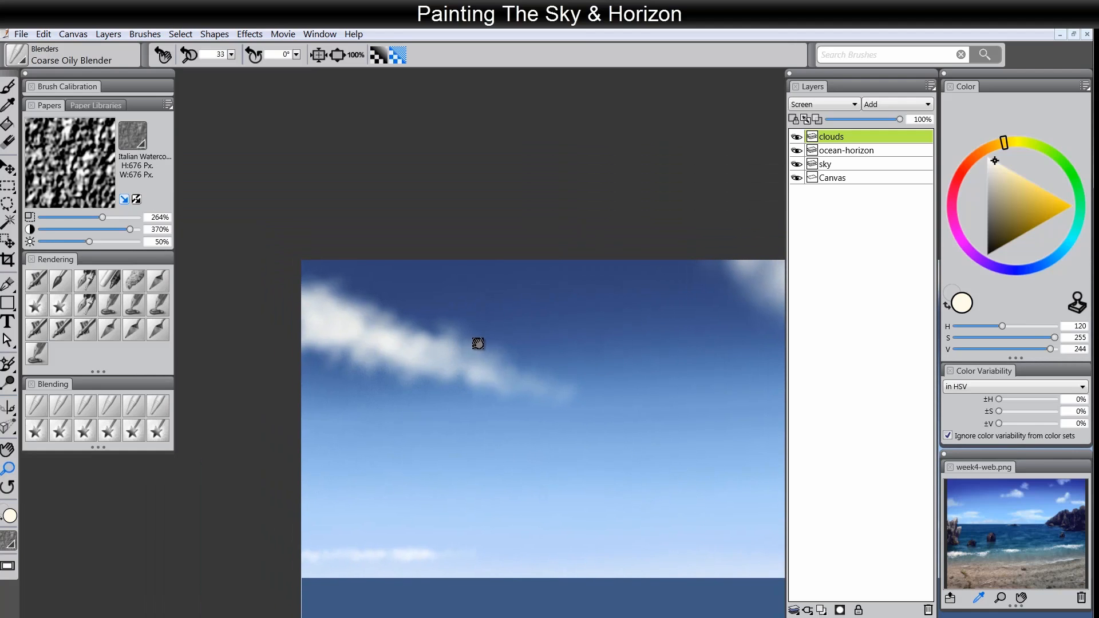
key("b")
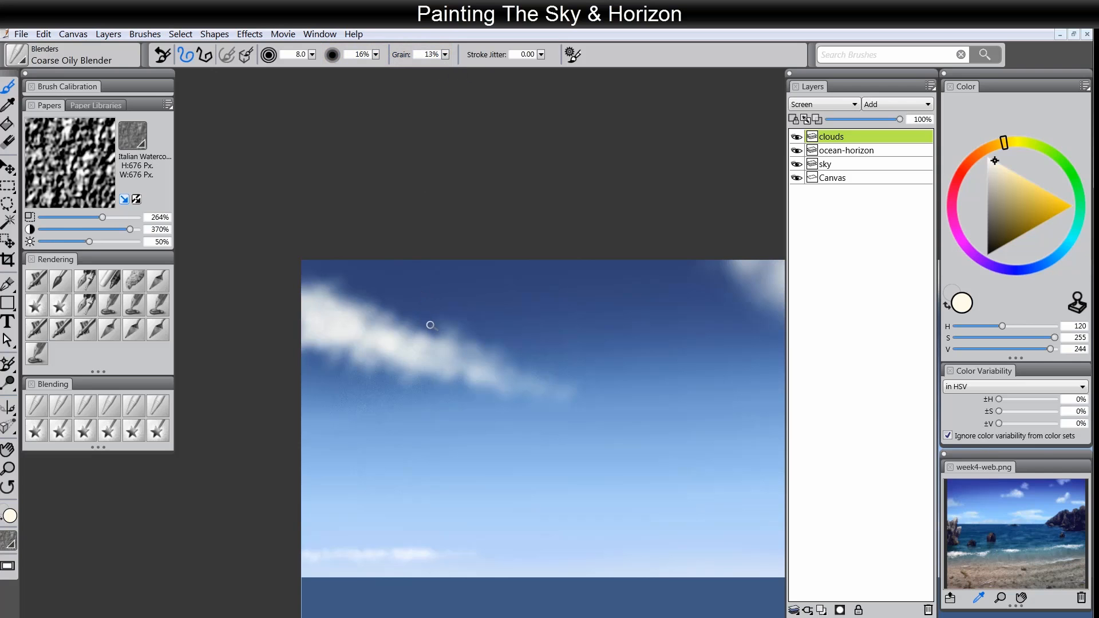
left_click(63, 405)
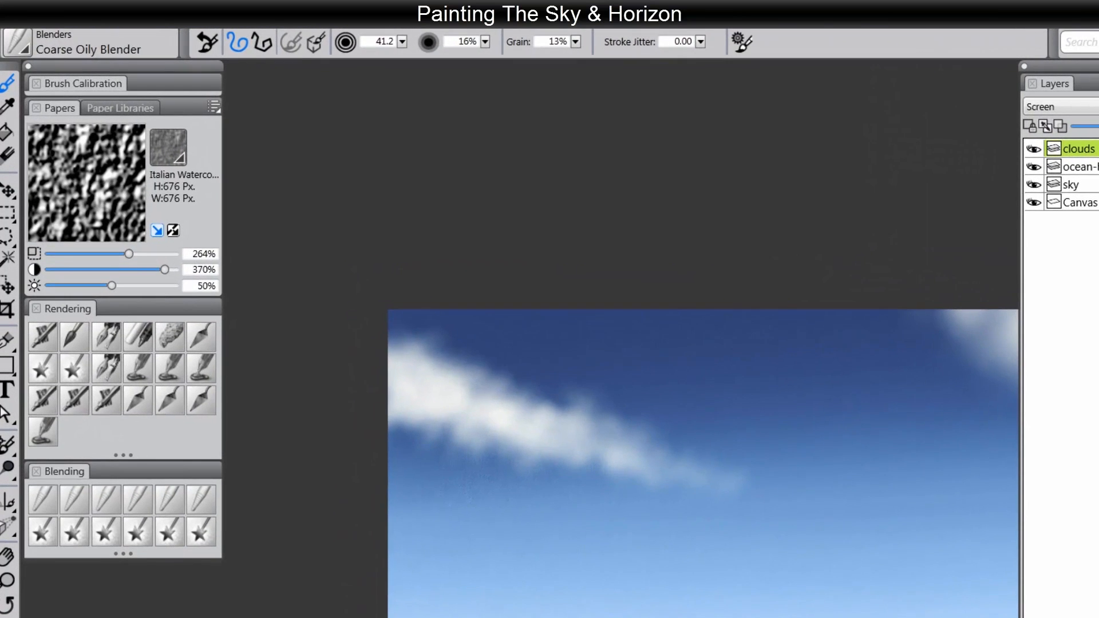
Try pulling wisps from the upper-left cloud's top edge, first with the current paper, undo it, and repeat with paper scale at 376%
mouse_move(505, 390)
left_mouse_down()
mouse_move(537, 406)
mouse_move(564, 388)
mouse_move(564, 416)
mouse_move(601, 416)
mouse_move(605, 404)
mouse_move(611, 426)
mouse_move(652, 421)
mouse_move(646, 449)
mouse_move(619, 423)
mouse_move(549, 422)
mouse_move(499, 375)
mouse_move(478, 384)
mouse_move(467, 346)
mouse_move(449, 376)
left_mouse_up()
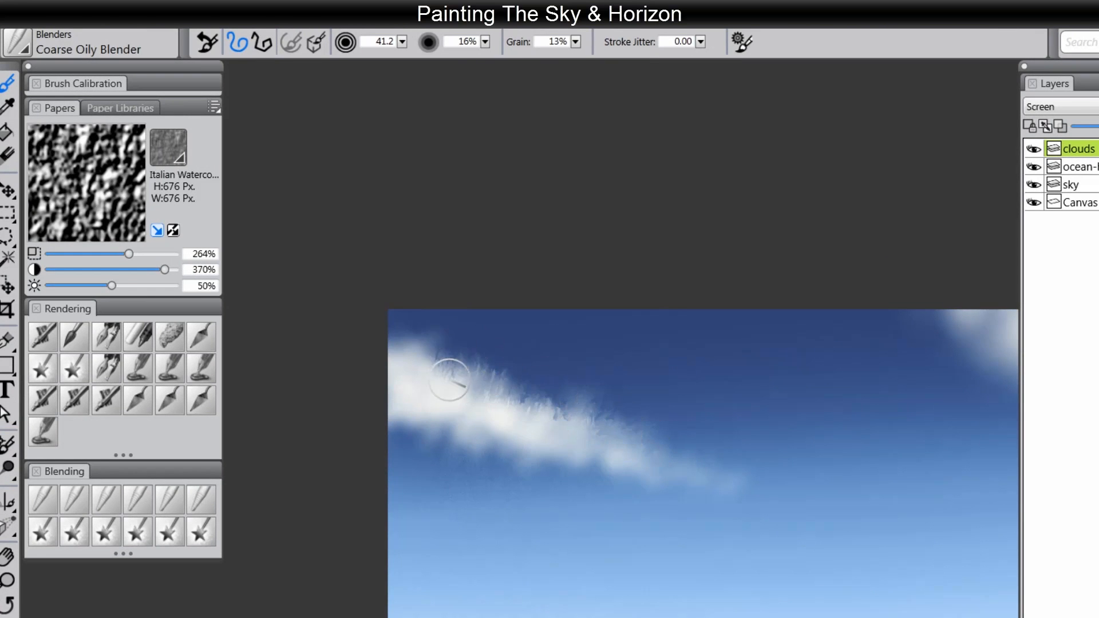
key("ctrl+z")
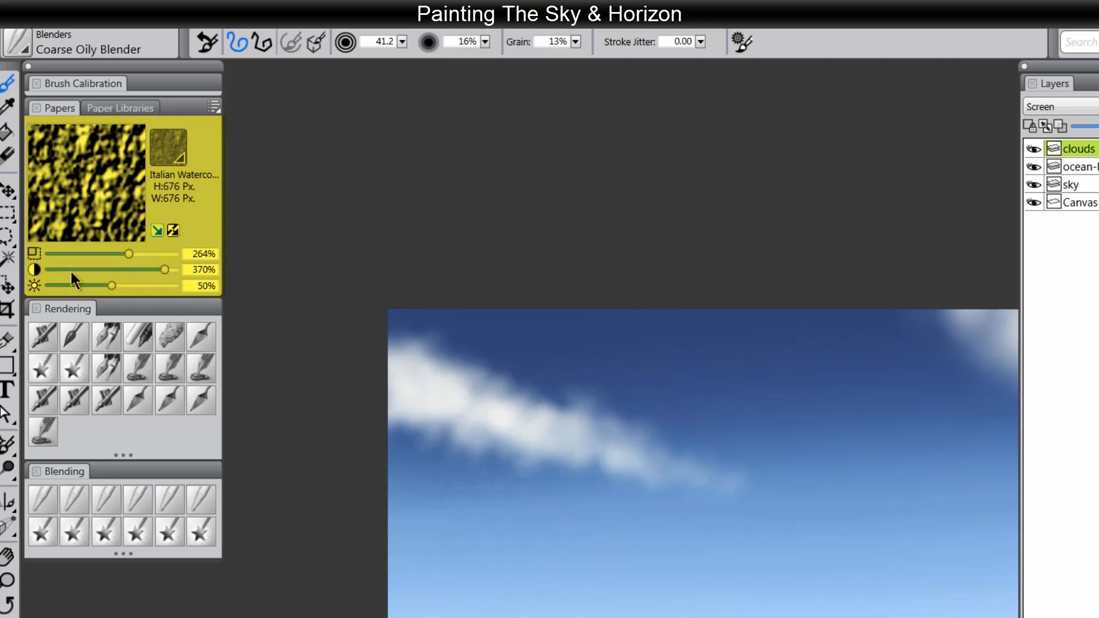
left_click(157, 254)
left_click(167, 253)
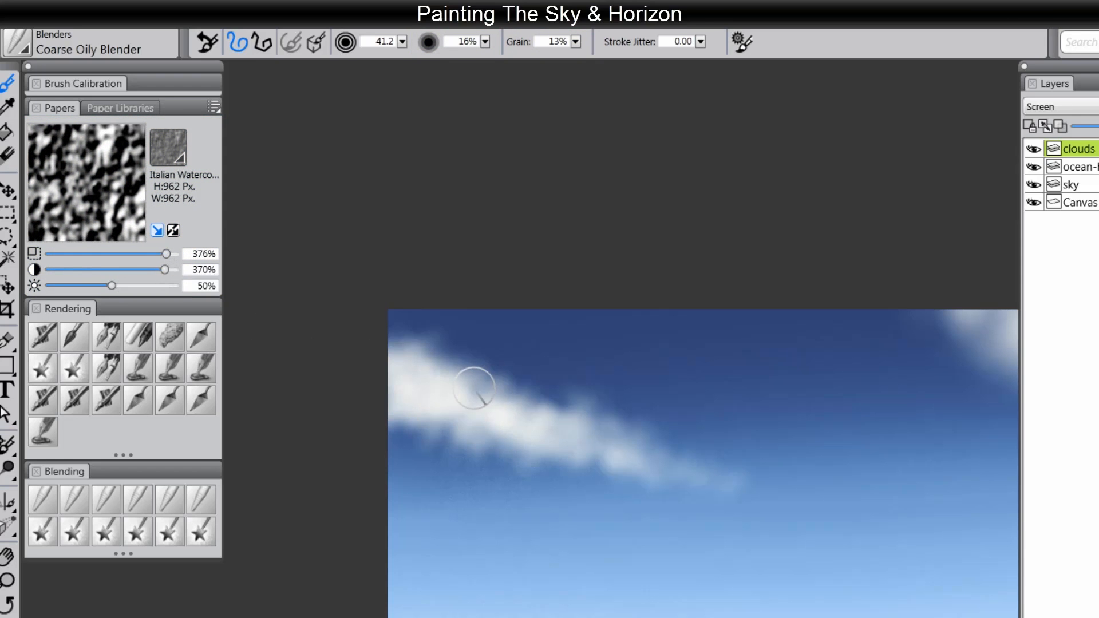
left_click_drag(474, 386, 554, 390)
Set the paper scale to 56% and contrast to 21%, try the blender on the upper-left cloud's edge, and undo the stroke
left_click(60, 254)
left_click(55, 269)
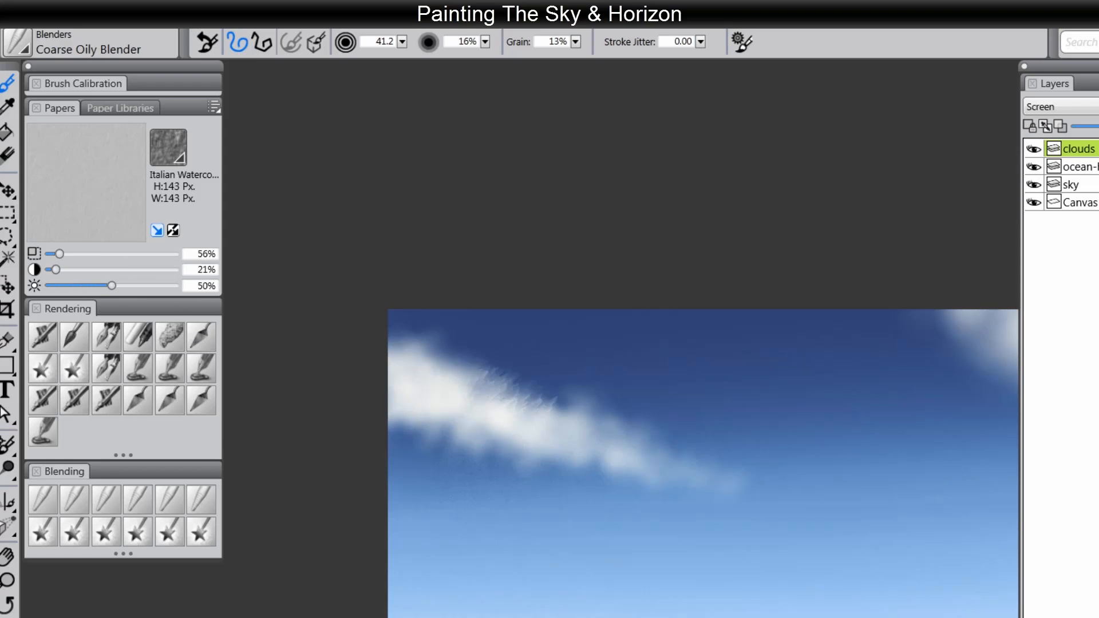
left_click_drag(568, 411, 613, 390)
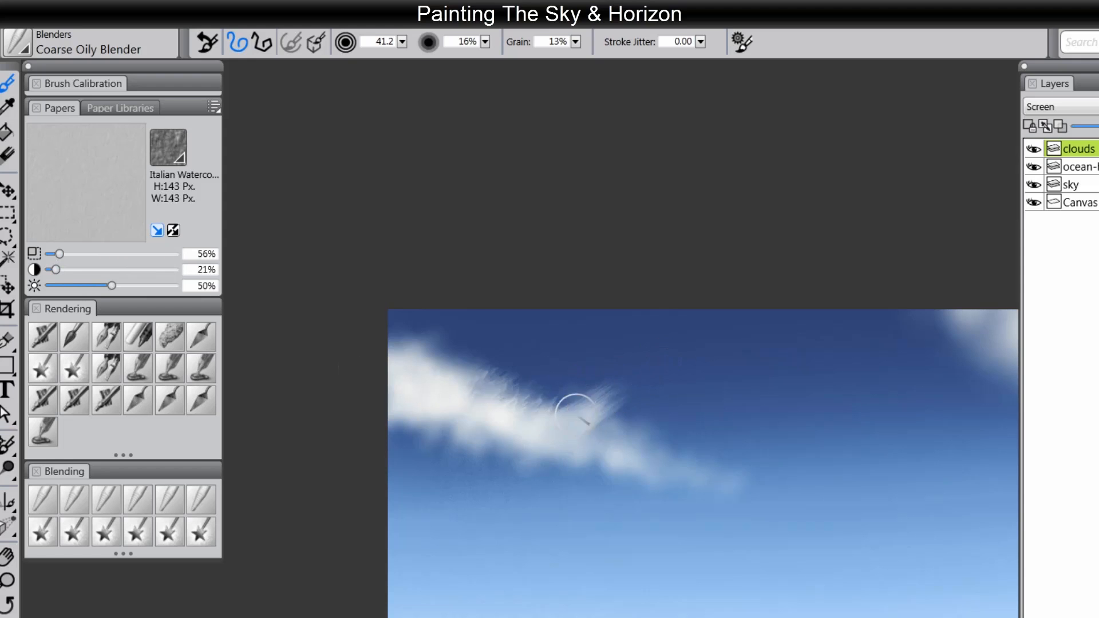
key("ctrl+z")
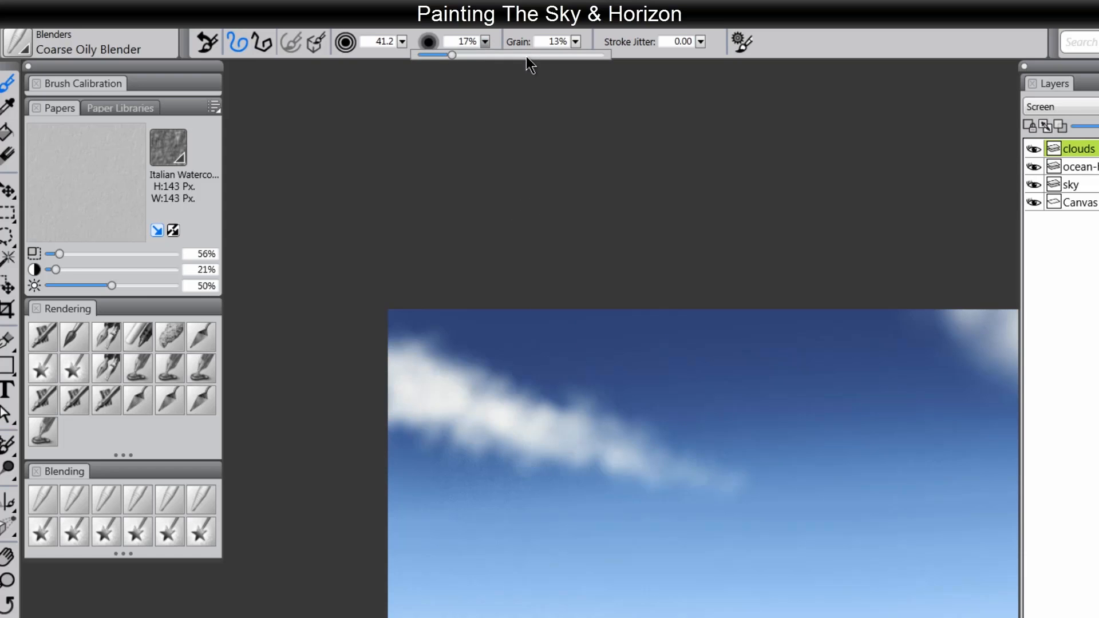
Try the blender on the upper-left cloud at 58% opacity and with grain raised to 60%, undoing each test stroke
key("5")
key("8")
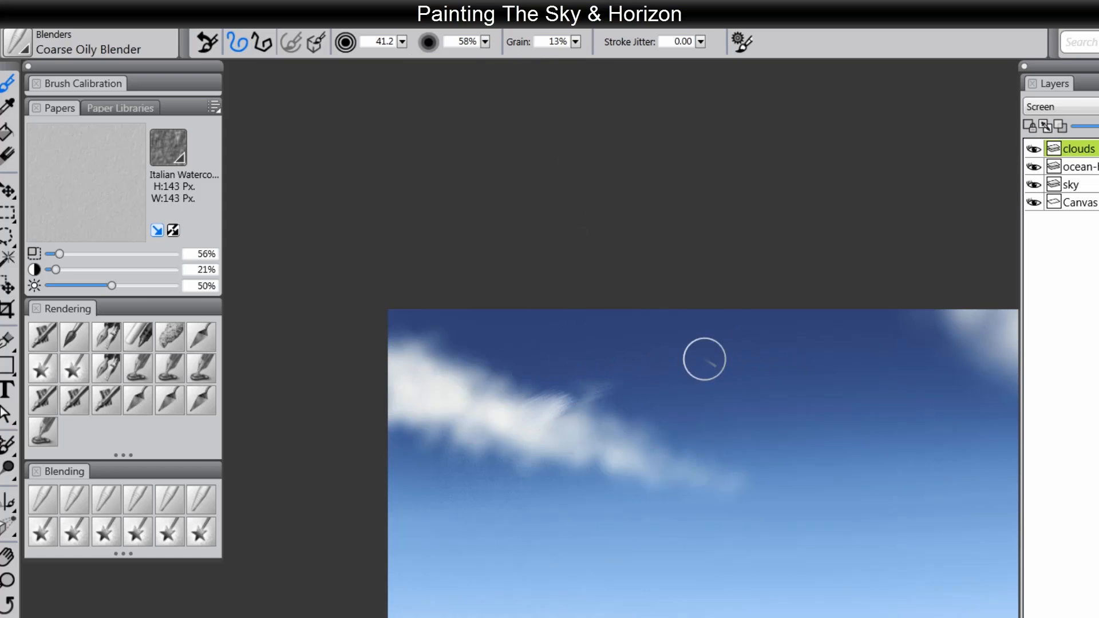
key("ctrl+z")
left_click(575, 41)
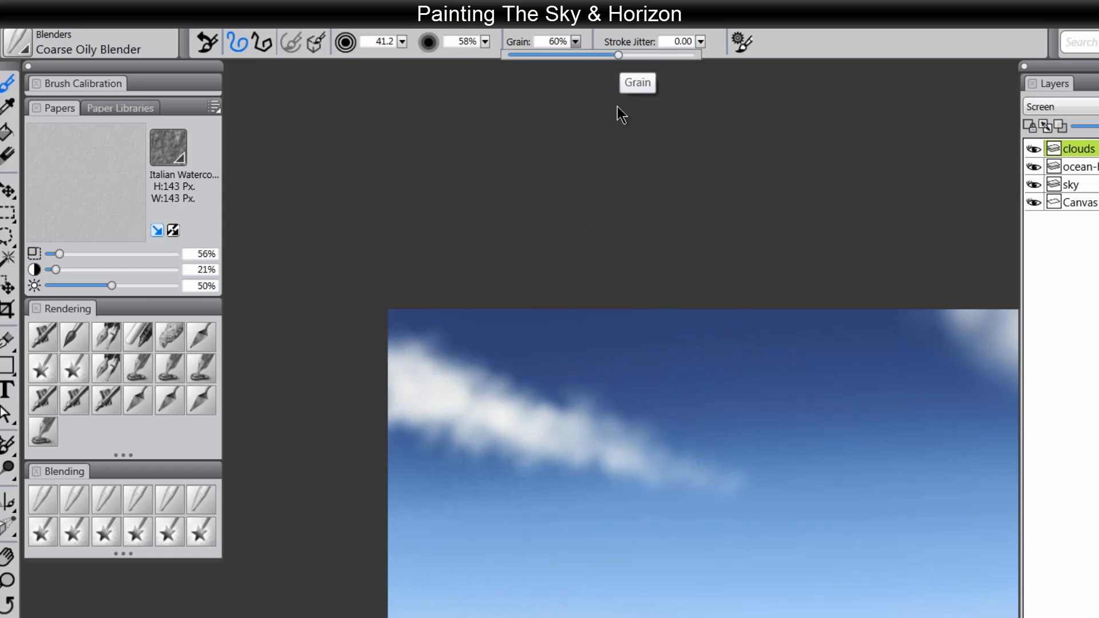
mouse_move(518, 421)
left_mouse_down()
mouse_move(643, 375)
mouse_move(785, 361)
mouse_move(905, 410)
mouse_move(830, 567)
mouse_move(635, 612)
left_mouse_up()
key("ctrl+z")
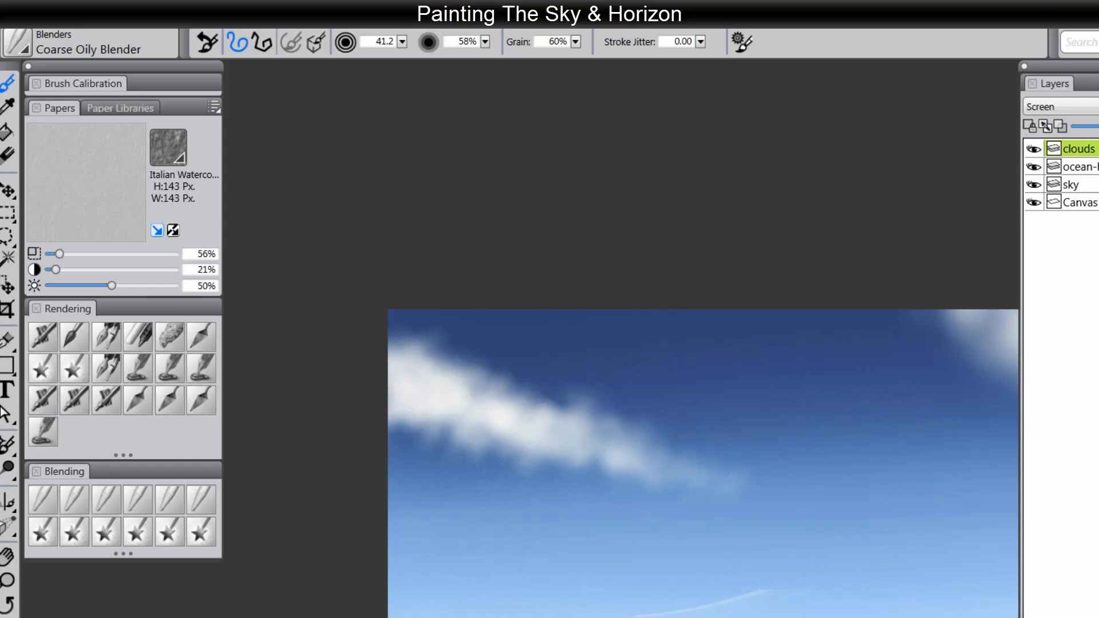
Try the blender on the upper-left cloud with grain lowered to 10% and undo the stroke
left_click(575, 41)
left_click_drag(520, 57, 522, 56)
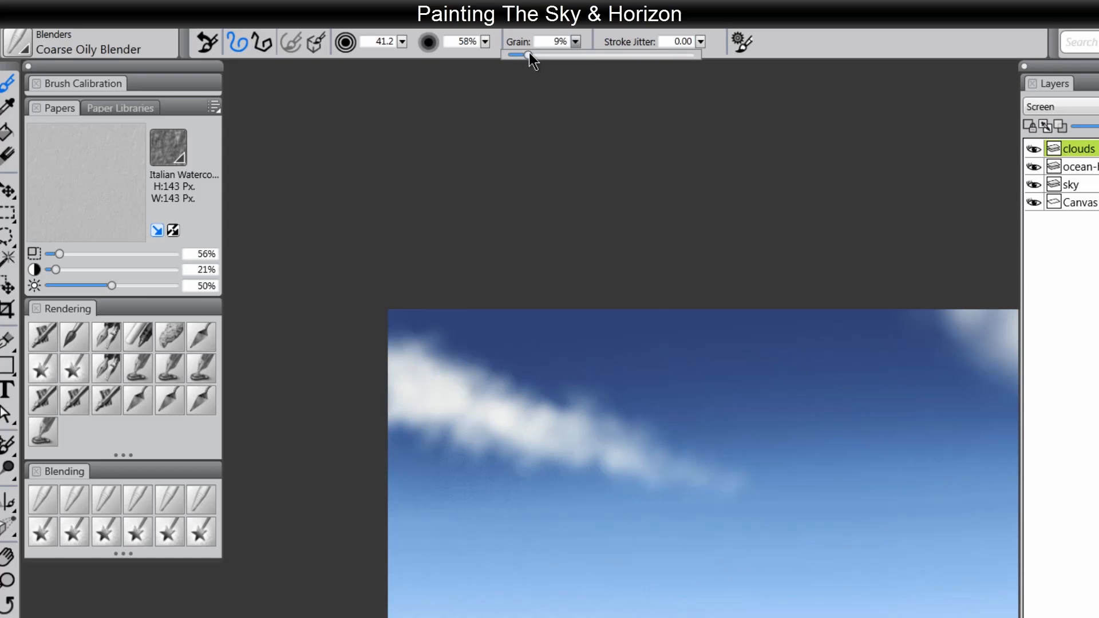
mouse_move(504, 391)
left_mouse_down()
mouse_move(642, 367)
mouse_move(496, 401)
mouse_move(548, 378)
mouse_move(660, 367)
left_mouse_up()
key("ctrl+z")
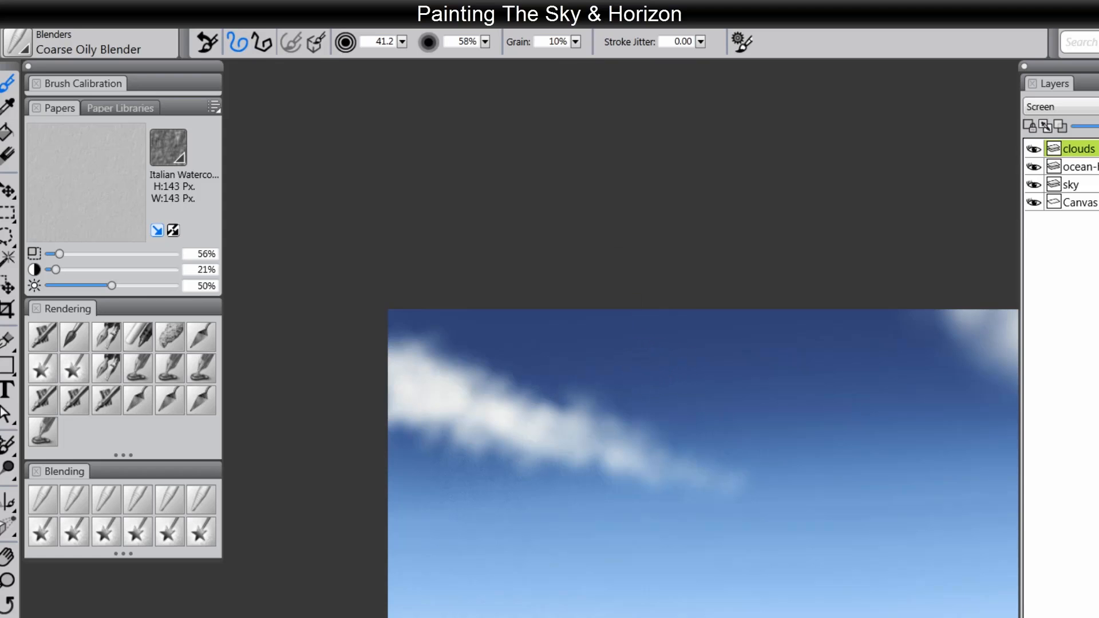
Set the blender's grain to 13% and opacity to 15%, and pull feathery wisps along the upper-left cloud's edges
left_click(575, 41)
left_click_drag(531, 54, 538, 56)
left_click(486, 42)
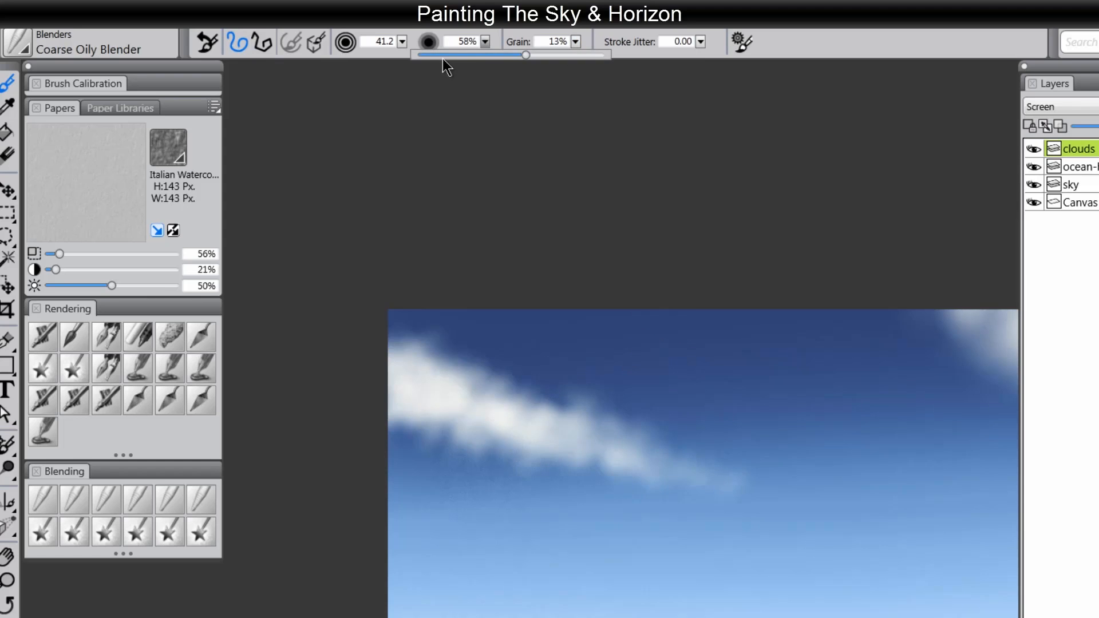
left_click(450, 53)
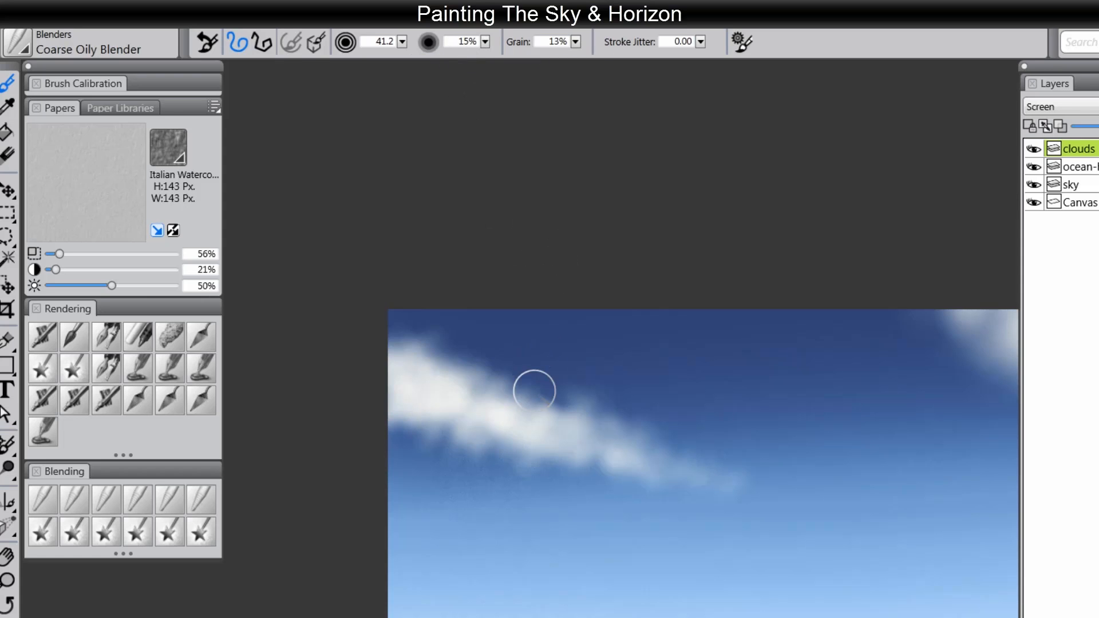
mouse_move(450, 369)
left_mouse_down()
mouse_move(509, 381)
mouse_move(501, 397)
mouse_move(548, 381)
mouse_move(541, 402)
mouse_move(555, 421)
mouse_move(580, 412)
mouse_move(571, 395)
mouse_move(602, 404)
mouse_move(614, 438)
mouse_move(651, 420)
mouse_move(657, 442)
left_mouse_up()
mouse_move(437, 343)
left_mouse_down()
mouse_move(401, 349)
mouse_move(442, 352)
left_mouse_up()
Pull feathery wisps from the top edges of the upper-right cloud and the small cloud above the horizon
key("Tab")
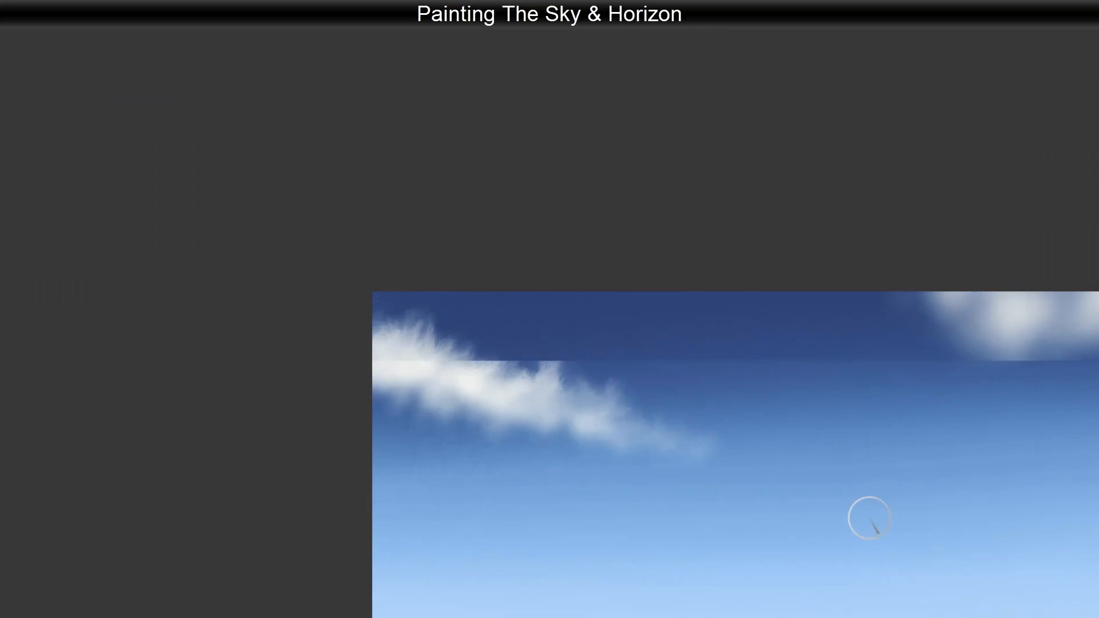
left_click_drag(893, 539, 556, 370)
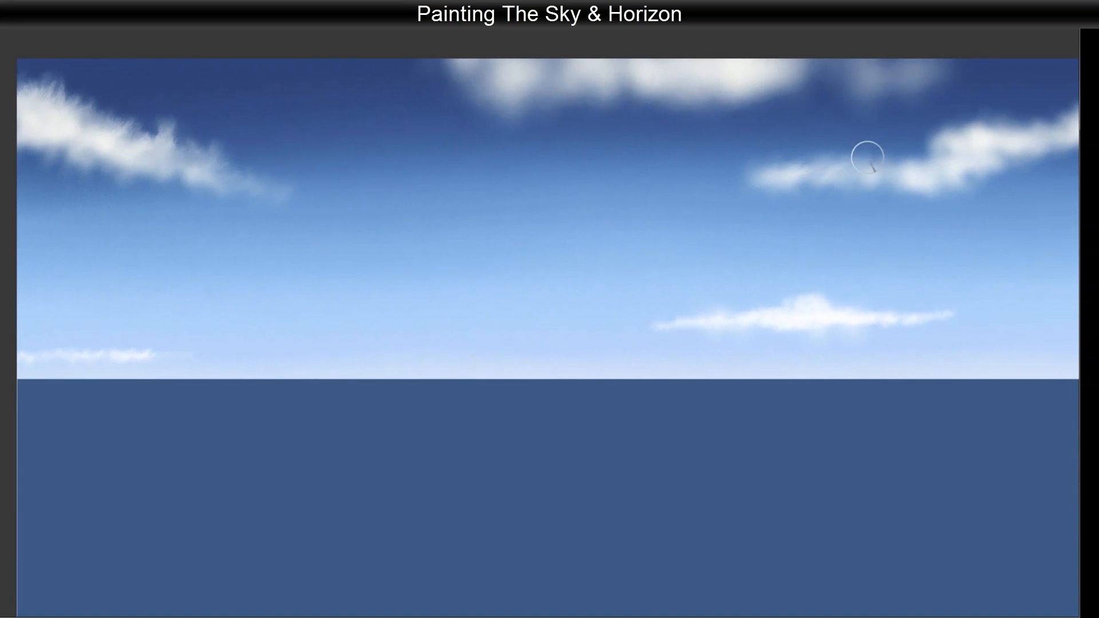
mouse_move(867, 157)
left_mouse_down()
mouse_move(907, 163)
mouse_move(969, 120)
mouse_move(979, 137)
mouse_move(1057, 109)
left_mouse_up()
left_click_drag(889, 207, 706, 255)
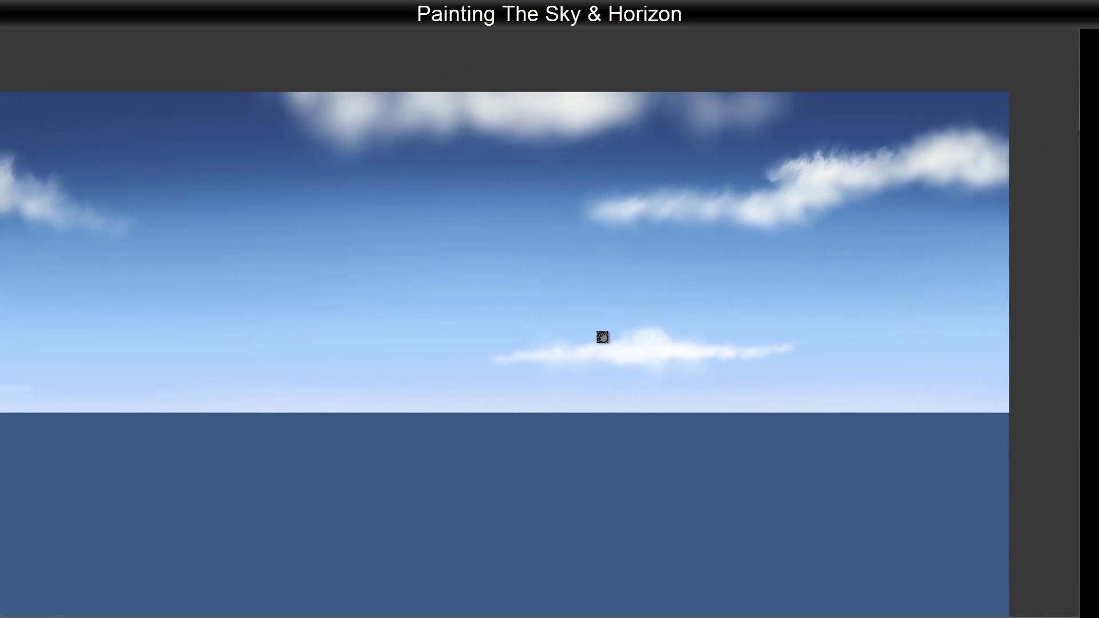
left_click_drag(649, 325, 703, 325)
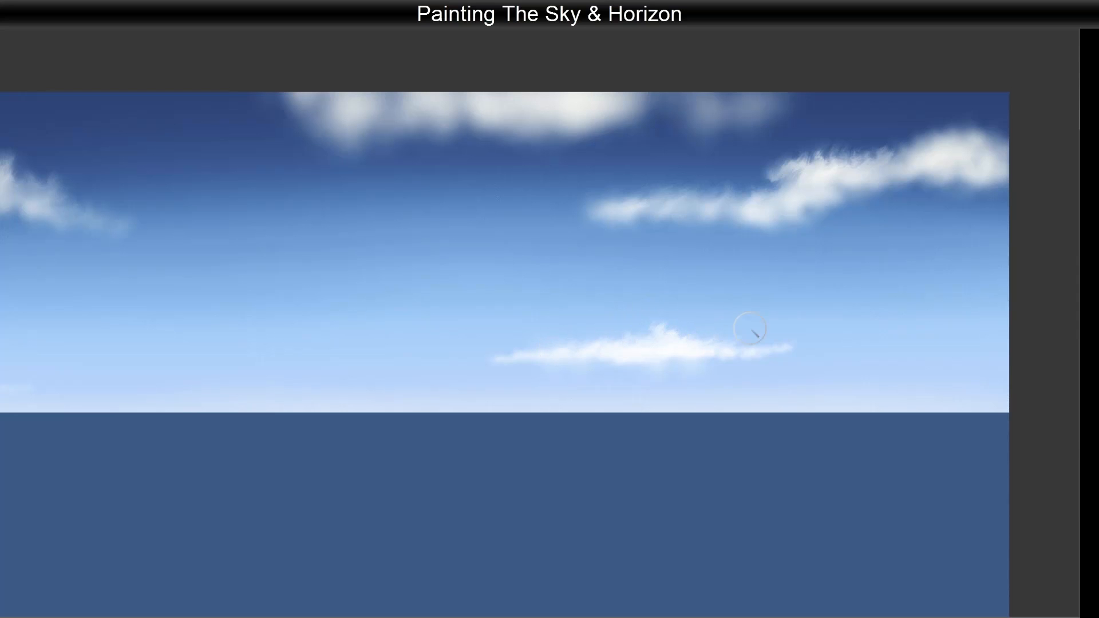
mouse_move(923, 127)
left_mouse_down()
mouse_move(956, 119)
mouse_move(962, 133)
mouse_move(992, 134)
left_mouse_up()
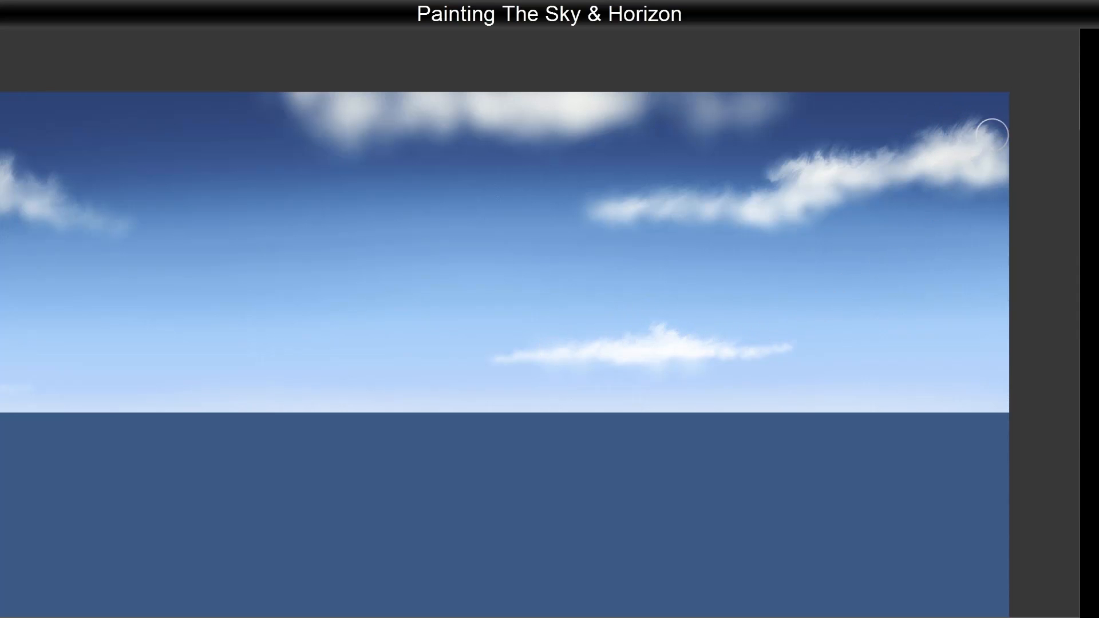
Switch to the Diffuse Blur blender and set its size to 138.3
key("Tab")
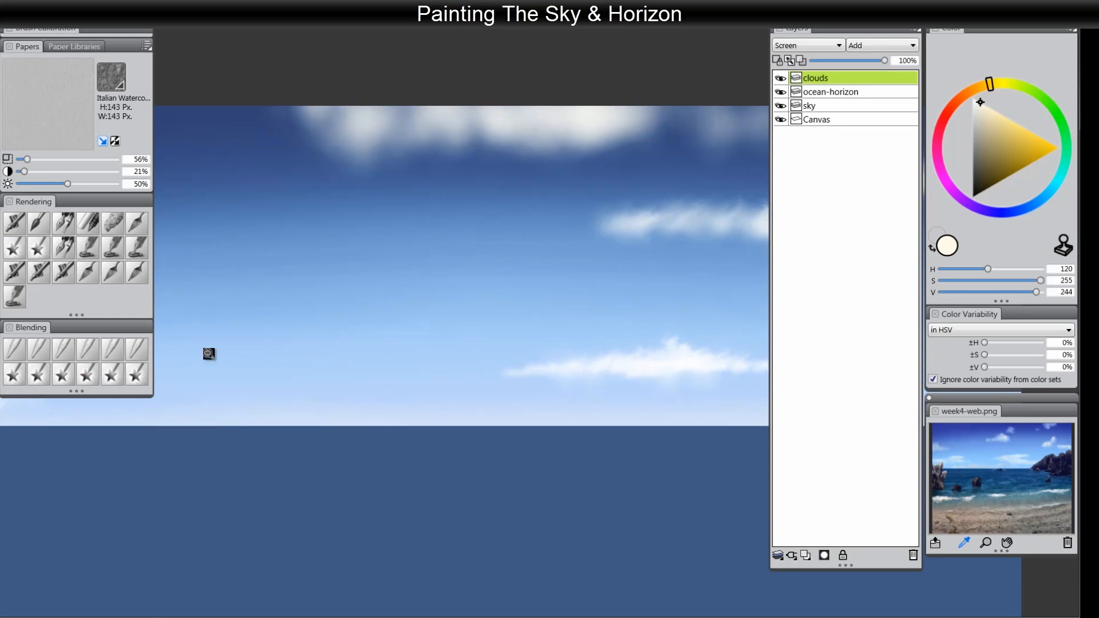
left_click(484, 341)
left_click(496, 349)
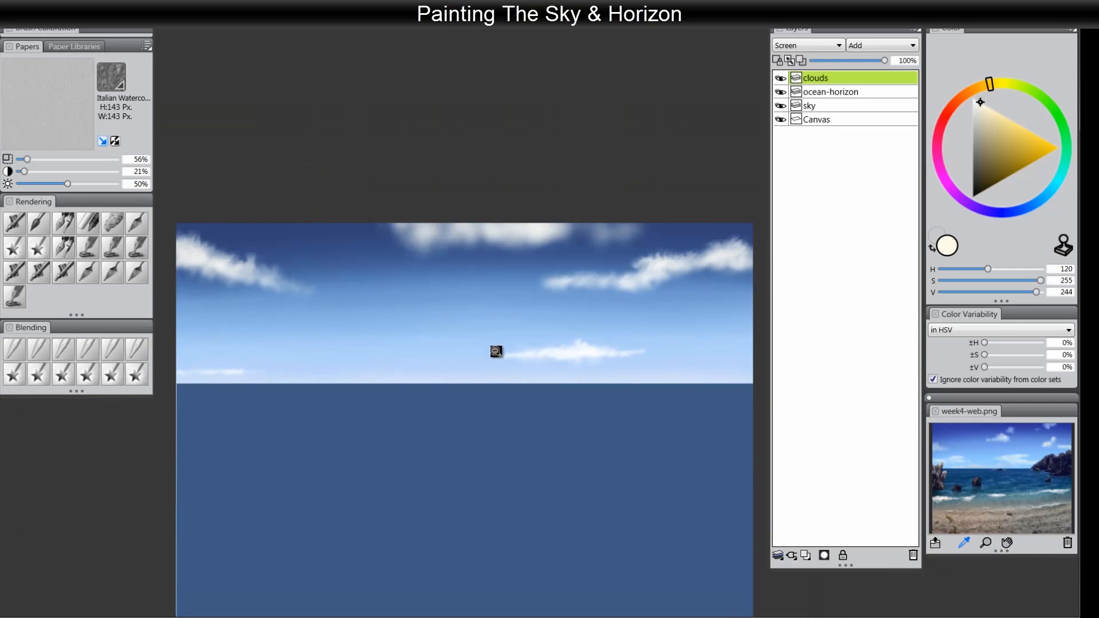
left_click_drag(480, 363, 484, 262)
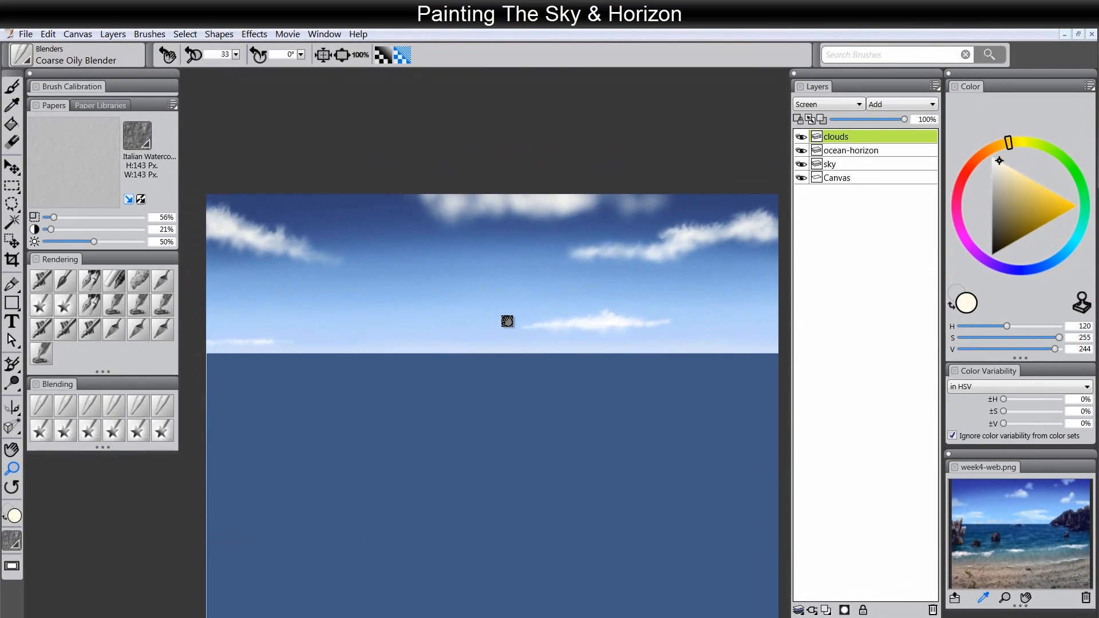
left_click_drag(507, 321, 506, 309)
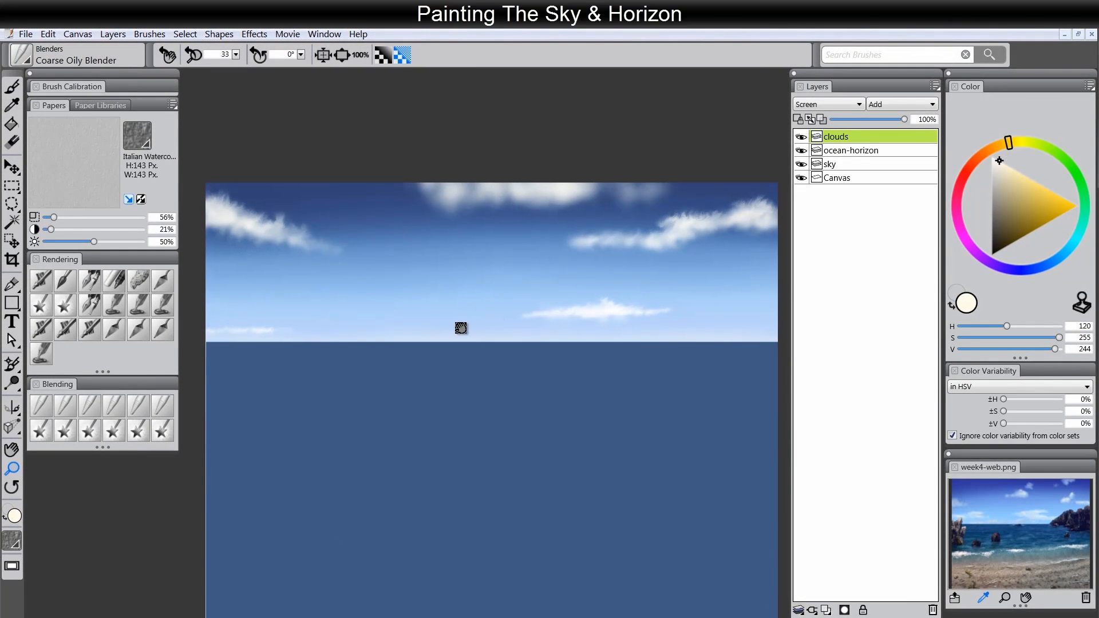
left_click(40, 407)
key("Tab")
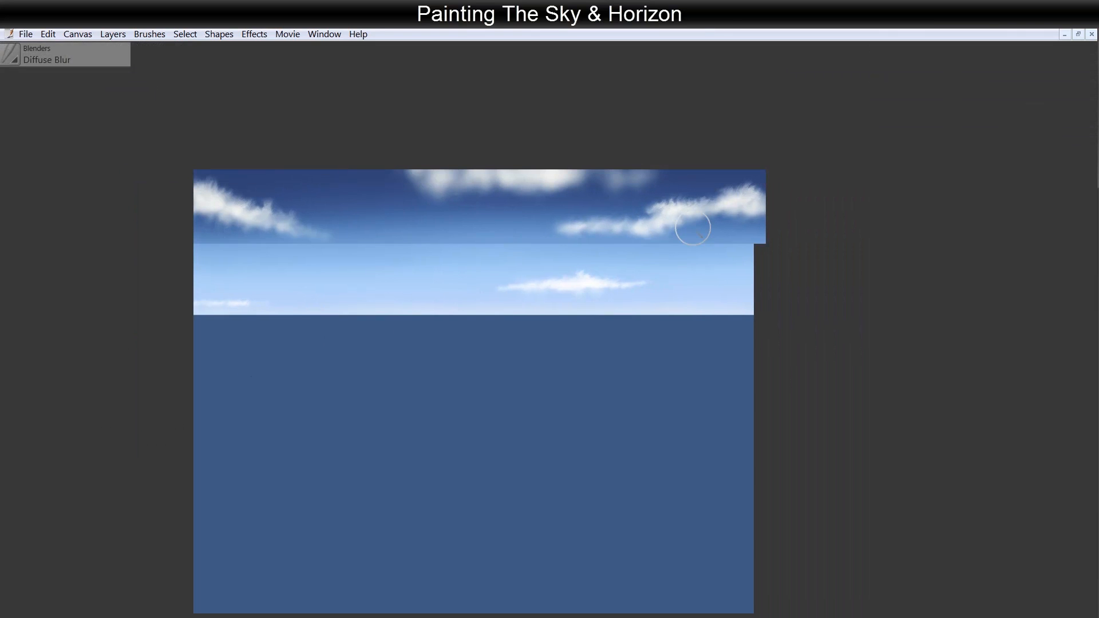
key("Tab")
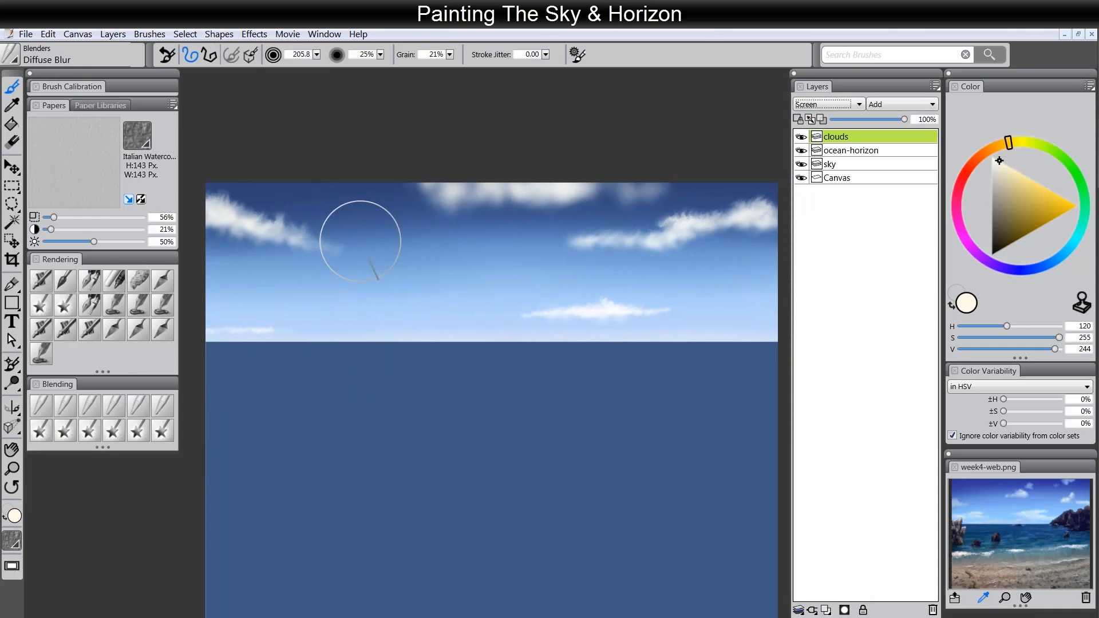
key("Tab")
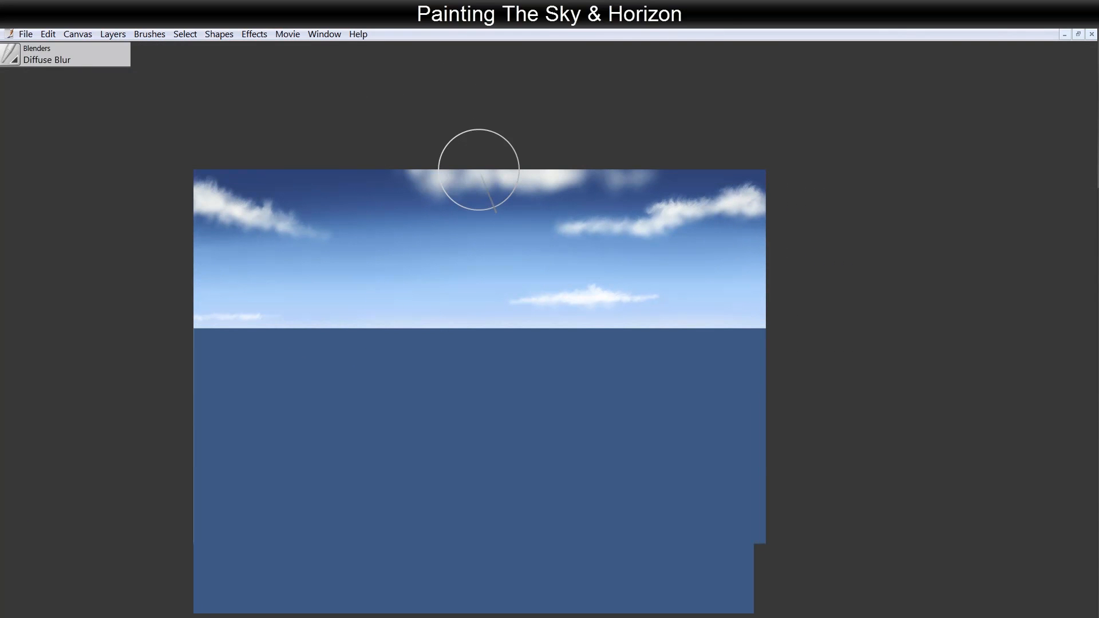
key("ctrl+m")
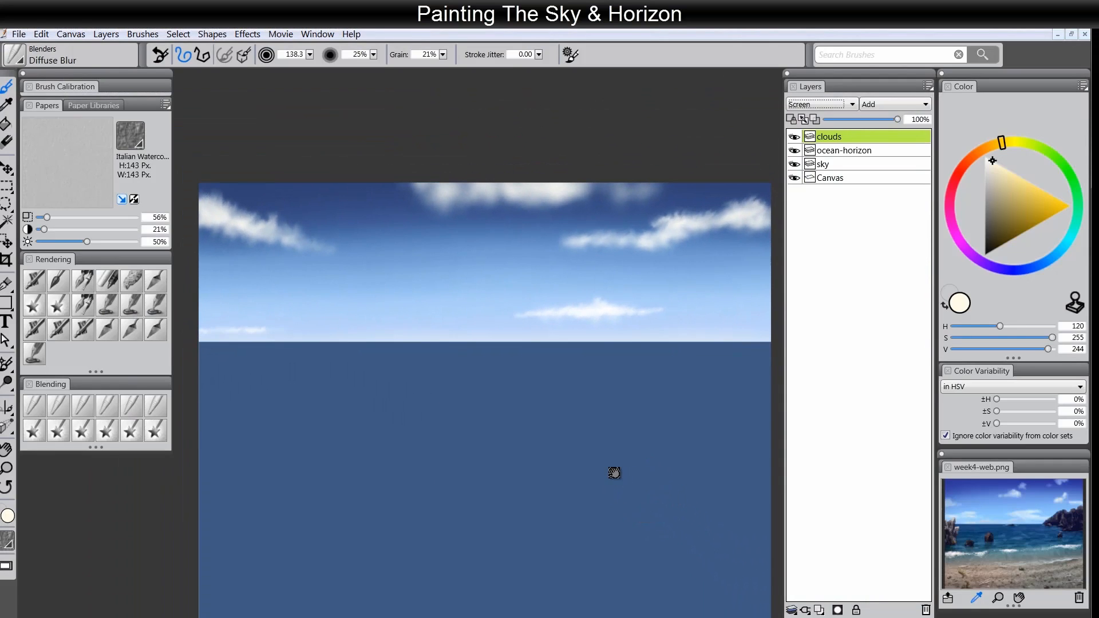
Lower the clouds layer's opacity to 81% and move the layer beneath the ocean-horizon layer
left_click_drag(614, 473, 610, 442)
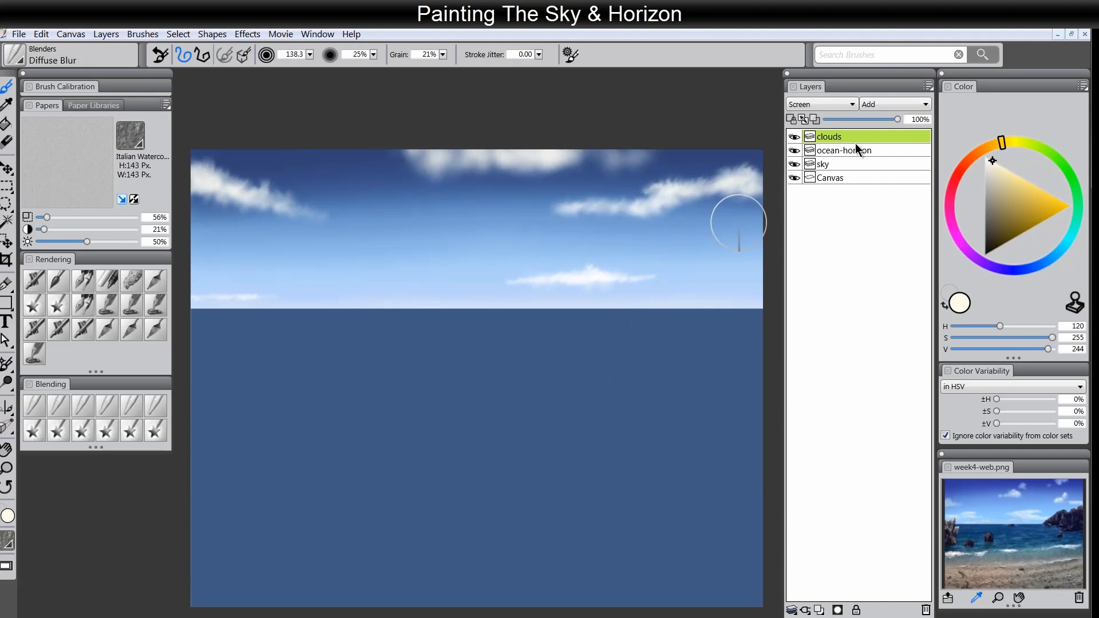
left_click_drag(897, 119, 877, 119)
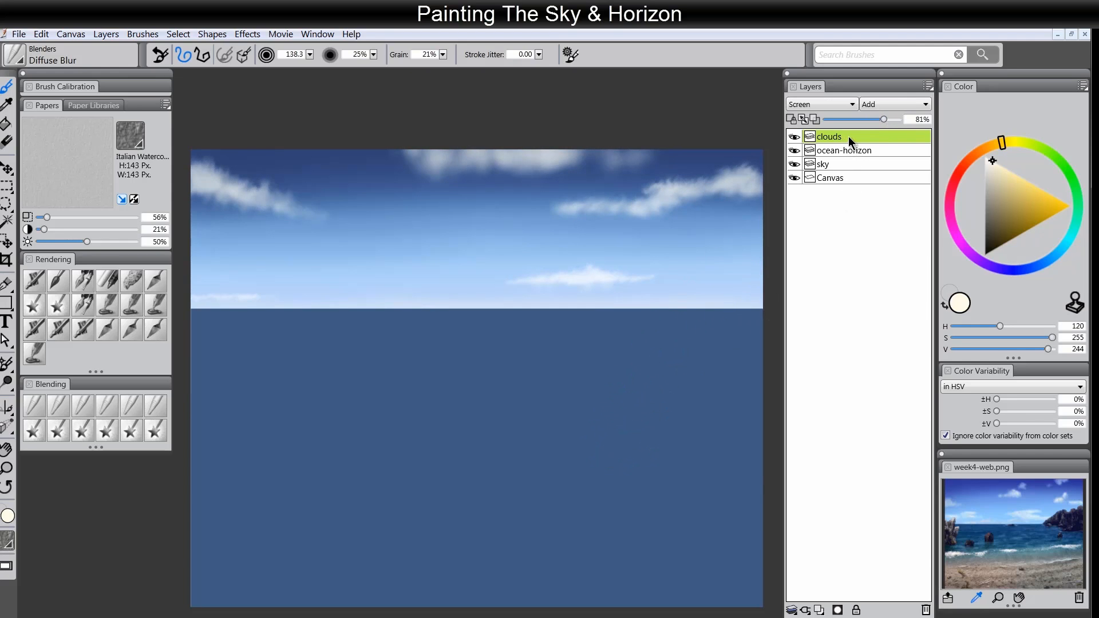
left_click_drag(847, 138, 847, 153)
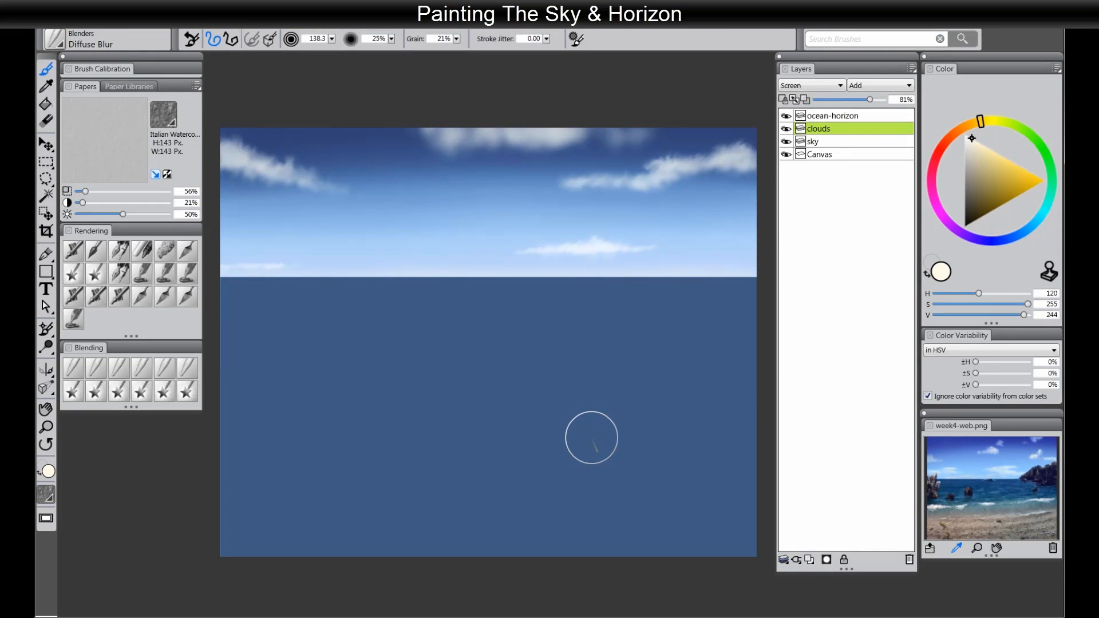
On the ocean-horizon layer, shade the lower ocean dark blue (H 238, S 255, V 30) using the Digital Airbrush at size 450.3
left_click(834, 115)
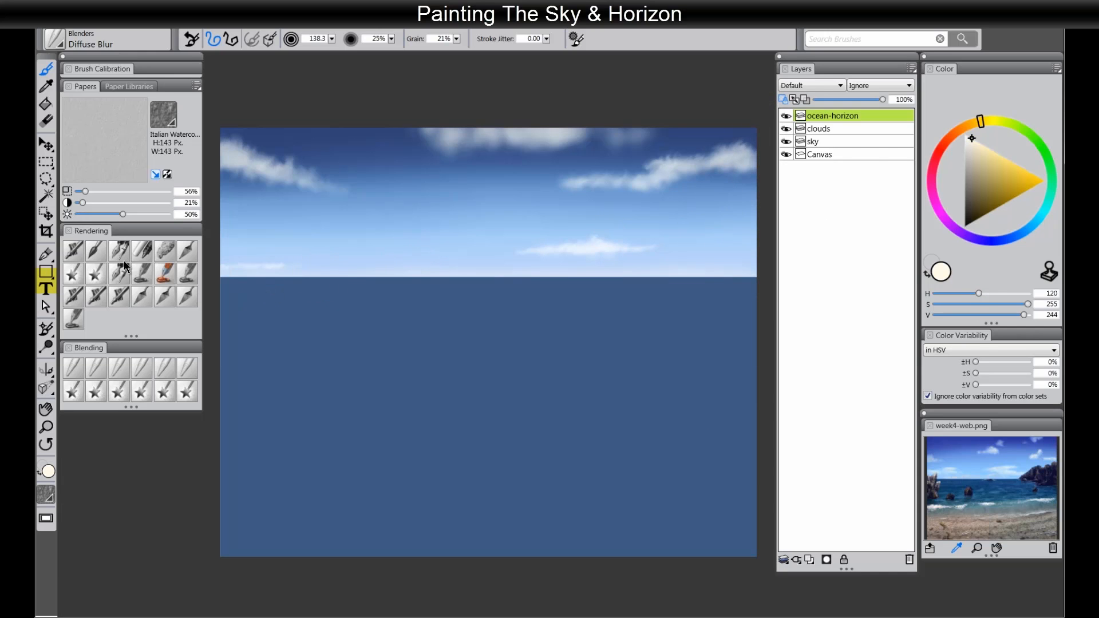
left_click(75, 252)
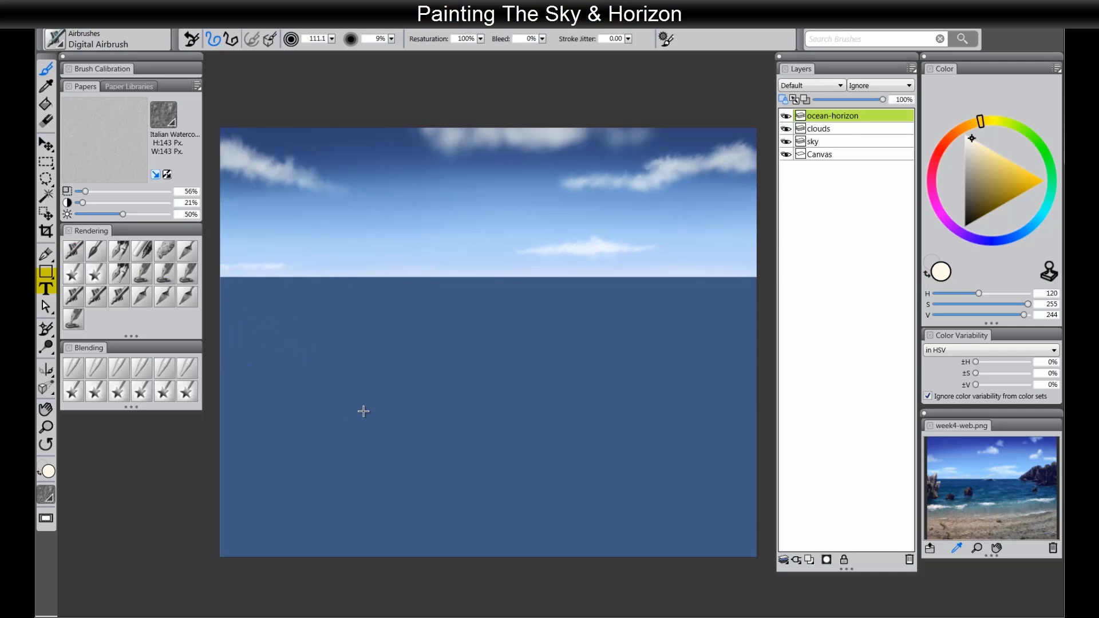
left_click_drag(362, 414, 441, 388)
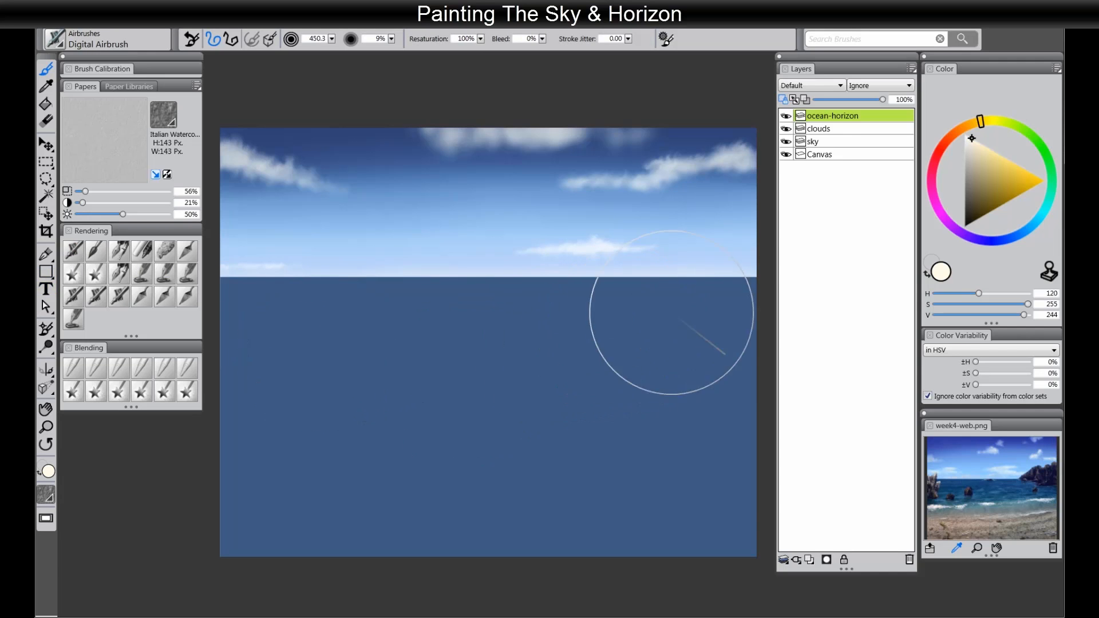
left_click(658, 351, "alt")
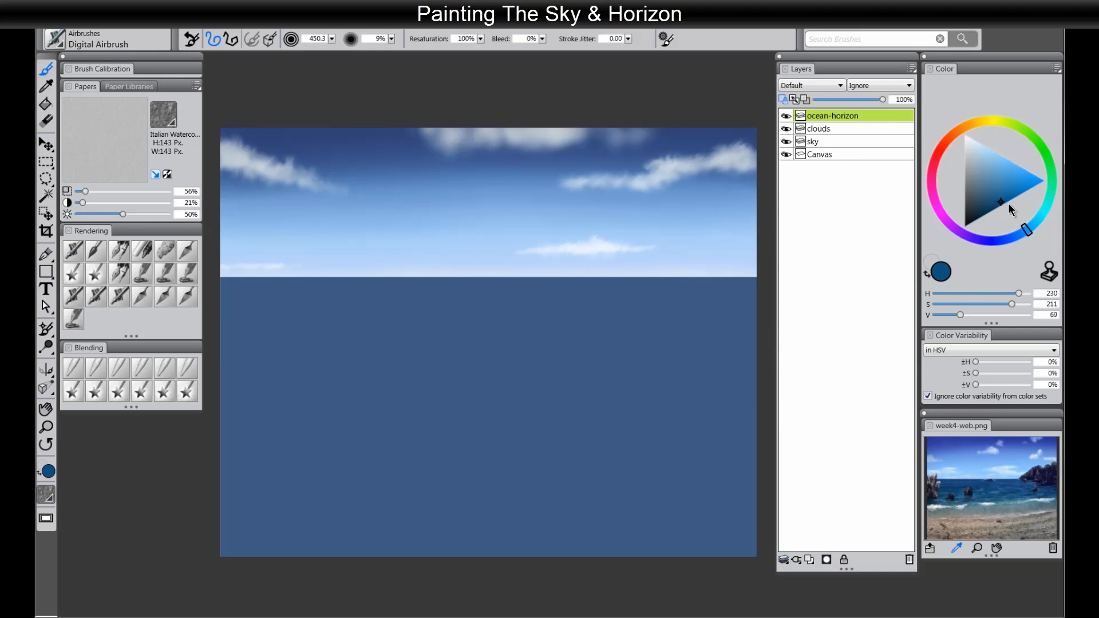
mouse_move(991, 211)
left_mouse_down()
mouse_move(986, 219)
mouse_move(1013, 240)
left_mouse_up()
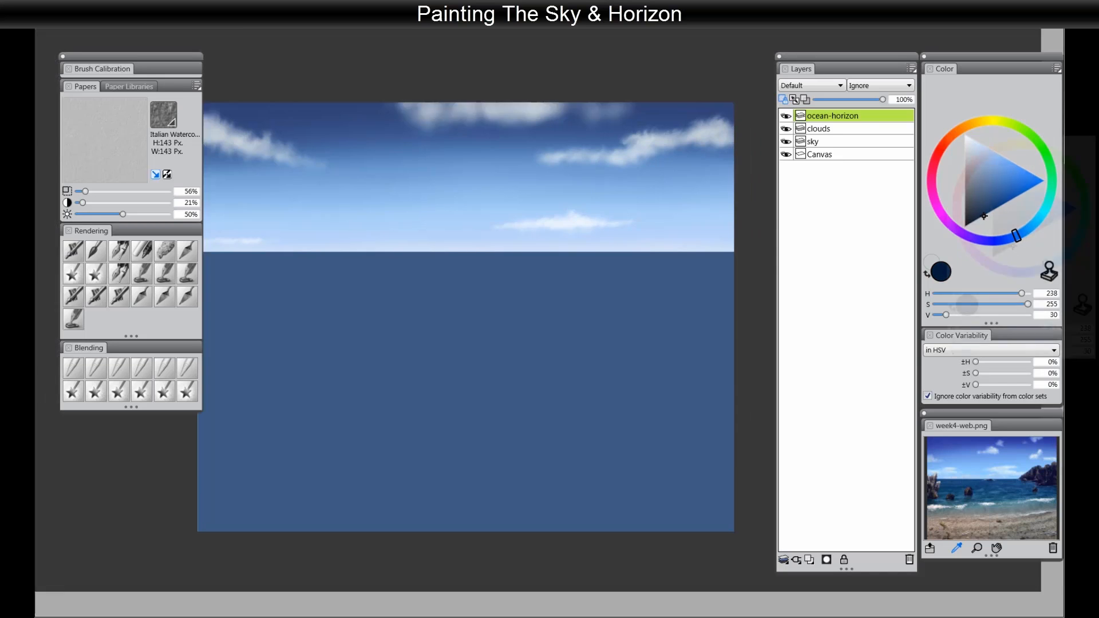
key("Tab")
key("ctrl+alt+1")
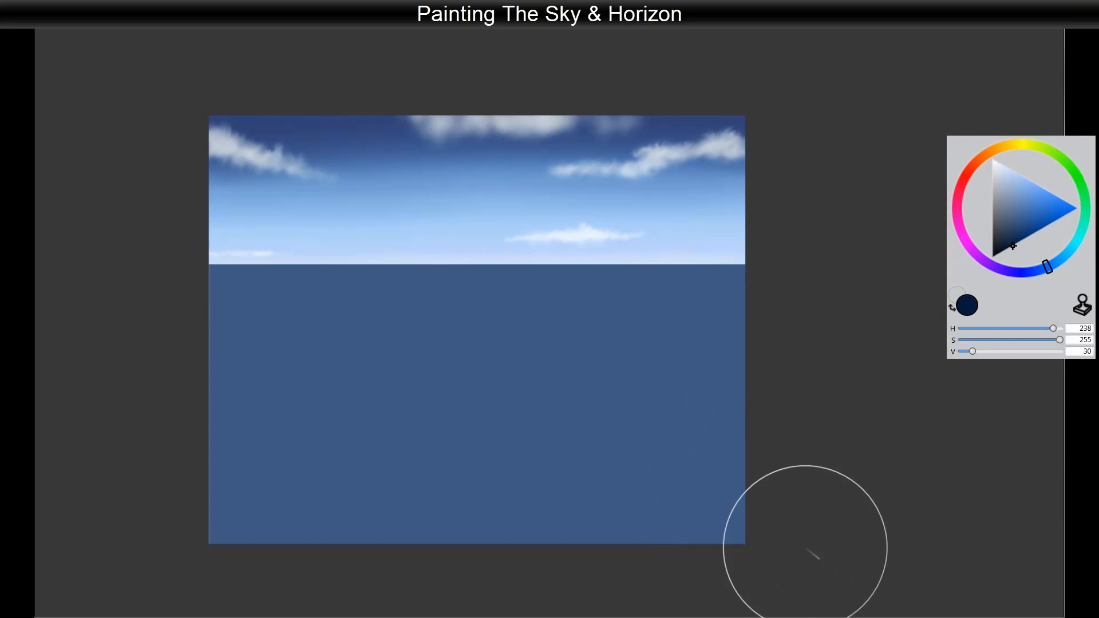
mouse_move(805, 540)
left_mouse_down()
mouse_move(485, 549)
mouse_move(164, 533)
mouse_move(511, 546)
mouse_move(731, 537)
mouse_move(815, 519)
mouse_move(578, 497)
mouse_move(172, 489)
mouse_move(564, 475)
mouse_move(786, 450)
mouse_move(175, 421)
mouse_move(765, 405)
mouse_move(721, 400)
mouse_move(206, 373)
mouse_move(175, 446)
mouse_move(267, 481)
mouse_move(509, 476)
mouse_move(814, 441)
mouse_move(783, 459)
mouse_move(761, 527)
mouse_move(554, 544)
mouse_move(130, 477)
mouse_move(158, 491)
mouse_move(333, 493)
mouse_move(618, 480)
mouse_move(769, 440)
mouse_move(378, 431)
mouse_move(165, 409)
mouse_move(251, 377)
mouse_move(786, 363)
mouse_move(310, 362)
mouse_move(137, 390)
mouse_move(220, 507)
left_mouse_up()
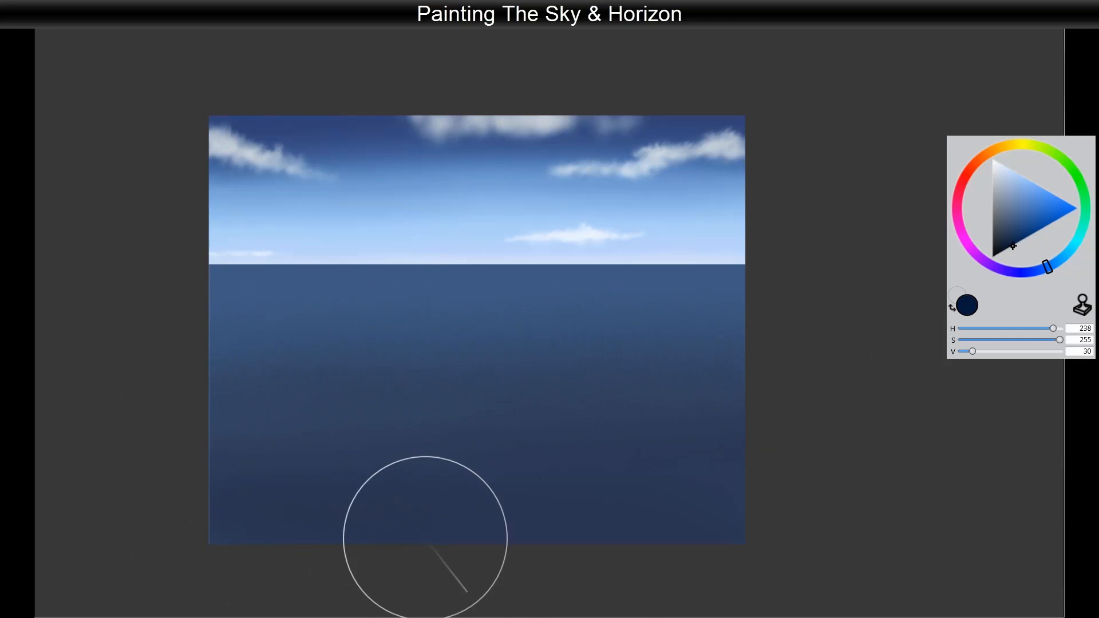
Sample light blue from the sky and airbrush it across the ocean just below the horizon
key("Tab")
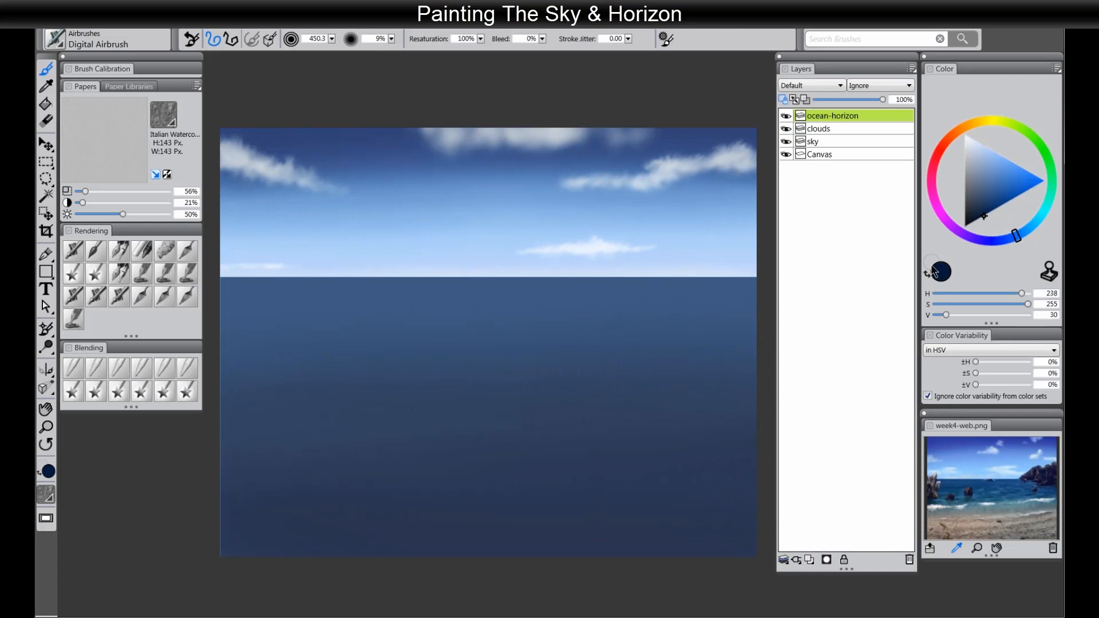
left_click(694, 236, "alt")
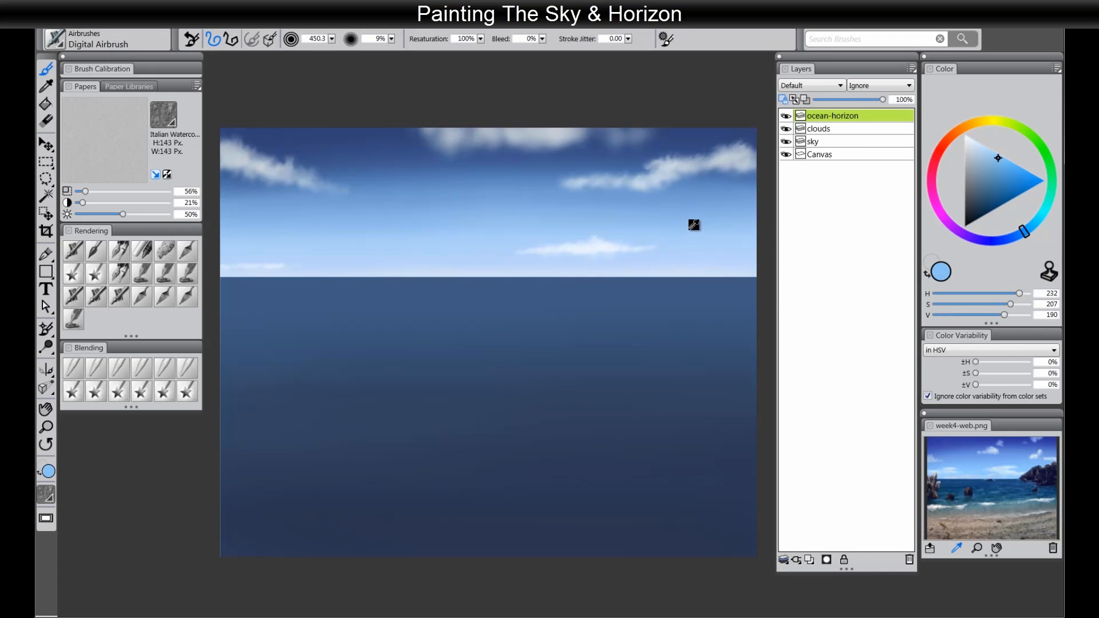
key("Tab")
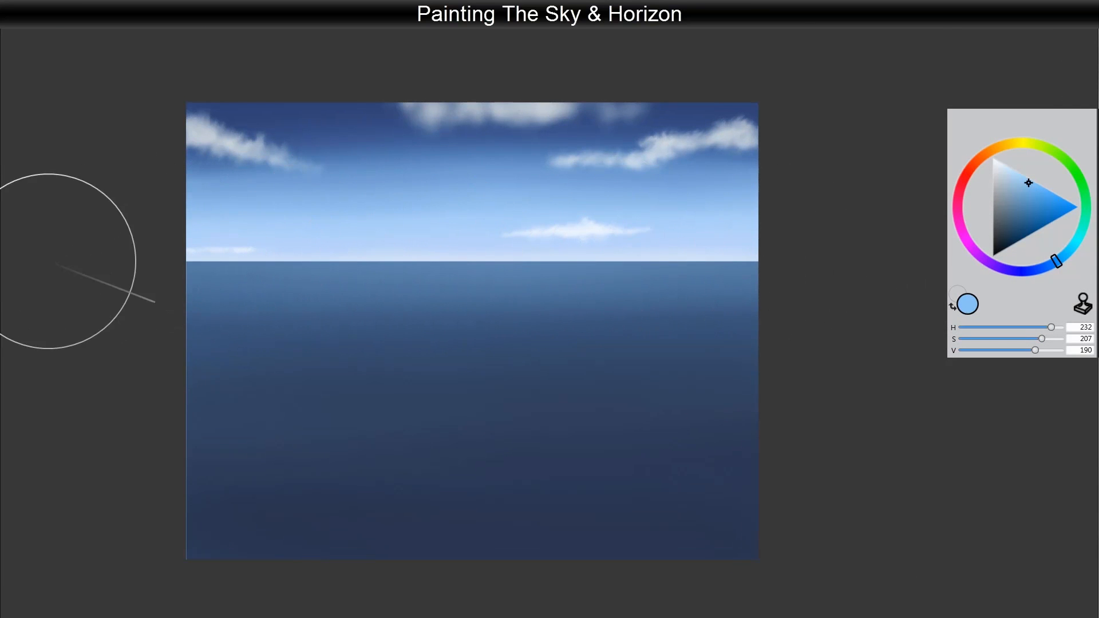
key("Tab")
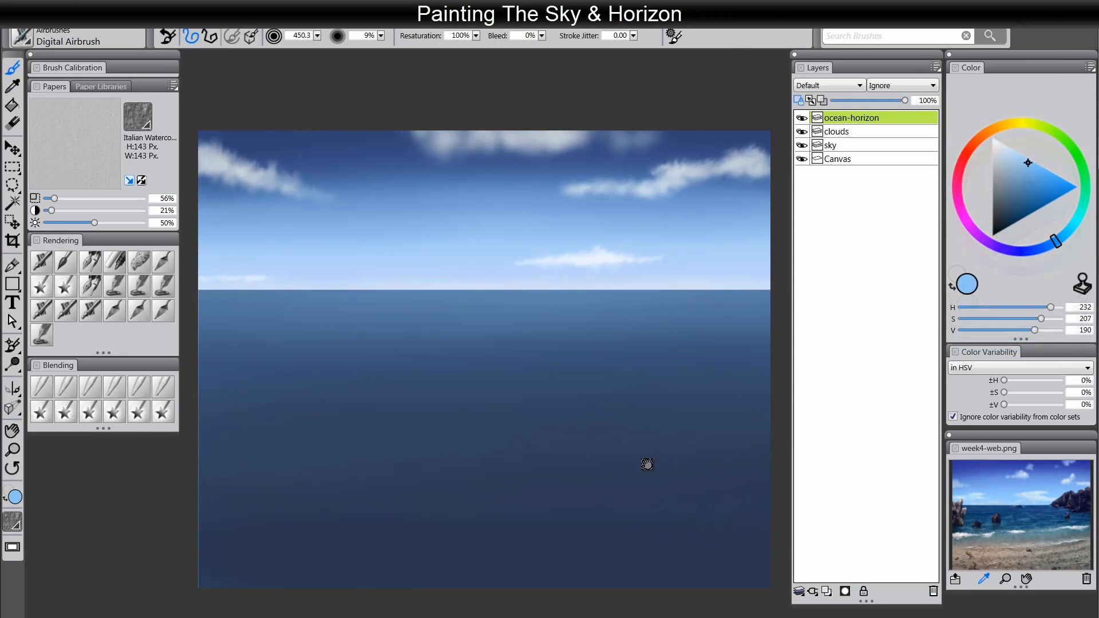
left_click_drag(612, 483, 620, 452)
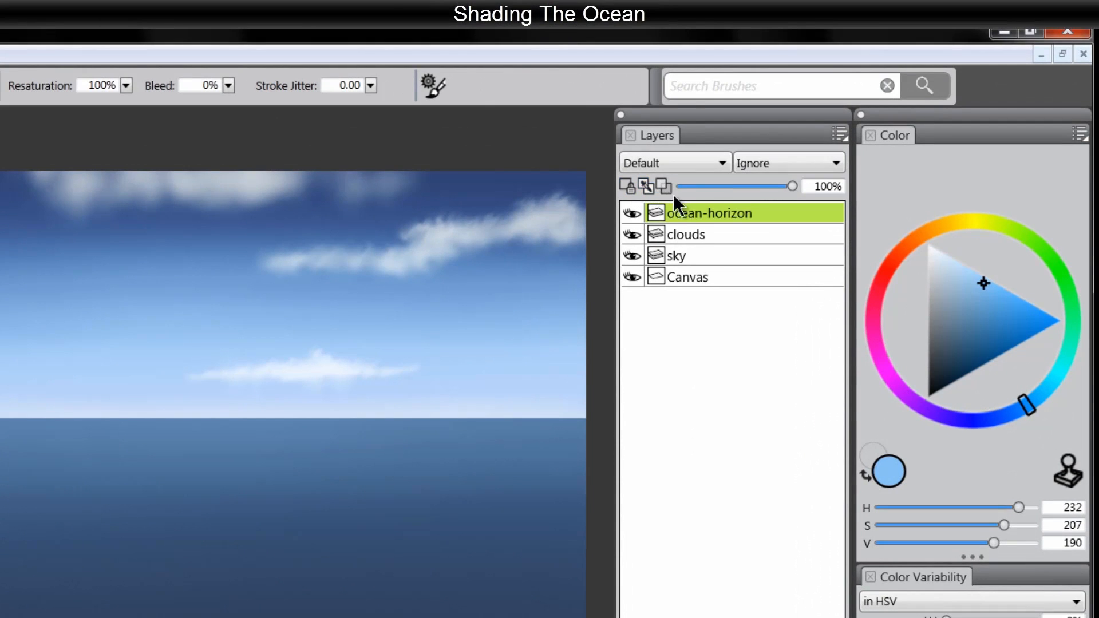
Select the content of the ocean-horizon layer and add a new layer named "ocean hilights"
right_click(694, 211)
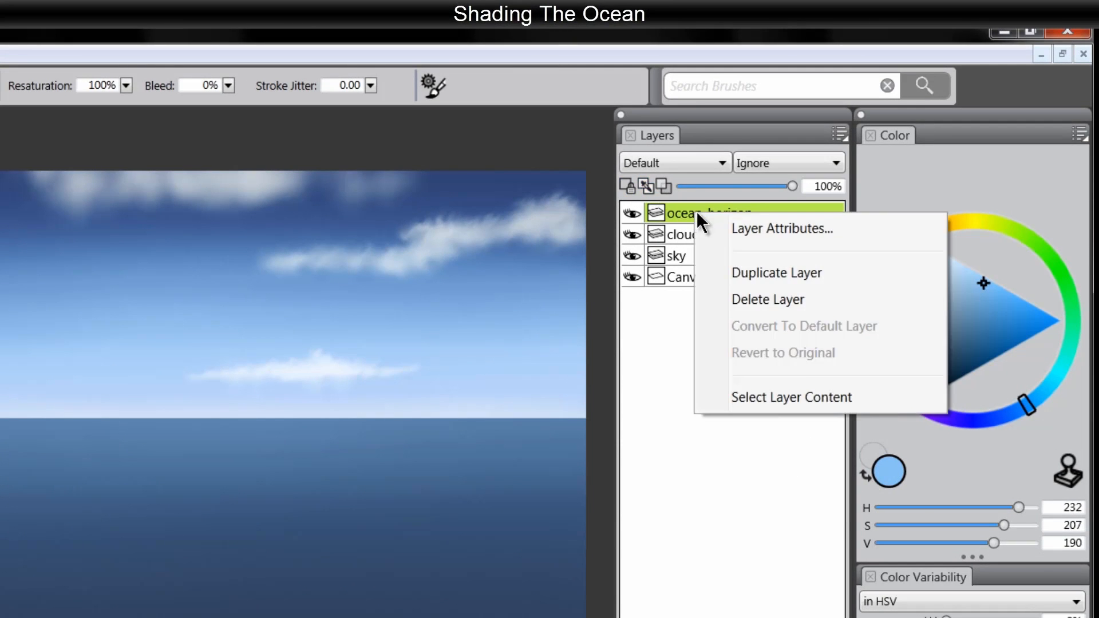
left_click(789, 398)
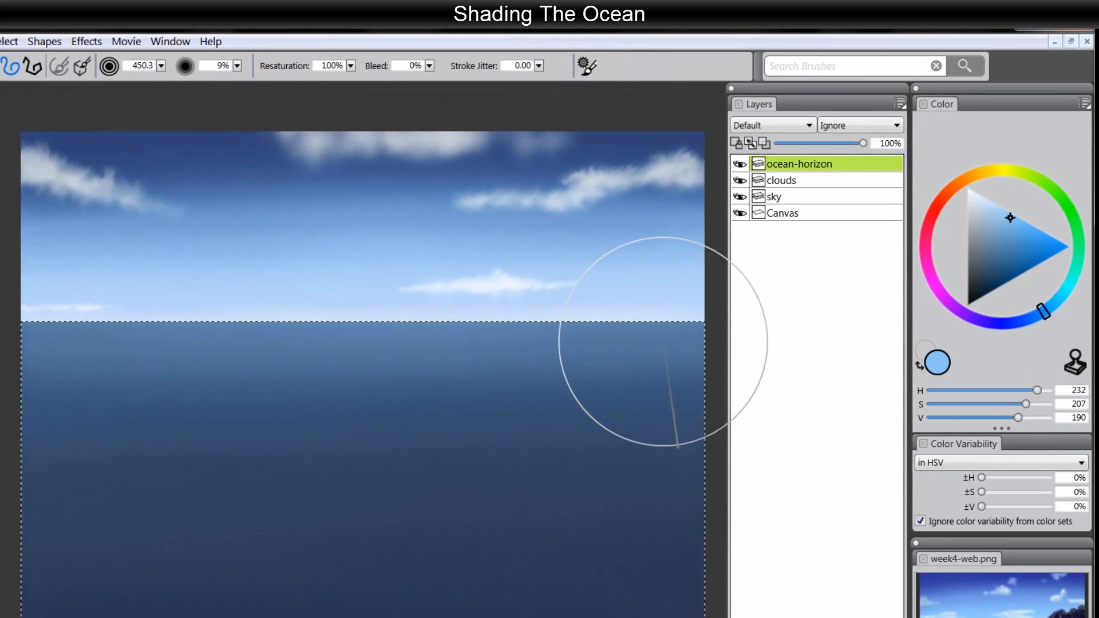
key("ctrl+shift+n")
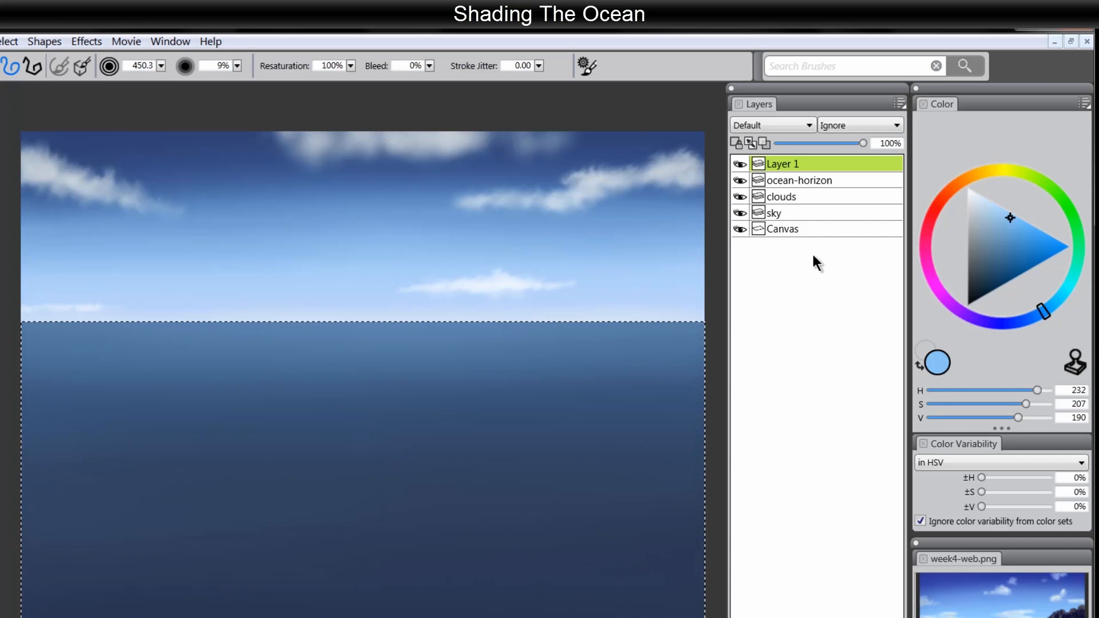
double_click(794, 165)
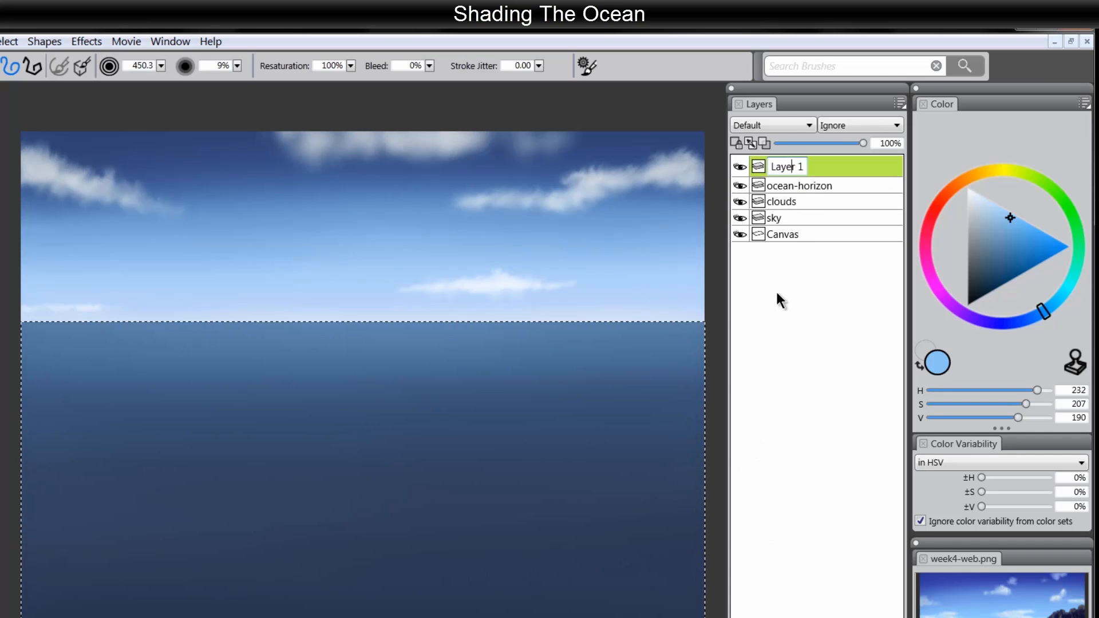
type("ocean ")
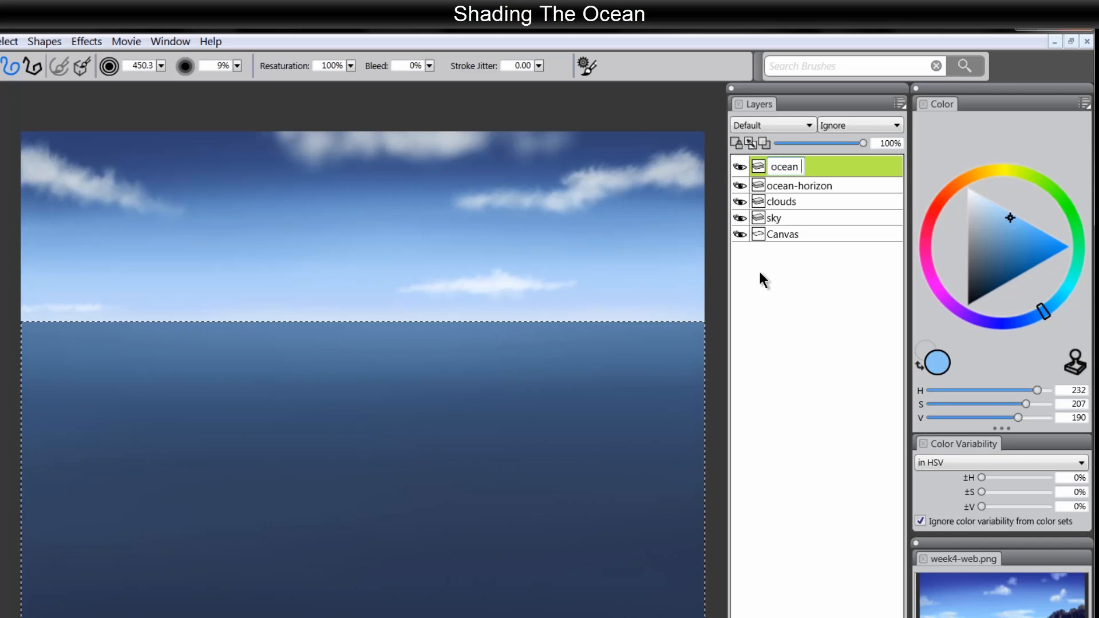
type("hilights")
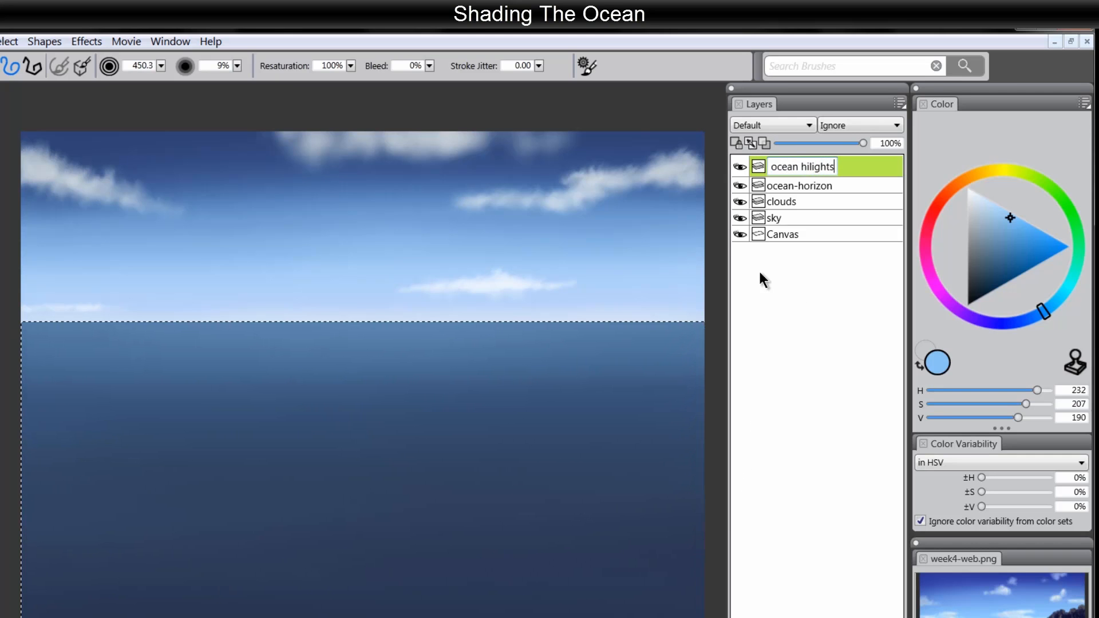
key("Return")
Set the ocean hilights layer's composite method to Screen and hide the selection marquee
left_click(781, 125)
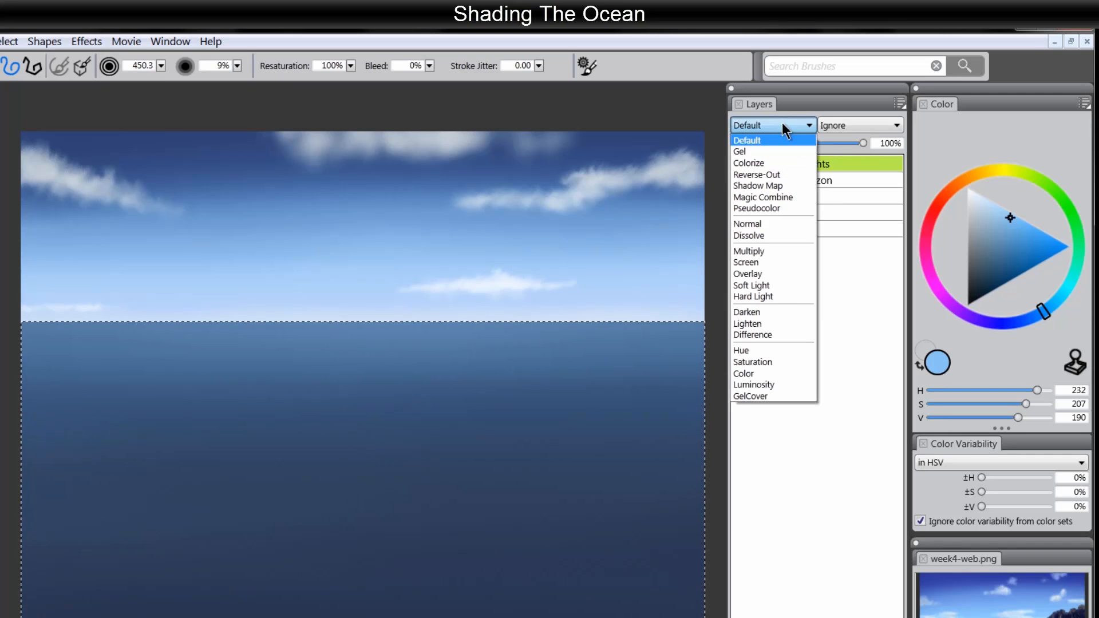
left_click(760, 262)
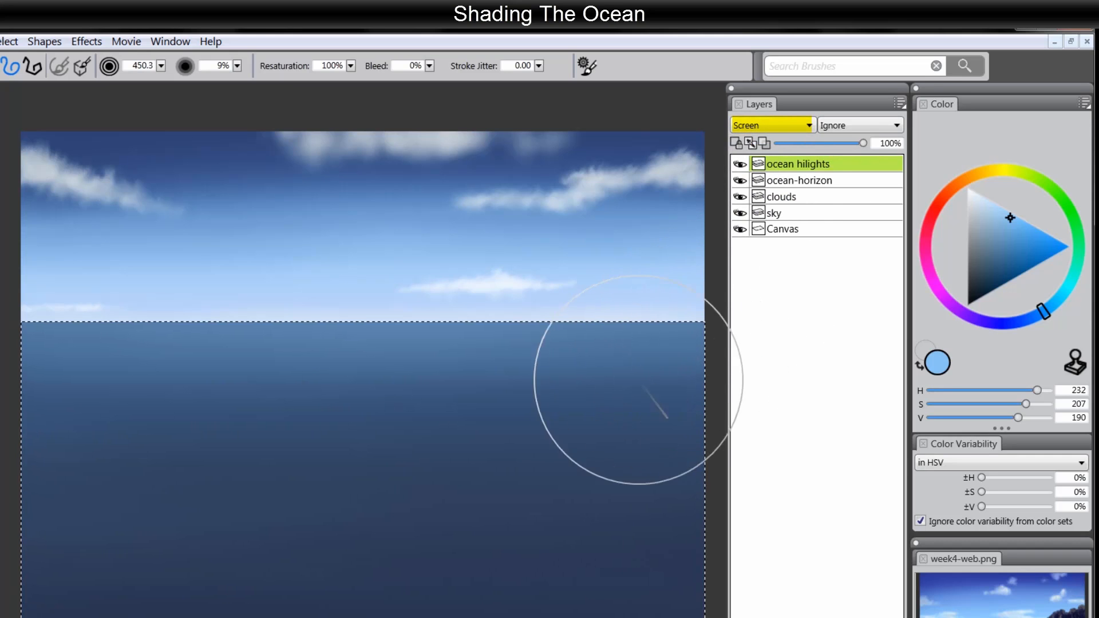
key("ctrl+shift+h")
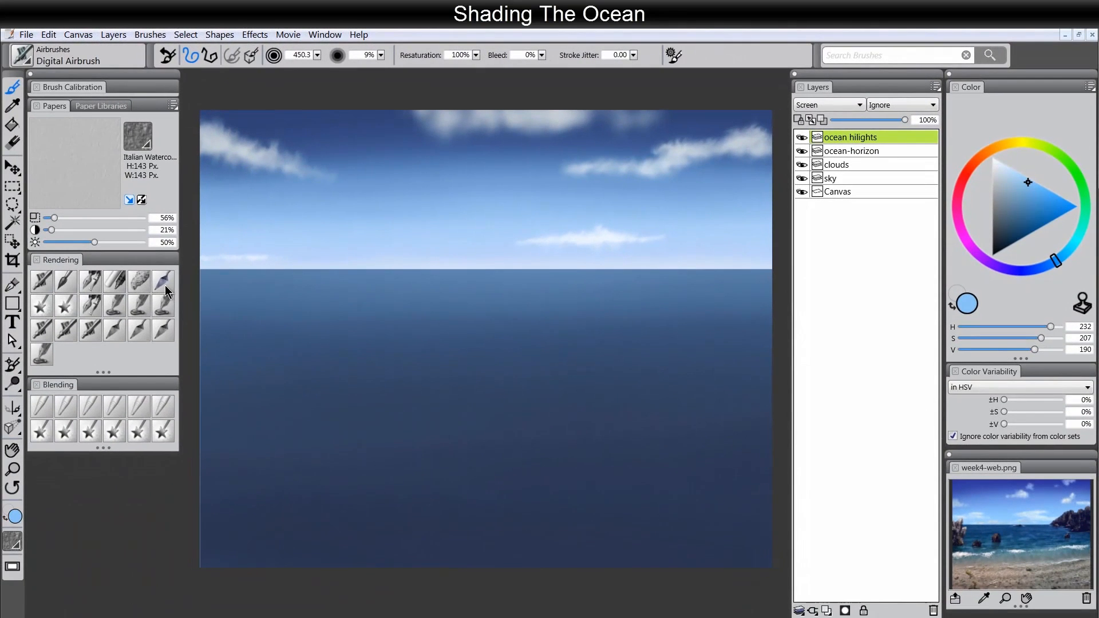
Choose the Loaded Palette Knife at size 45.0 and sample a light blue from the sky
left_click(161, 282)
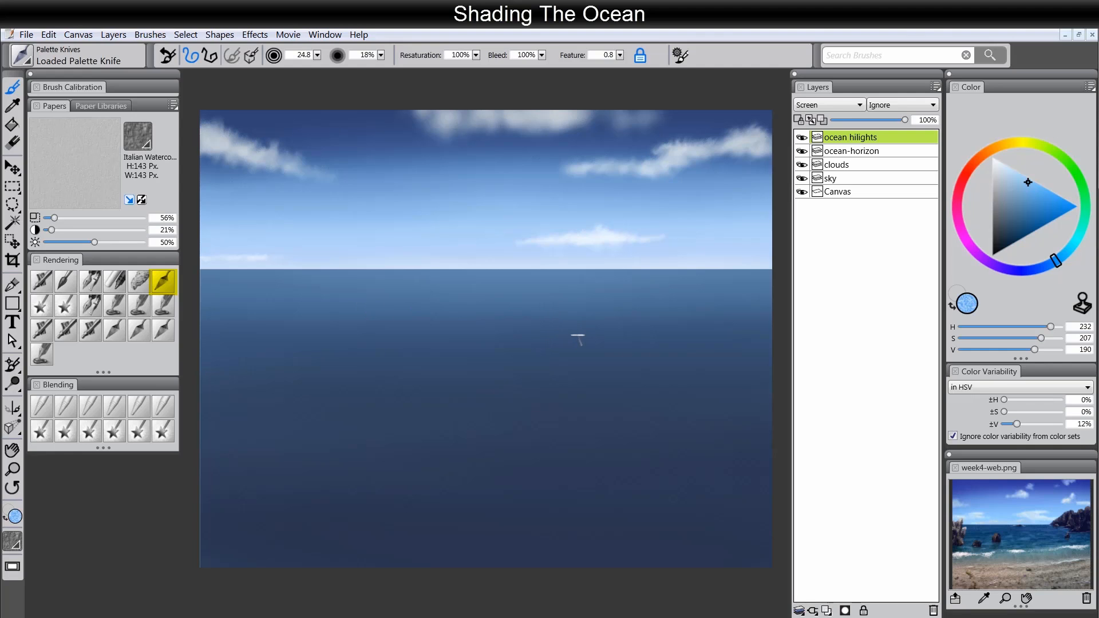
left_click(701, 213, "alt")
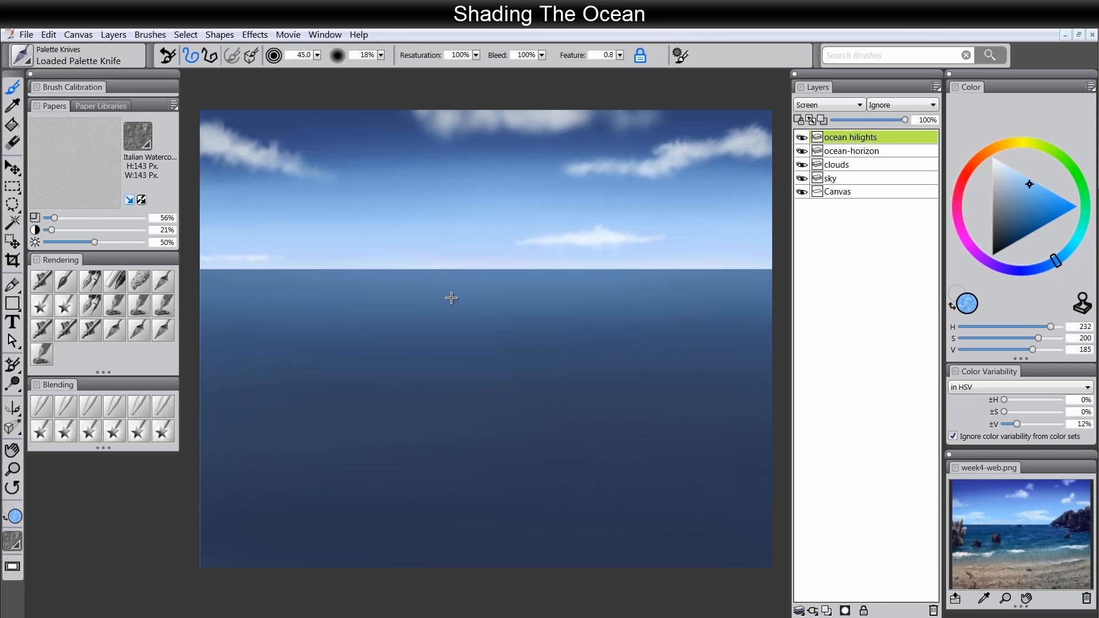
Try curved wave strokes below the horizon and a long wave line across the lower ocean, undoing each attempt
left_click_drag(461, 304, 624, 317)
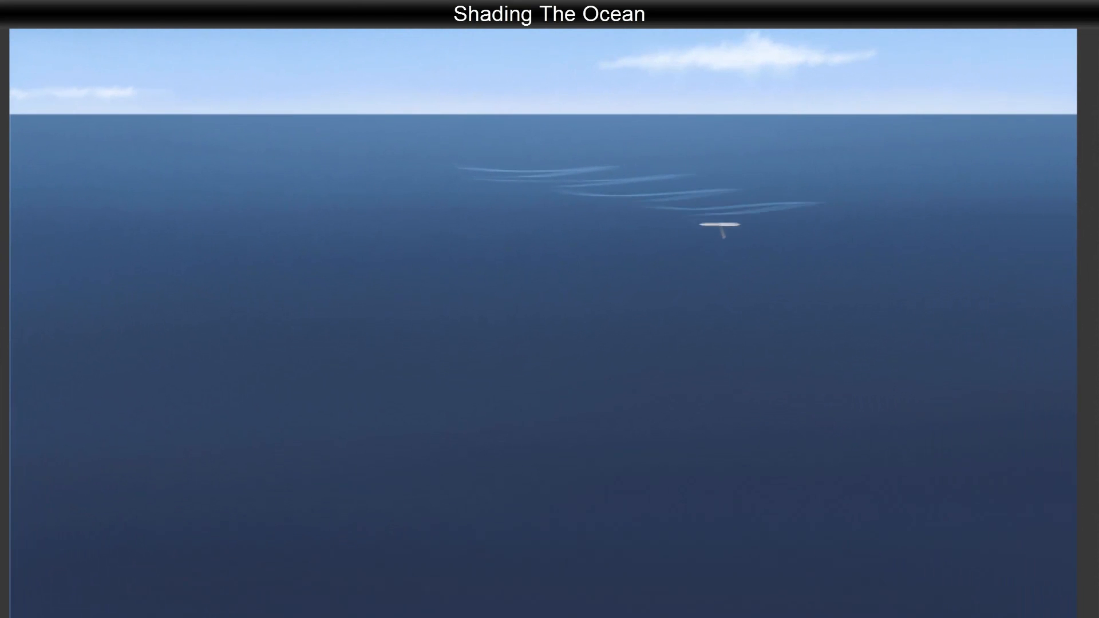
key("ctrl+z")
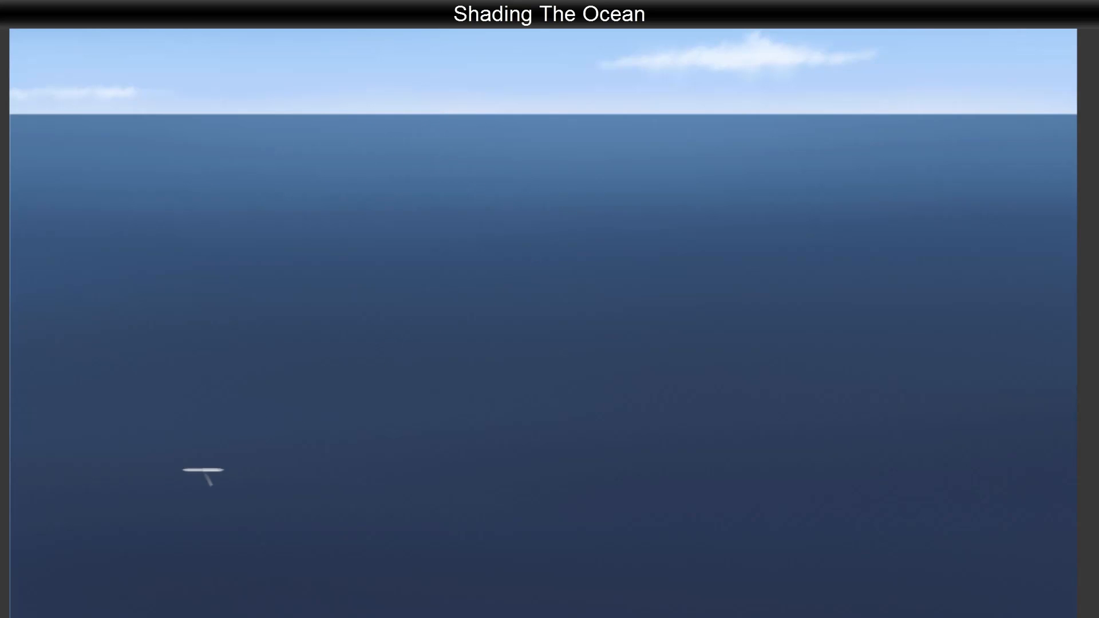
left_click_drag(5, 502, 1078, 418)
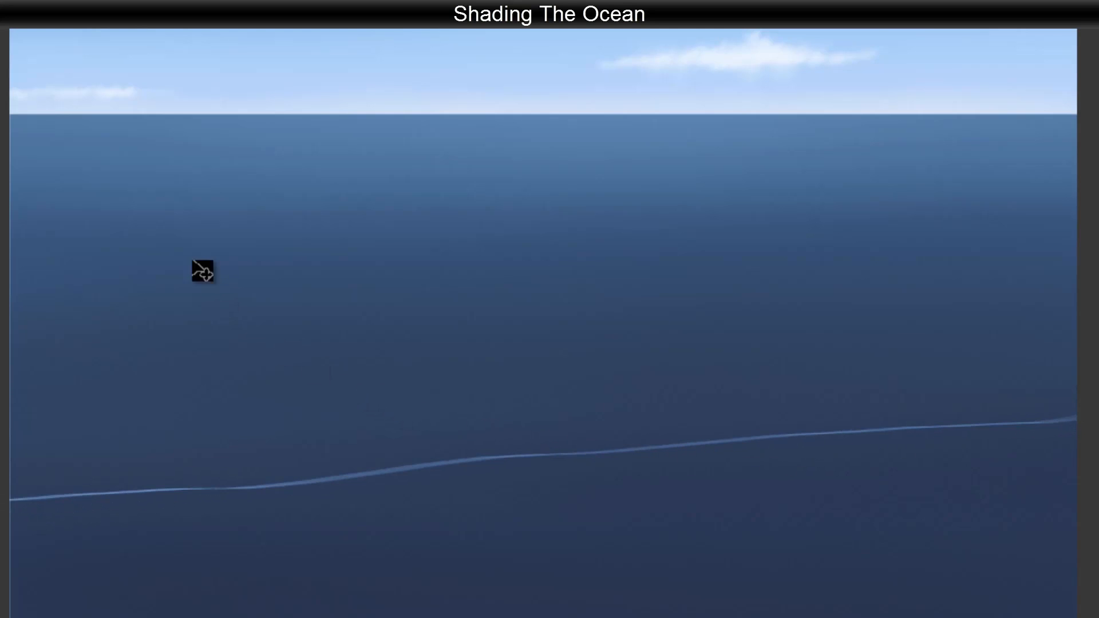
key("ctrl+z")
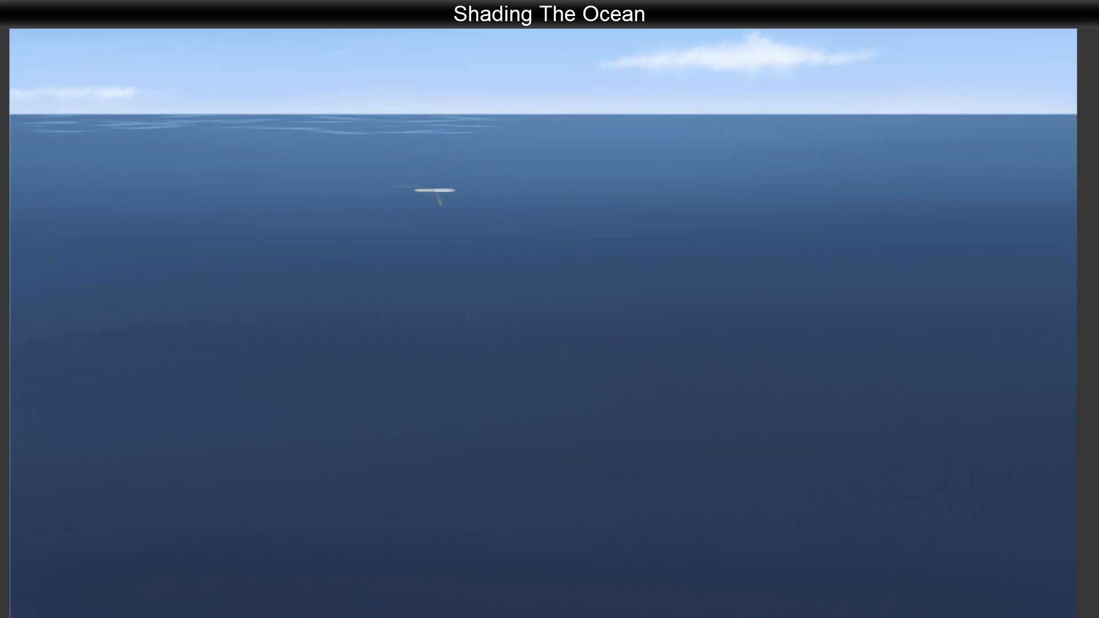
mouse_move(435, 190)
left_mouse_down()
mouse_move(539, 211)
mouse_move(429, 235)
mouse_move(650, 225)
mouse_move(438, 262)
left_mouse_up()
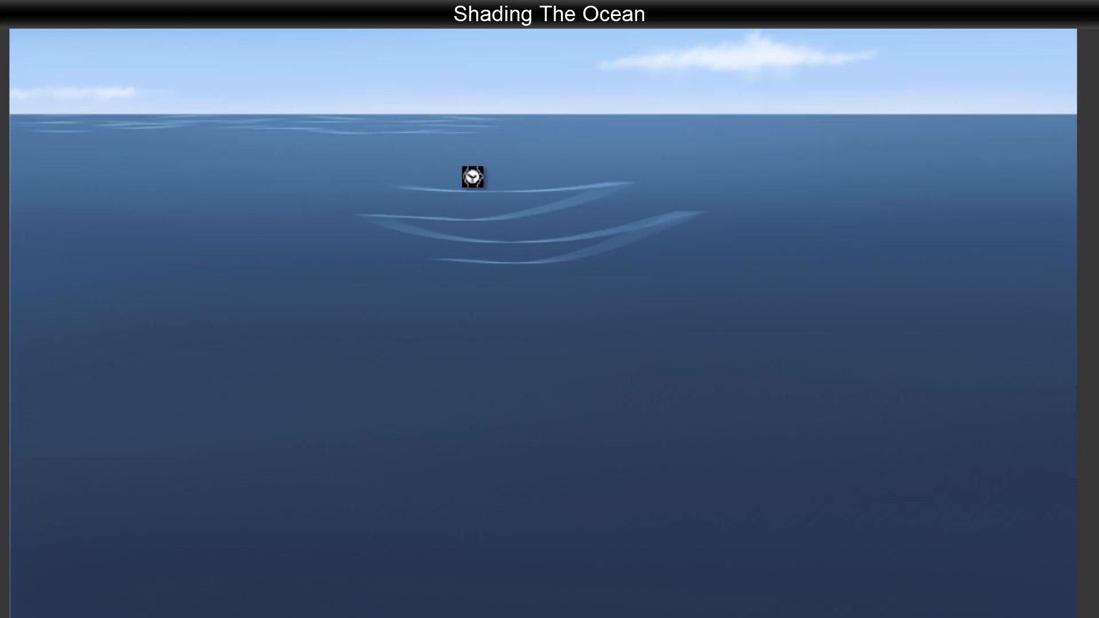
key("ctrl+z")
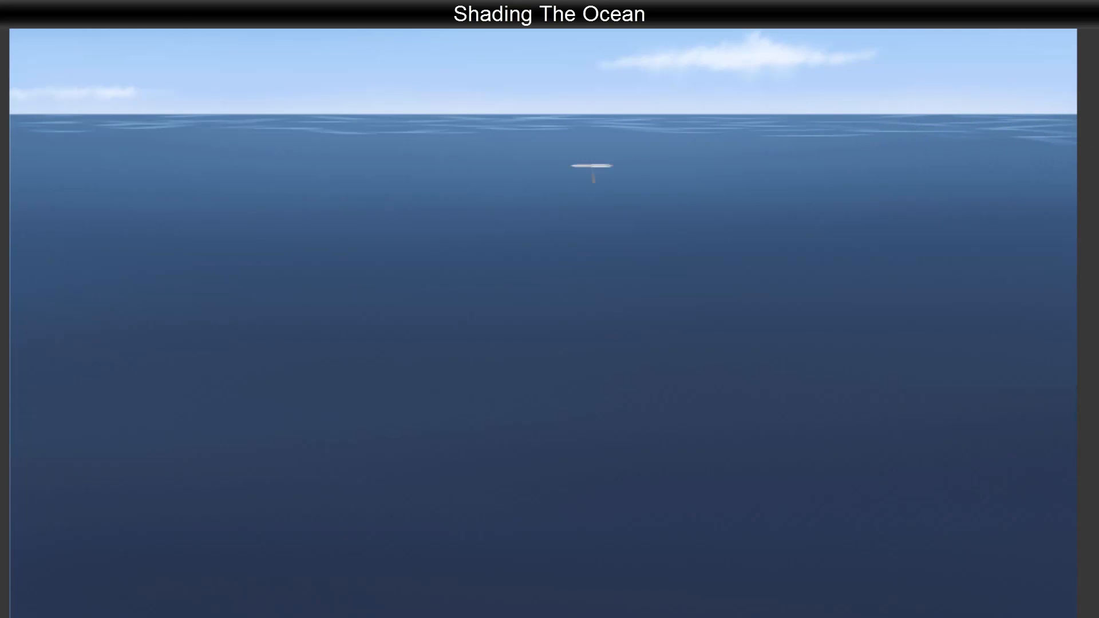
Paint rows of thin wave highlights across the upper ocean, making the strokes longer and thicker farther from the horizon
mouse_move(124, 144)
left_mouse_down()
mouse_move(198, 160)
mouse_move(151, 156)
mouse_move(279, 143)
mouse_move(294, 153)
mouse_move(541, 155)
left_mouse_up()
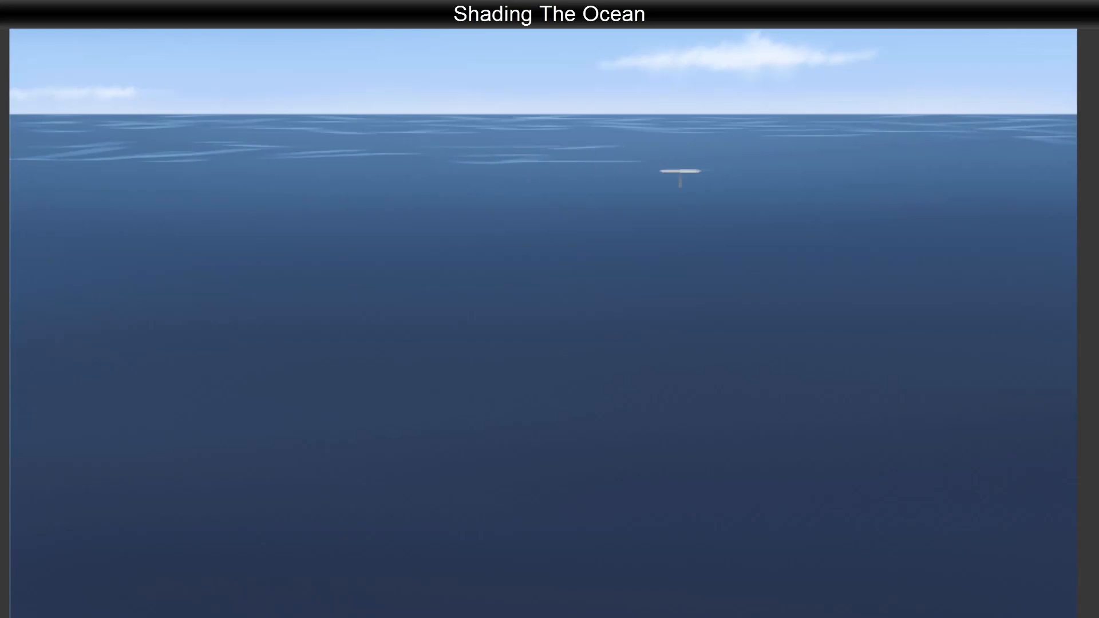
mouse_move(680, 171)
left_mouse_down()
mouse_move(793, 148)
mouse_move(776, 157)
mouse_move(911, 165)
mouse_move(848, 169)
mouse_move(949, 157)
left_mouse_up()
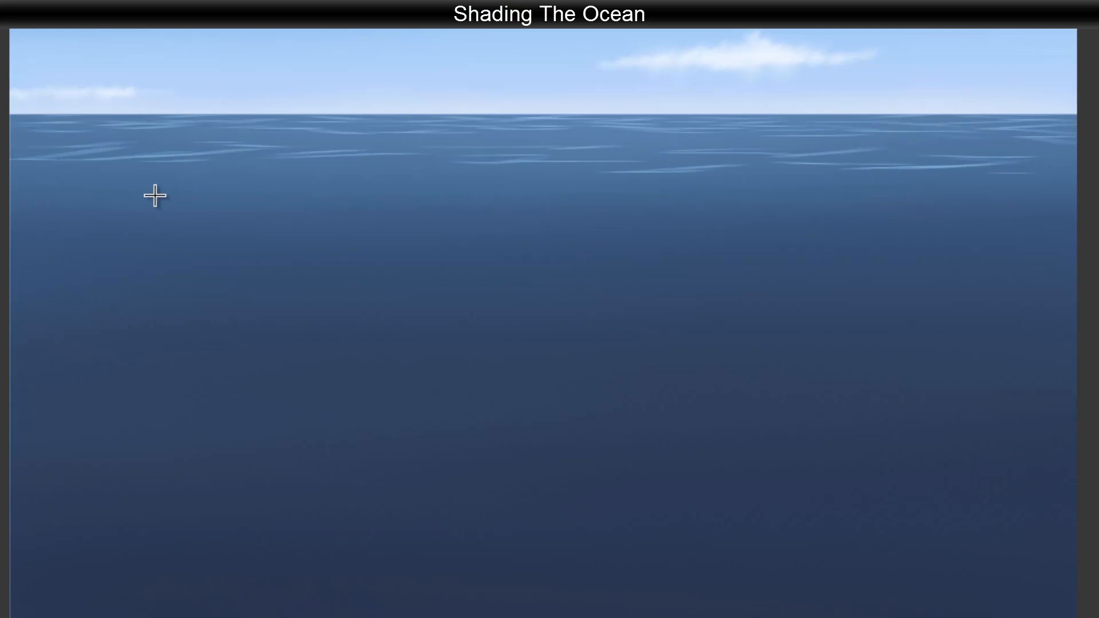
mouse_move(44, 205)
left_mouse_down()
mouse_move(22, 179)
mouse_move(90, 178)
mouse_move(9, 182)
mouse_move(172, 187)
mouse_move(393, 167)
mouse_move(724, 197)
mouse_move(834, 169)
mouse_move(899, 206)
mouse_move(1055, 207)
left_mouse_up()
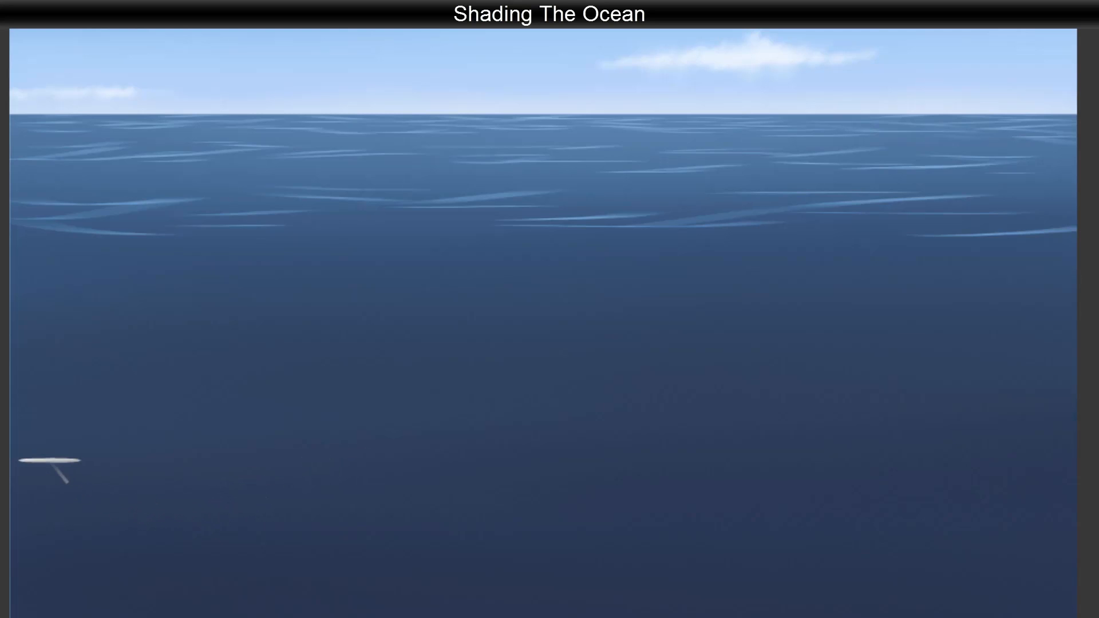
Add longer wave highlight strokes across the middle of the ocean, and sample a lighter blue from the sky just above the horizon
mouse_move(19, 428)
left_mouse_down()
mouse_move(105, 439)
mouse_move(476, 414)
mouse_move(684, 387)
mouse_move(675, 392)
mouse_move(1074, 372)
left_mouse_up()
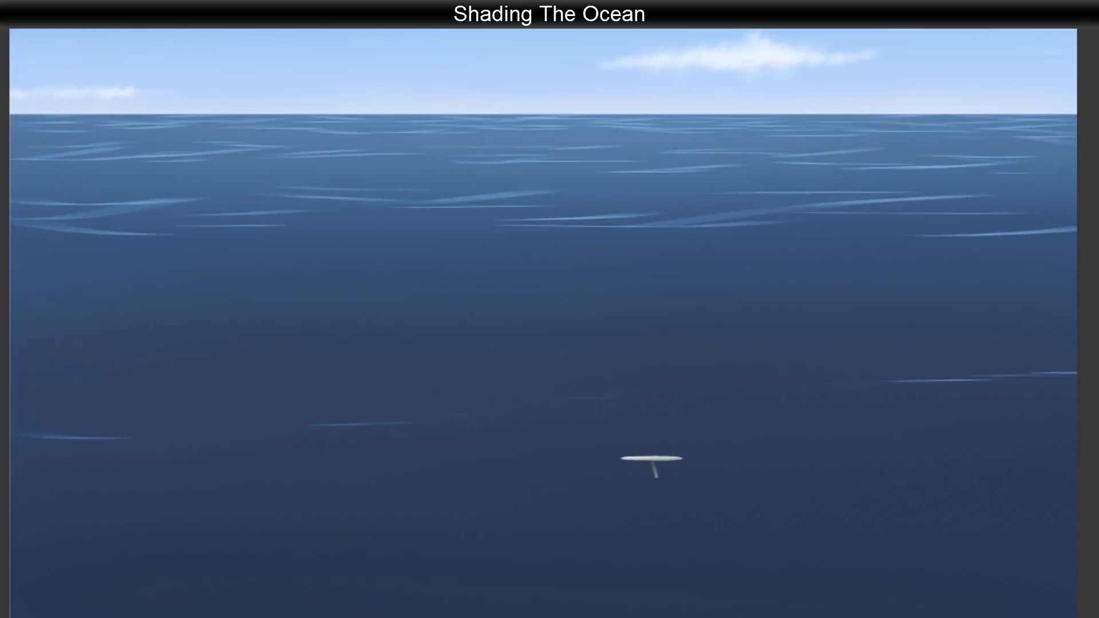
left_click_drag(601, 475, 567, 449)
mouse_move(7, 250)
left_mouse_down()
mouse_move(196, 267)
mouse_move(164, 267)
mouse_move(255, 239)
mouse_move(451, 217)
mouse_move(329, 247)
mouse_move(600, 253)
mouse_move(539, 271)
mouse_move(830, 259)
mouse_move(848, 249)
mouse_move(998, 257)
mouse_move(784, 287)
mouse_move(101, 306)
mouse_move(35, 335)
mouse_move(122, 346)
mouse_move(16, 373)
mouse_move(204, 379)
mouse_move(591, 330)
mouse_move(544, 341)
mouse_move(869, 331)
mouse_move(773, 339)
mouse_move(1013, 344)
mouse_move(954, 320)
mouse_move(1075, 321)
left_mouse_up()
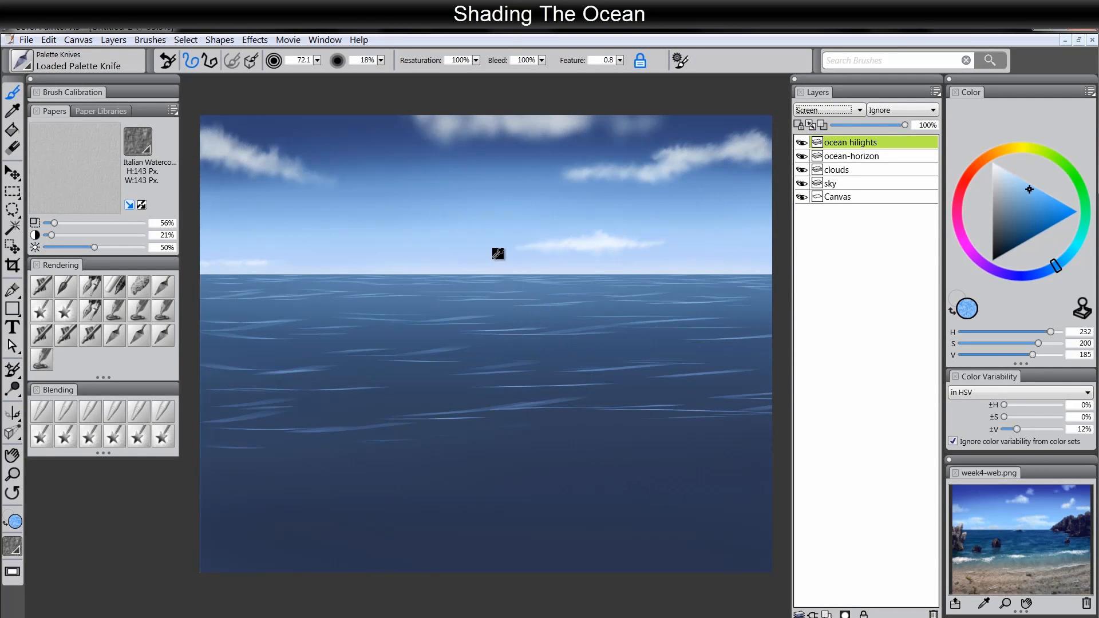
left_click(497, 251, "alt")
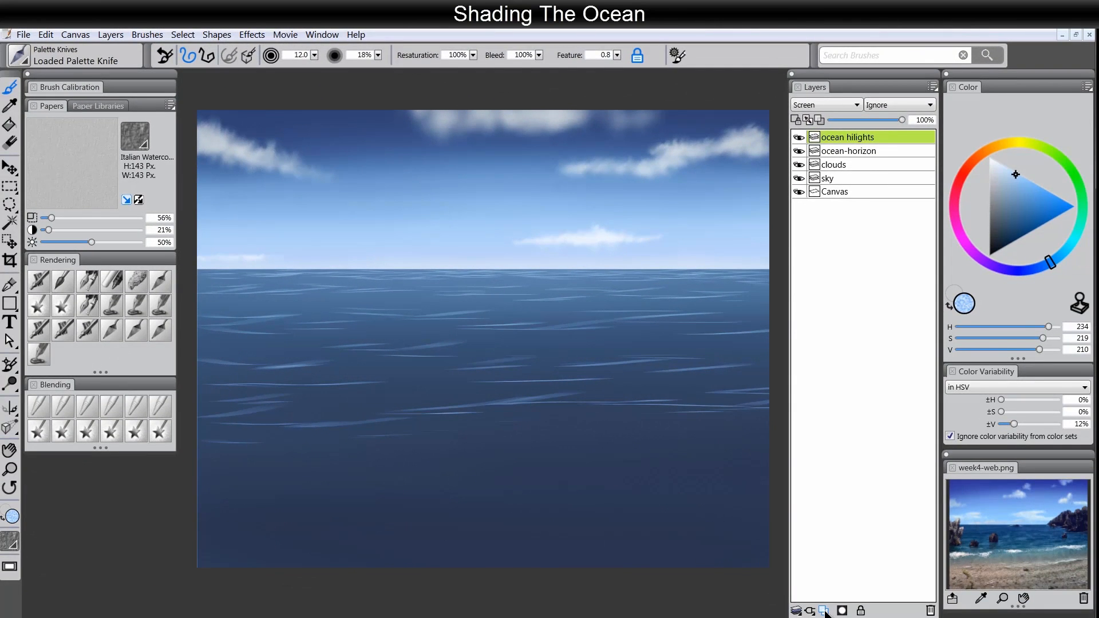
Add a new layer above ocean hilights and name it ocean-shadows
left_click(824, 611)
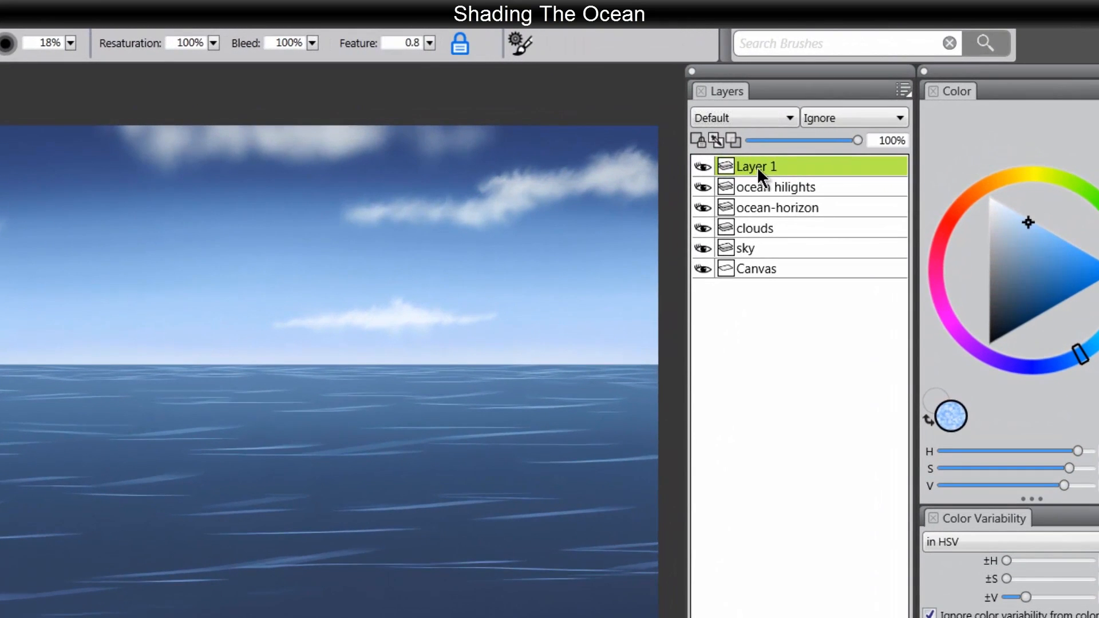
double_click(835, 139)
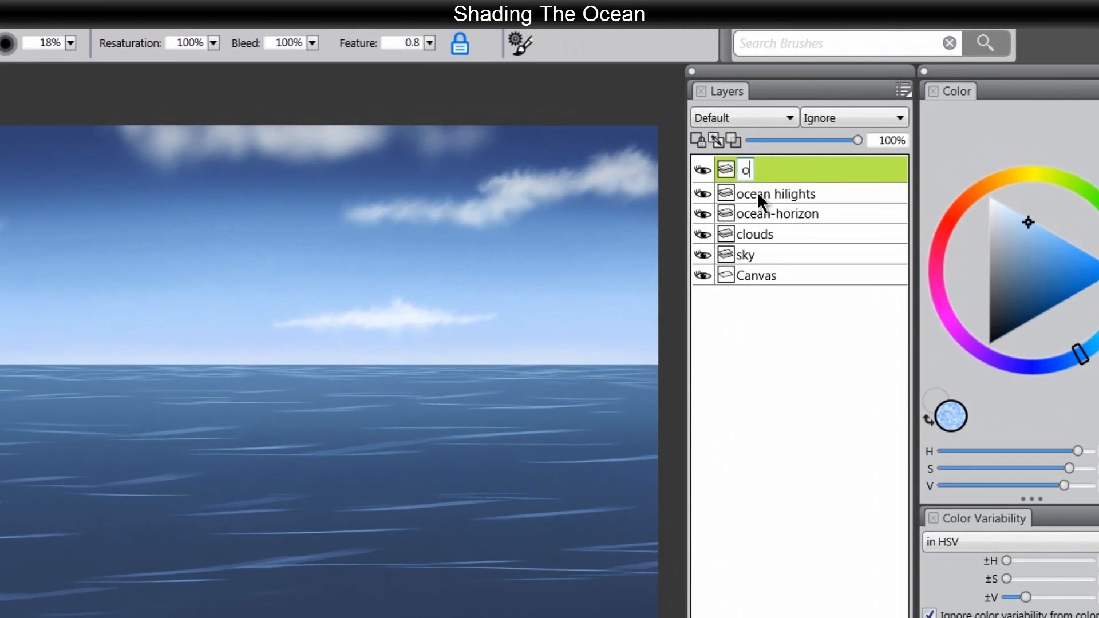
type("ocean-shadows")
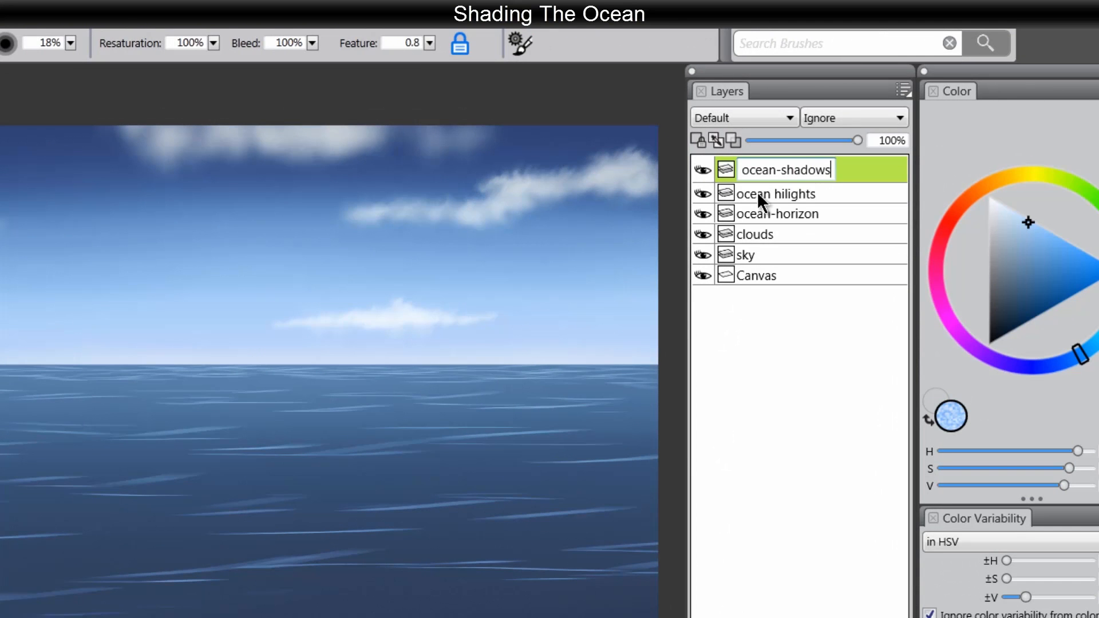
key("Return")
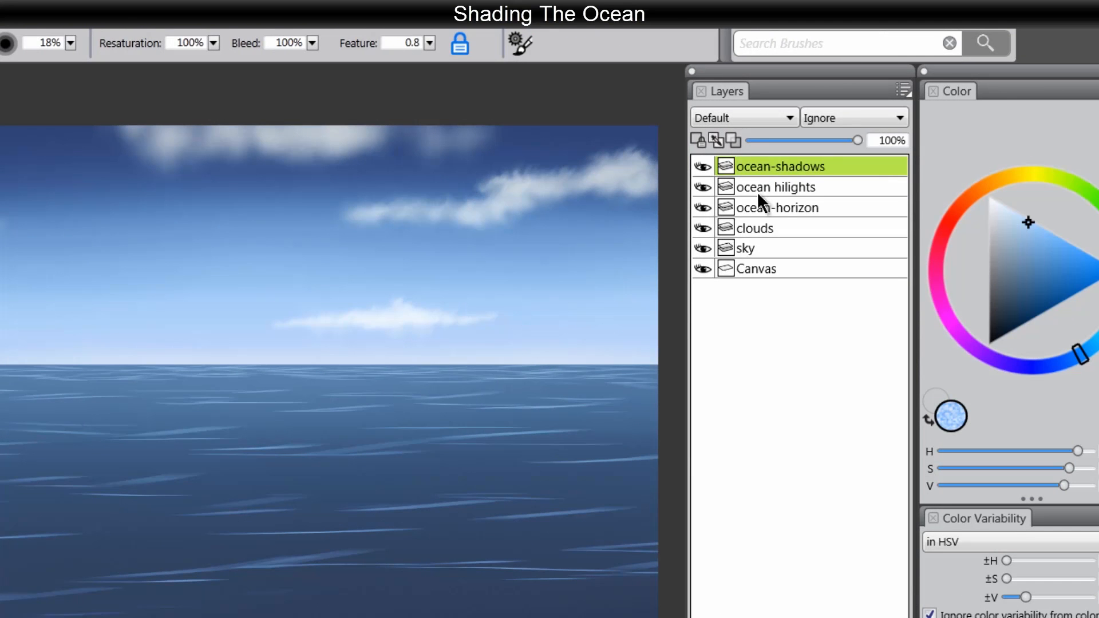
Set the ocean-shadows layer's composite method to Multiply and sample a dark blue from the lower ocean
left_click(730, 118)
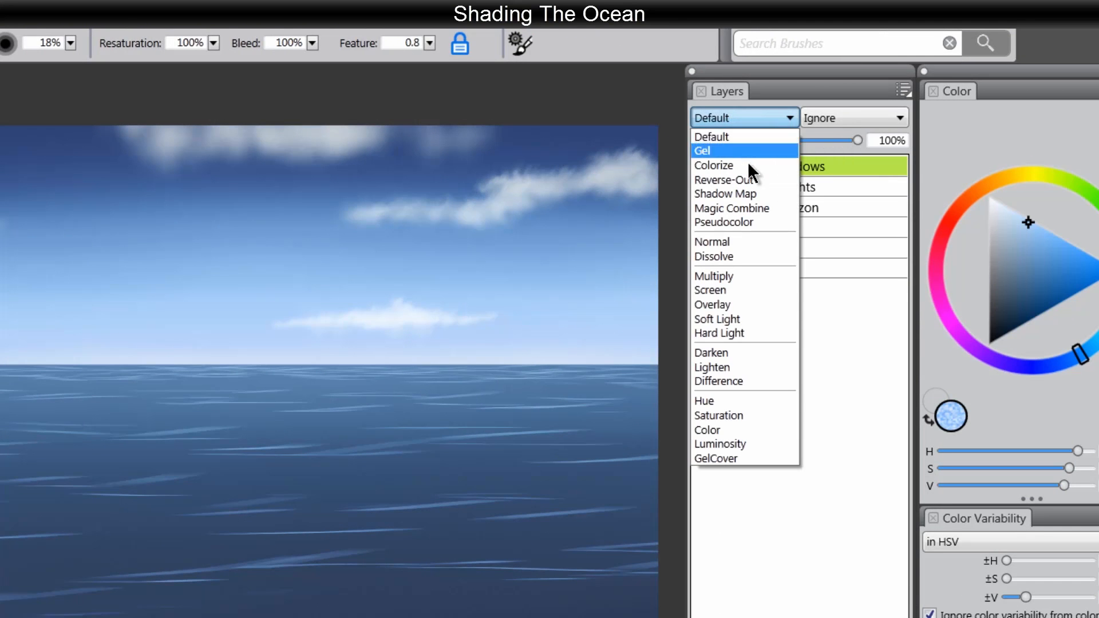
left_click(729, 276)
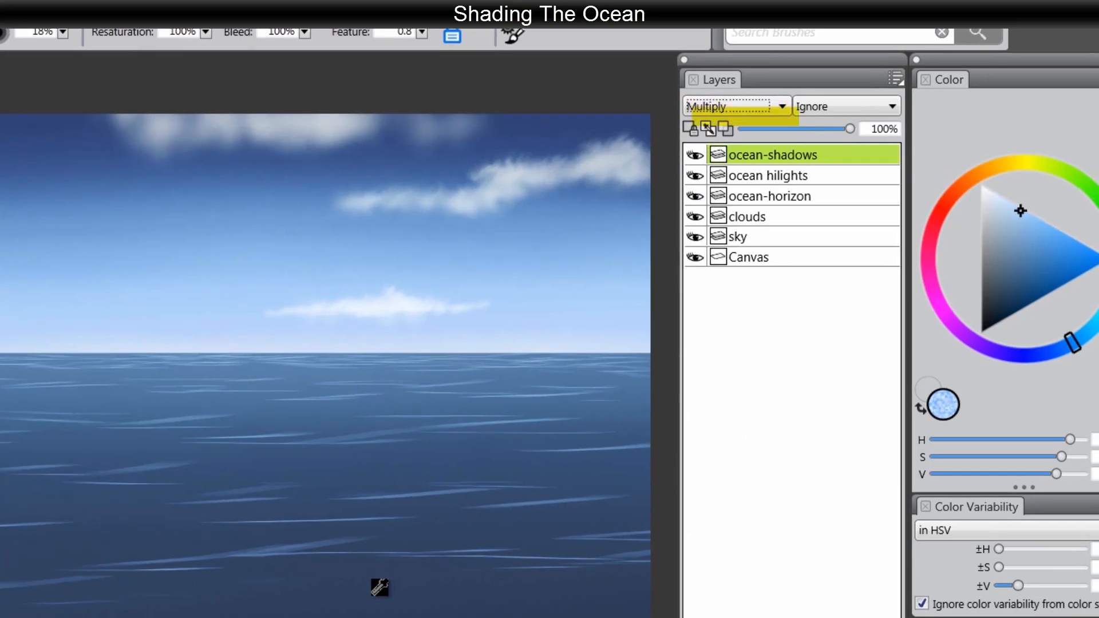
left_click(368, 611, "alt")
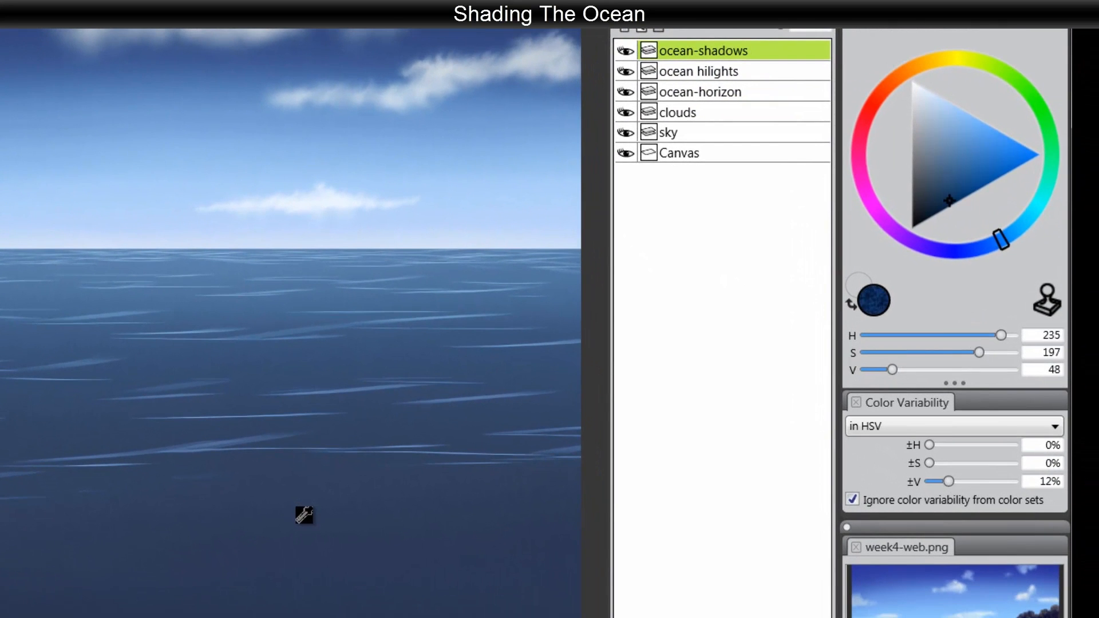
left_click_drag(295, 524, 300, 515)
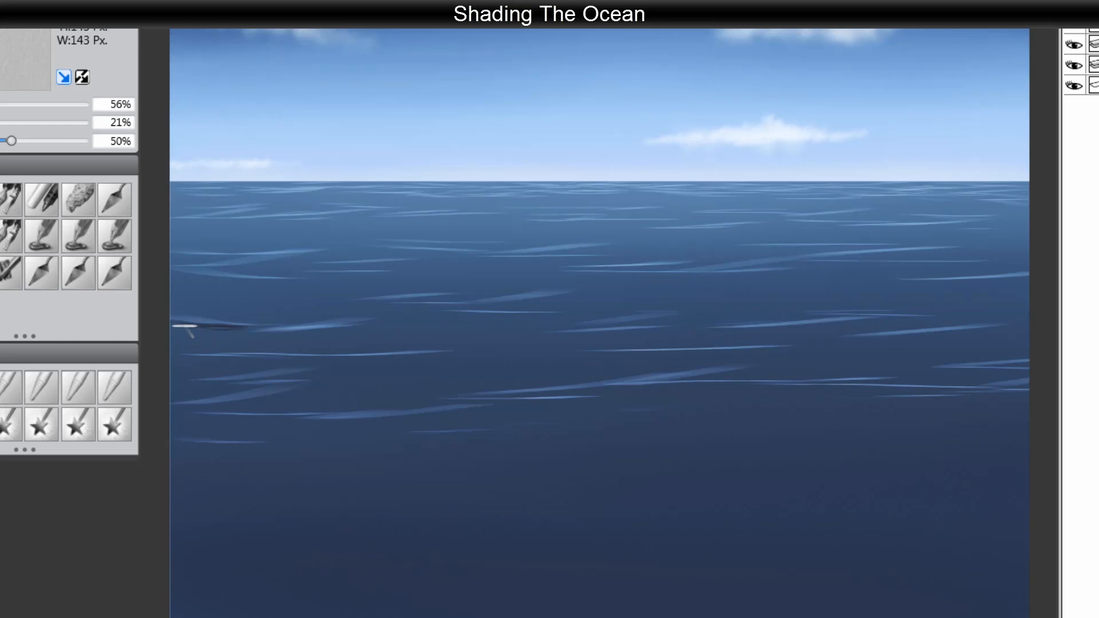
left_click_drag(211, 327, 235, 330)
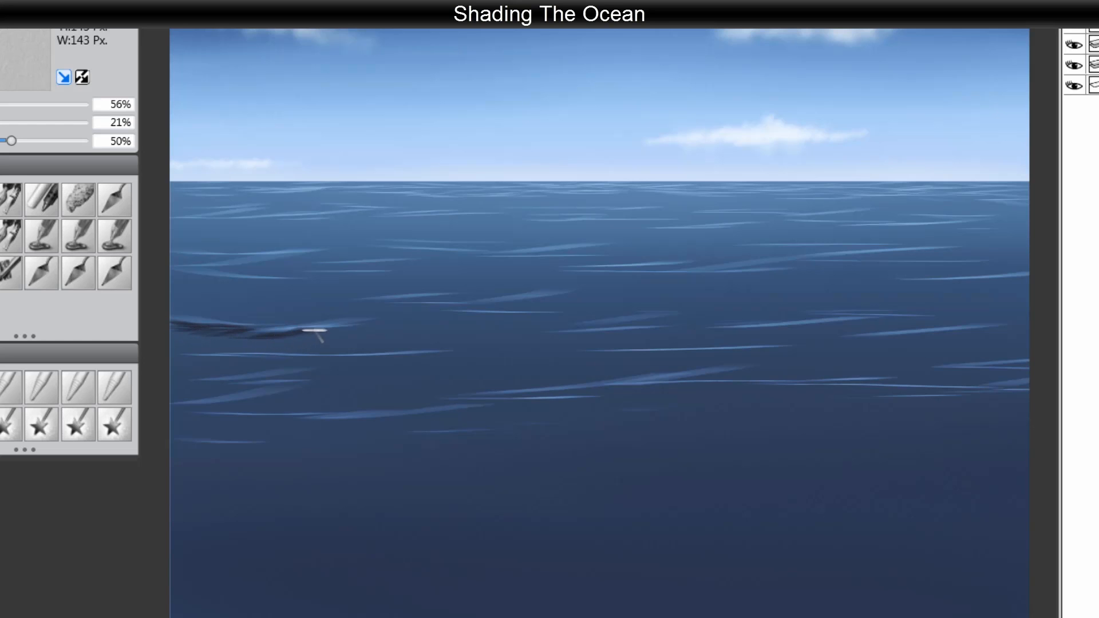
left_click_drag(331, 333, 376, 321)
key("ctrl+z")
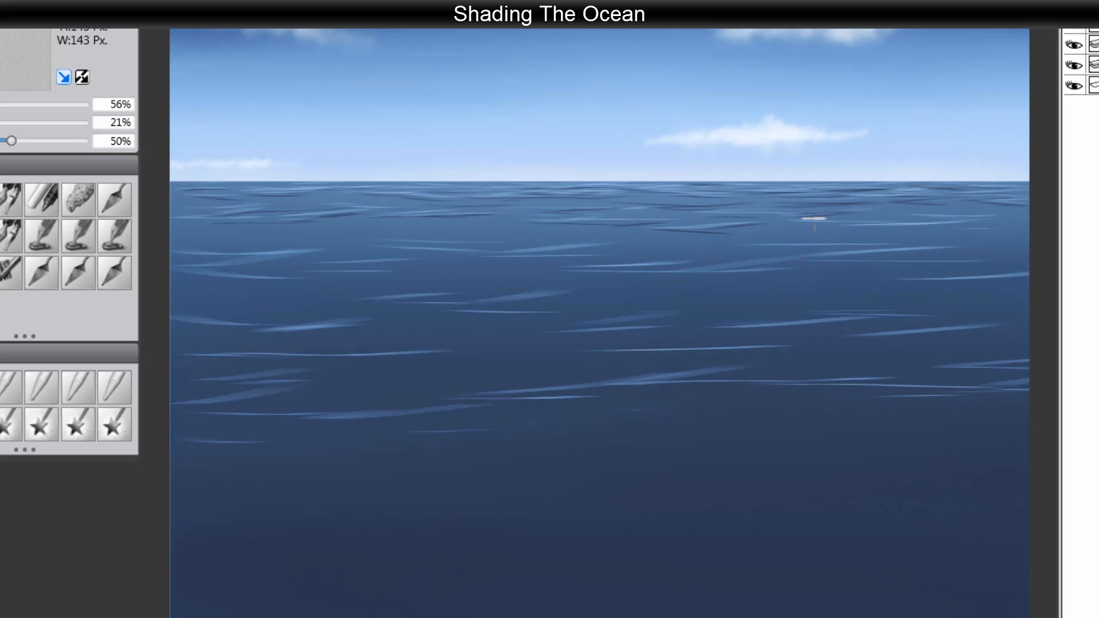
Paint thin dark shadow strokes beneath the wave highlights, working from the upper ocean down to the long waves in the middle
left_click_drag(964, 244, 864, 255)
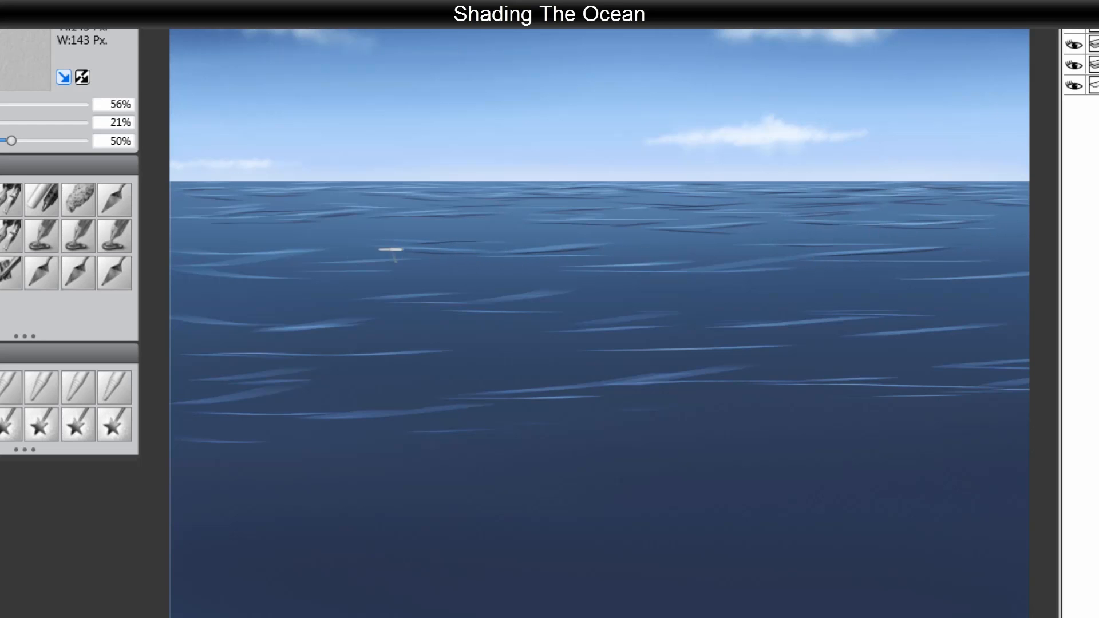
left_click_drag(255, 278, 358, 270)
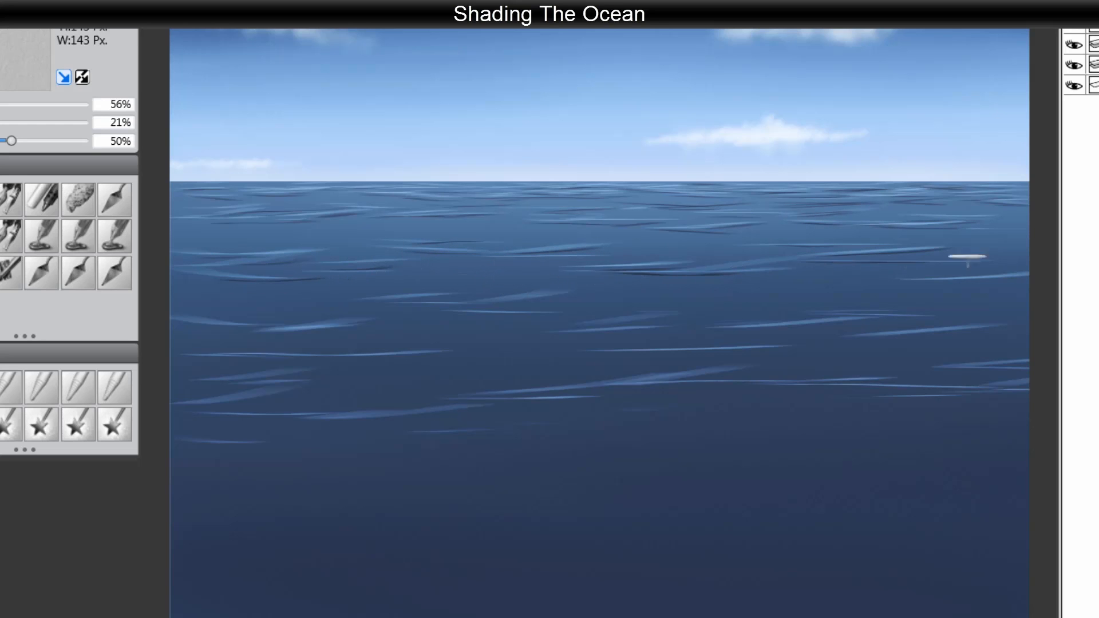
left_click_drag(550, 298, 382, 303)
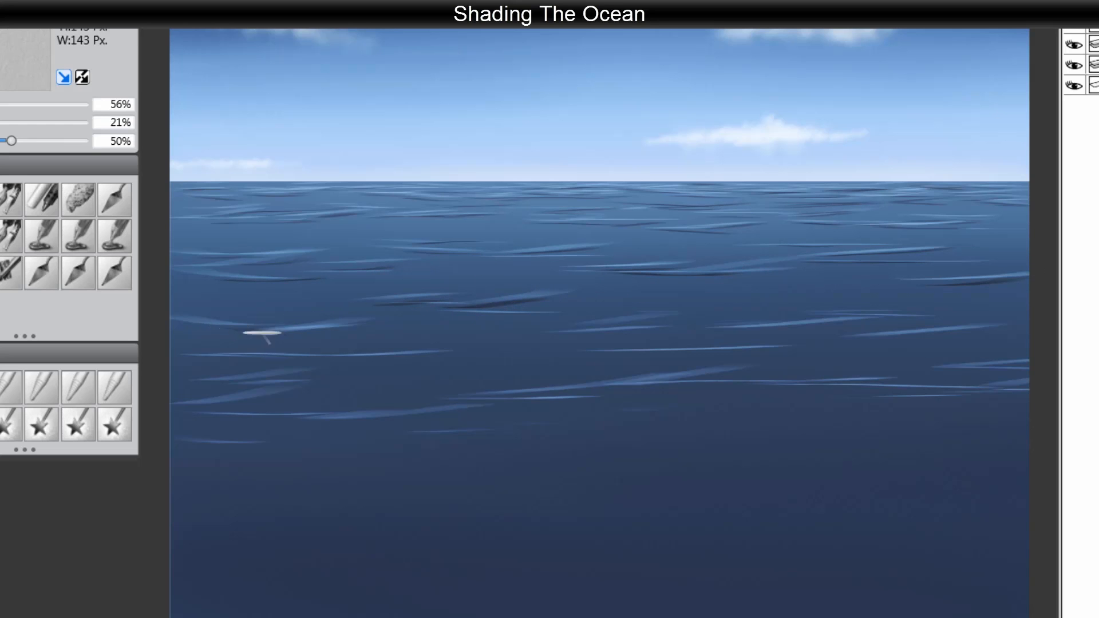
mouse_move(262, 333)
left_mouse_down()
mouse_move(326, 343)
mouse_move(475, 327)
mouse_move(729, 343)
mouse_move(973, 328)
left_mouse_up()
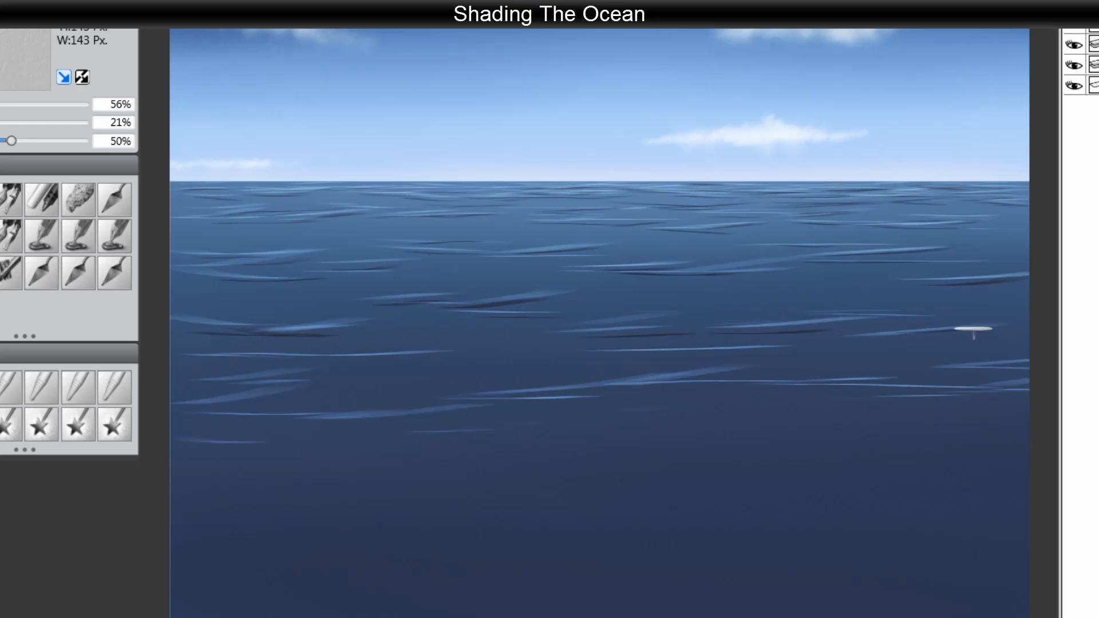
left_click_drag(261, 354, 394, 356)
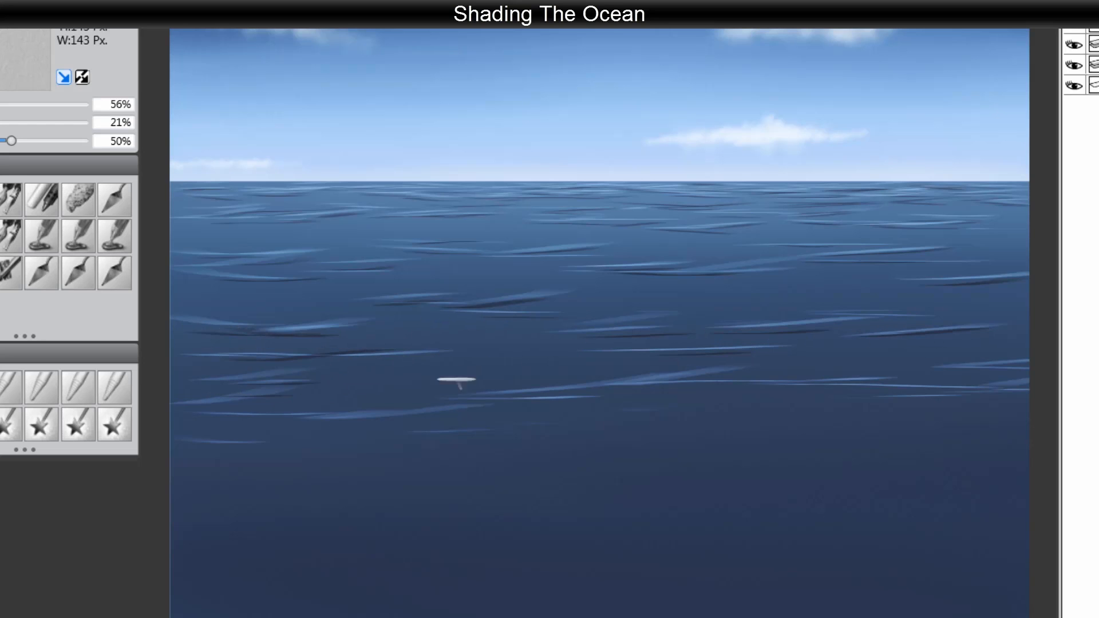
left_click_drag(751, 369, 499, 395)
mouse_move(379, 422)
left_mouse_down()
mouse_move(262, 422)
mouse_move(442, 414)
mouse_move(256, 423)
left_mouse_up()
left_click_drag(312, 422, 442, 414)
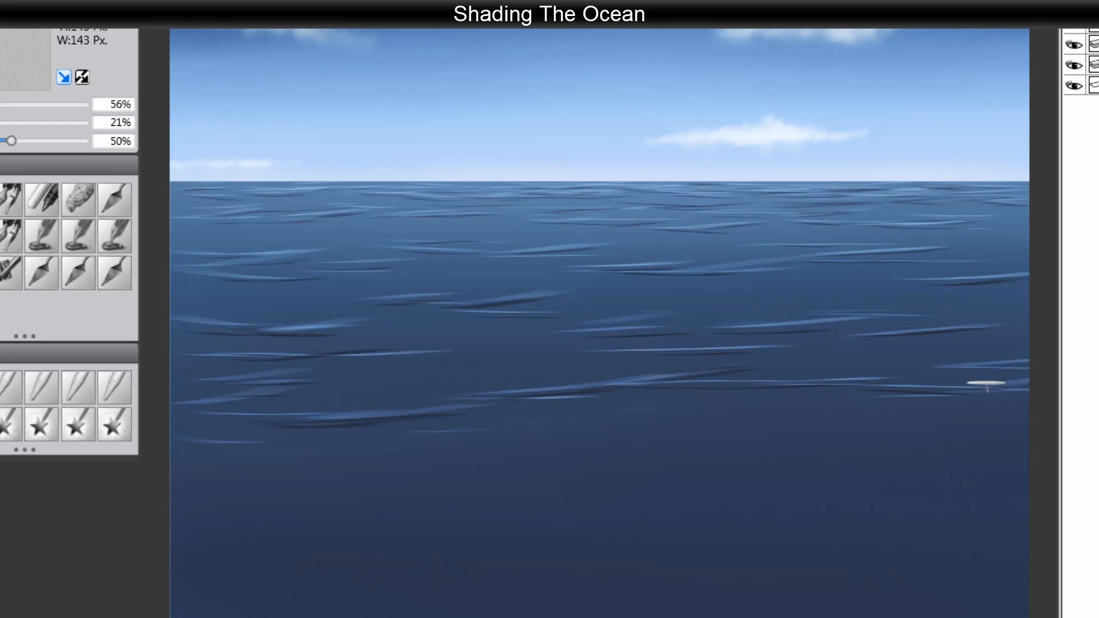
left_click_drag(770, 245, 816, 241)
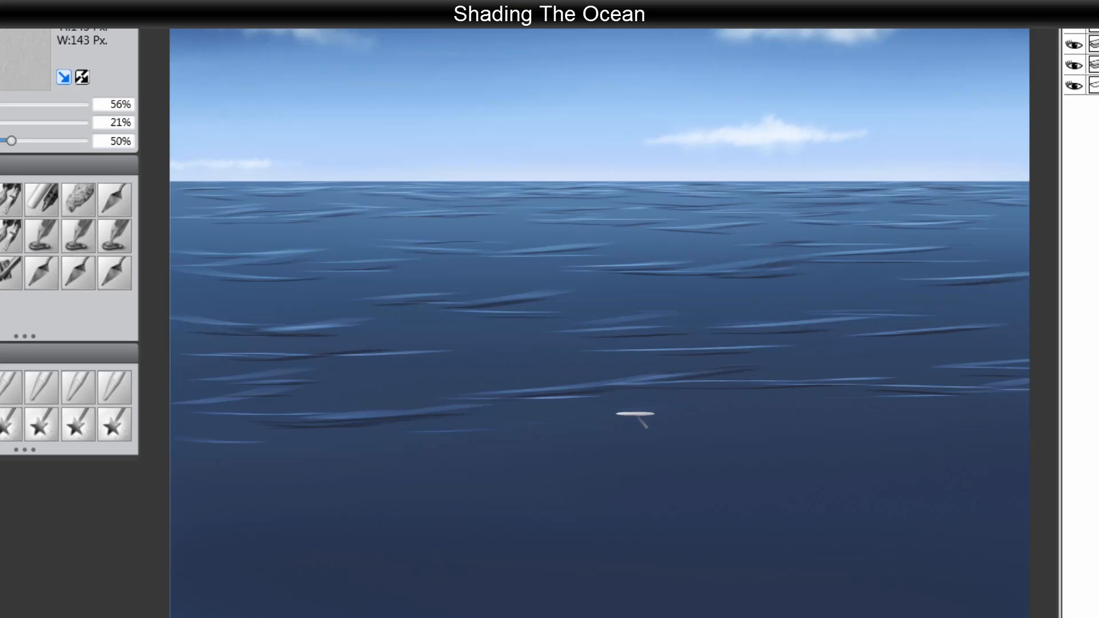
Fill the open gaps between the waves in the middle of the ocean with additional dark shadow strokes
left_click_drag(596, 449, 615, 466)
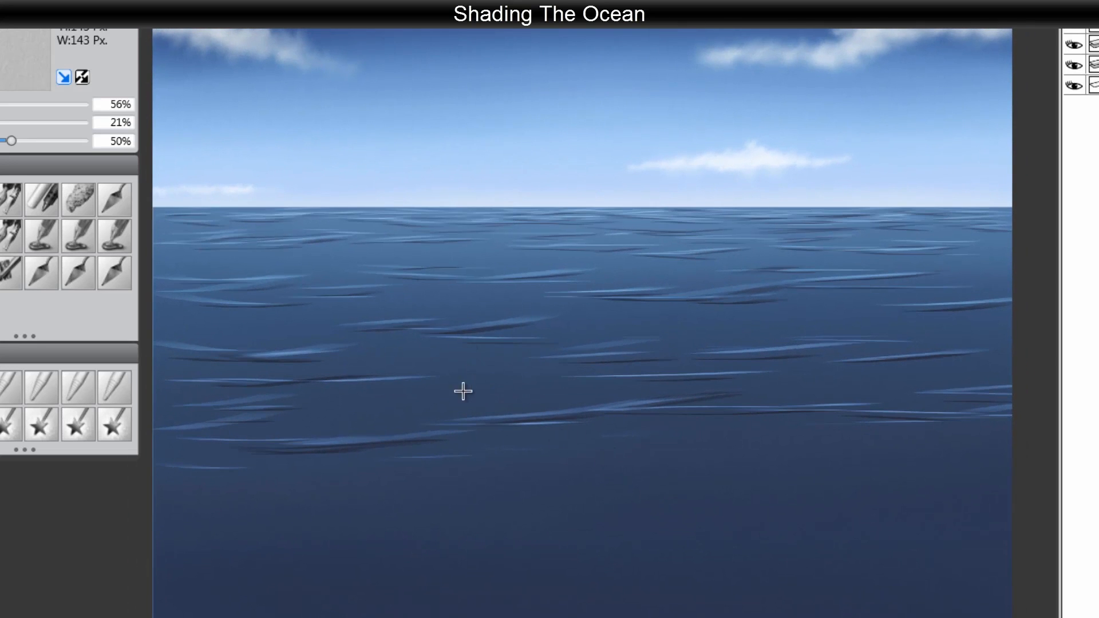
mouse_move(463, 392)
left_mouse_down()
mouse_move(376, 397)
mouse_move(429, 389)
mouse_move(400, 358)
mouse_move(538, 371)
mouse_move(377, 391)
left_mouse_up()
left_click_drag(393, 416, 284, 420)
left_click_drag(298, 374, 223, 368)
left_click_drag(657, 324, 563, 325)
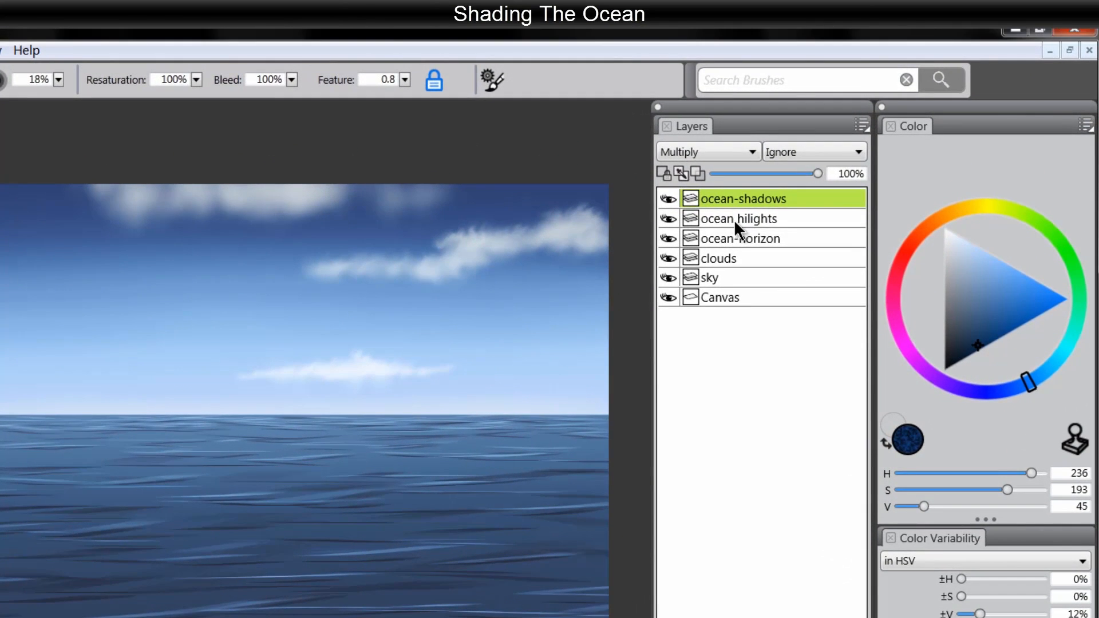
Lighten the distant waves on the transparency-locked ocean hilights layer using the Digital Airbrush at size 240.0 with pale blue sampled above the horizon
left_click(736, 219)
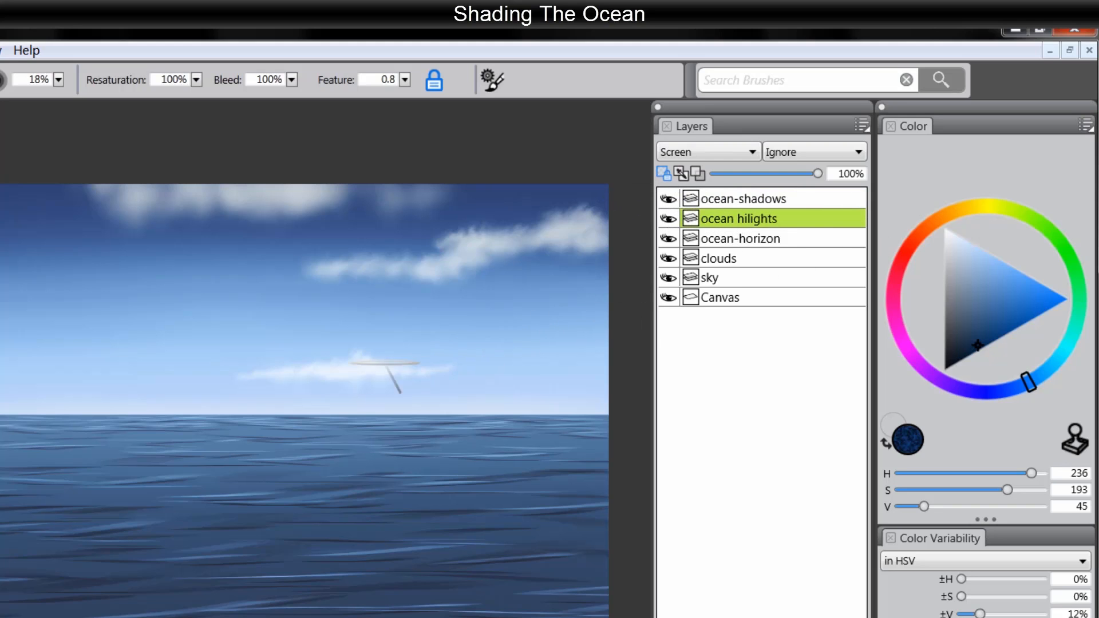
left_click(356, 400, "alt")
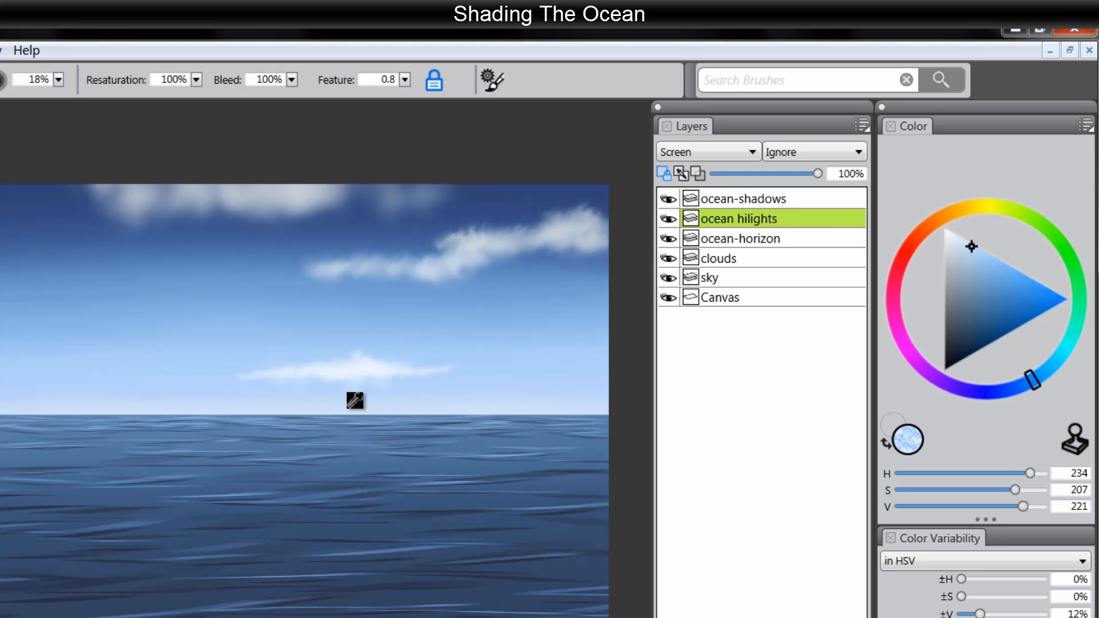
left_click(353, 400, "alt")
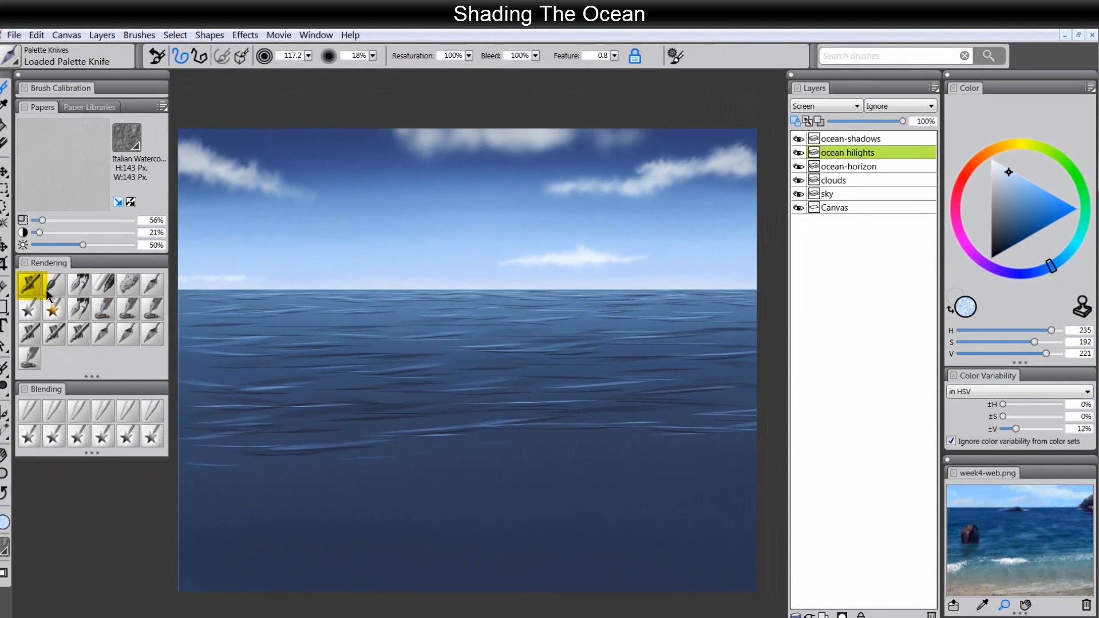
left_click(31, 283)
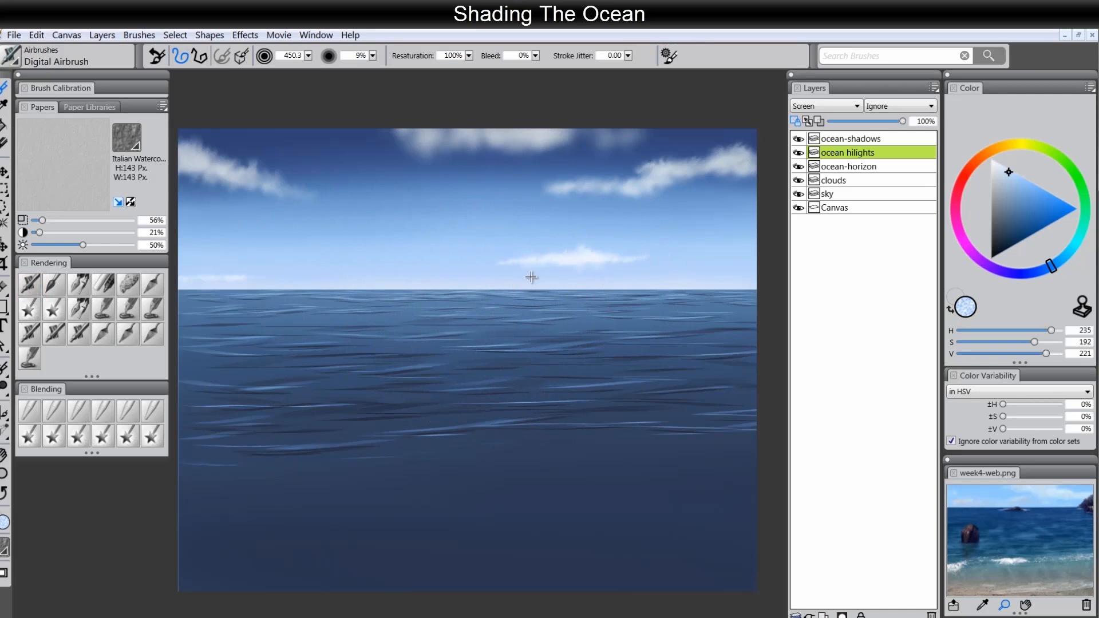
left_click_drag(533, 277, 533, 320)
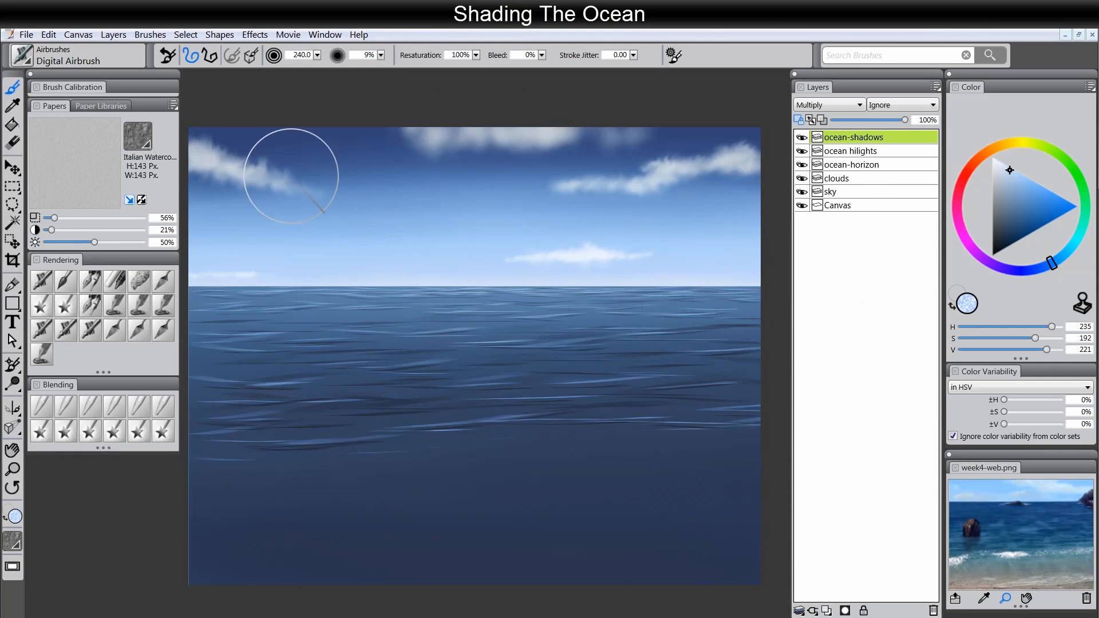
Save the painting as a Photoshop file in the week4 folder, named with the artist's name plus "-week4-1", accepting the selection warning
left_click(24, 36)
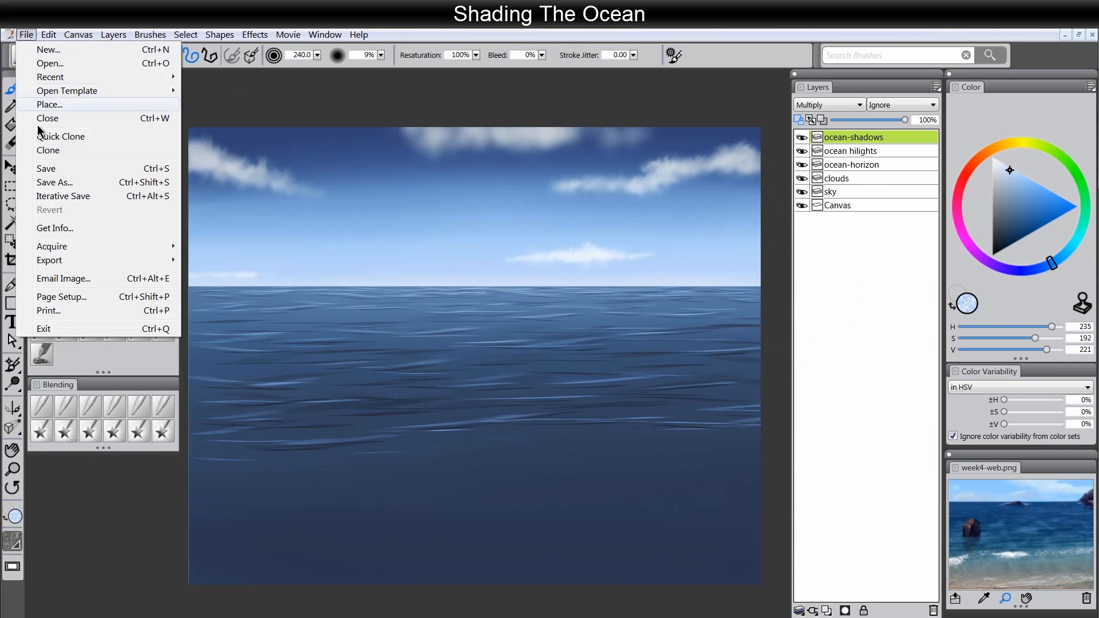
left_click(40, 168)
type("Aaron-Rutten-week4-1")
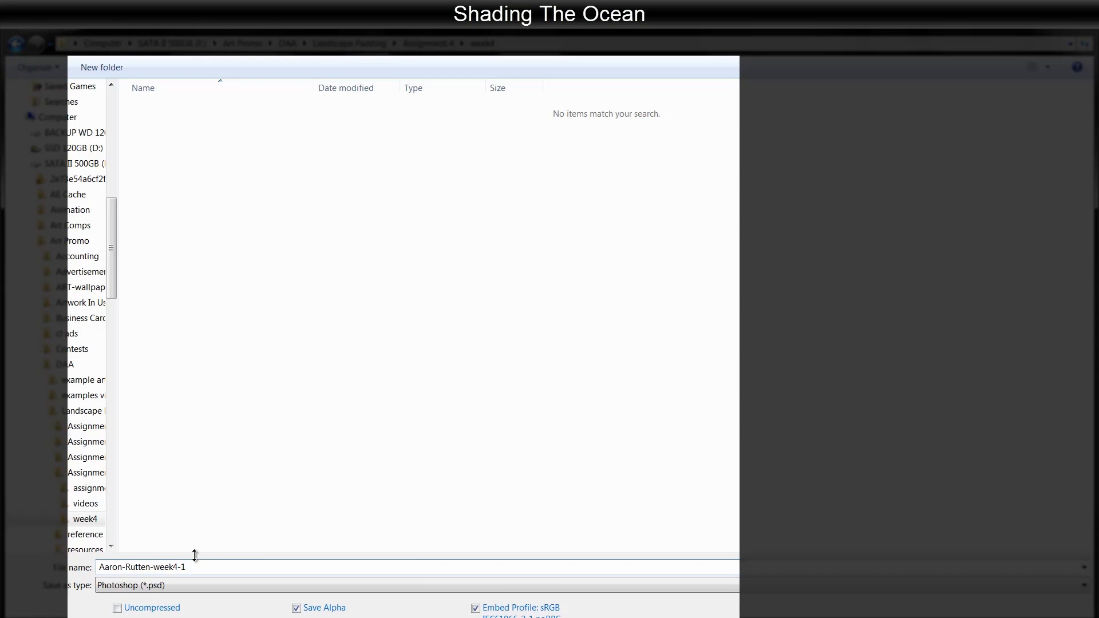
key("Return")
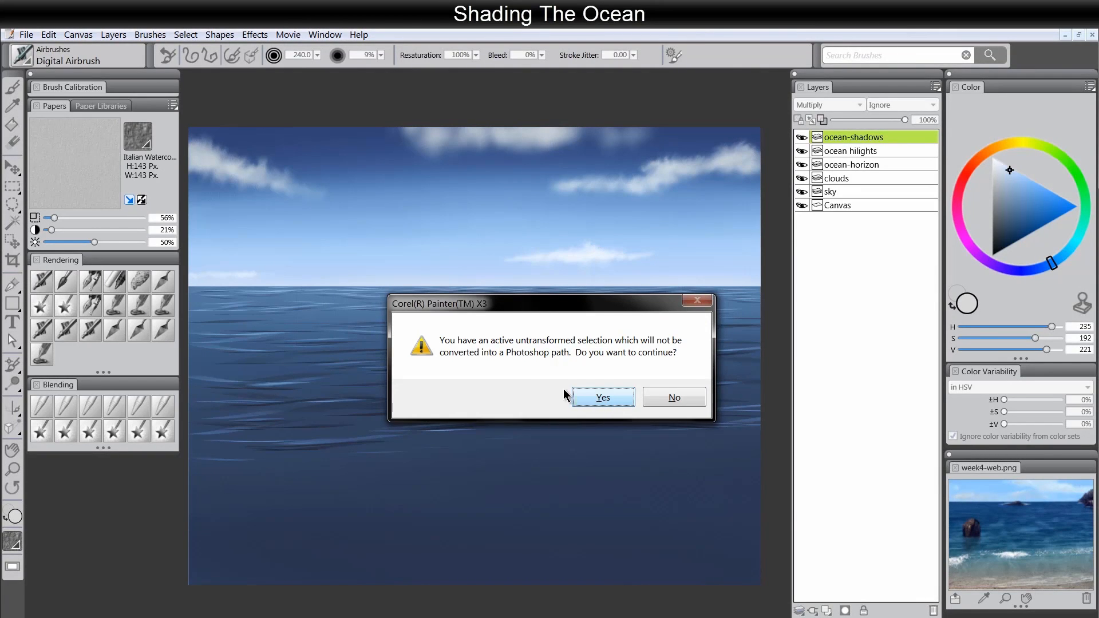
left_click(598, 402)
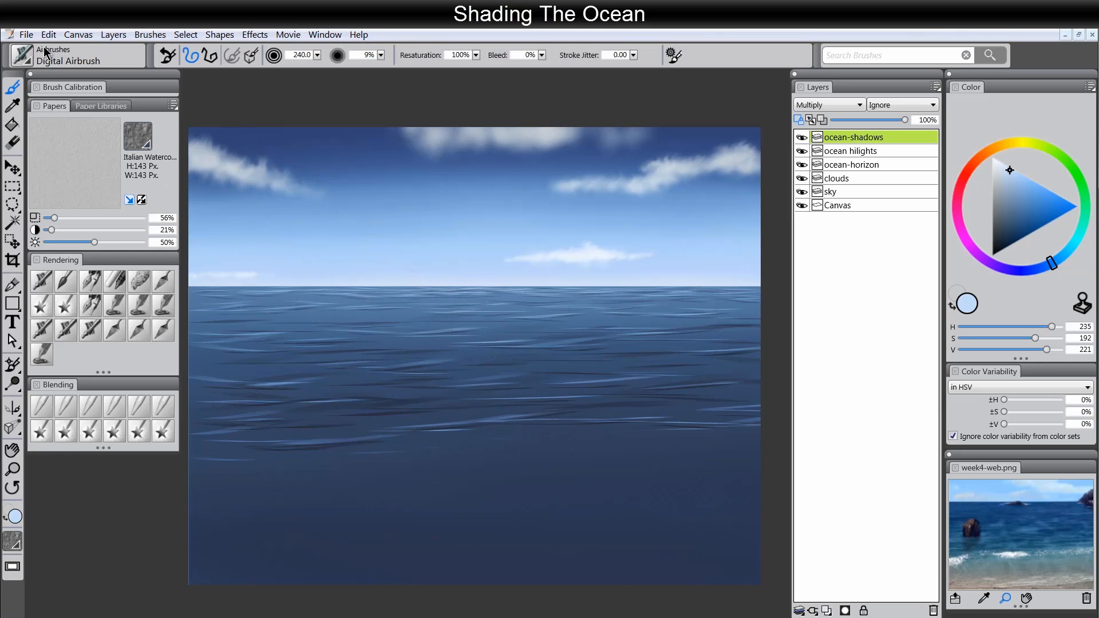
Save a second Photoshop copy of the painting with the file name's ending changed to "-week4-2", accepting the selection warning
left_click(27, 35)
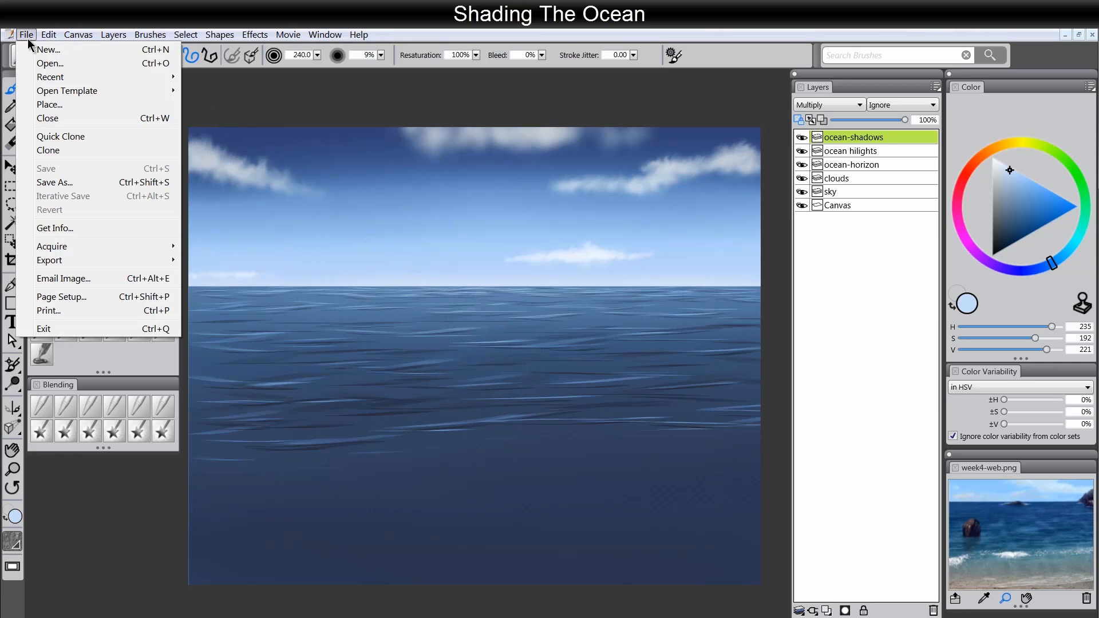
left_click(47, 181)
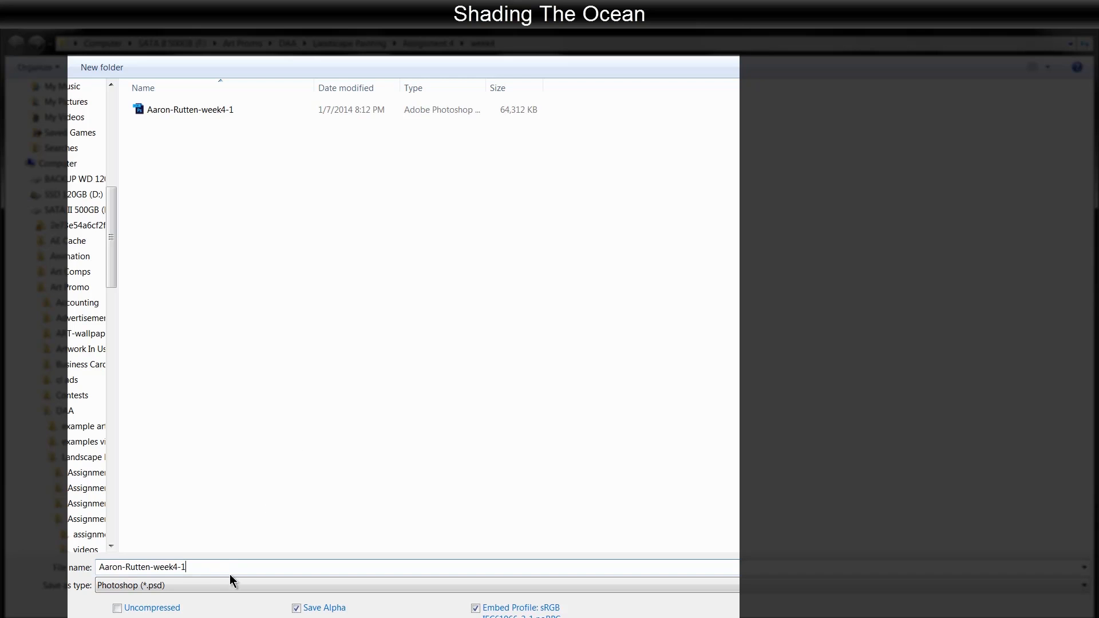
key("BackSpace")
type("2")
key("Return")
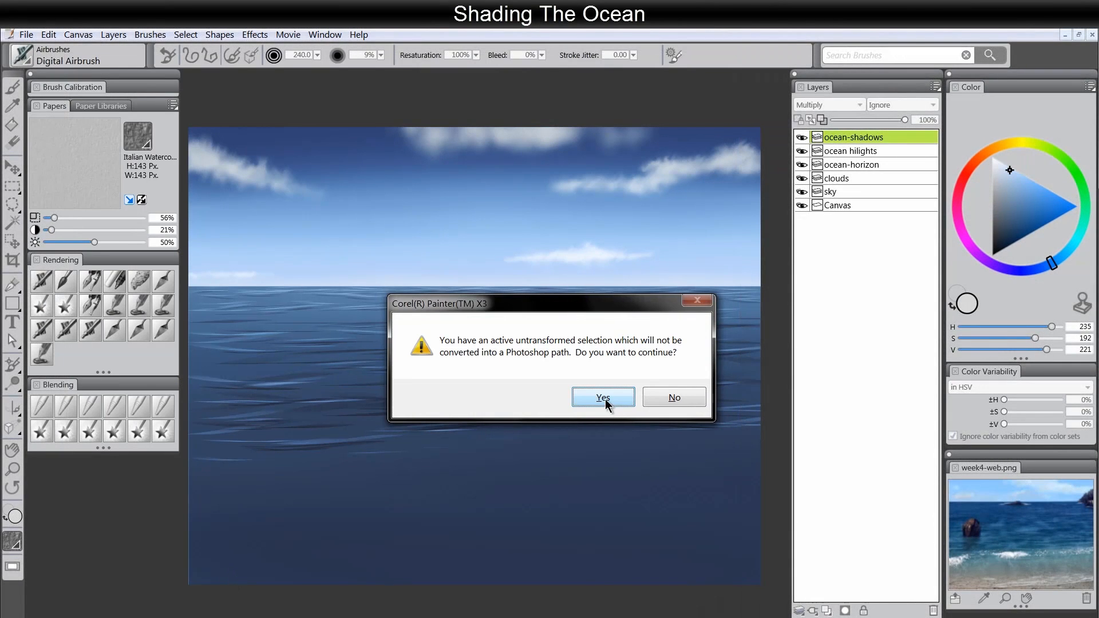
left_click(602, 399)
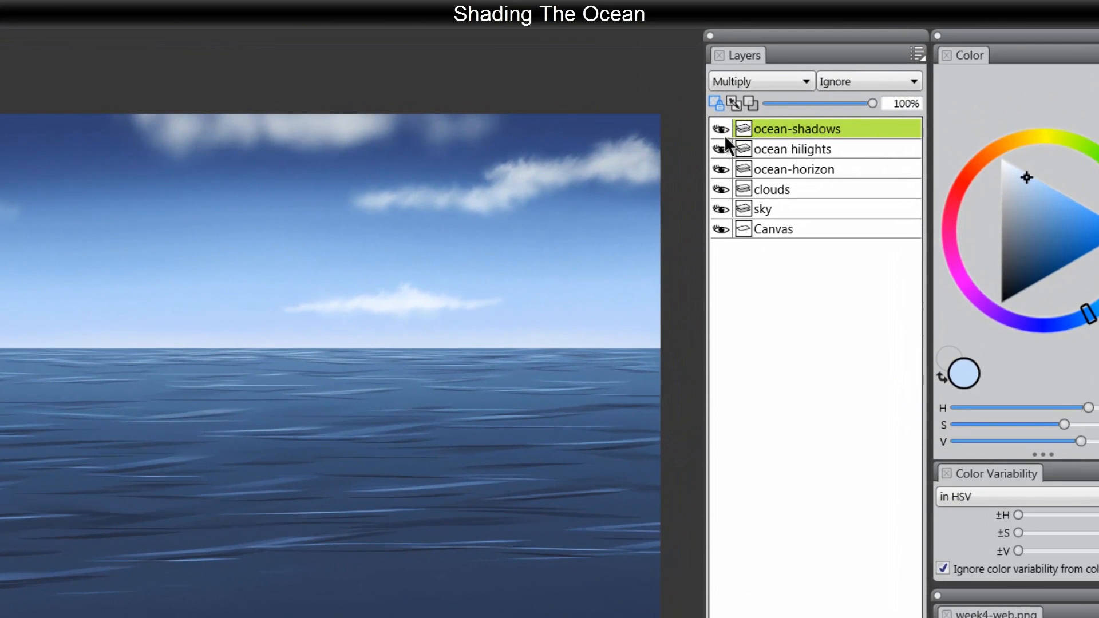
Turn off the transparency lock on ocean-shadows and merge it with the ocean hilights and ocean-horizon layers
left_click(716, 102)
left_click(800, 171, "shift")
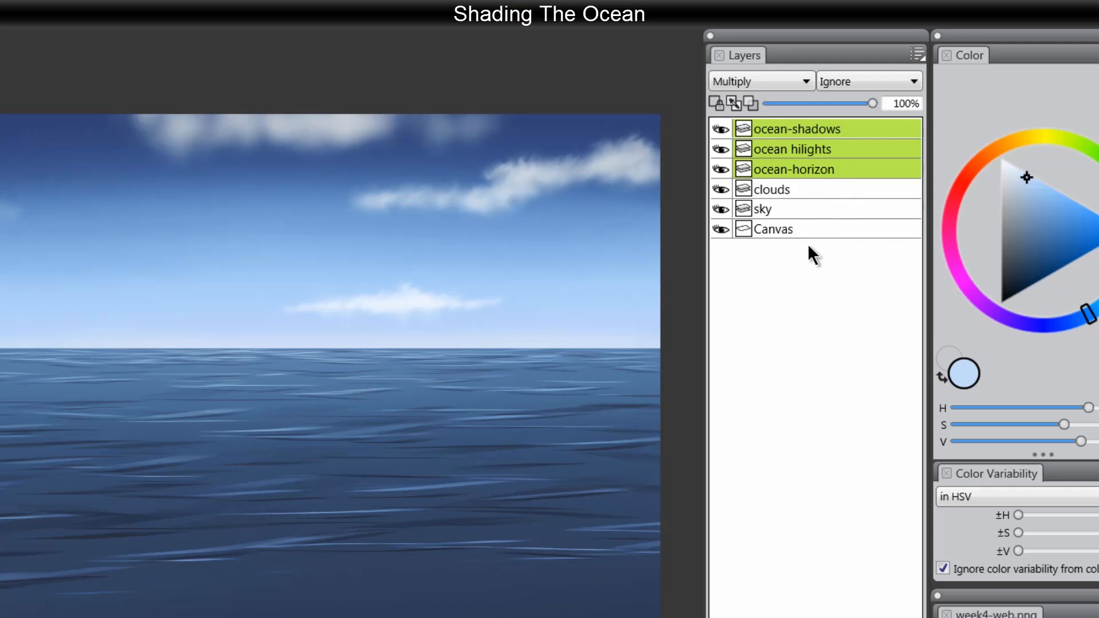
key("ctrl+e")
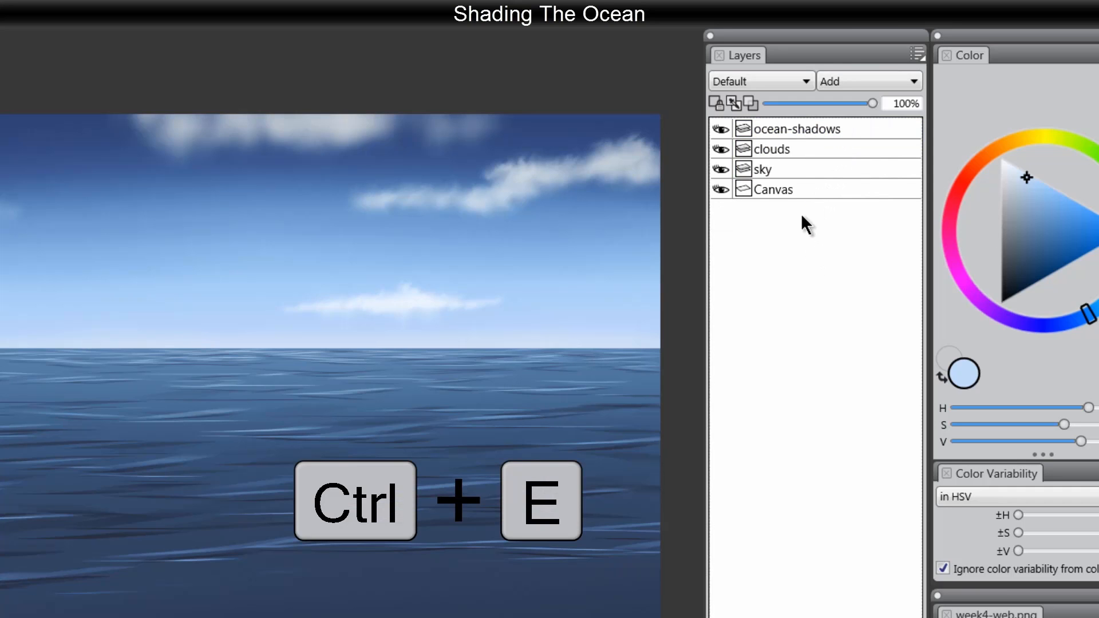
Rename the merged layer as ocean and lock its transparency
left_click(803, 129)
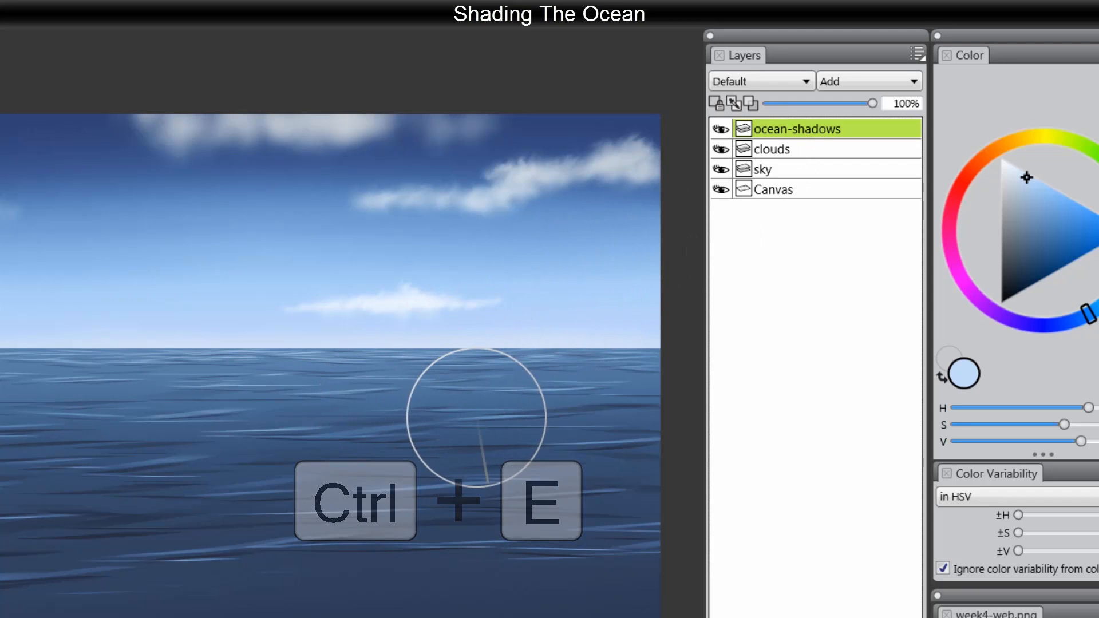
double_click(794, 130)
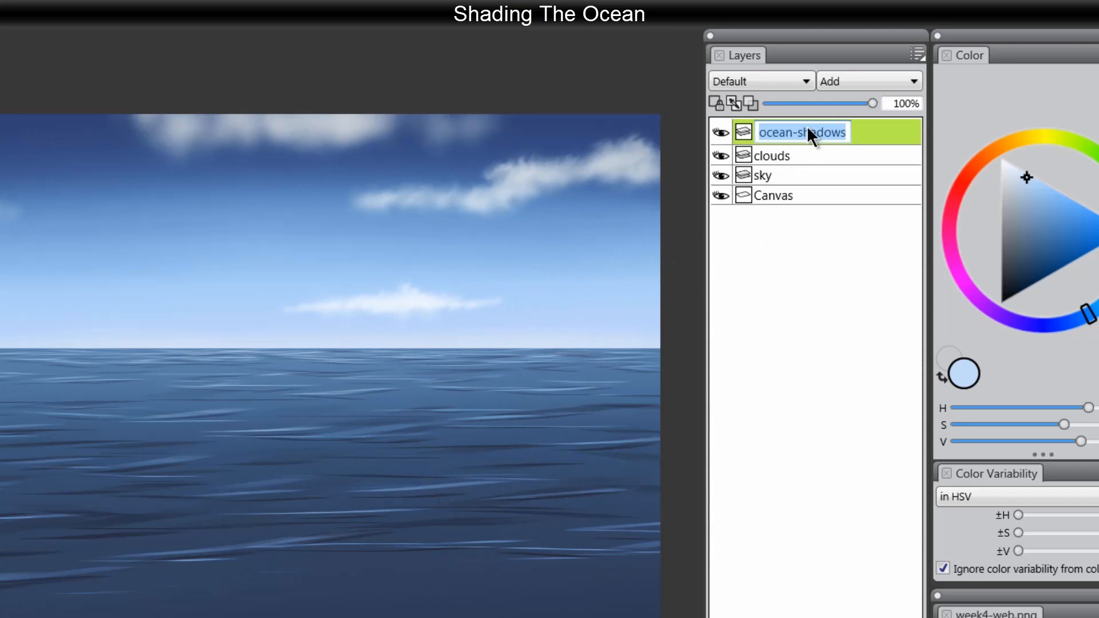
left_click(843, 127)
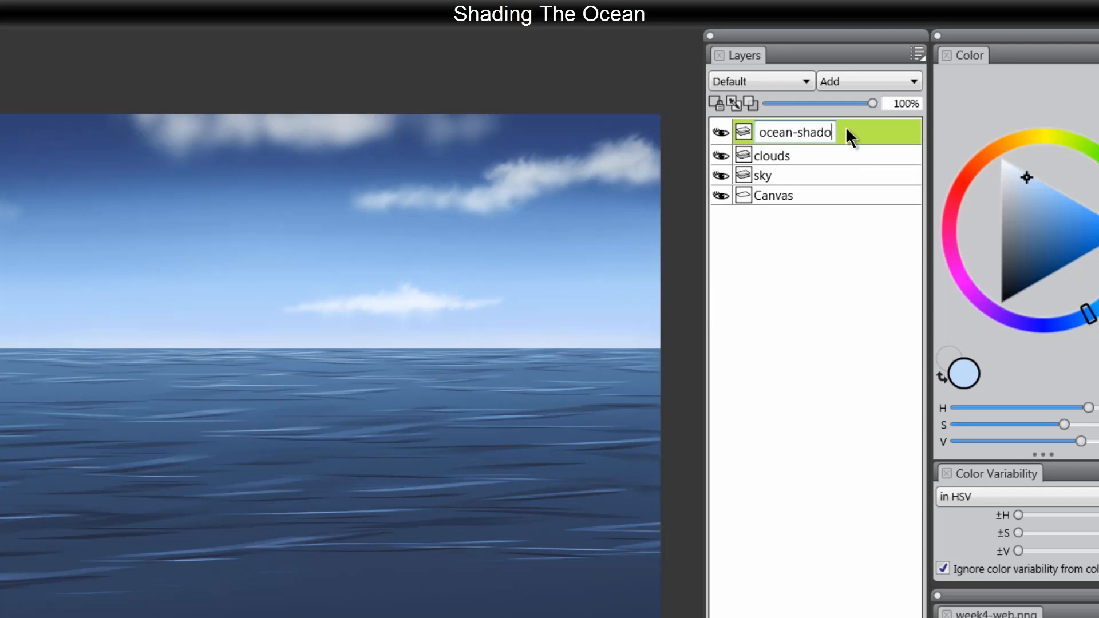
key("BackSpace")
key("BackSpace")
key("BackSpace")
key("BackSpace")
key("BackSpace")
key("BackSpace")
key("Return")
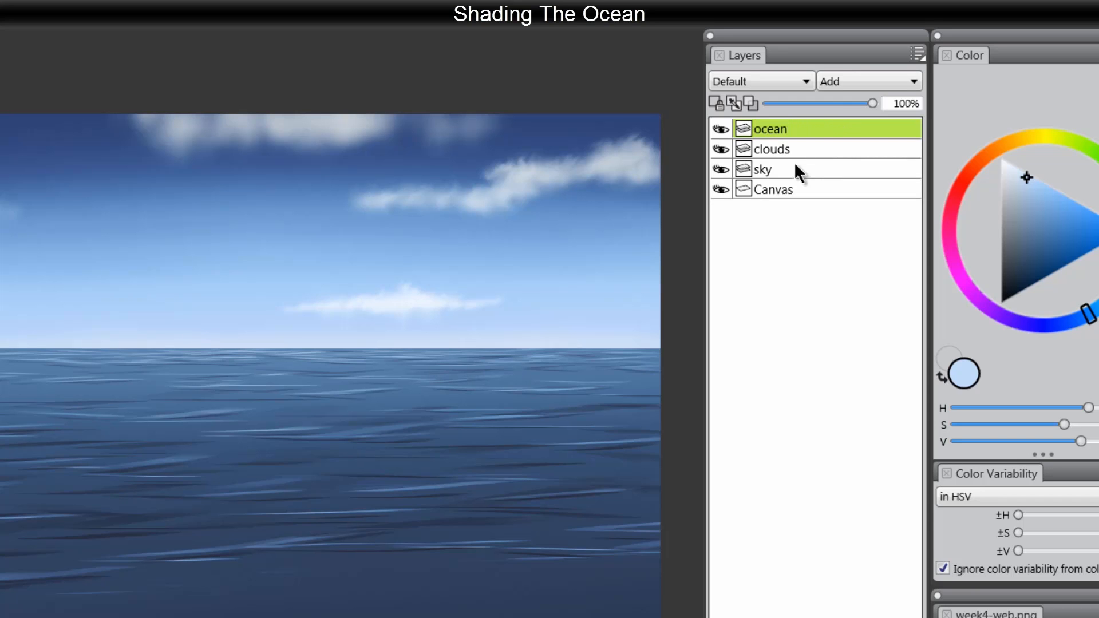
left_click(716, 101)
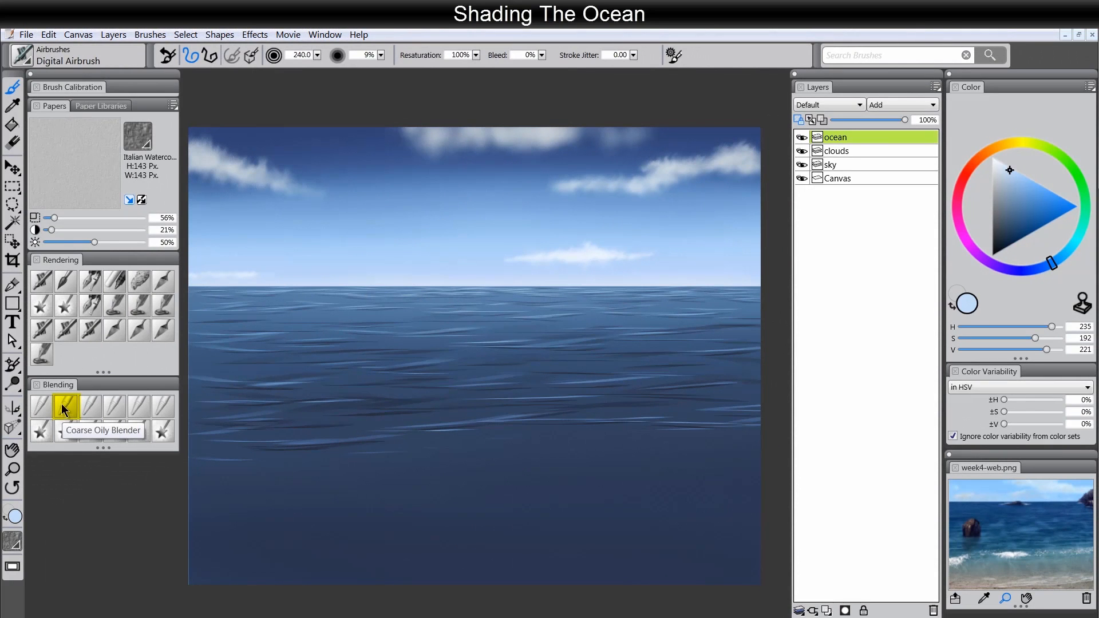
Blend the distant waves below the horizon on the ocean layer using the Coarse Oily Blender at size 41.2
left_click(64, 406)
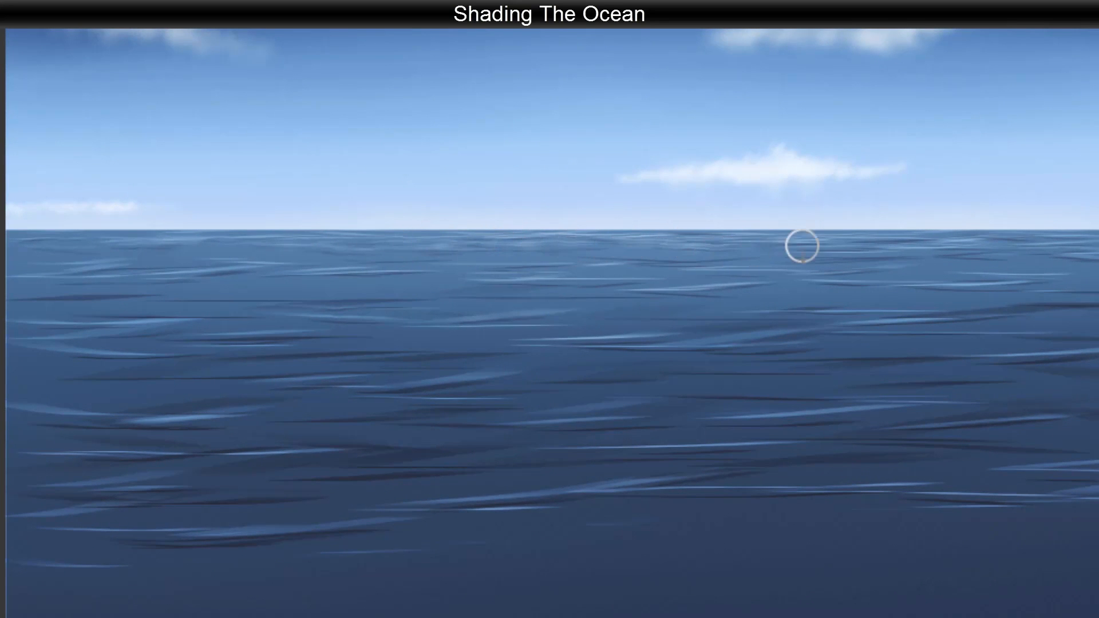
left_click(395, 349)
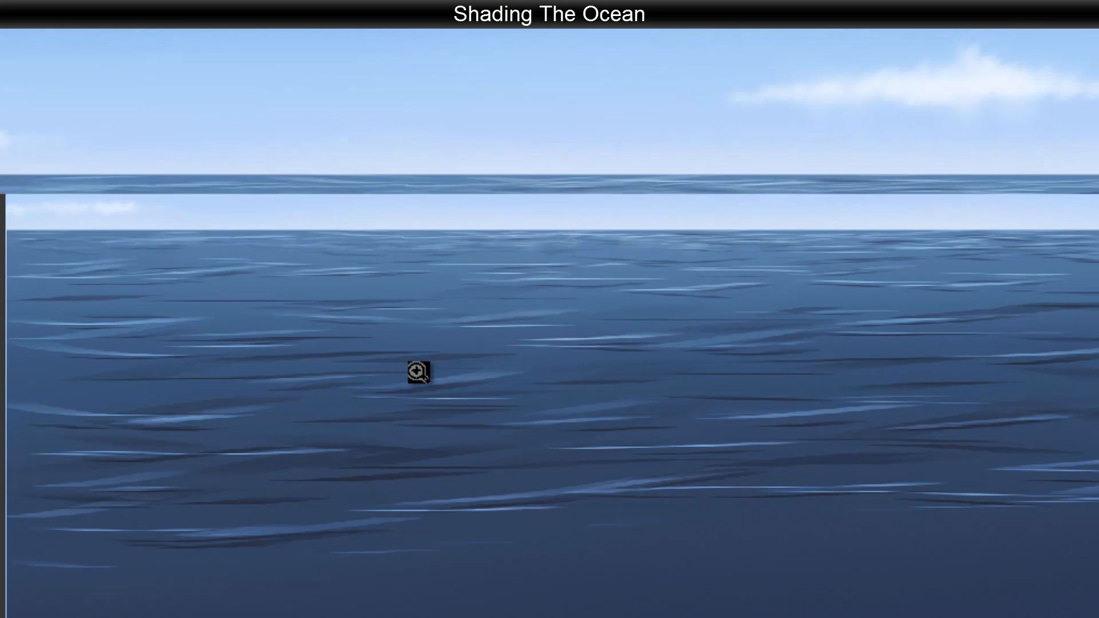
left_click_drag(784, 471, 761, 445)
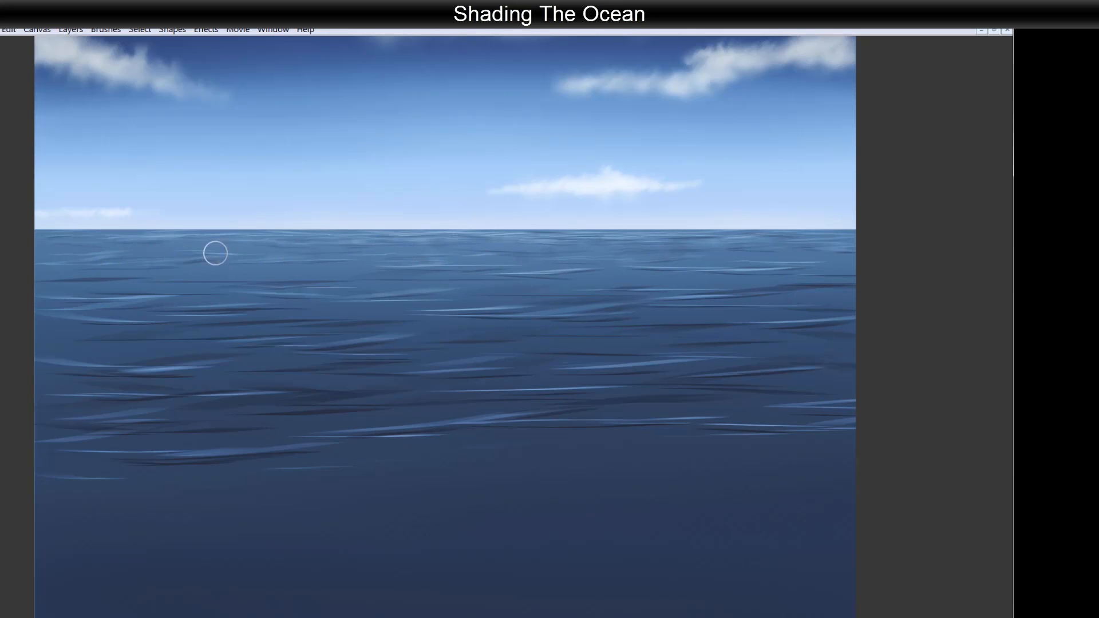
key("Tab")
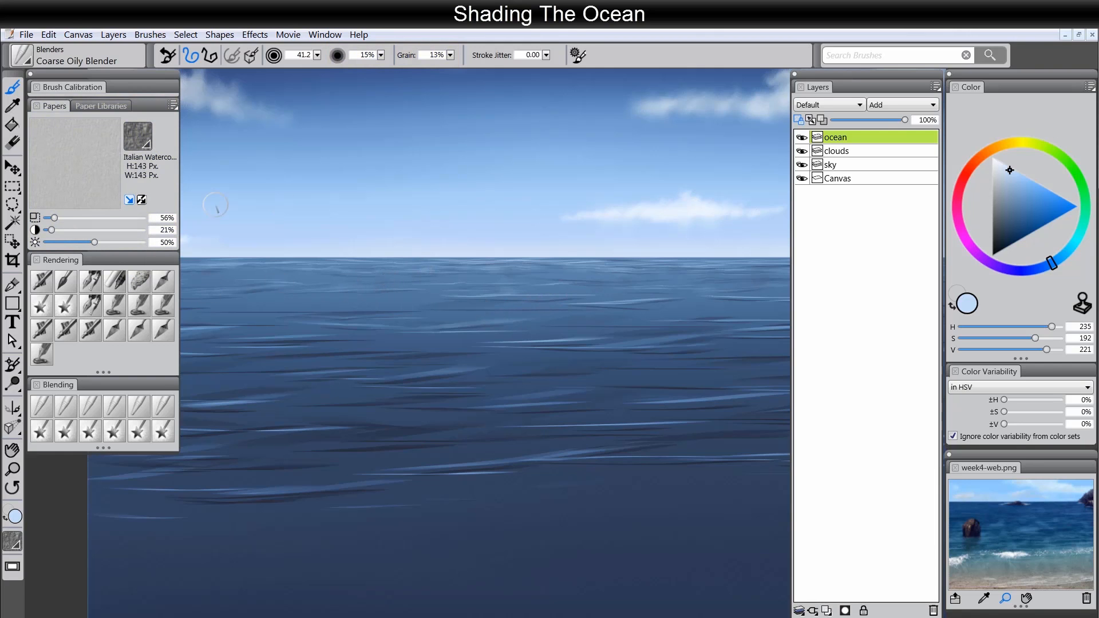
key("Tab")
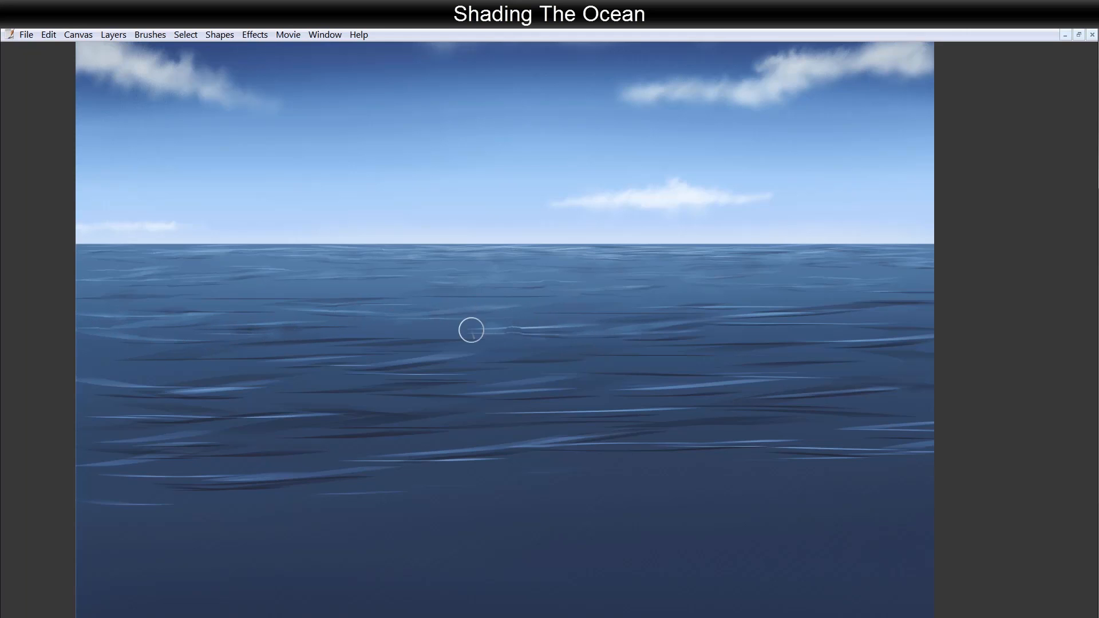
Smear the highlights and shadows of the middle and nearer waves together with the Coarse Oily Blender
left_click_drag(471, 329, 564, 328)
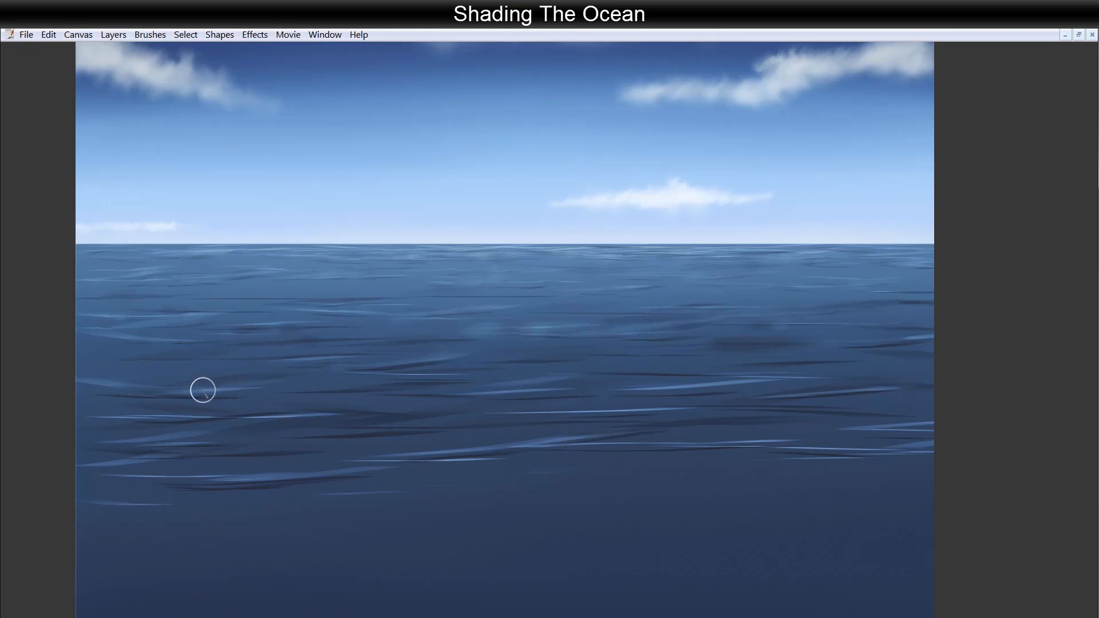
key("Tab")
key("Tab")
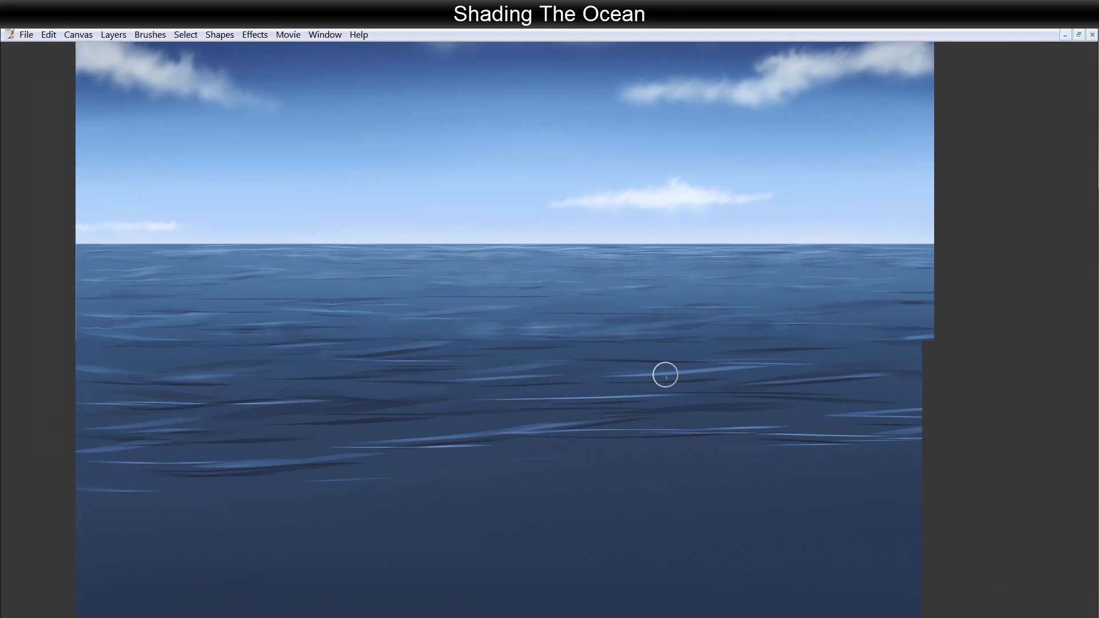
key("ctrl+z")
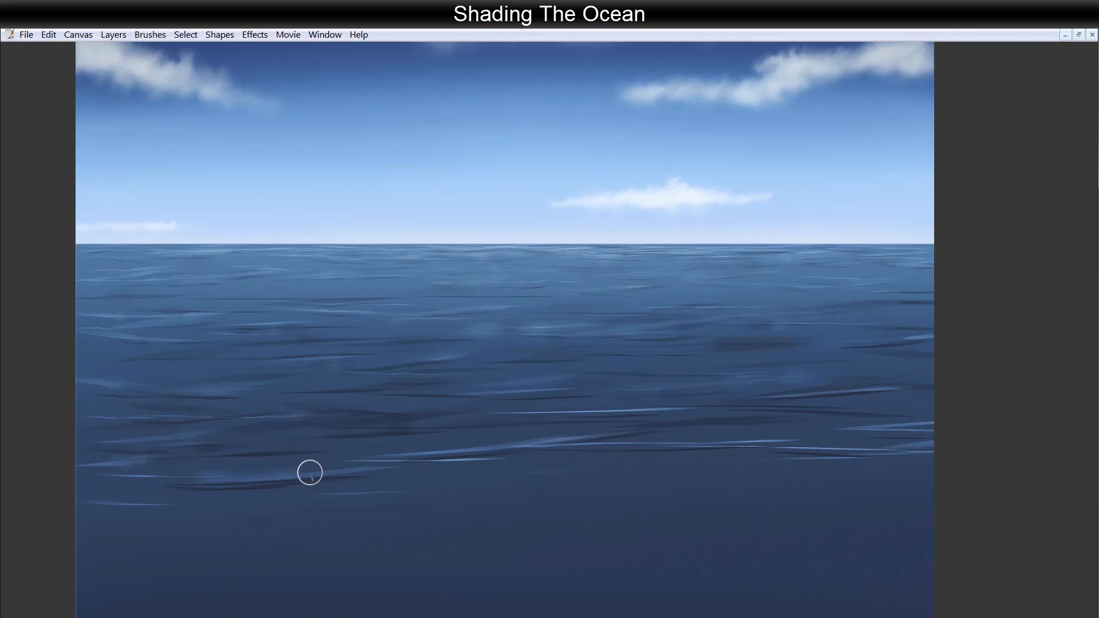
left_click_drag(432, 461, 618, 425)
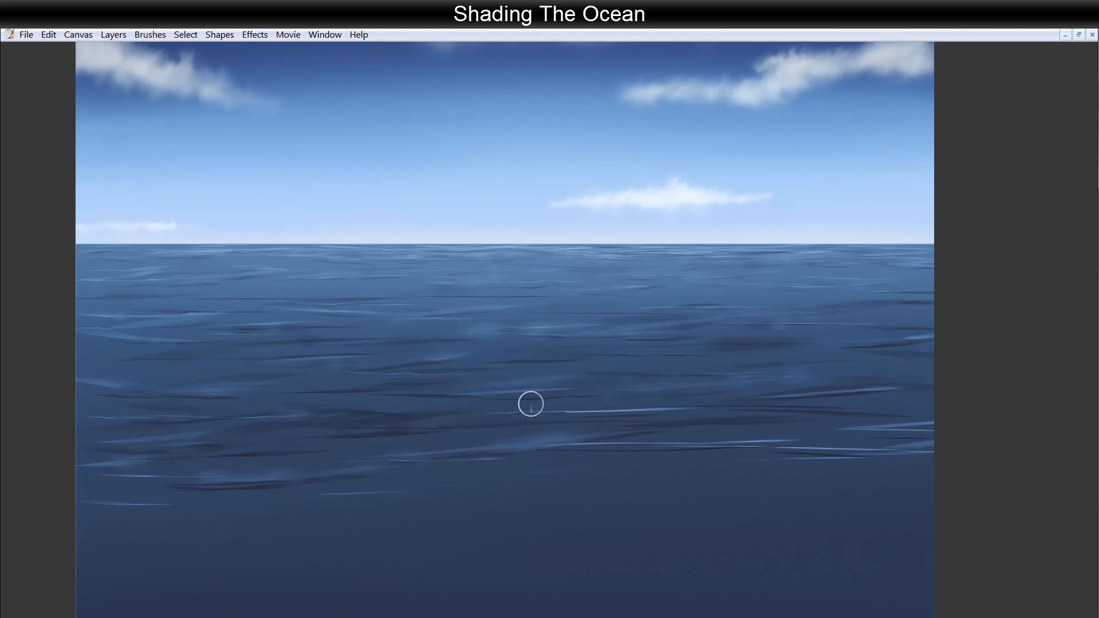
mouse_move(530, 404)
left_mouse_down()
mouse_move(674, 409)
mouse_move(596, 408)
mouse_move(623, 441)
mouse_move(745, 444)
left_mouse_up()
left_click_drag(779, 454, 876, 452)
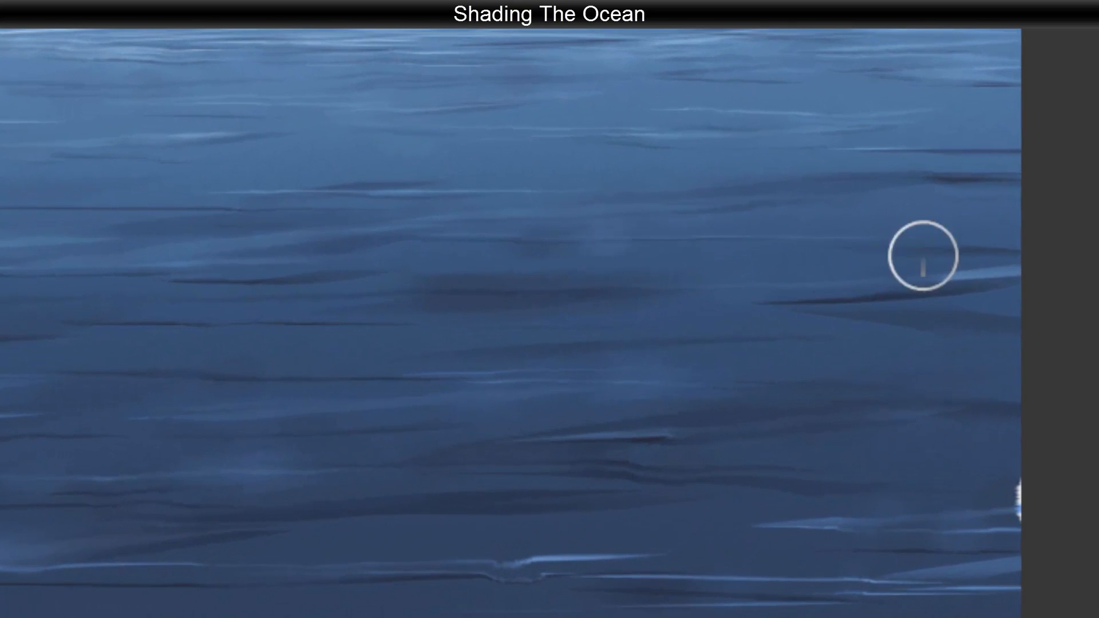
Blend the wave ends along the ocean's right edge and smear water color over the white specks there
left_click_drag(923, 255, 1016, 287)
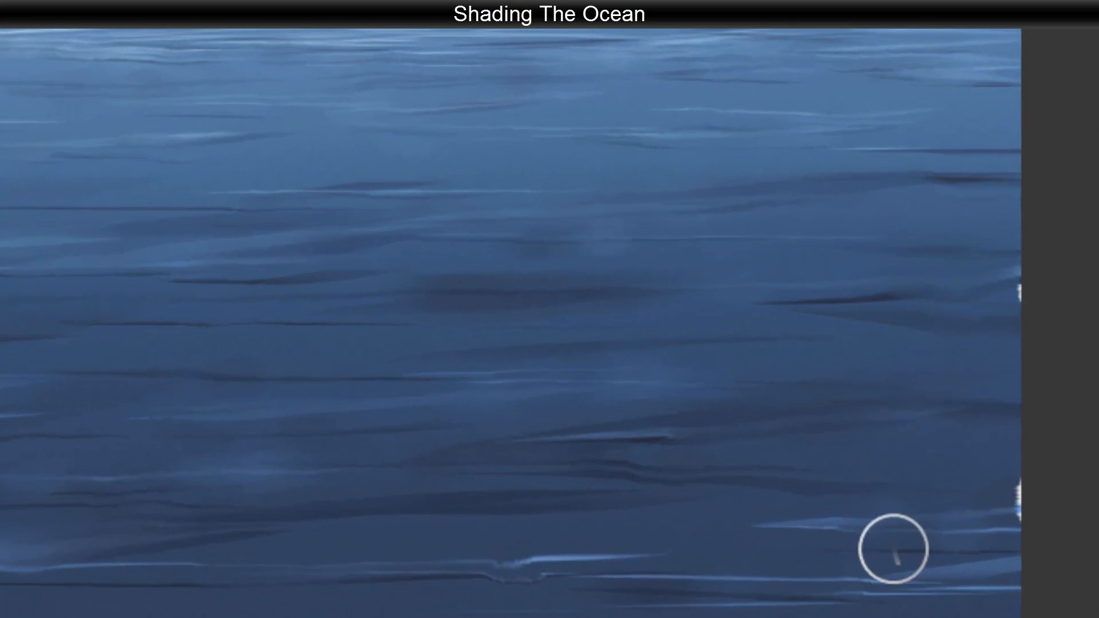
mouse_move(892, 547)
left_mouse_down()
mouse_move(982, 568)
mouse_move(1042, 558)
left_mouse_up()
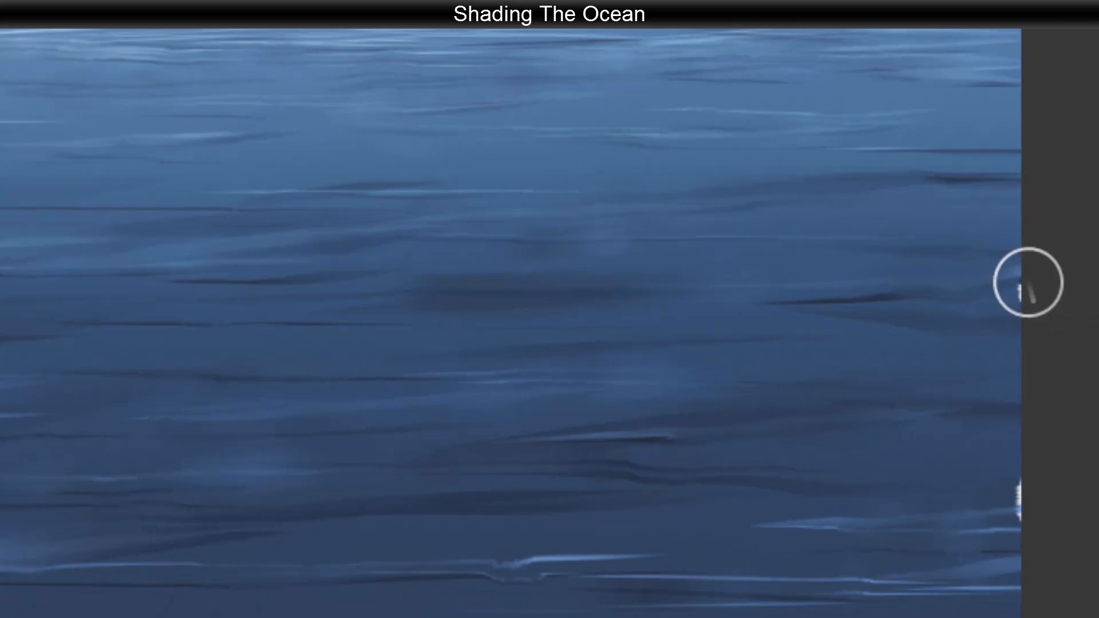
left_click_drag(1028, 282, 859, 287)
mouse_move(1060, 309)
left_mouse_down()
mouse_move(934, 321)
mouse_move(1063, 399)
mouse_move(990, 309)
mouse_move(1092, 301)
left_mouse_up()
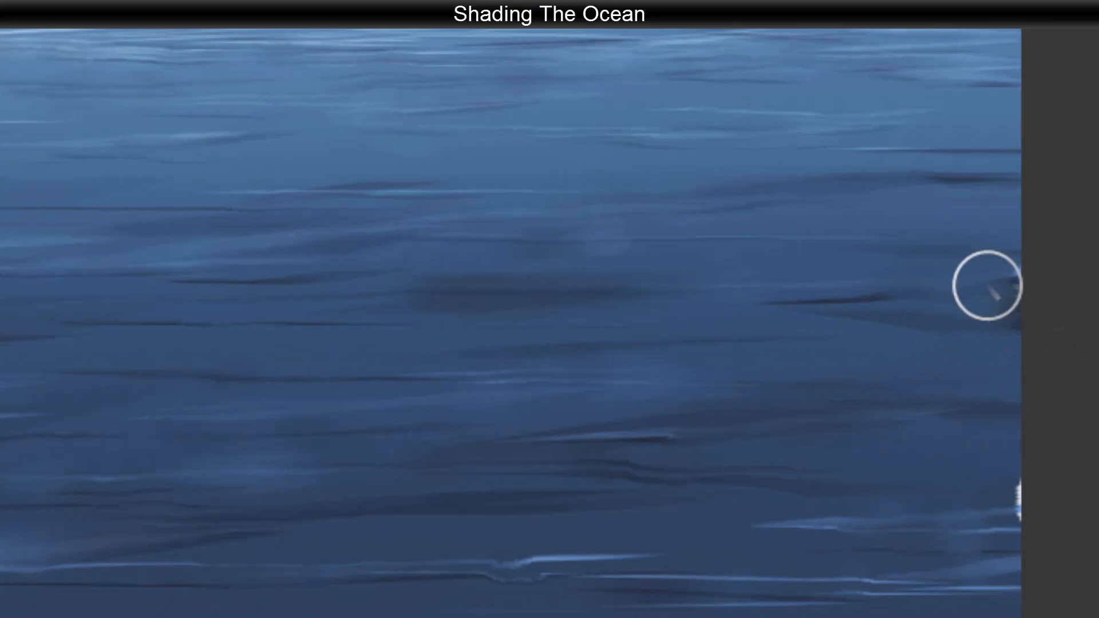
left_click_drag(988, 286, 1063, 284)
left_click_drag(1017, 513, 1098, 519)
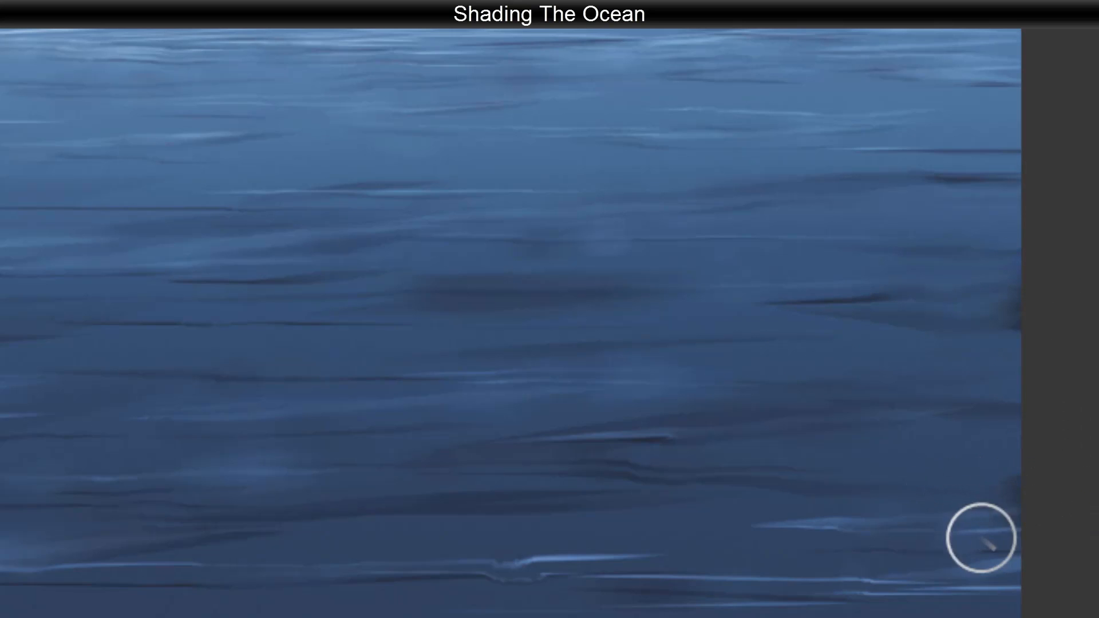
left_click_drag(981, 537, 1065, 538)
left_click_drag(956, 481, 1061, 477)
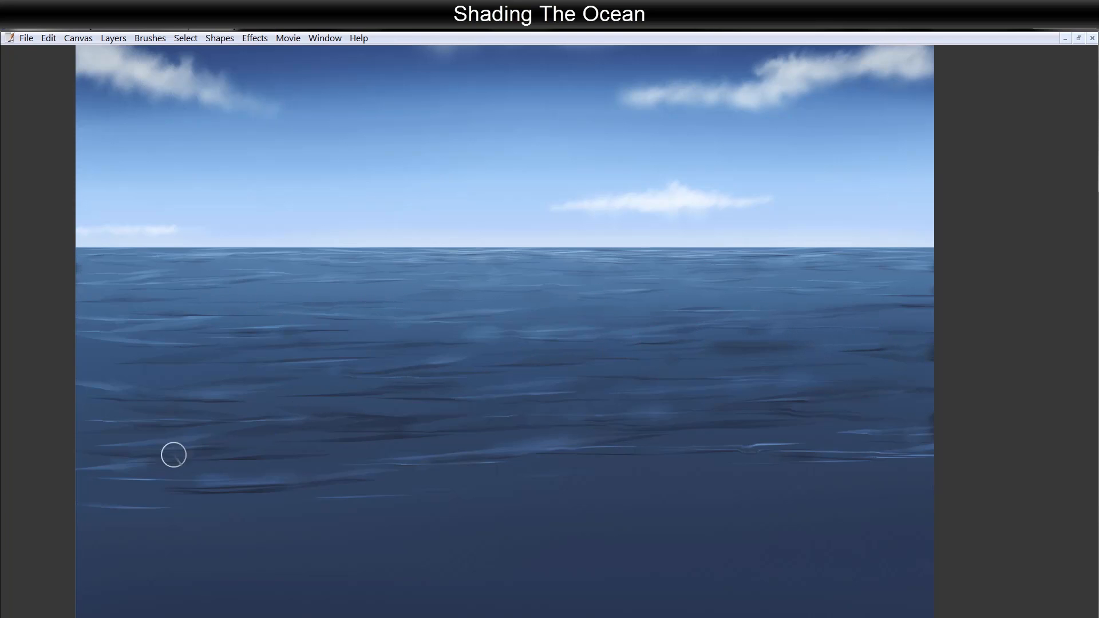
Soften the waves across the ocean with the Diffuse Blur blender at size 138.3
key("Tab")
left_click(12, 474)
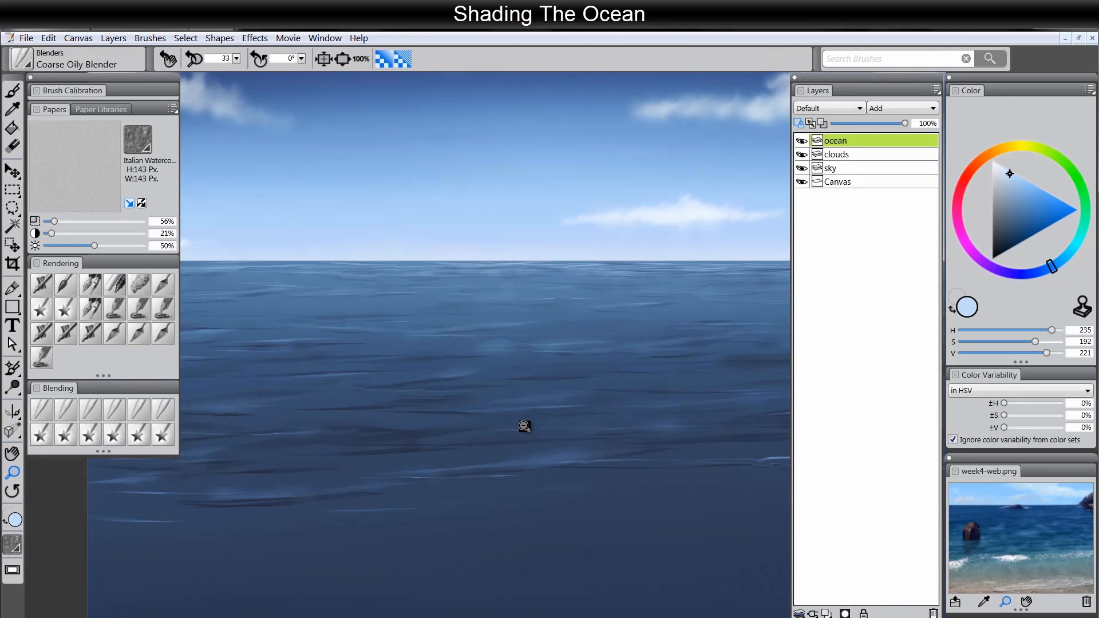
left_click(533, 430, "alt")
left_click(566, 448, "alt")
left_click(581, 458, "alt")
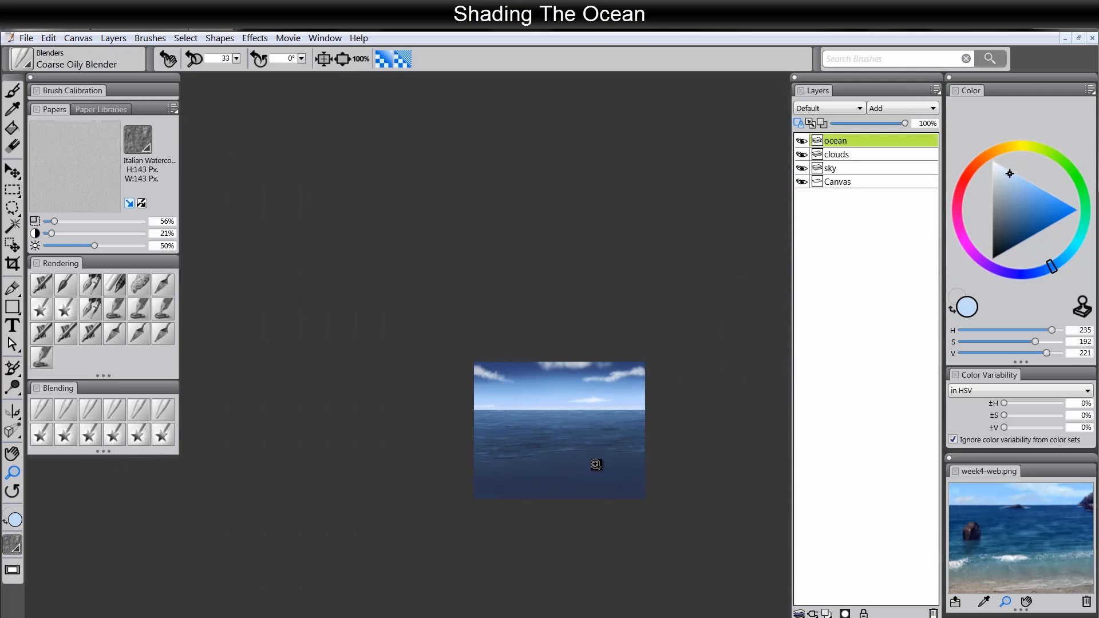
left_click(597, 461)
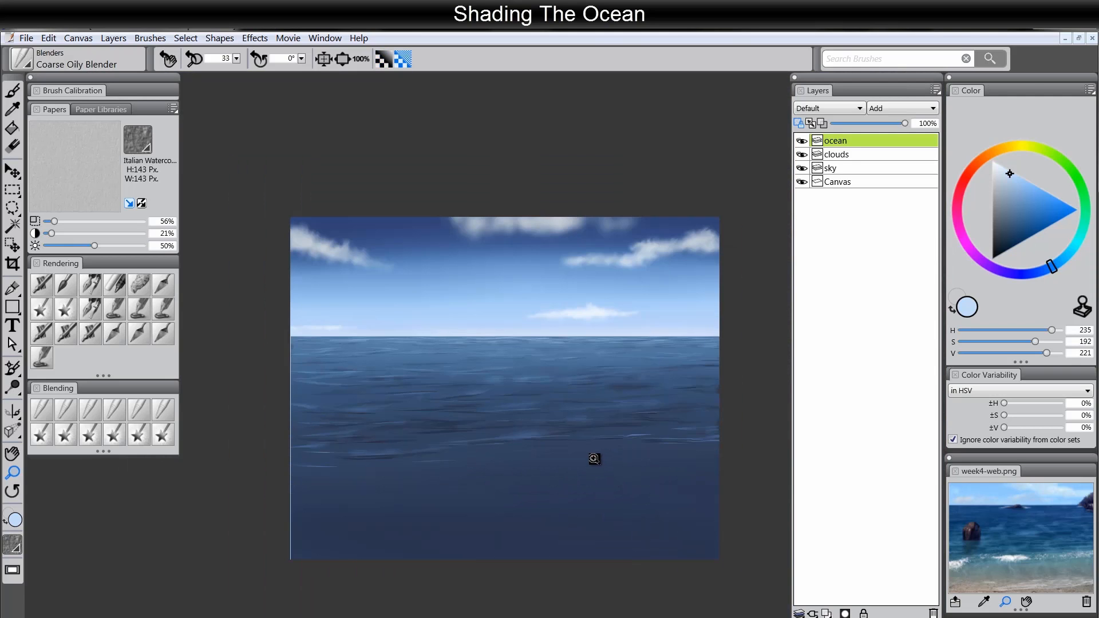
left_click(39, 410)
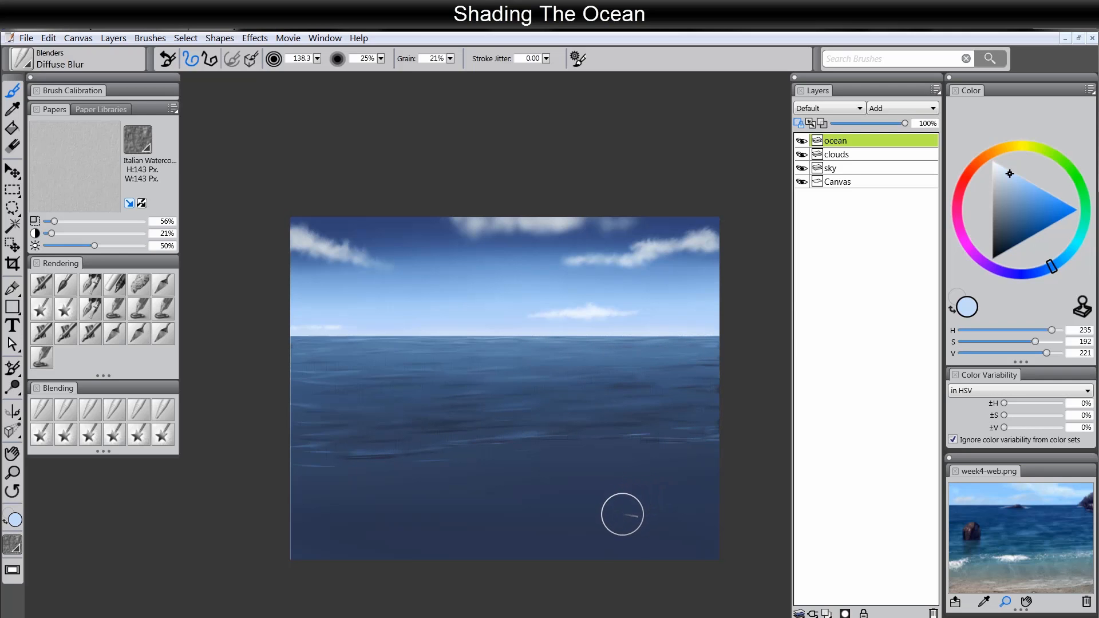
Reshape the nearest wave crest in the middle of the ocean using the F-X Pinch brush at size 67.9
left_click(89, 435)
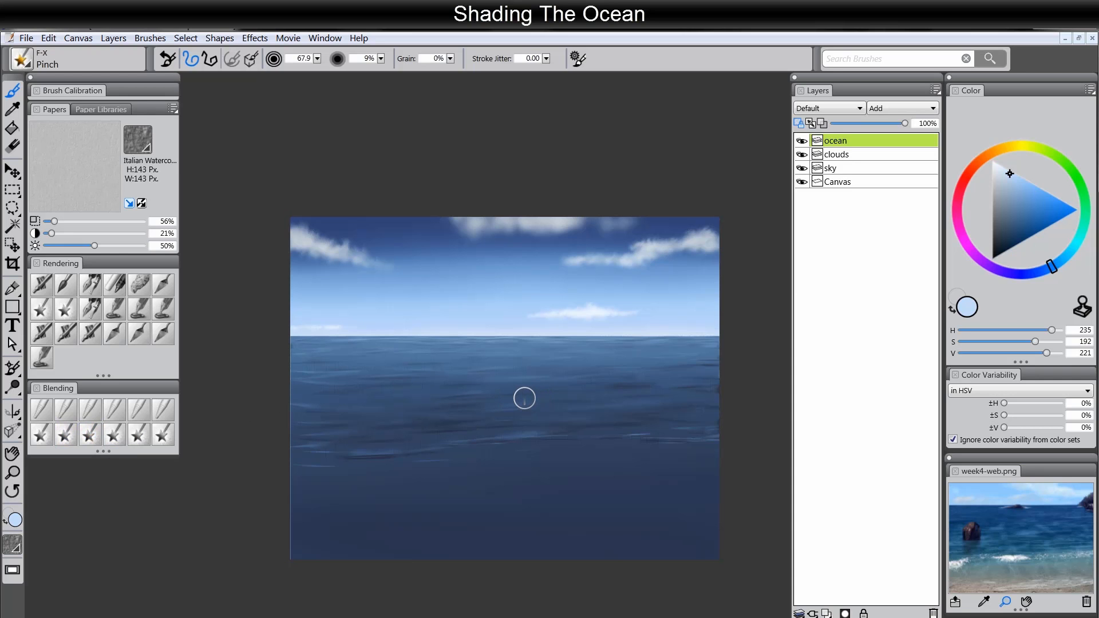
left_click(15, 475)
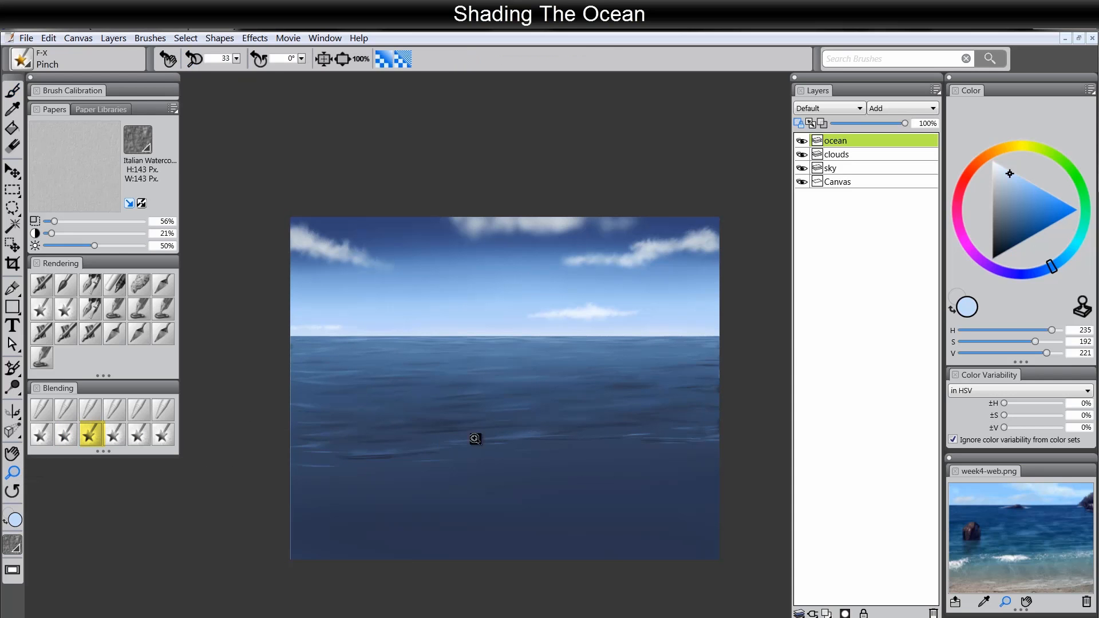
left_click(518, 435)
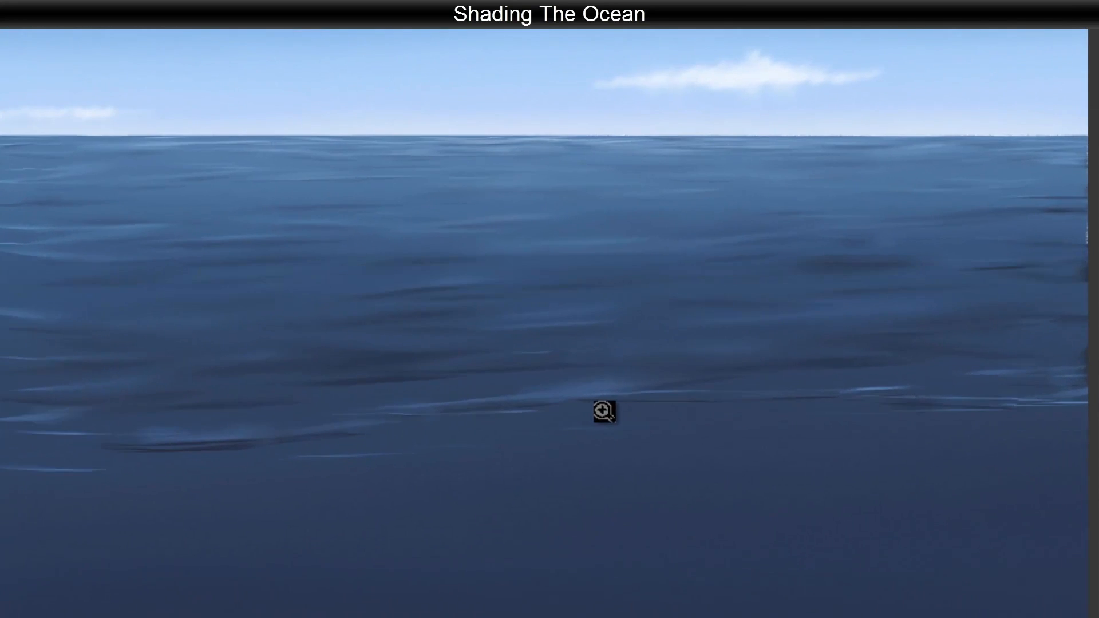
key("b")
mouse_move(659, 387)
left_mouse_down()
mouse_move(900, 395)
mouse_move(569, 389)
mouse_move(721, 394)
left_mouse_up()
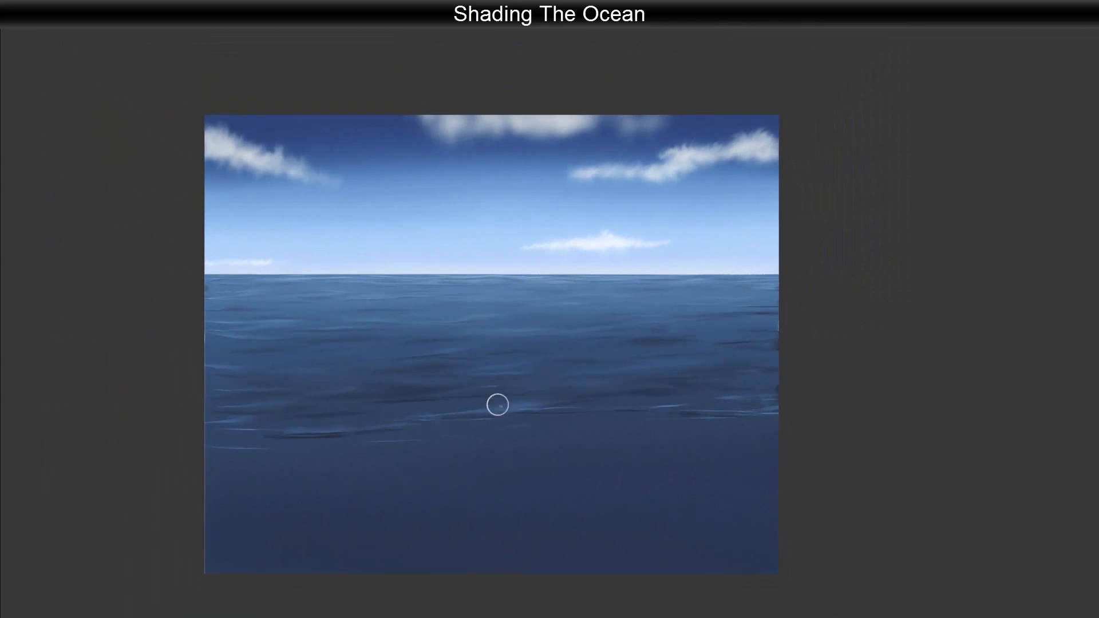
Pull the waves outward past the ocean's left edge with the F-X Distorto brush
key("Tab")
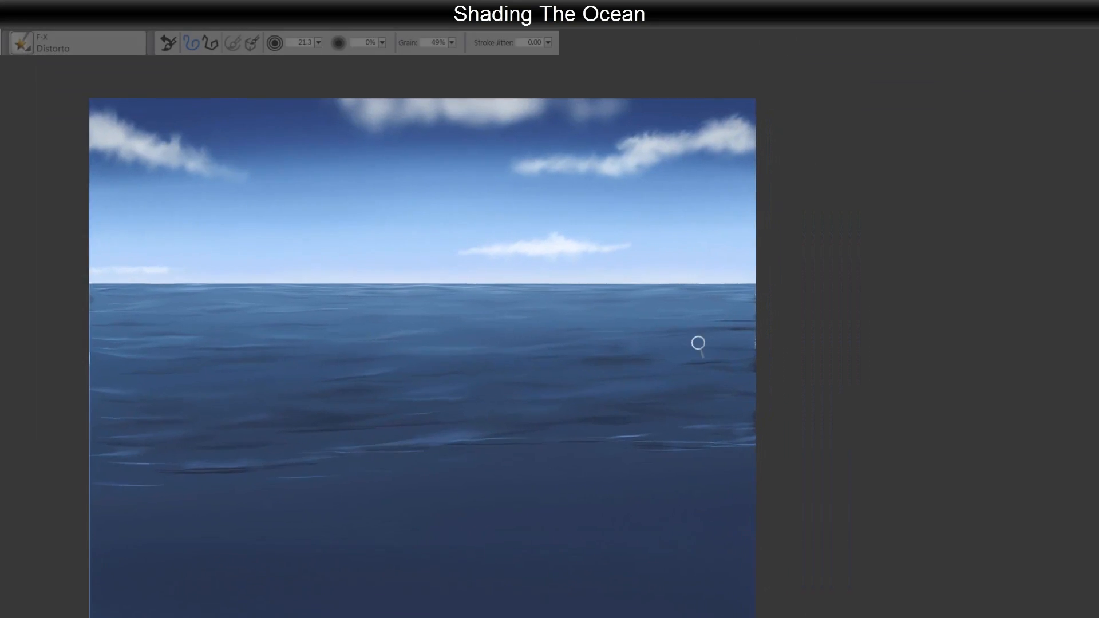
scroll(696, 343, "up", 3)
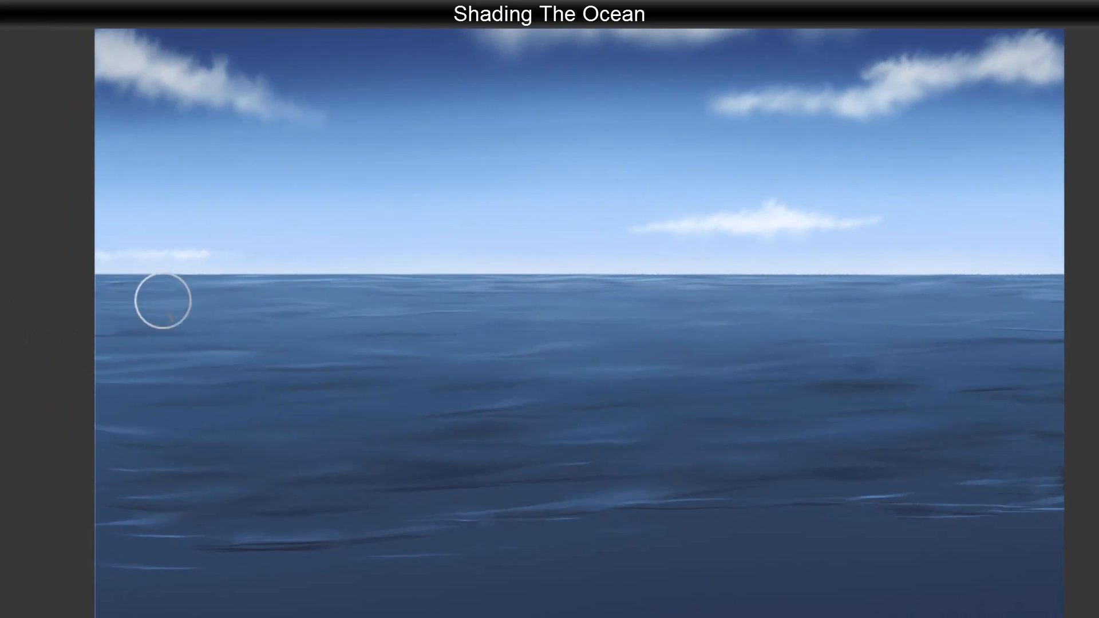
left_click_drag(180, 437, 1, 459)
left_click_drag(188, 474, 80, 484)
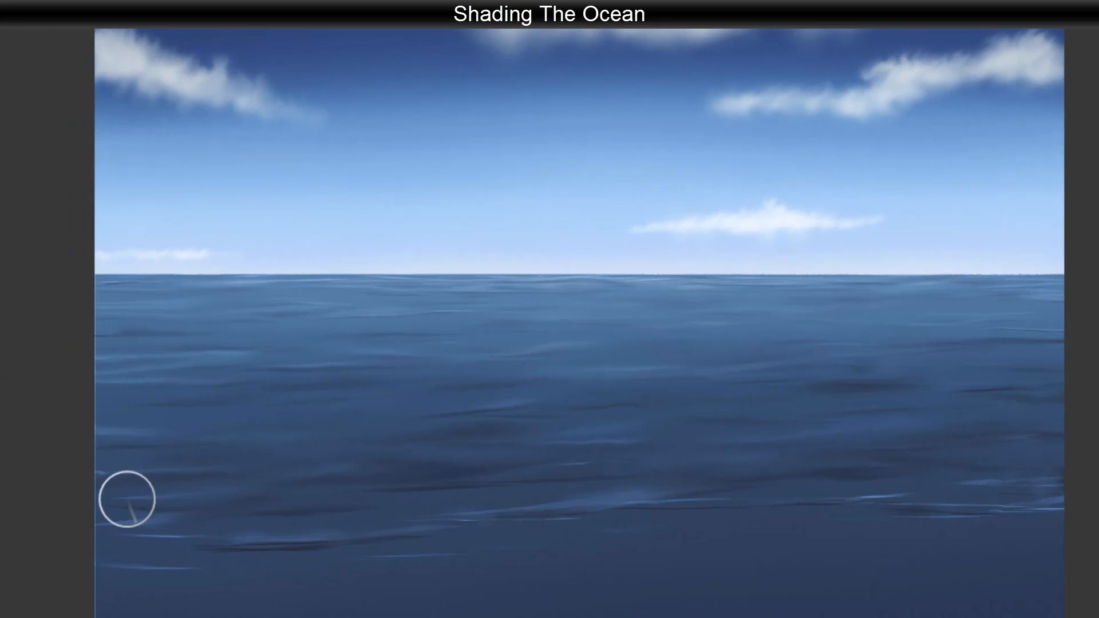
left_click_drag(181, 507, 16, 515)
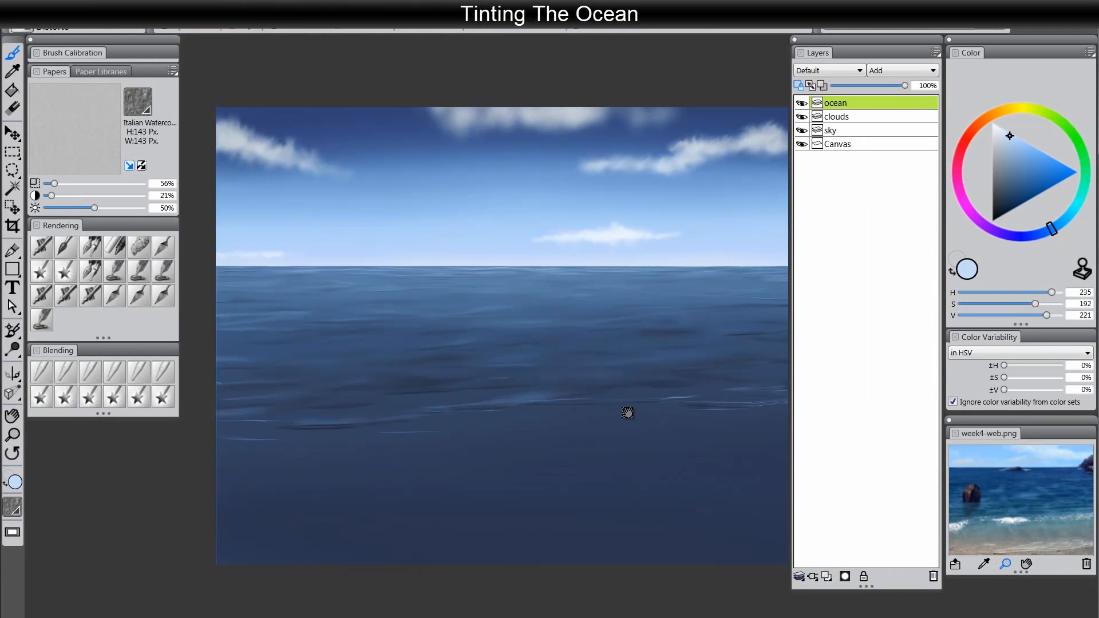
left_click_drag(642, 417, 626, 411)
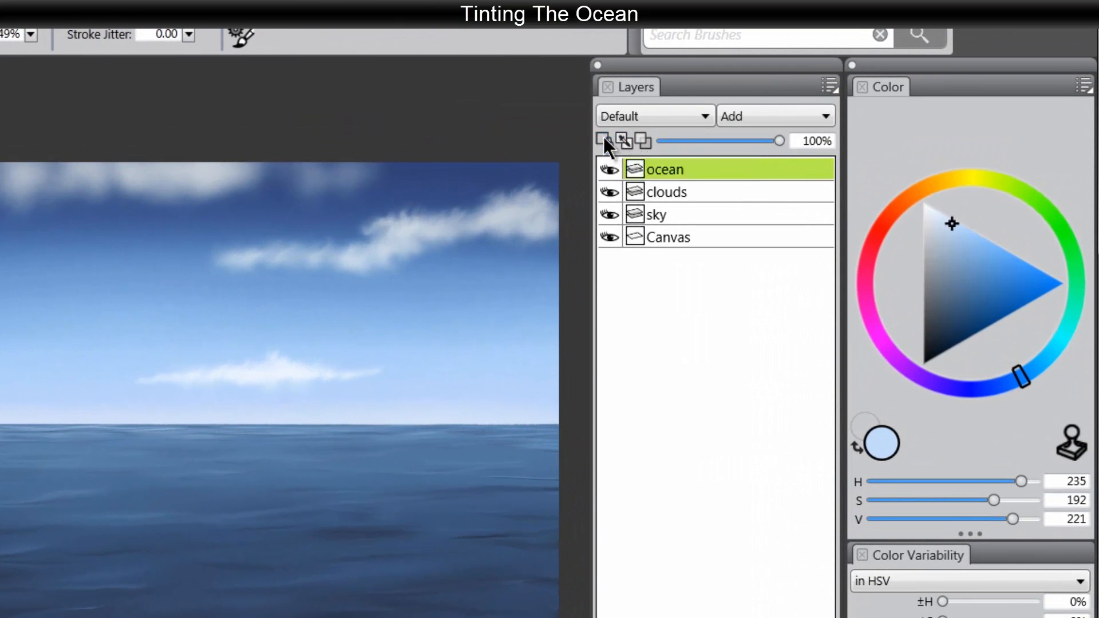
Select the ocean layer's content and hide the selection marquee
left_click(623, 140)
right_click(677, 175)
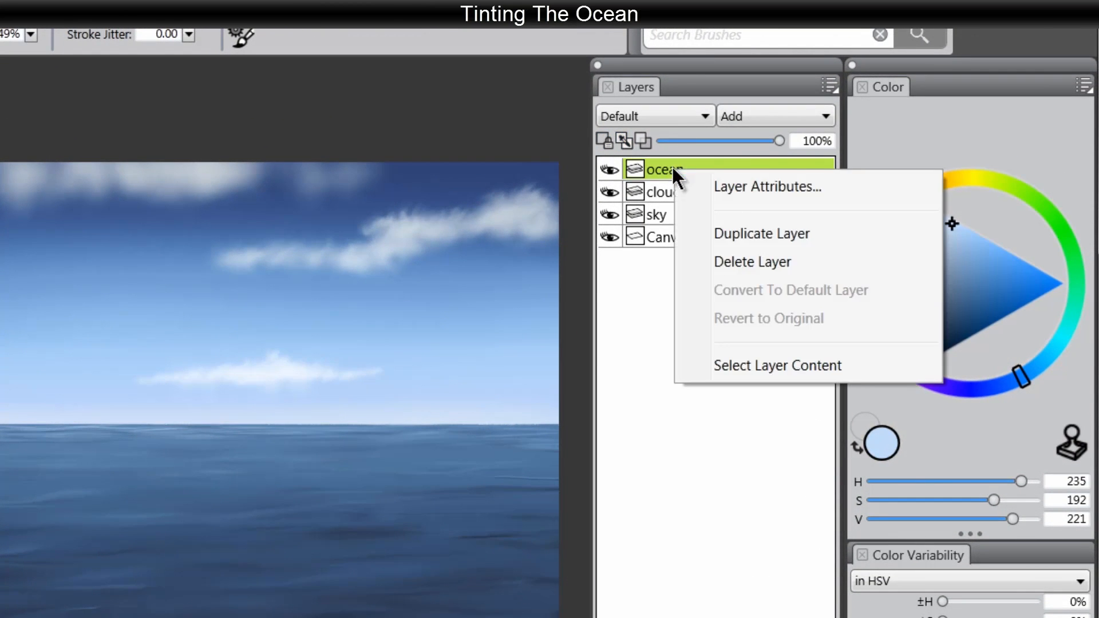
left_click(753, 365)
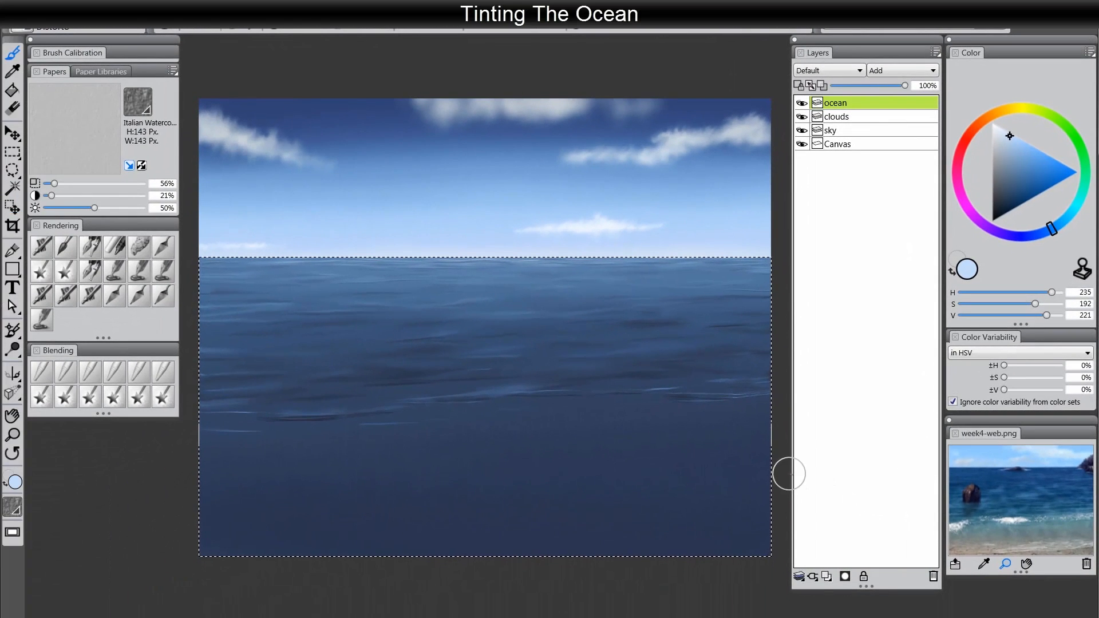
key("ctrl+shift+h")
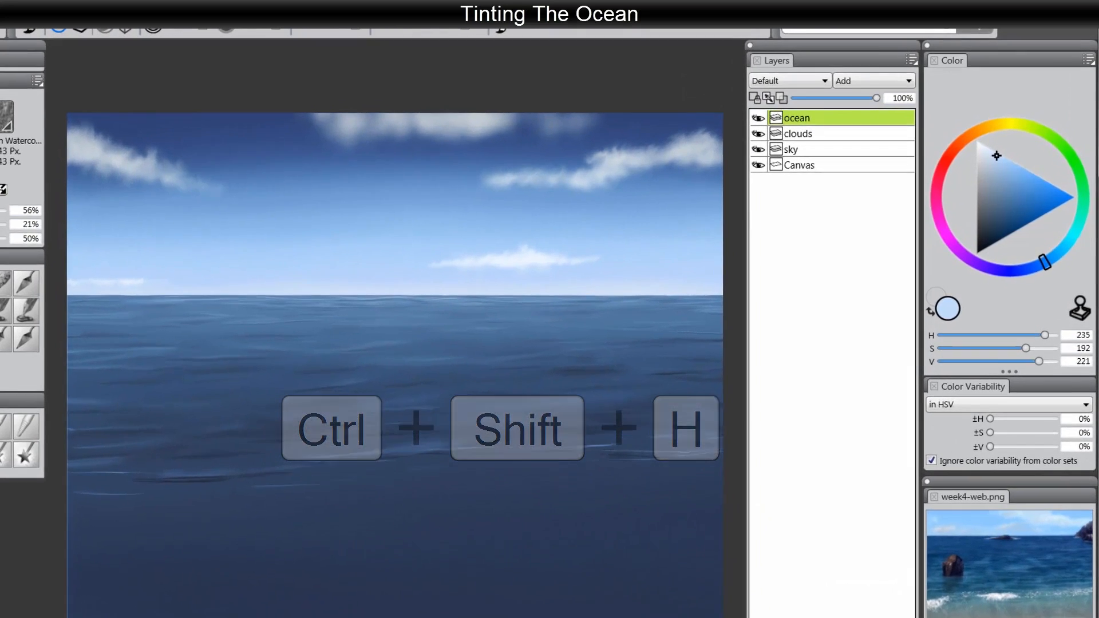
Add a new layer above the ocean layer and name it "reflection"
left_click(828, 576)
double_click(740, 139)
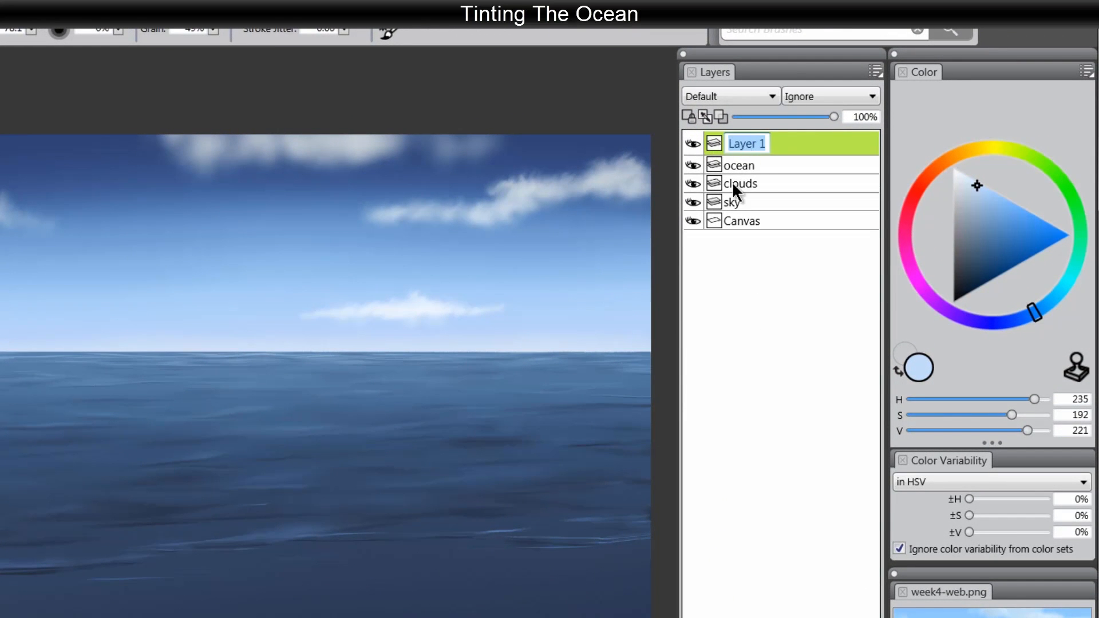
type("reflection")
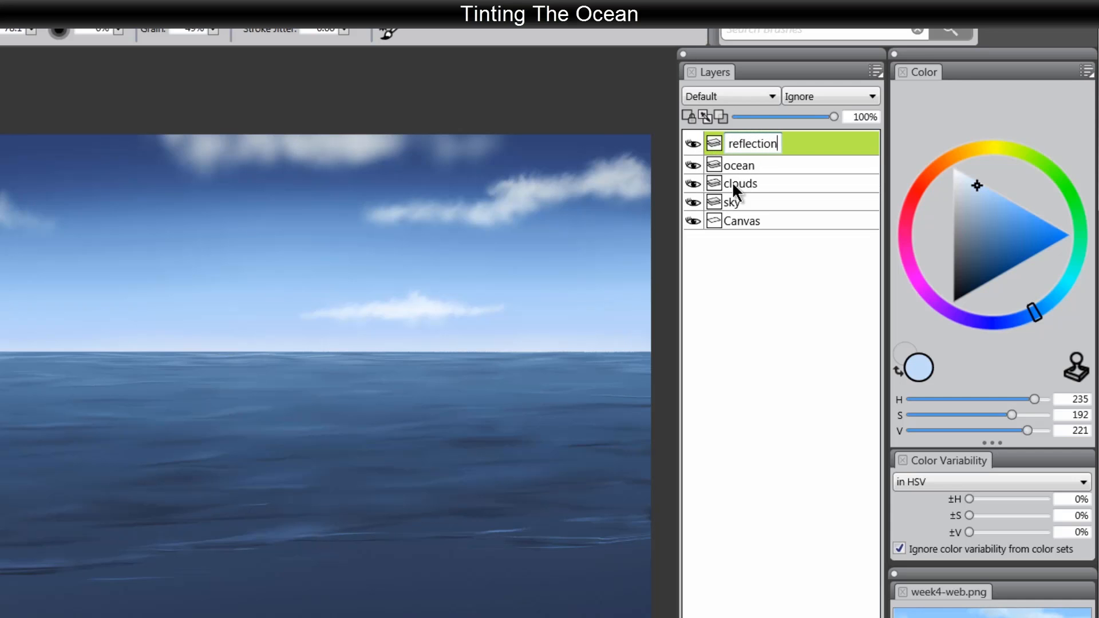
key("Return")
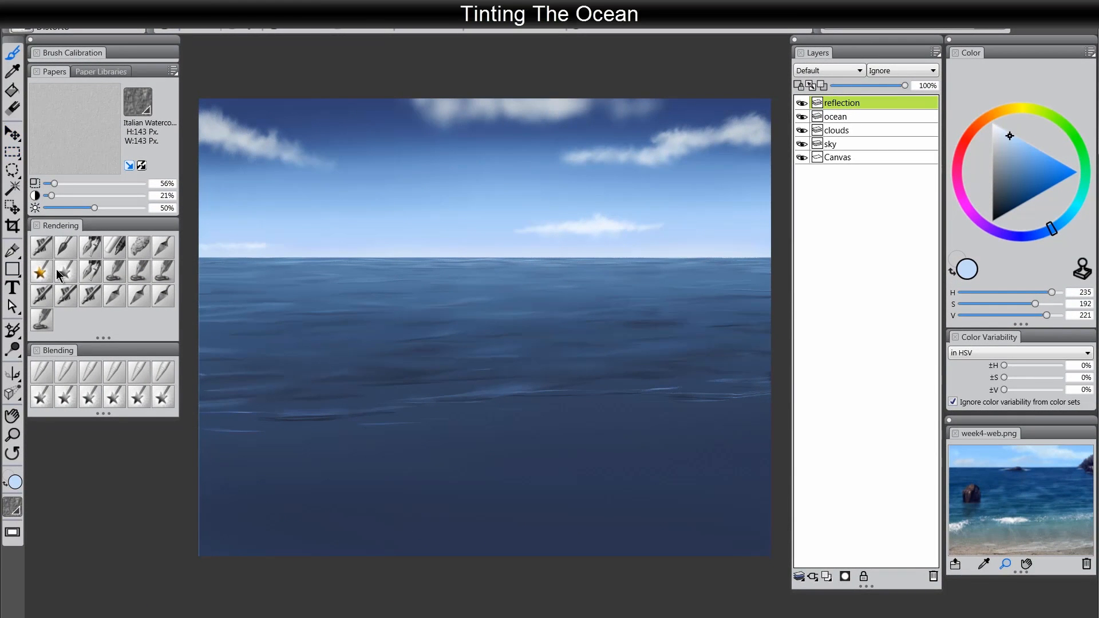
Airbrush light blue sampled from the lower sky over the far and middle water with the Digital Airbrush on the reflection layer
left_click_drag(463, 210, 479, 258)
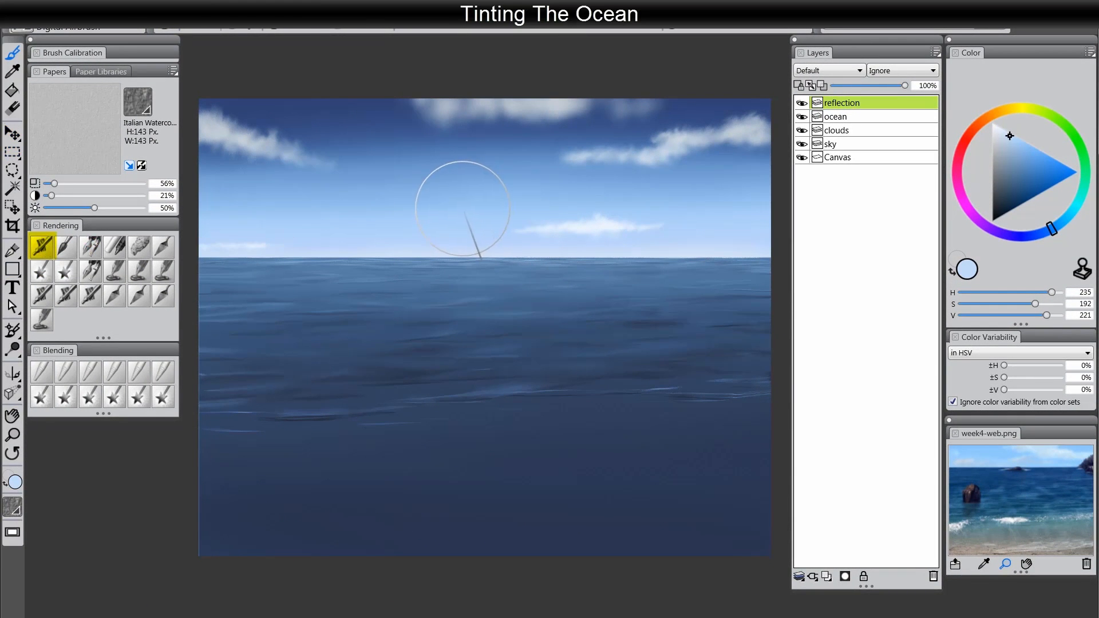
left_click(465, 204, "alt")
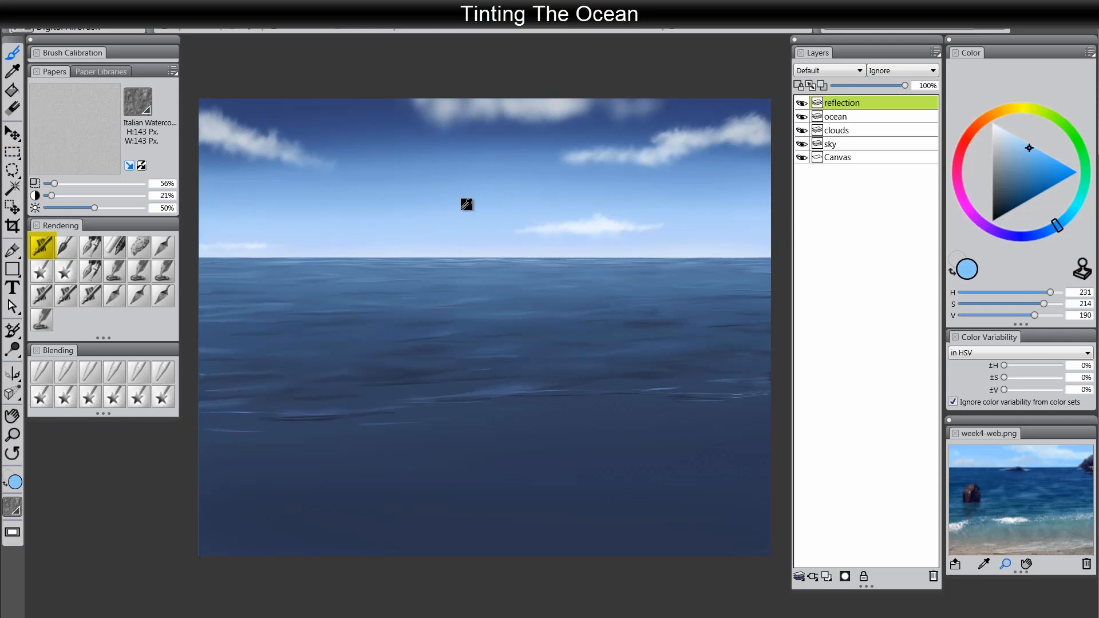
key("Tab")
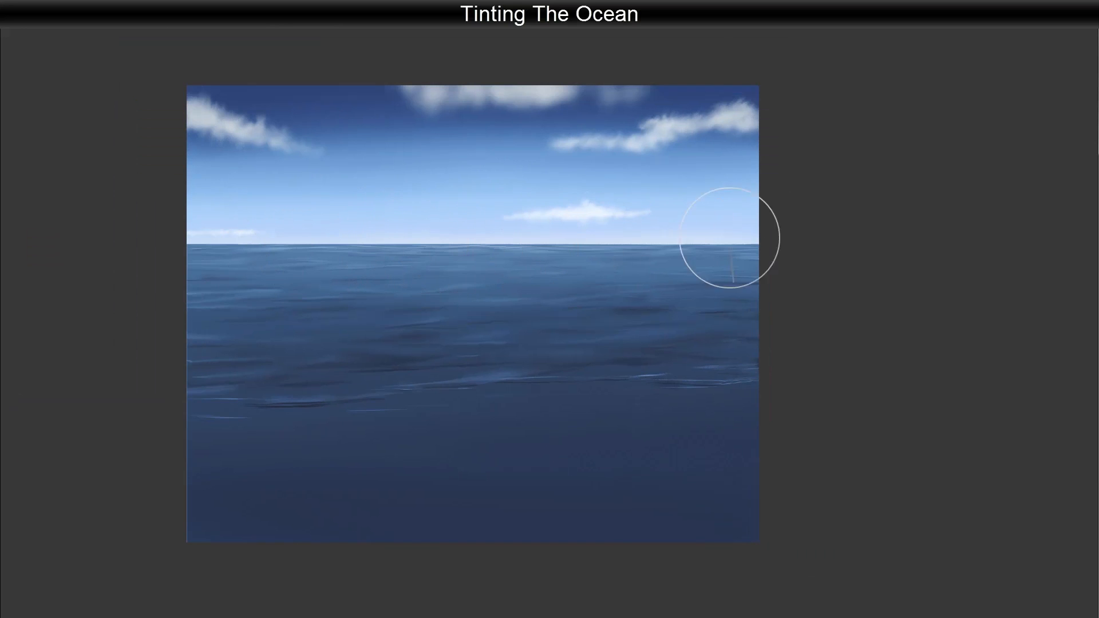
key("Tab")
key("Tab")
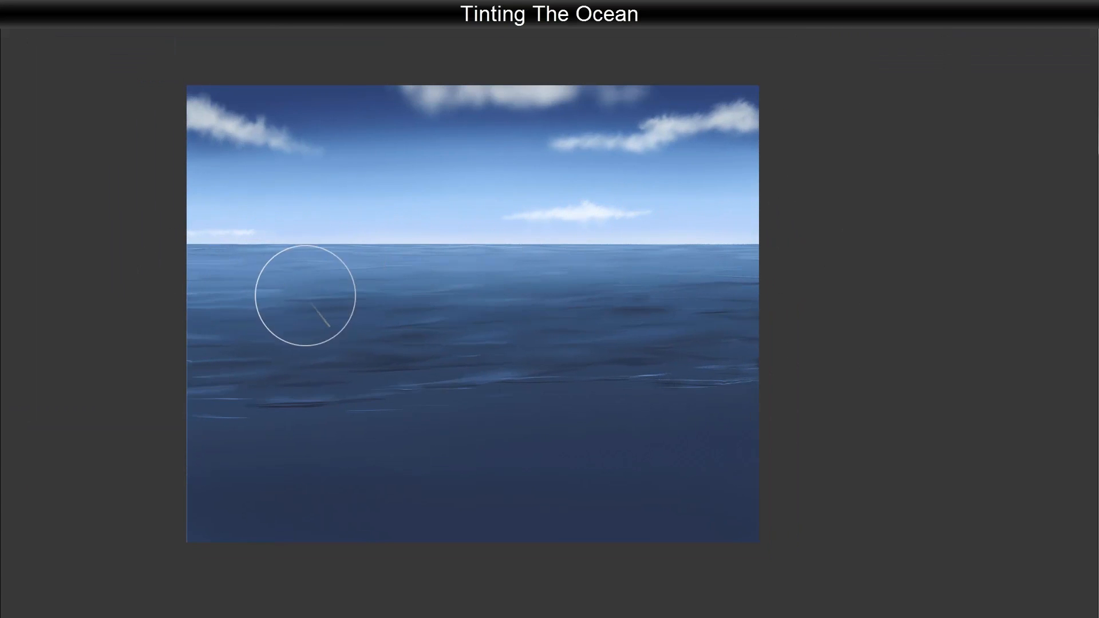
mouse_move(650, 307)
left_mouse_down()
mouse_move(692, 327)
mouse_move(227, 357)
mouse_move(740, 358)
mouse_move(646, 278)
mouse_move(297, 274)
mouse_move(729, 248)
mouse_move(207, 243)
mouse_move(555, 309)
mouse_move(761, 319)
left_mouse_up()
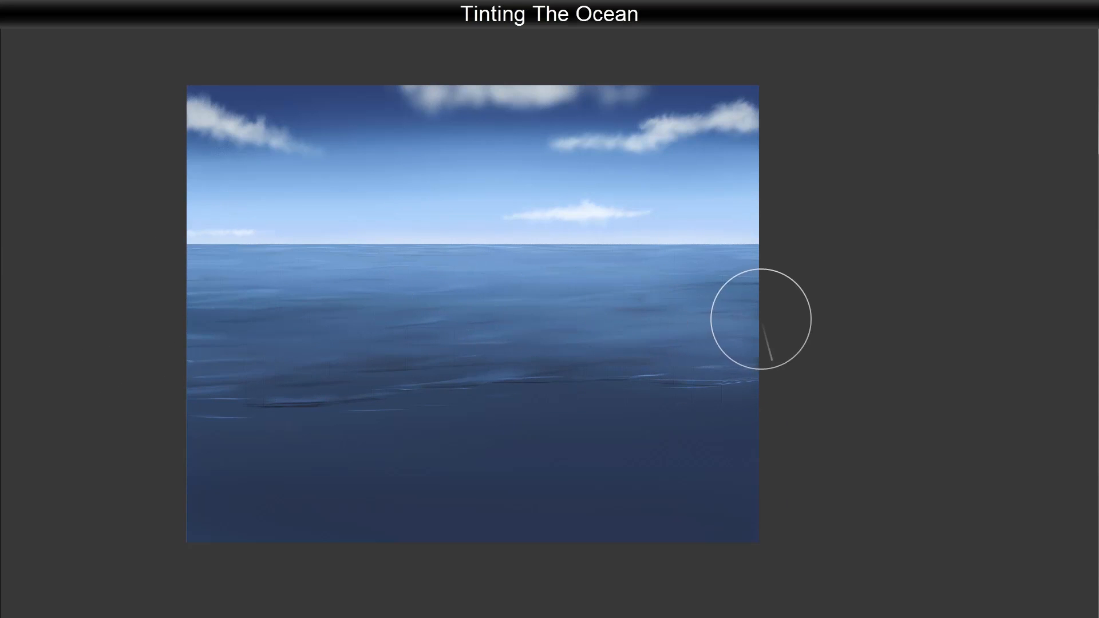
Add a layer mask to the reflection layer and get the Pebbles Brush ready with black
key("Tab")
left_click_drag(611, 395, 611, 386)
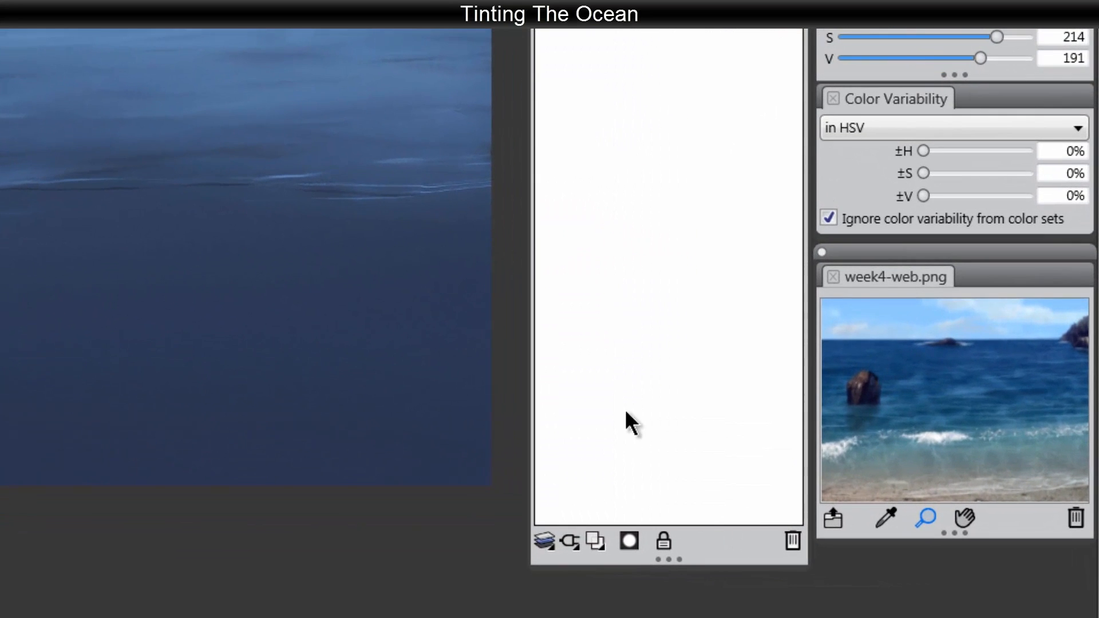
left_click(629, 541)
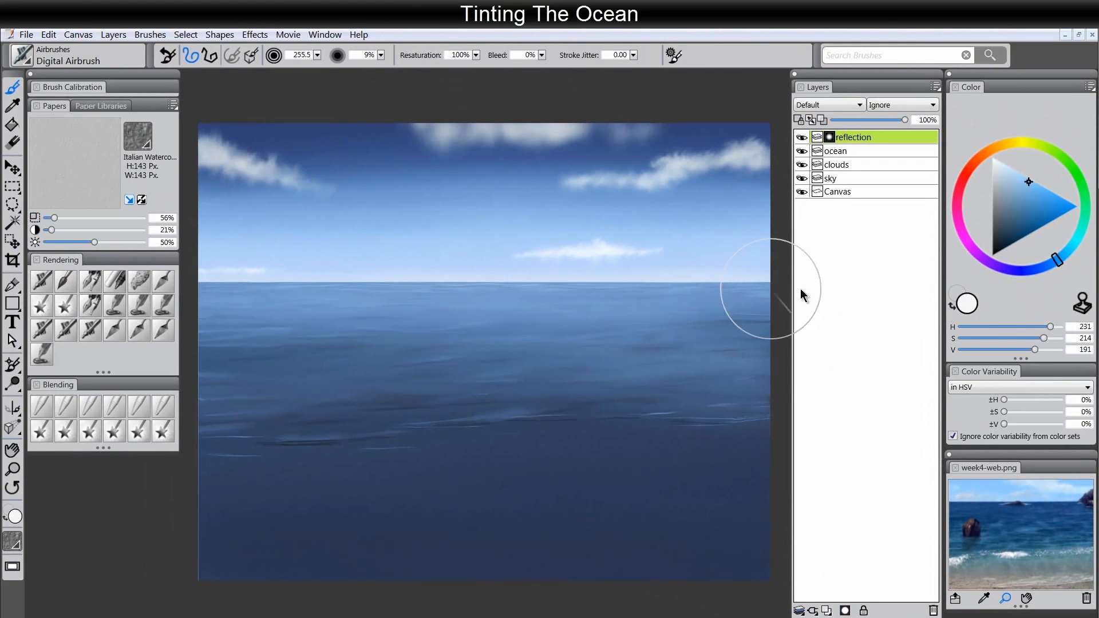
left_click_drag(1019, 229, 993, 257)
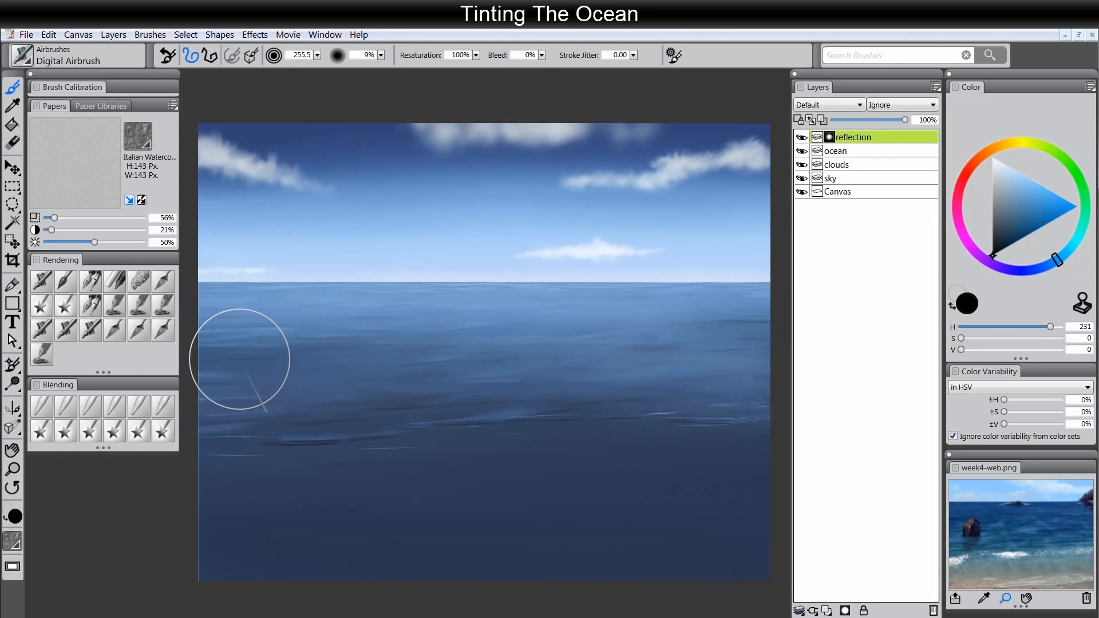
left_click(40, 353)
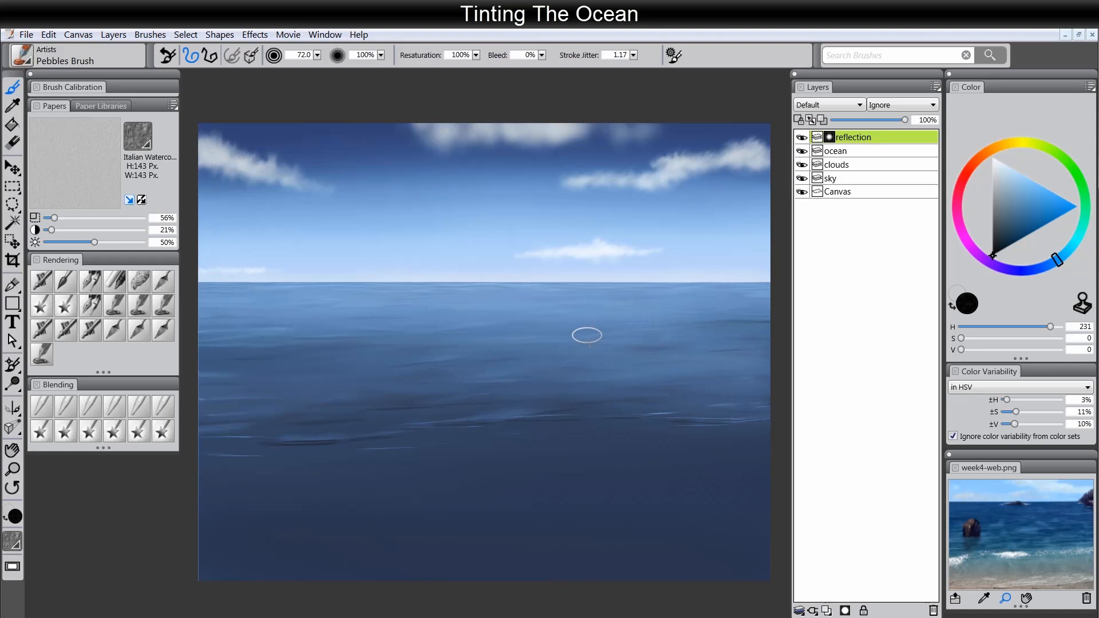
Try dabbing black texture into the middle of the reflection mask with the Pebbles Brush at size 72, and undo the strokes
mouse_move(490, 355)
left_mouse_down()
mouse_move(693, 366)
mouse_move(474, 382)
left_mouse_up()
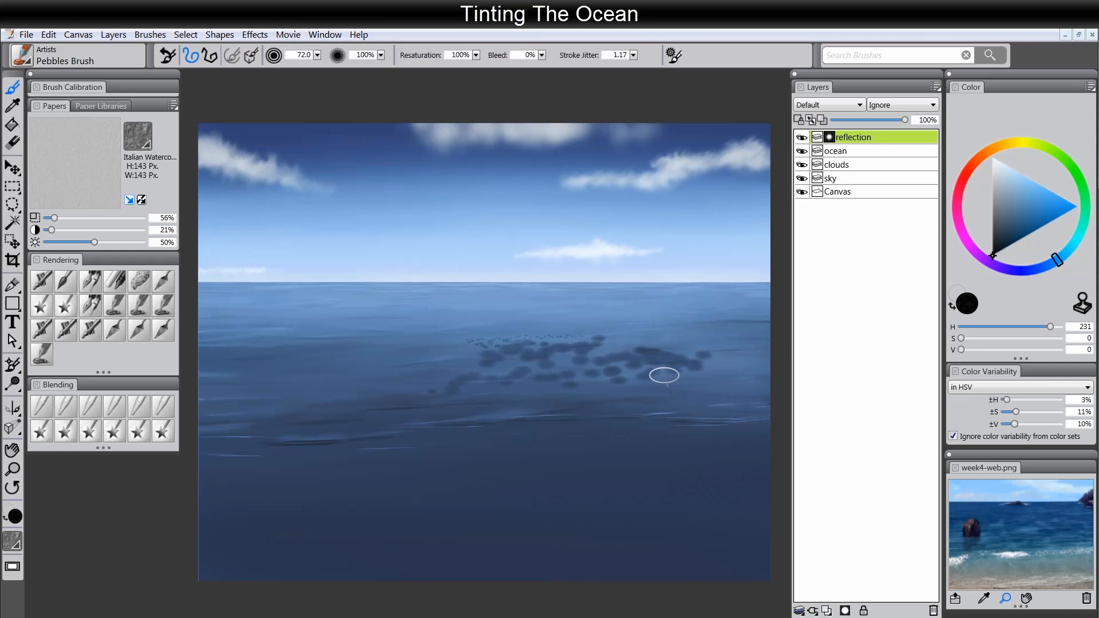
key("ctrl+z")
key("ctrl+z")
mouse_move(657, 344)
left_mouse_down()
mouse_move(413, 352)
mouse_move(583, 361)
mouse_move(710, 395)
left_mouse_up()
key("ctrl+z")
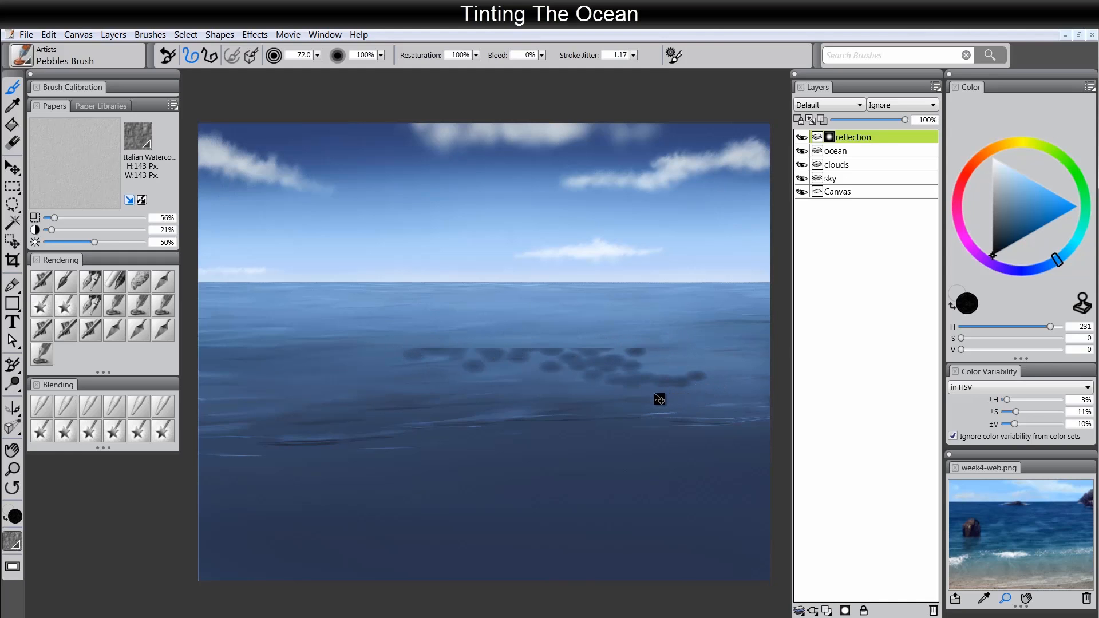
key("ctrl+z")
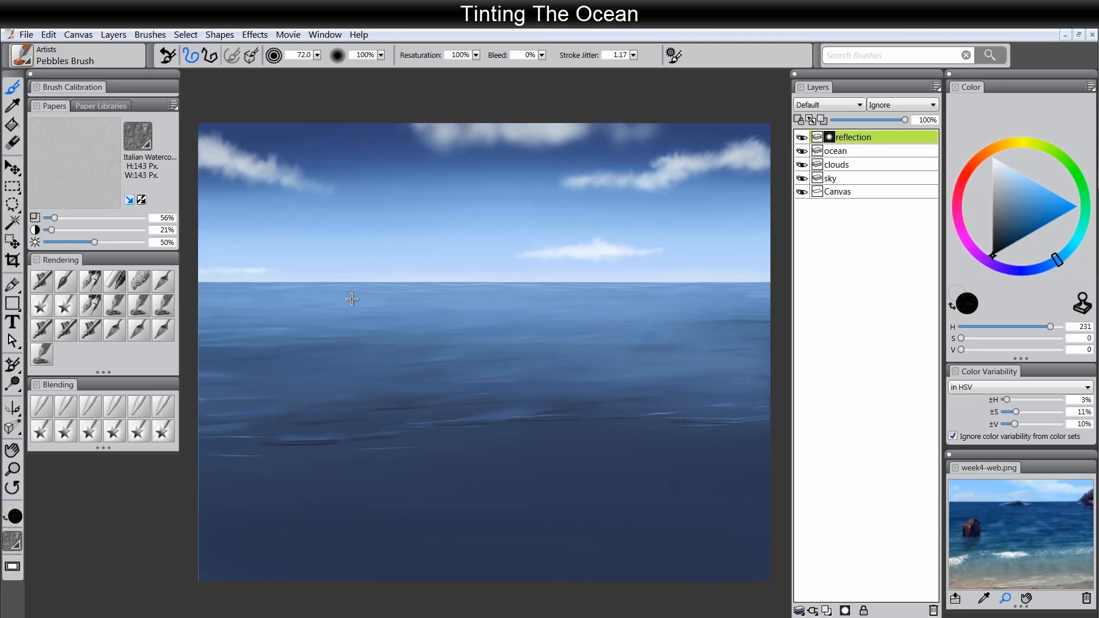
Mask a black pebble texture across the water from the horizon toward mid-ocean with the Pebbles Brush at size 45.4
left_click_drag(349, 297, 359, 297)
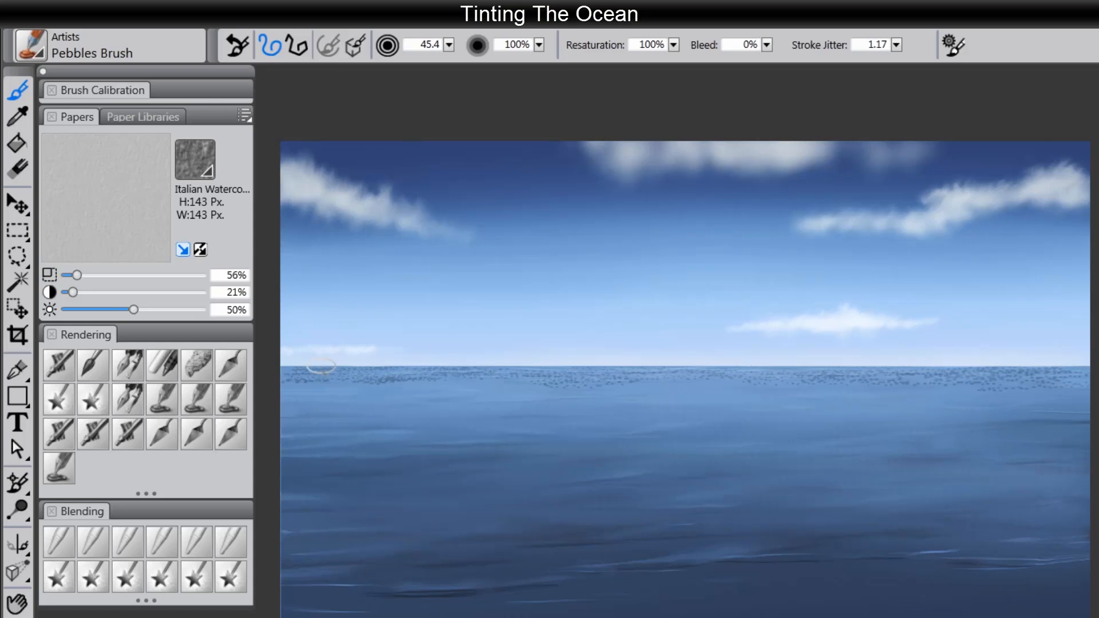
mouse_move(356, 400)
left_mouse_down()
mouse_move(417, 408)
mouse_move(439, 396)
left_mouse_up()
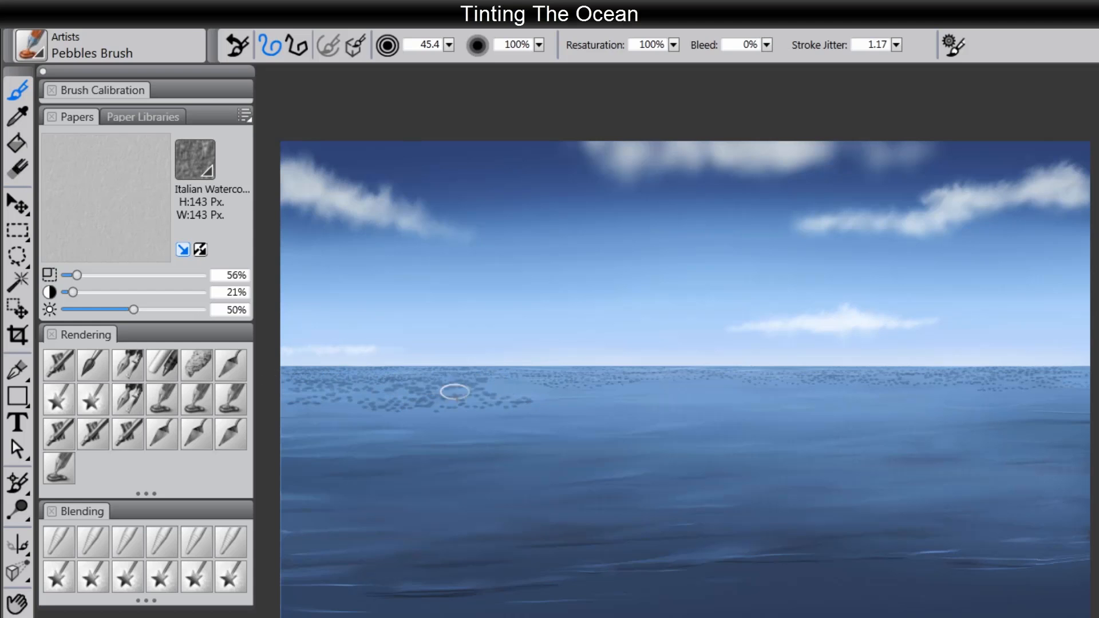
mouse_move(518, 384)
left_mouse_down()
mouse_move(705, 406)
mouse_move(866, 399)
mouse_move(785, 388)
mouse_move(933, 391)
mouse_move(1022, 409)
mouse_move(1090, 392)
left_mouse_up()
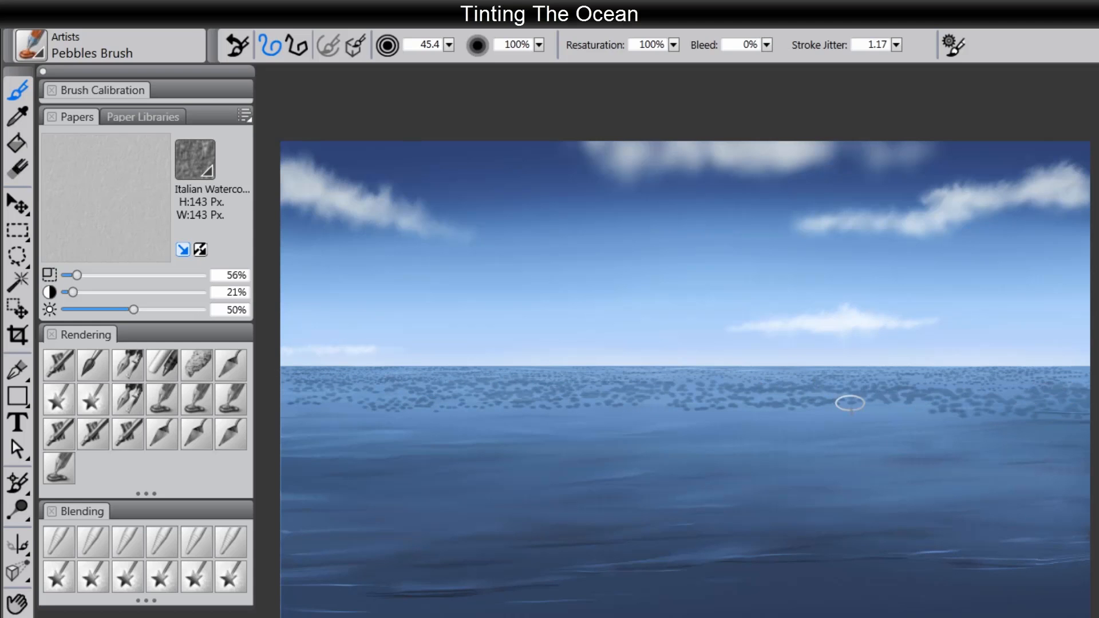
mouse_move(278, 394)
left_mouse_down()
mouse_move(365, 407)
mouse_move(357, 425)
mouse_move(418, 432)
mouse_move(303, 447)
mouse_move(511, 444)
mouse_move(570, 424)
mouse_move(503, 415)
mouse_move(631, 426)
mouse_move(515, 427)
mouse_move(598, 447)
mouse_move(926, 449)
mouse_move(724, 437)
mouse_move(730, 418)
mouse_move(860, 417)
mouse_move(932, 442)
mouse_move(1051, 457)
left_mouse_up()
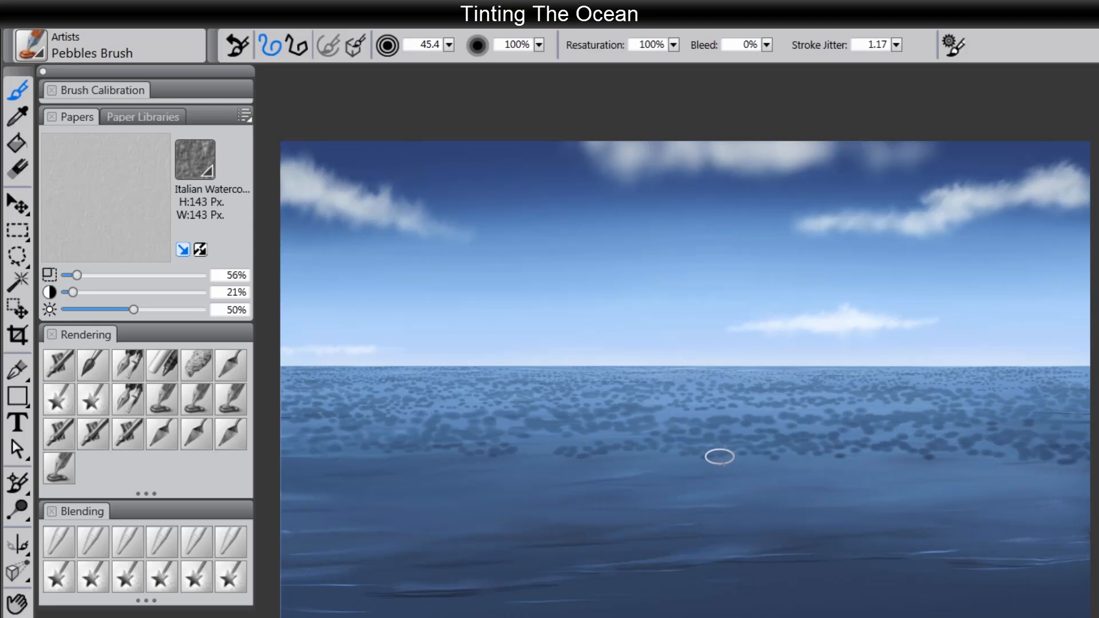
Continue the mask texture across the middle water down to the nearest waves with the Pebbles Brush at size 120.1
key("Tab")
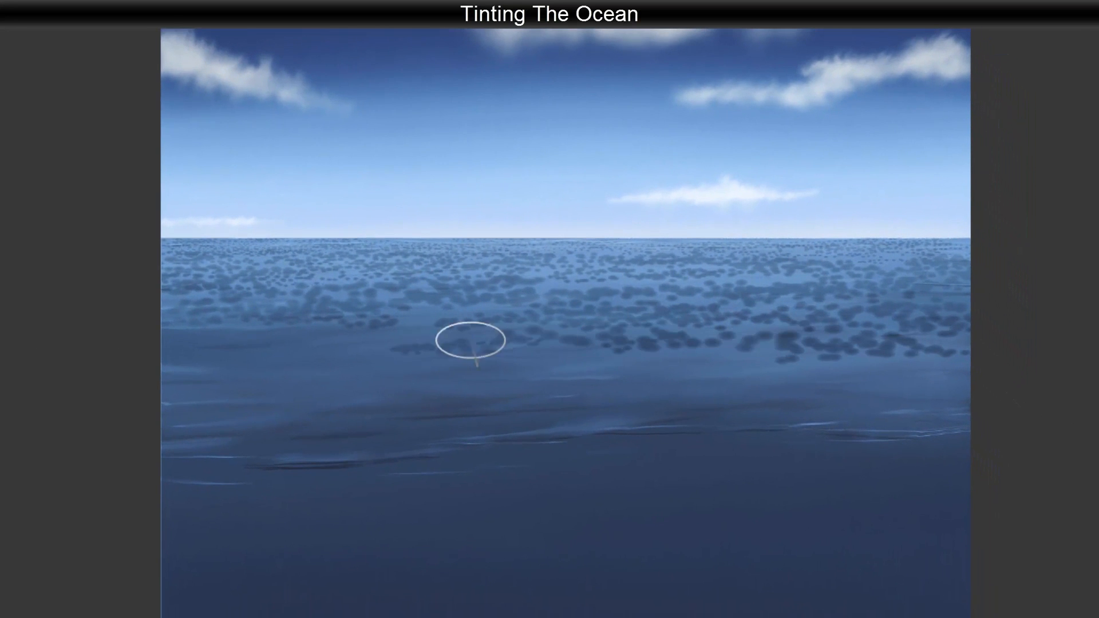
mouse_move(470, 340)
left_mouse_down()
mouse_move(177, 350)
mouse_move(394, 334)
mouse_move(229, 342)
mouse_move(396, 367)
left_mouse_up()
mouse_move(577, 385)
left_mouse_down()
mouse_move(537, 385)
mouse_move(523, 367)
mouse_move(882, 387)
mouse_move(1005, 412)
mouse_move(639, 409)
mouse_move(297, 434)
mouse_move(334, 460)
left_mouse_up()
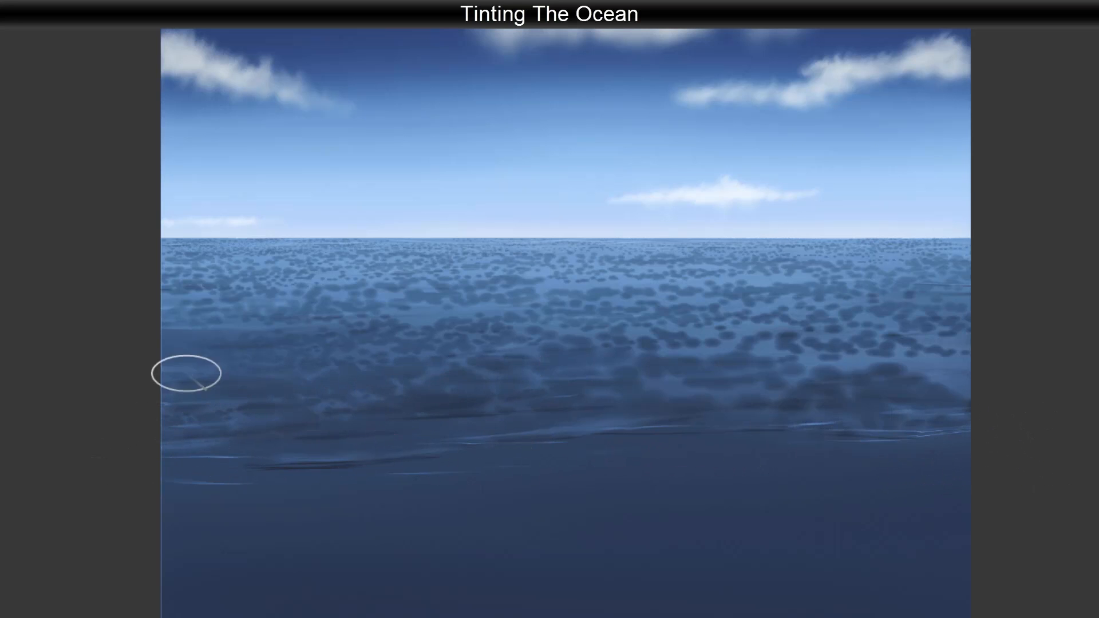
mouse_move(187, 373)
left_mouse_down()
mouse_move(401, 338)
mouse_move(838, 349)
mouse_move(791, 364)
mouse_move(814, 381)
left_mouse_up()
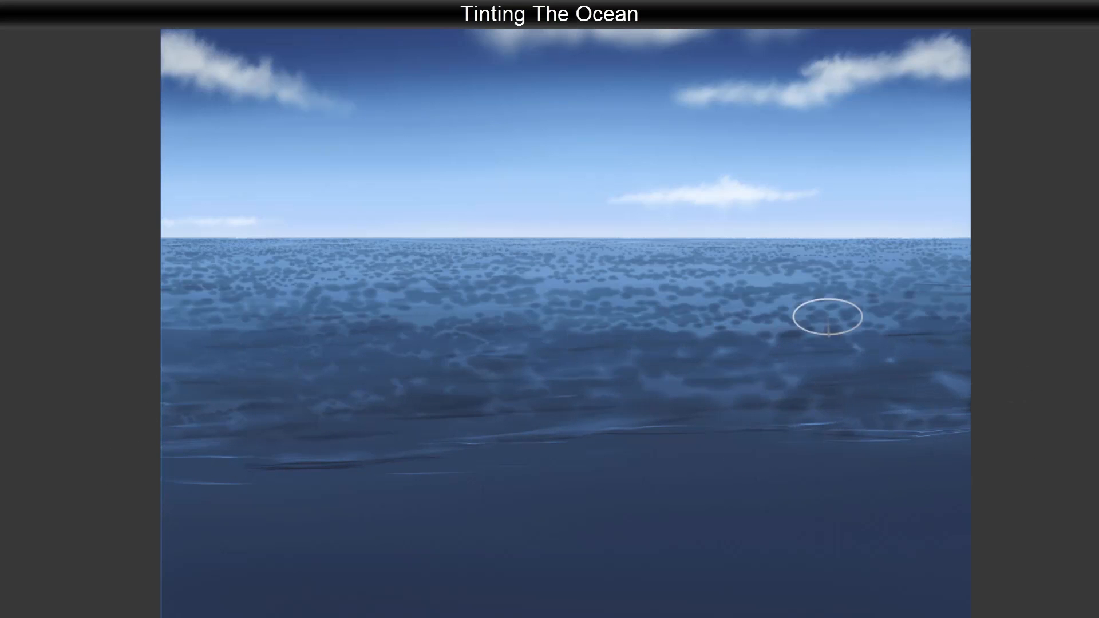
Layer more black pebble strokes over the distant water up to the horizon, leaving only thin light reflection patches
mouse_move(393, 303)
left_mouse_down()
mouse_move(780, 309)
mouse_move(650, 287)
mouse_move(711, 272)
left_mouse_up()
mouse_move(334, 286)
left_mouse_down()
mouse_move(424, 273)
mouse_move(249, 254)
mouse_move(582, 262)
mouse_move(527, 272)
mouse_move(930, 274)
mouse_move(518, 248)
mouse_move(874, 263)
mouse_move(883, 254)
mouse_move(772, 246)
mouse_move(163, 247)
mouse_move(357, 246)
left_mouse_up()
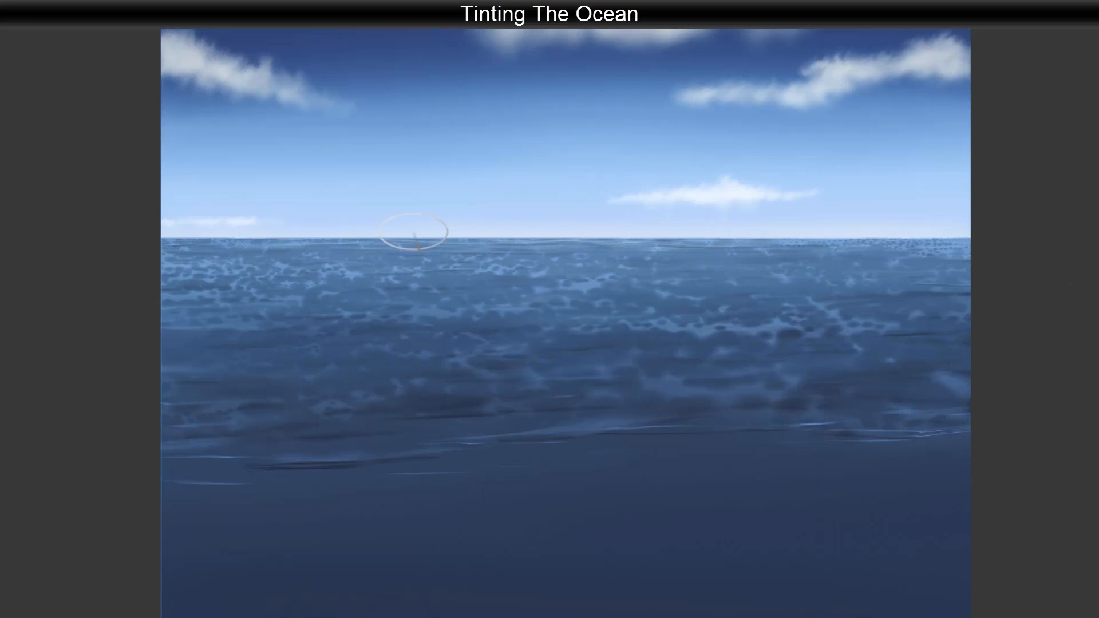
mouse_move(822, 250)
left_mouse_down()
mouse_move(772, 235)
mouse_move(380, 255)
mouse_move(672, 270)
mouse_move(386, 289)
mouse_move(766, 319)
mouse_move(387, 302)
mouse_move(917, 285)
mouse_move(868, 370)
left_mouse_up()
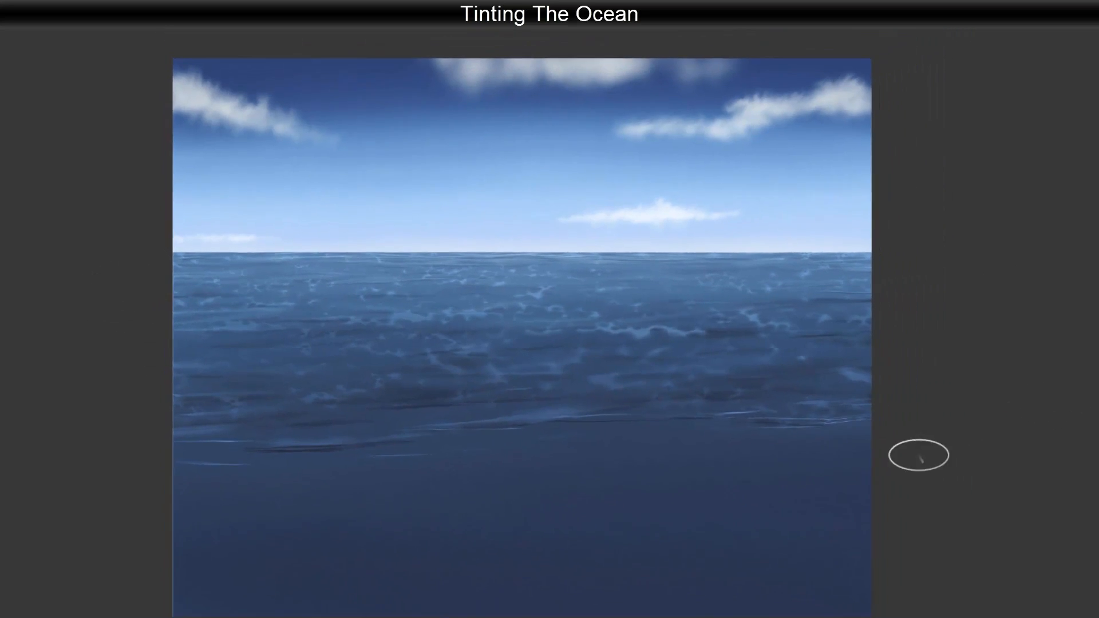
Lower the reflection layer's opacity to 49% and rework its mask in mid-ocean with white and black Pebbles Brush strokes
key("Tab")
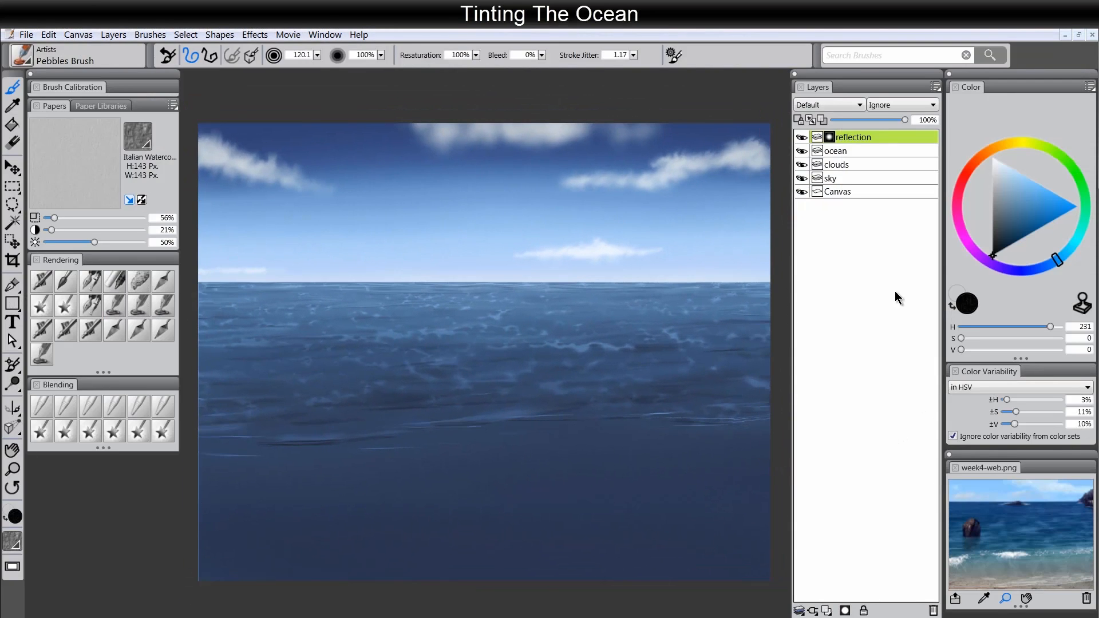
left_click_drag(894, 124, 934, 129)
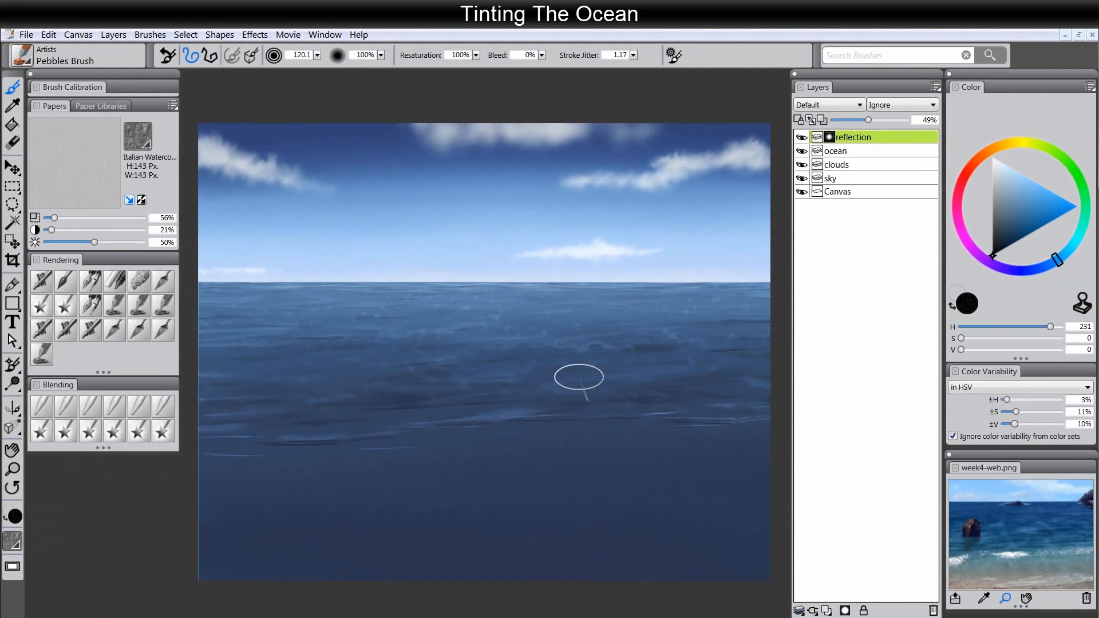
left_click_drag(1005, 209, 976, 123)
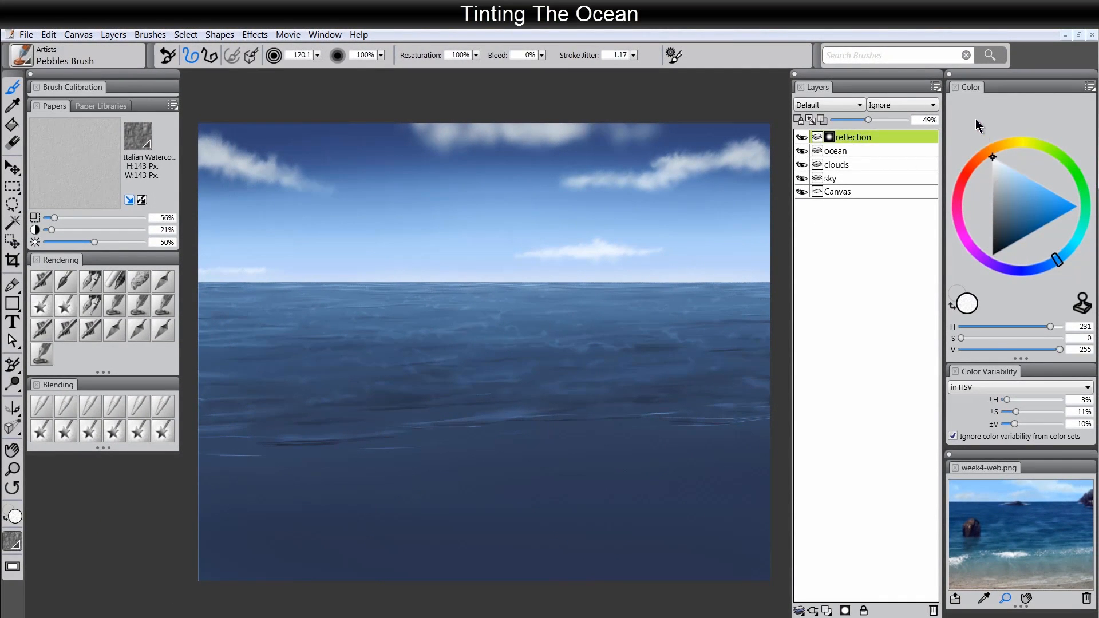
mouse_move(586, 360)
left_mouse_down()
mouse_move(538, 365)
mouse_move(554, 376)
mouse_move(534, 351)
mouse_move(671, 335)
mouse_move(689, 355)
mouse_move(673, 386)
mouse_move(511, 397)
left_mouse_up()
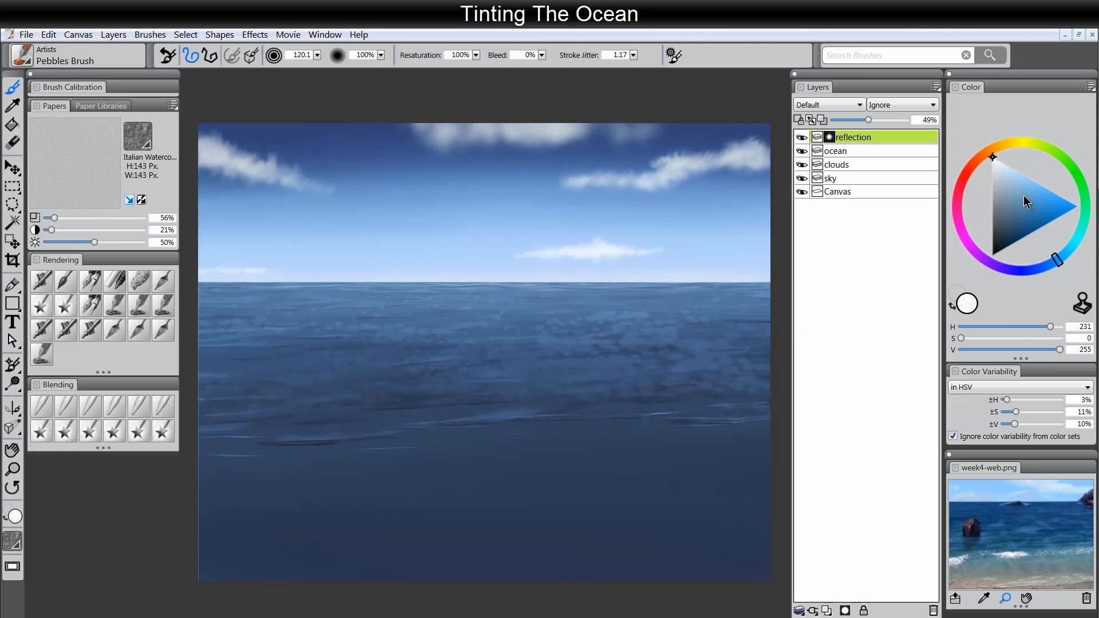
left_click_drag(1025, 202, 931, 351)
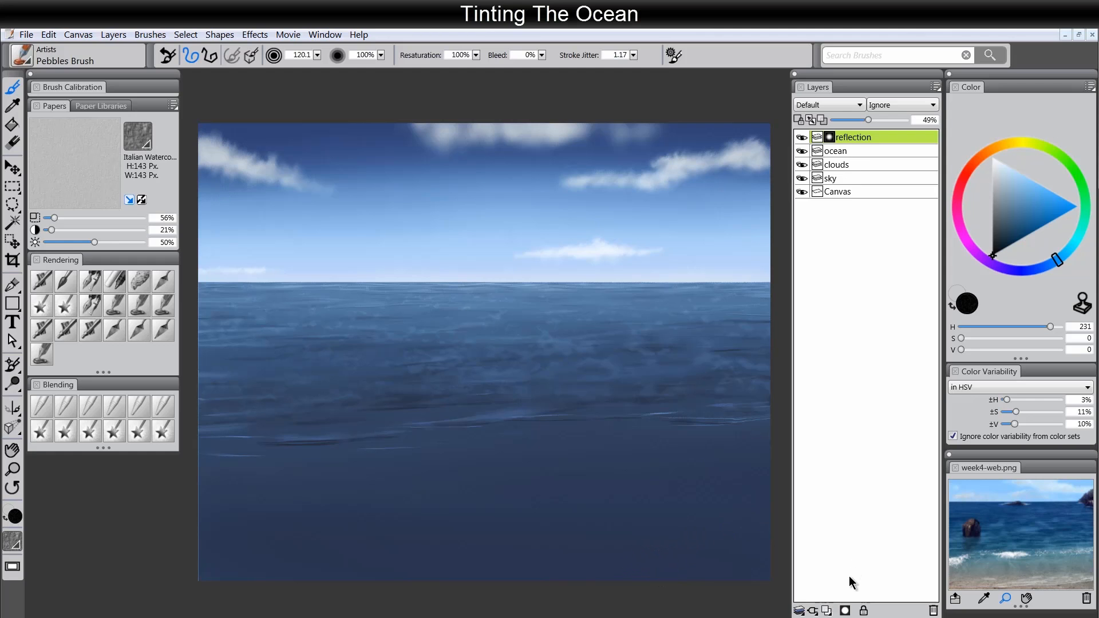
Add a new layer above the reflection layer and name it "tint"
left_click(828, 611)
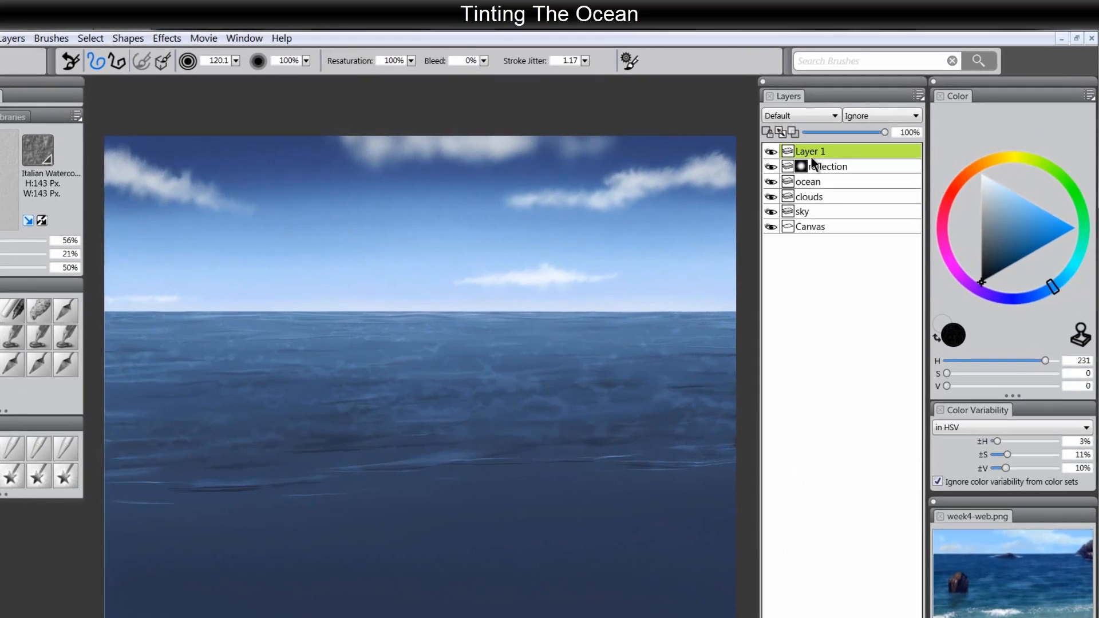
double_click(836, 137)
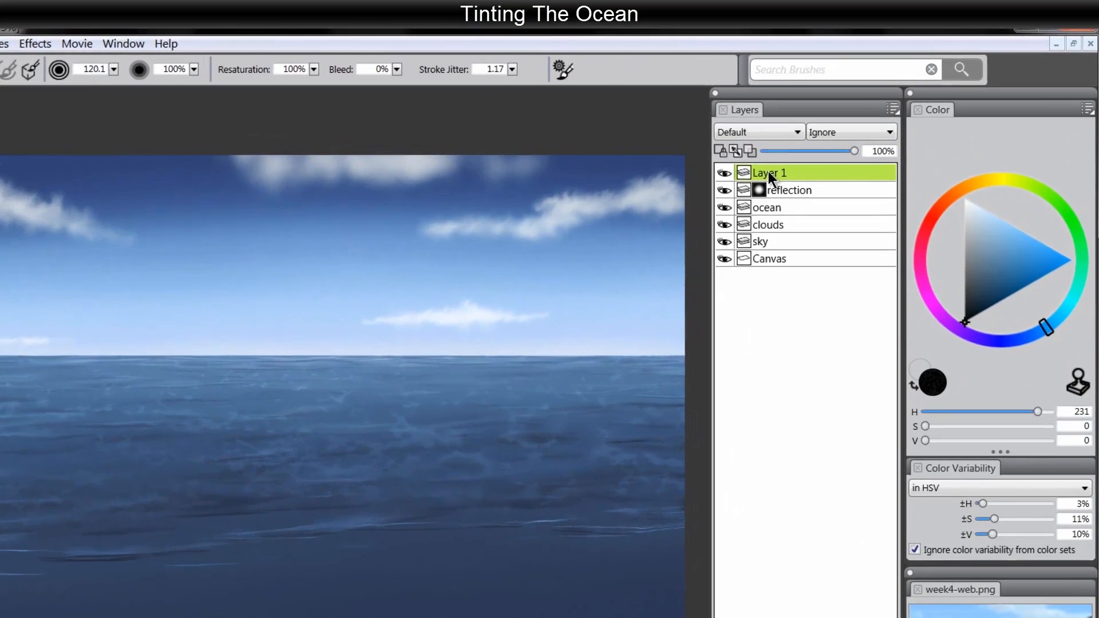
type("tint")
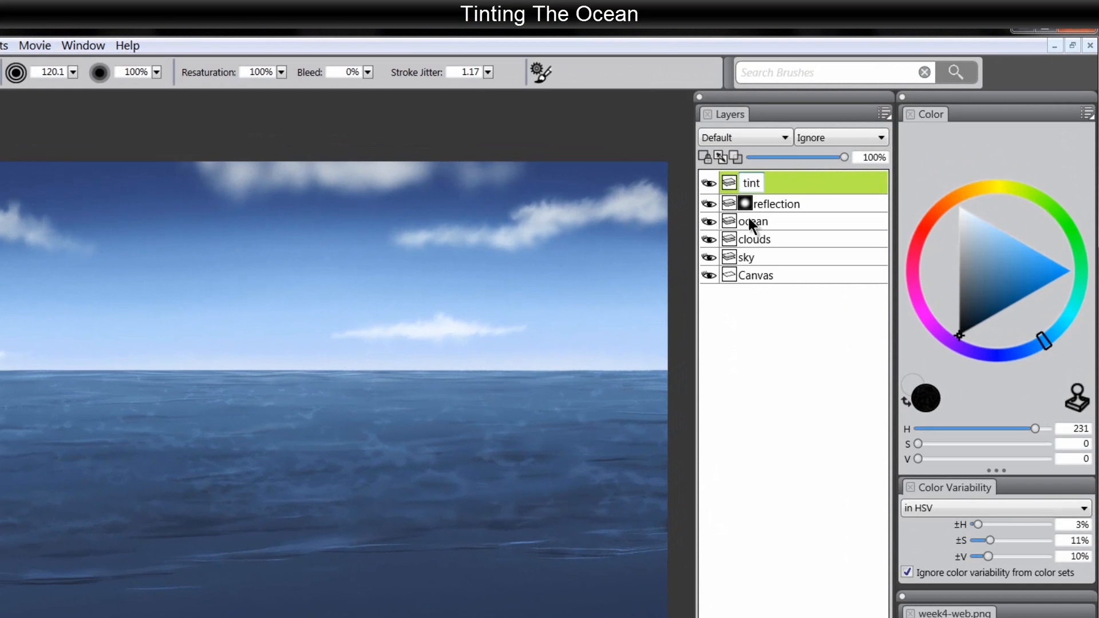
Airbrush a dark green tint (H 199, S 143, V 89) over the nearer waves on the tint layer with the Digital Airbrush at size 255.5
key("Return")
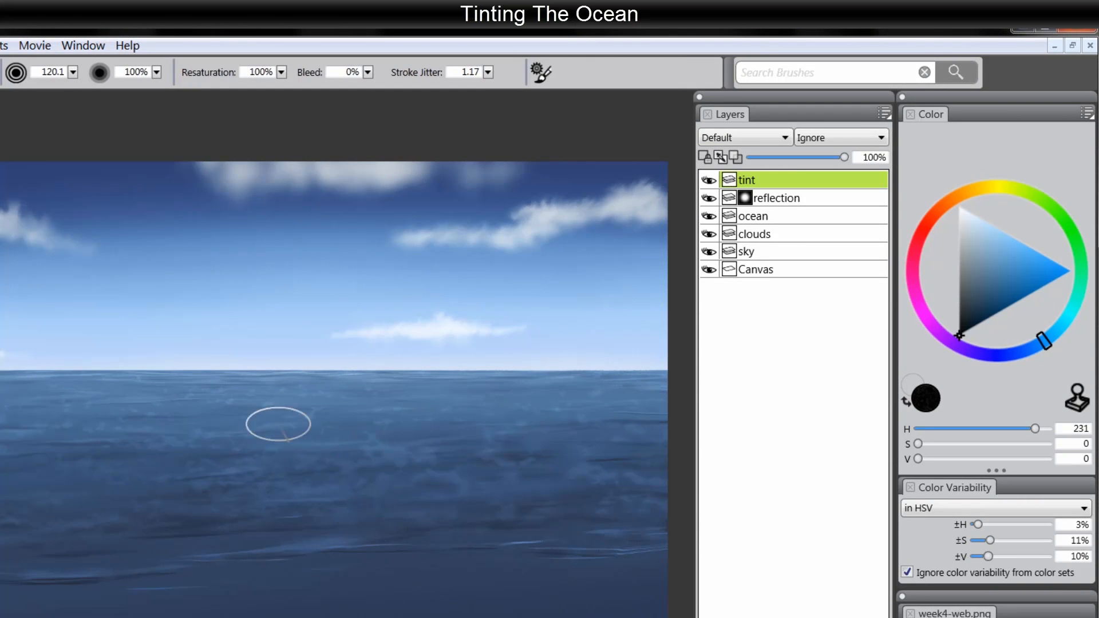
left_click(1083, 290)
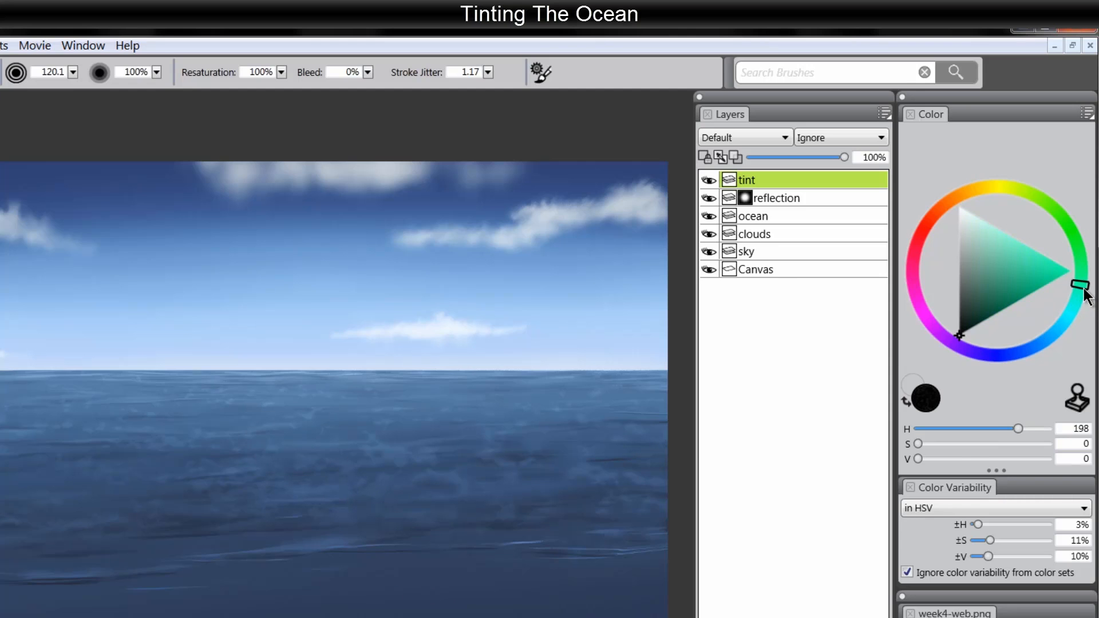
left_click(1011, 298)
left_click_drag(1012, 301, 1004, 292)
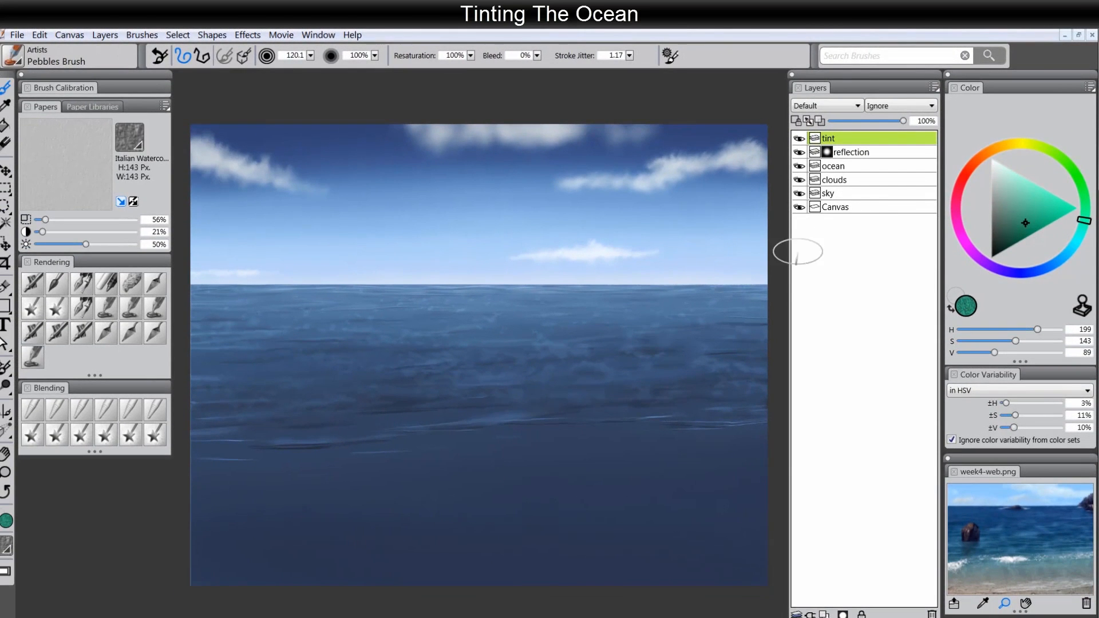
left_click(30, 285)
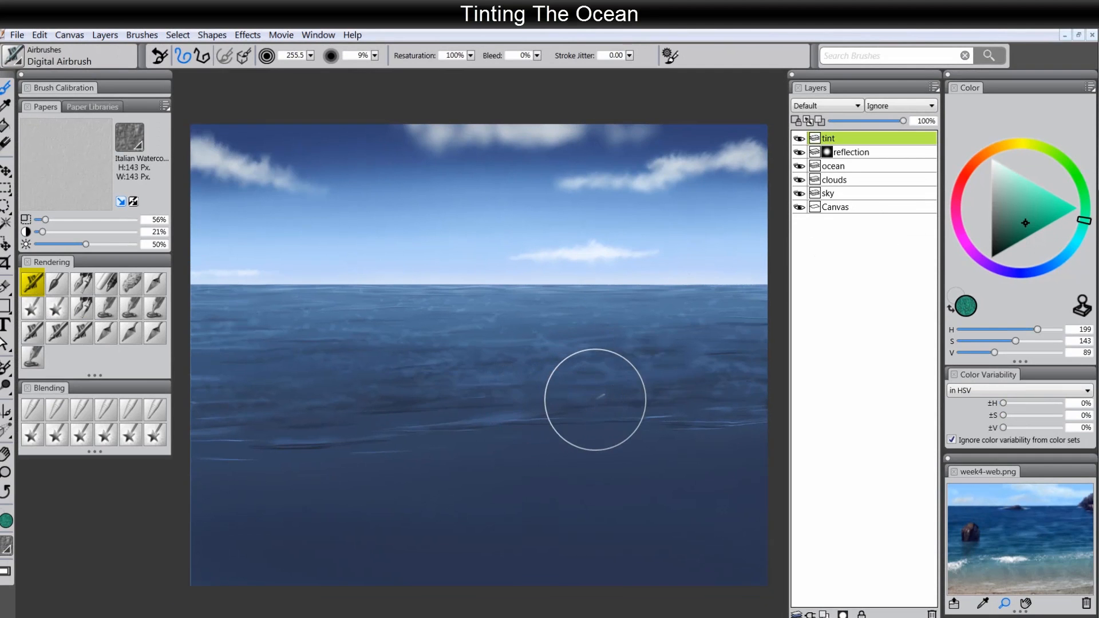
mouse_move(754, 412)
left_mouse_down()
mouse_move(206, 427)
mouse_move(519, 389)
mouse_move(684, 391)
left_mouse_up()
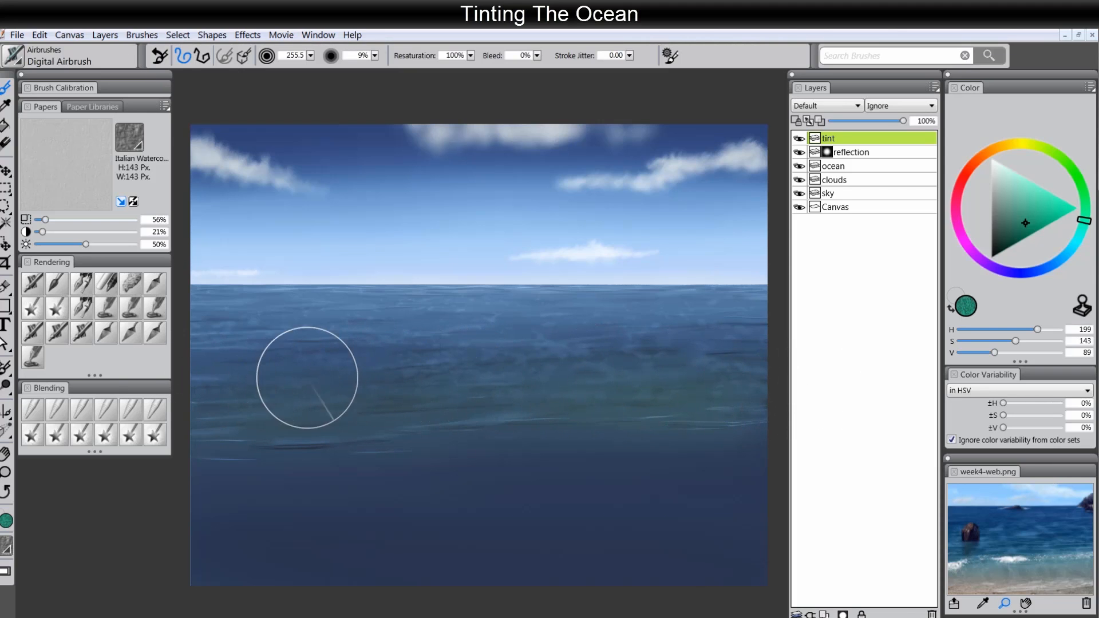
Layer lighter green (H 189, S 137, V 170) and pale mint (H 189, S 187, V 216) airbrush strokes along the nearest waves with progressively smaller brushes
left_click(1023, 193)
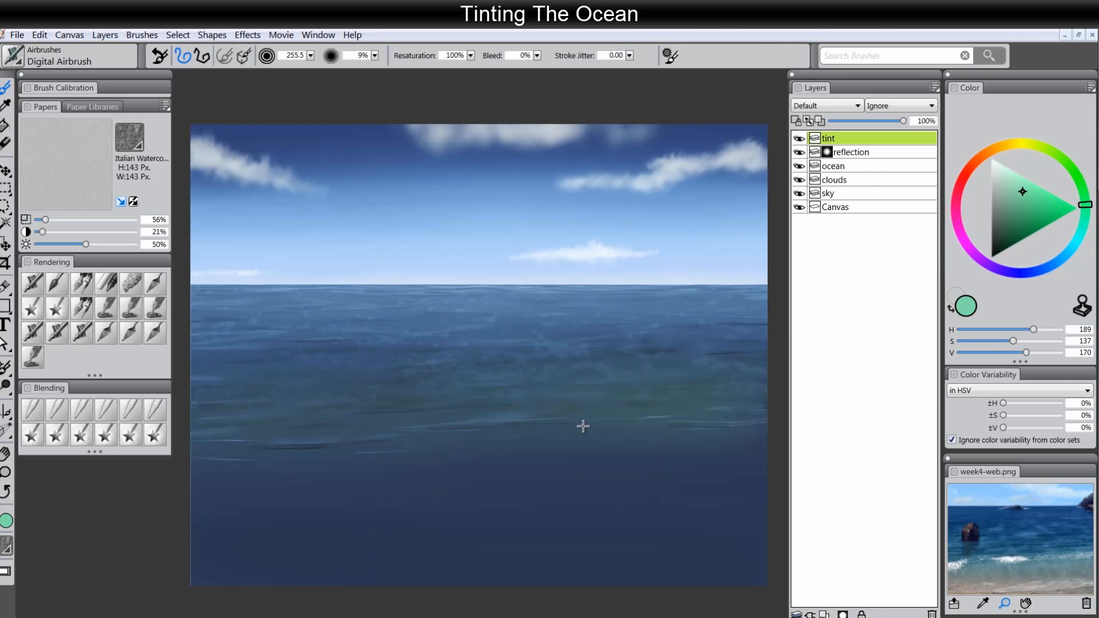
mouse_move(736, 403)
left_mouse_down()
mouse_move(641, 406)
mouse_move(779, 410)
mouse_move(599, 407)
left_mouse_up()
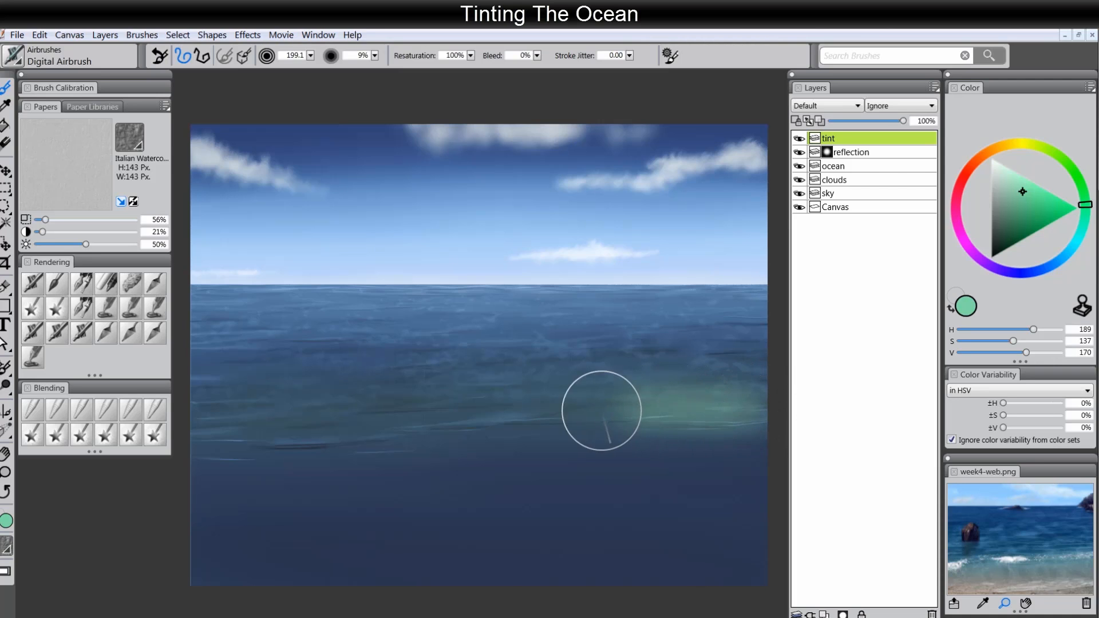
mouse_move(364, 428)
left_mouse_down()
mouse_move(200, 423)
mouse_move(325, 424)
mouse_move(544, 401)
mouse_move(758, 413)
mouse_move(548, 407)
mouse_move(197, 429)
left_mouse_up()
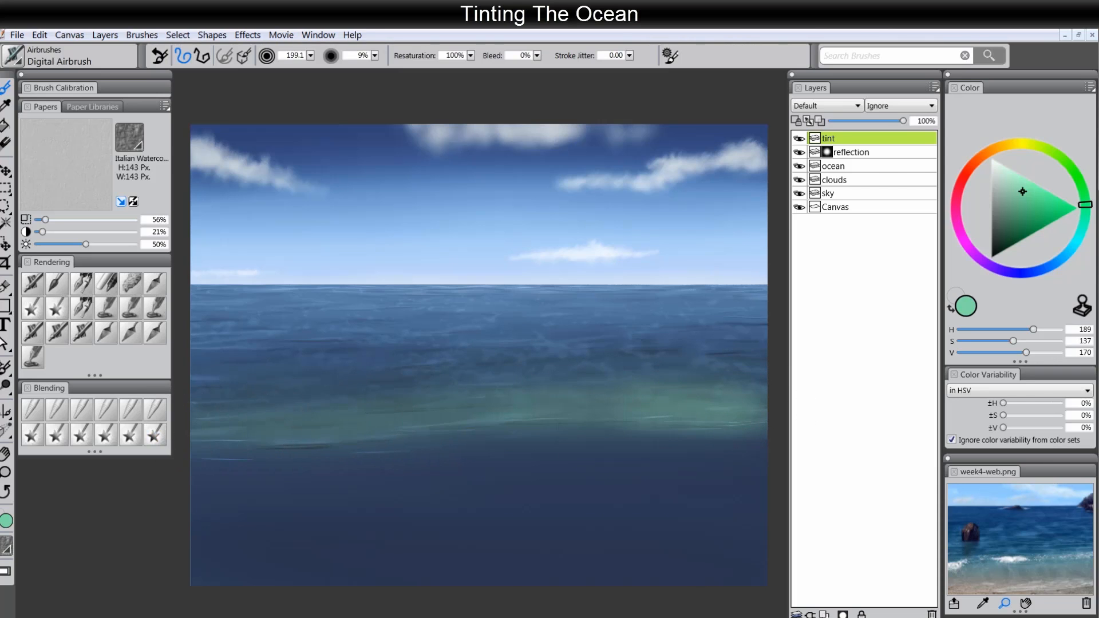
left_click(1012, 175)
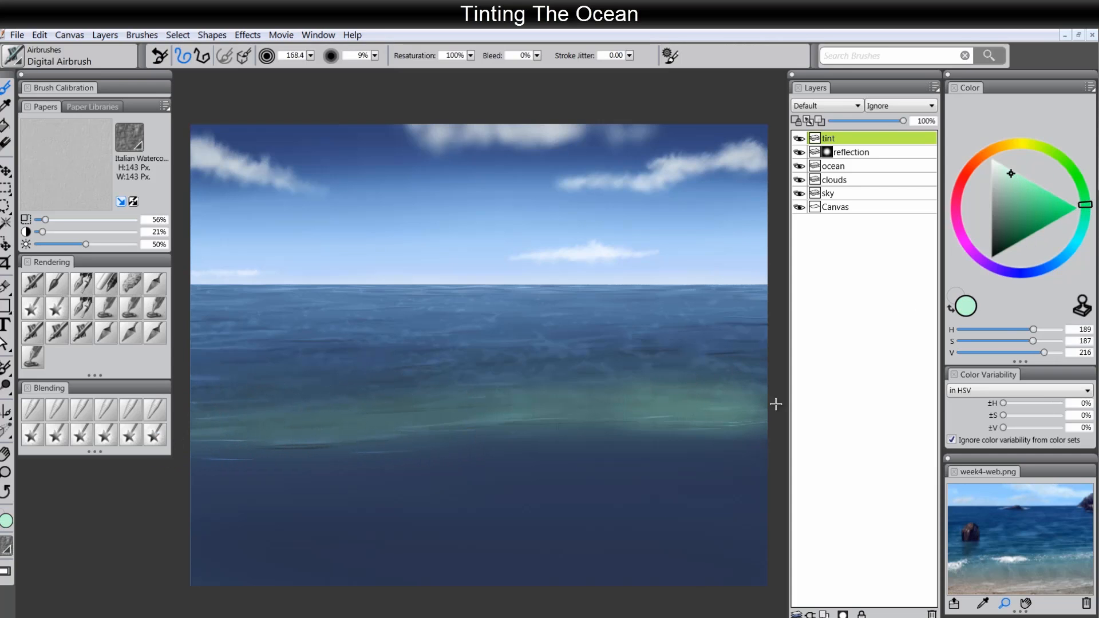
mouse_move(757, 395)
left_mouse_down()
mouse_move(424, 390)
mouse_move(339, 405)
mouse_move(598, 386)
mouse_move(751, 394)
mouse_move(570, 389)
mouse_move(218, 418)
left_mouse_up()
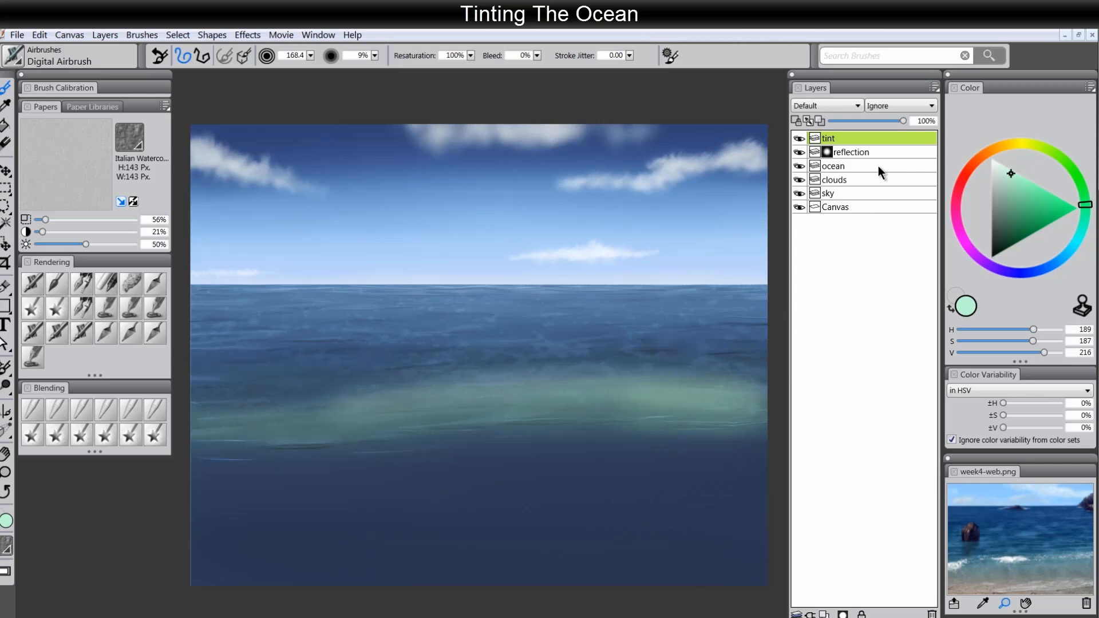
Lower the tint layer's opacity to 77% and airbrush dark teal (H 217, S 206, V 54) over the middle water at size 201.0
left_click_drag(888, 123, 885, 122)
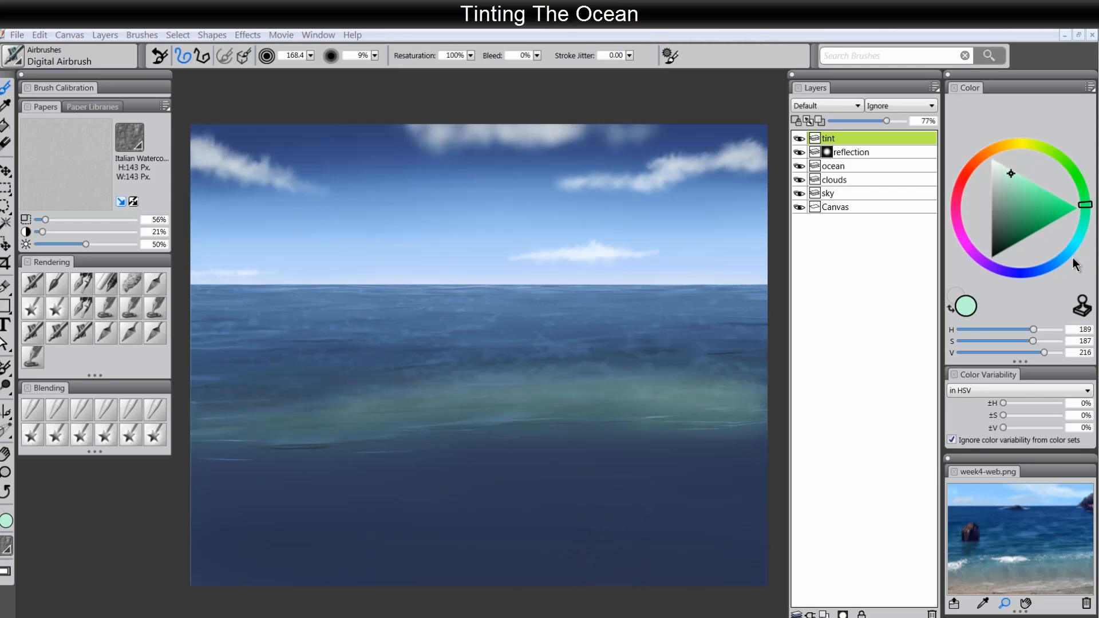
left_click(1080, 240)
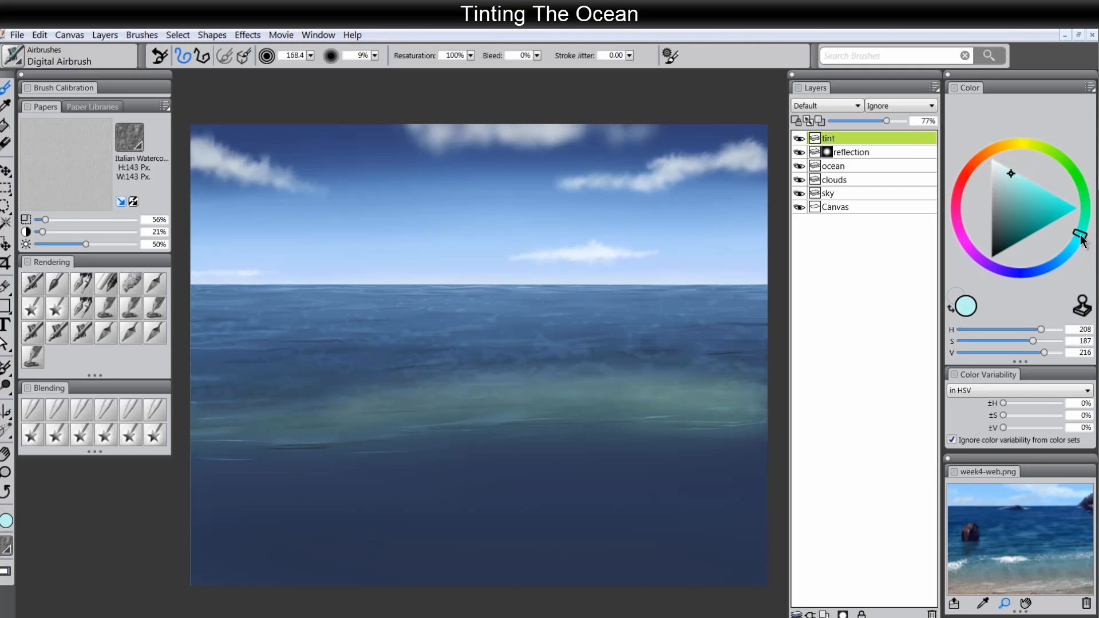
left_click_drag(1035, 232, 1062, 236)
left_click(1078, 244)
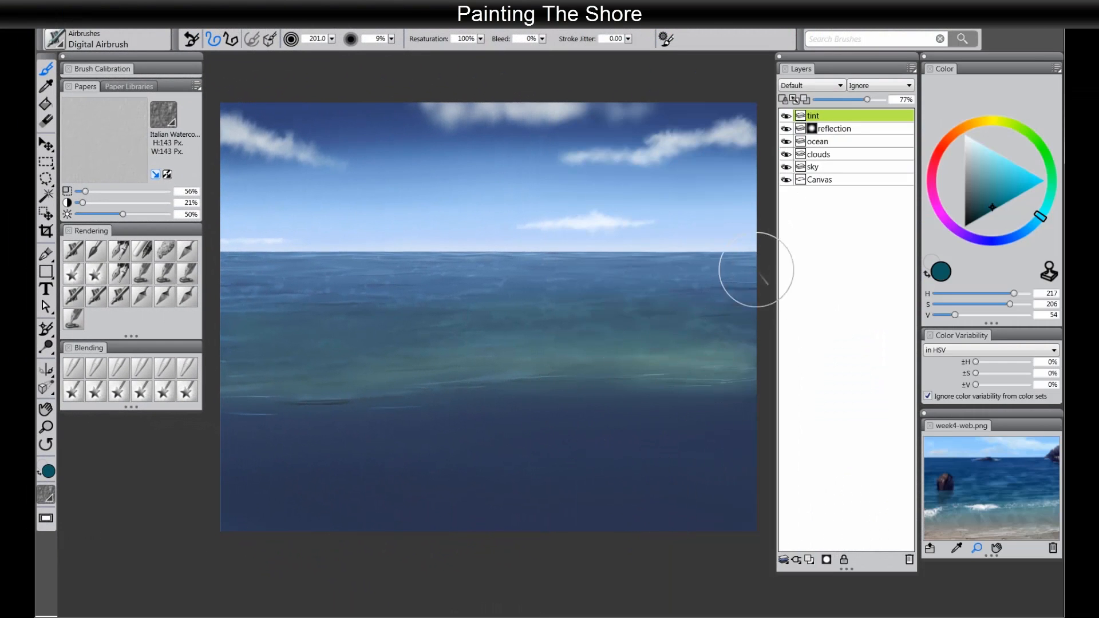
Add a new layer above the tint layer and name it "shore"
left_click(809, 561)
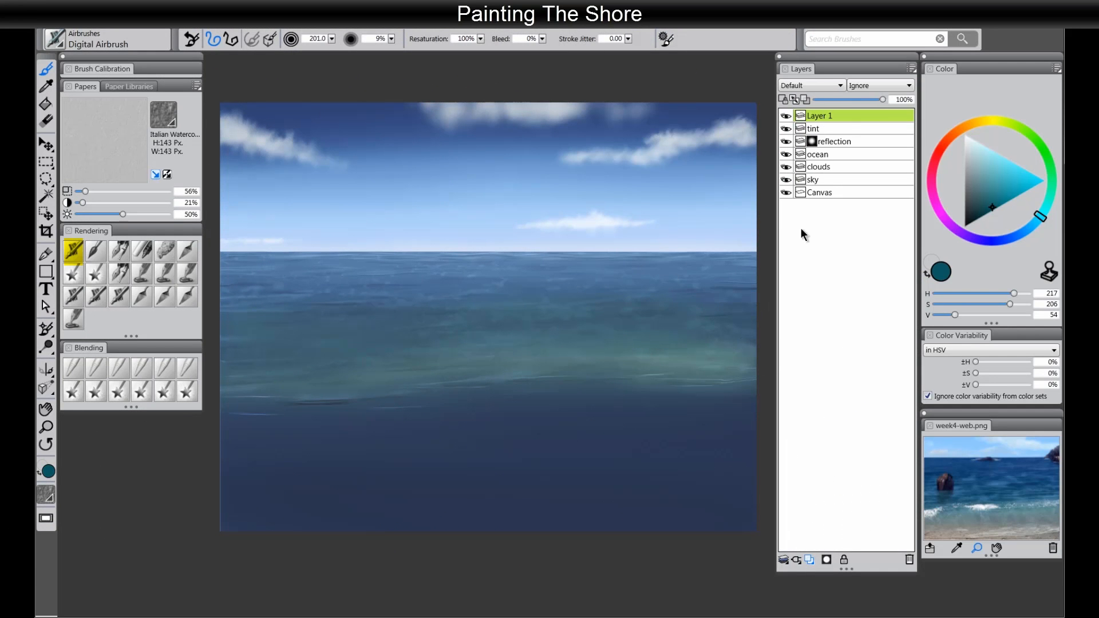
double_click(821, 115)
type("shor")
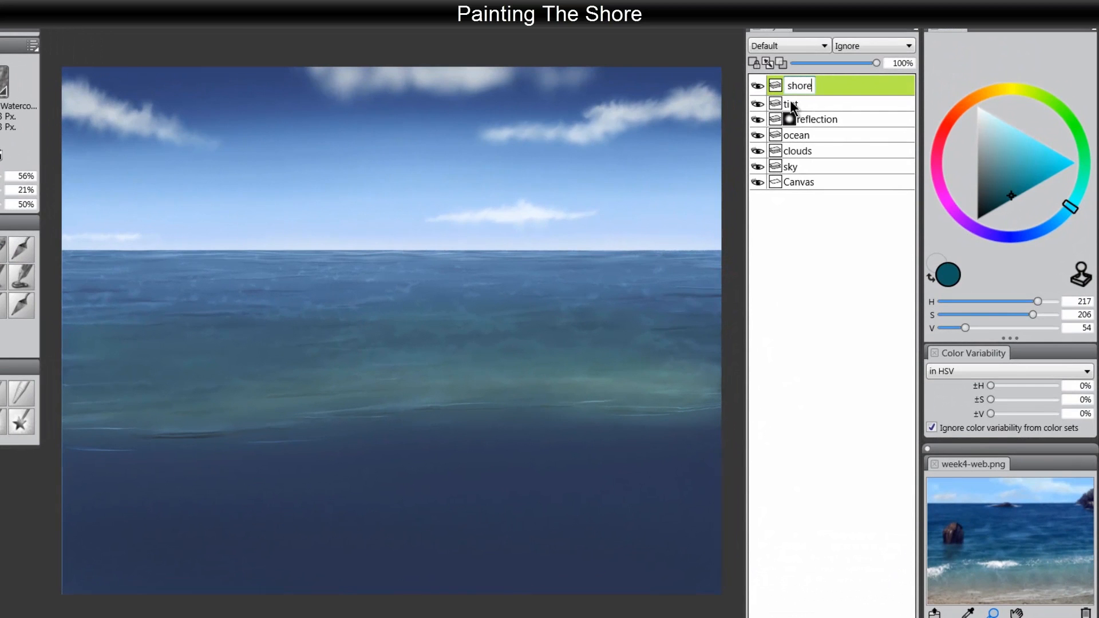
type("e")
key("Return")
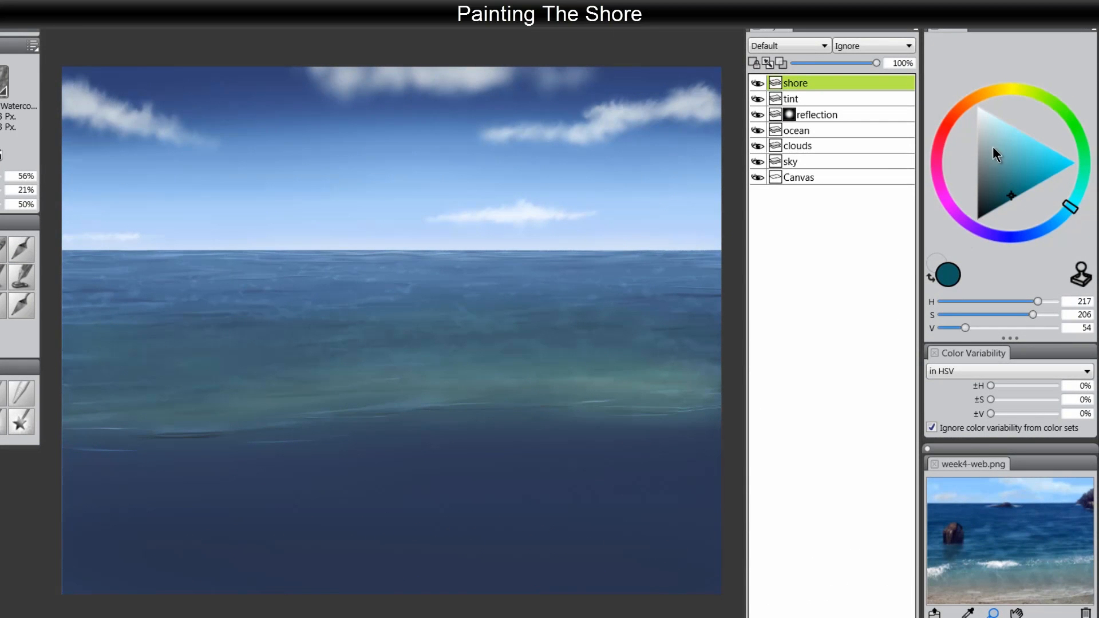
Examine the beach in the reference image and choose a light sand colour with H 111, S 58, V 185
left_click(1017, 614)
left_click_drag(1033, 579, 1032, 541)
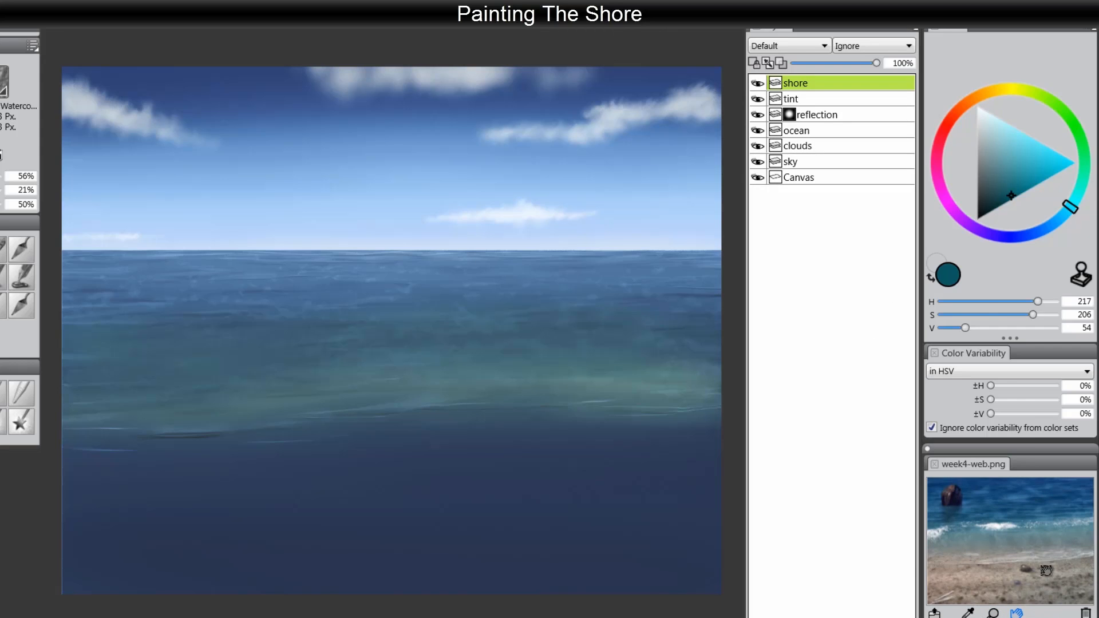
left_click_drag(973, 104, 977, 88)
left_click_drag(994, 143, 993, 141)
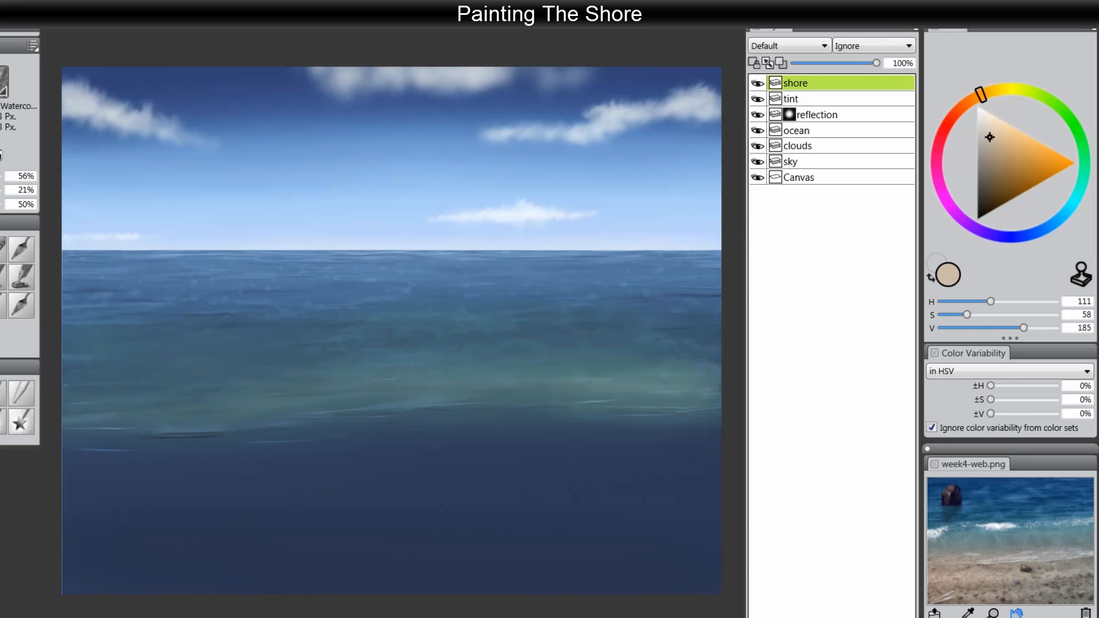
key("Tab")
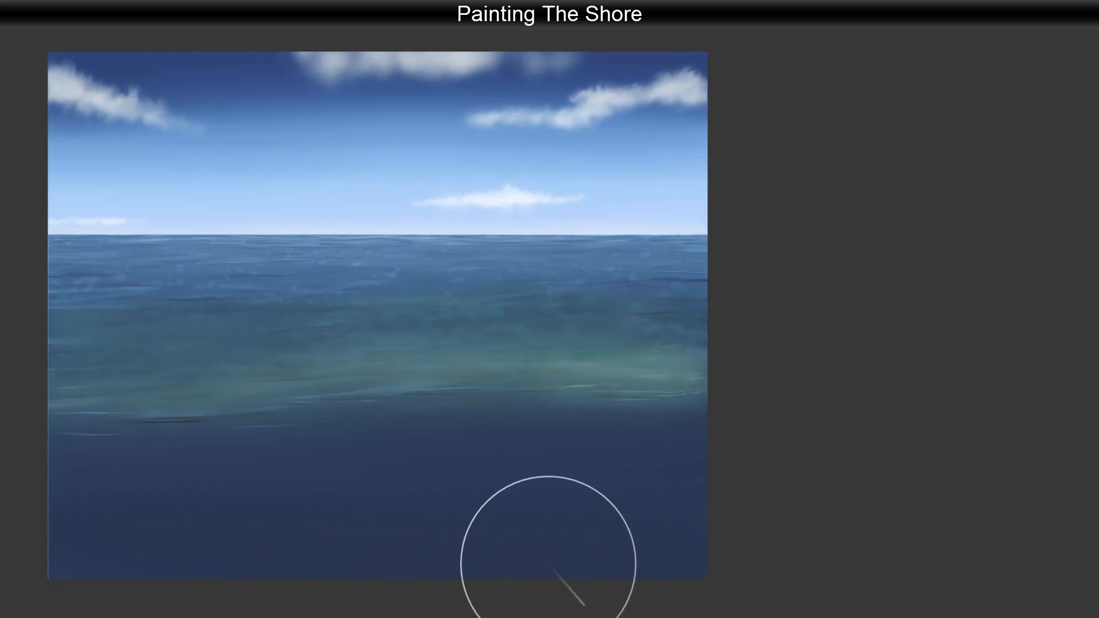
key("Tab")
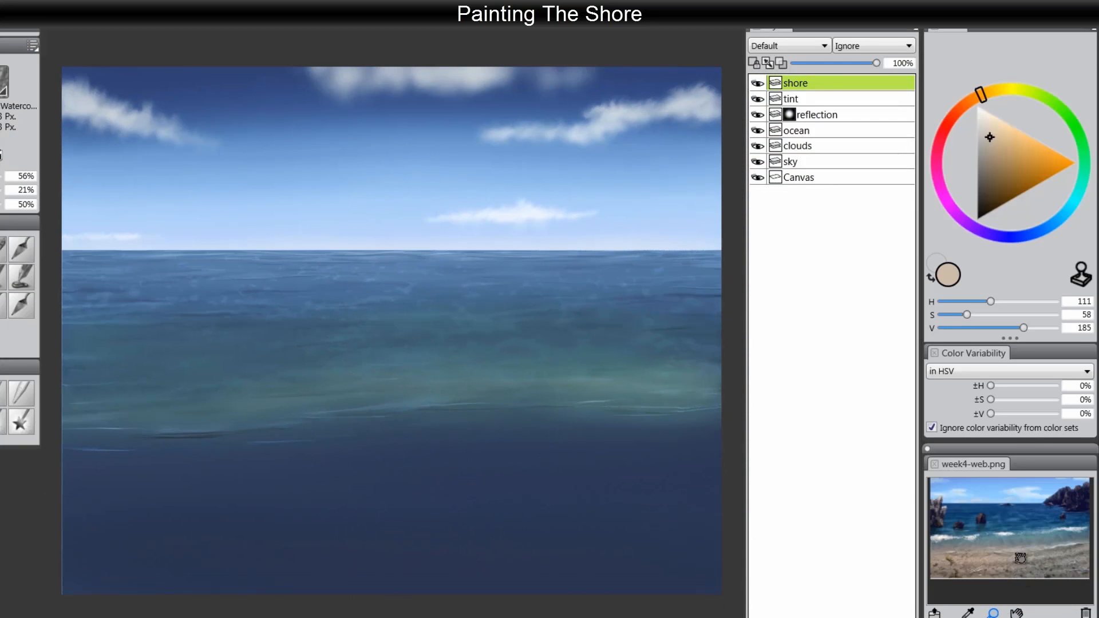
scroll(1020, 557, "up", 3)
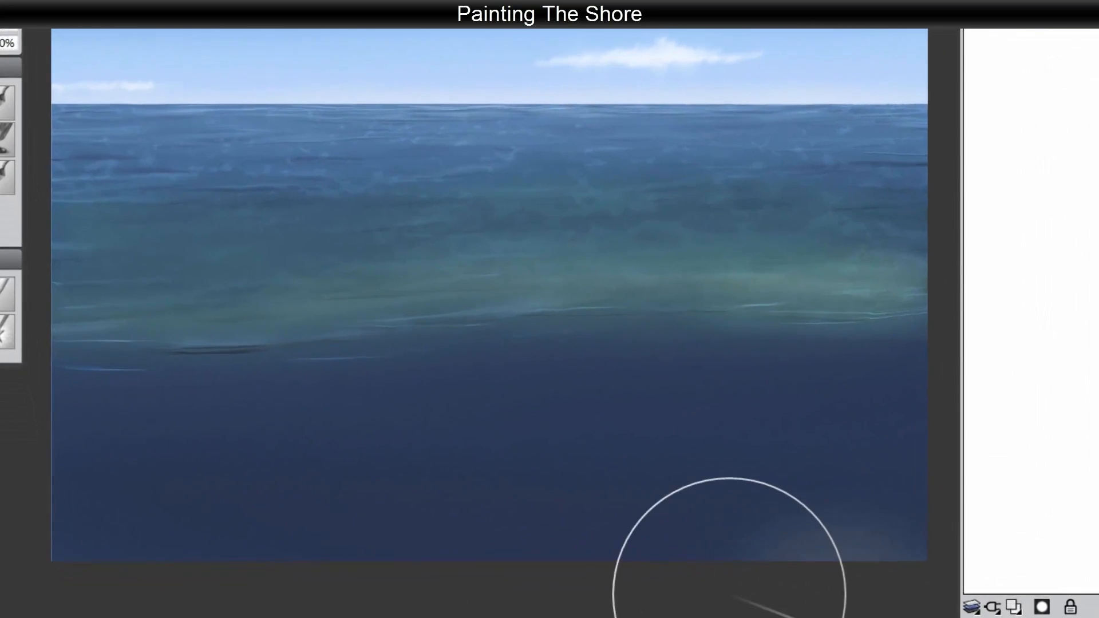
Airbrush the sand colour across the dark foreground, from the canvas's lower edge up to the nearest waves
mouse_move(729, 594)
left_mouse_down()
mouse_move(48, 545)
mouse_move(491, 532)
left_mouse_up()
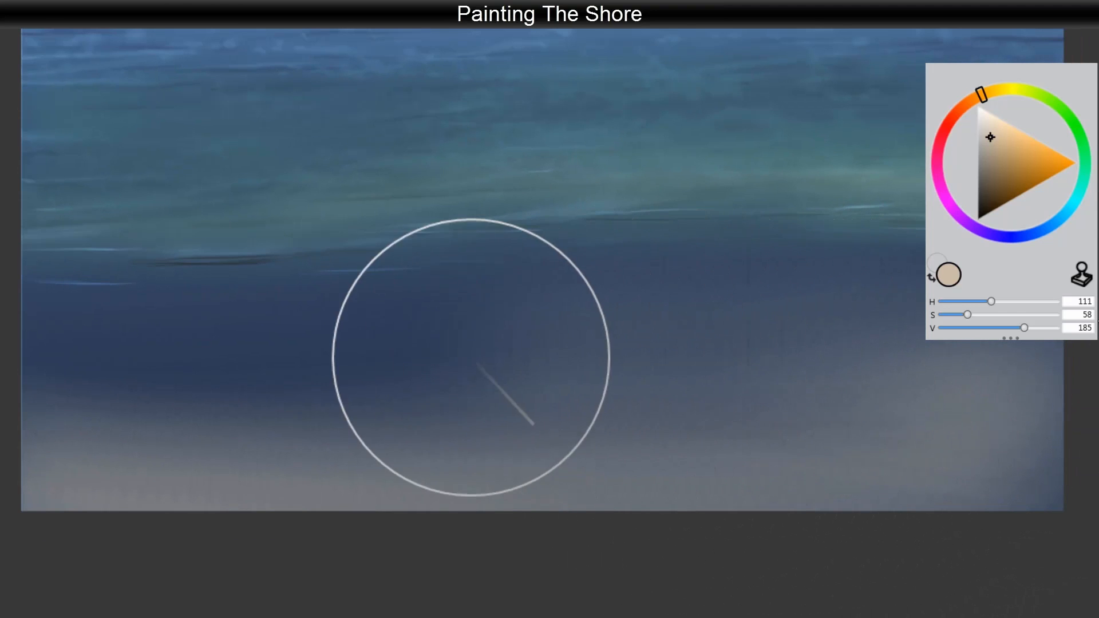
mouse_move(470, 357)
left_mouse_down()
mouse_move(74, 333)
mouse_move(265, 393)
mouse_move(82, 336)
mouse_move(1, 328)
mouse_move(102, 369)
mouse_move(317, 383)
mouse_move(41, 390)
mouse_move(69, 405)
mouse_move(73, 481)
mouse_move(235, 517)
mouse_move(794, 508)
mouse_move(1092, 481)
mouse_move(1050, 448)
mouse_move(776, 406)
mouse_move(630, 393)
mouse_move(434, 400)
left_mouse_up()
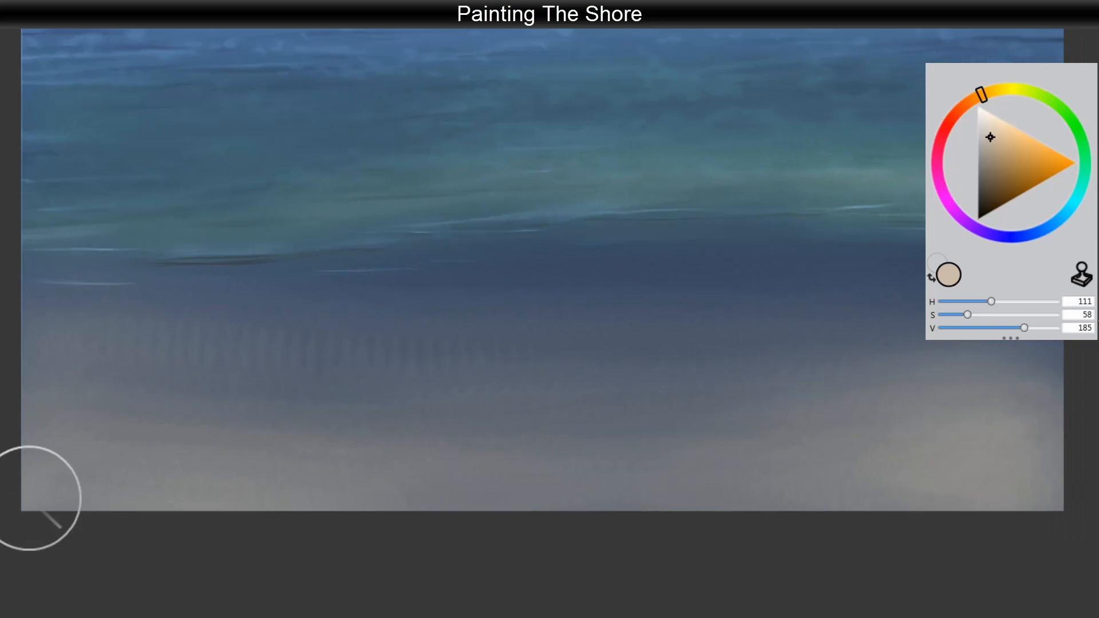
mouse_move(32, 498)
left_mouse_down()
mouse_move(591, 507)
mouse_move(1079, 484)
mouse_move(429, 481)
mouse_move(0, 443)
mouse_move(512, 449)
mouse_move(1096, 423)
mouse_move(12, 395)
mouse_move(660, 390)
mouse_move(1040, 358)
mouse_move(327, 353)
mouse_move(179, 329)
mouse_move(954, 332)
mouse_move(741, 304)
mouse_move(54, 331)
mouse_move(483, 304)
mouse_move(973, 298)
left_mouse_up()
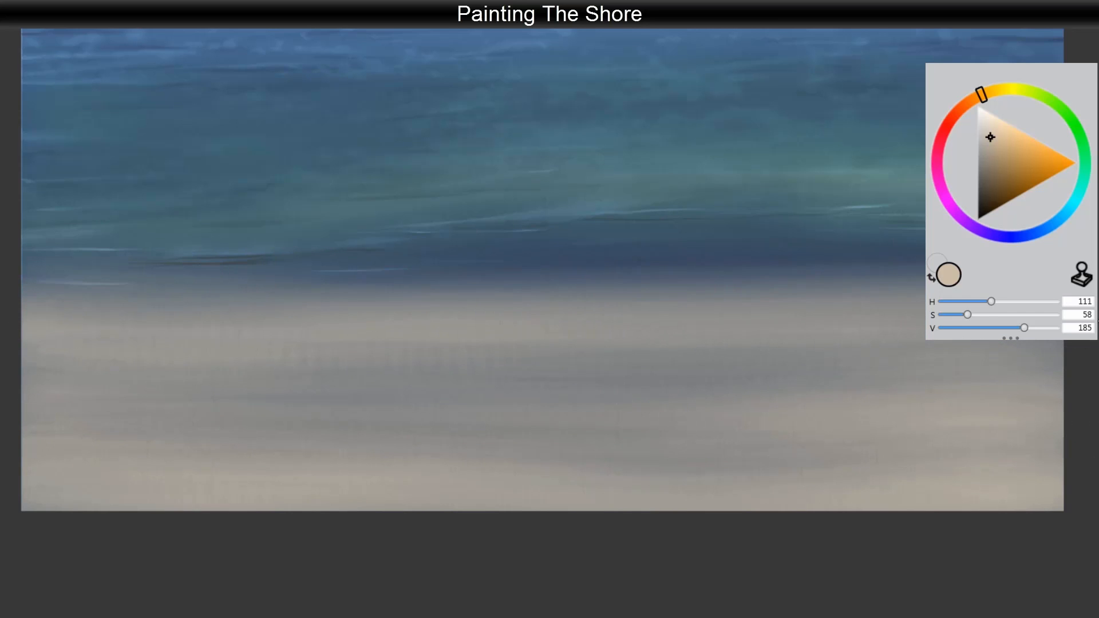
mouse_move(945, 260)
left_mouse_down()
mouse_move(520, 260)
mouse_move(44, 282)
mouse_move(794, 260)
left_mouse_up()
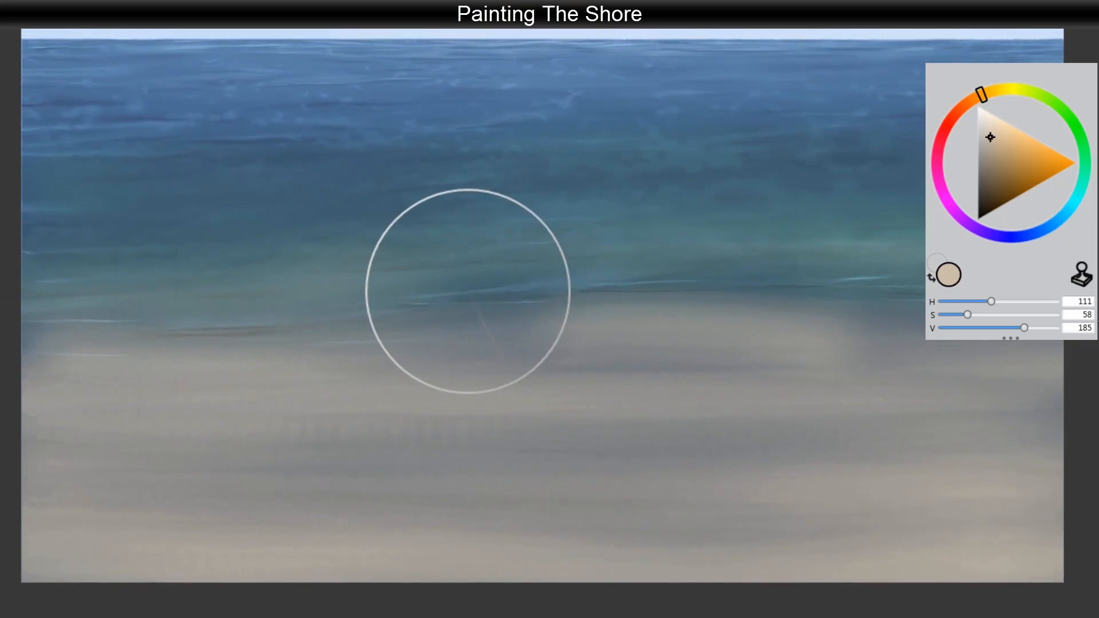
mouse_move(468, 291)
left_mouse_down()
mouse_move(659, 330)
mouse_move(980, 362)
mouse_move(800, 356)
left_mouse_up()
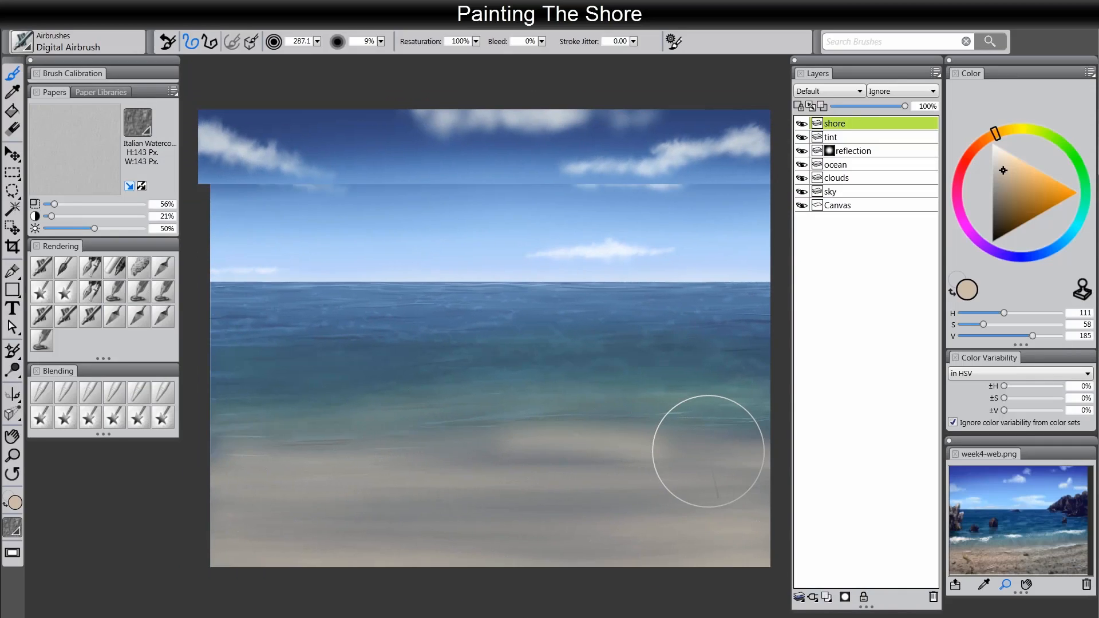
Paint wet sand along the water's edge in a darker brown (H 106, S 33, V 116), reducing the airbrush to size 186.2
left_click_drag(1006, 193, 1002, 197)
left_click(988, 135)
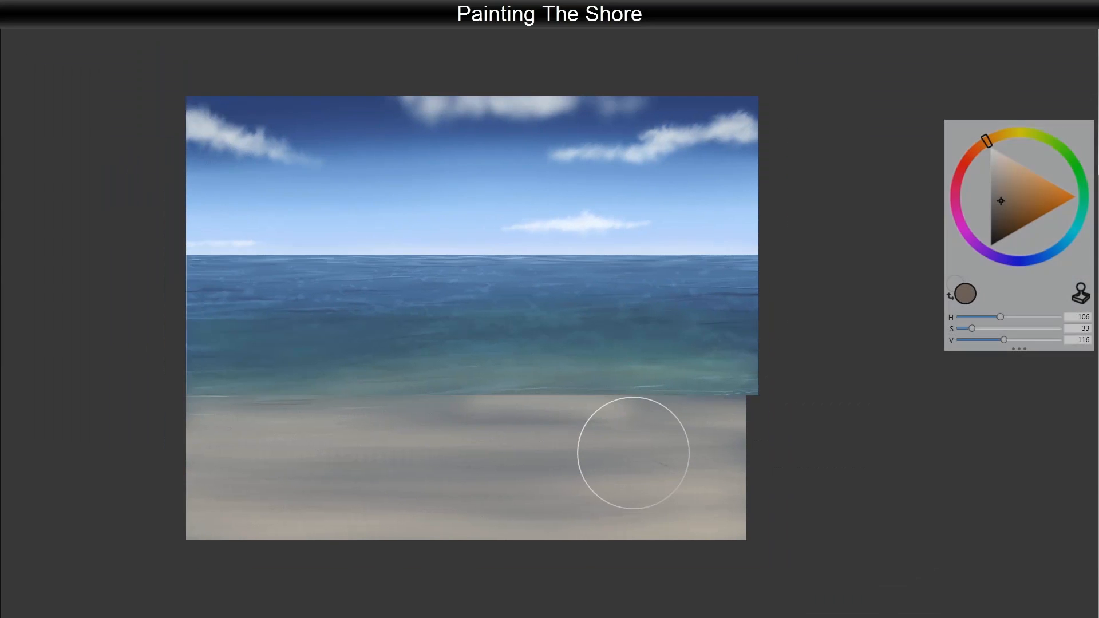
left_click_drag(567, 402, 647, 409)
mouse_move(408, 405)
left_mouse_down()
mouse_move(499, 401)
mouse_move(255, 410)
mouse_move(197, 401)
mouse_move(351, 412)
mouse_move(216, 416)
mouse_move(320, 434)
mouse_move(722, 409)
mouse_move(195, 436)
mouse_move(619, 441)
left_mouse_up()
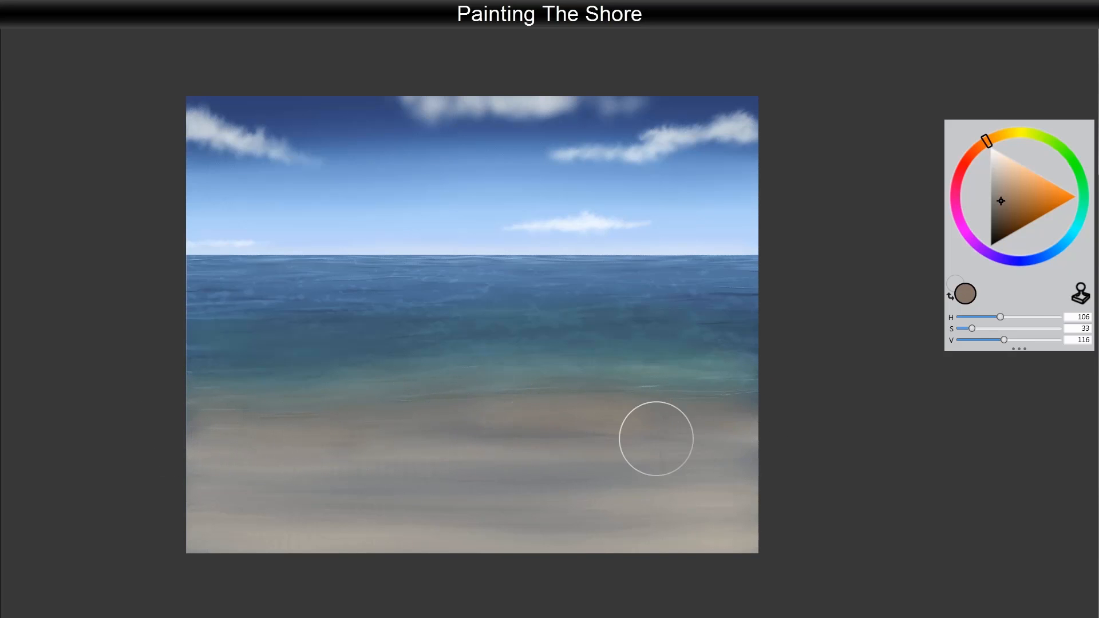
key("Tab")
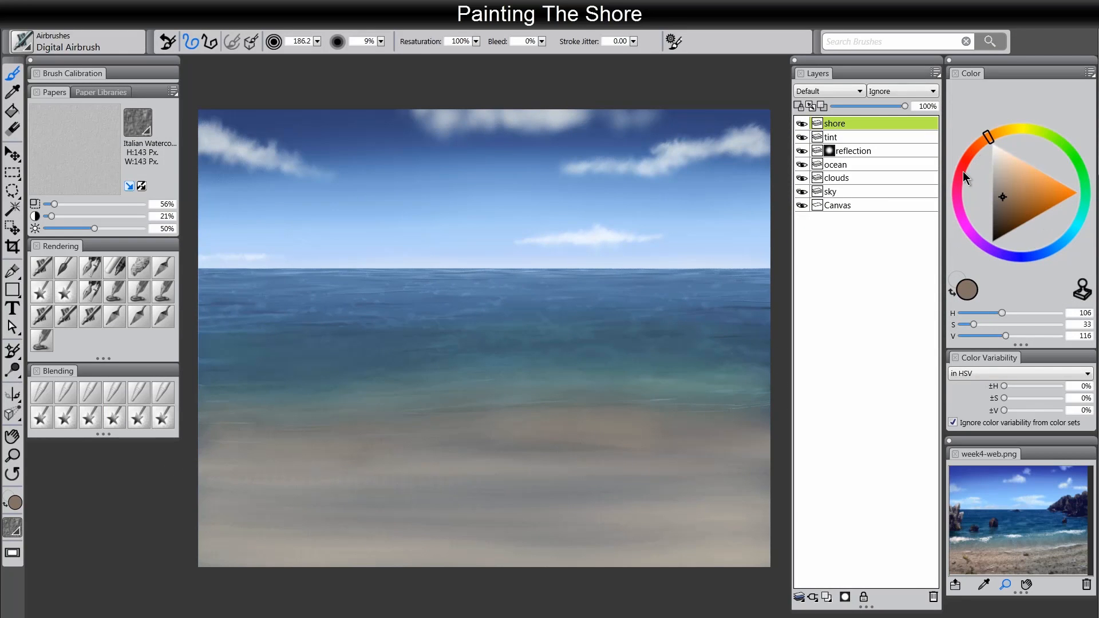
Darken the wet sand along the shoreline with a muted reddish brown (H 78, S 19, V 102) at size 186.2
left_click(963, 171)
left_click(1000, 206)
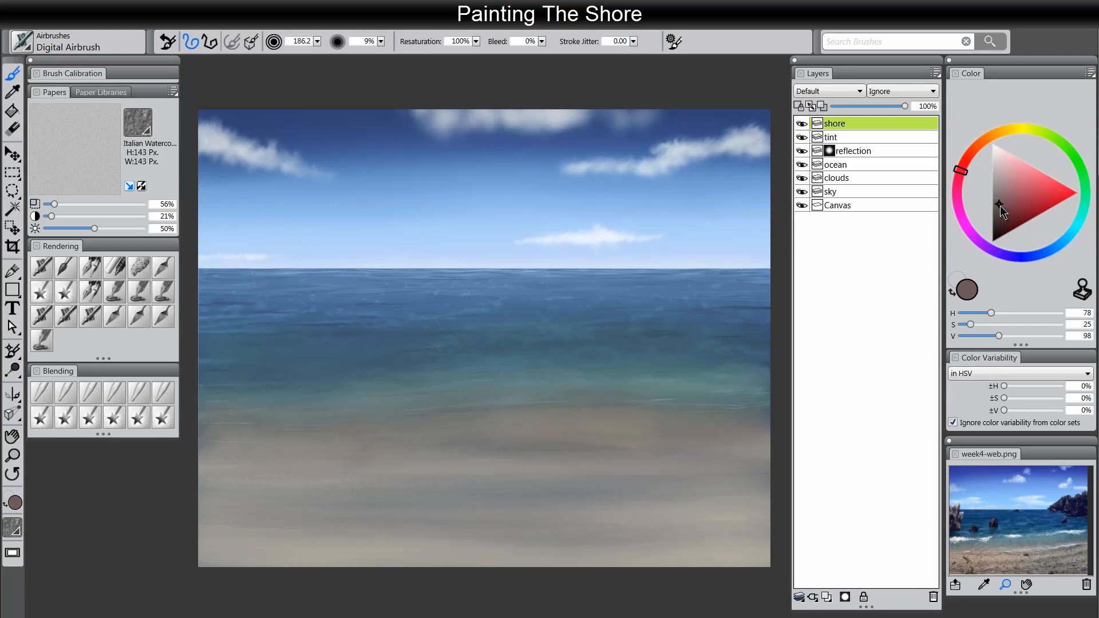
left_click(999, 204)
key("Tab")
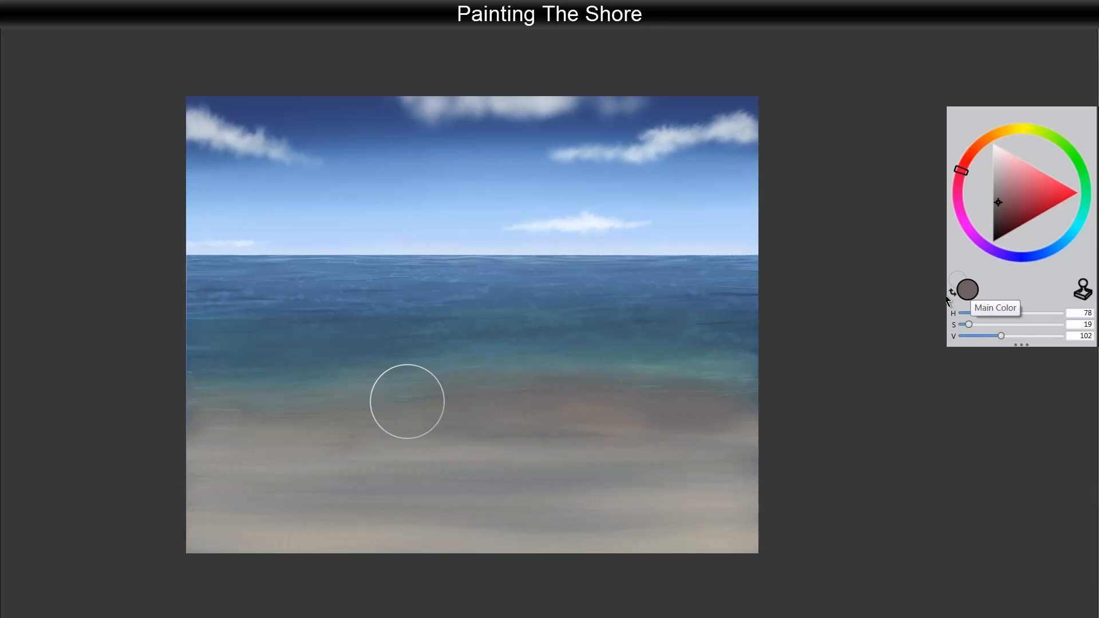
key("Tab")
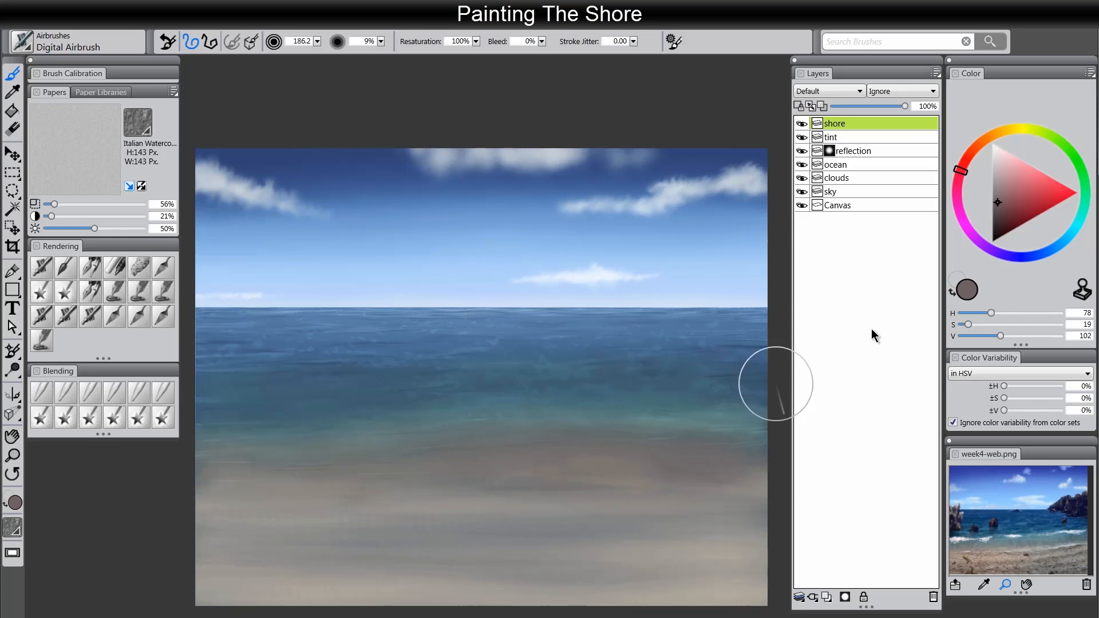
Paint thin horizontal streaks of light sand (H 115, S 71, V 197) across the beach with the Digital Airbrush at size 73.1
left_click(591, 508, "alt")
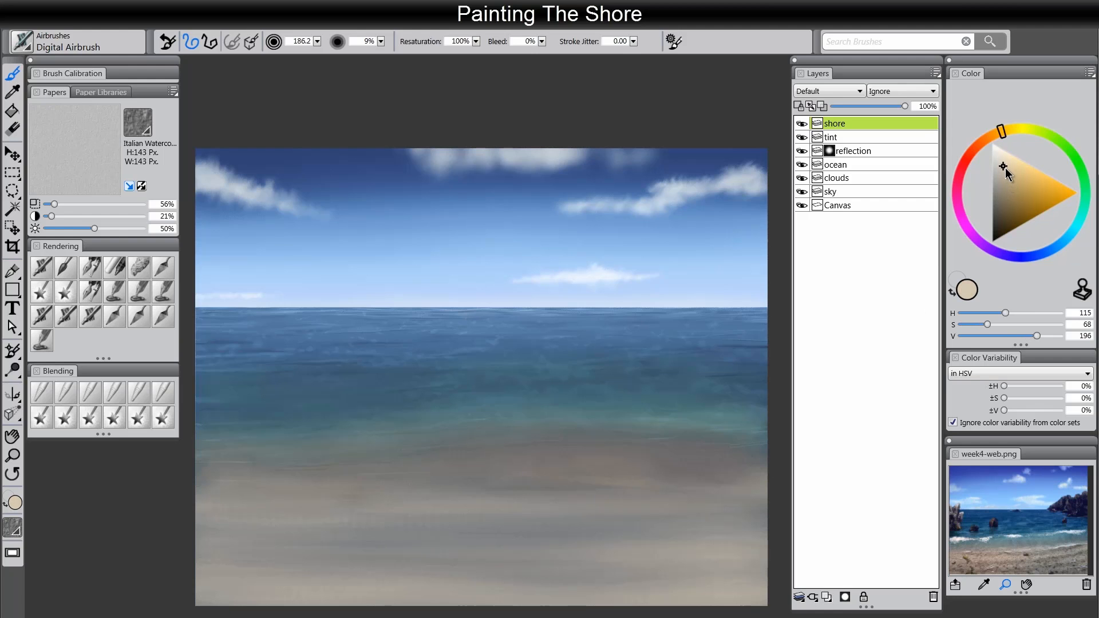
key("Tab")
key("Tab")
mouse_move(743, 492)
left_mouse_down()
mouse_move(360, 501)
mouse_move(181, 486)
mouse_move(374, 505)
mouse_move(730, 478)
mouse_move(324, 477)
left_mouse_up()
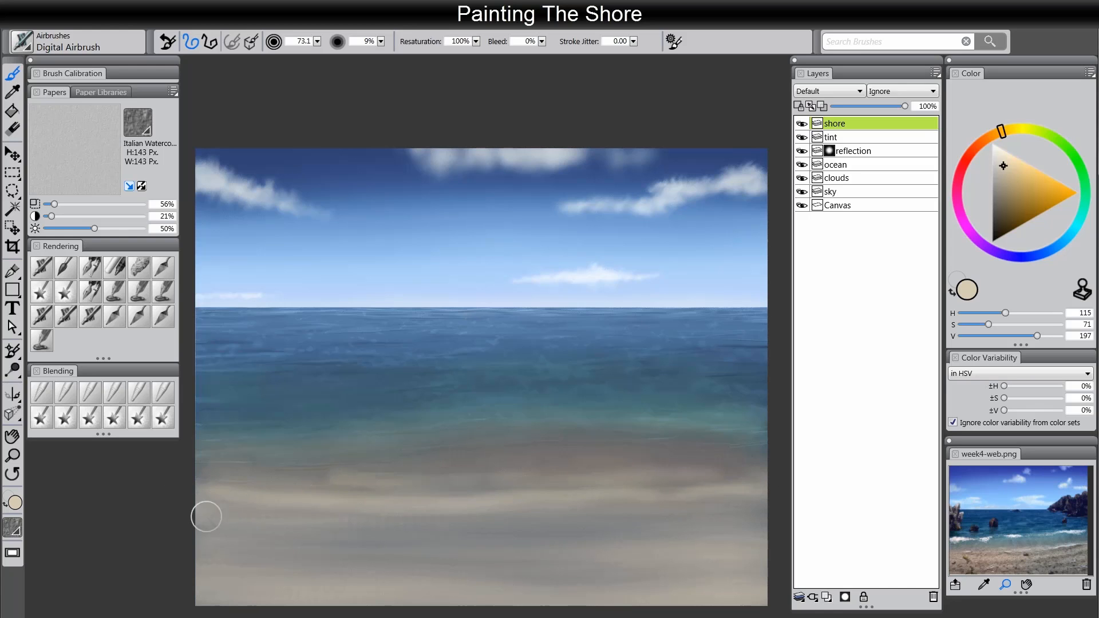
mouse_move(206, 517)
left_mouse_down()
mouse_move(338, 534)
mouse_move(529, 534)
mouse_move(763, 517)
left_mouse_up()
mouse_move(601, 555)
left_mouse_down()
mouse_move(468, 567)
mouse_move(187, 548)
mouse_move(183, 572)
mouse_move(484, 585)
mouse_move(774, 563)
mouse_move(747, 581)
mouse_move(598, 599)
mouse_move(204, 613)
left_mouse_up()
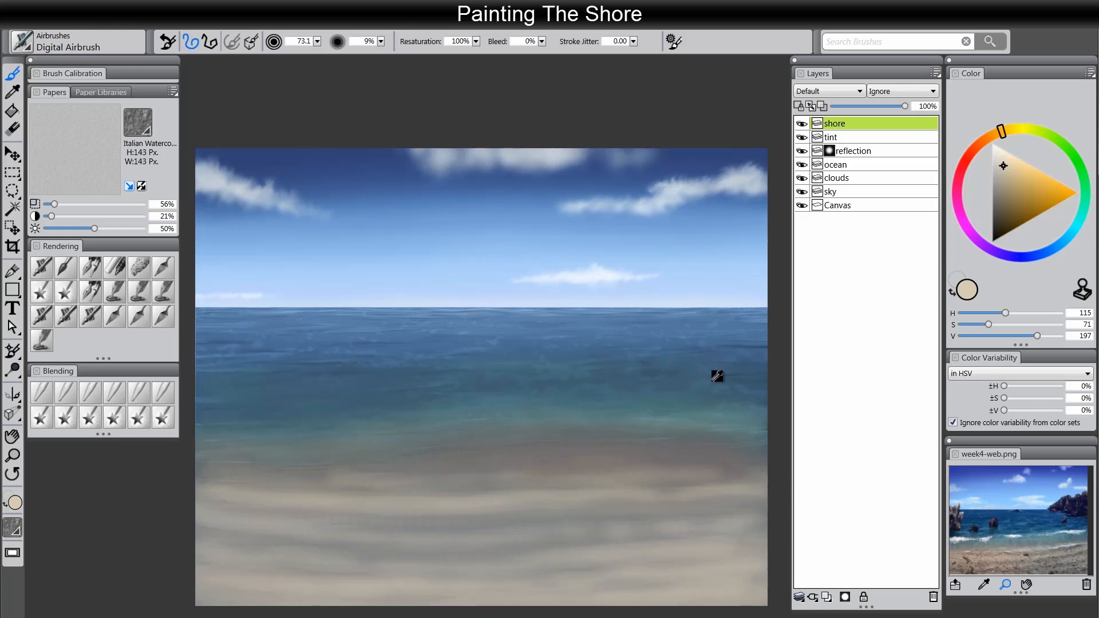
Paint soft dark grey streaks (H 170, S 7, V 80) between the light sand bands with the Digital Airbrush at size 73.1
left_click(623, 447, "alt")
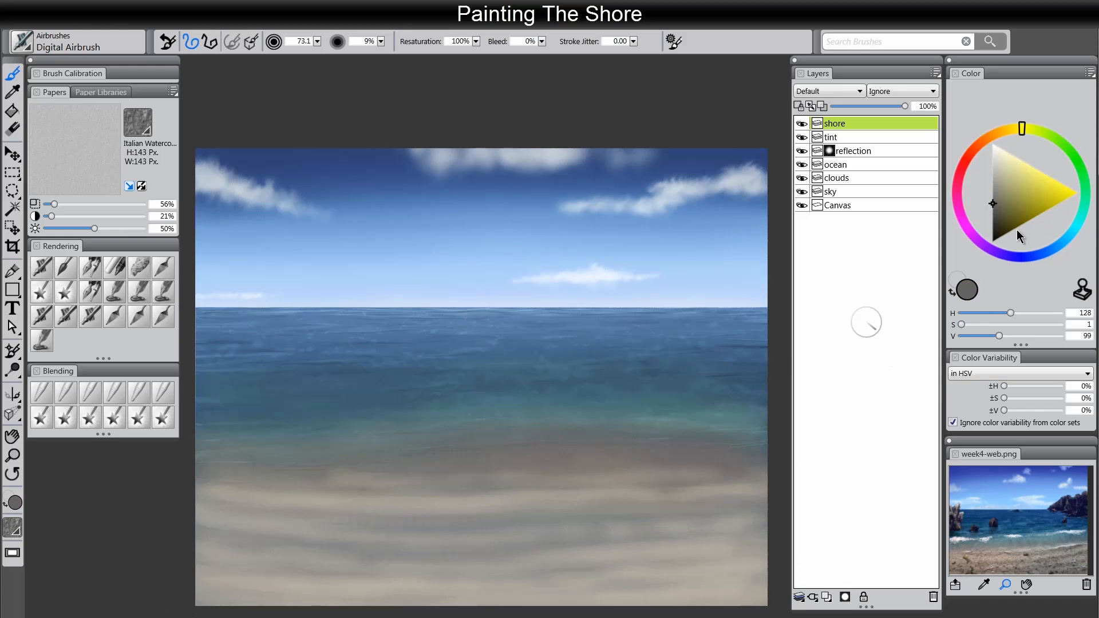
left_click(652, 444, "alt")
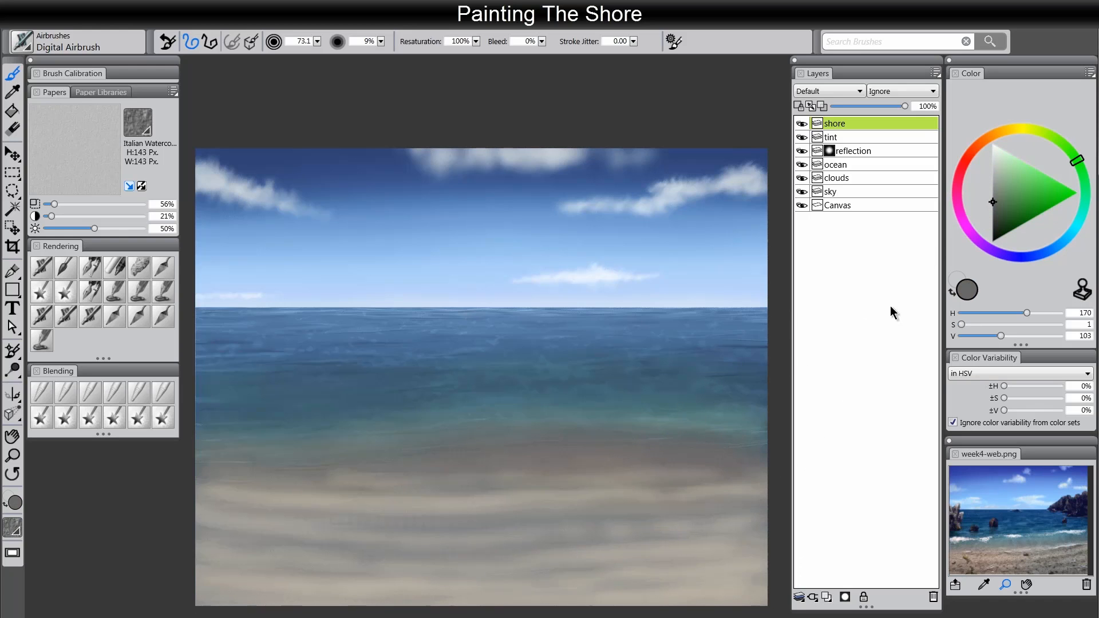
left_click(994, 211)
key("Tab")
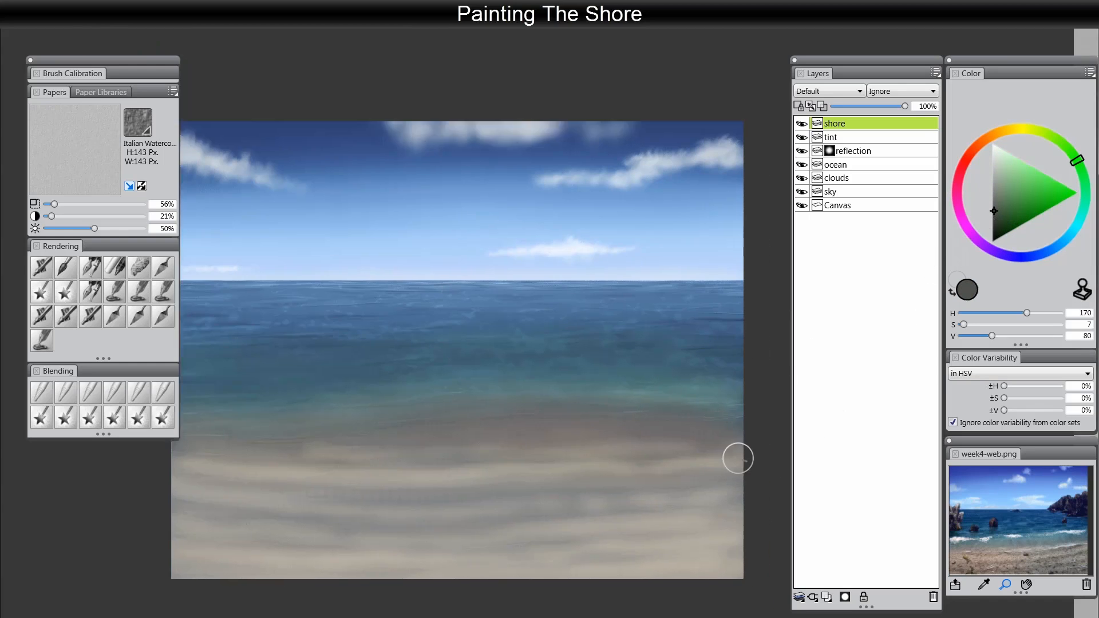
mouse_move(327, 591)
left_mouse_down()
mouse_move(690, 579)
mouse_move(756, 560)
mouse_move(732, 549)
mouse_move(486, 562)
mouse_move(239, 553)
mouse_move(170, 527)
mouse_move(393, 541)
mouse_move(663, 522)
mouse_move(767, 496)
mouse_move(337, 501)
left_mouse_up()
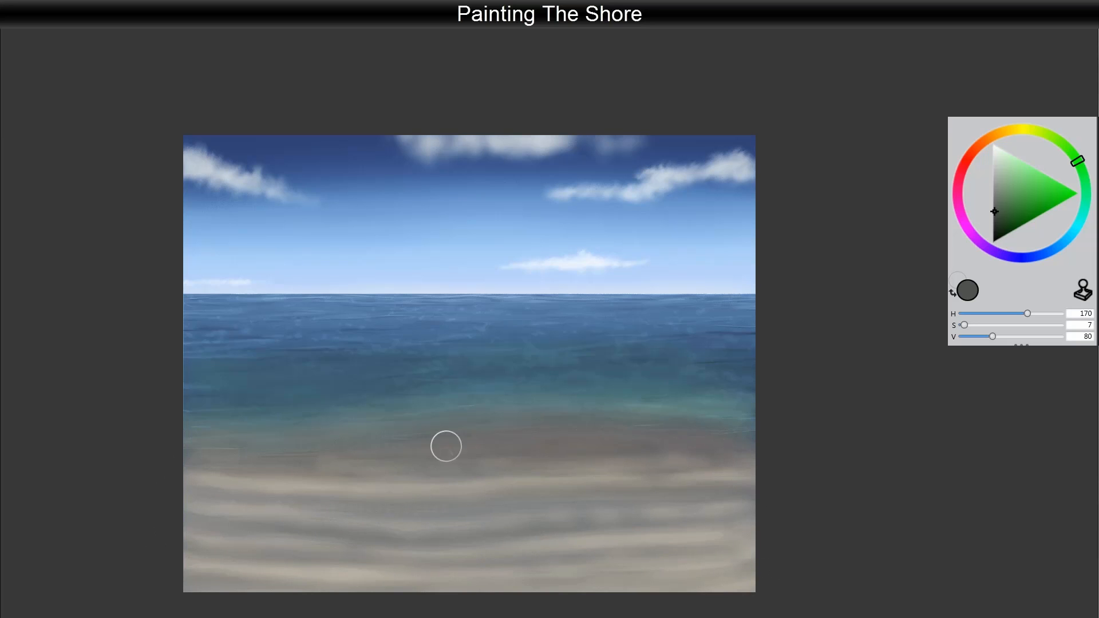
key("Tab")
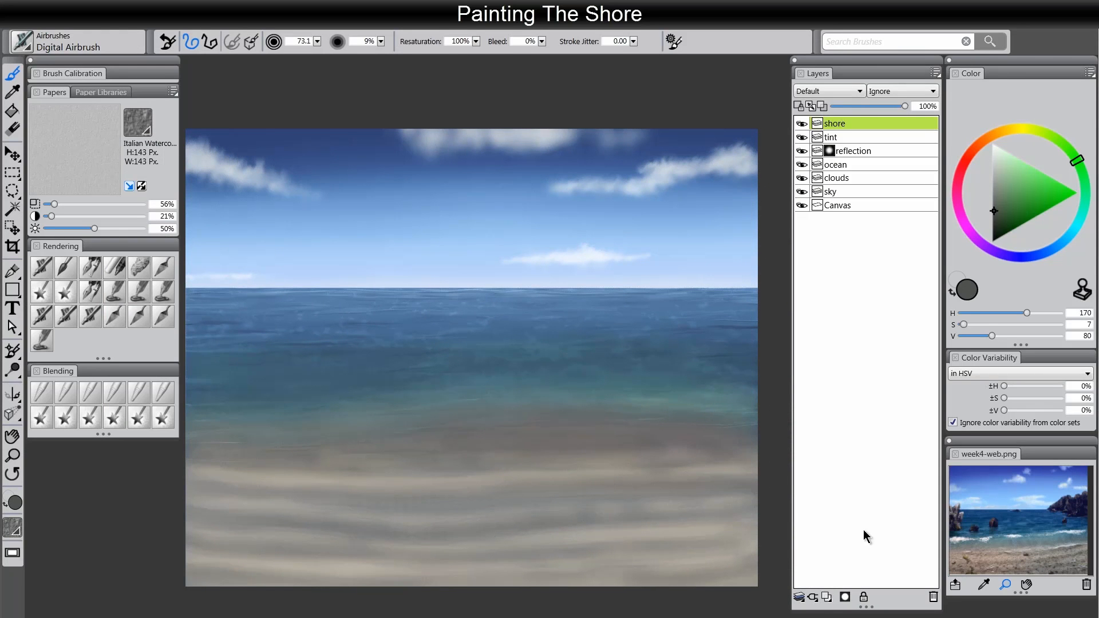
Add a new layer named shore-texture above the shore layer and set its blend mode to Multiply
left_click(826, 597)
double_click(832, 121)
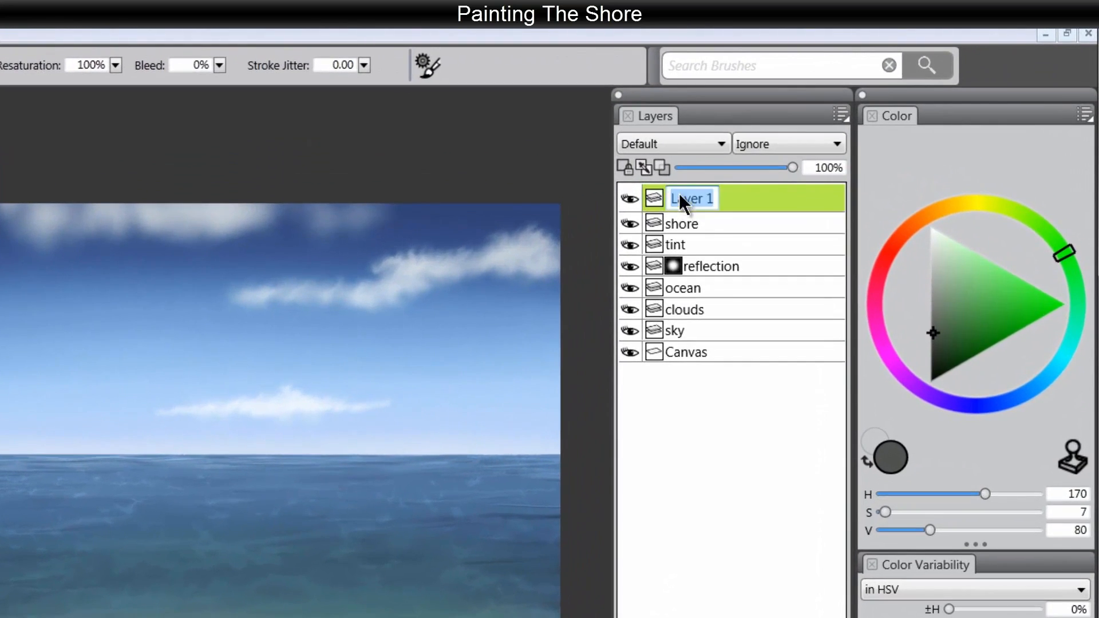
type("sa")
key("BackSpace")
type("hore-texture")
key("Return")
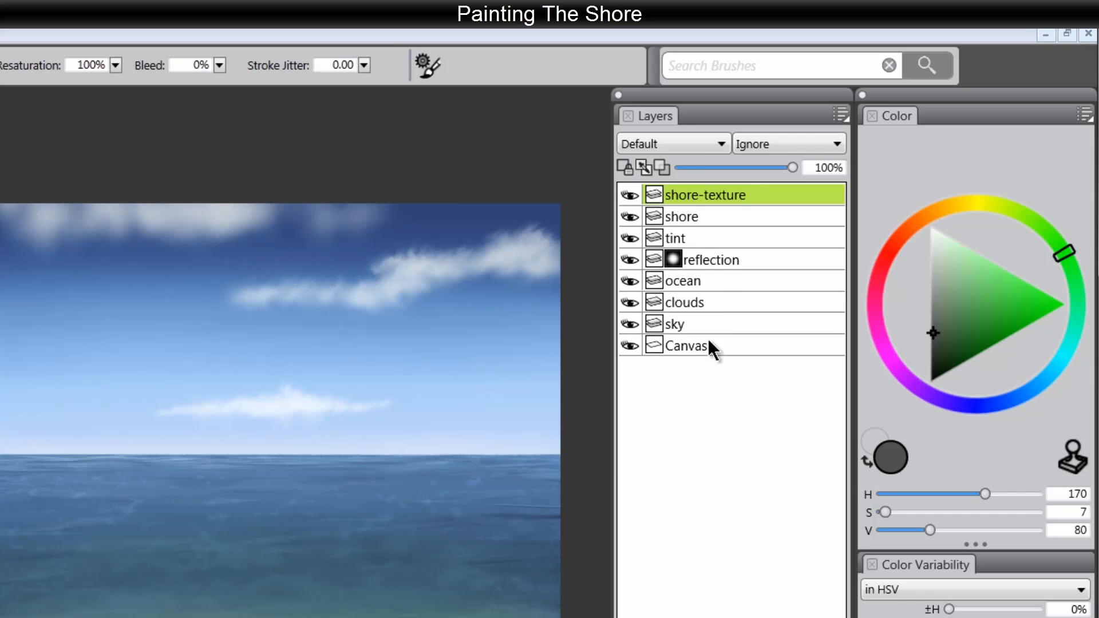
left_click(683, 146)
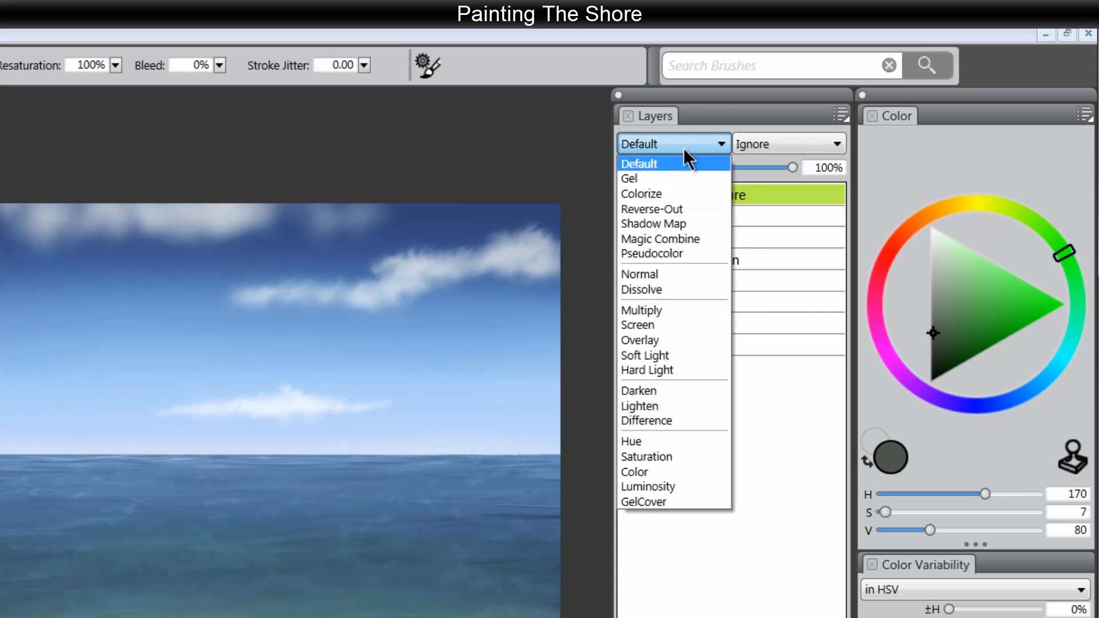
left_click(660, 308)
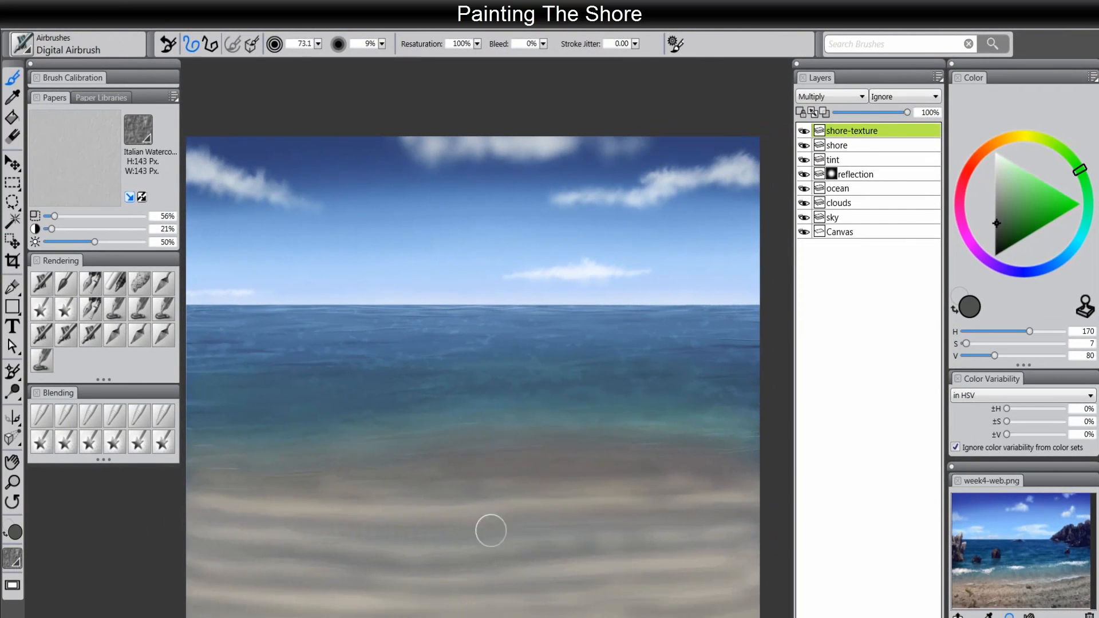
Stipple dark brown speckles (H 101, S 33, V 83) across the whole beach with the Sponge, enlarging the brush up to 471.5
left_click(136, 283)
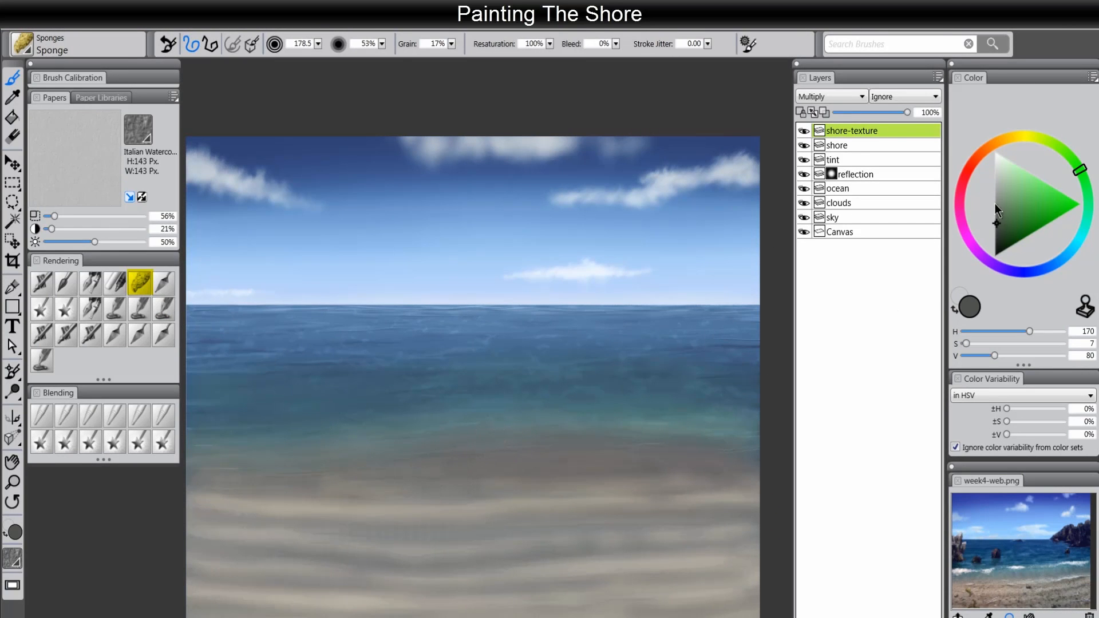
left_click(990, 155)
left_click_drag(1005, 234, 1007, 222)
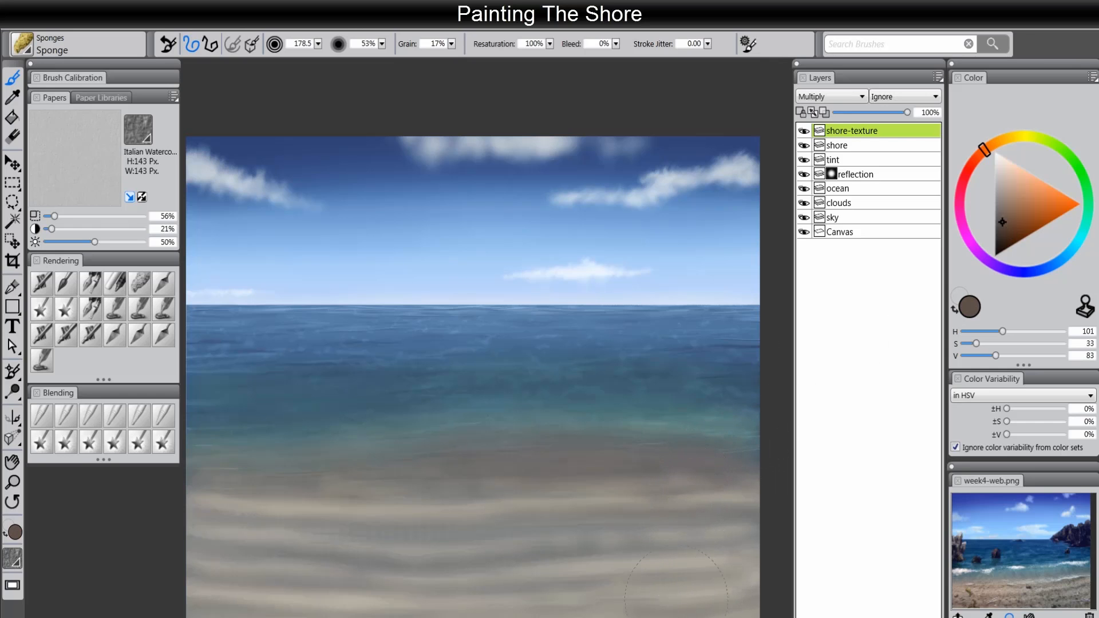
mouse_move(717, 617)
left_mouse_down()
mouse_move(145, 611)
mouse_move(398, 586)
mouse_move(743, 589)
mouse_move(664, 592)
left_mouse_up()
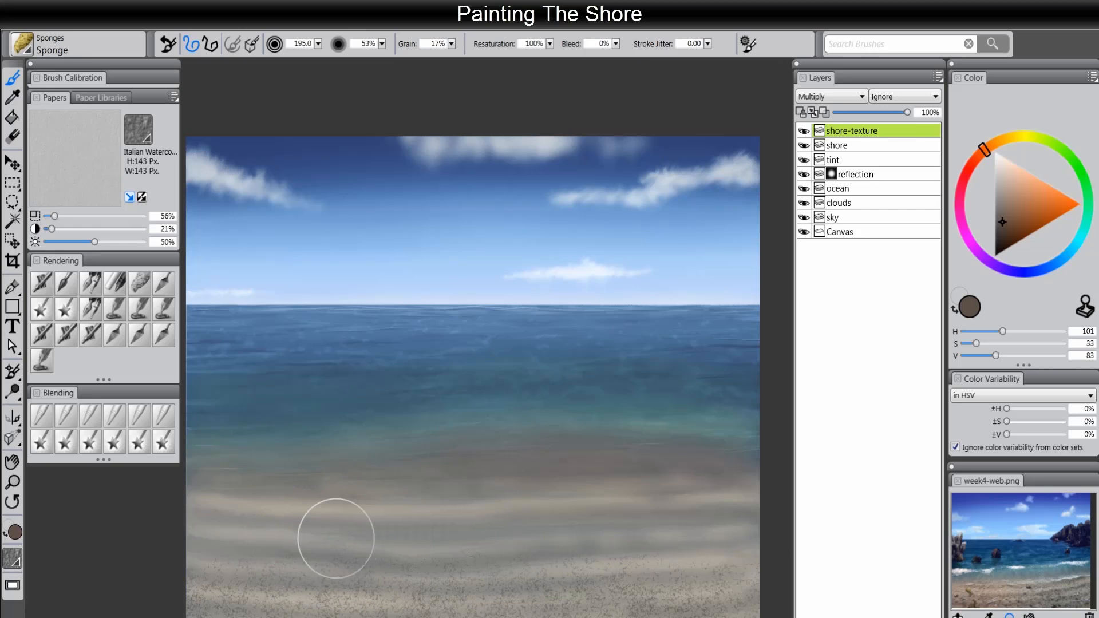
mouse_move(336, 537)
left_mouse_down()
mouse_move(774, 538)
mouse_move(599, 522)
mouse_move(204, 519)
mouse_move(337, 481)
left_mouse_up()
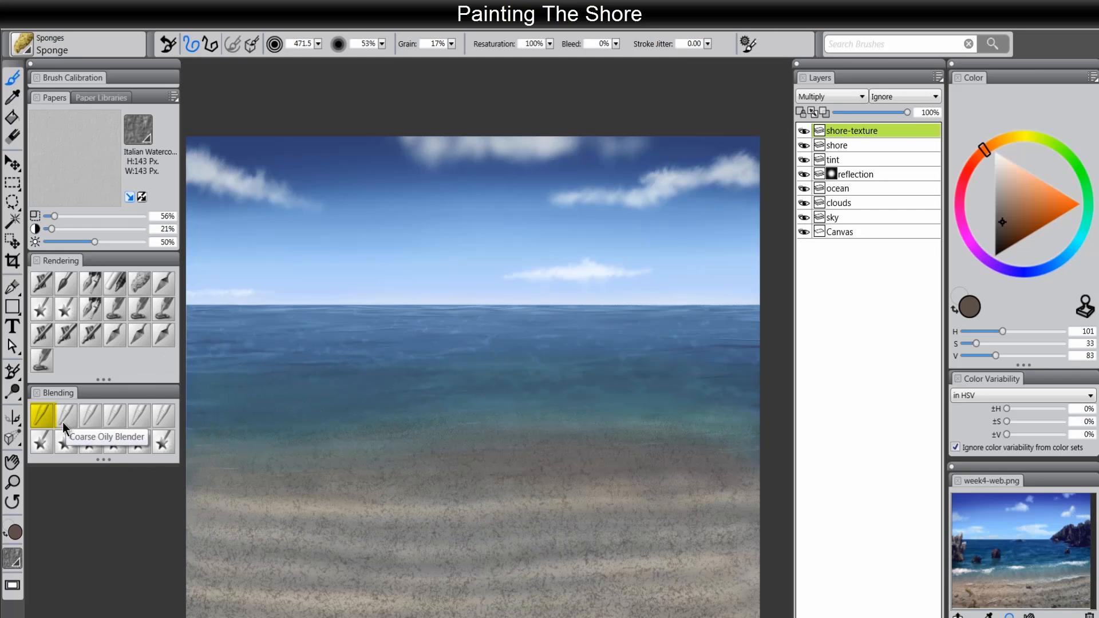
Soften the sponge speckles with the Diffuse Blur blender at size 138.3 and lower the shore-texture layer's opacity to 42%
left_click(37, 420)
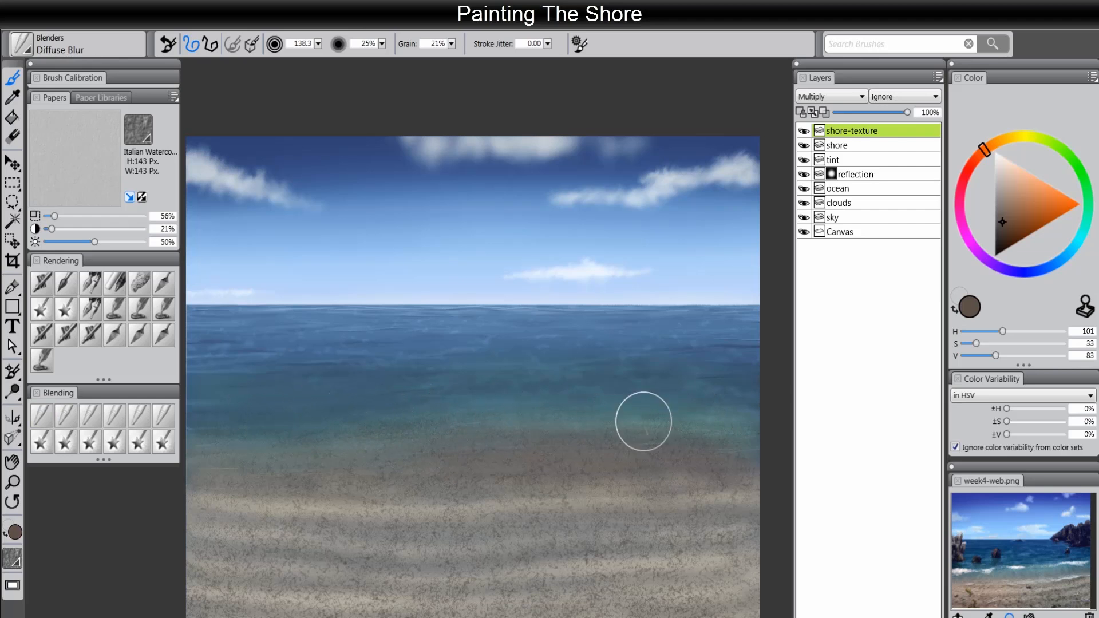
key("Tab")
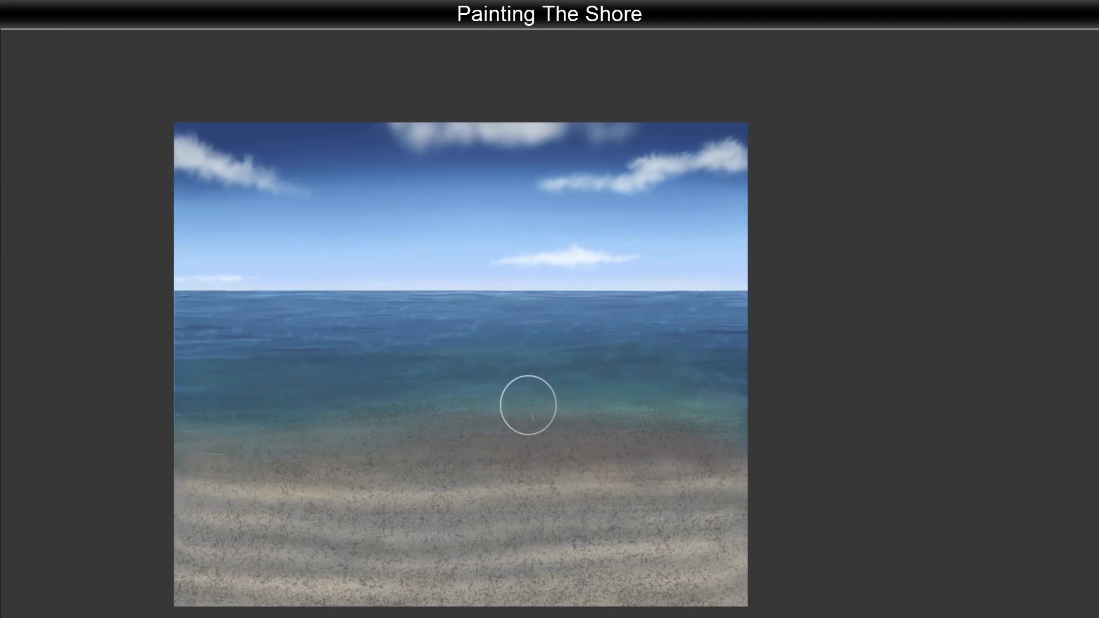
key("ctrl+plus")
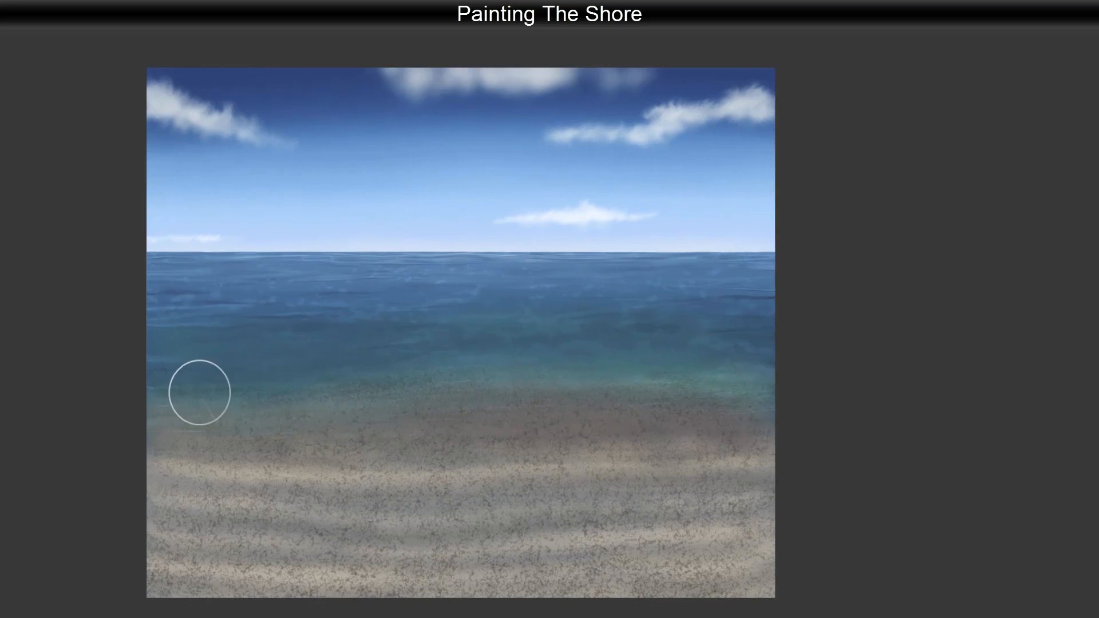
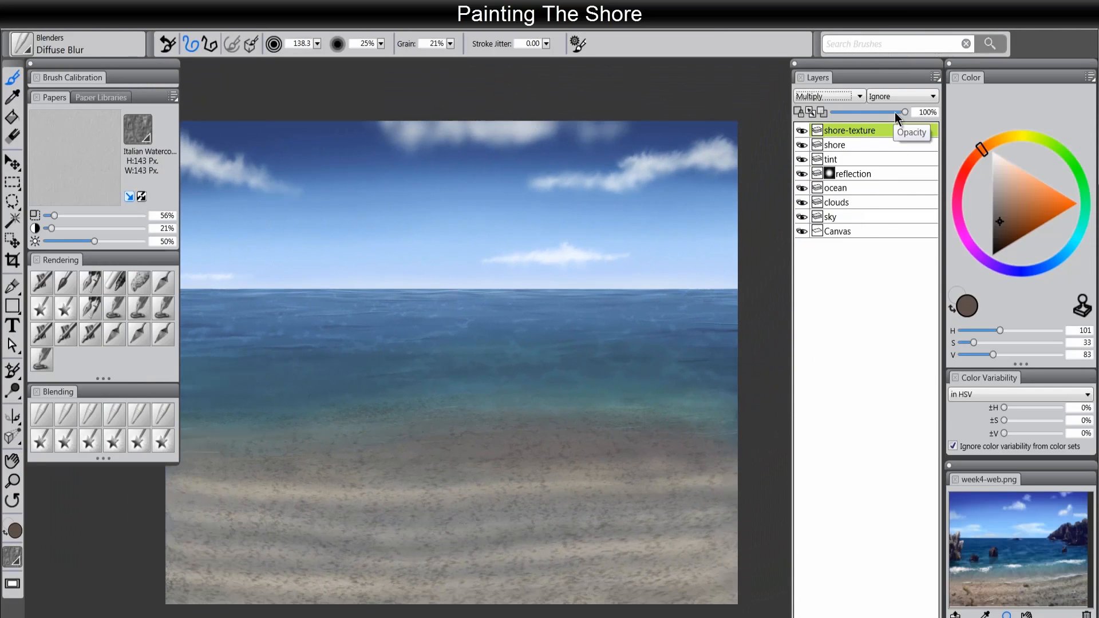
left_click_drag(894, 112, 890, 111)
left_click(864, 112)
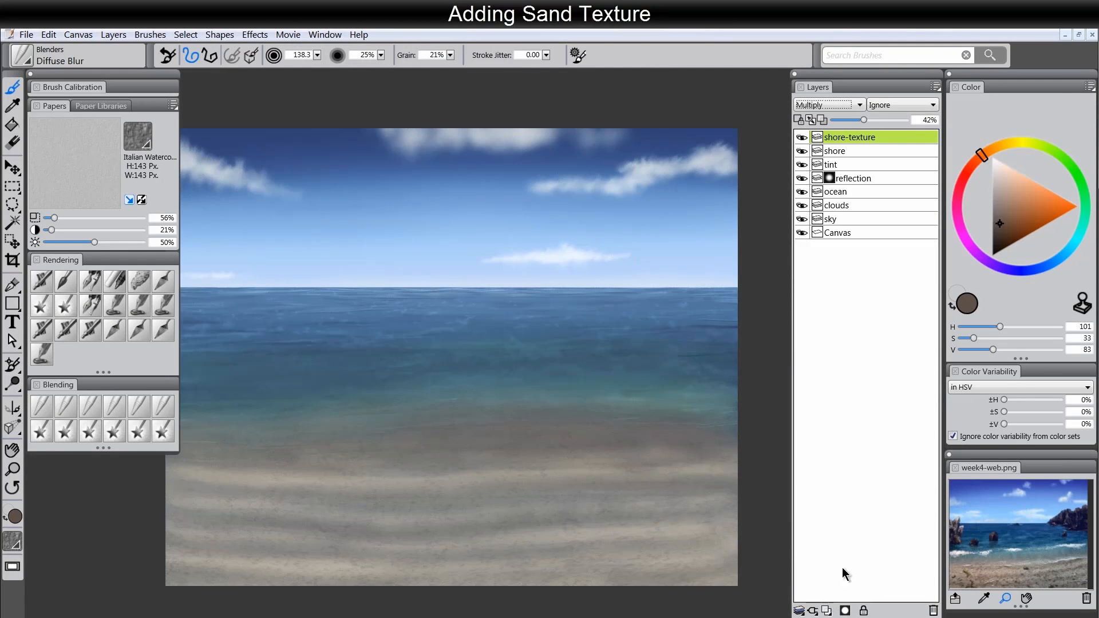
Add a layer named sand and choose the Pixel Spray airbrush with a light cream colour (H 112, S 53, V 220)
left_click(827, 610)
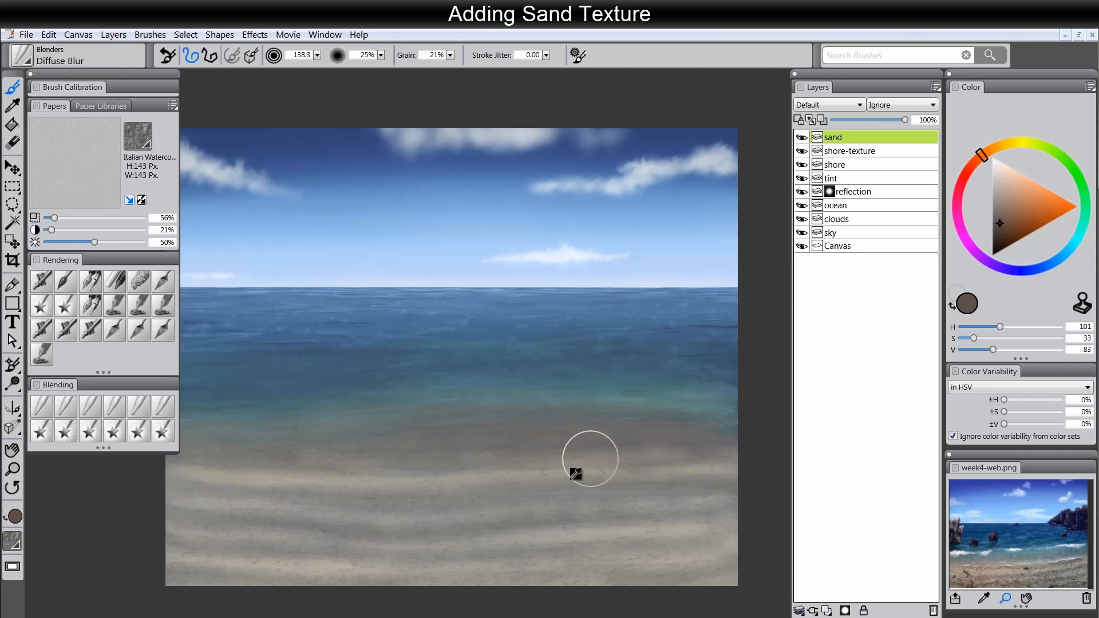
left_click(554, 531, "alt")
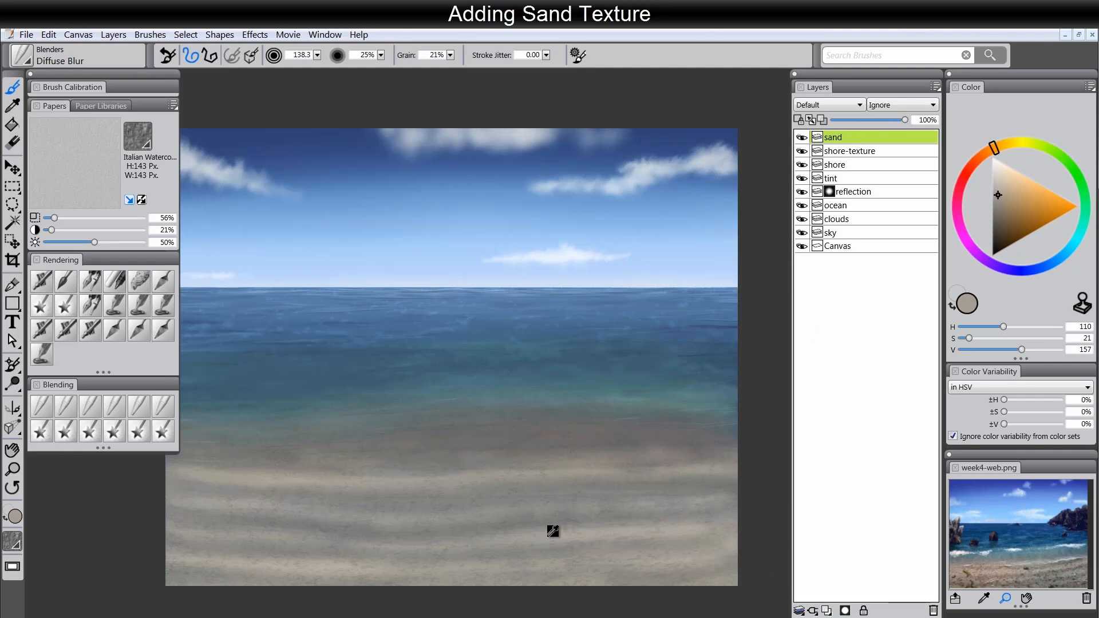
left_click(553, 531, "alt")
left_click(1000, 173)
left_click(998, 149)
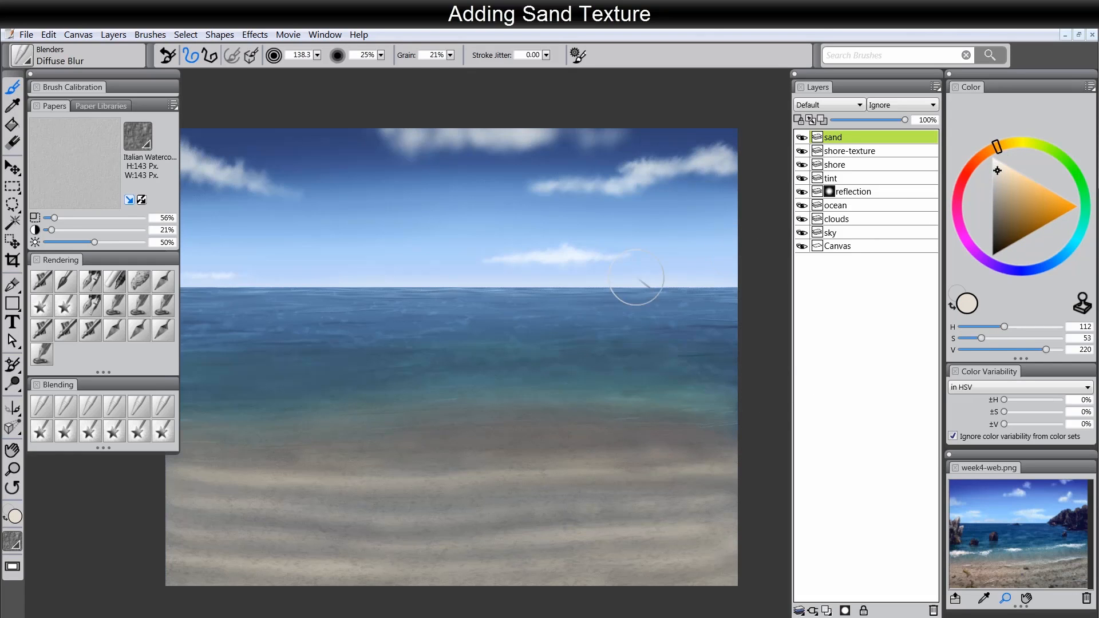
left_click(86, 328)
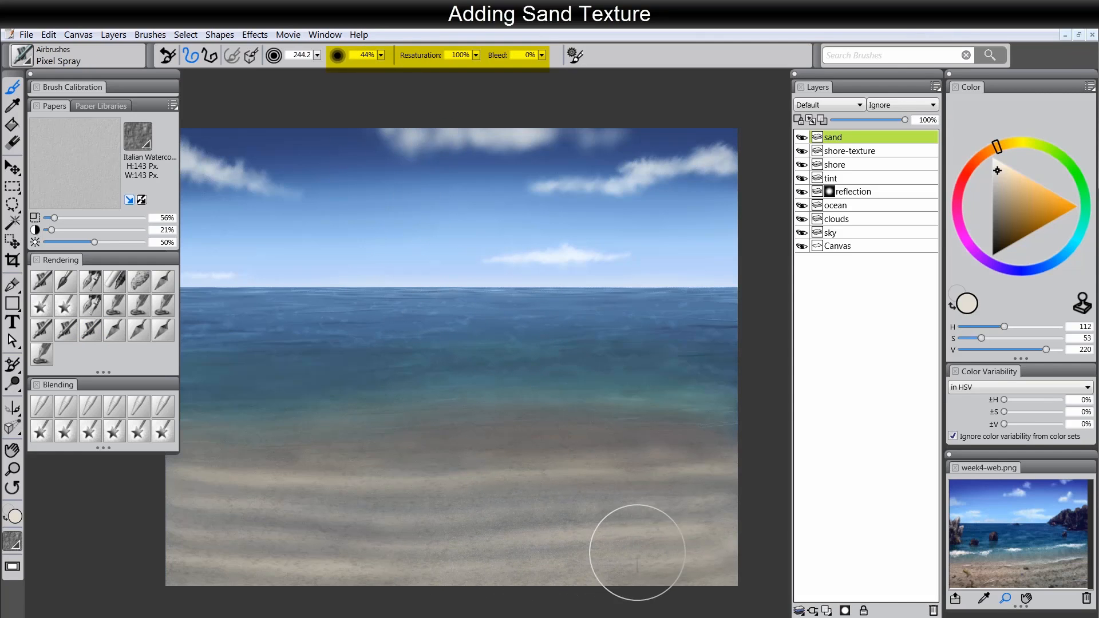
key("m")
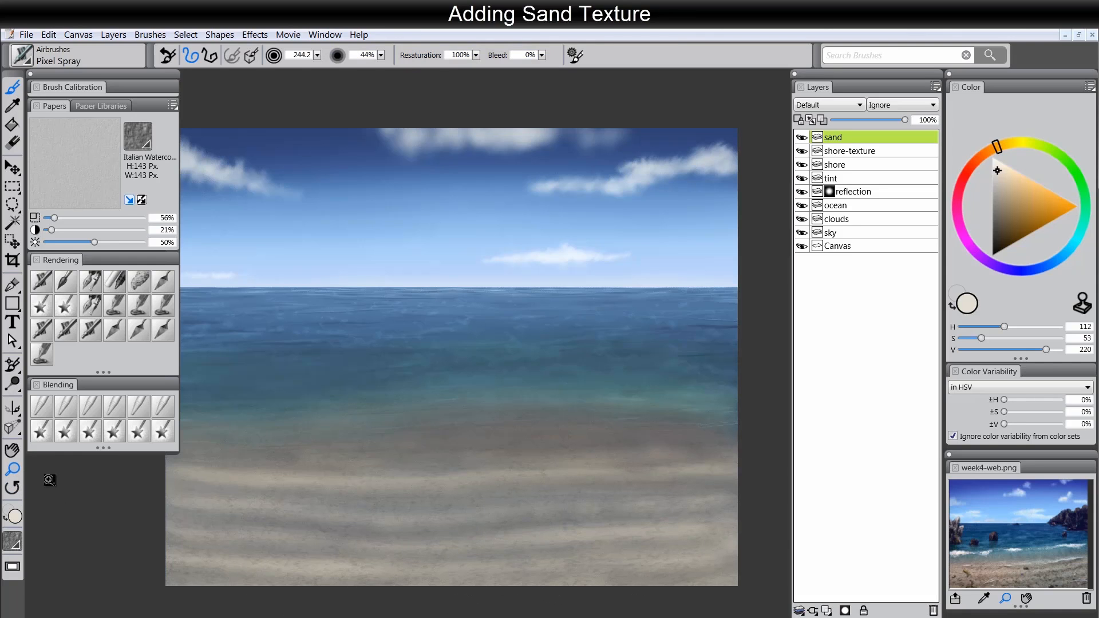
left_click(540, 559)
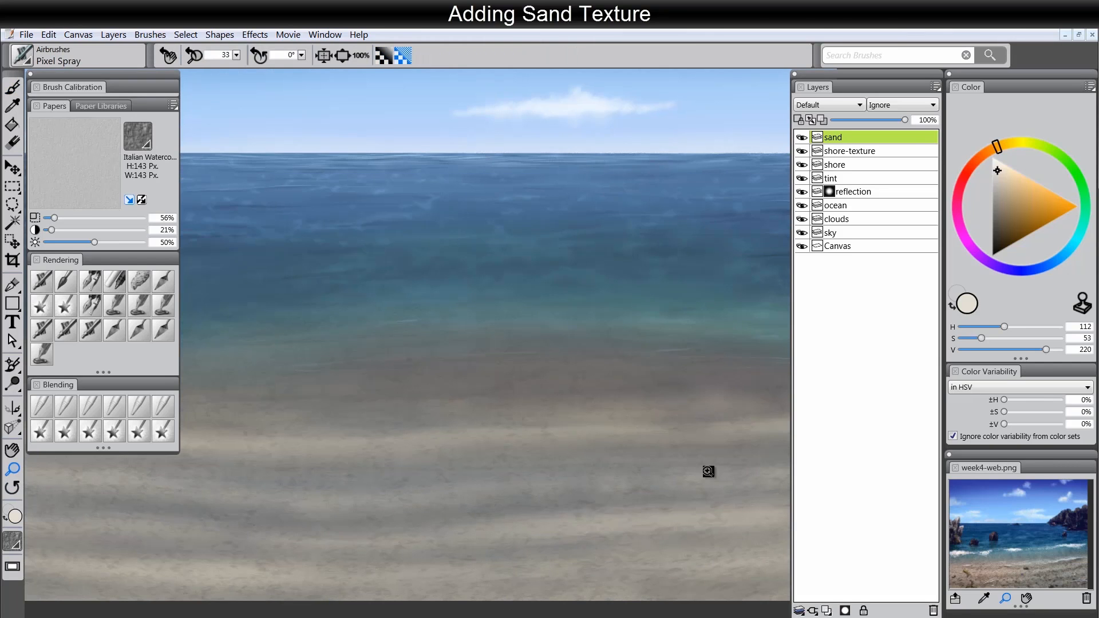
key("b")
left_click(967, 173)
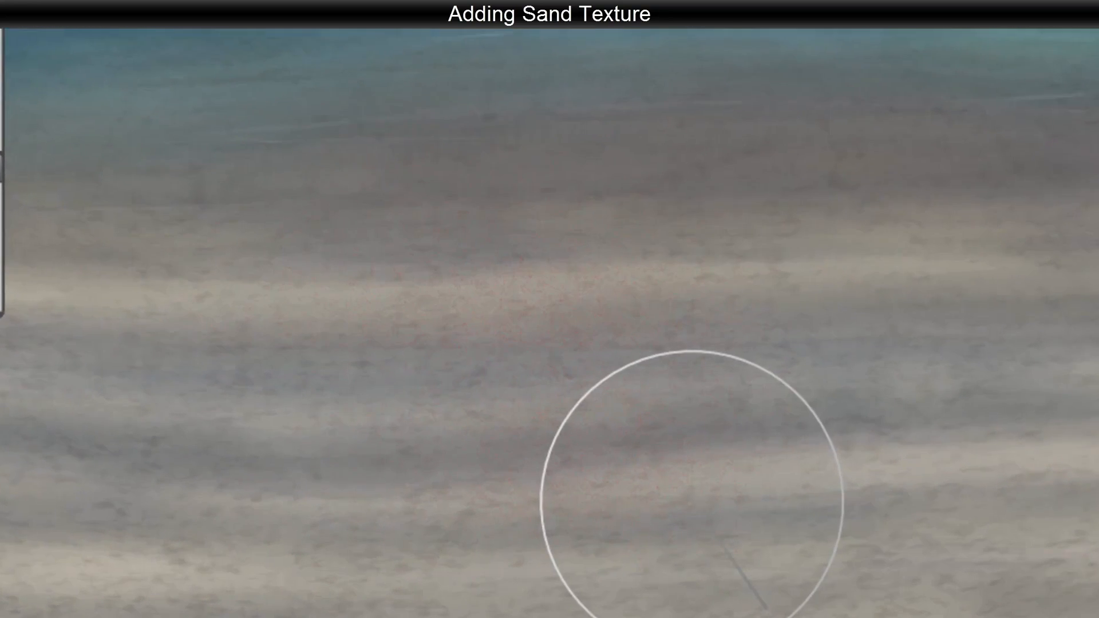
mouse_move(506, 542)
left_mouse_down()
mouse_move(446, 499)
mouse_move(537, 459)
left_mouse_up()
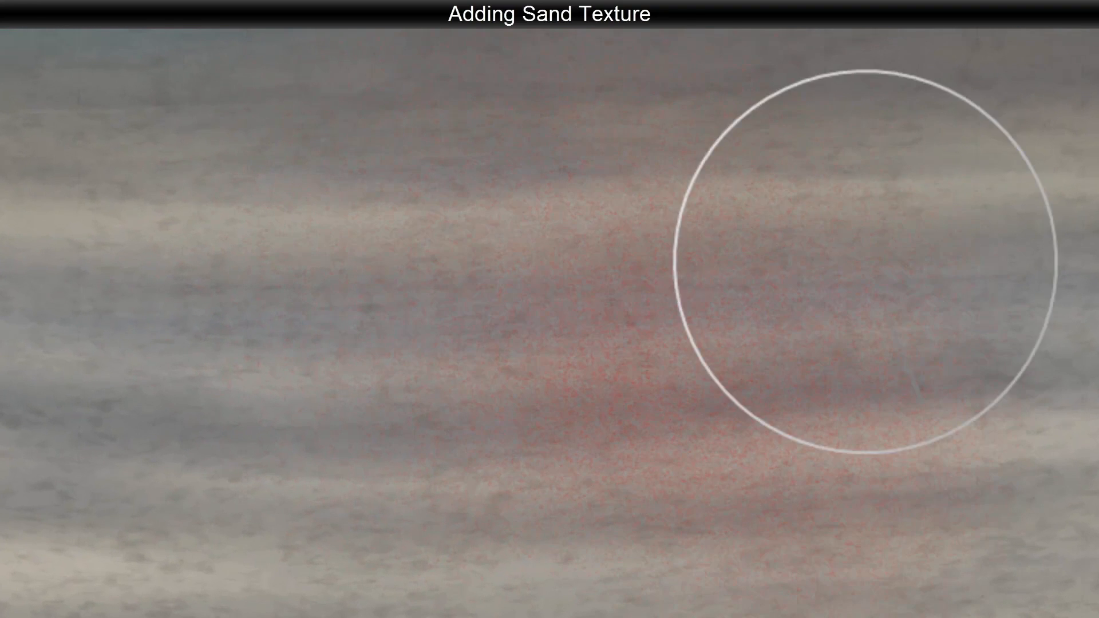
mouse_move(865, 262)
left_mouse_down()
mouse_move(956, 466)
mouse_move(903, 617)
mouse_move(702, 191)
mouse_move(794, 489)
left_mouse_up()
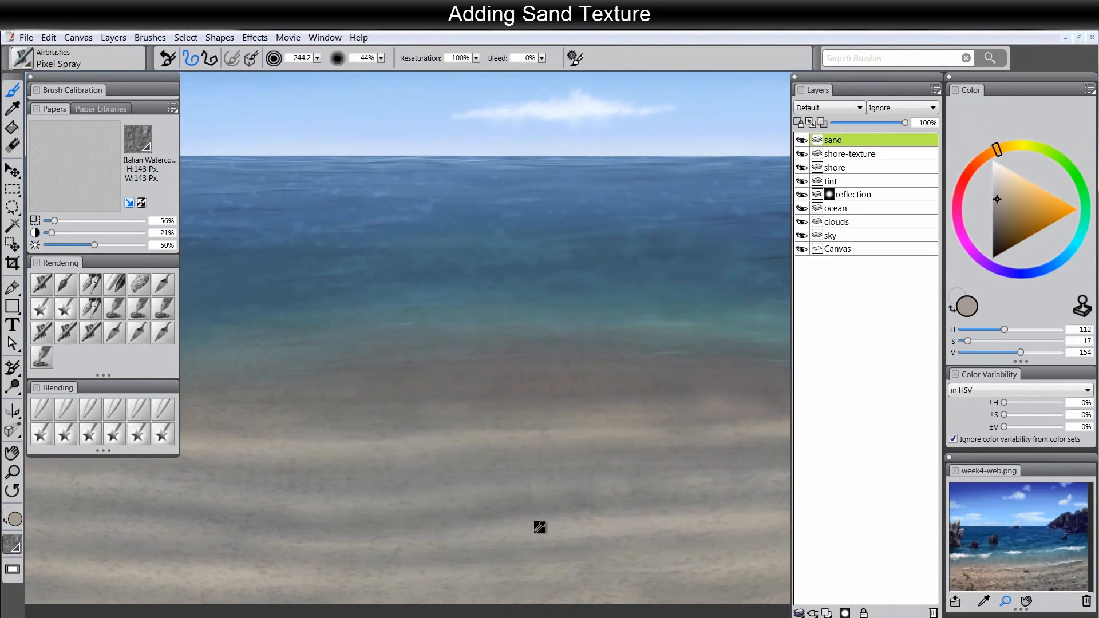
Spray fine light sand grains (H 121, S 37, V 188) across the beach with the Pixel Spray at size 244.2
left_click(539, 528, "alt")
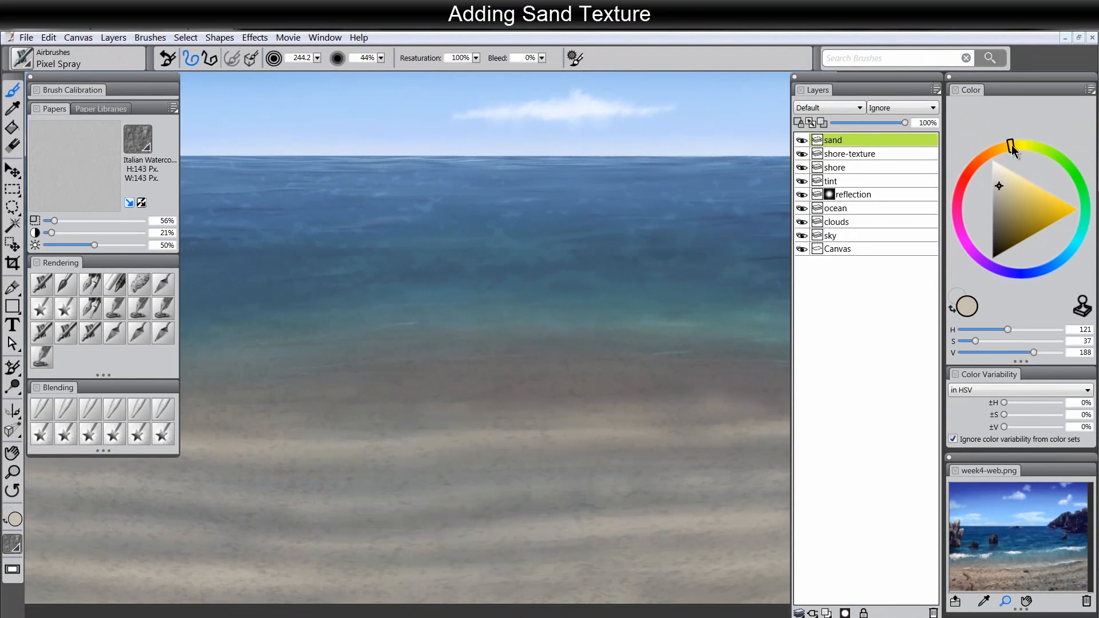
left_click(13, 473)
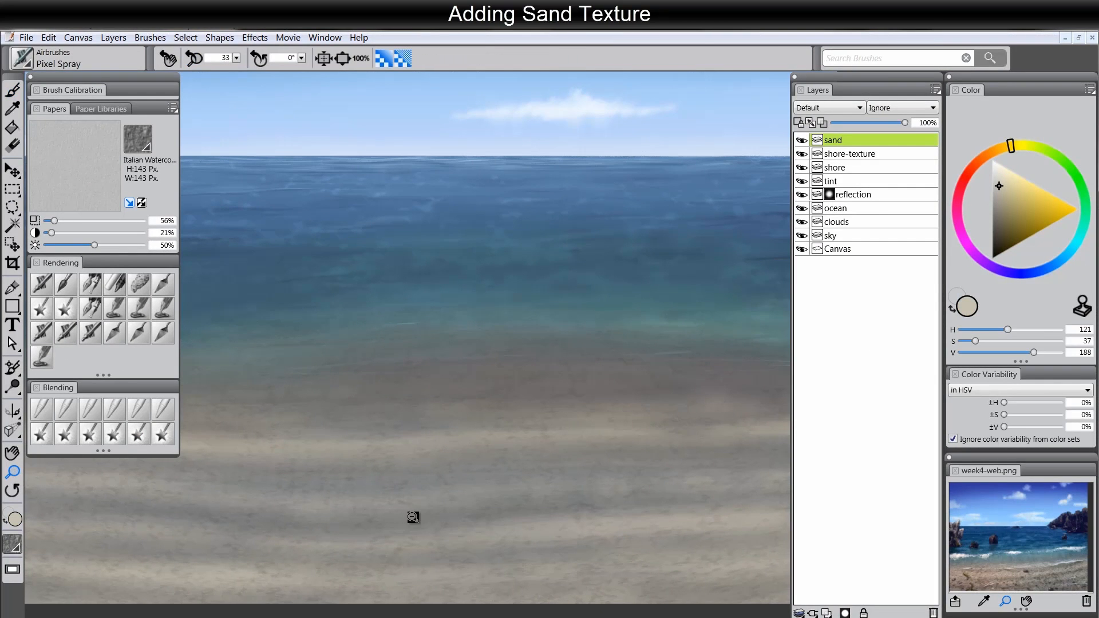
left_click(435, 519, "alt")
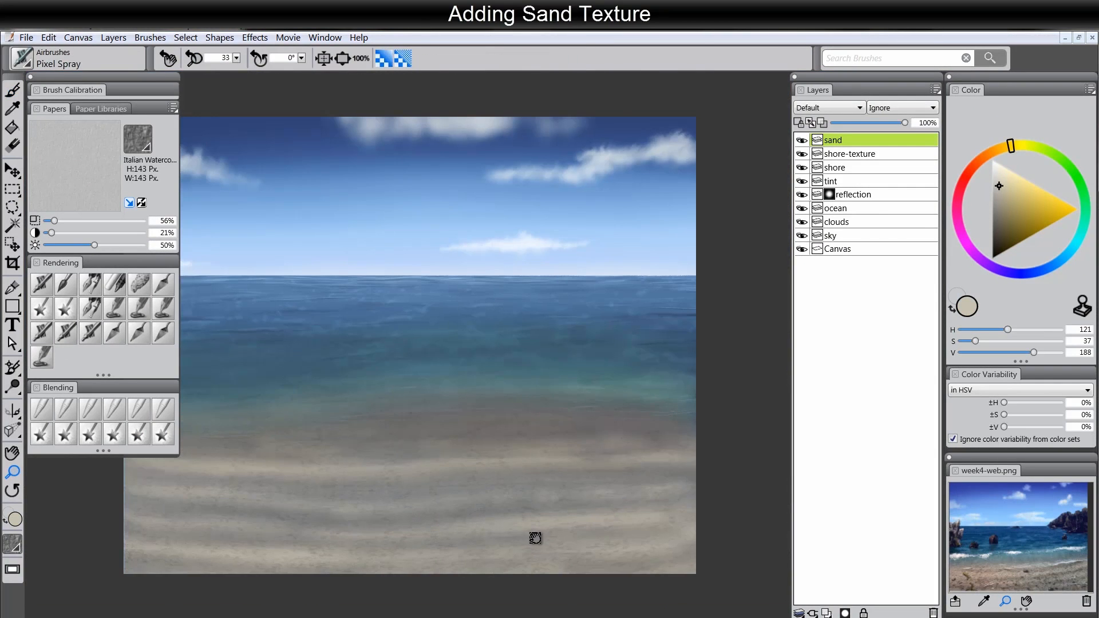
left_click_drag(535, 538, 559, 543)
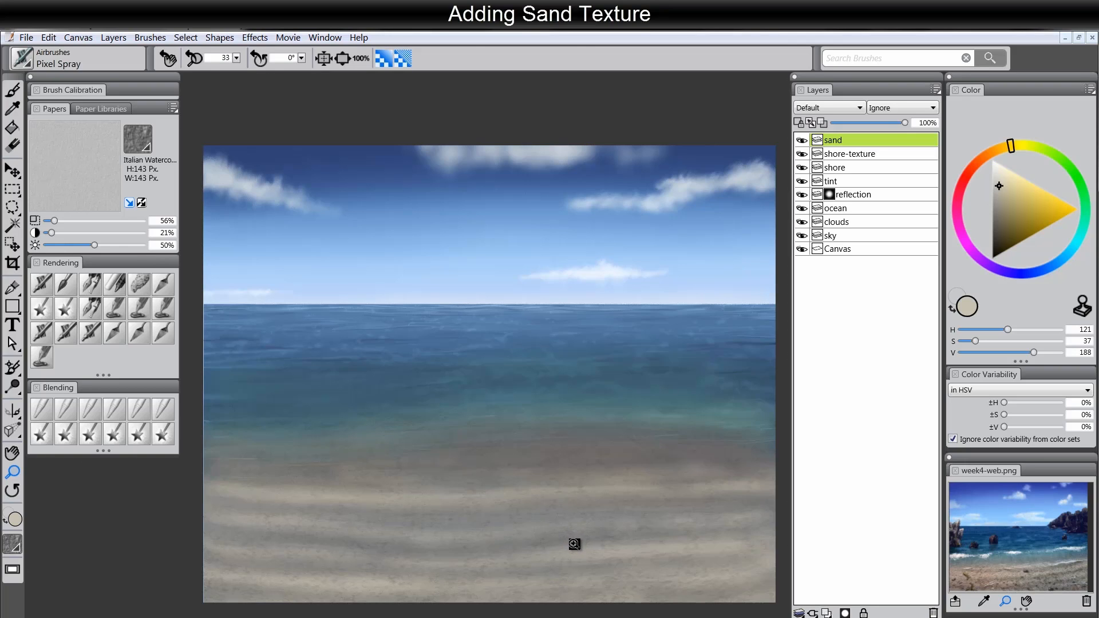
key("b")
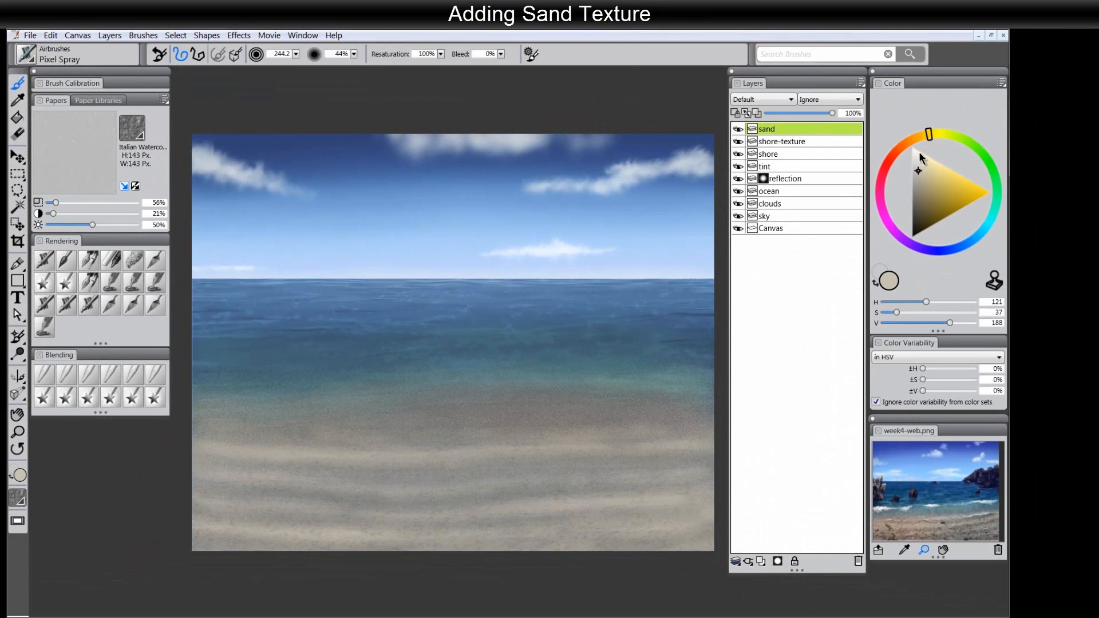
Spray pale cream (H 121, S 195, V 245) and dark brown (H 108, S 45, V 54) grains over the beach with the Pixel Spray
left_click(917, 153)
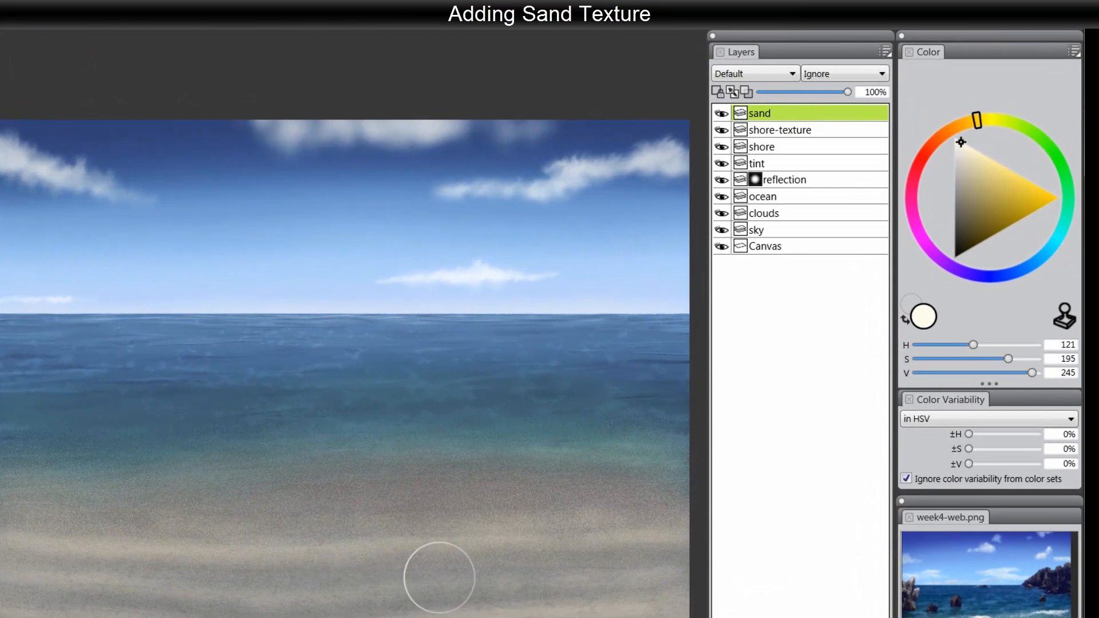
left_click(966, 232)
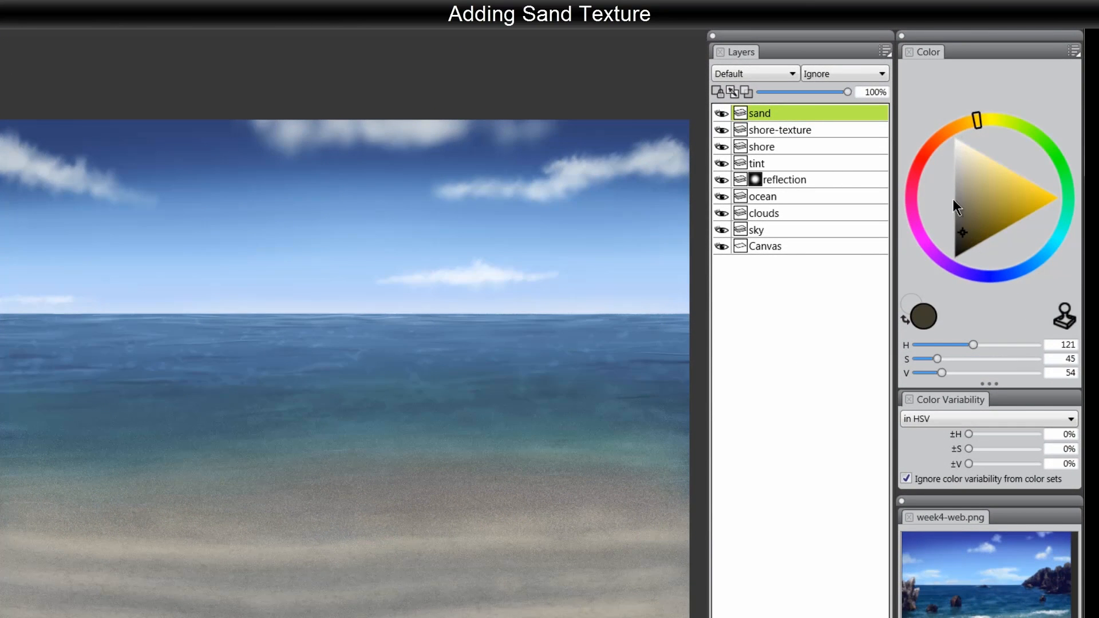
left_click(956, 129)
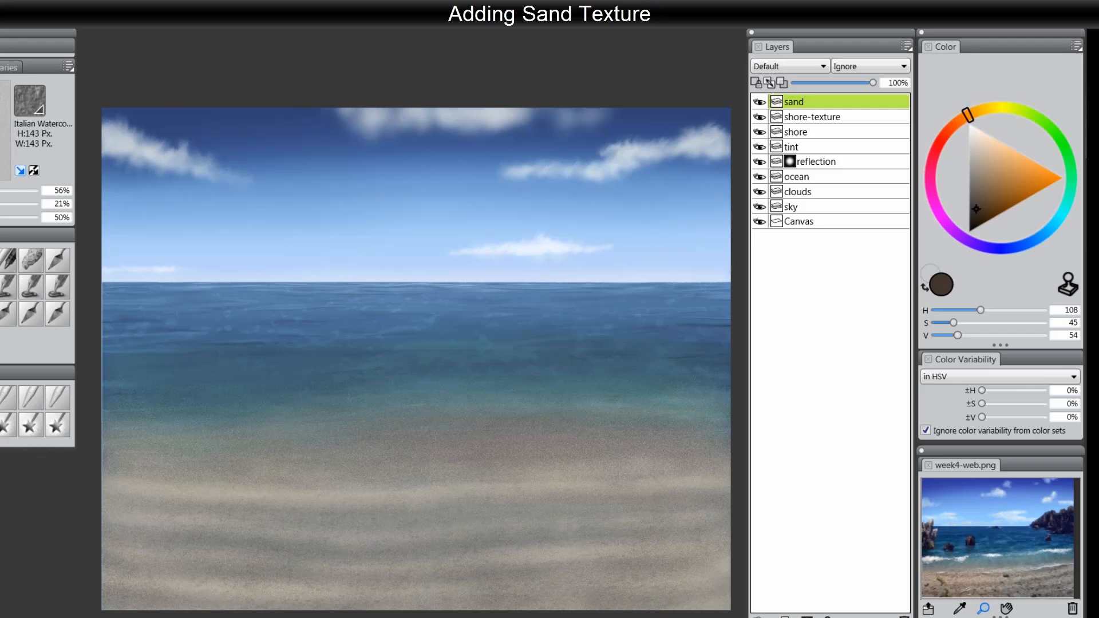
left_click(440, 551)
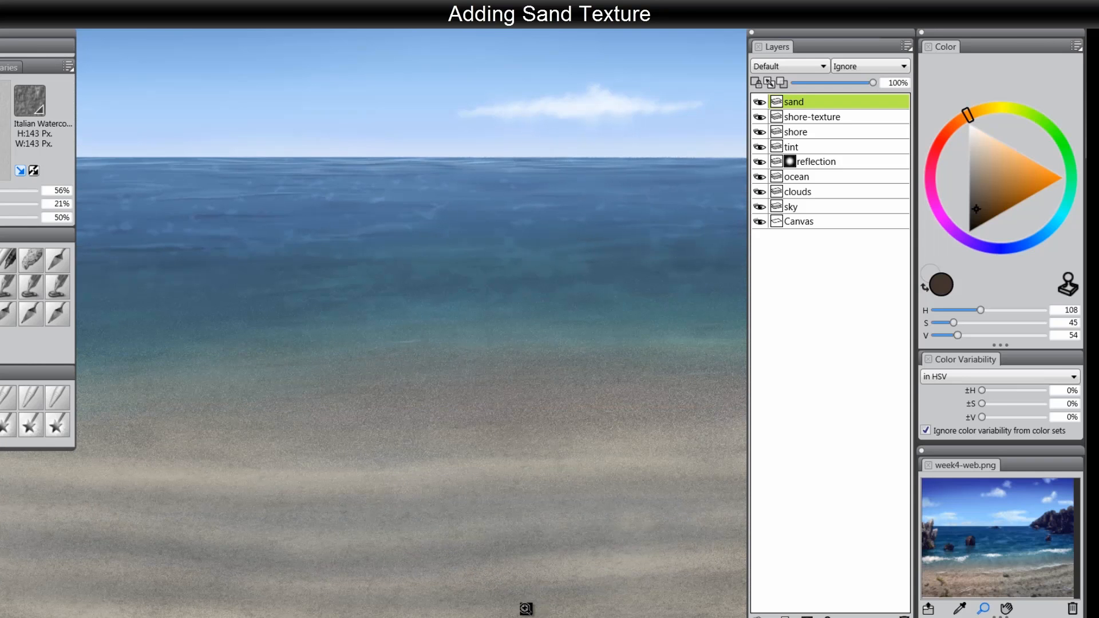
left_click(533, 598, "alt")
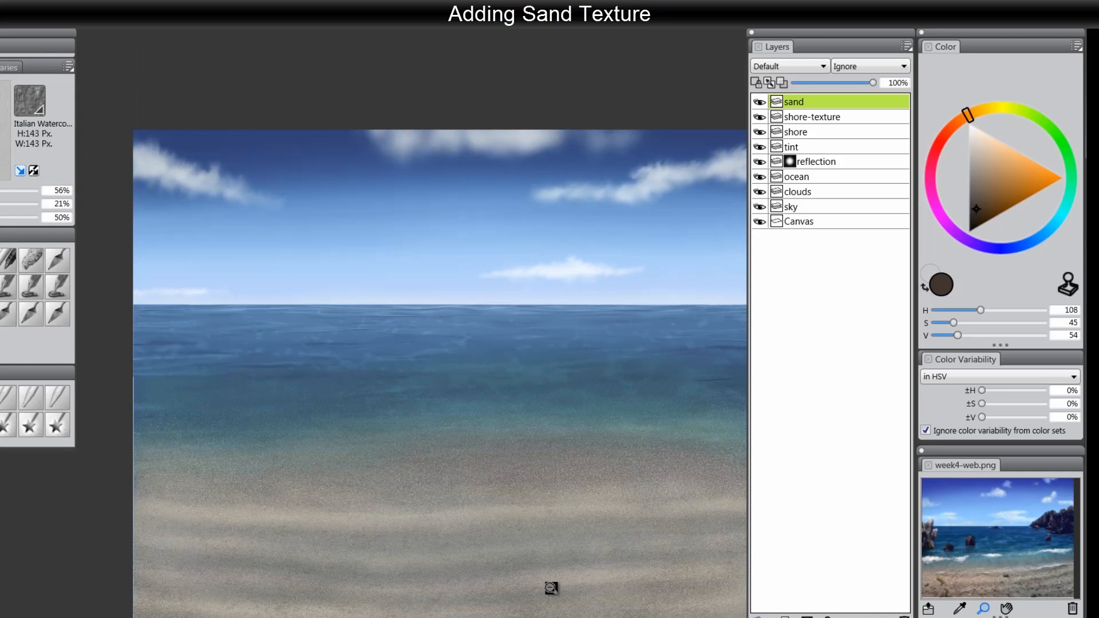
left_click_drag(481, 571, 471, 567)
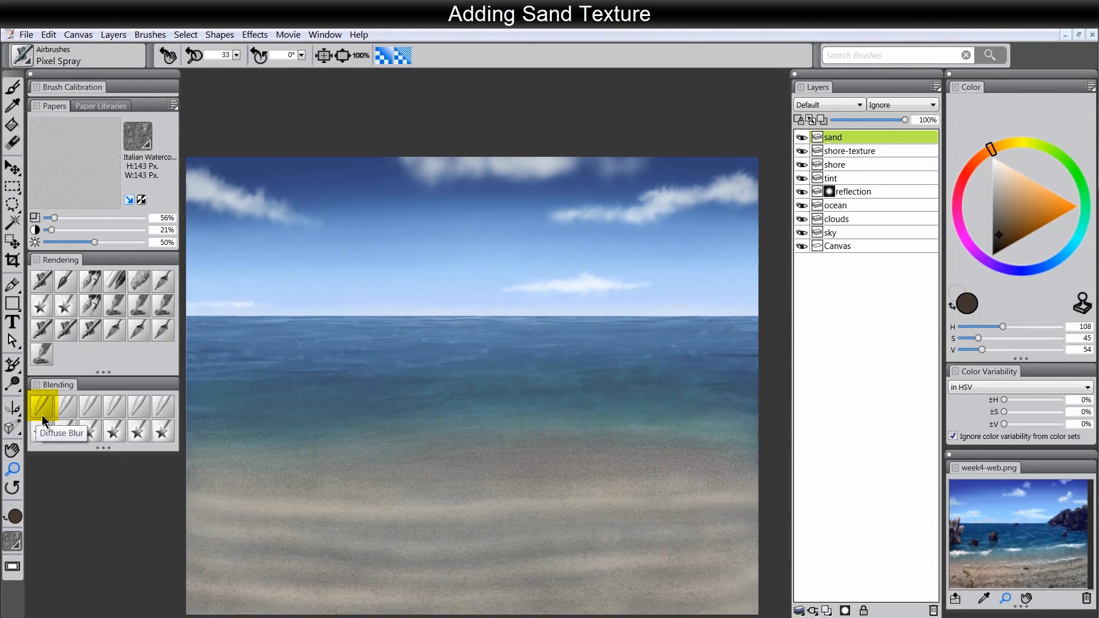
Soften the sprayed grains across the whole beach with the Diffuse Blur blender and lower the sand layer's opacity to 68%
left_click(41, 404)
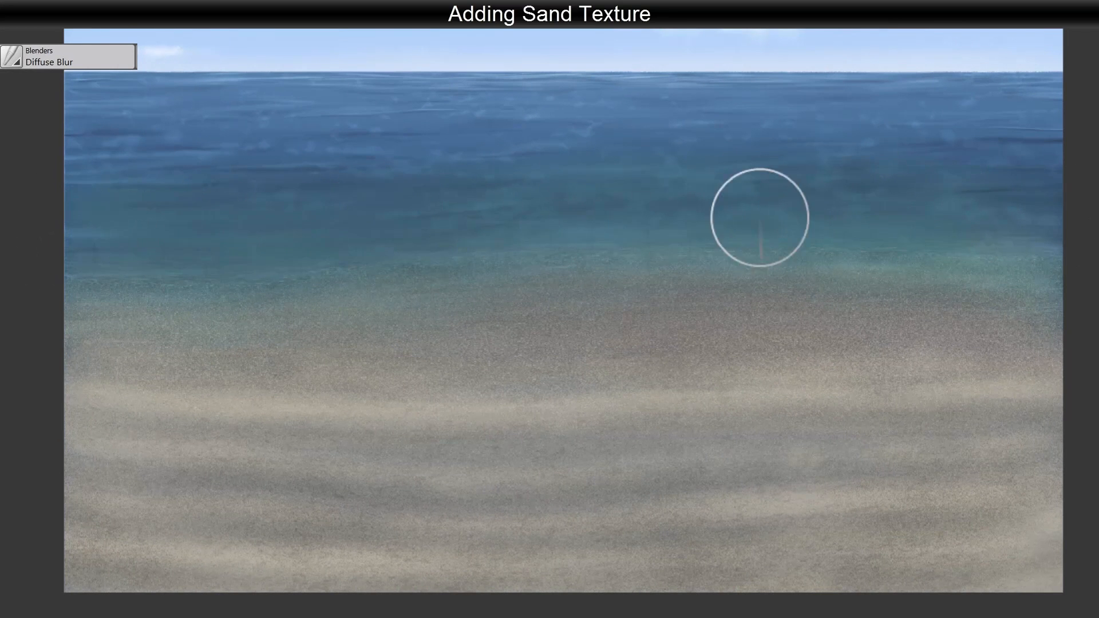
mouse_move(70, 281)
left_mouse_down()
mouse_move(203, 296)
mouse_move(503, 269)
mouse_move(498, 259)
mouse_move(1096, 269)
mouse_move(778, 278)
left_mouse_up()
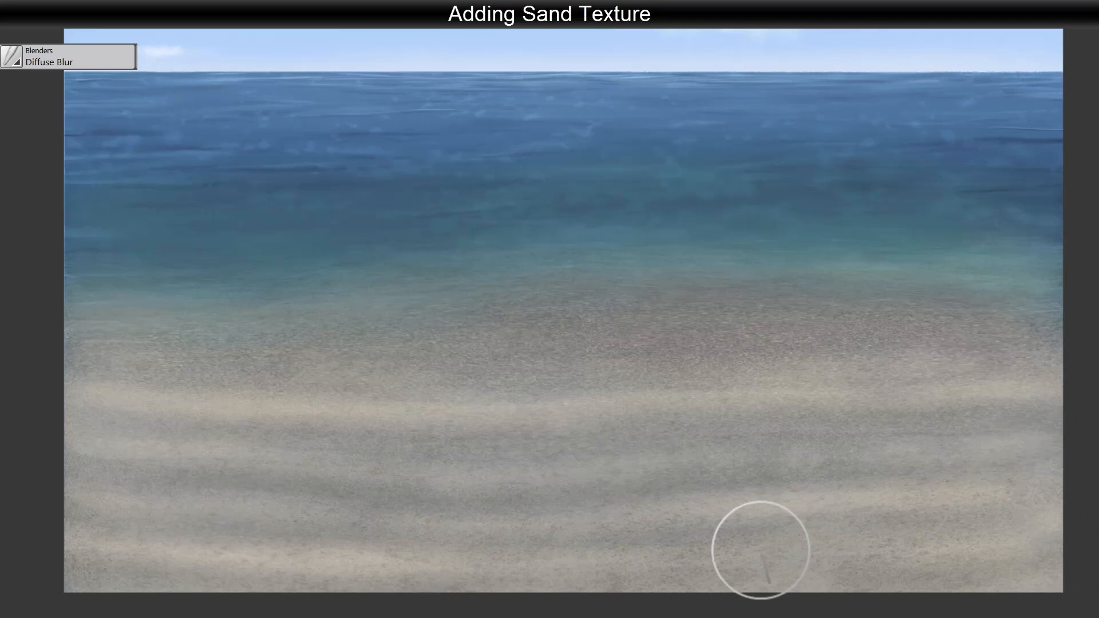
key("ctrl+0")
key("Tab")
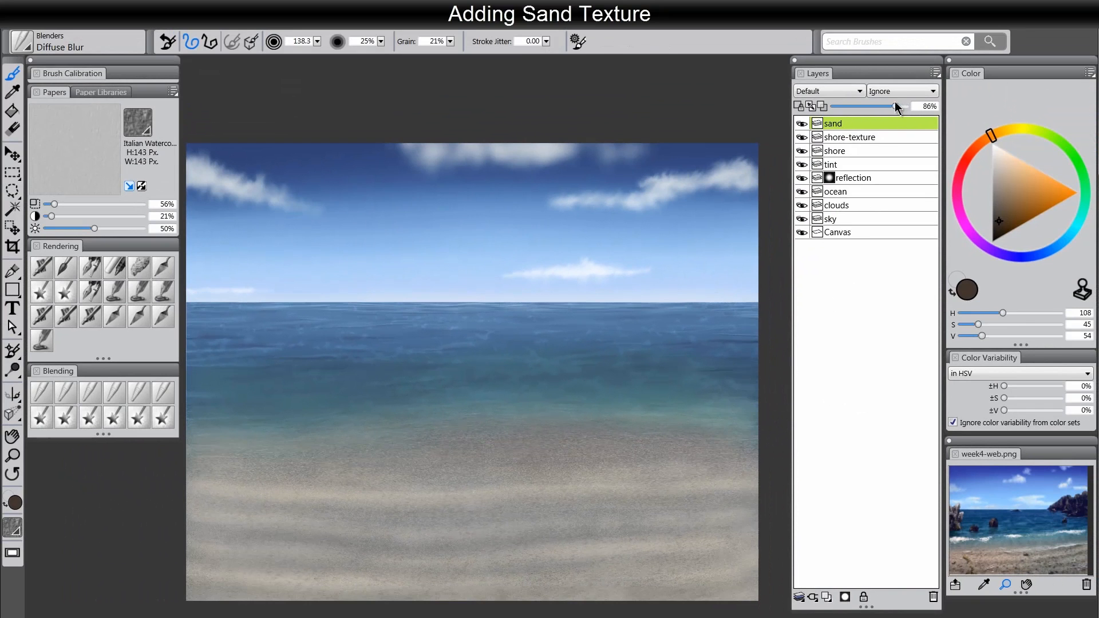
left_click_drag(893, 103, 883, 108)
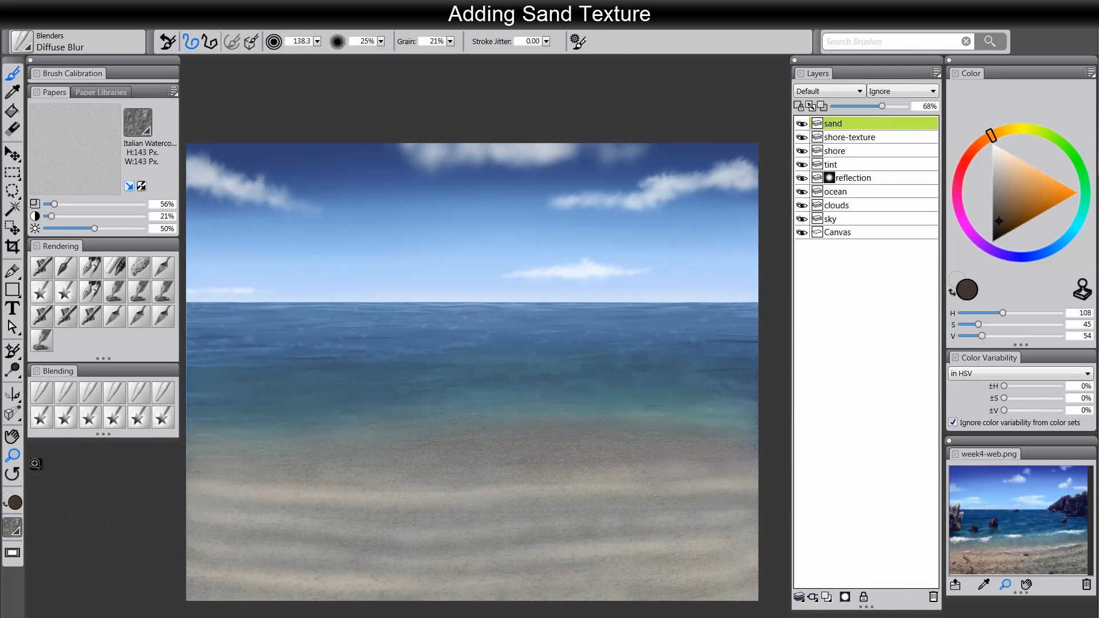
Examine the softened sand grains along the shore up close and in the full painting
left_click(448, 483)
left_click(456, 484)
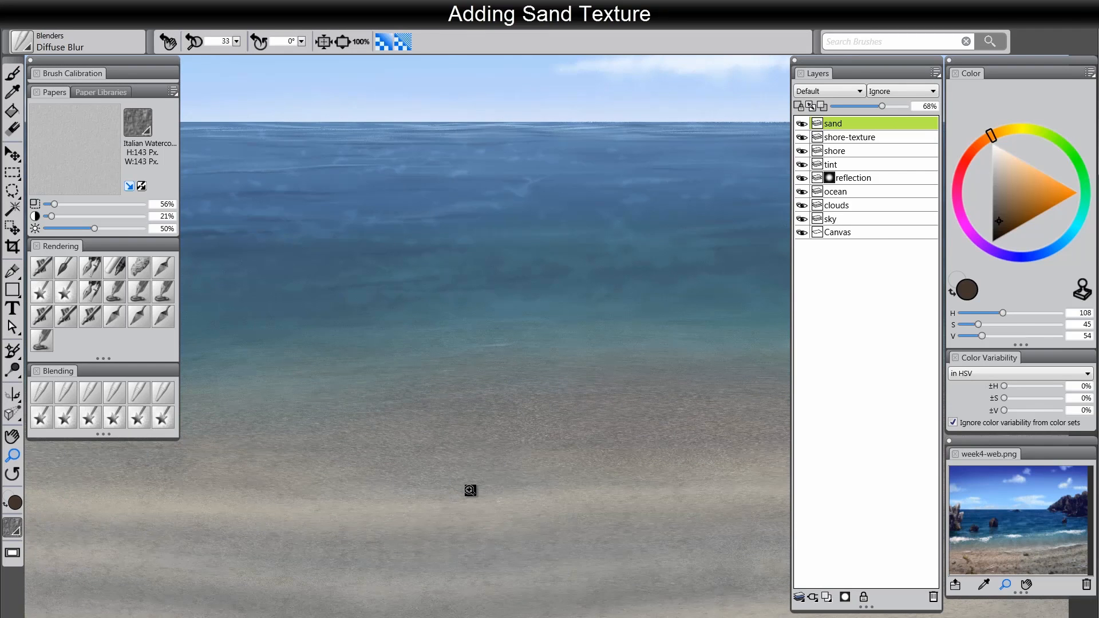
left_click(469, 490)
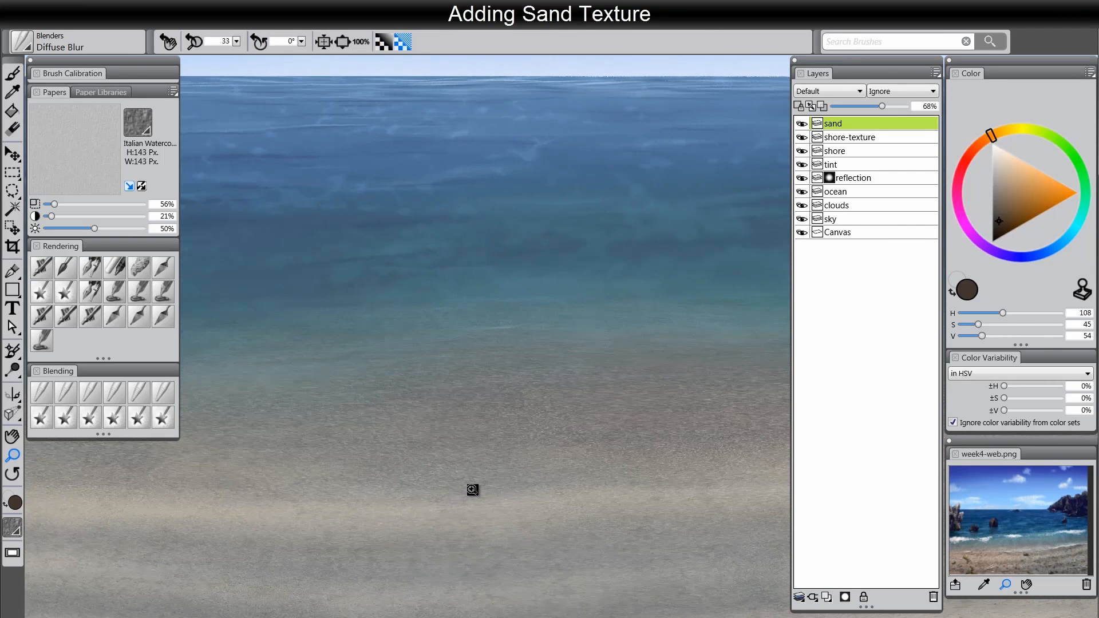
left_click(474, 492)
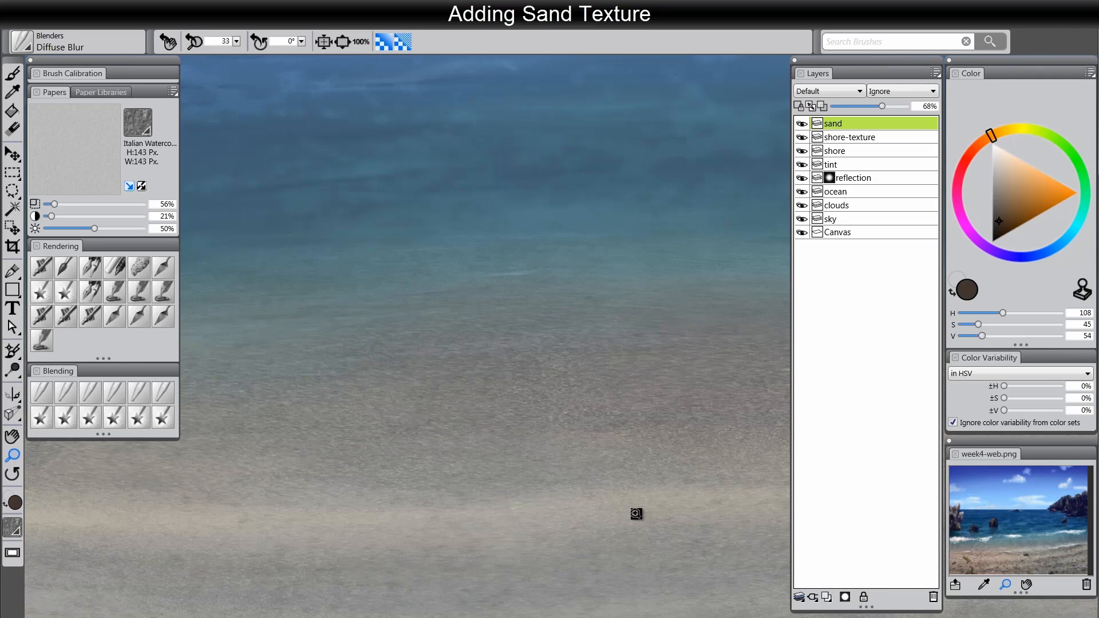
left_click(591, 502, "alt")
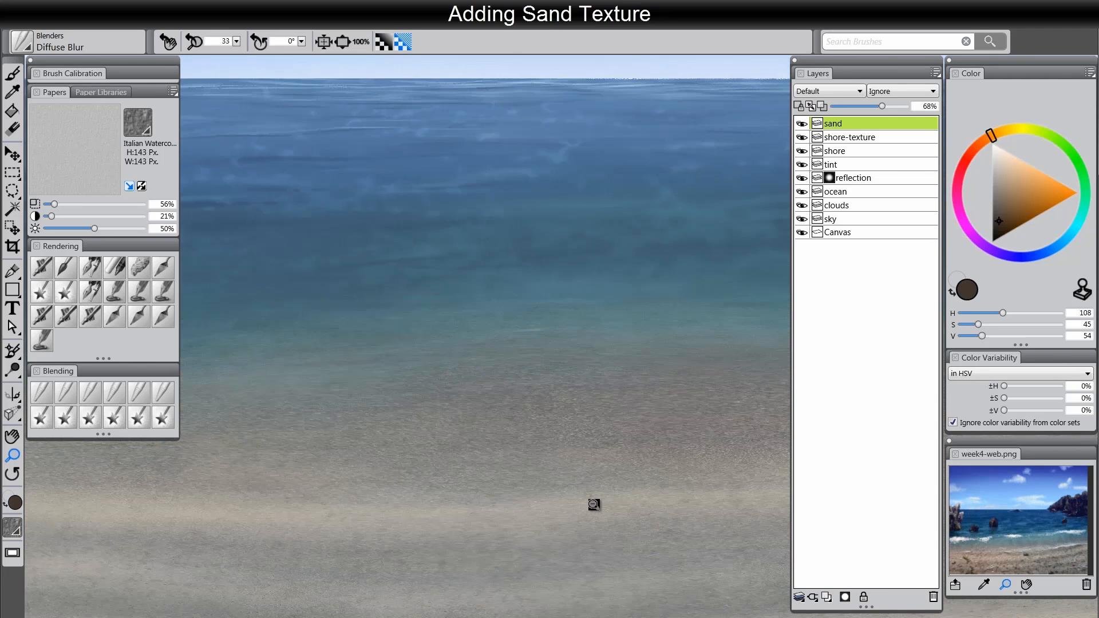
left_click(595, 504, "alt")
left_click(597, 505, "alt")
left_click(597, 505, "alt")
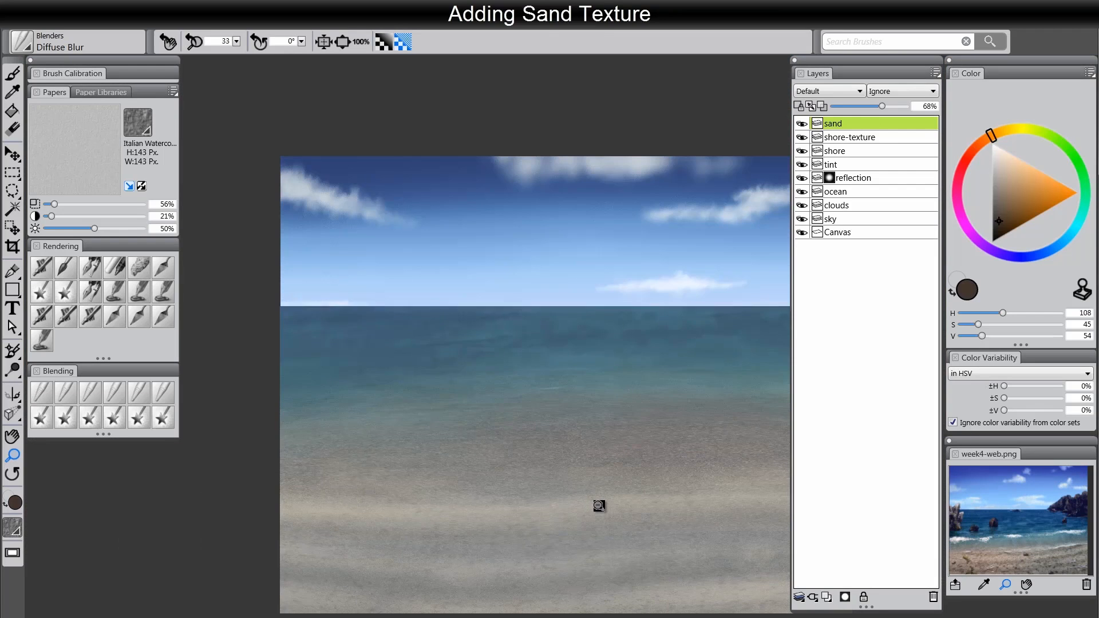
left_click_drag(622, 542, 512, 514)
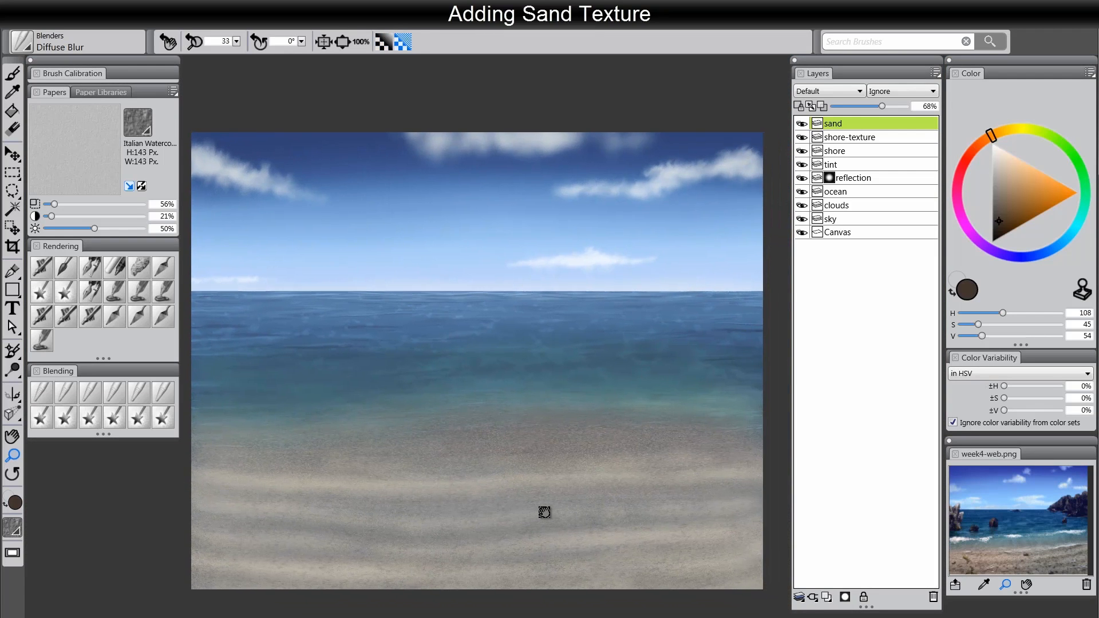
Add a new layer above the sand layer and name it sand2
left_click(827, 597)
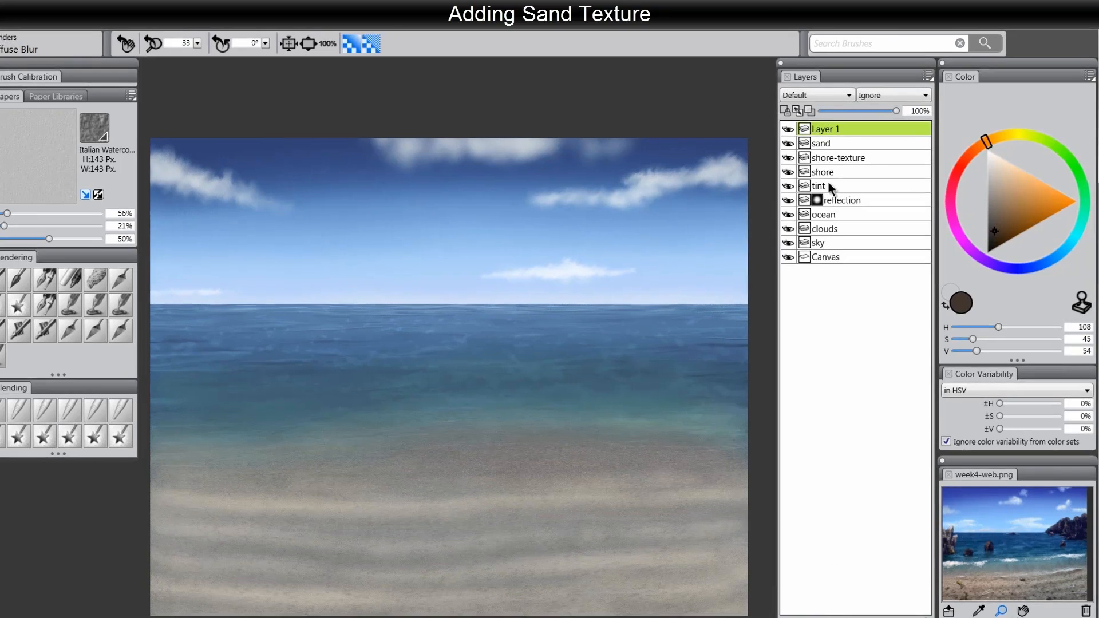
double_click(828, 124)
type("sand2")
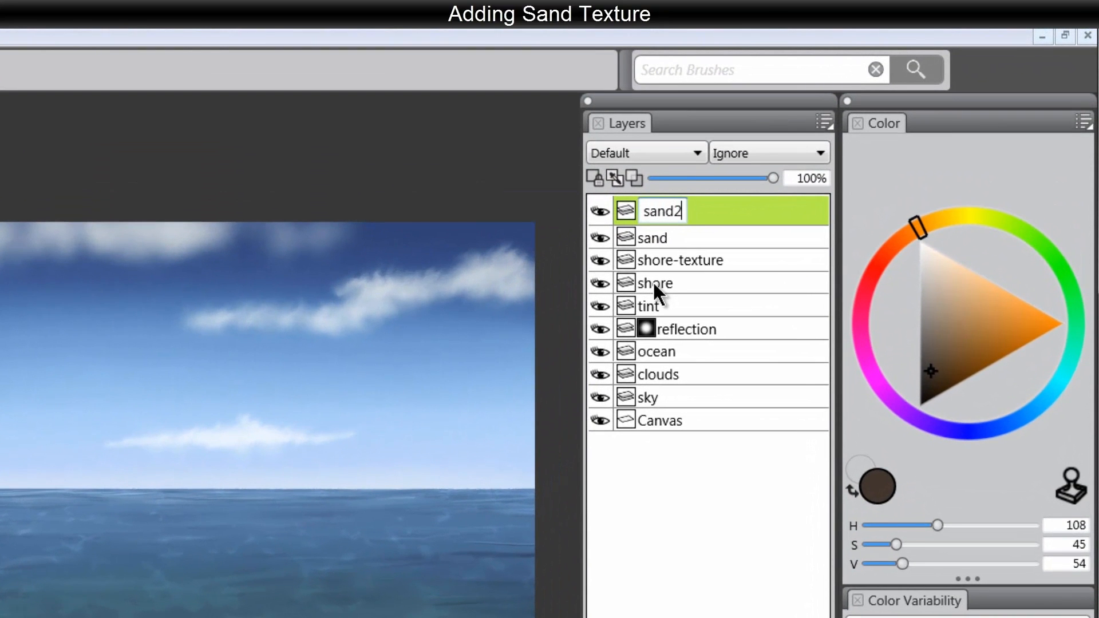
key("Return")
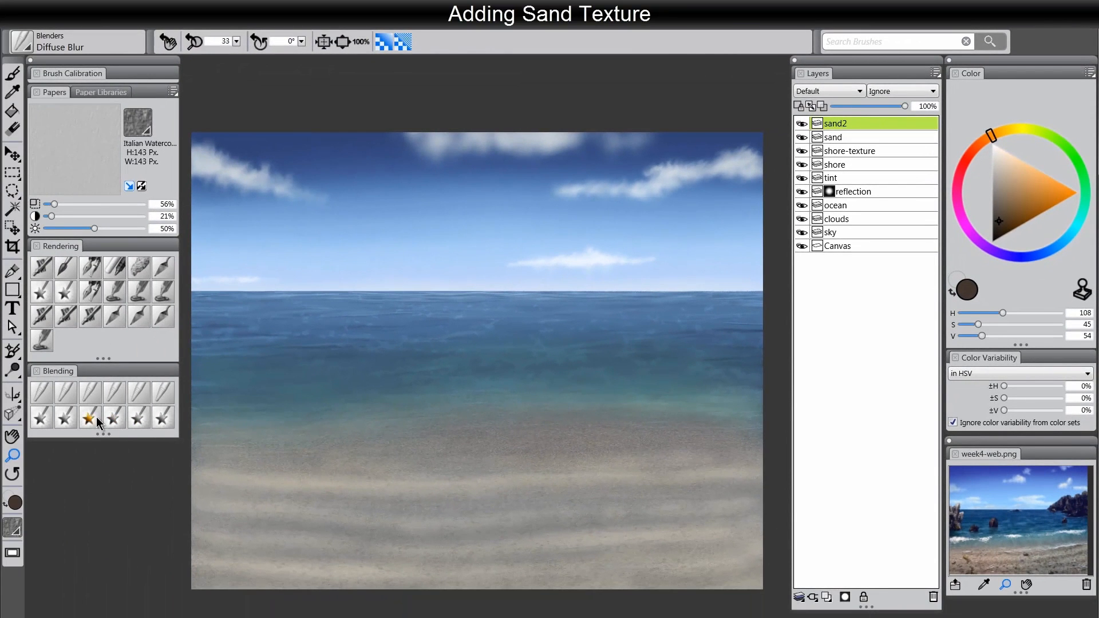
Choose the Pepper Spray airbrush with a saturated red (H 89, S 255, V 128) and set its Feature to 3
left_click(67, 321)
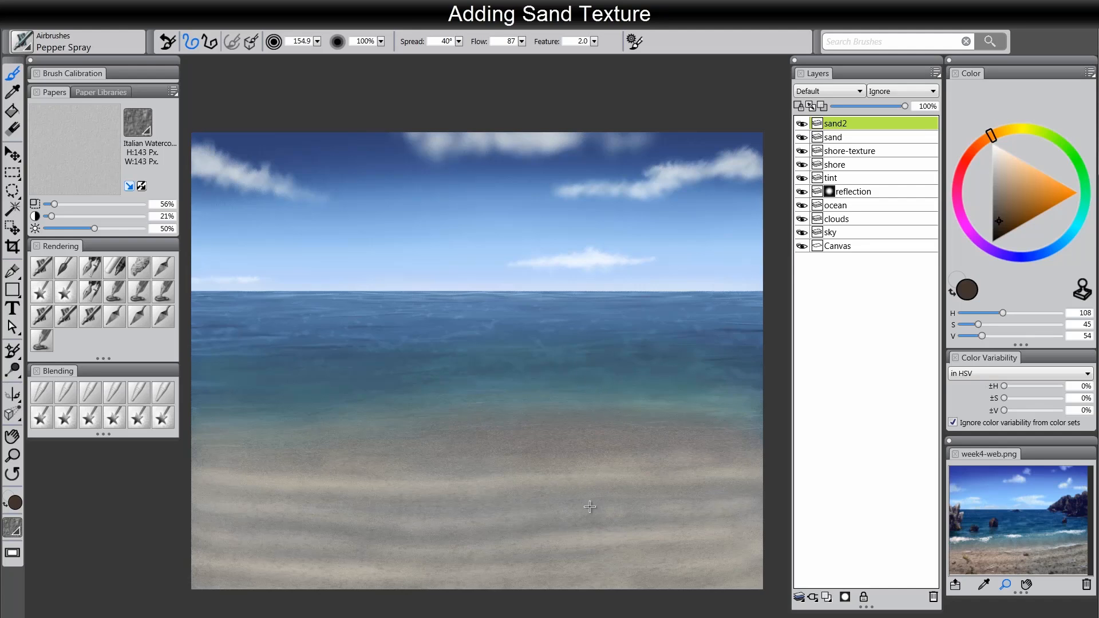
left_click(970, 150)
left_click_drag(1059, 195, 1090, 197)
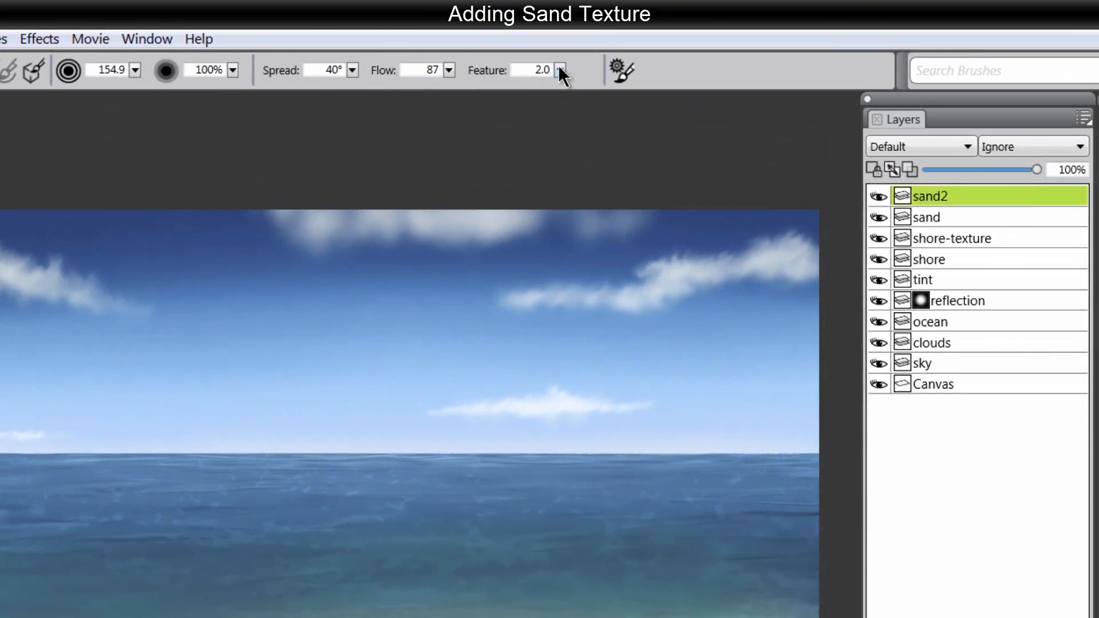
left_click(561, 71)
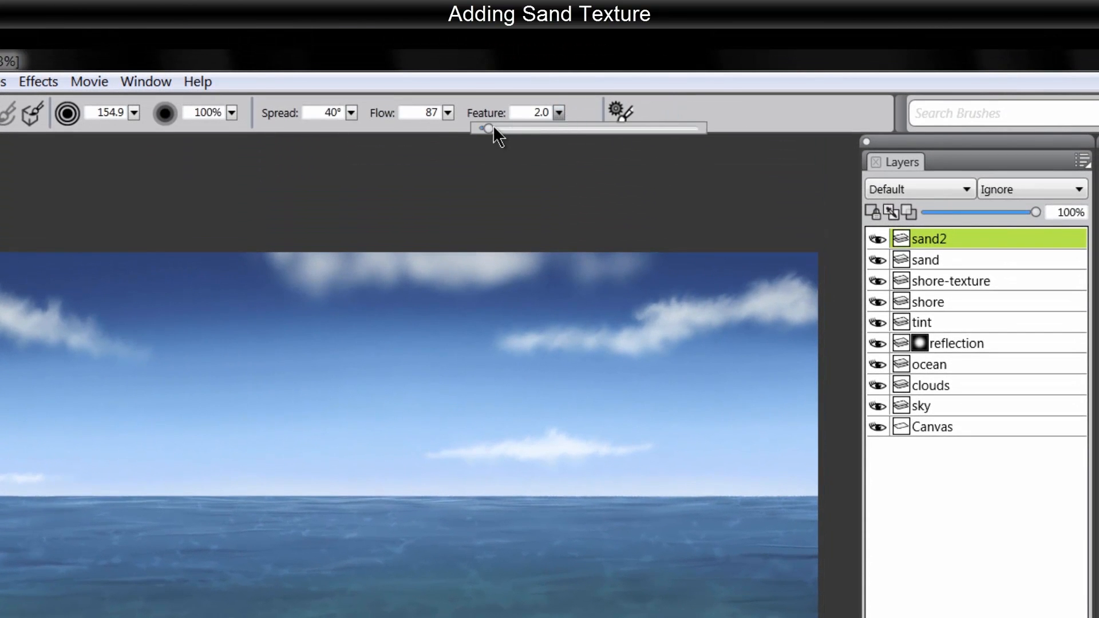
left_click(556, 113)
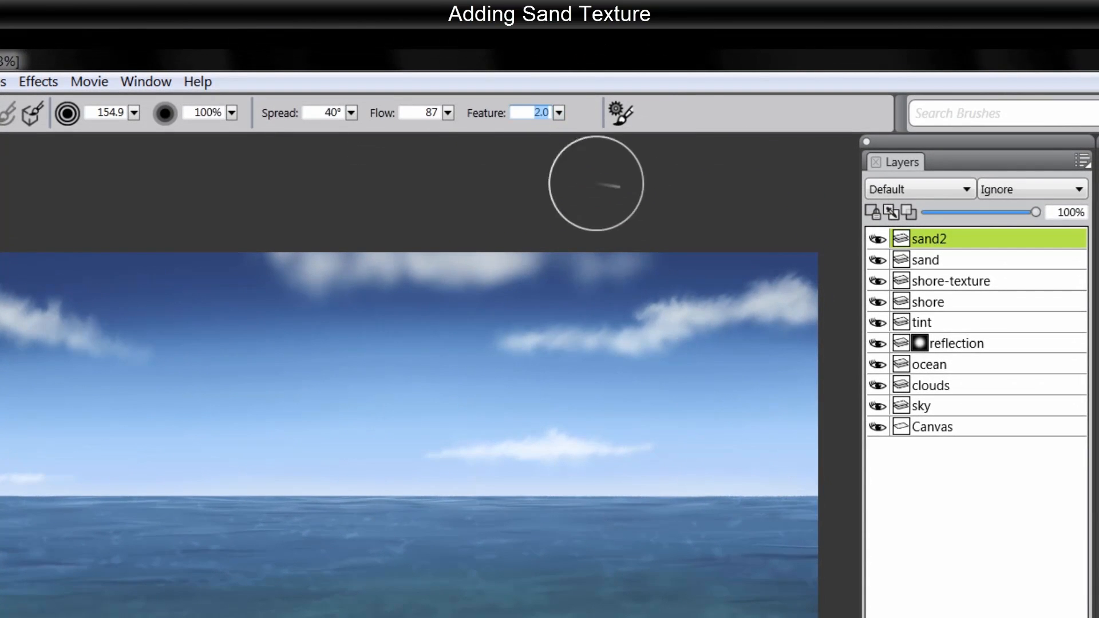
type("3")
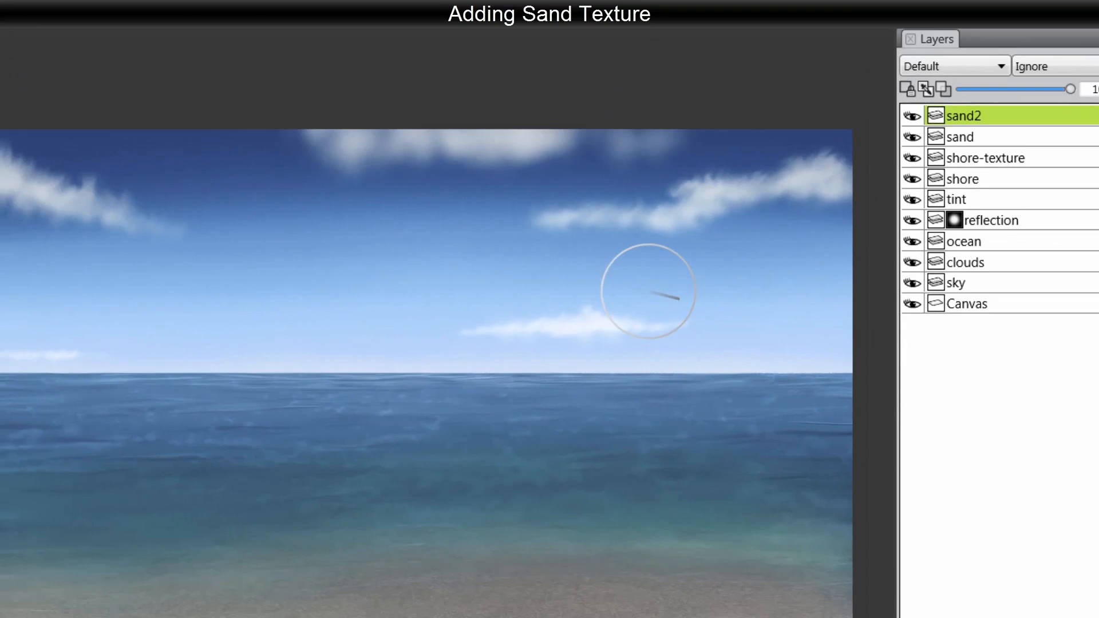
mouse_move(552, 436)
left_mouse_down()
mouse_move(465, 491)
mouse_move(723, 572)
mouse_move(532, 523)
mouse_move(549, 471)
mouse_move(729, 569)
left_mouse_up()
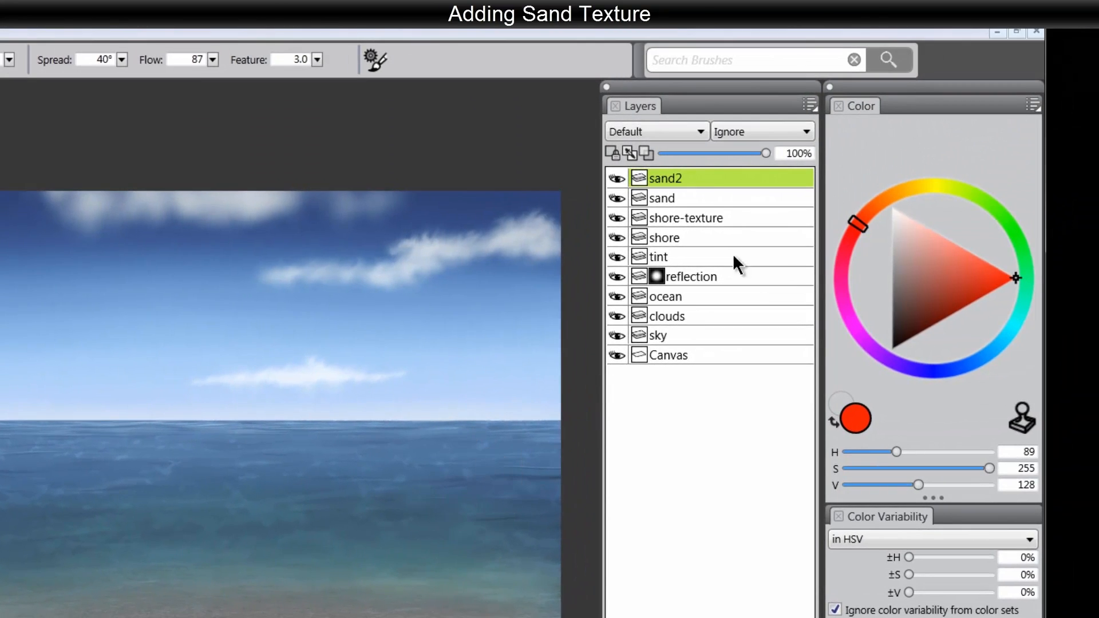
Set the sand2 layer's composite method to Multiply and pick a muted brown colour (H 103, S 33, V 122)
left_click(657, 130)
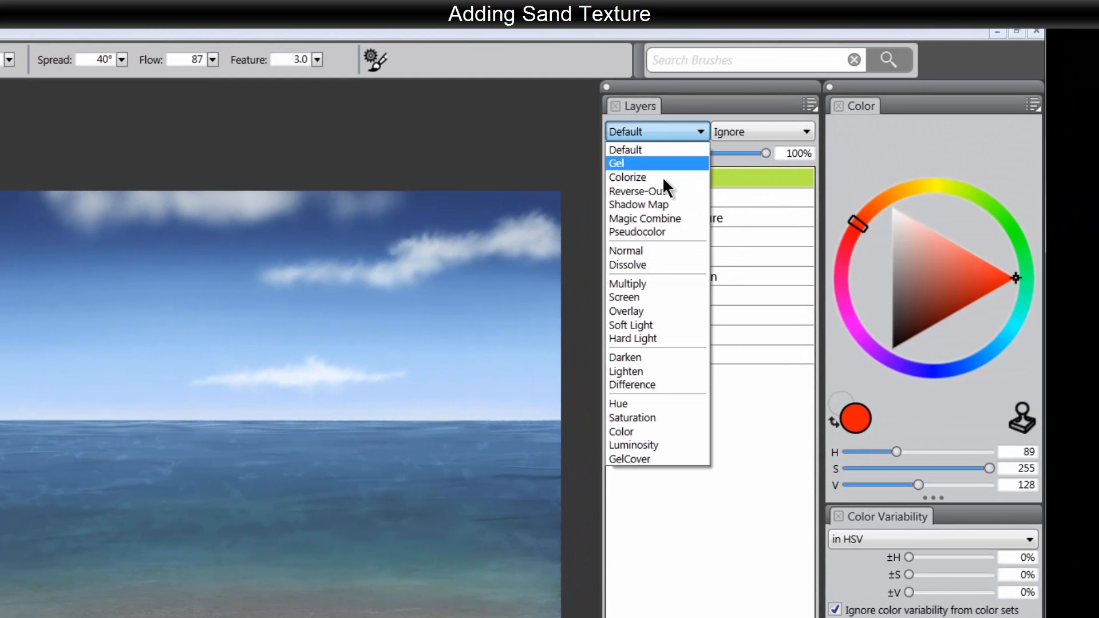
left_click(641, 282)
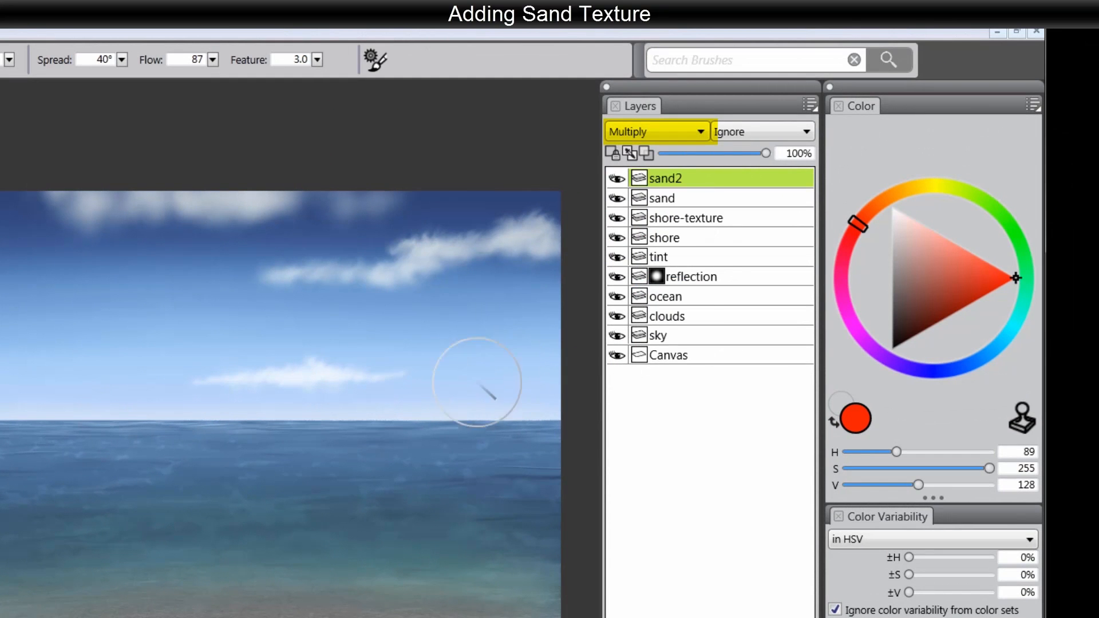
left_click(907, 290)
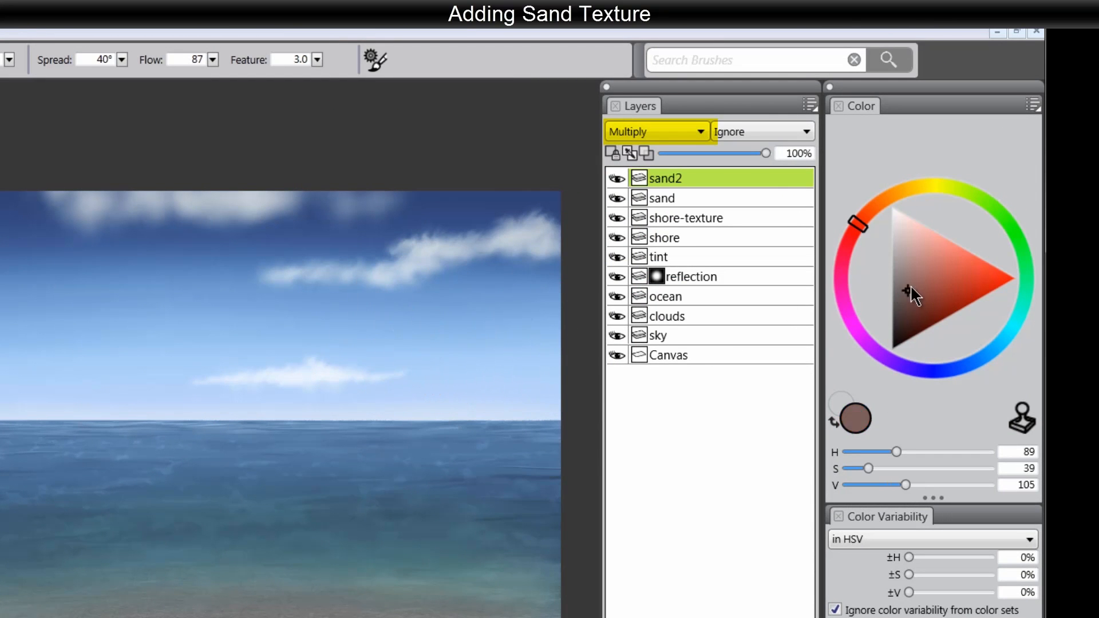
left_click_drag(866, 216, 878, 197)
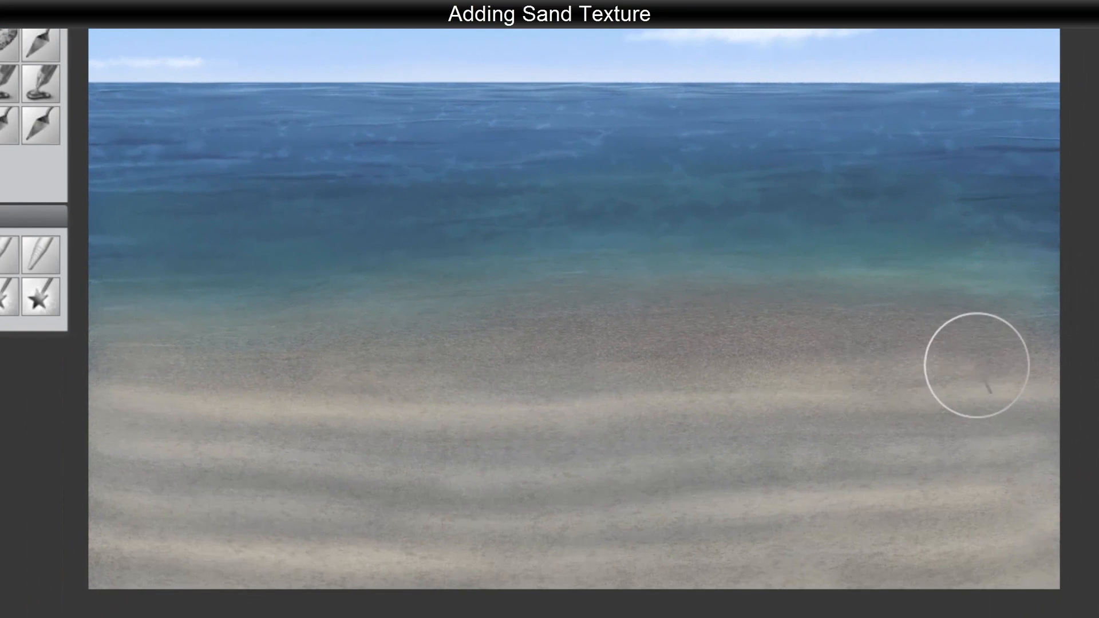
Spray scattered muted brown specks across the entire beach with the Pepper Spray and check them up close
mouse_move(976, 365)
left_mouse_down()
mouse_move(427, 405)
mouse_move(864, 419)
mouse_move(662, 478)
mouse_move(672, 522)
mouse_move(675, 446)
mouse_move(46, 465)
mouse_move(317, 561)
mouse_move(264, 451)
mouse_move(665, 373)
mouse_move(767, 505)
mouse_move(917, 587)
mouse_move(379, 499)
left_mouse_up()
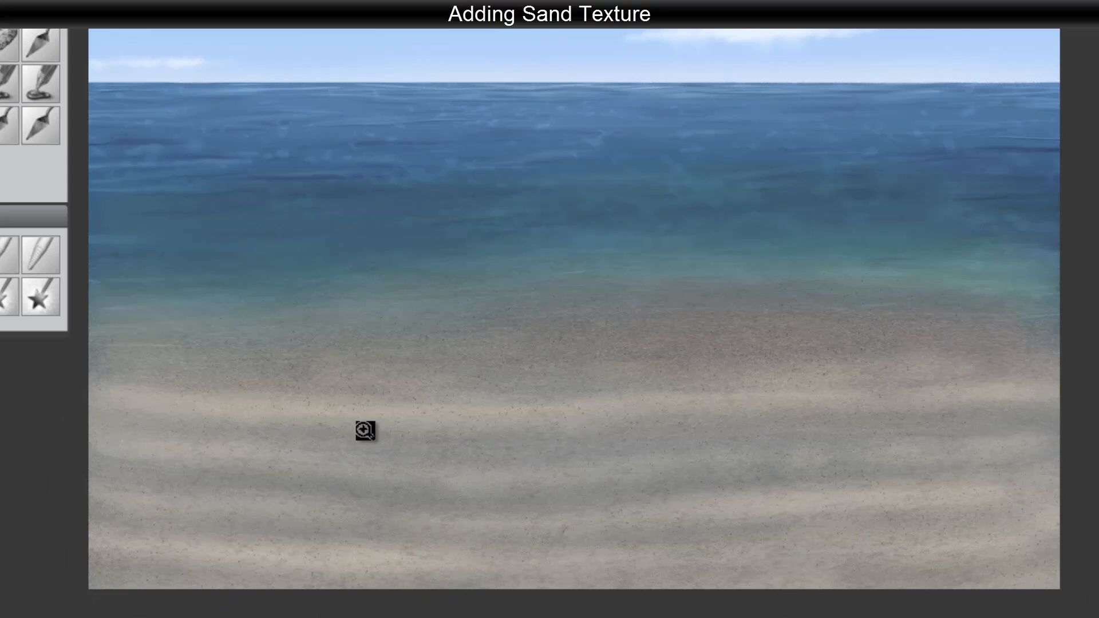
left_click(689, 464)
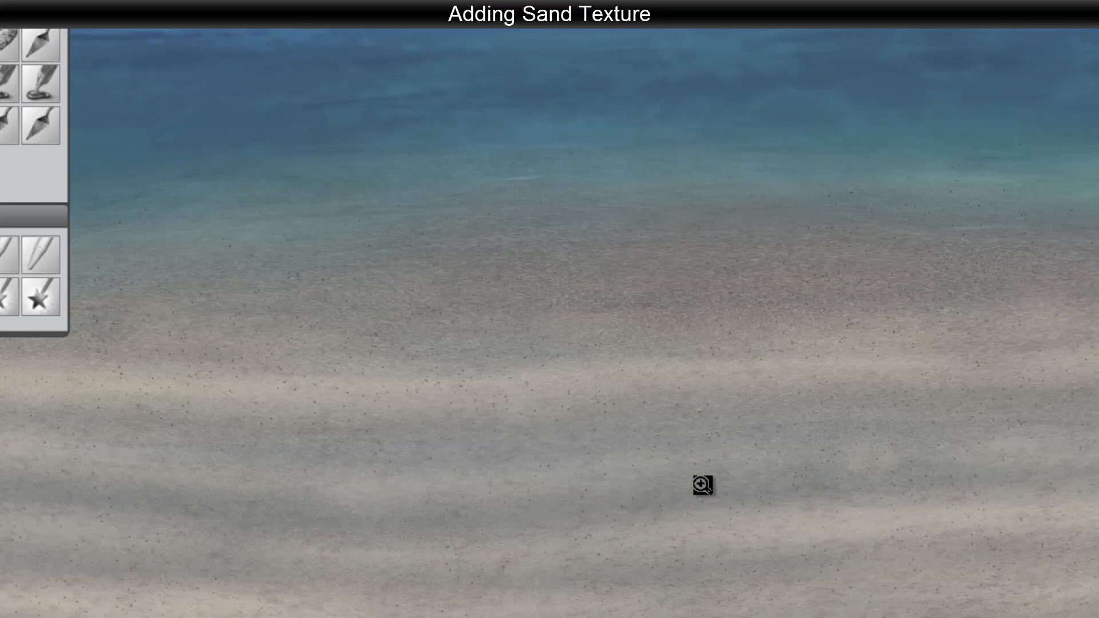
left_click(703, 484)
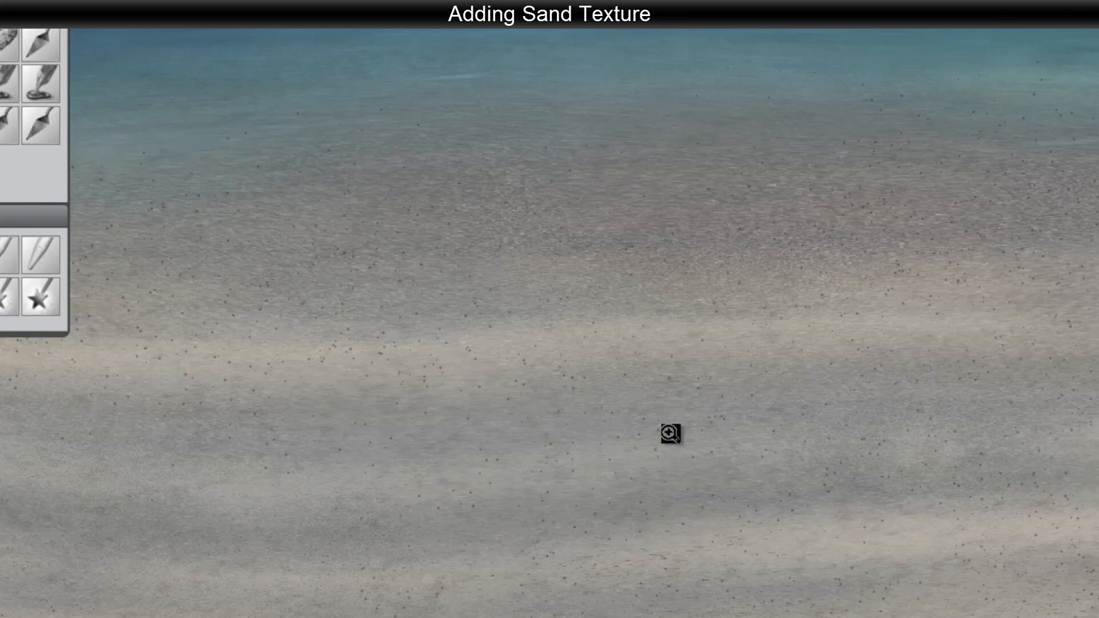
left_click(598, 462, "alt")
left_click(609, 464, "alt")
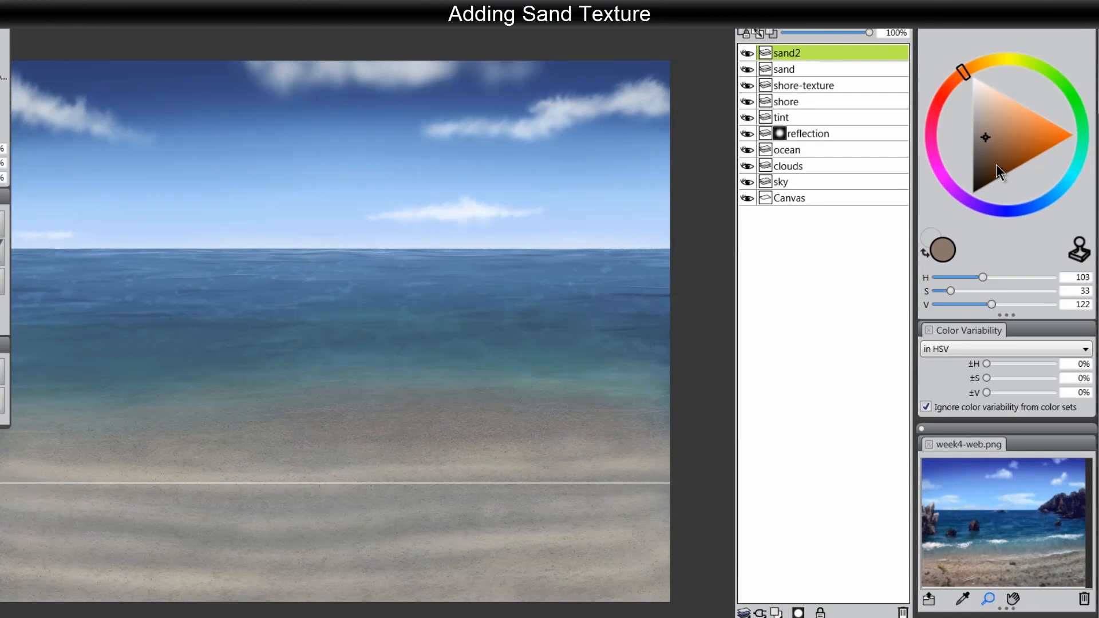
Pick a dark reddish brown (H 96, S 99, V 69), spray darker specks over the beach, and undo the last strokes
left_click(996, 164)
left_click(954, 90)
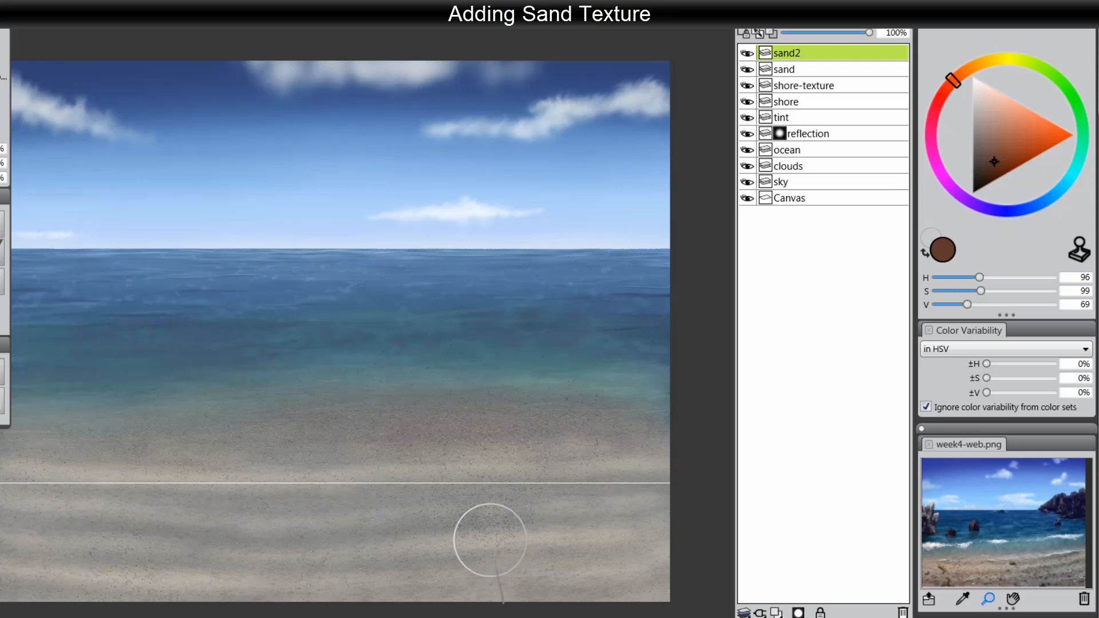
mouse_move(489, 540)
left_mouse_down()
mouse_move(482, 536)
mouse_move(502, 522)
left_mouse_up()
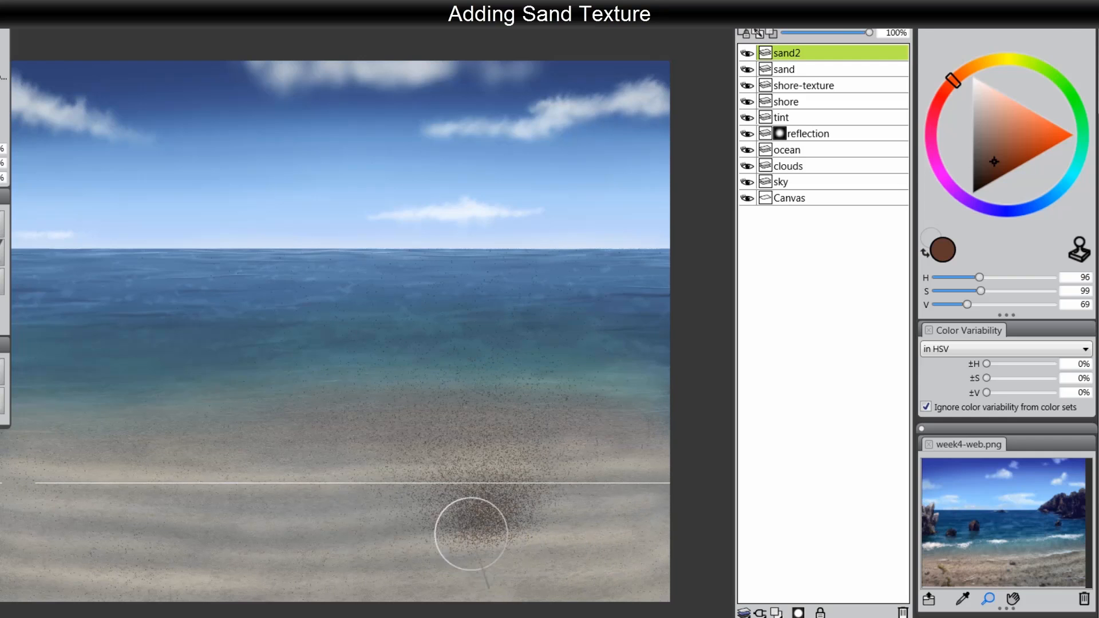
key("ctrl+z")
key("ctrl+z")
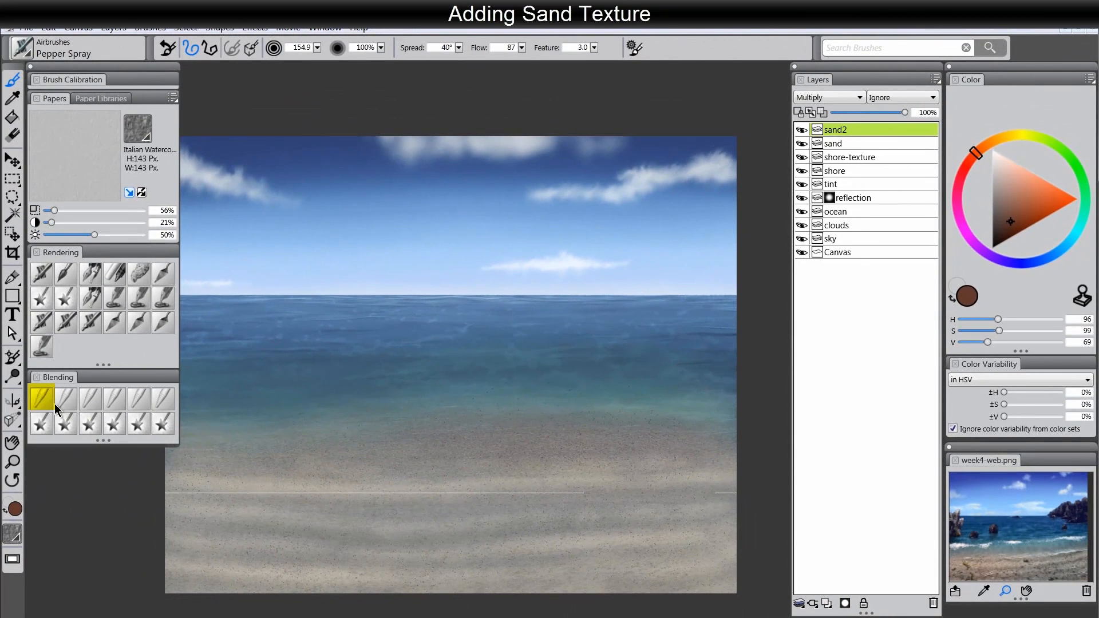
Choose the Diffuse Blur blender and soften the dark specks on the sand2 layer across the beach
left_click(39, 400)
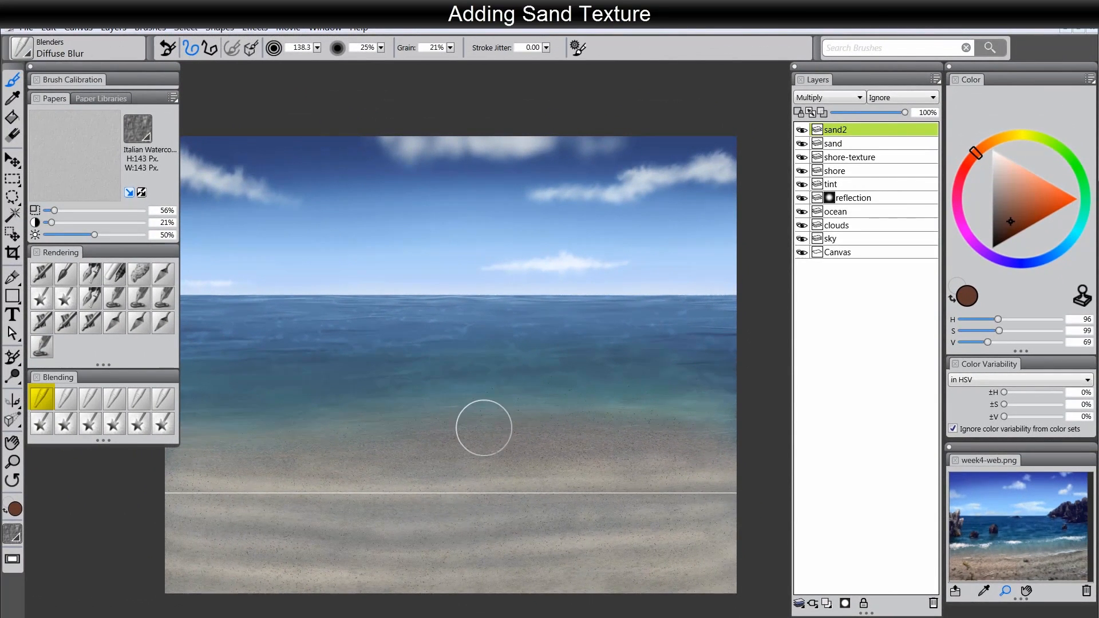
key("Tab")
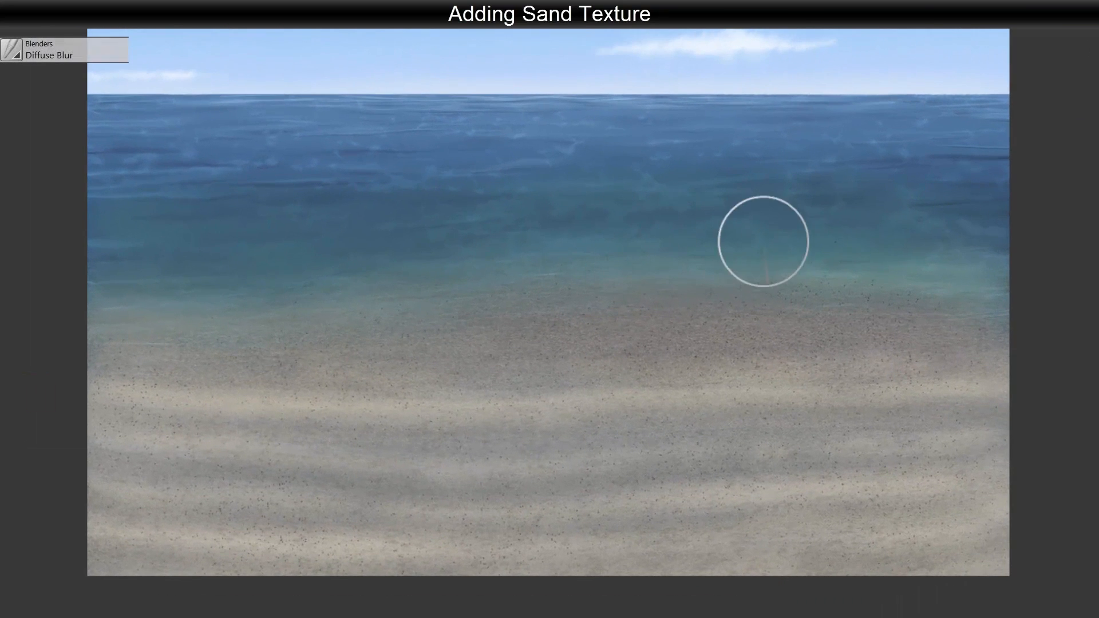
mouse_move(764, 241)
left_mouse_down()
mouse_move(926, 246)
mouse_move(850, 260)
mouse_move(1001, 272)
mouse_move(606, 259)
mouse_move(421, 291)
mouse_move(223, 304)
mouse_move(124, 307)
mouse_move(94, 293)
mouse_move(534, 285)
mouse_move(597, 313)
mouse_move(112, 346)
mouse_move(393, 358)
mouse_move(352, 335)
mouse_move(546, 339)
mouse_move(607, 330)
mouse_move(538, 317)
mouse_move(786, 315)
mouse_move(665, 345)
mouse_move(915, 356)
mouse_move(760, 302)
mouse_move(985, 305)
mouse_move(876, 323)
mouse_move(1006, 334)
mouse_move(967, 349)
mouse_move(422, 361)
mouse_move(705, 368)
mouse_move(116, 371)
mouse_move(128, 390)
mouse_move(255, 404)
mouse_move(977, 399)
mouse_move(87, 413)
mouse_move(246, 436)
mouse_move(115, 379)
mouse_move(366, 409)
mouse_move(323, 432)
mouse_move(469, 450)
mouse_move(352, 405)
mouse_move(991, 432)
mouse_move(862, 451)
mouse_move(152, 452)
mouse_move(331, 478)
mouse_move(185, 491)
mouse_move(240, 547)
mouse_move(376, 567)
mouse_move(258, 500)
mouse_move(715, 498)
mouse_move(599, 458)
mouse_move(510, 535)
mouse_move(775, 458)
mouse_move(925, 457)
mouse_move(914, 520)
mouse_move(886, 544)
mouse_move(890, 400)
mouse_move(785, 424)
mouse_move(703, 467)
mouse_move(818, 471)
left_mouse_up()
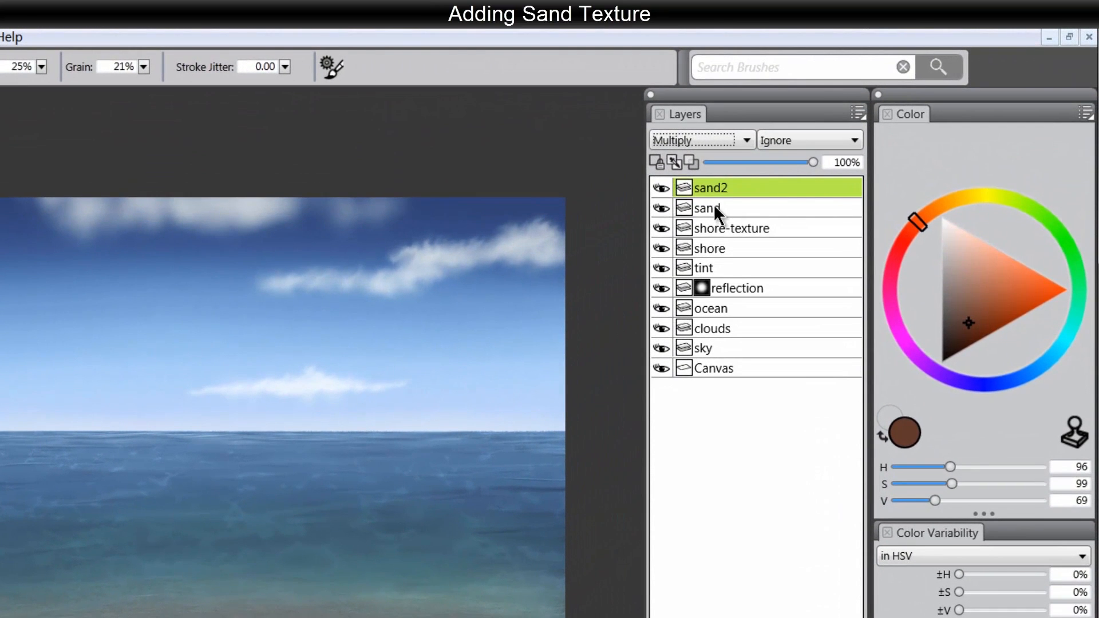
Select the sand layer and pick a pale yellowish white (H 121, S 255, V 248)
left_click(840, 141)
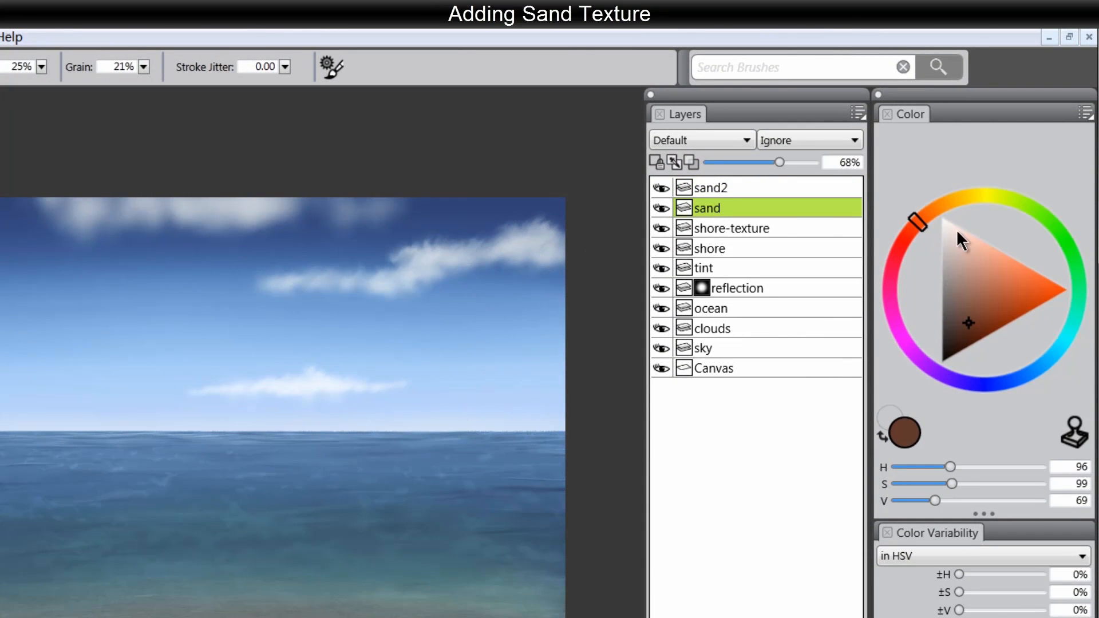
left_click_drag(957, 232, 949, 220)
left_click(969, 194)
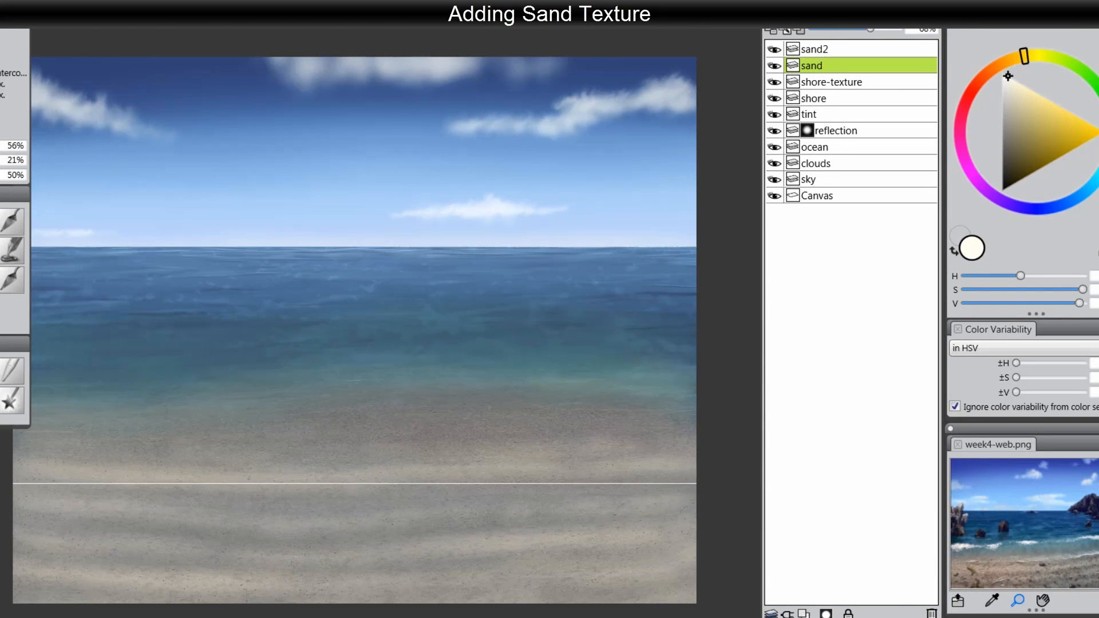
Soften the grains on the sand layer across the beach with the Diffuse Blur blender
key("Tab")
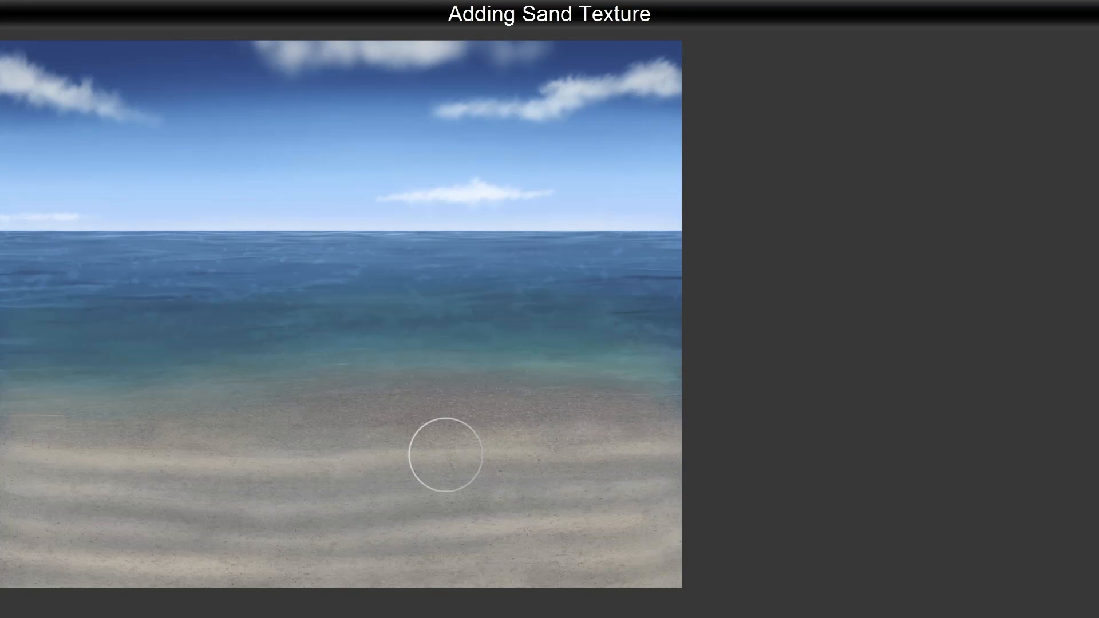
mouse_move(463, 426)
left_mouse_down()
mouse_move(466, 454)
mouse_move(442, 436)
left_mouse_up()
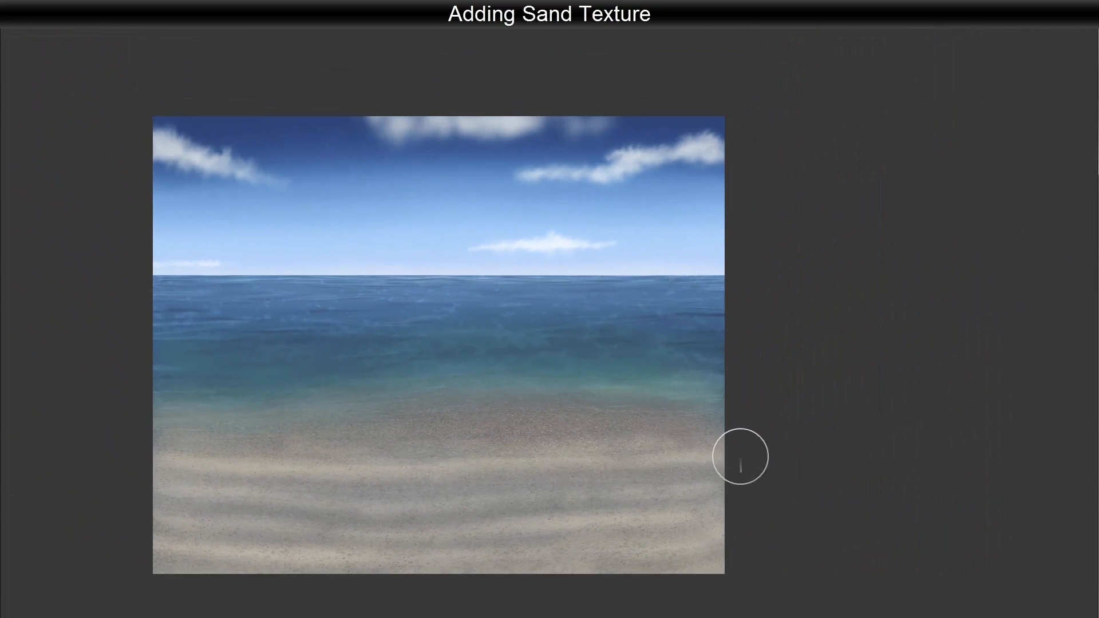
key("Tab")
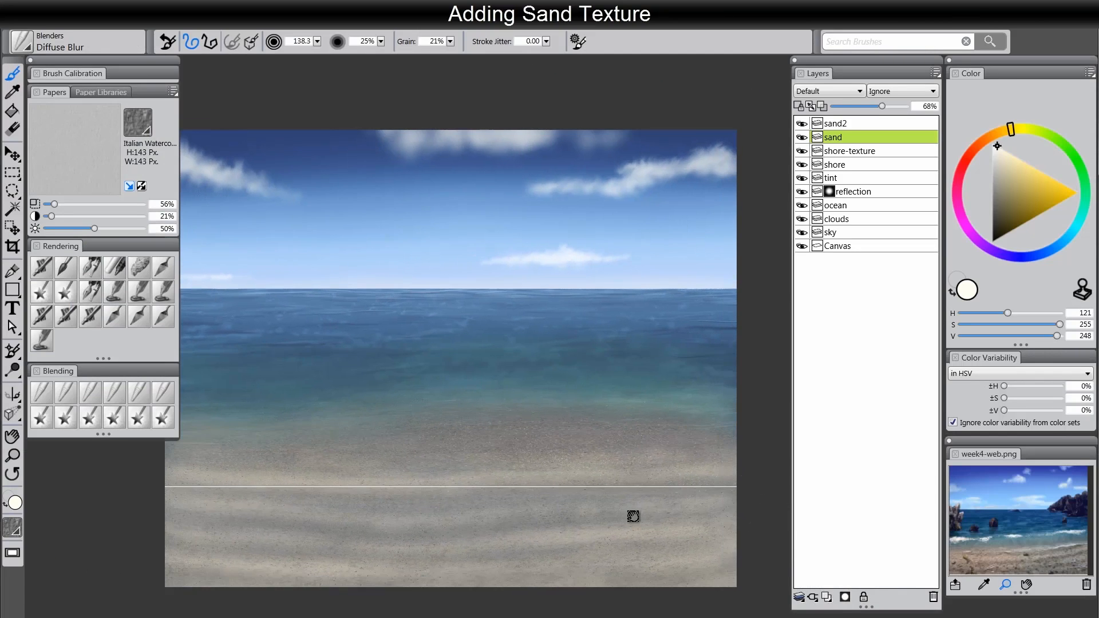
left_click_drag(633, 515, 654, 515)
key("Tab")
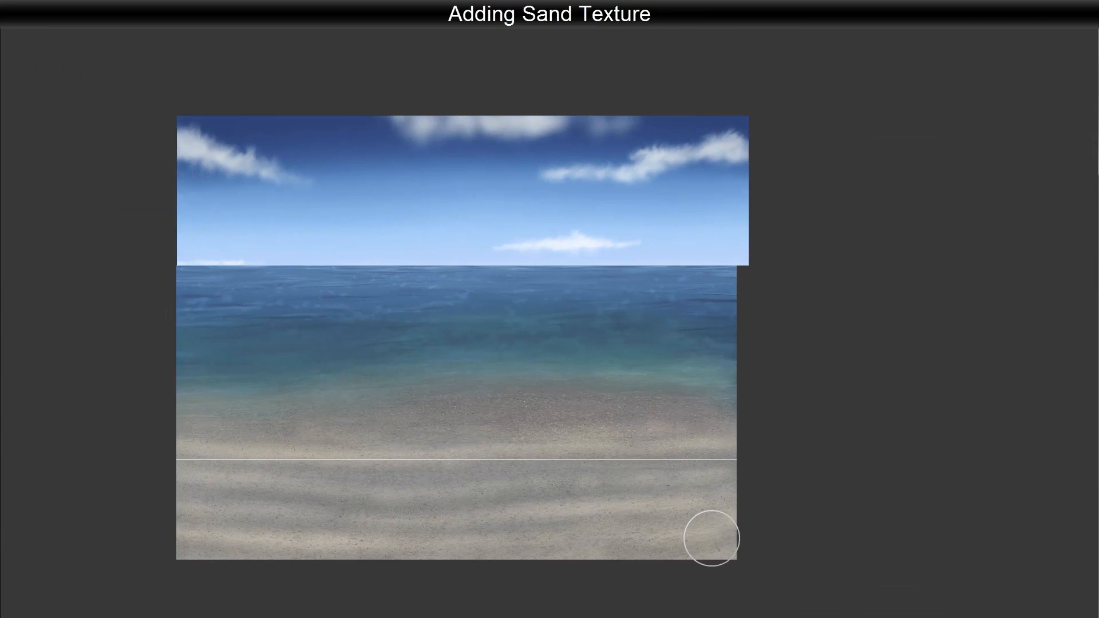
key("Tab")
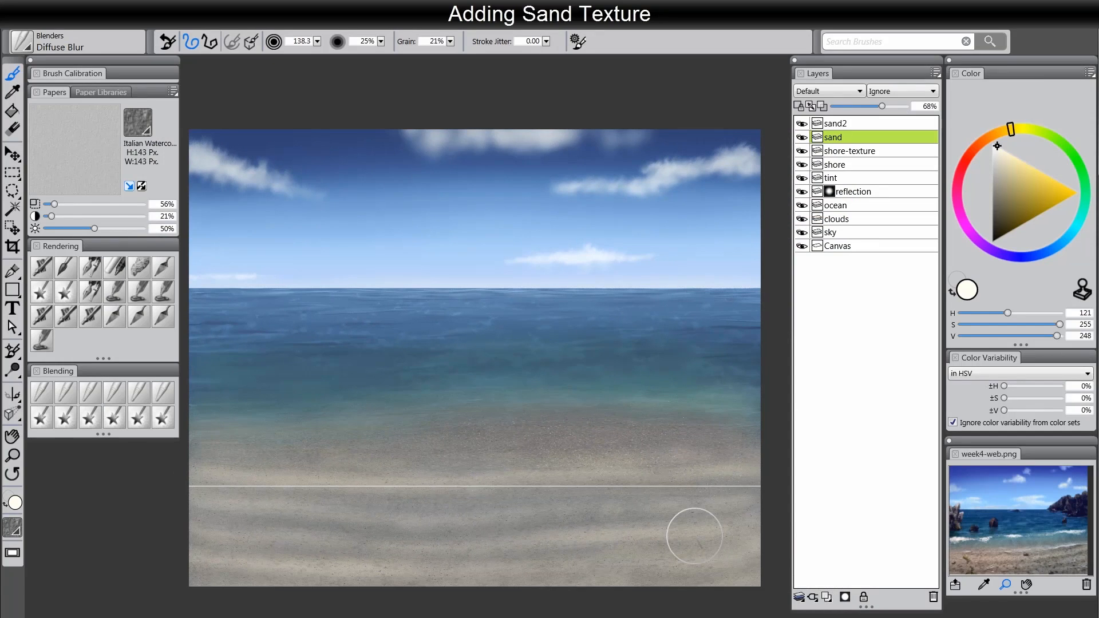
key("Tab")
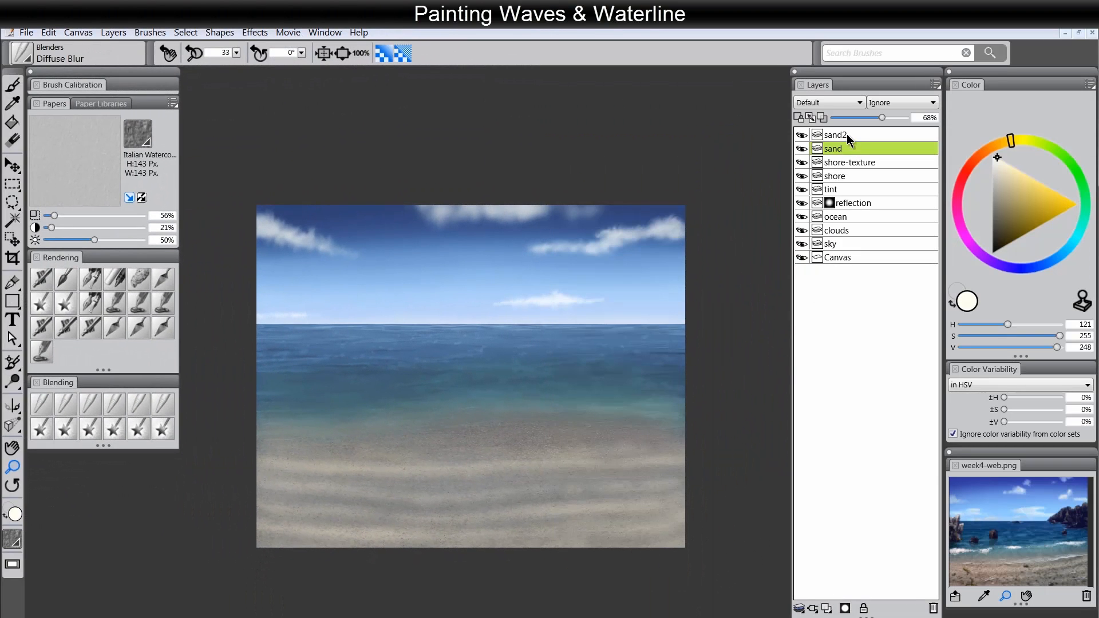
Add a new layer above sand2, name it waves, and set its composite method to Screen
left_click(848, 138)
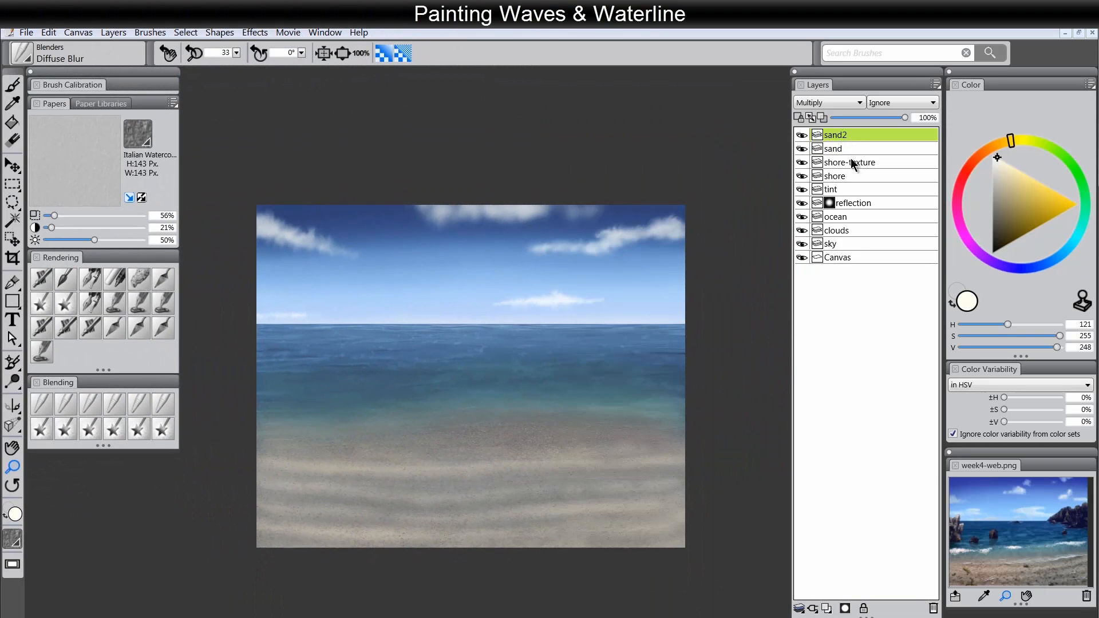
left_click(828, 609)
double_click(840, 136)
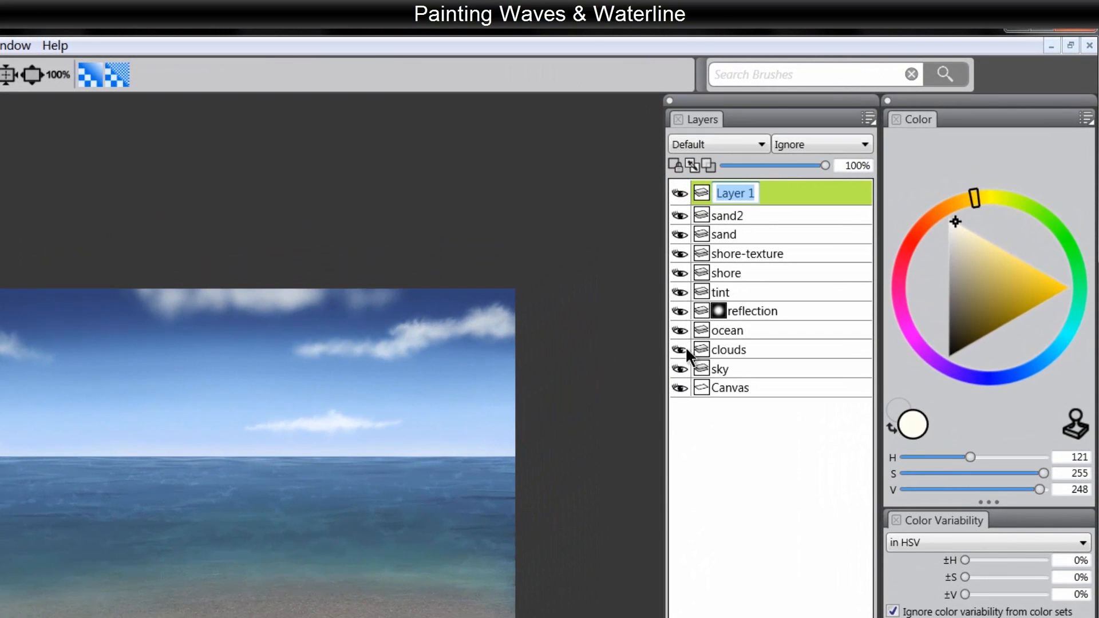
type("waves")
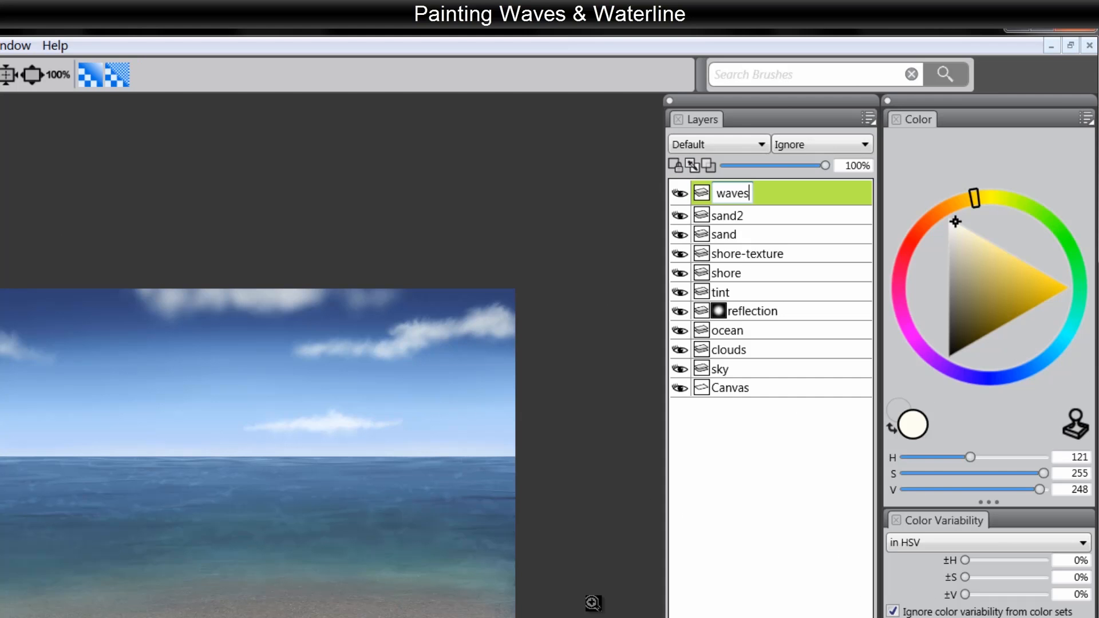
key("Return")
left_click(726, 144)
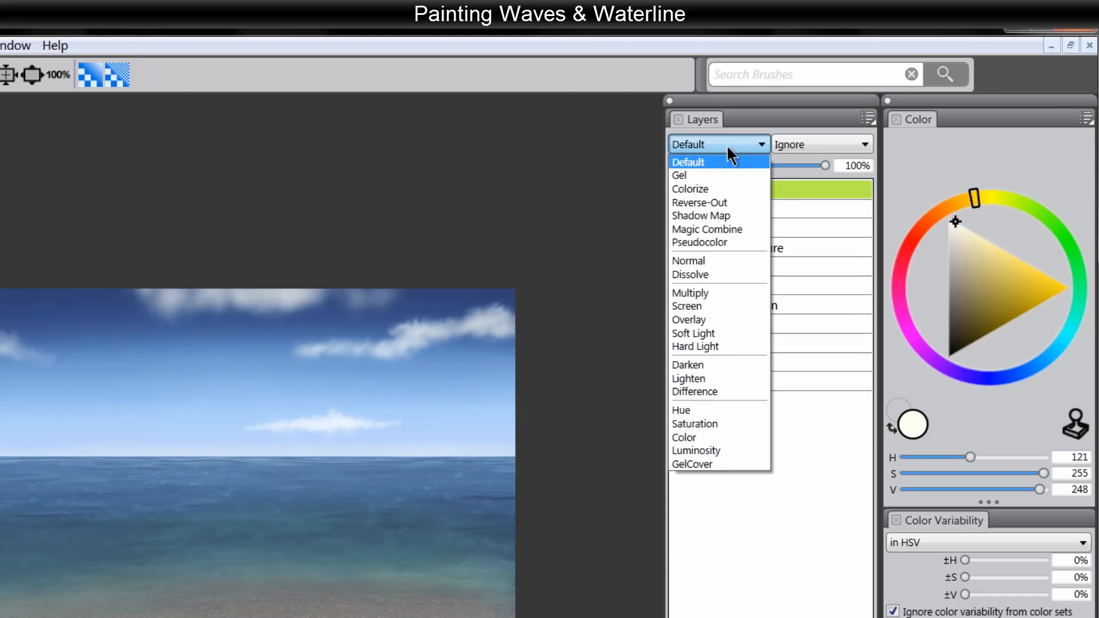
left_click(702, 306)
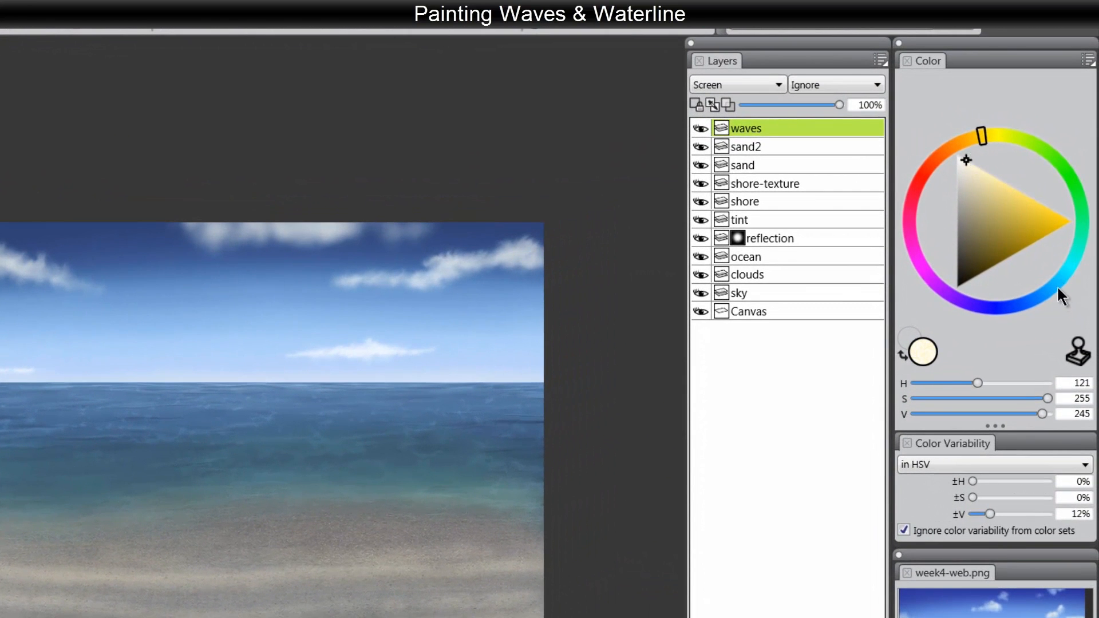
Pick a pale blue white (H 225, S 255, V 245) and paint a curving waterline across the shore with the Loaded Palette Knife
left_click_drag(1056, 285, 1055, 287)
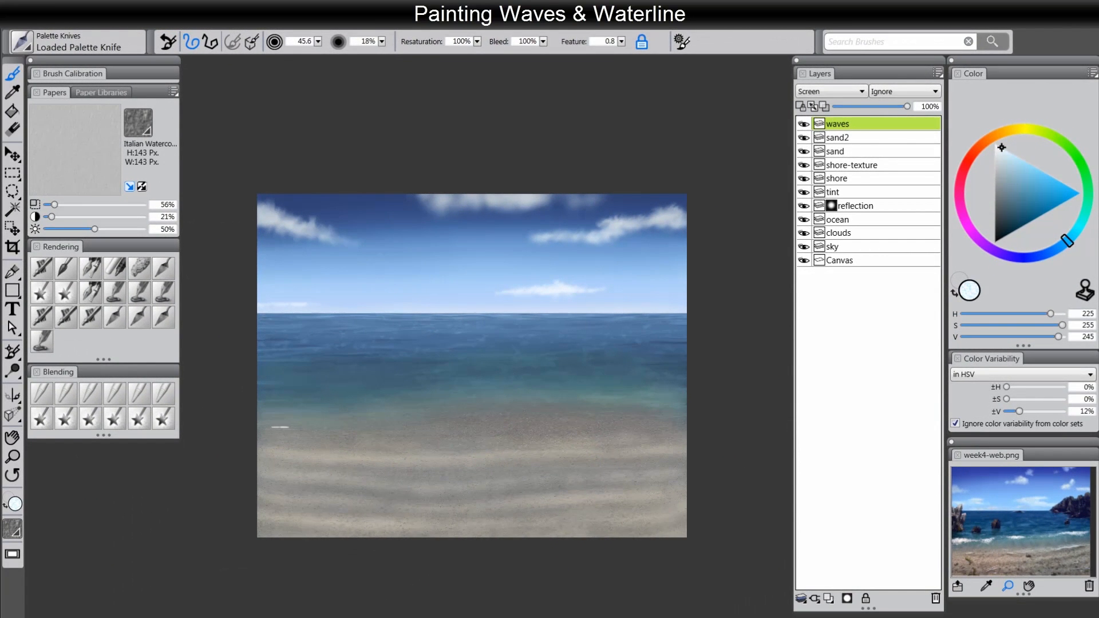
left_click_drag(273, 418, 327, 424)
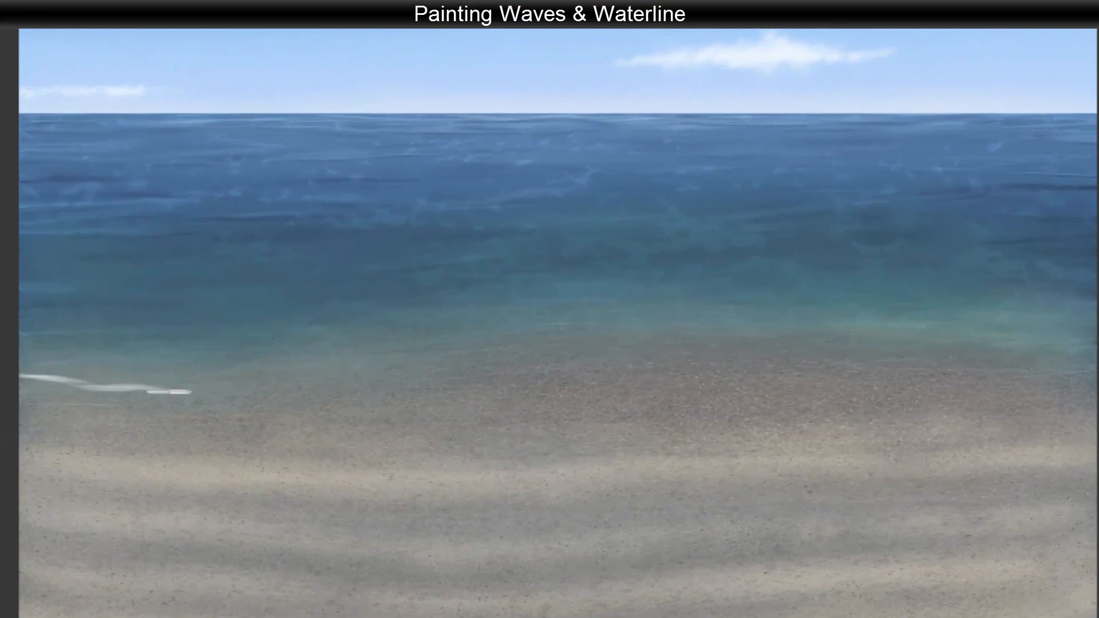
mouse_move(191, 392)
left_mouse_down()
mouse_move(254, 386)
mouse_move(391, 400)
mouse_move(475, 391)
mouse_move(595, 355)
mouse_move(585, 356)
mouse_move(739, 342)
mouse_move(1093, 379)
left_mouse_up()
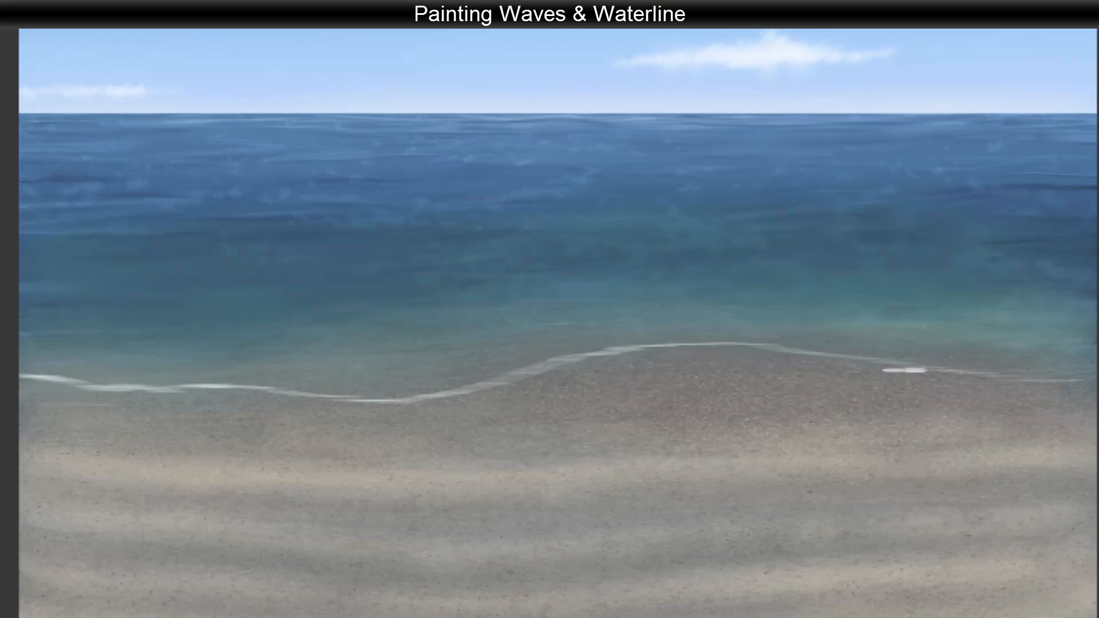
Thicken parts of the waterline and add thin overlapping foam lines just above it along the whole shore
left_click_drag(372, 400, 507, 383)
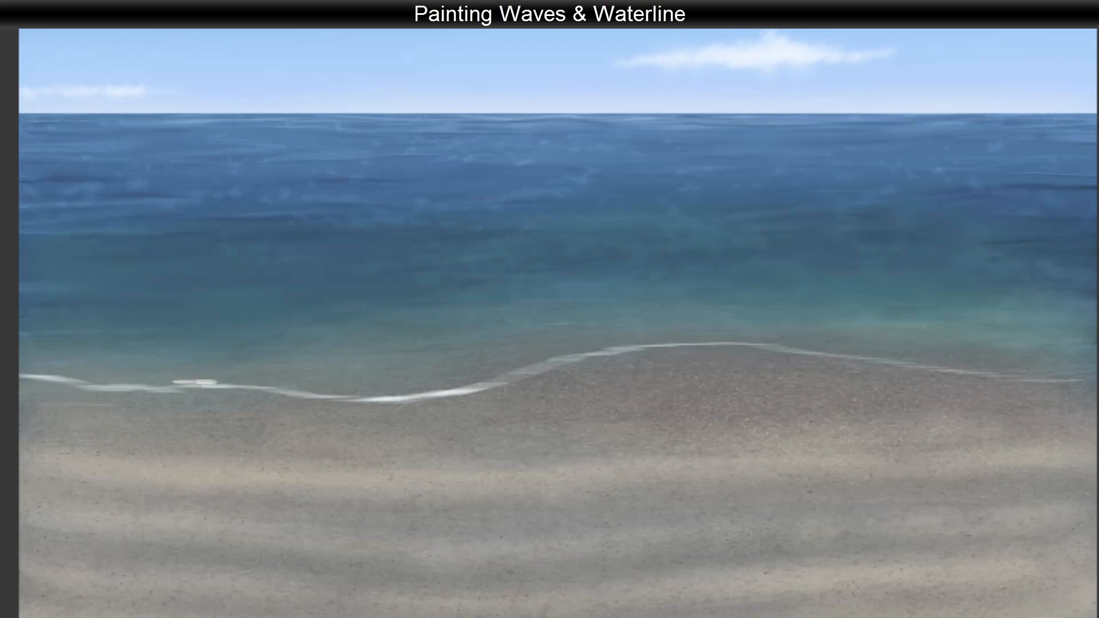
mouse_move(549, 360)
left_mouse_down()
mouse_move(715, 338)
mouse_move(701, 339)
mouse_move(964, 368)
left_mouse_up()
left_click_drag(876, 346, 715, 335)
mouse_move(882, 356)
left_mouse_down()
mouse_move(1053, 367)
mouse_move(916, 343)
mouse_move(1046, 357)
left_mouse_up()
left_click_drag(498, 352, 635, 333)
left_click_drag(410, 385, 366, 390)
mouse_move(300, 383)
left_mouse_down()
mouse_move(444, 375)
mouse_move(297, 383)
mouse_move(65, 367)
left_mouse_up()
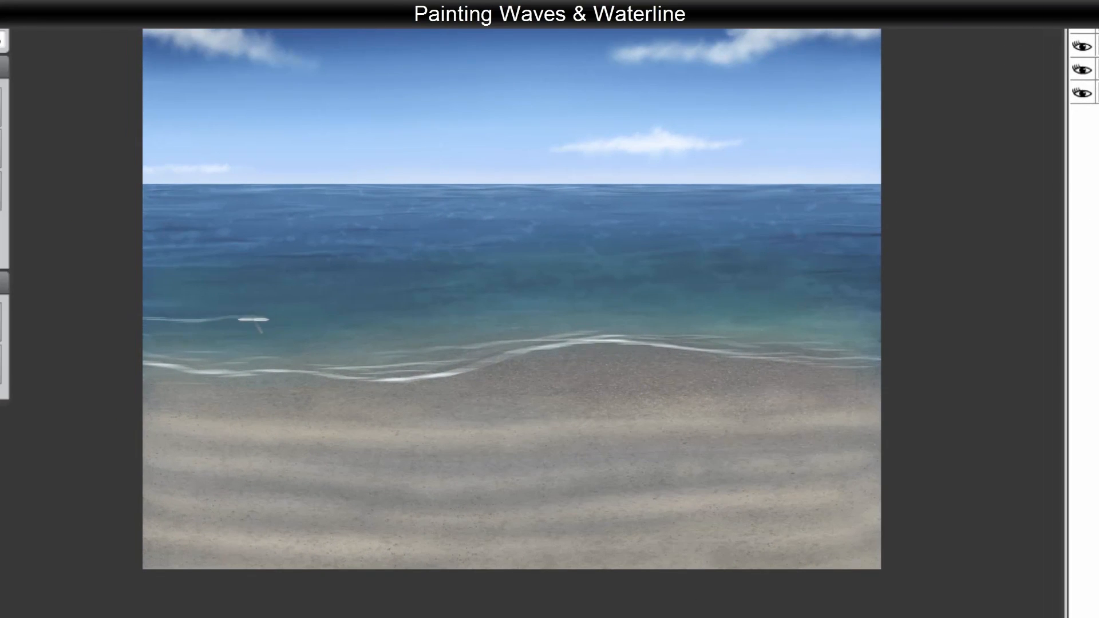
Paint a second wave line across the water beyond the shoreline and thicken sections of it into bright whitecaps
left_click_drag(313, 315, 460, 299)
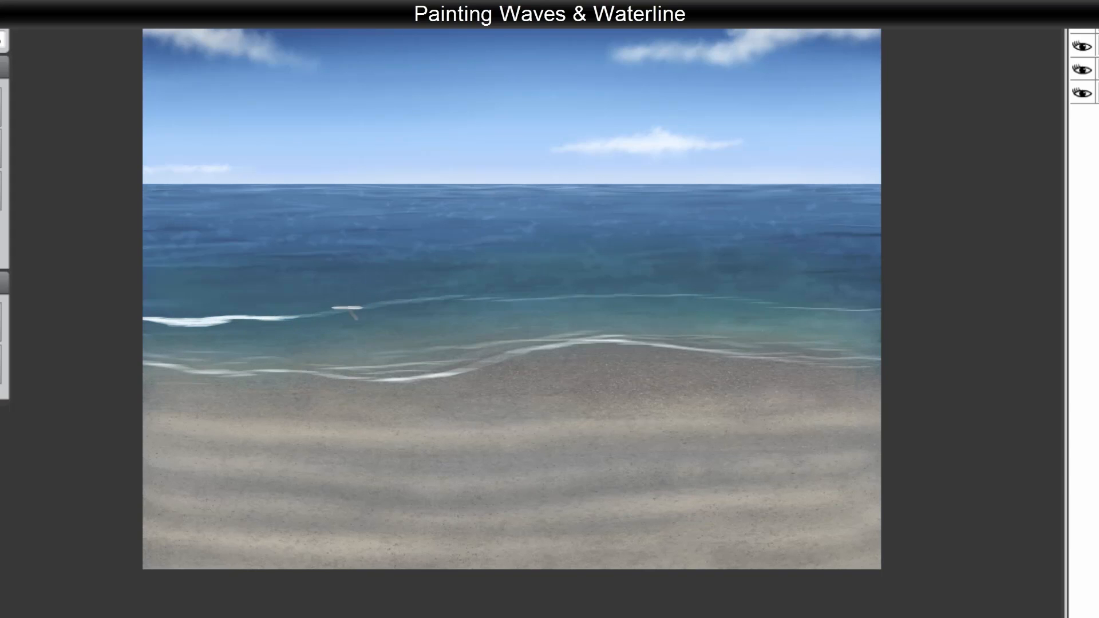
left_click_drag(347, 308, 367, 304)
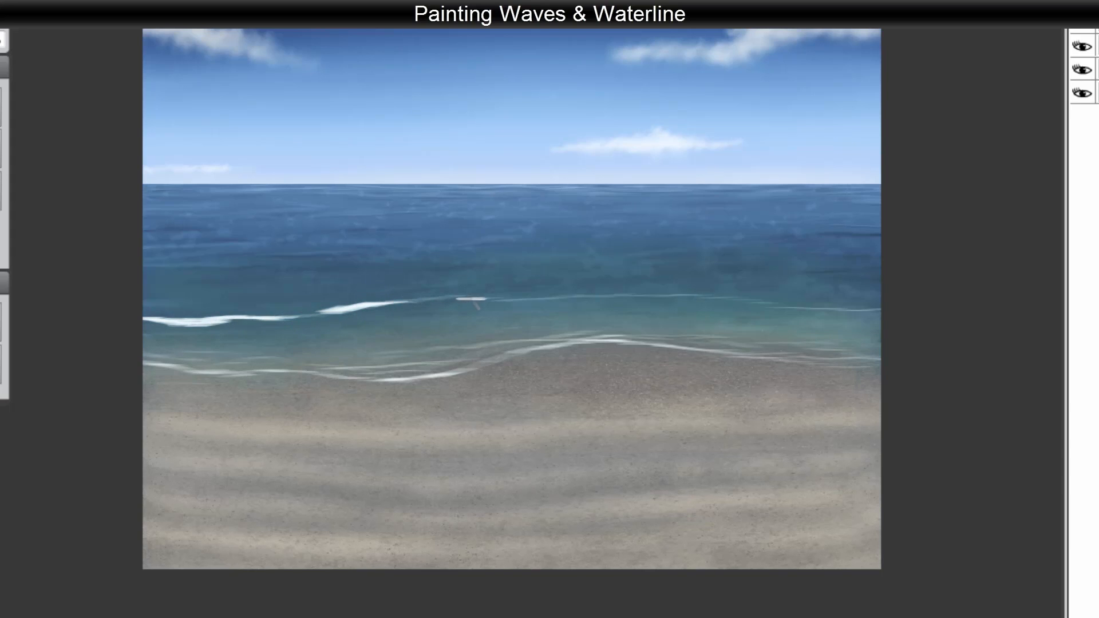
left_click_drag(475, 307, 536, 307)
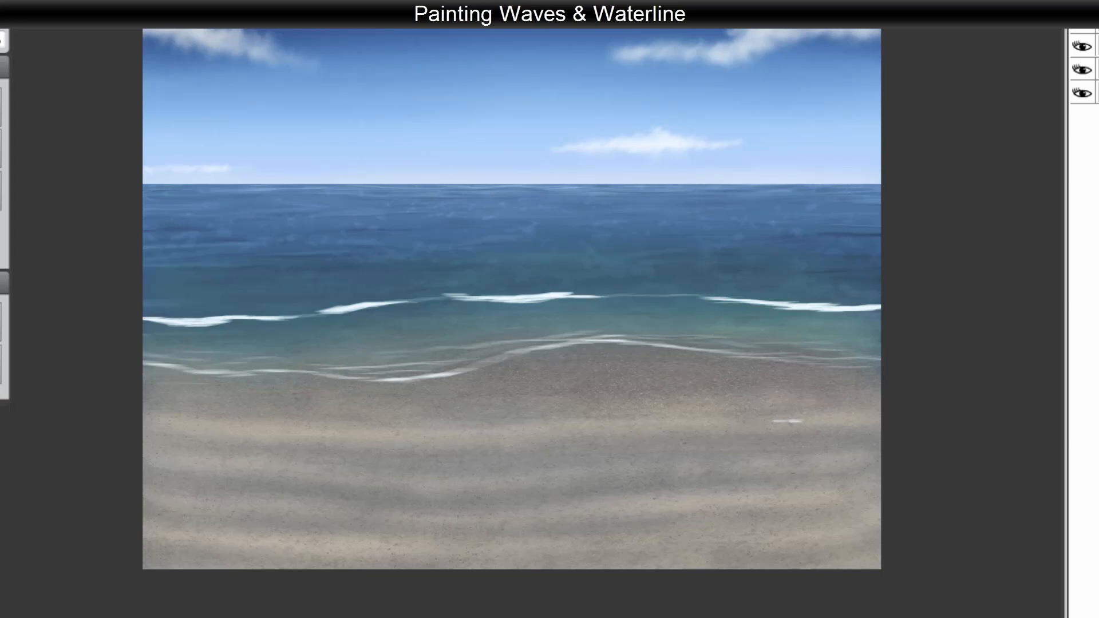
key("z")
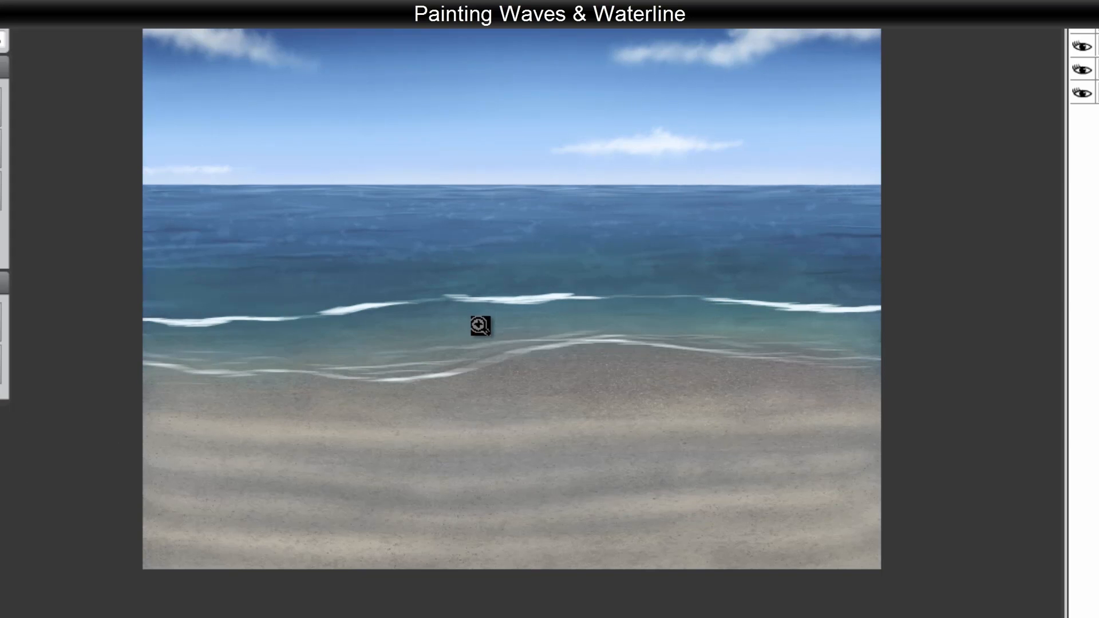
left_click(481, 320)
left_click_drag(546, 426, 557, 452)
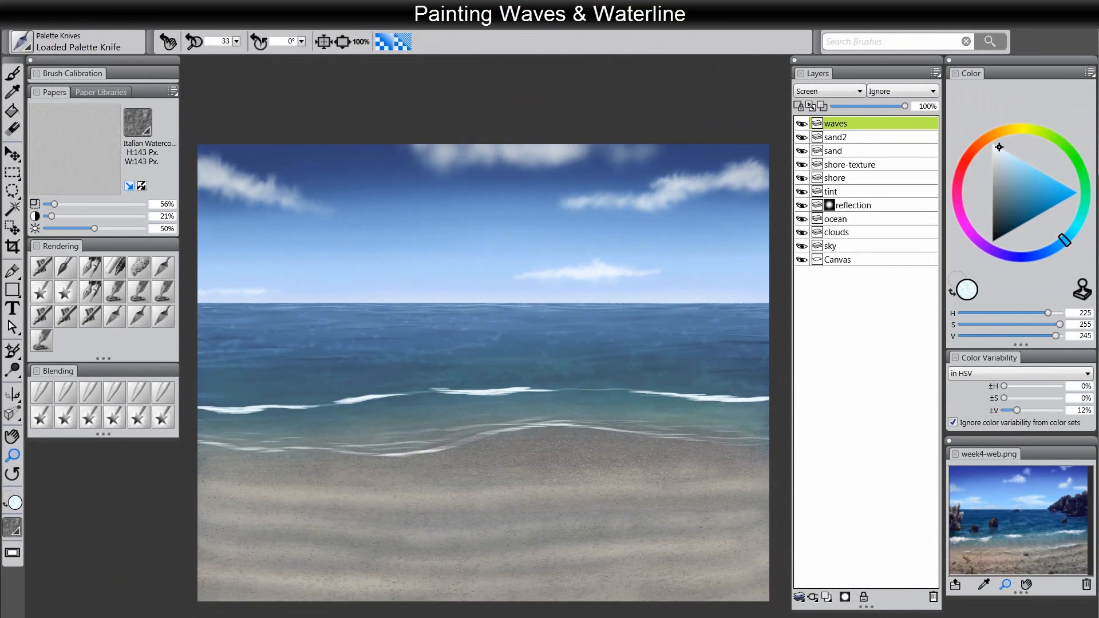
Pick a dark blue (H 223, S 211, V 57) and paint subtle horizontal ripples between the whitecaps and the waterline
key("b")
left_click(699, 262, "alt")
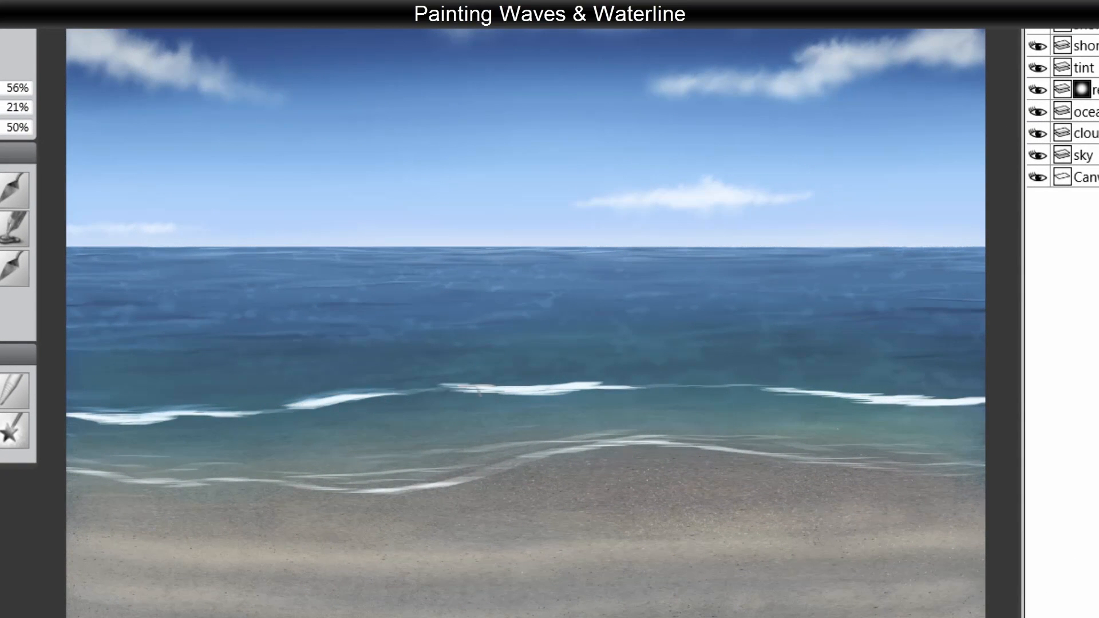
left_click_drag(490, 385, 514, 380)
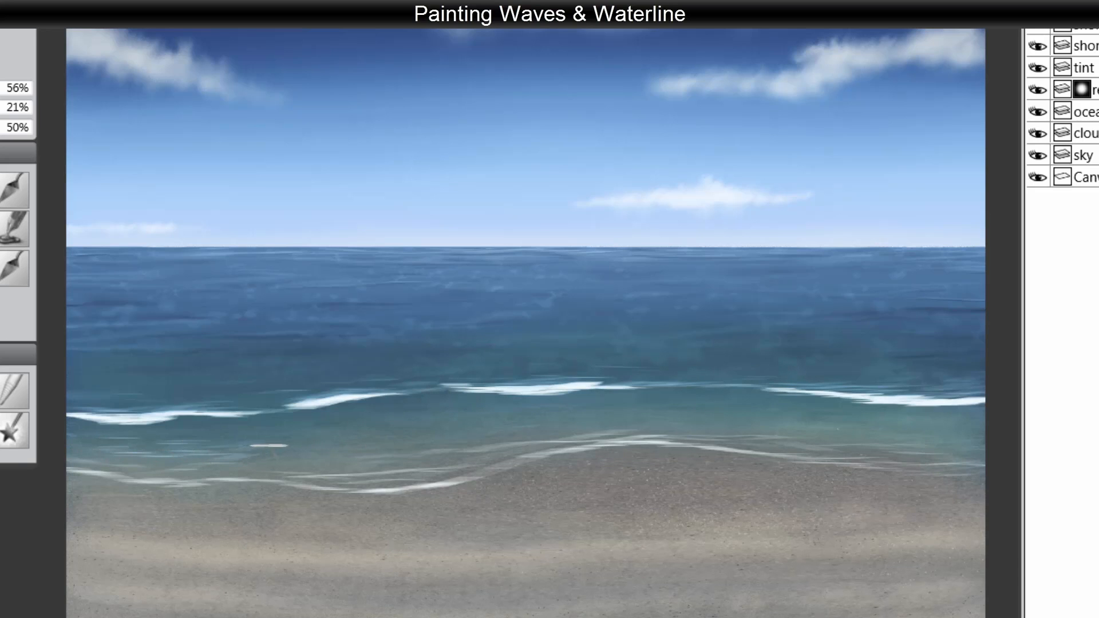
mouse_move(482, 441)
left_mouse_down()
mouse_move(322, 452)
mouse_move(450, 432)
mouse_move(366, 428)
left_mouse_up()
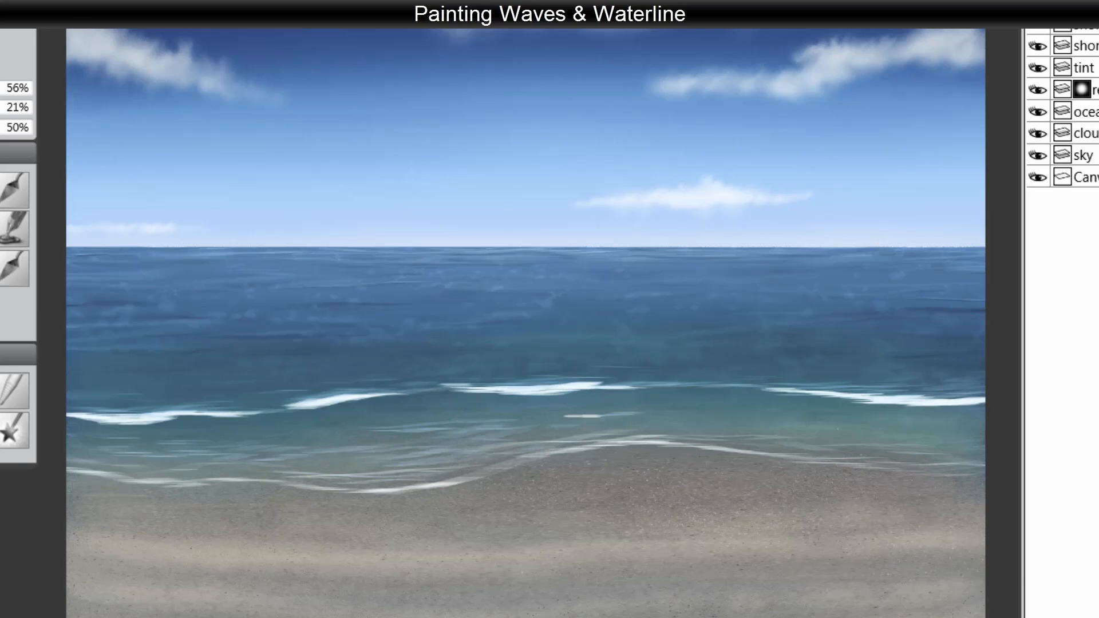
mouse_move(583, 416)
left_mouse_down()
mouse_move(827, 441)
mouse_move(695, 419)
mouse_move(786, 415)
mouse_move(752, 435)
mouse_move(864, 444)
mouse_move(823, 427)
left_mouse_up()
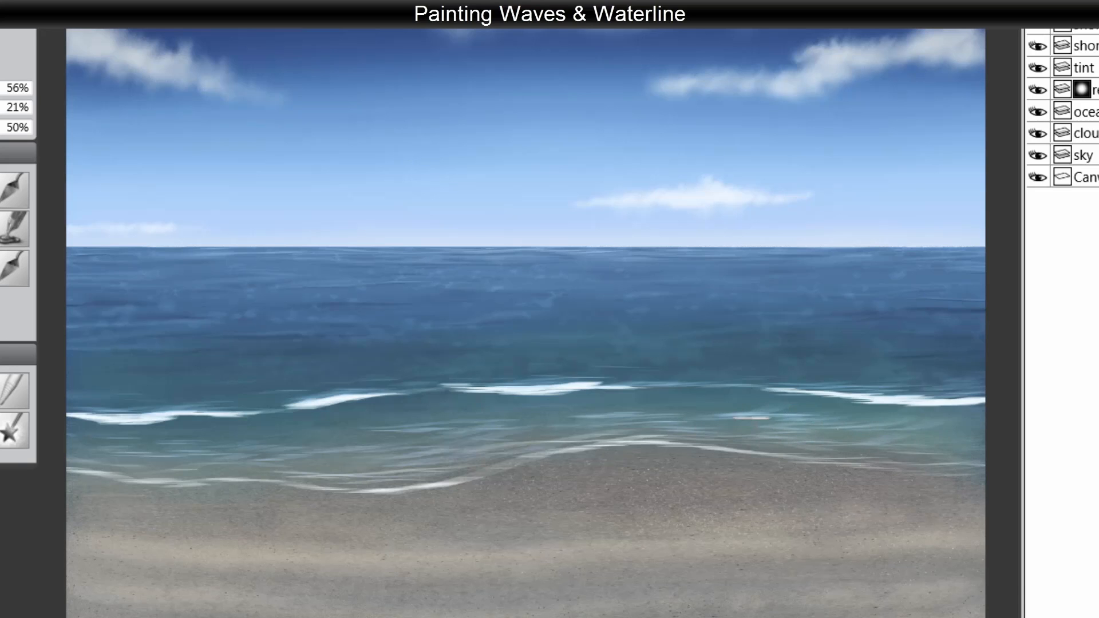
mouse_move(913, 430)
left_mouse_down()
mouse_move(944, 438)
mouse_move(906, 445)
mouse_move(993, 449)
left_mouse_up()
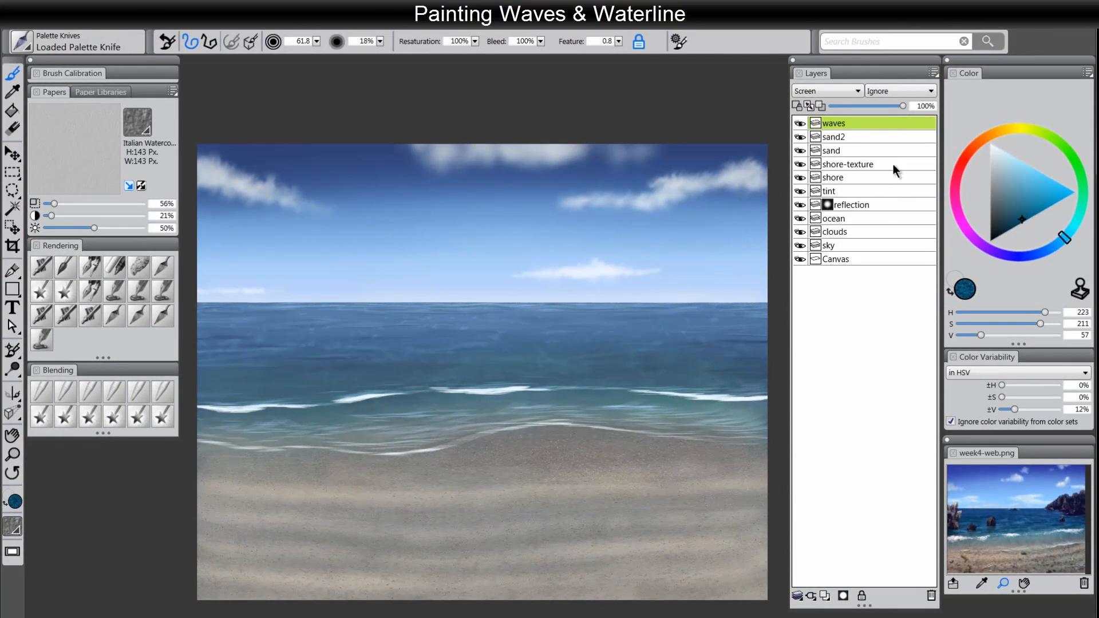
Add a layer named waves-shadow directly beneath the waves layer and set its blend mode to Multiply
left_click(825, 596)
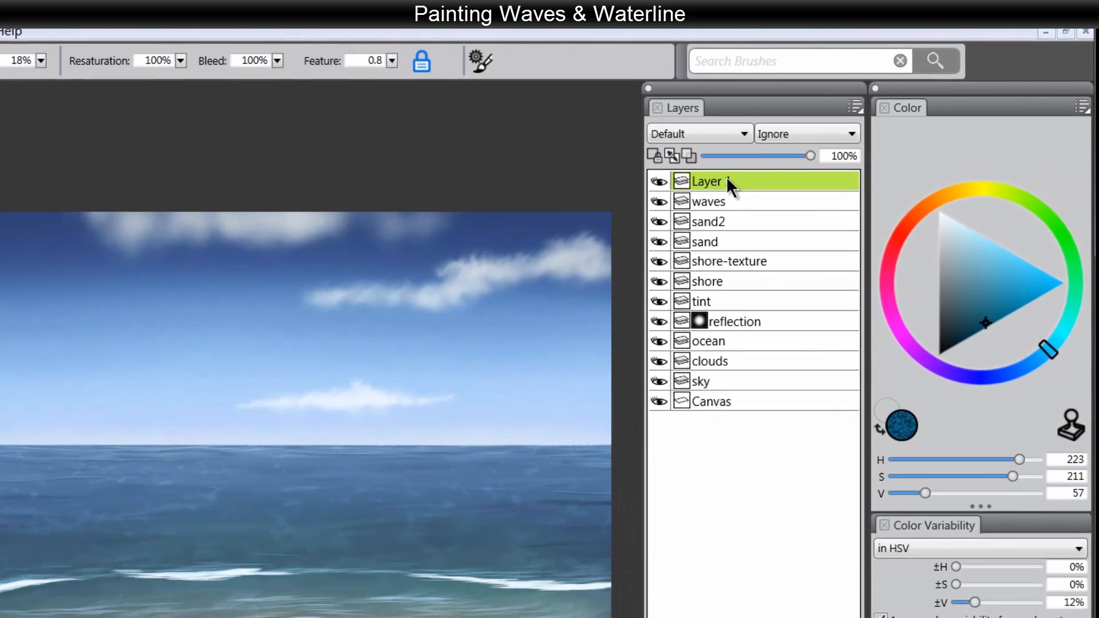
left_click_drag(847, 123, 846, 140)
left_click_drag(713, 213, 716, 212)
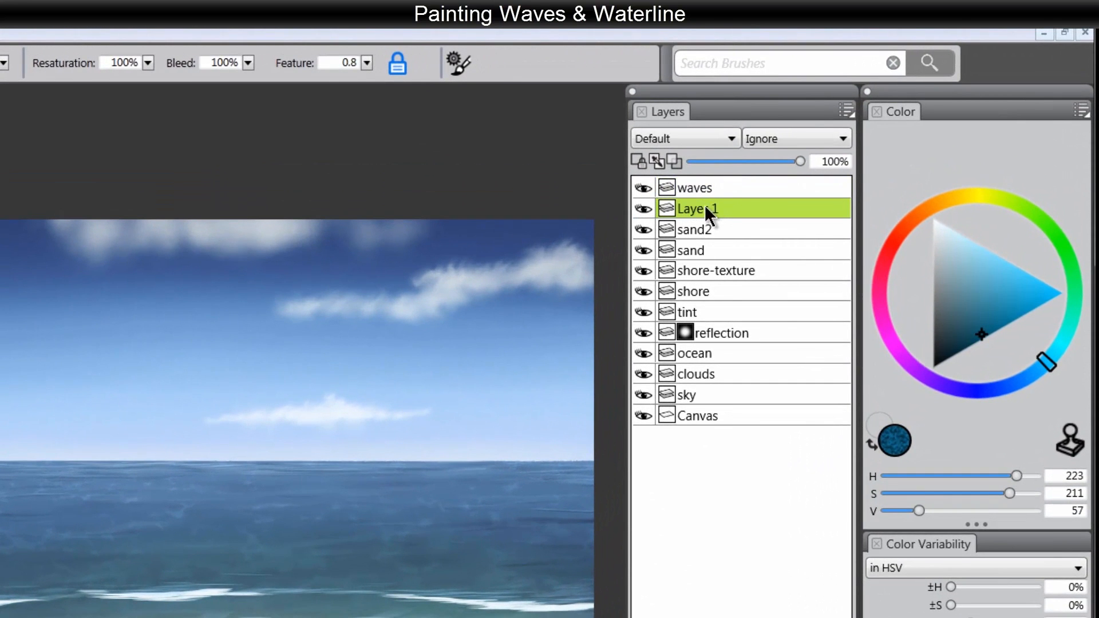
double_click(707, 208)
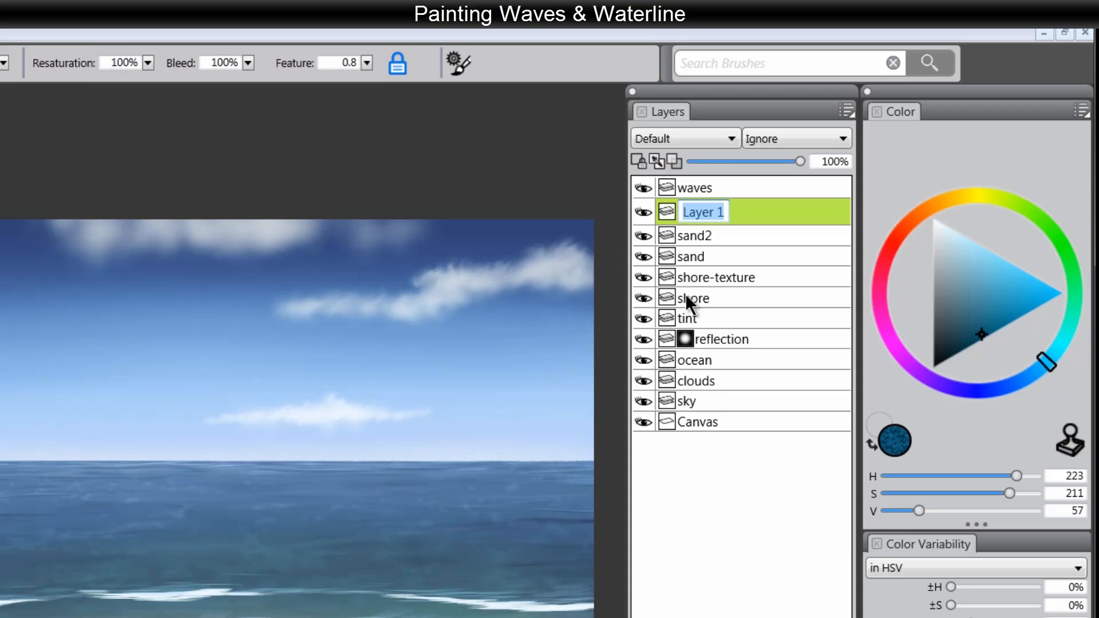
type("waves-sha")
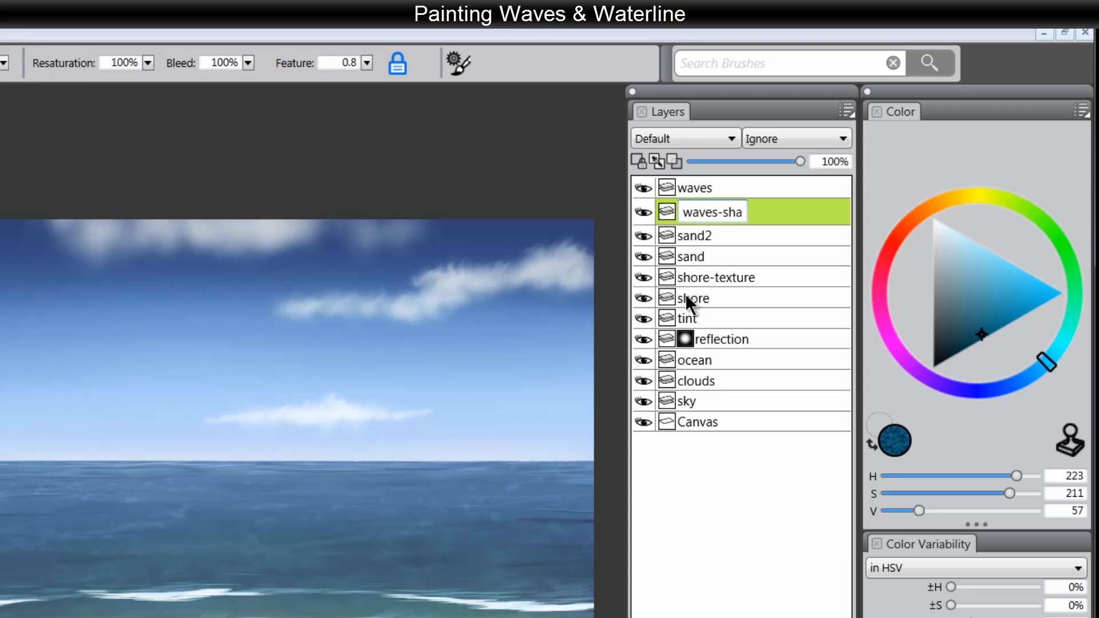
type("dow")
key("Return")
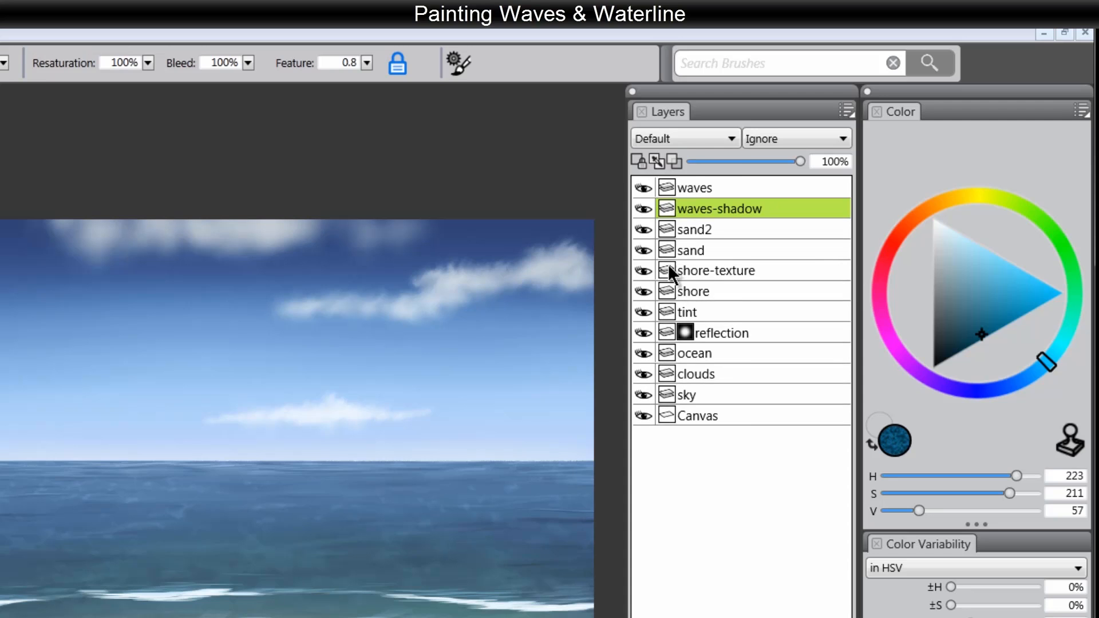
left_click(683, 139)
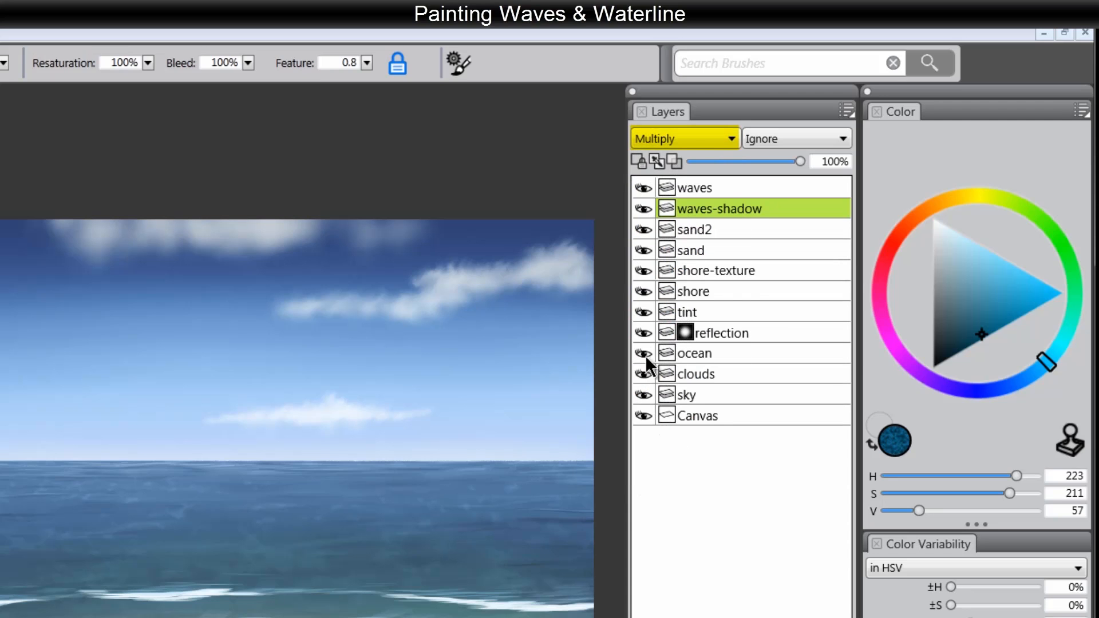
Sample a dark blue from the water and paint thin shadows along the underside of each whitecap
left_click(456, 535, "alt")
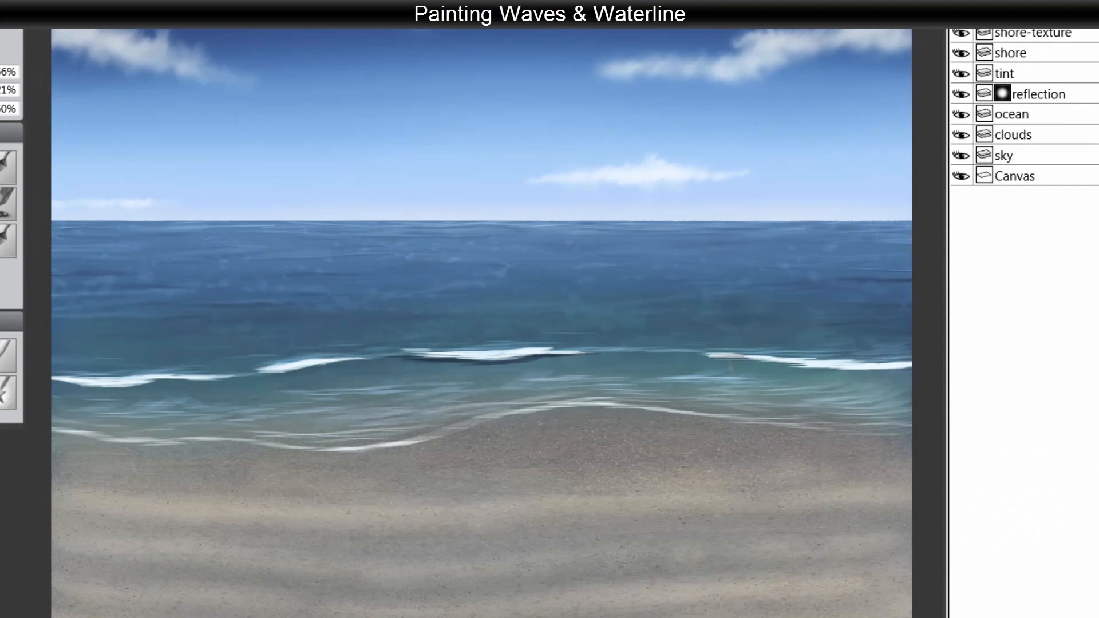
left_click_drag(780, 371, 812, 380)
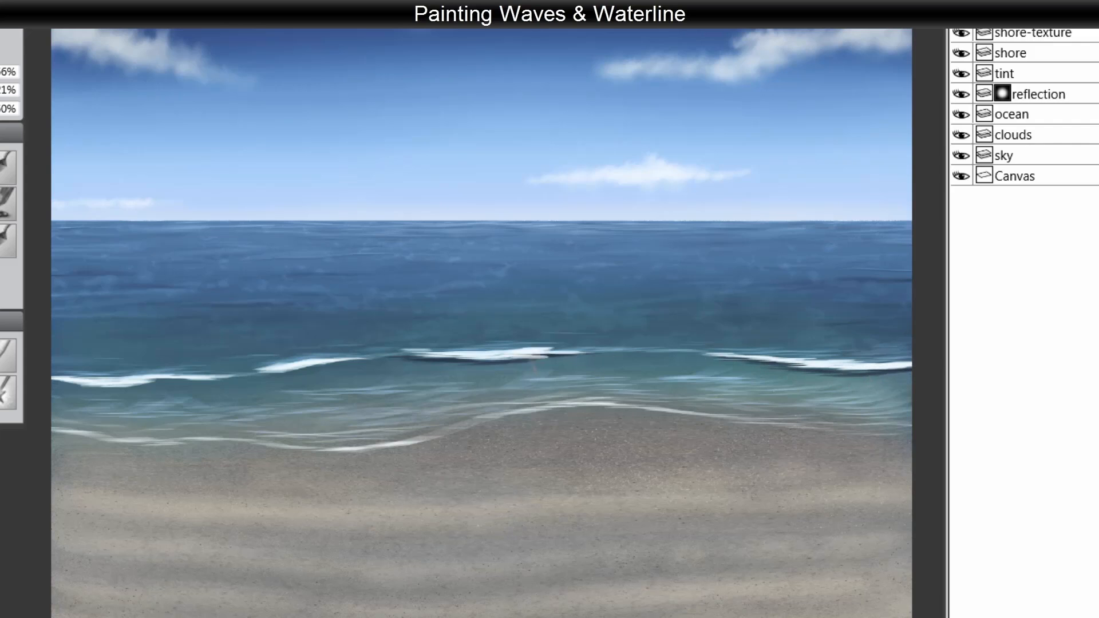
left_click_drag(305, 371, 342, 366)
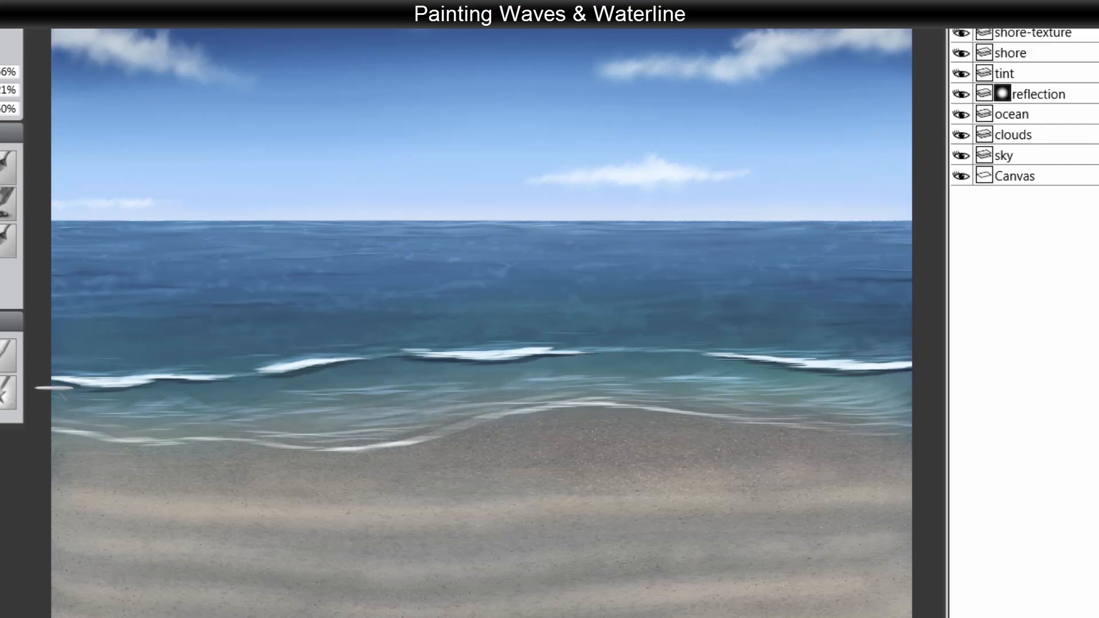
left_click_drag(94, 396, 181, 390)
mouse_move(86, 396)
left_mouse_down()
mouse_move(113, 406)
mouse_move(181, 386)
mouse_move(311, 394)
left_mouse_up()
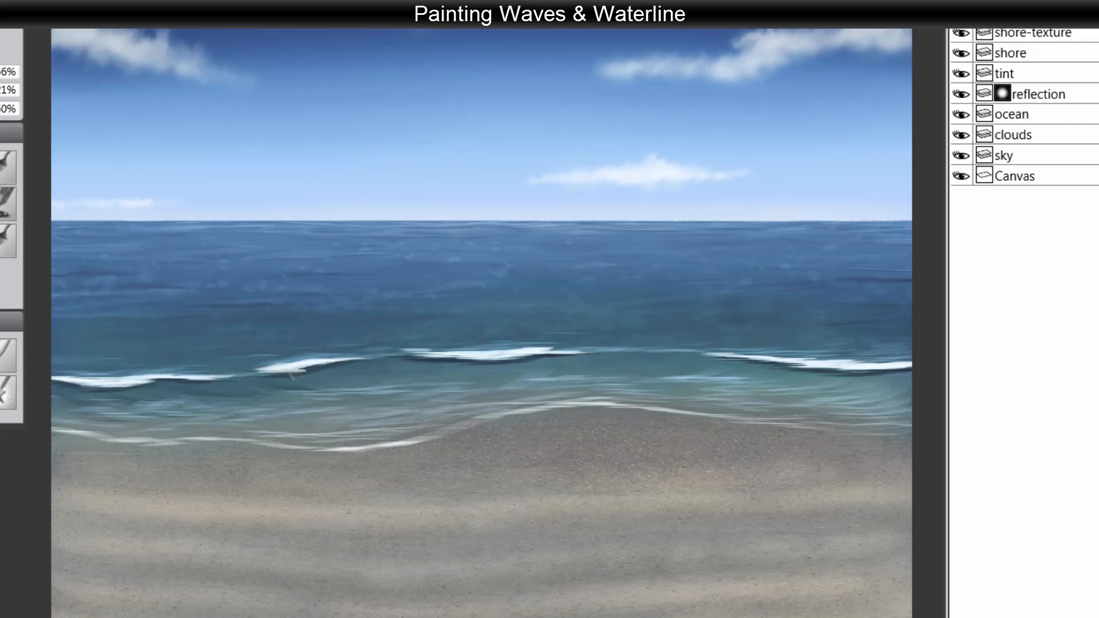
Paint subtle dark ripple shadows in the shallow water between the whitecaps and the waterline, undoing the overly heavy stroke near the shore
mouse_move(424, 366)
left_mouse_down()
mouse_move(455, 377)
mouse_move(587, 367)
mouse_move(532, 384)
left_mouse_up()
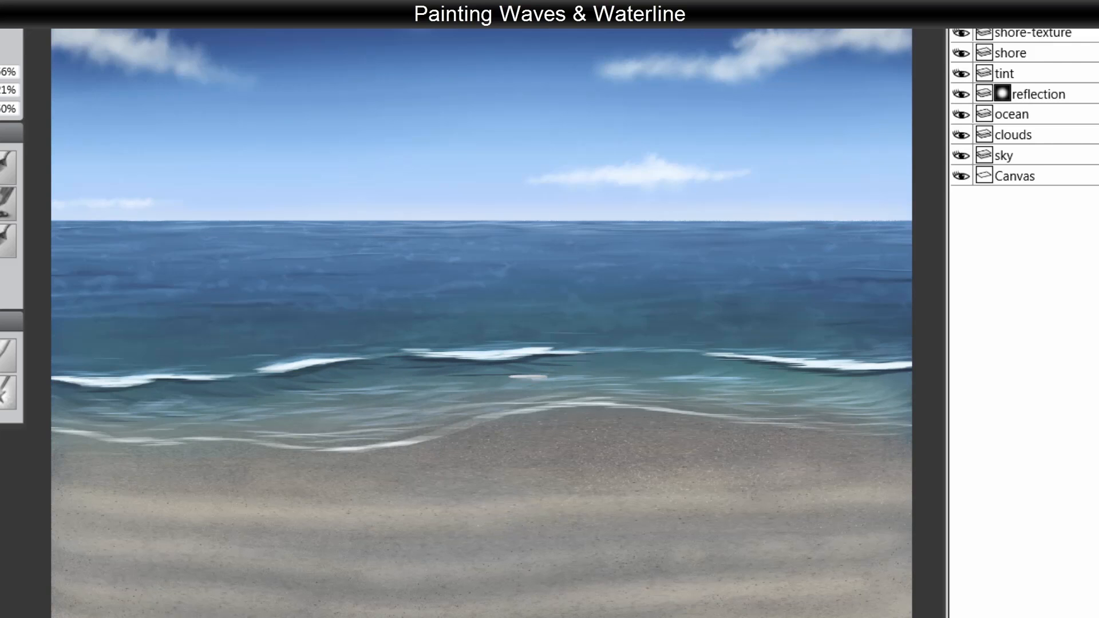
left_click_drag(601, 409, 494, 421)
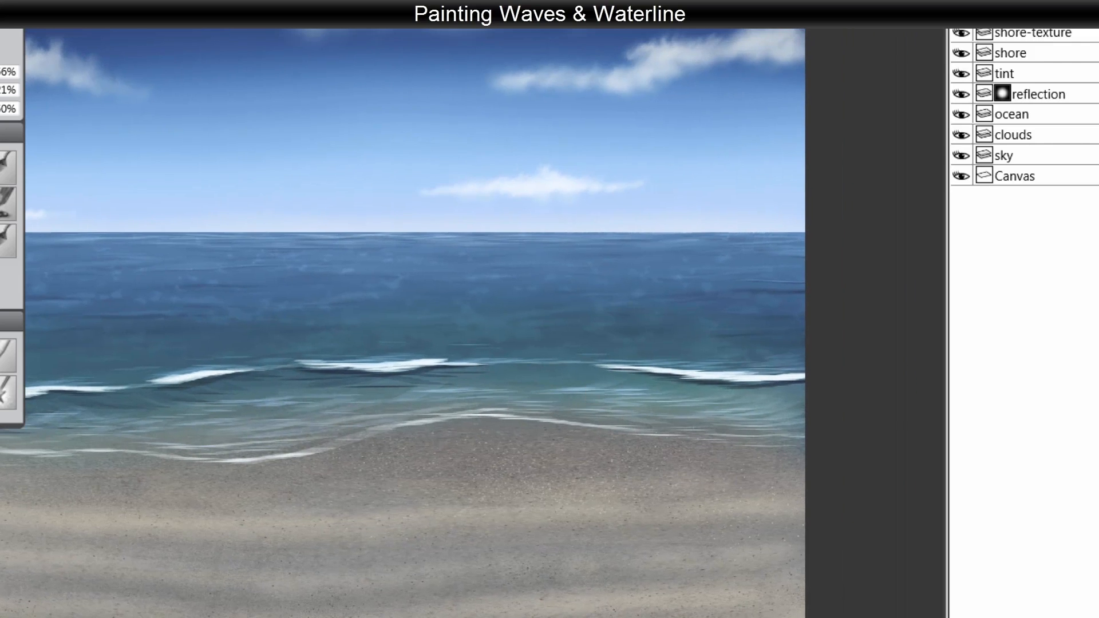
mouse_move(595, 397)
left_mouse_down()
mouse_move(598, 375)
mouse_move(587, 387)
mouse_move(727, 385)
mouse_move(628, 414)
mouse_move(592, 412)
mouse_move(801, 385)
mouse_move(634, 436)
left_mouse_up()
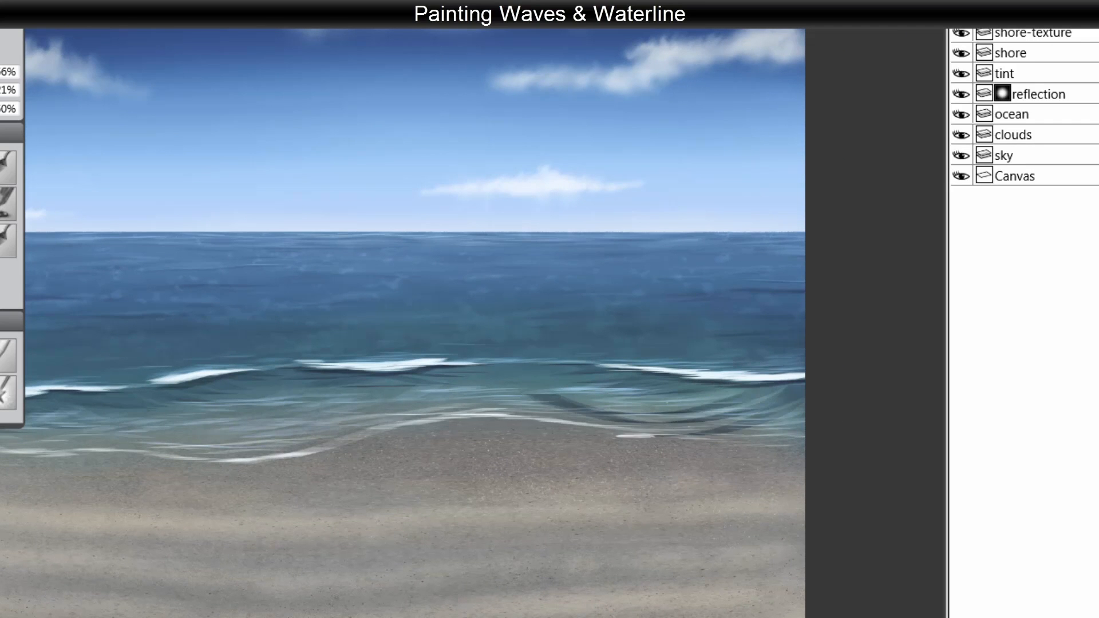
key("ctrl+z")
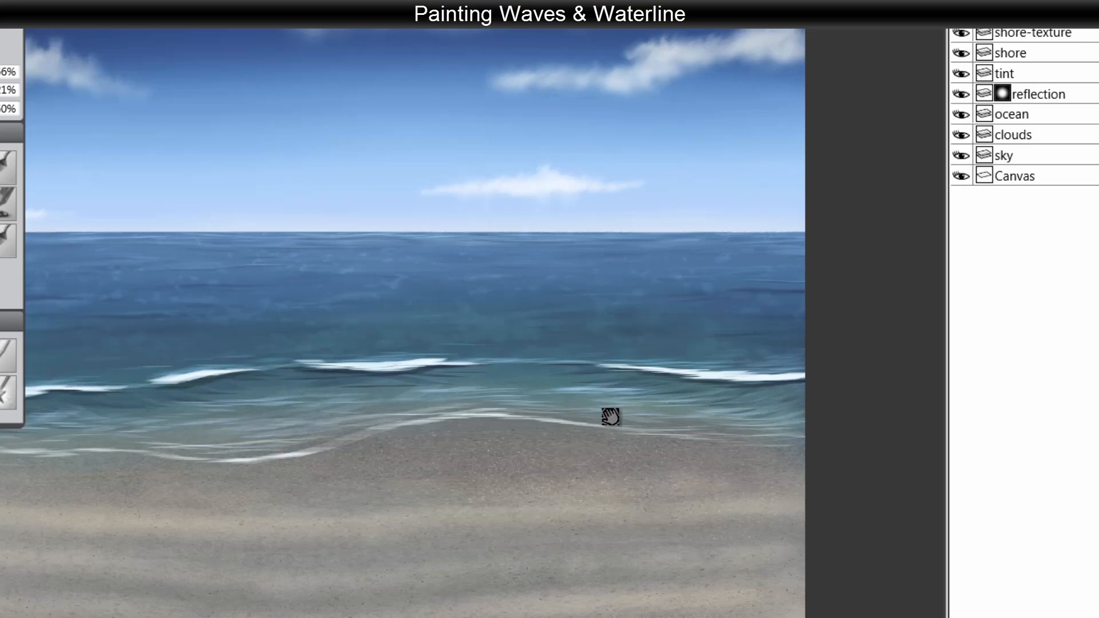
left_click_drag(609, 418, 709, 419)
key("Tab")
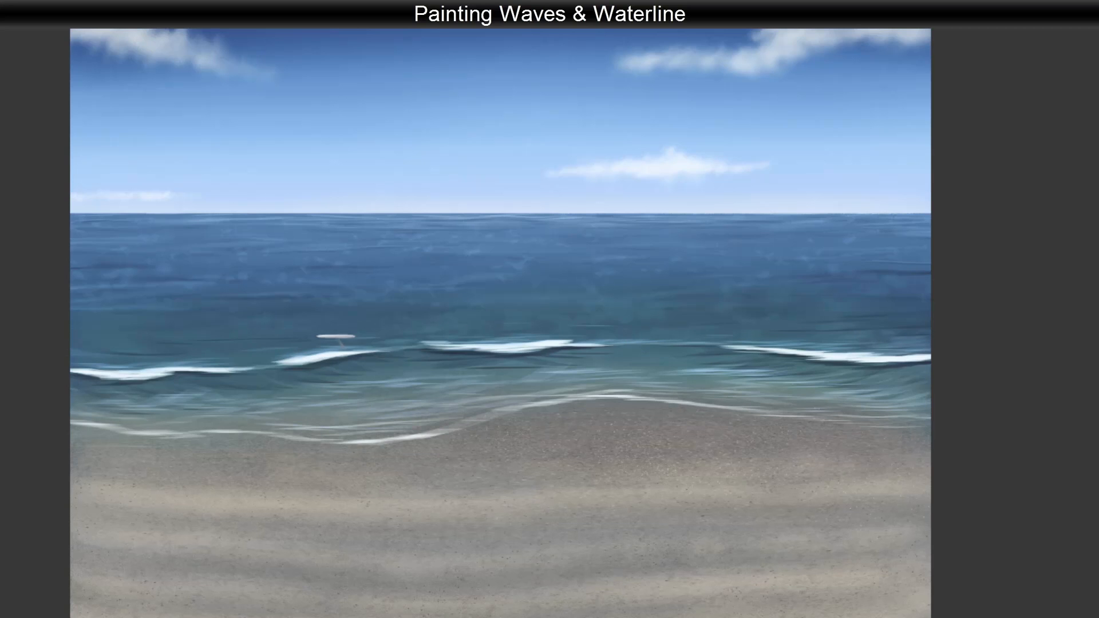
Lower the opacity of the waves-shadow layer to 61%
scroll(1044, 391, "down", 5)
key("Tab")
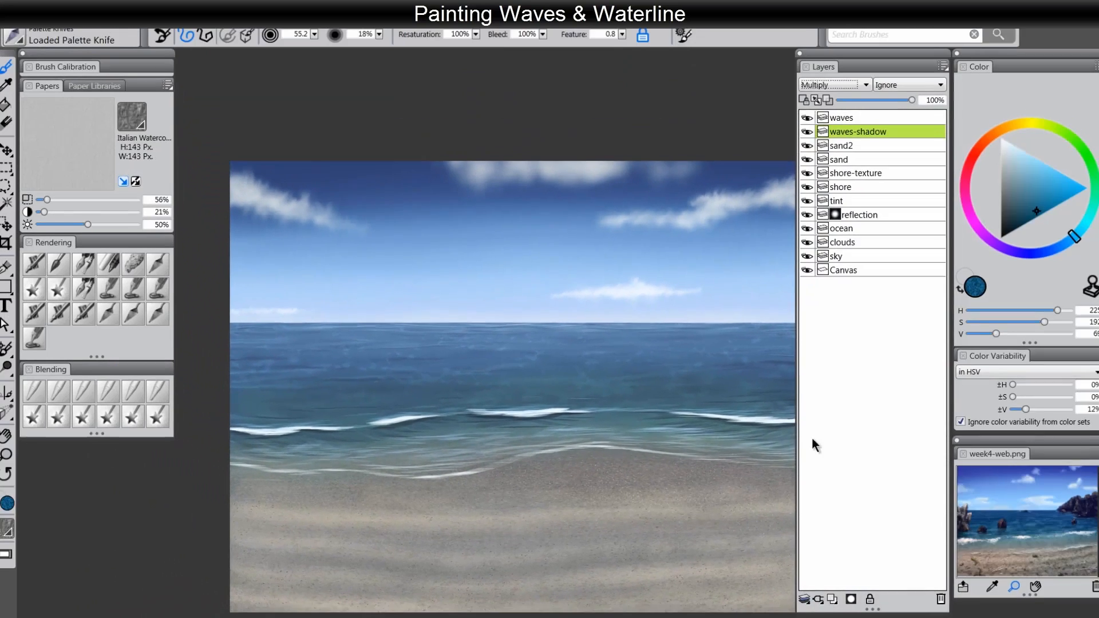
left_click_drag(622, 452, 610, 438)
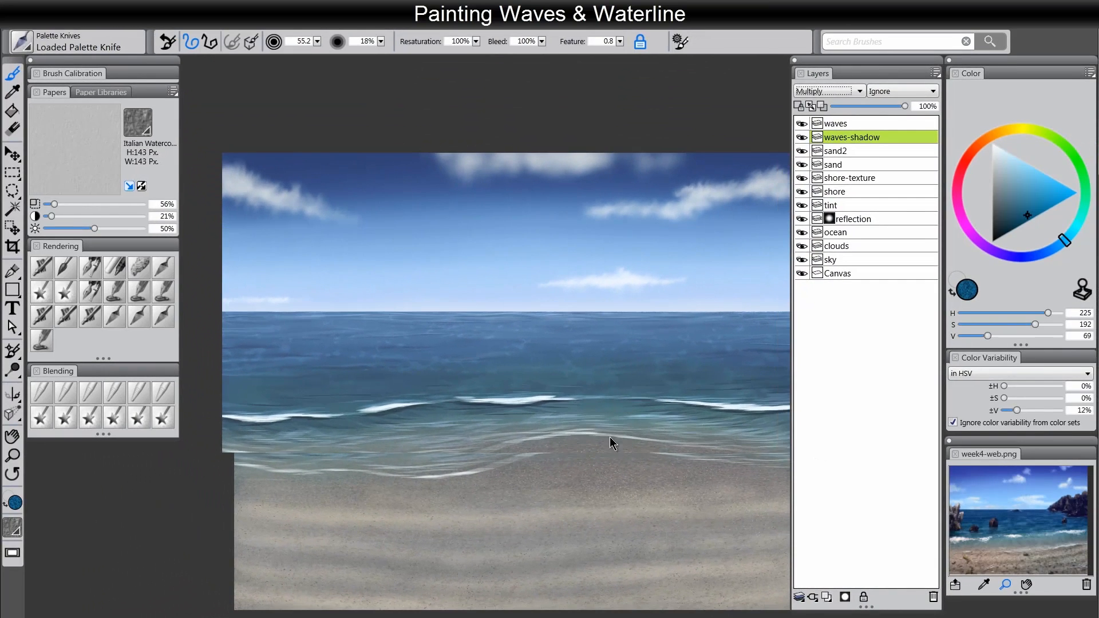
left_click(891, 105)
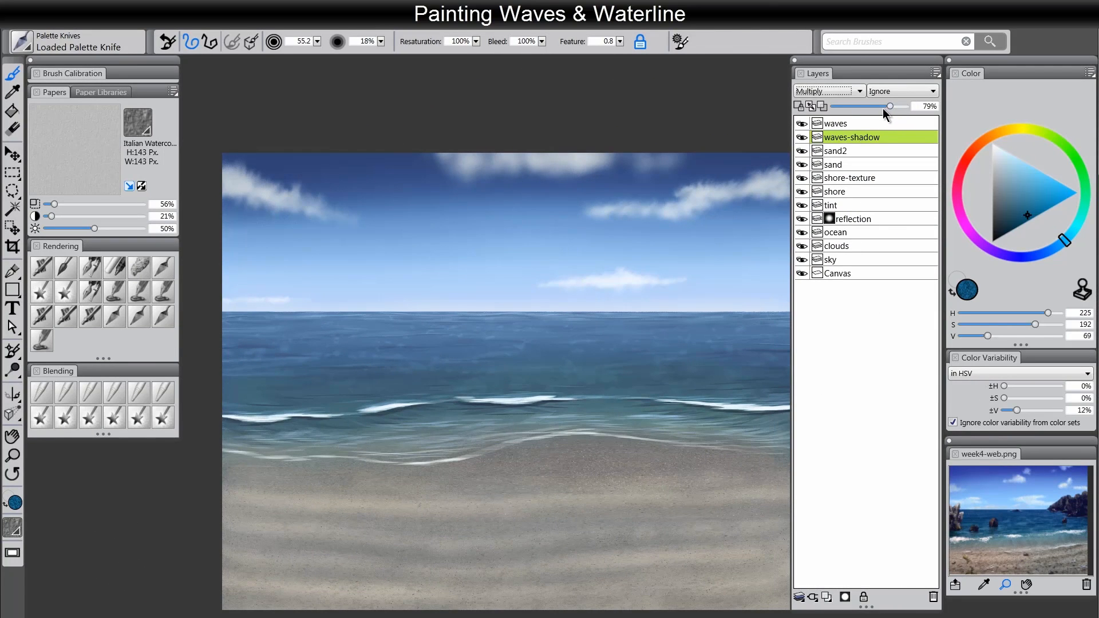
left_click(877, 107)
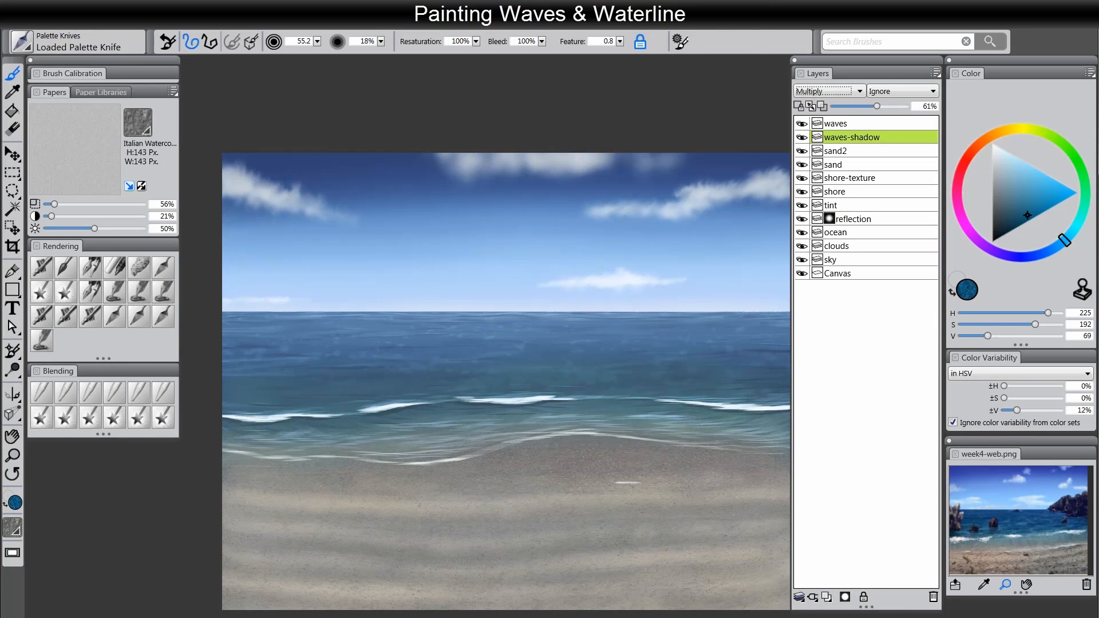
Switch to the Diffuse Blur blender and back to the Loaded Palette Knife
left_click(43, 390)
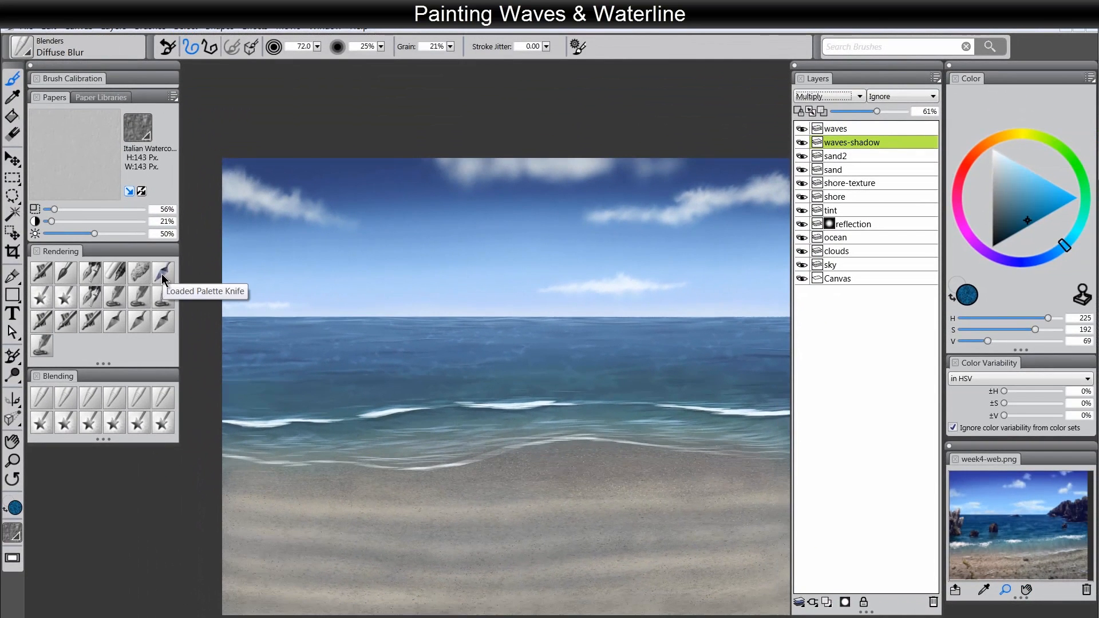
left_click(163, 275)
key("Tab")
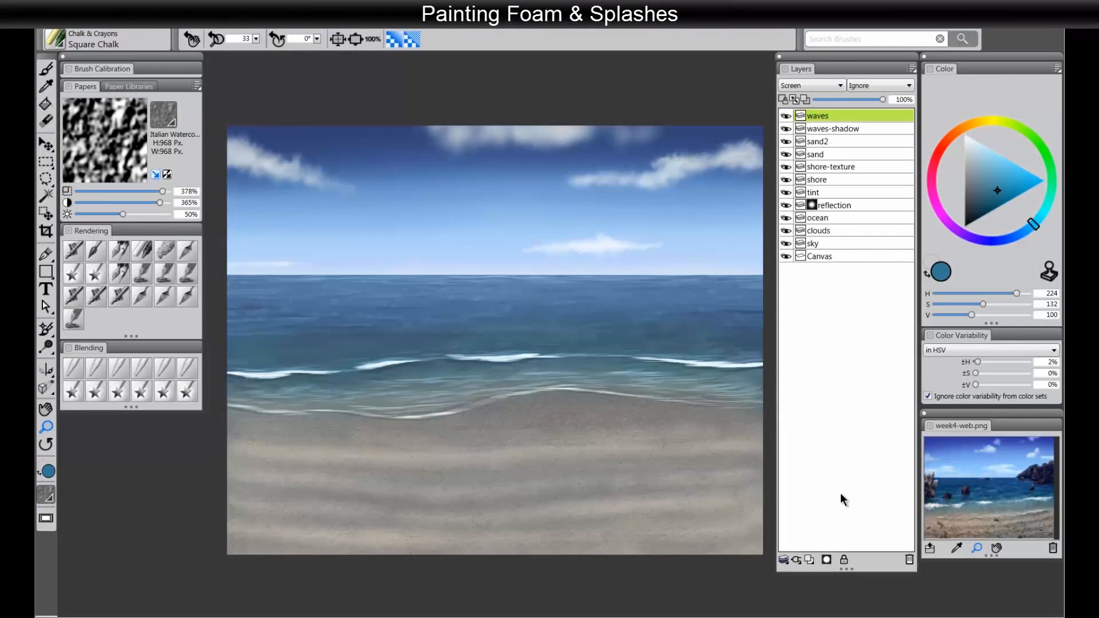
Add a new layer above the waves layer and name it foam
left_click(811, 561)
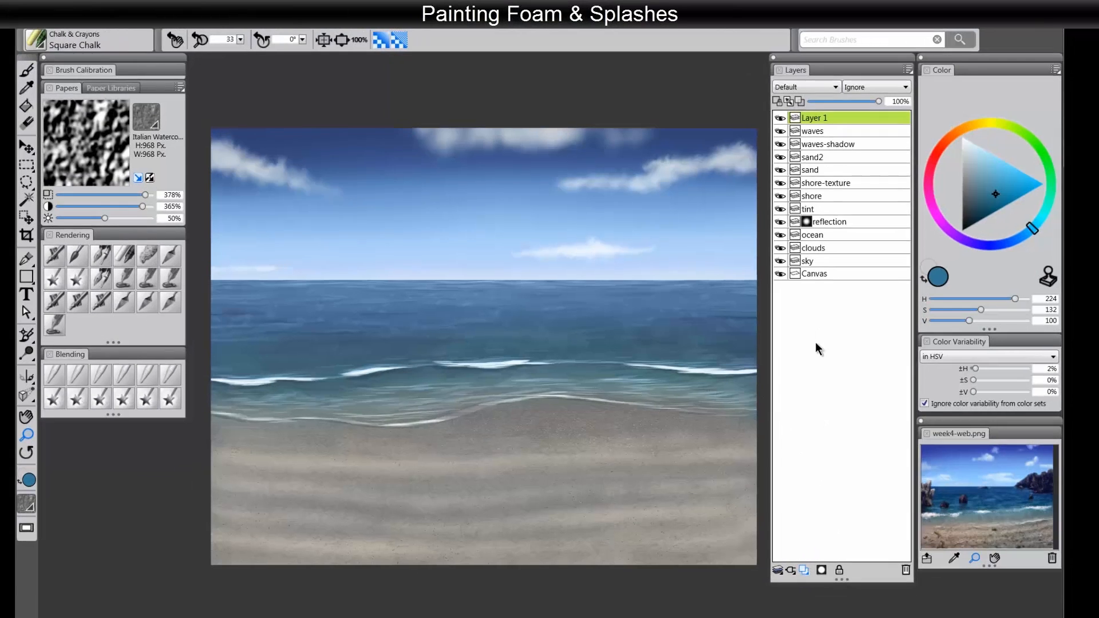
double_click(823, 114)
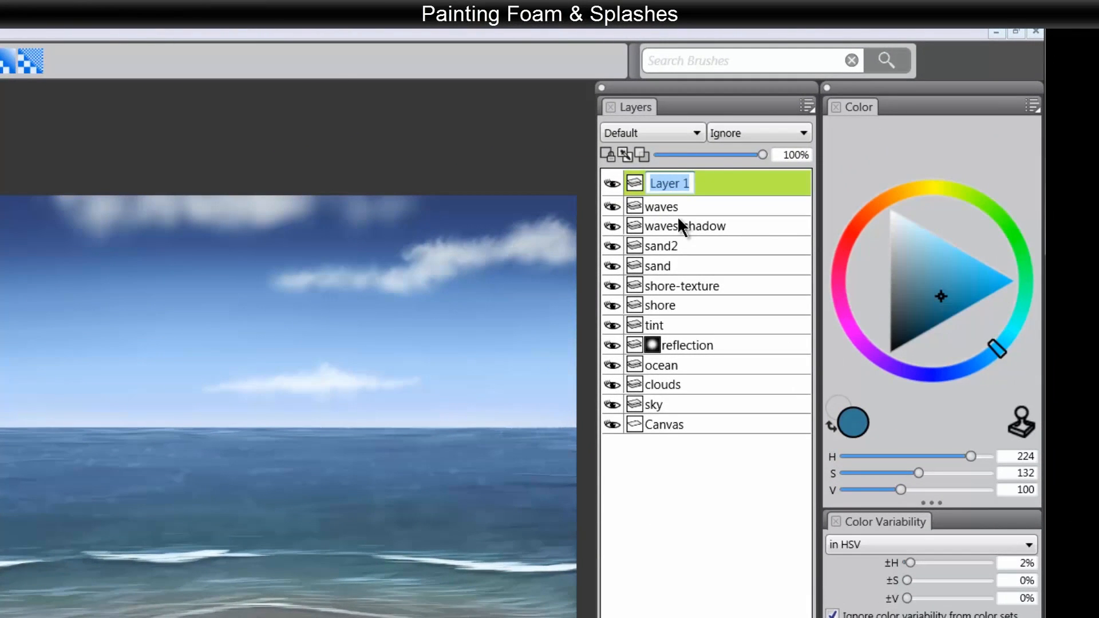
type("foam")
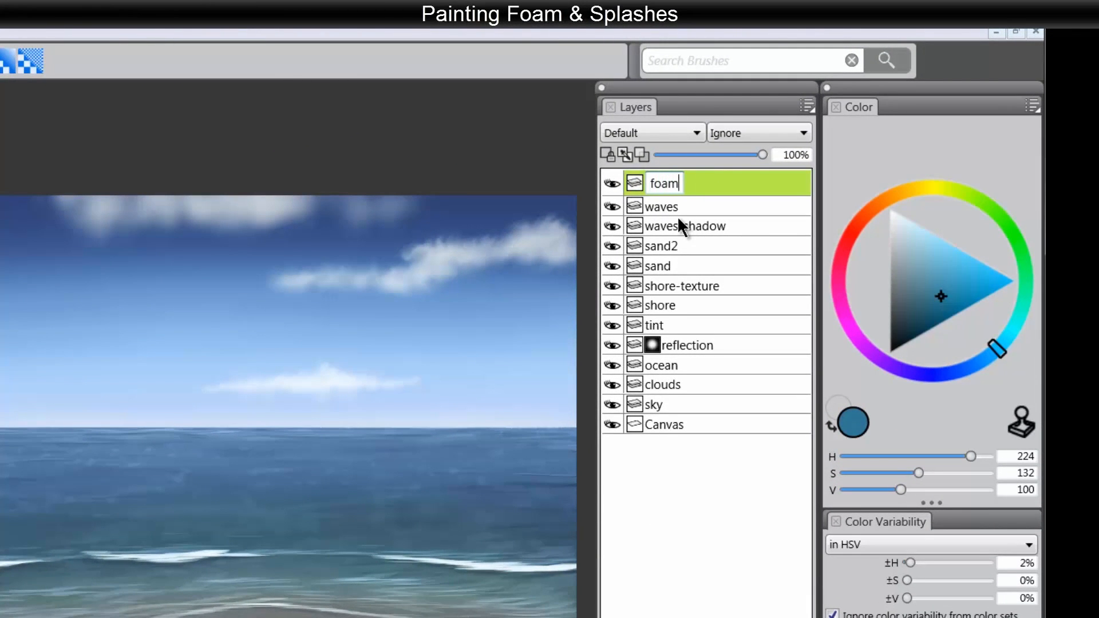
key("Return")
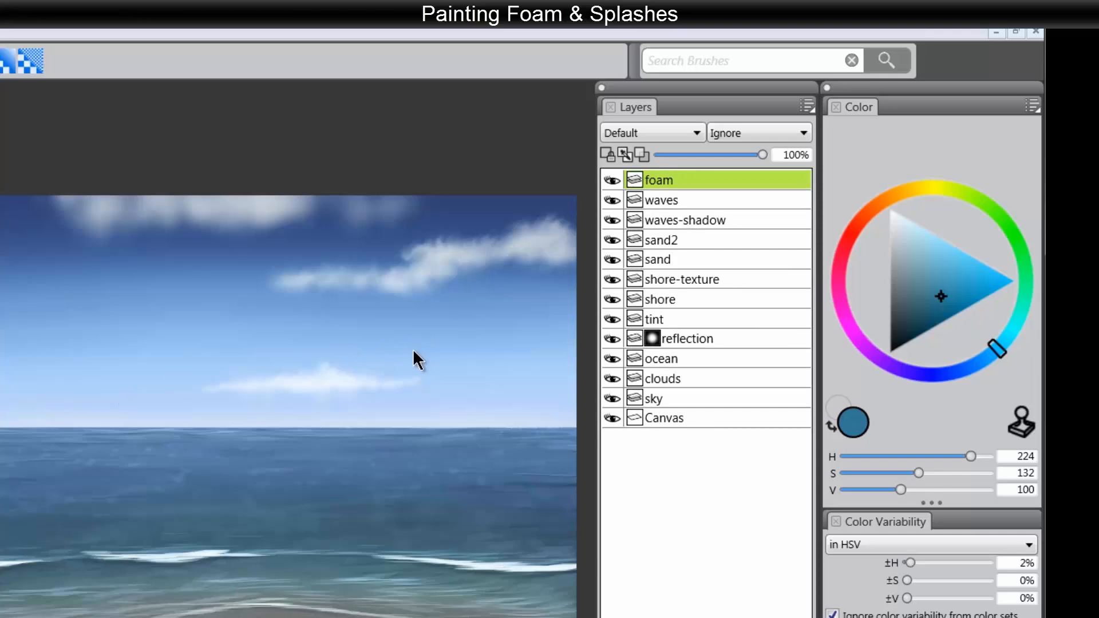
Pick a pale grey-blue (H 231, S 35, V 170) for painting with the Square Chalk
key("b")
left_click(450, 326, "alt")
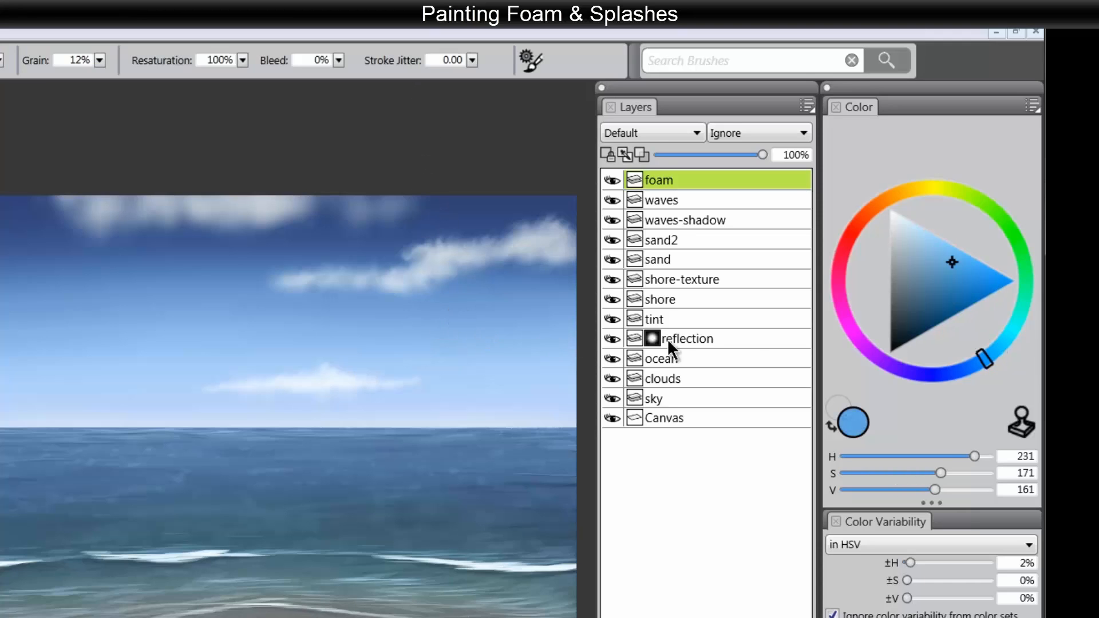
left_click(899, 258)
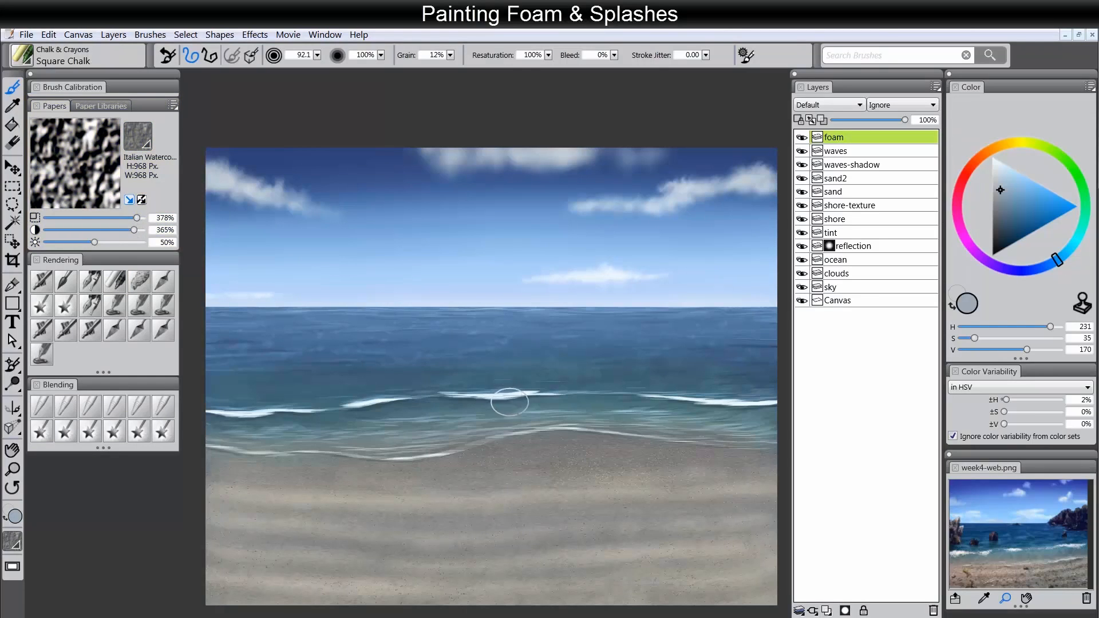
Try the Square Chalk's paper grain with test strokes above the middle whitecap
mouse_move(506, 375)
left_mouse_down()
mouse_move(531, 372)
mouse_move(568, 332)
mouse_move(599, 343)
left_mouse_up()
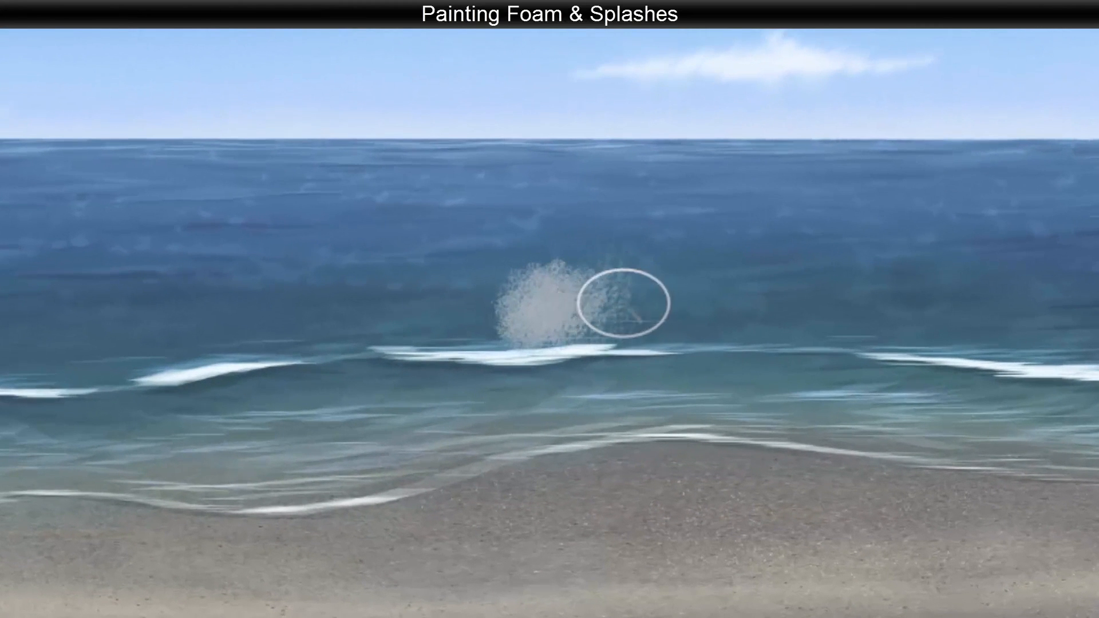
left_click_drag(656, 302, 652, 293)
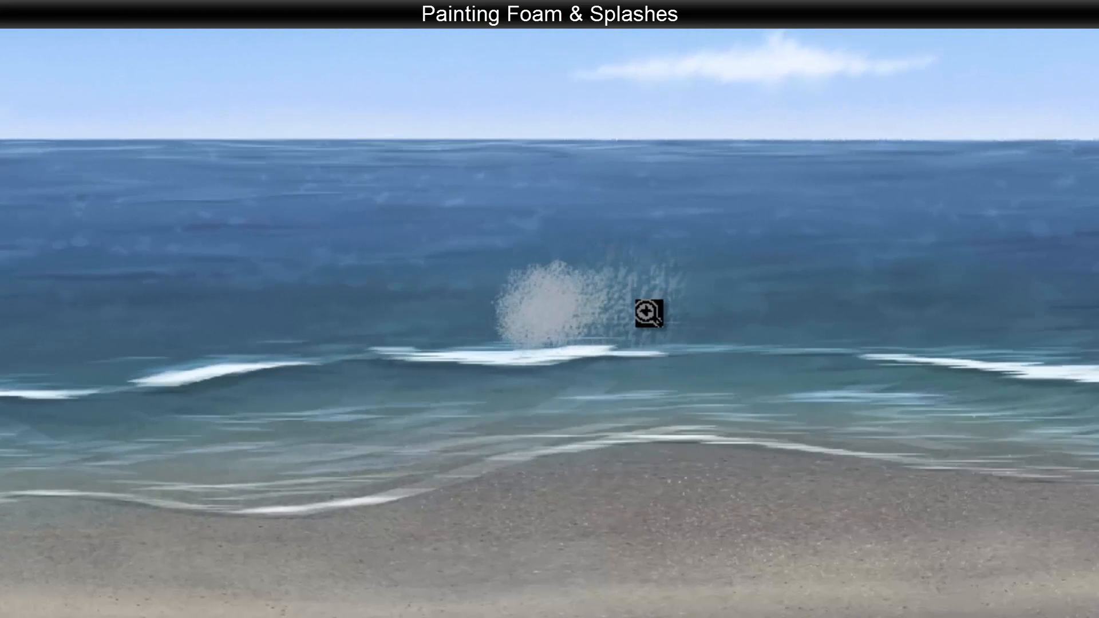
left_click(647, 312)
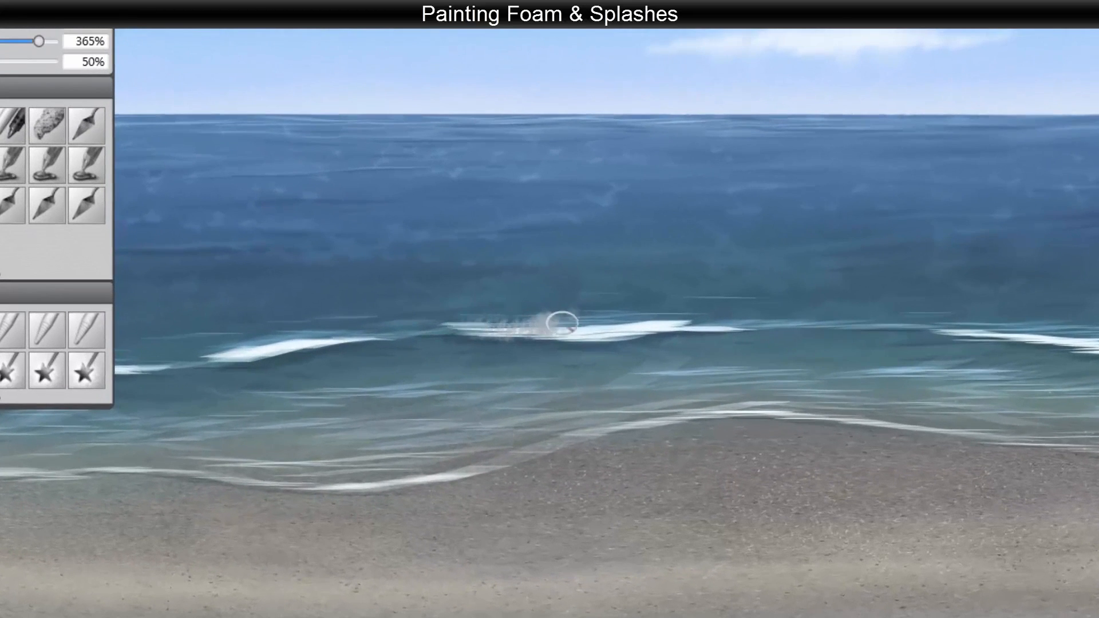
Paint grainy foam and small splashes along the middle whitecap using a smaller Square Chalk
mouse_move(562, 322)
left_mouse_down()
mouse_move(606, 332)
mouse_move(632, 314)
mouse_move(635, 331)
mouse_move(686, 323)
left_mouse_up()
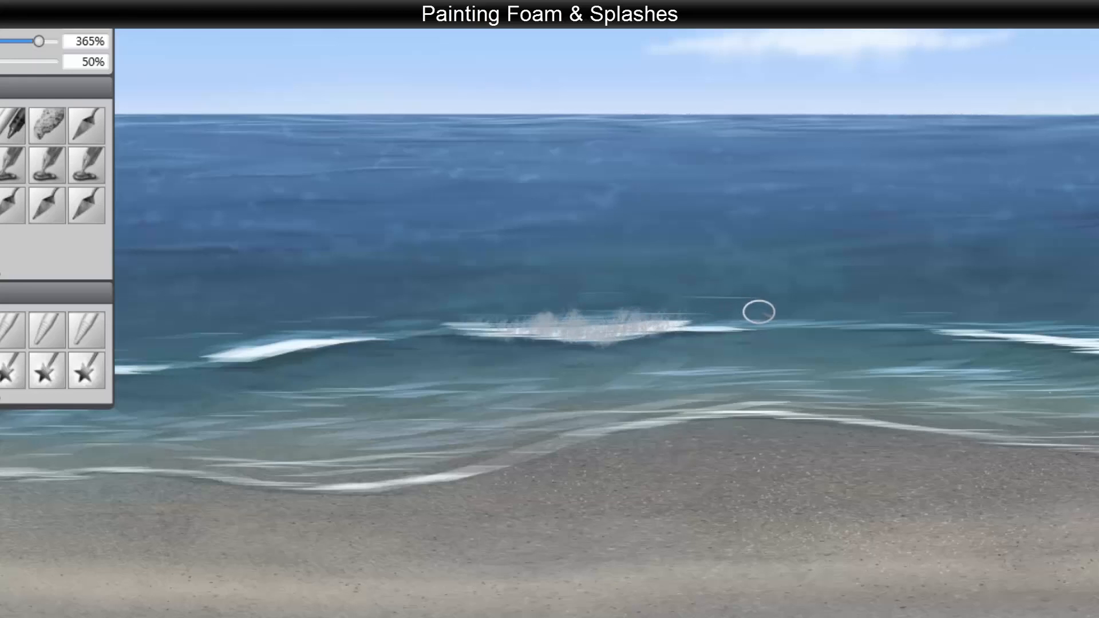
mouse_move(919, 400)
left_mouse_down()
mouse_move(743, 434)
mouse_move(757, 436)
left_mouse_up()
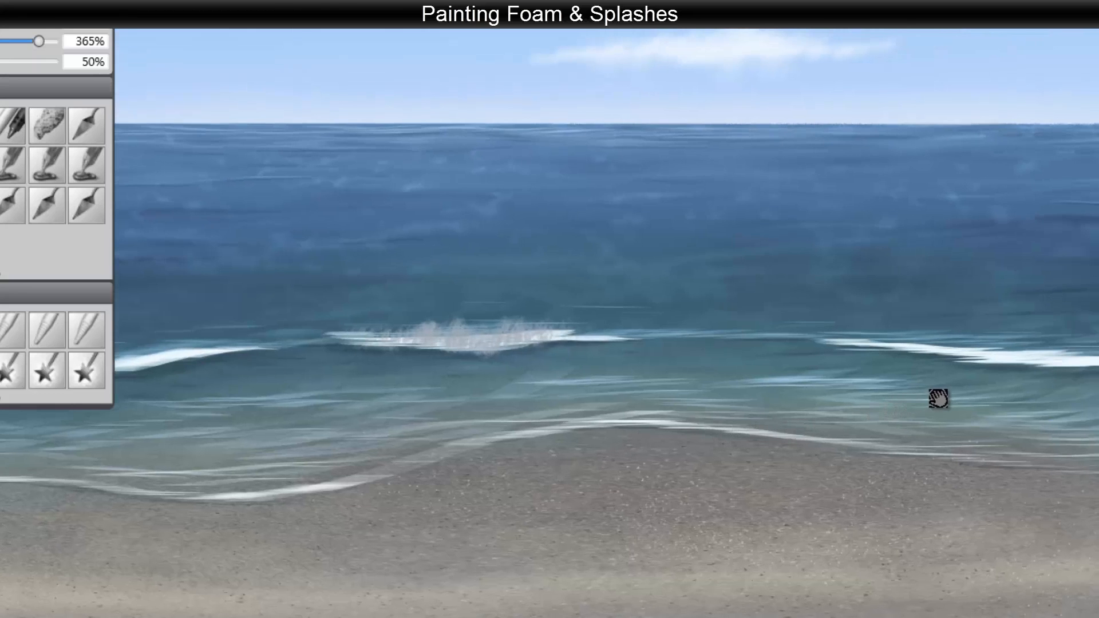
key("Tab")
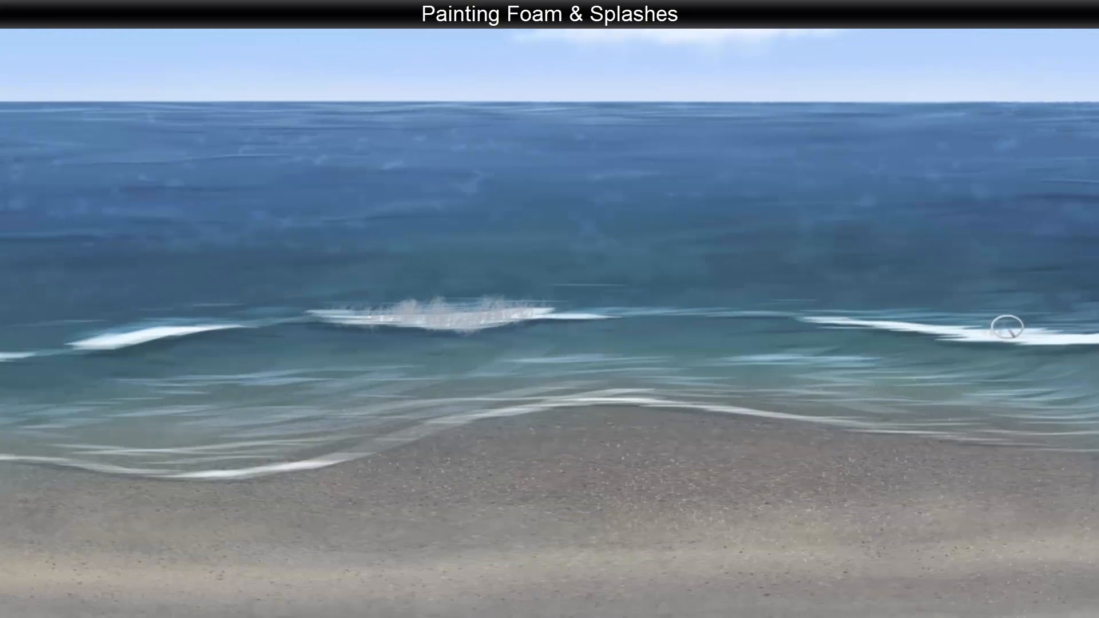
Paint rough light grey foam with ragged edges over the white wave crests, from the rightmost wave to the leftmost one
mouse_move(1006, 326)
left_mouse_down()
mouse_move(1047, 328)
mouse_move(997, 320)
mouse_move(956, 333)
mouse_move(955, 314)
mouse_move(832, 321)
mouse_move(958, 333)
mouse_move(989, 319)
mouse_move(1098, 327)
left_mouse_up()
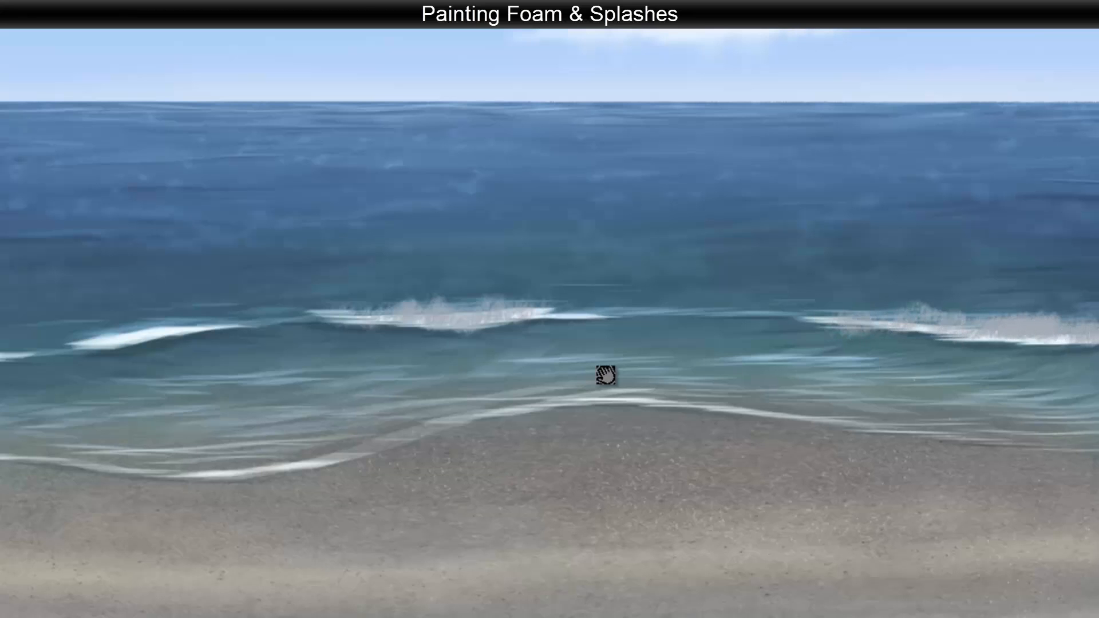
left_click_drag(603, 400, 1096, 423)
left_click_drag(537, 392, 914, 390)
mouse_move(695, 371)
left_mouse_down()
mouse_move(822, 338)
mouse_move(836, 349)
mouse_move(920, 343)
left_mouse_up()
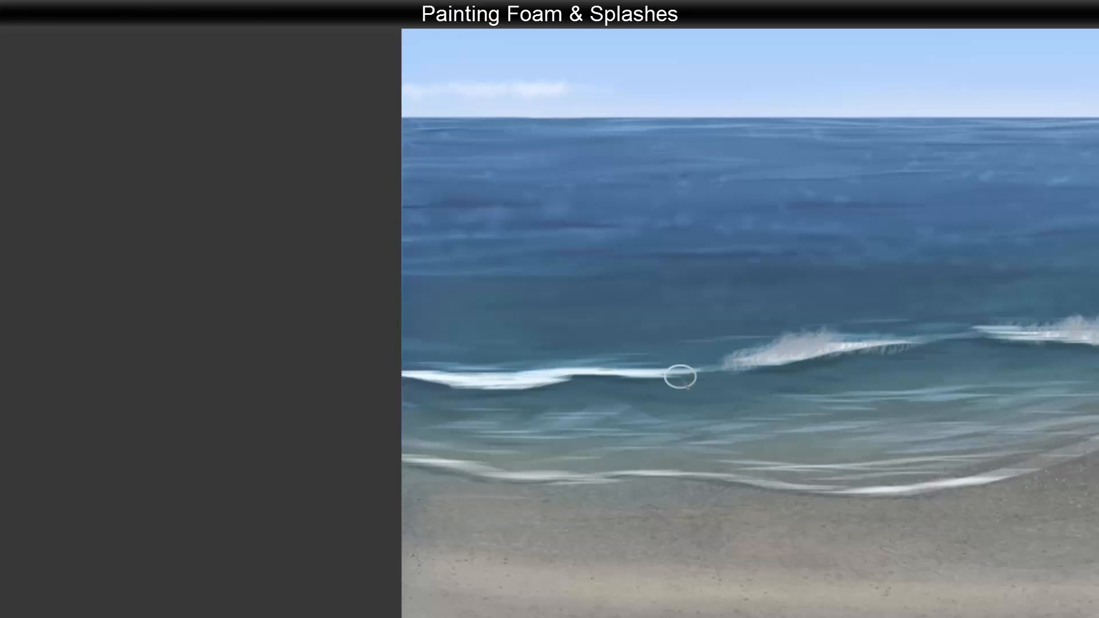
mouse_move(495, 386)
left_mouse_down()
mouse_move(416, 374)
mouse_move(500, 392)
mouse_move(540, 385)
mouse_move(499, 371)
mouse_move(696, 368)
mouse_move(565, 372)
mouse_move(533, 388)
mouse_move(407, 378)
left_mouse_up()
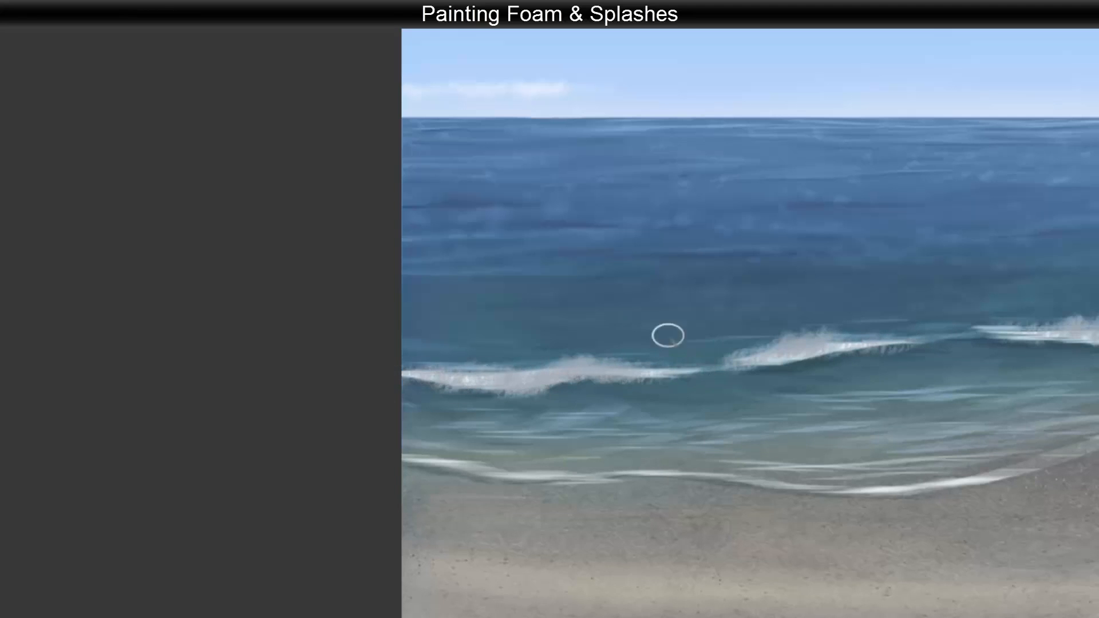
Build up denser light grey foam along the wave crests, filling the remaining white gaps across the breaking waves
mouse_move(773, 361)
left_mouse_down()
mouse_move(758, 358)
mouse_move(806, 358)
mouse_move(844, 336)
mouse_move(916, 341)
left_mouse_up()
mouse_move(1078, 333)
left_mouse_down()
mouse_move(1070, 343)
mouse_move(902, 331)
left_mouse_up()
left_click_drag(705, 311, 833, 310)
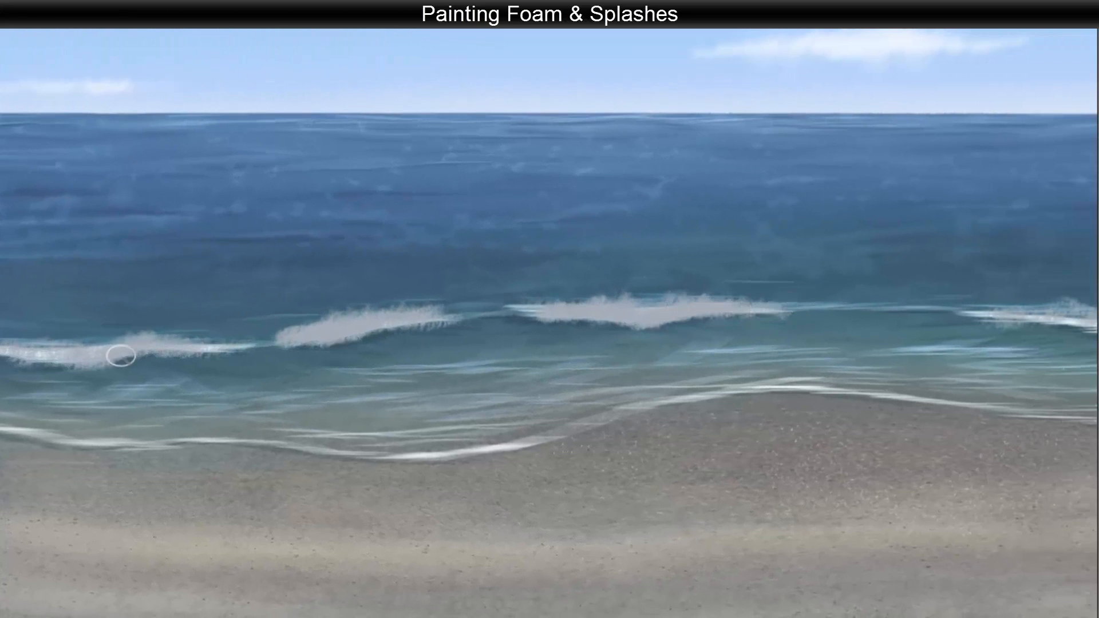
left_click_drag(703, 328, 386, 356)
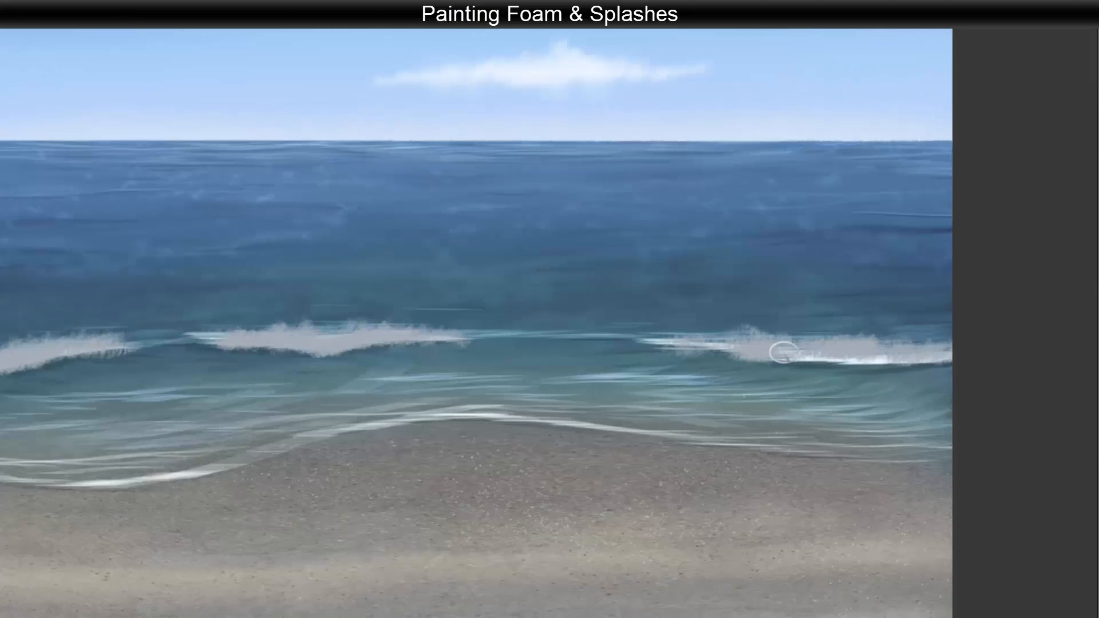
mouse_move(842, 355)
left_mouse_down()
mouse_move(942, 356)
mouse_move(655, 340)
left_mouse_up()
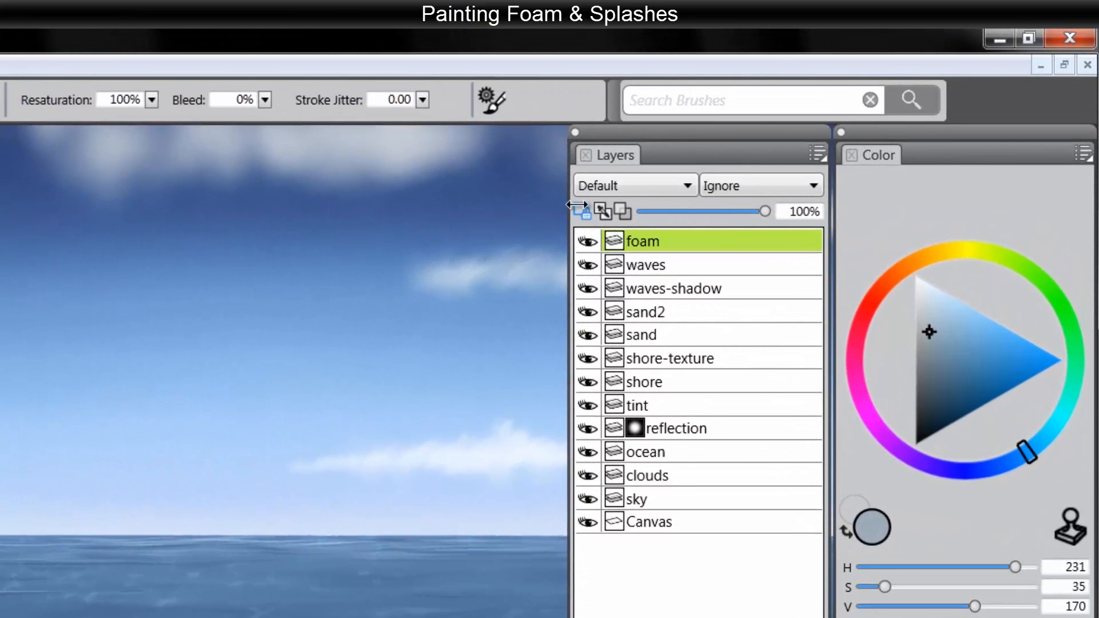
Lighten the paint color to a pale blue-white of H 231, S 100, V 231 and add highlights to the foam on the wave crests
left_click_drag(931, 299, 931, 301)
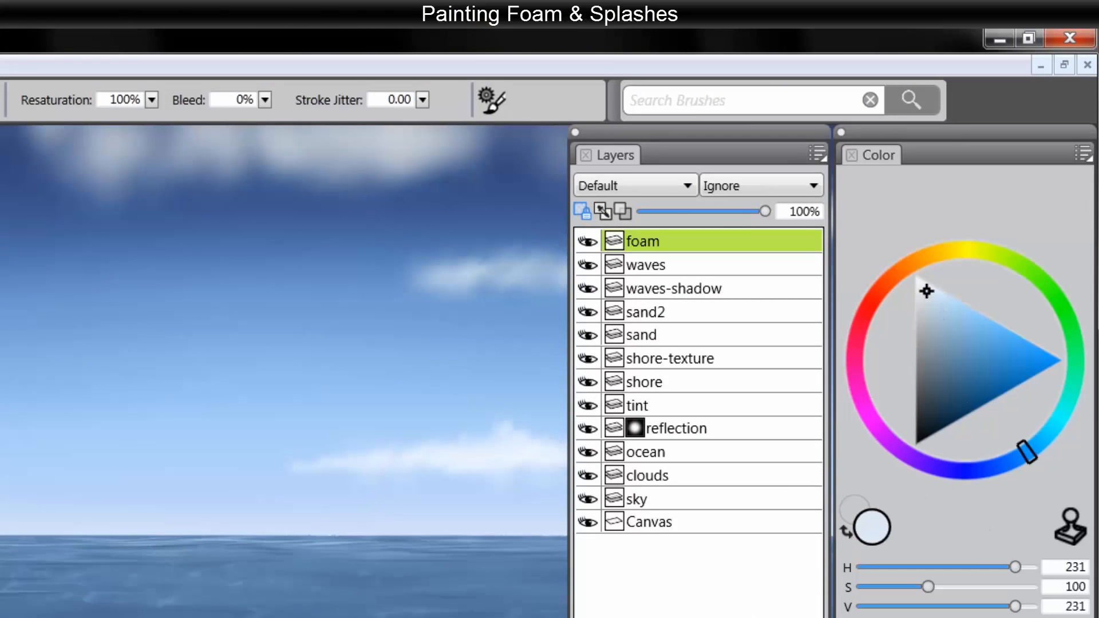
key("Tab")
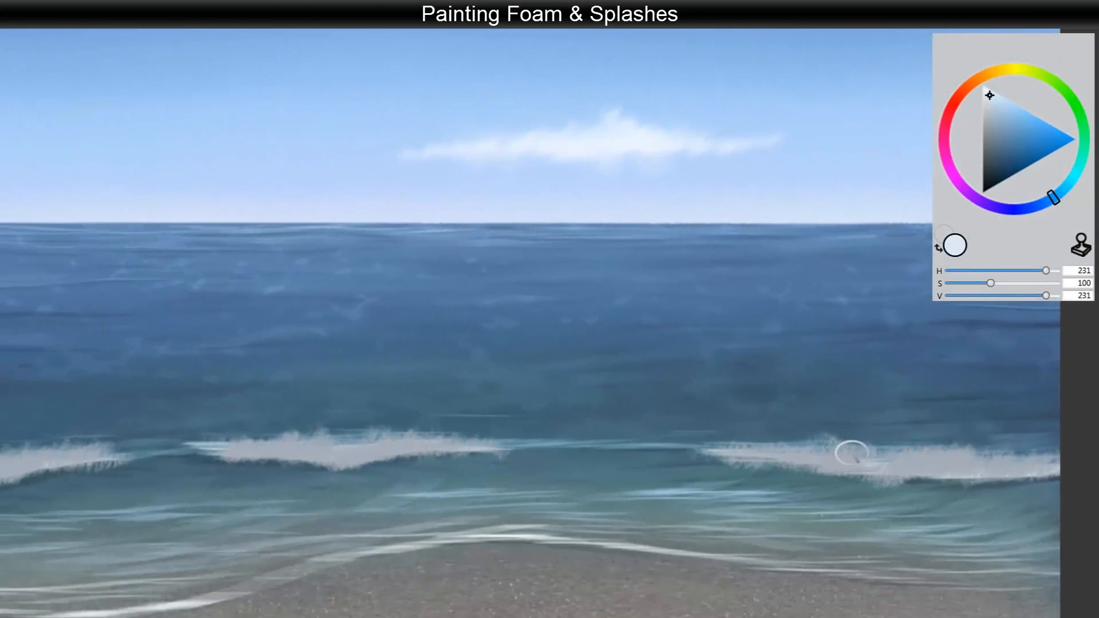
mouse_move(832, 450)
left_mouse_down()
mouse_move(856, 450)
mouse_move(756, 444)
left_mouse_up()
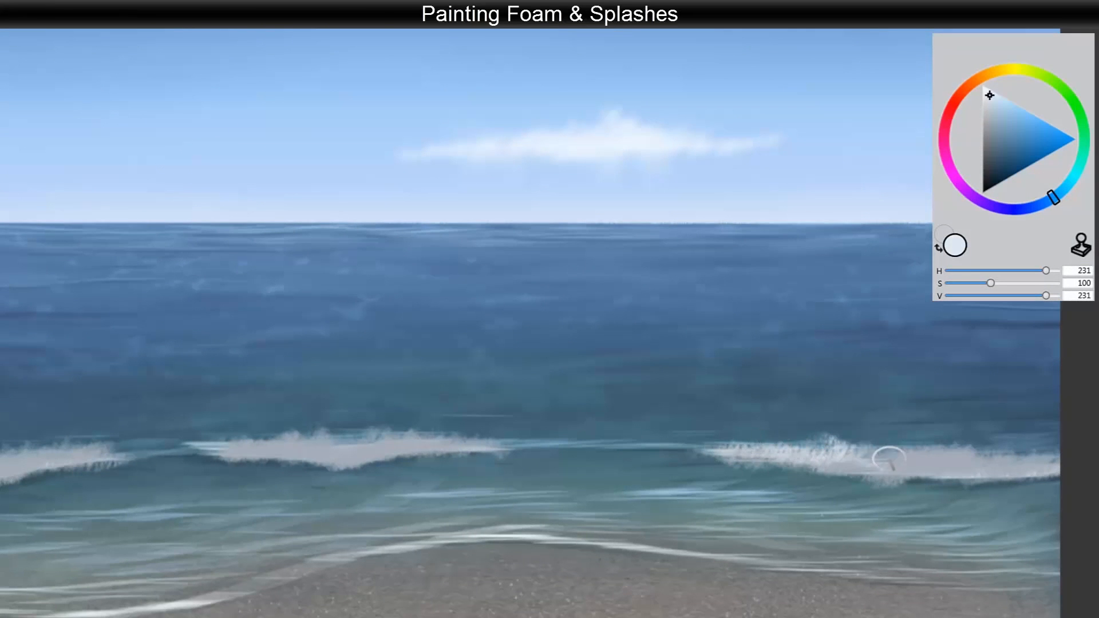
left_click_drag(889, 457, 855, 469)
mouse_move(944, 457)
left_mouse_down()
mouse_move(919, 466)
mouse_move(979, 455)
mouse_move(951, 473)
mouse_move(1041, 461)
left_mouse_up()
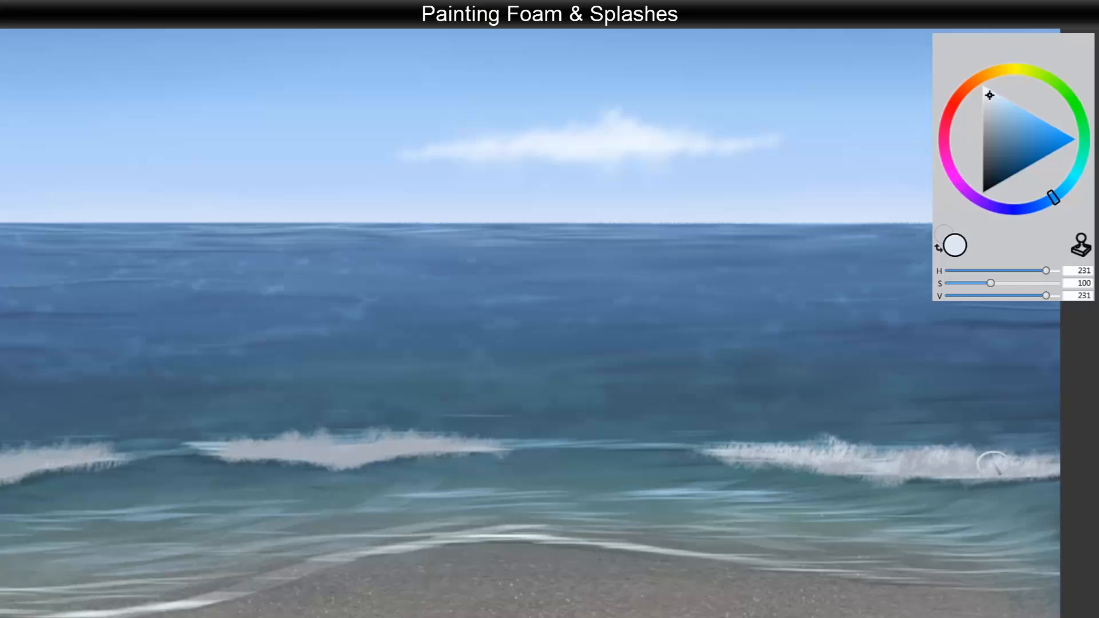
mouse_move(419, 439)
left_mouse_down()
mouse_move(362, 450)
mouse_move(454, 444)
mouse_move(351, 452)
mouse_move(323, 436)
mouse_move(282, 452)
mouse_move(229, 447)
left_mouse_up()
mouse_move(238, 535)
left_mouse_down()
mouse_move(160, 489)
mouse_move(158, 446)
mouse_move(233, 411)
mouse_move(317, 392)
mouse_move(439, 333)
mouse_move(434, 346)
mouse_move(385, 353)
mouse_move(401, 360)
mouse_move(347, 360)
mouse_move(293, 393)
mouse_move(287, 379)
mouse_move(236, 378)
mouse_move(215, 367)
mouse_move(155, 363)
mouse_move(139, 383)
mouse_move(103, 388)
mouse_move(20, 369)
left_mouse_up()
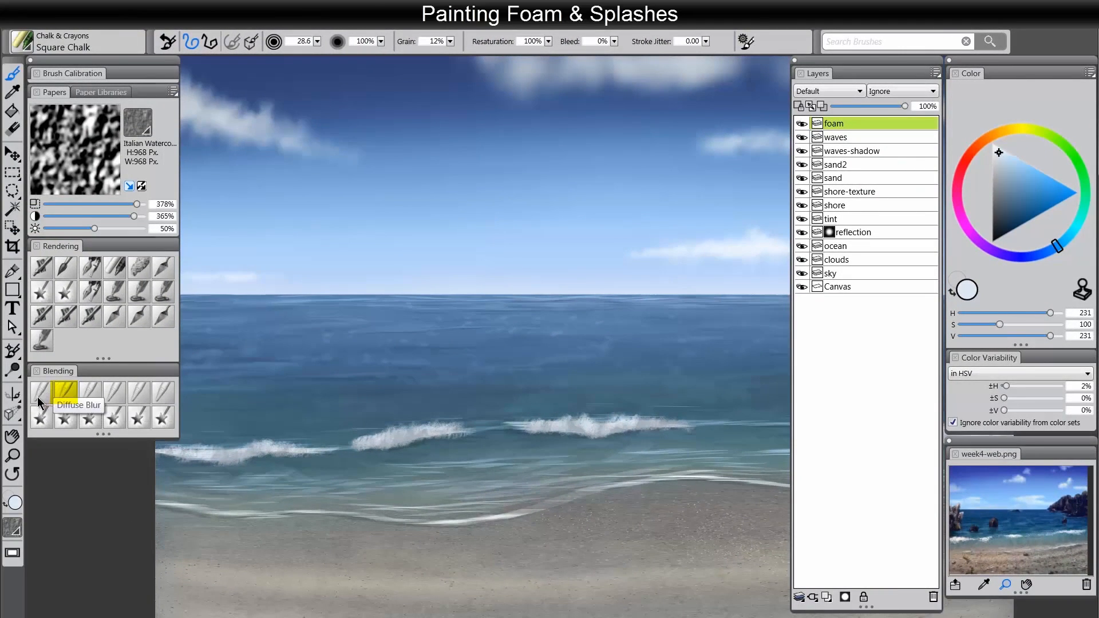
Blend the foam edges with the Coarse Oily Blender, pulling short splashes up and down out of the wave crests
left_click(63, 393)
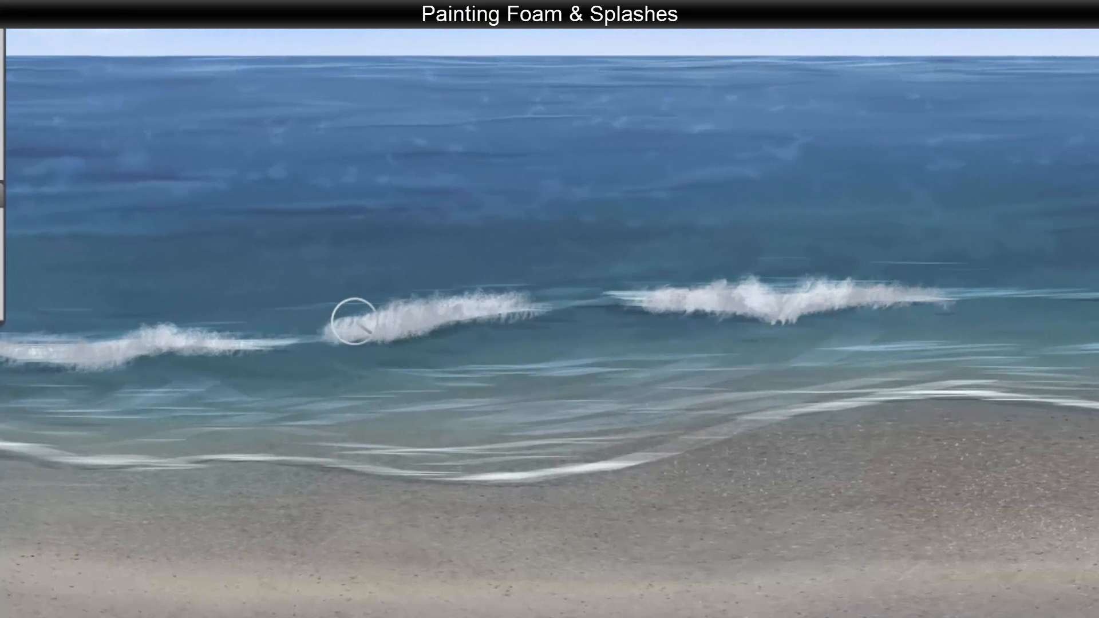
mouse_move(385, 322)
left_mouse_down()
mouse_move(420, 280)
mouse_move(419, 314)
mouse_move(455, 254)
left_mouse_up()
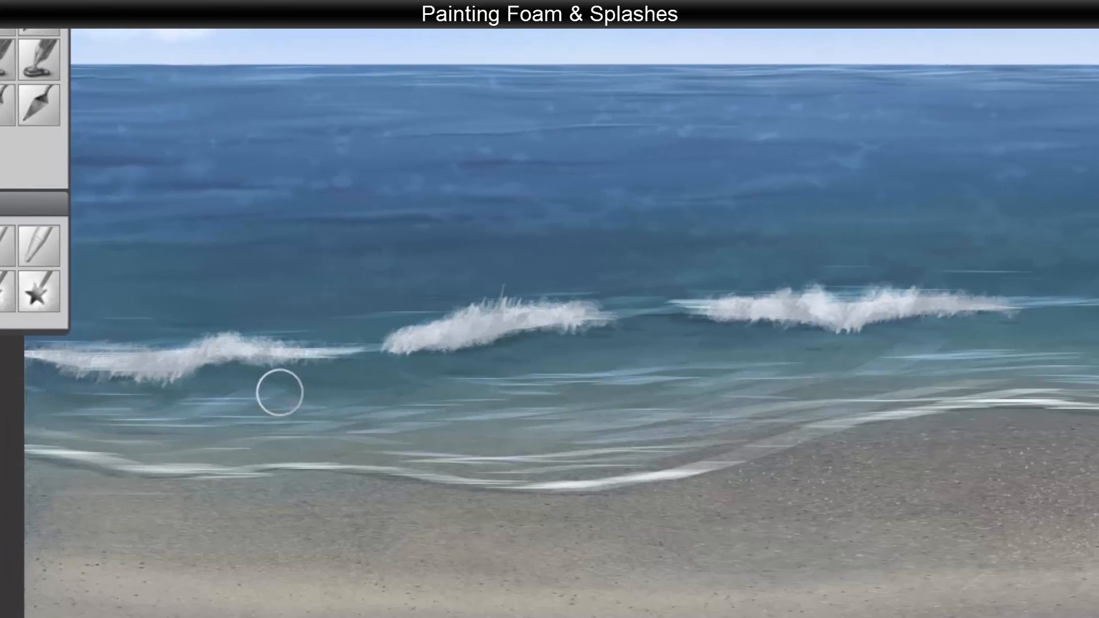
left_click_drag(690, 465, 311, 493)
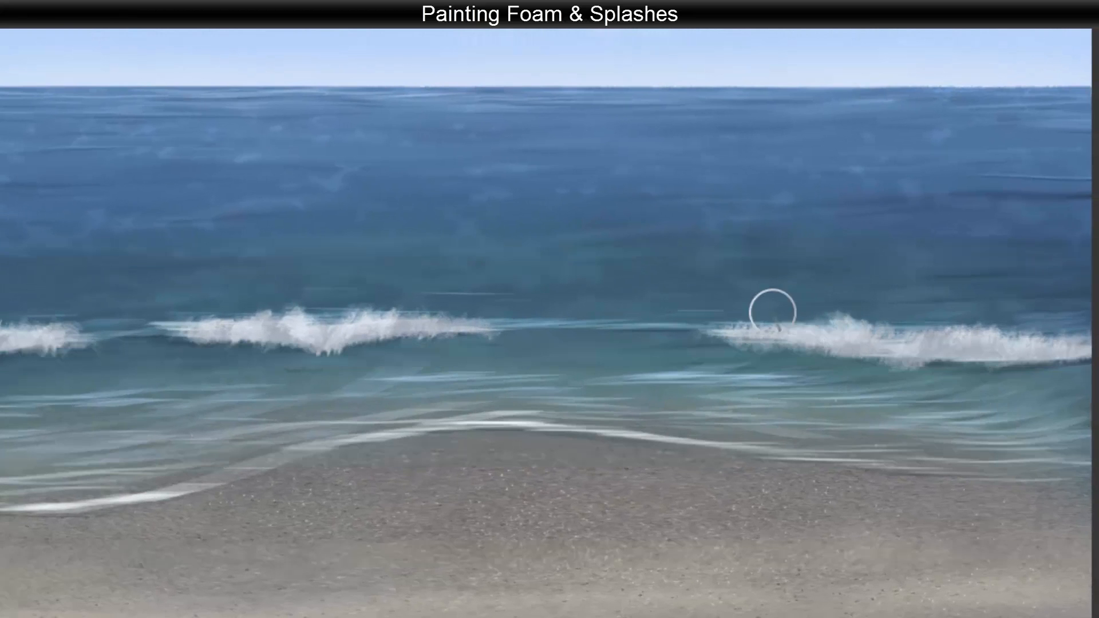
mouse_move(747, 349)
left_mouse_down()
mouse_move(812, 352)
mouse_move(782, 374)
mouse_move(925, 353)
mouse_move(933, 384)
mouse_move(920, 381)
mouse_move(992, 350)
mouse_move(927, 393)
mouse_move(997, 347)
mouse_move(1002, 391)
mouse_move(1002, 357)
mouse_move(1045, 354)
mouse_move(1004, 394)
mouse_move(1039, 351)
left_mouse_up()
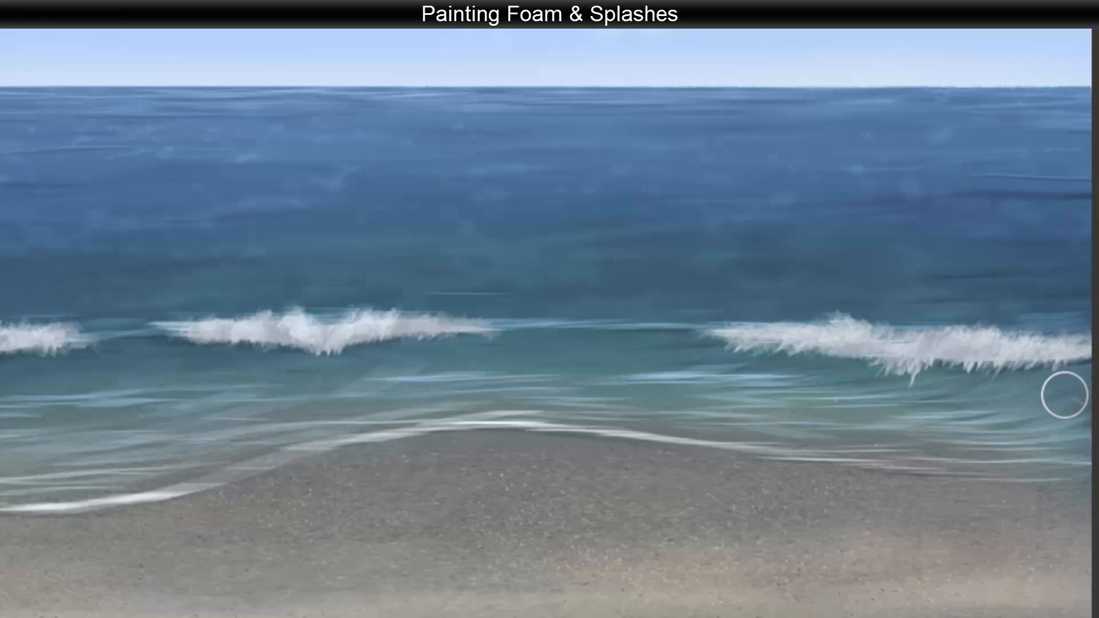
mouse_move(867, 497)
left_mouse_down()
mouse_move(1093, 481)
mouse_move(1033, 483)
left_mouse_up()
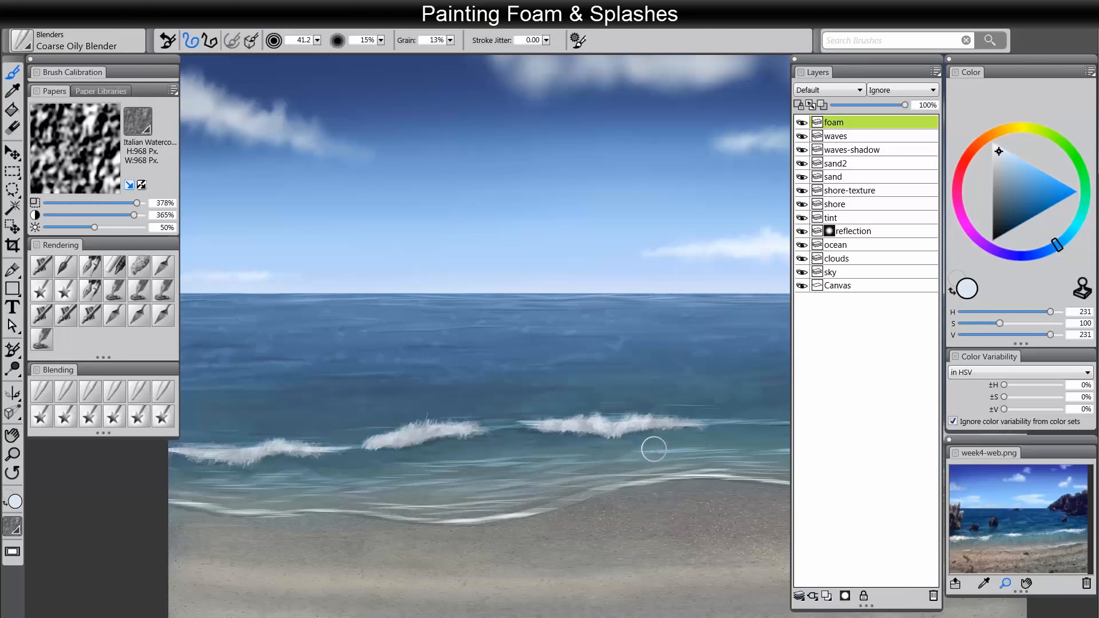
Add a new layer named spray above the foam layer and set its composite method to Screen
left_click(827, 595)
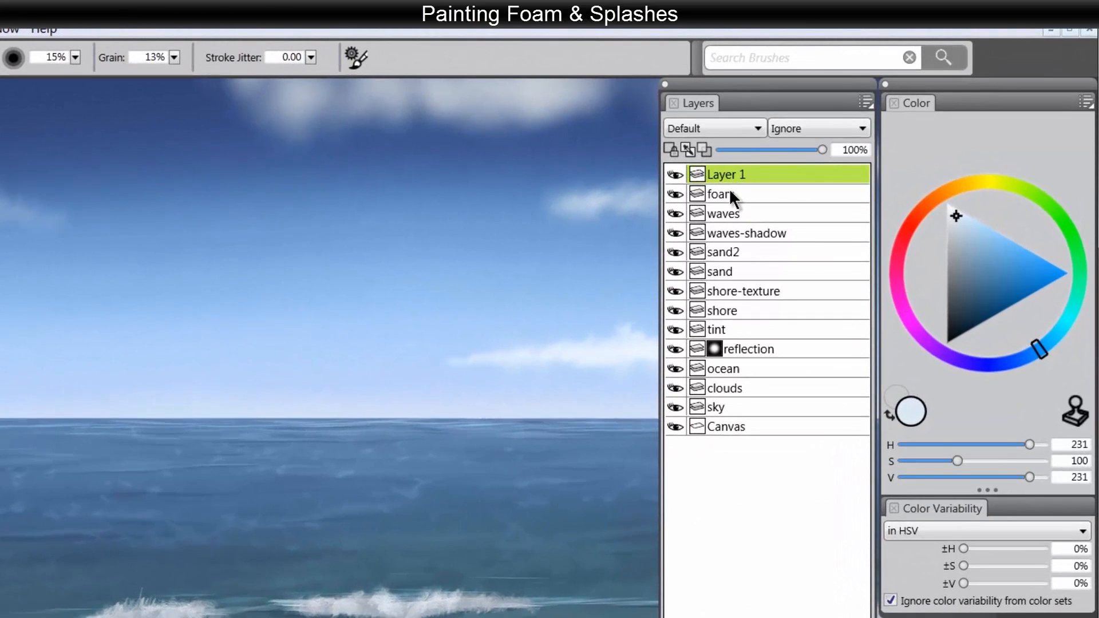
double_click(840, 131)
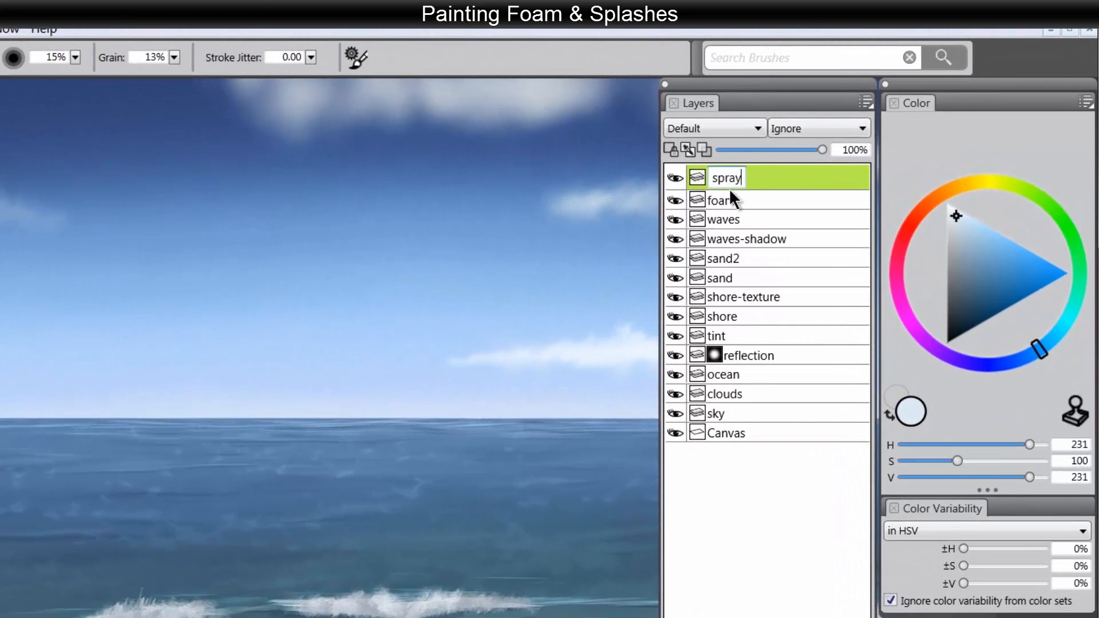
key("Return")
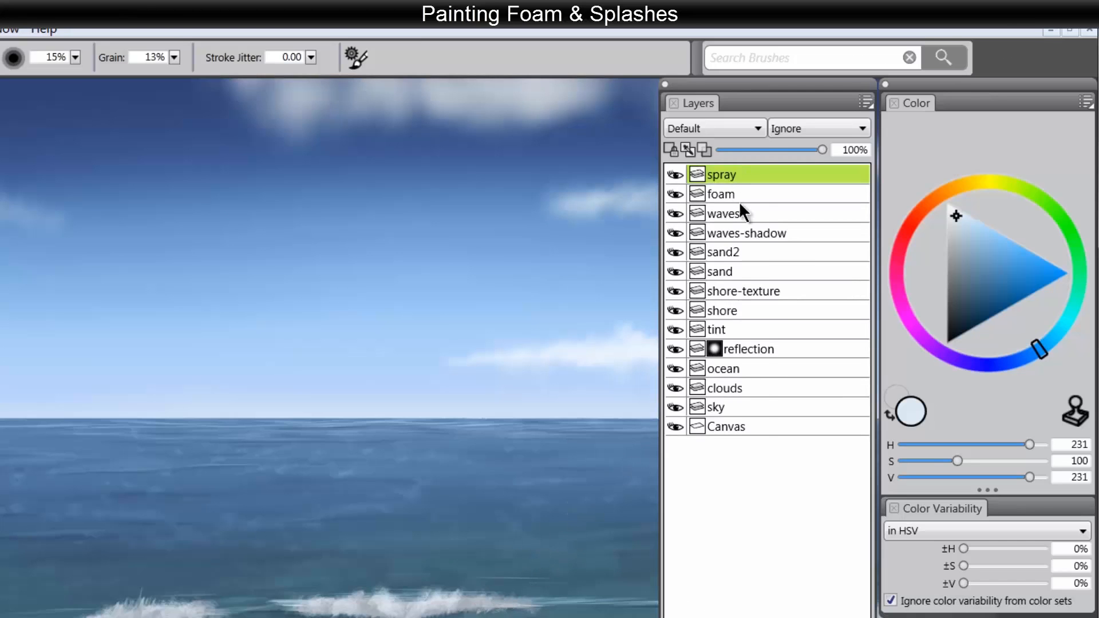
left_click(720, 127)
left_click(696, 291)
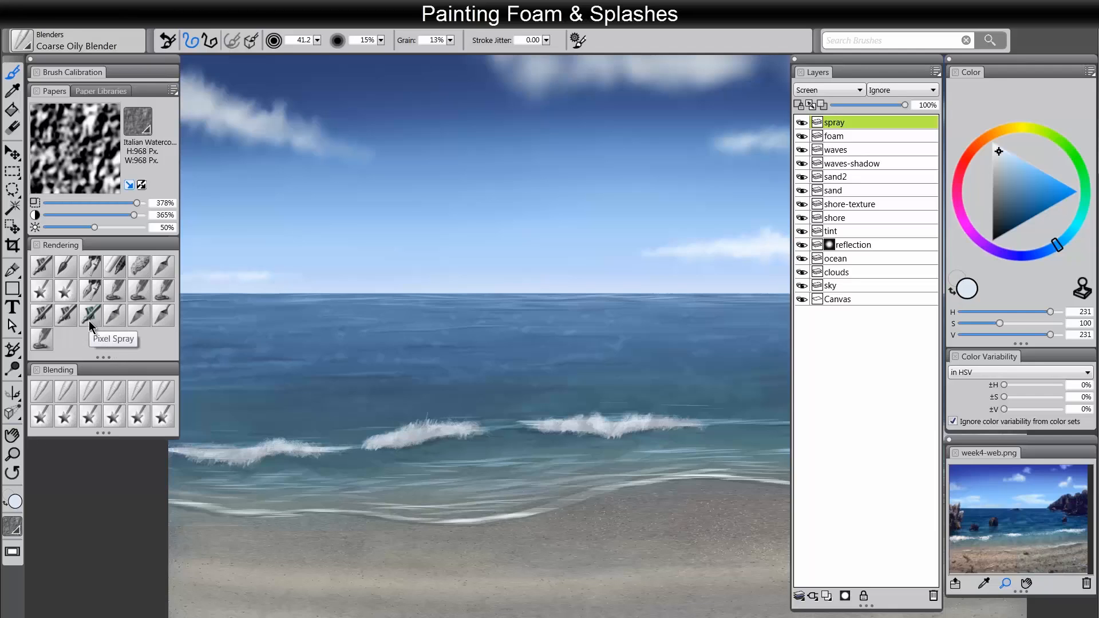
Choose the Pepper Spray airbrush, undo a test stroke over the ocean, and set its Feature to 6.4
left_click(66, 318)
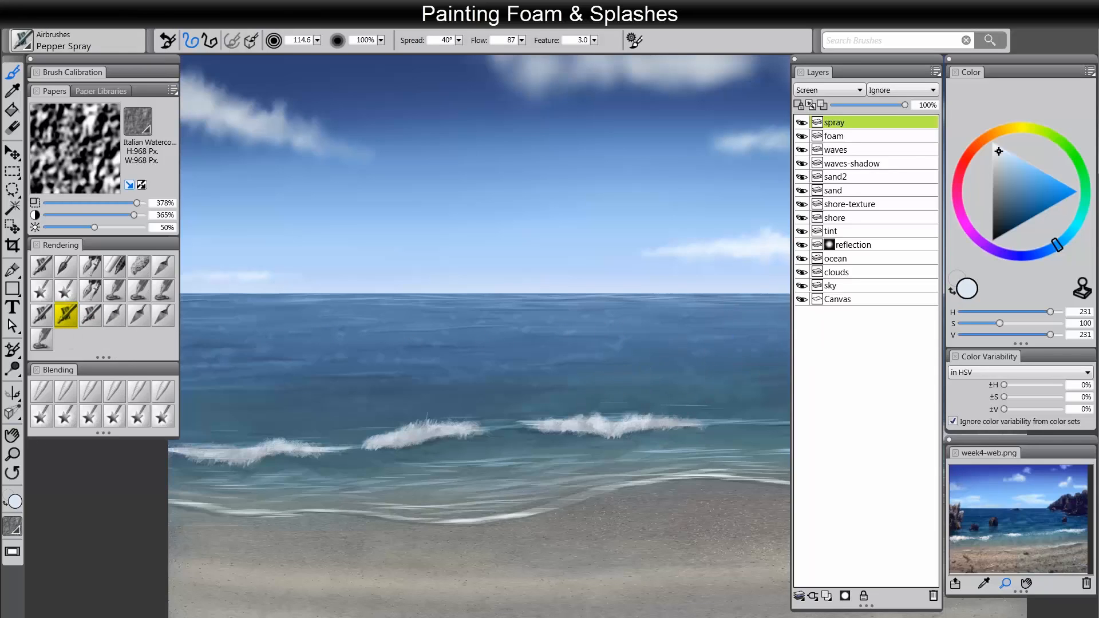
left_click_drag(634, 364, 498, 376)
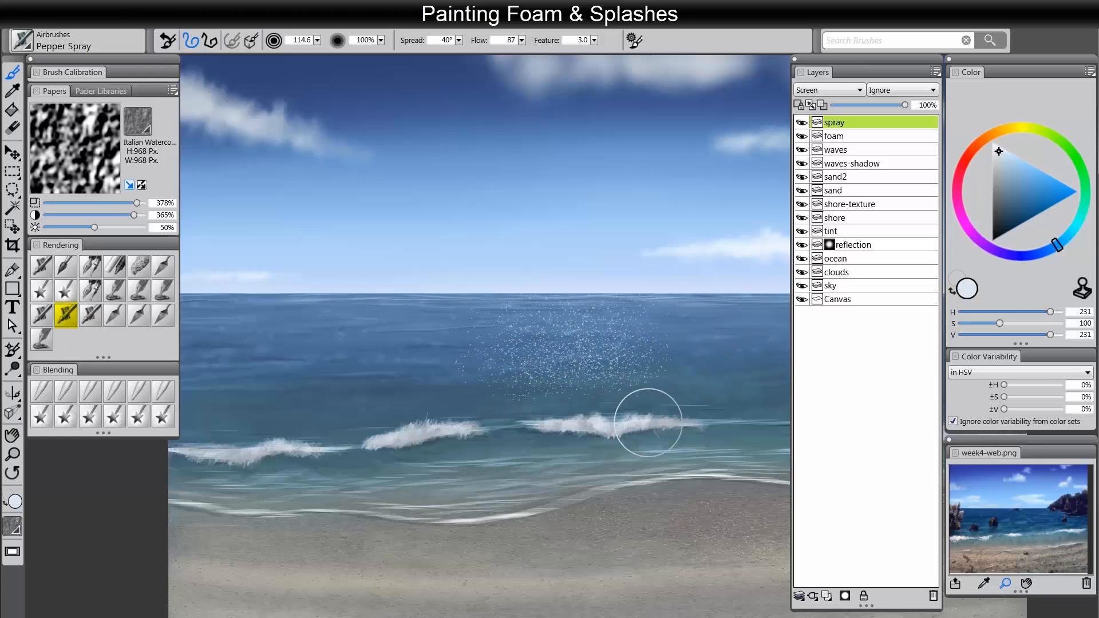
key("ctrl+z")
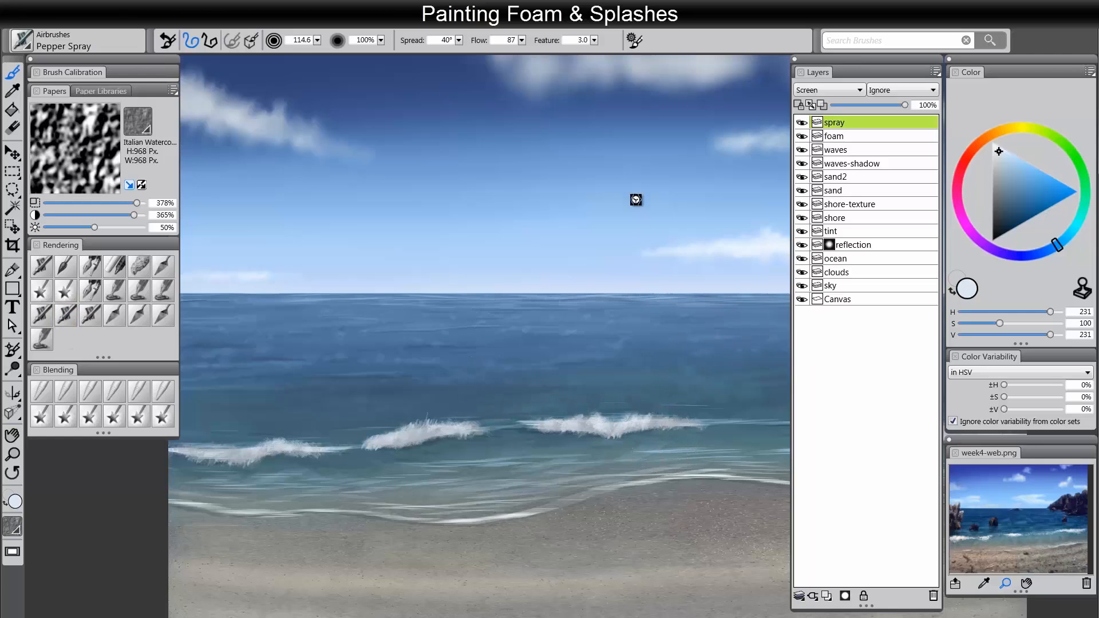
left_click(594, 40)
left_click(551, 50)
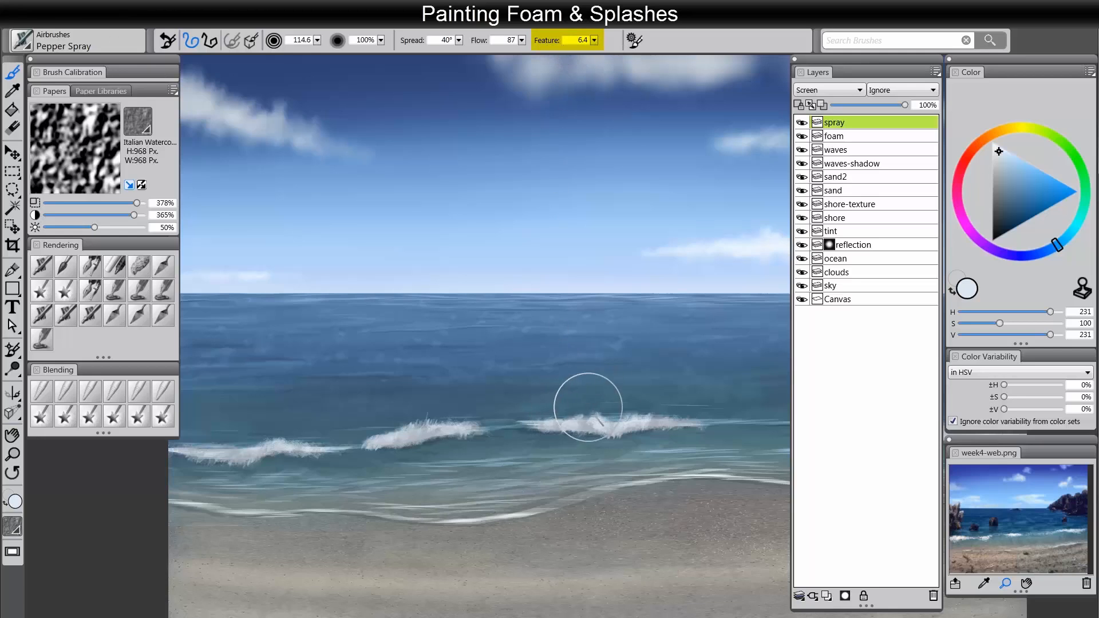
Try Pepper Spray strokes and dabs around the middle wave's foam, undoing each test
left_click_drag(589, 400, 650, 434)
key("ctrl+z")
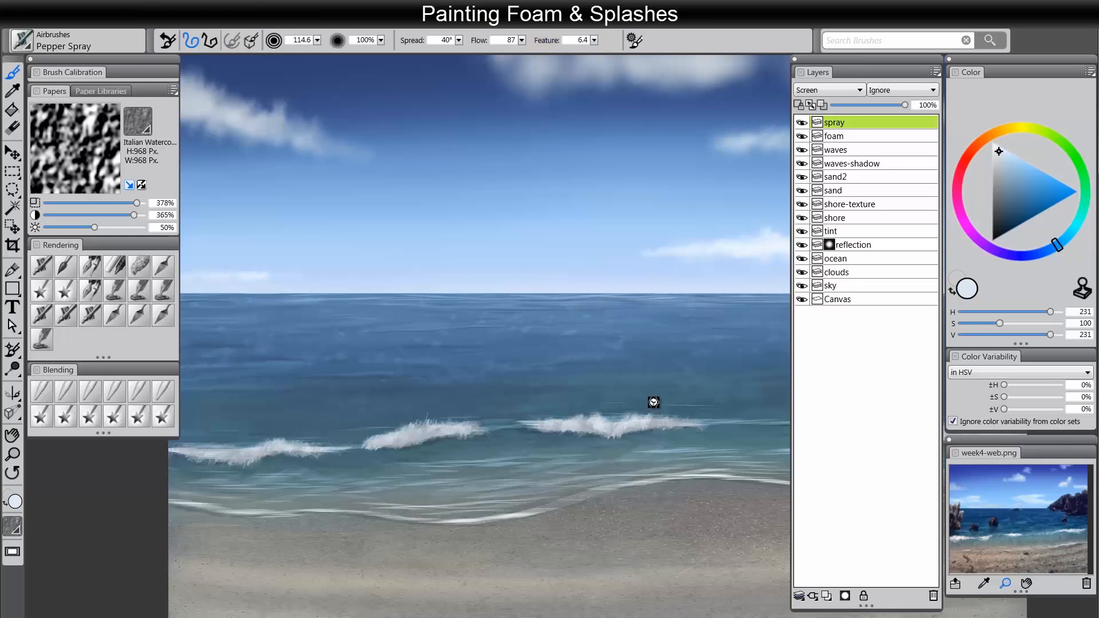
mouse_move(645, 375)
left_mouse_down()
mouse_move(650, 368)
mouse_move(674, 403)
mouse_move(651, 386)
left_mouse_up()
key("ctrl+z")
key("ctrl+z")
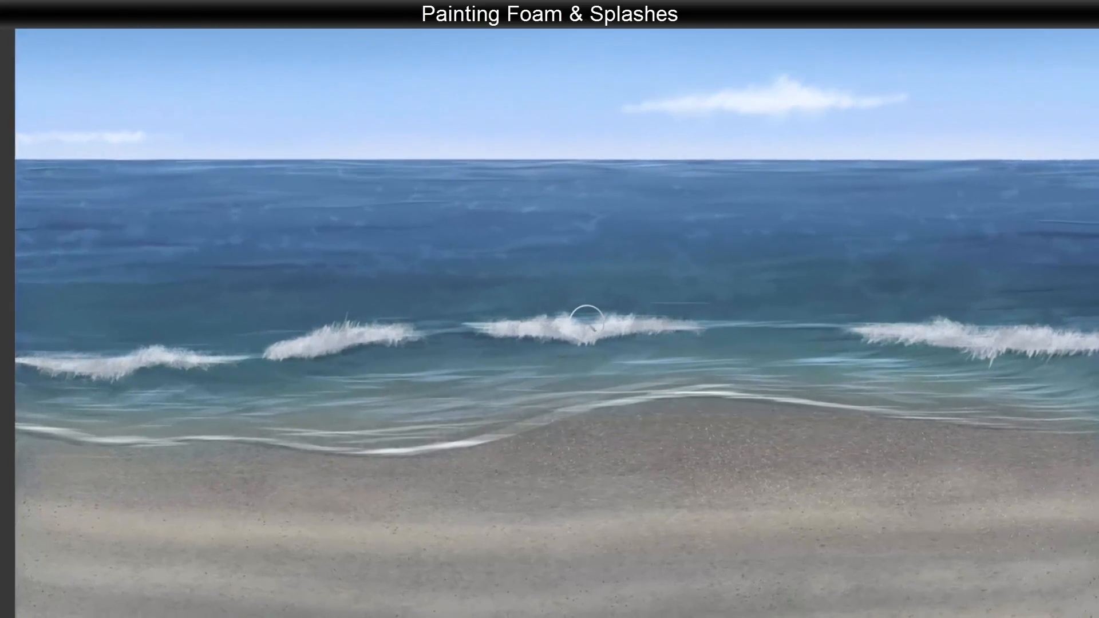
left_click(592, 415)
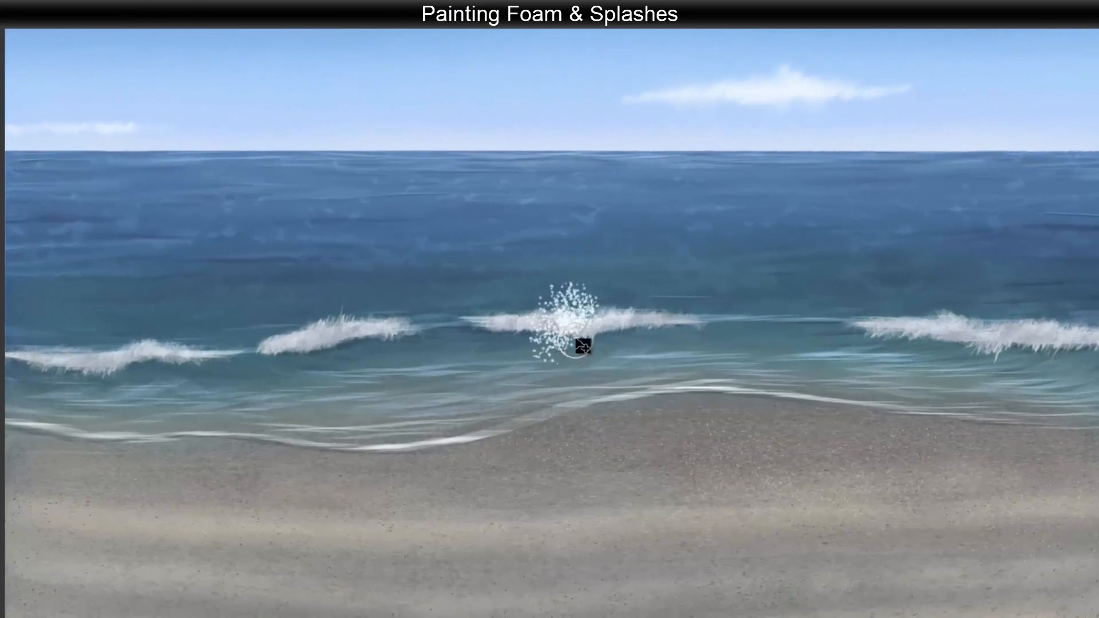
key("ctrl+z")
left_click(572, 322)
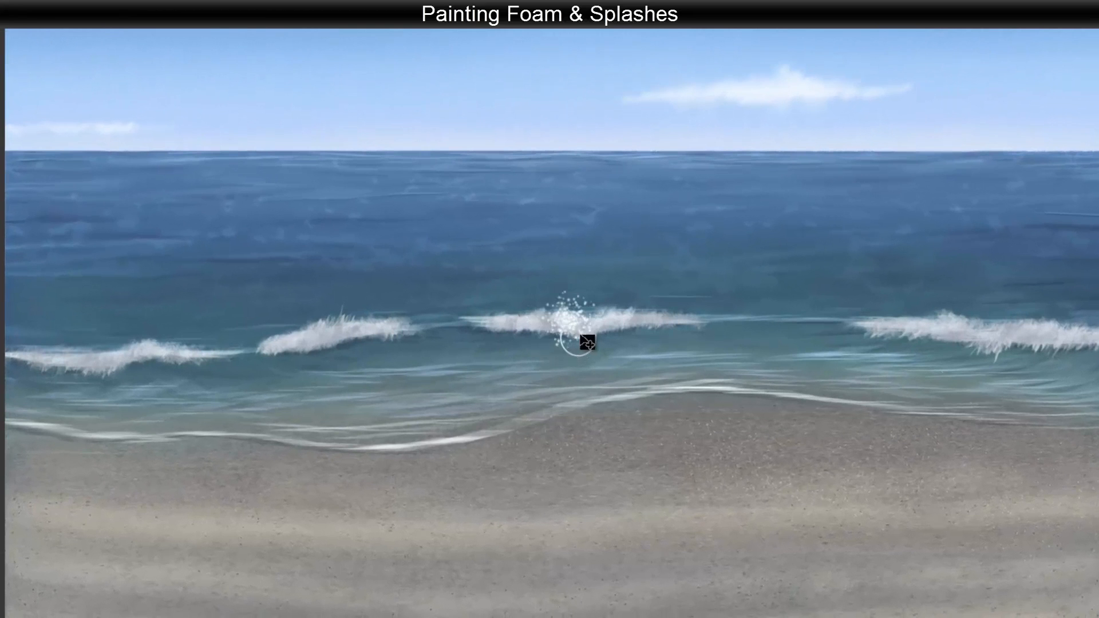
key("ctrl+z")
Spray fine water droplets with Pepper Spray over the foam of all four wave crests on the spray layer
left_click(575, 322)
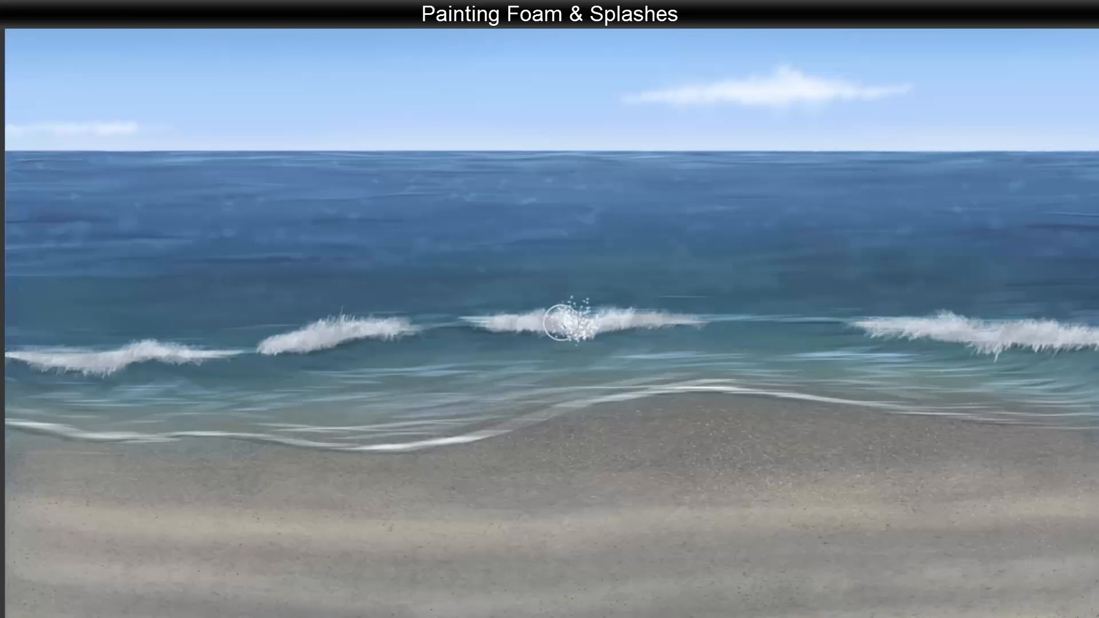
left_click(552, 323)
left_click(522, 322)
left_click(497, 324)
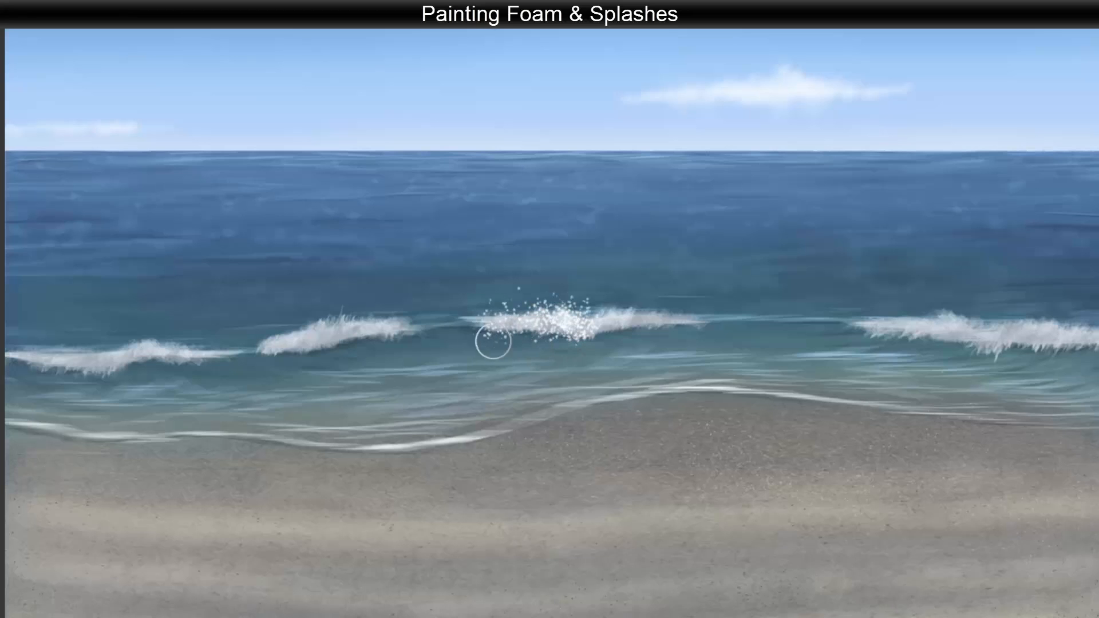
left_click(630, 326)
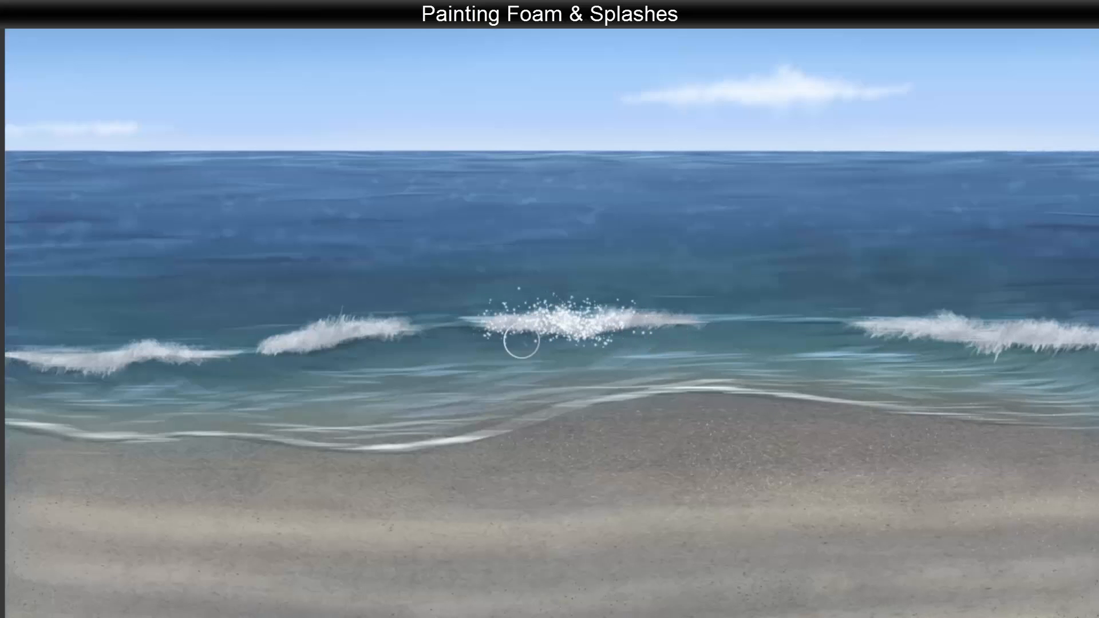
mouse_move(323, 336)
left_mouse_down()
mouse_move(356, 309)
mouse_move(350, 326)
mouse_move(395, 331)
left_mouse_up()
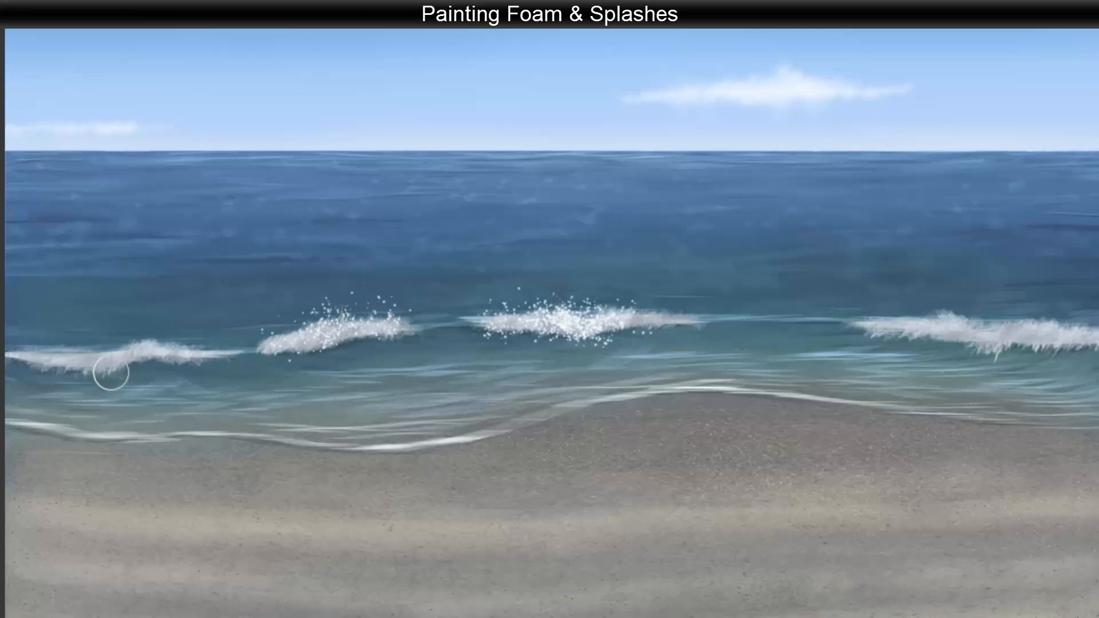
mouse_move(111, 373)
left_mouse_down()
mouse_move(61, 365)
mouse_move(146, 357)
left_mouse_up()
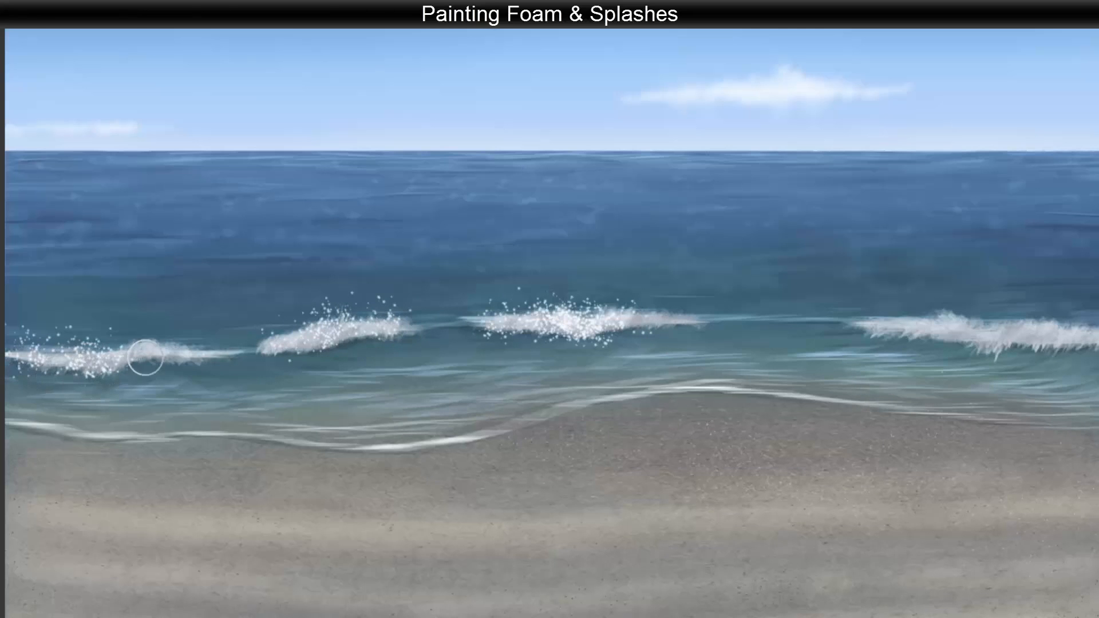
mouse_move(916, 343)
left_mouse_down()
mouse_move(847, 338)
mouse_move(945, 331)
mouse_move(932, 356)
mouse_move(968, 333)
mouse_move(979, 354)
mouse_move(999, 341)
mouse_move(1000, 358)
mouse_move(1020, 334)
mouse_move(1038, 349)
mouse_move(1039, 336)
mouse_move(1061, 347)
left_mouse_up()
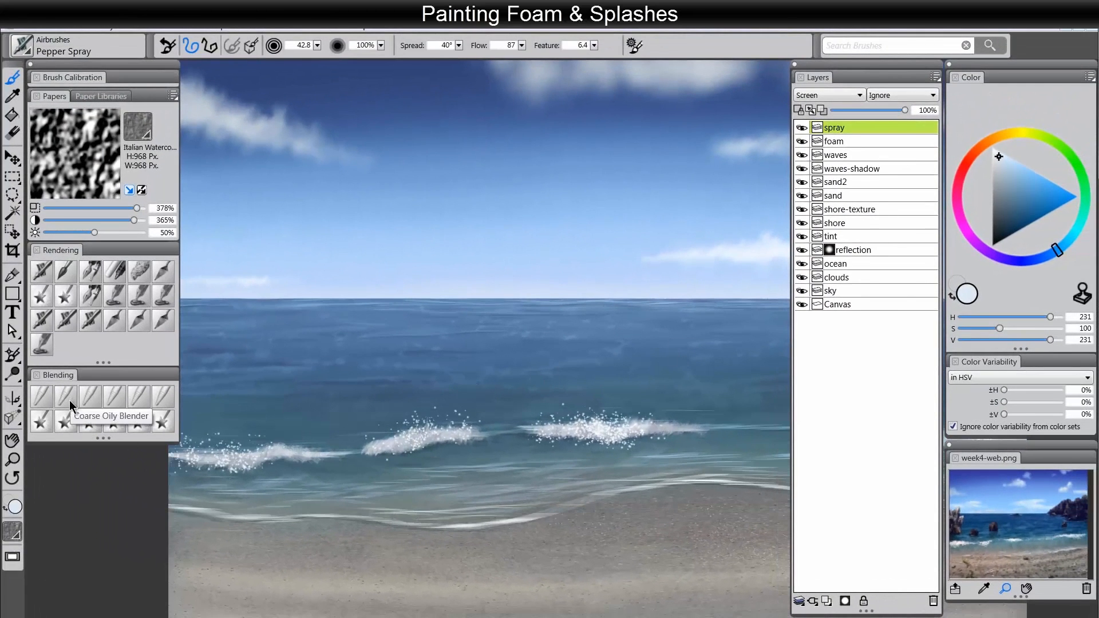
Soften the spray droplets over all four wave crests with strokes of the Diffuse Blur blender
left_click(43, 400)
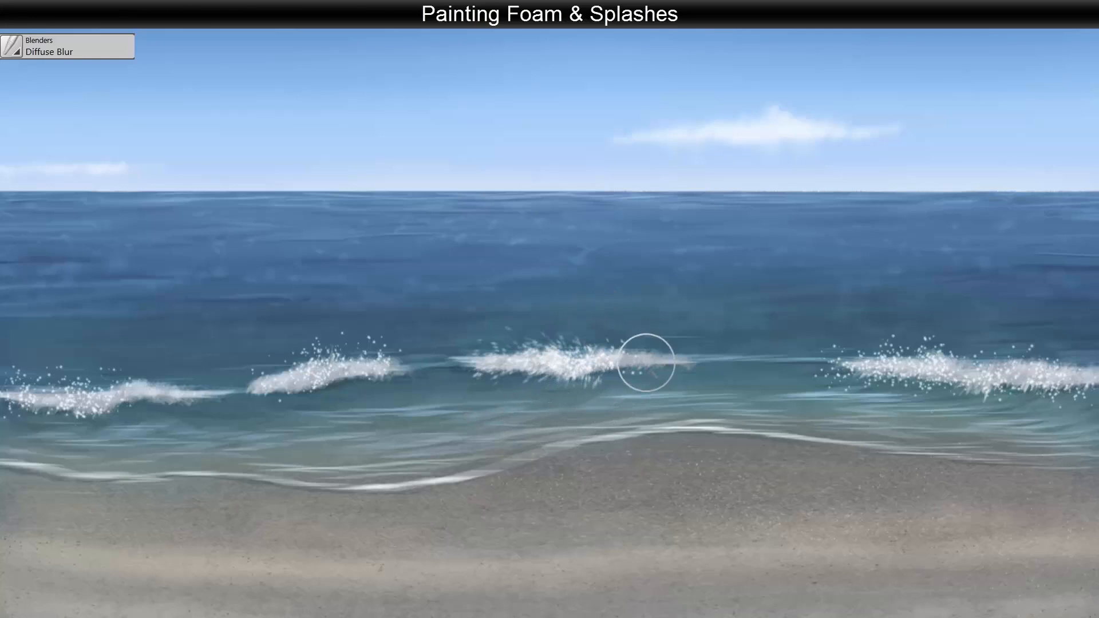
mouse_move(312, 361)
left_mouse_down()
mouse_move(291, 335)
mouse_move(333, 353)
mouse_move(336, 299)
mouse_move(360, 358)
mouse_move(403, 321)
mouse_move(330, 369)
mouse_move(289, 374)
left_mouse_up()
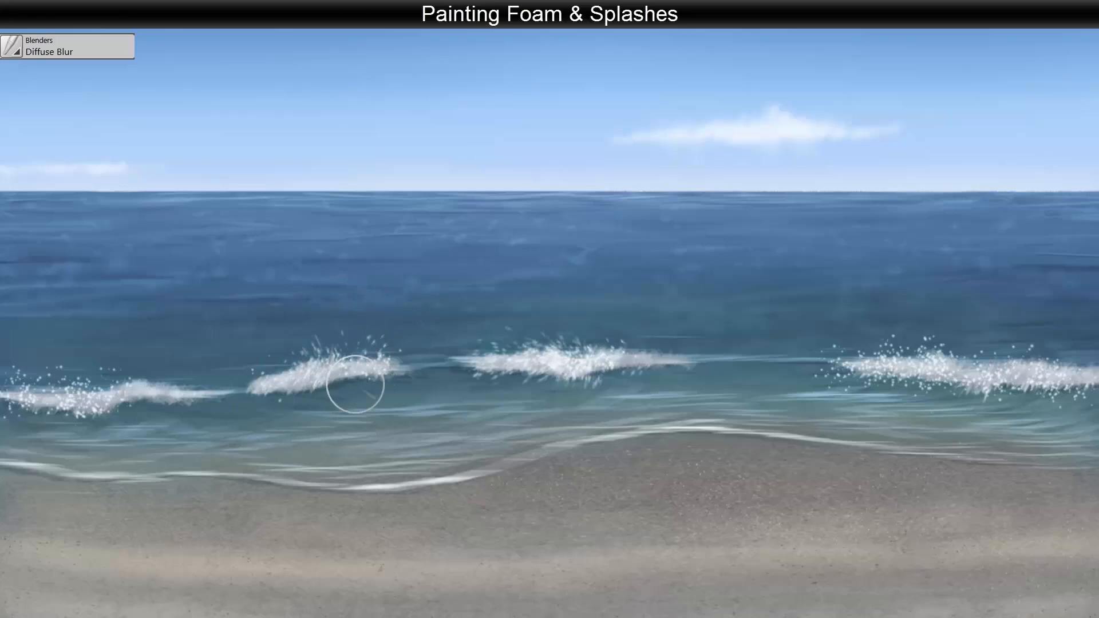
mouse_move(39, 359)
left_mouse_down()
mouse_move(105, 378)
mouse_move(19, 363)
mouse_move(22, 404)
mouse_move(0, 411)
mouse_move(69, 418)
mouse_move(101, 408)
left_mouse_up()
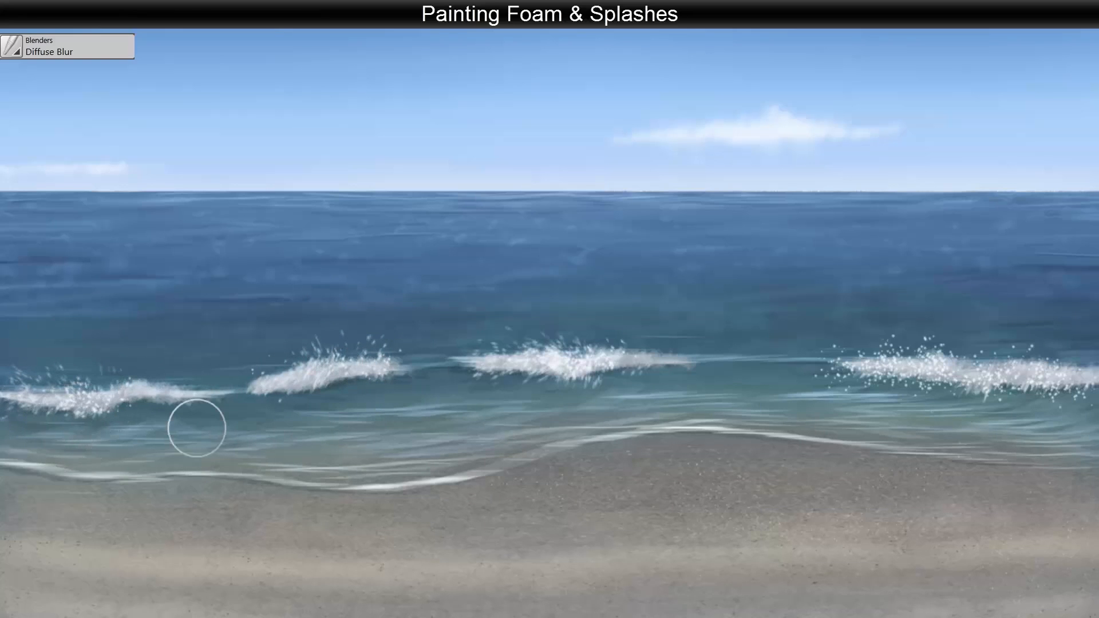
mouse_move(849, 379)
left_mouse_down()
mouse_move(892, 384)
mouse_move(872, 335)
mouse_move(937, 359)
mouse_move(872, 387)
mouse_move(934, 387)
mouse_move(905, 421)
mouse_move(999, 374)
mouse_move(975, 389)
mouse_move(976, 427)
mouse_move(1080, 371)
left_mouse_up()
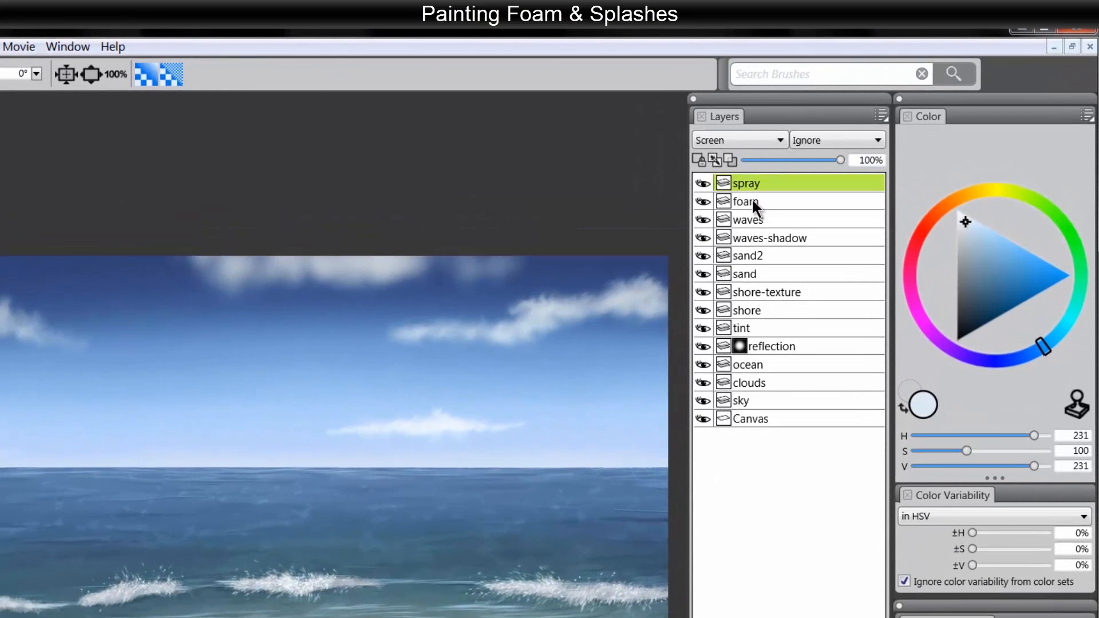
Preserve the foam layer's transparency and tint its foam using the Digital Airbrush with blues sampled from the ocean and sky
left_click(838, 151)
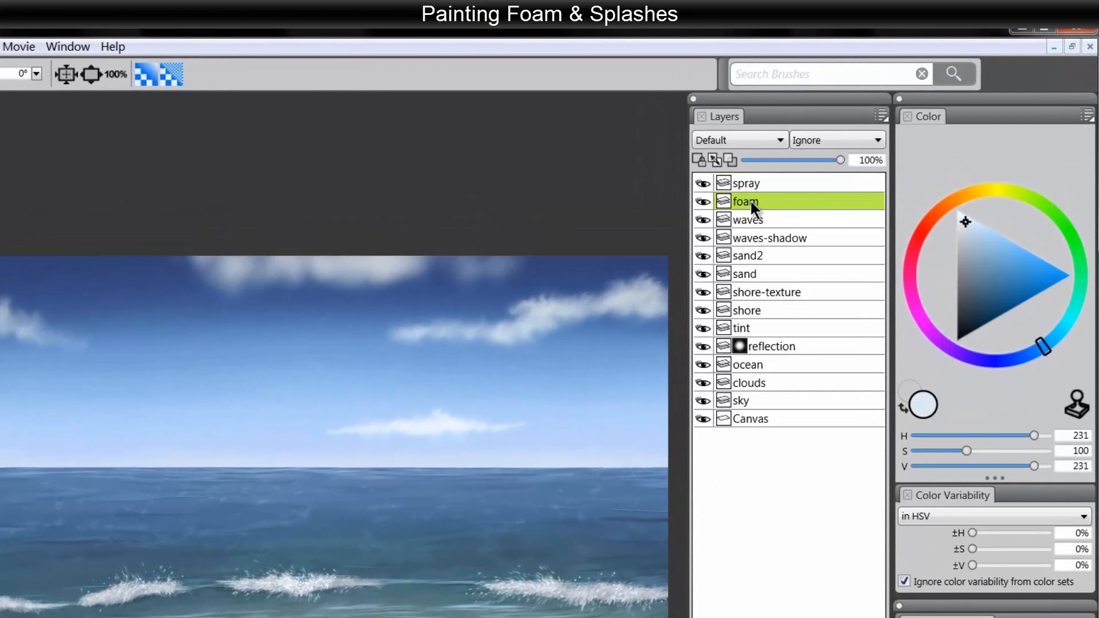
left_click(698, 159)
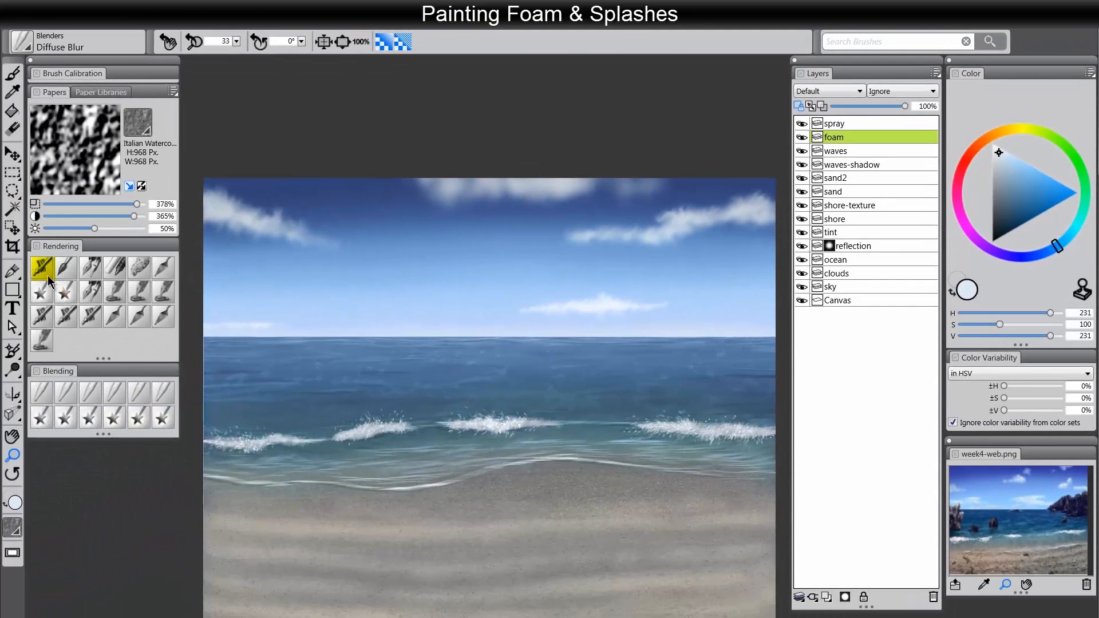
left_click(45, 272)
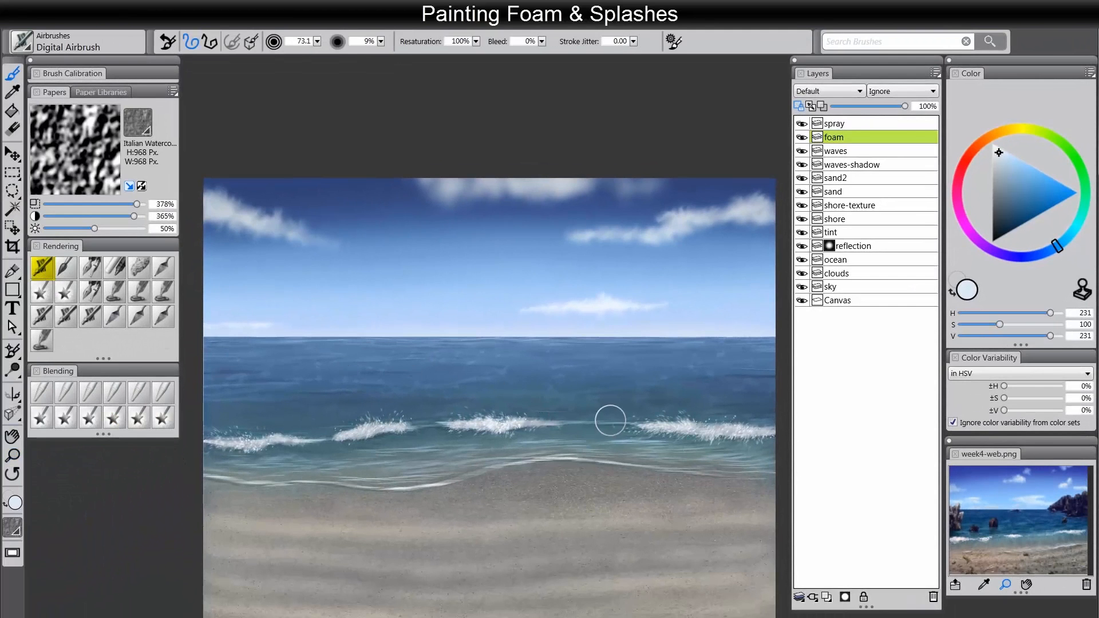
left_click(586, 412, "alt")
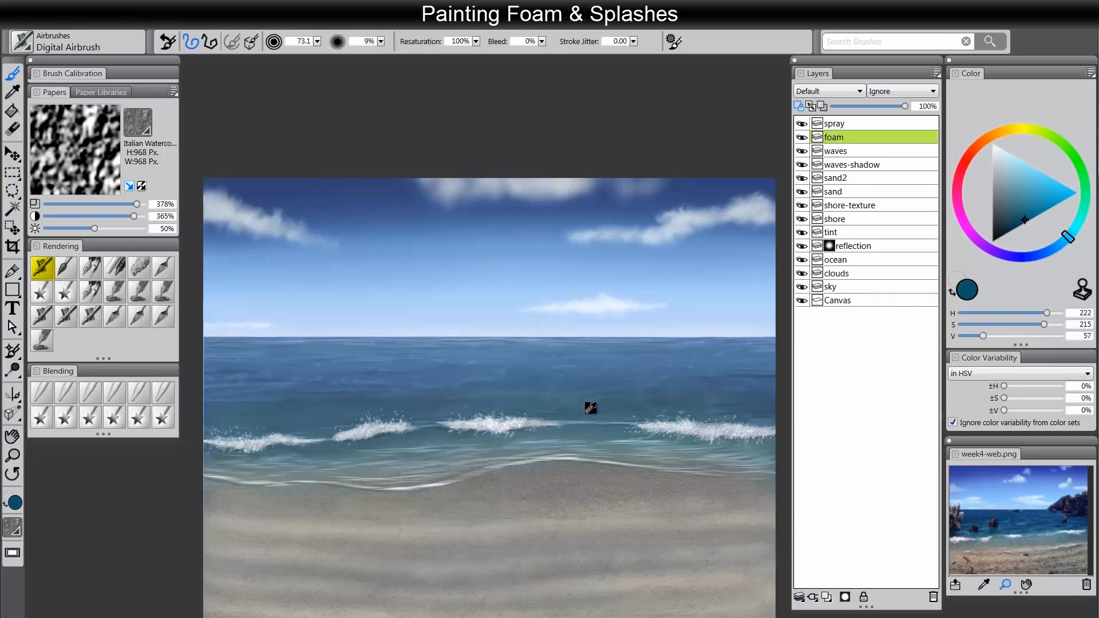
left_click(590, 409, "alt")
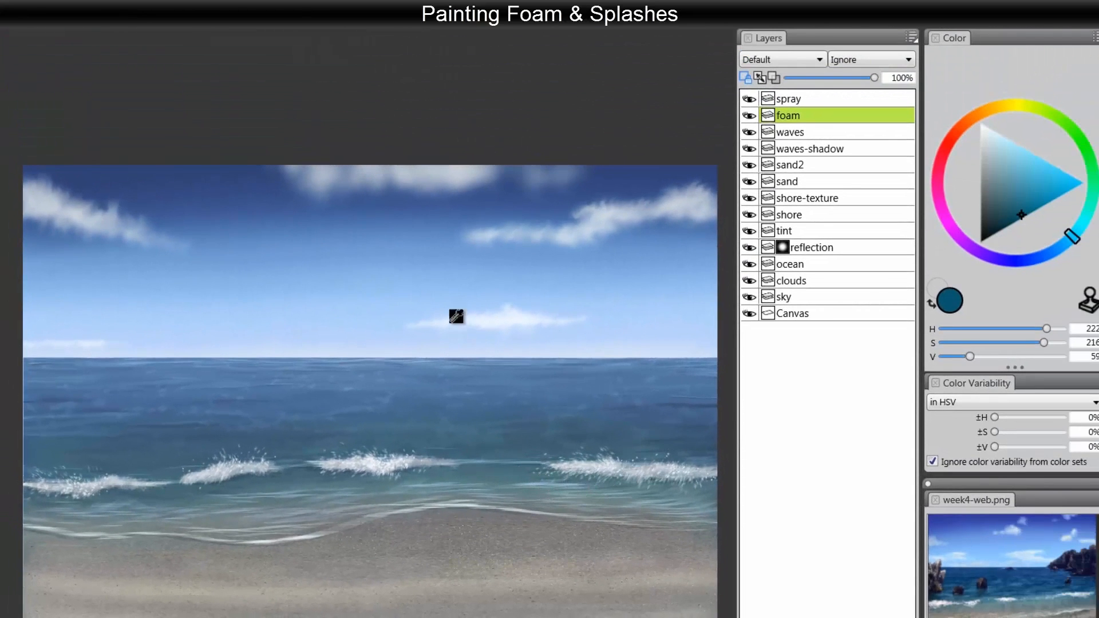
left_click(417, 250, "alt")
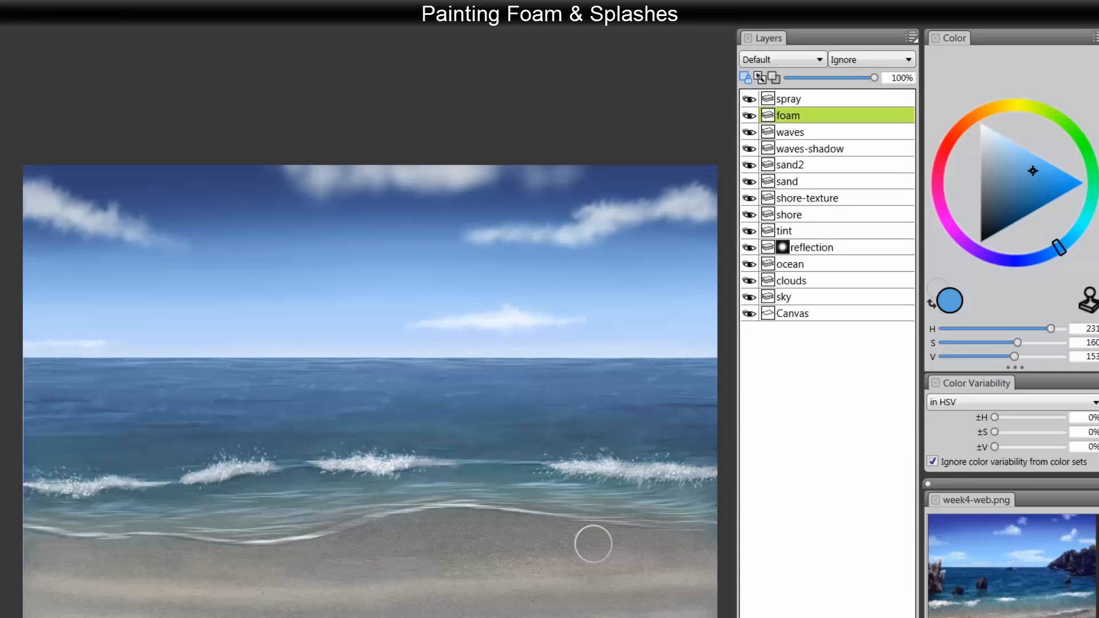
Tint the droplets on the spray layer with a teal sampled from the water, keeping the layer's transparency preserved
left_click(807, 101)
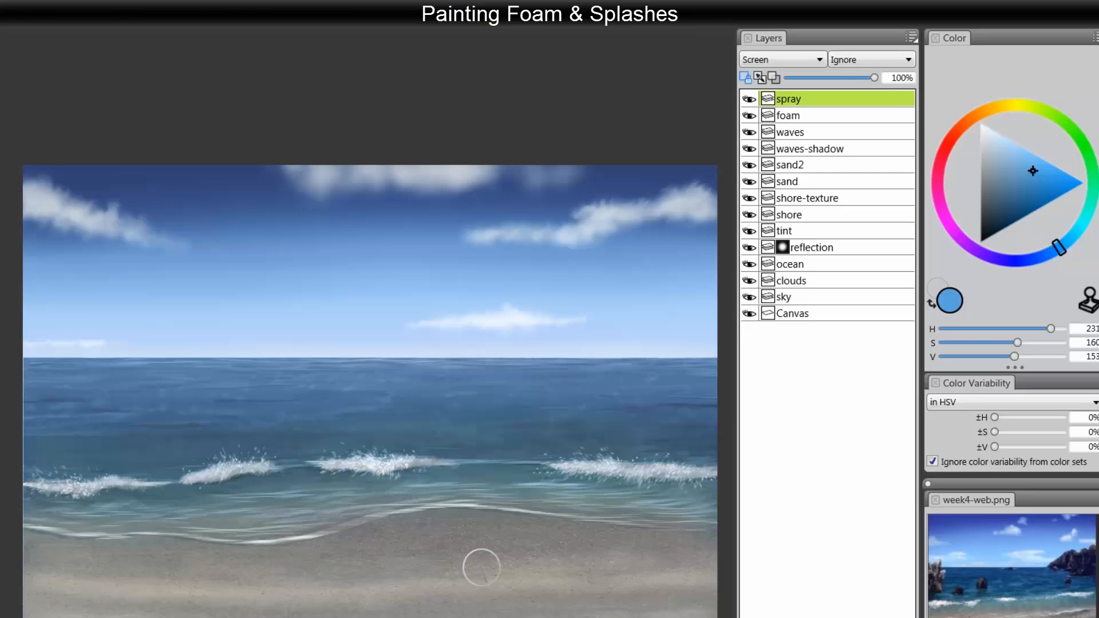
left_click(475, 473, "alt")
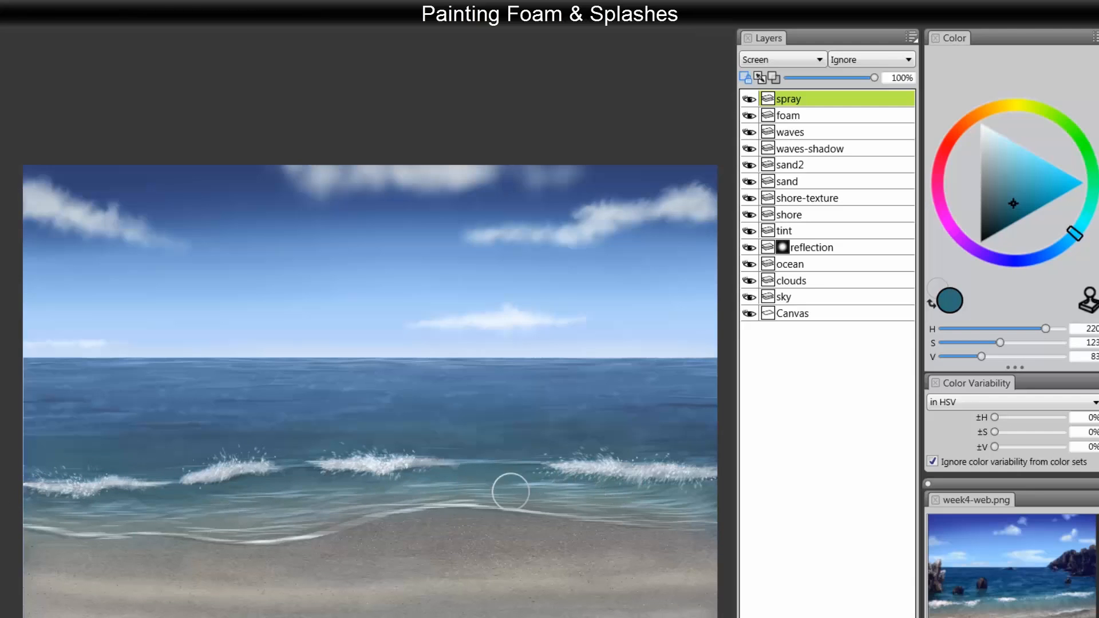
left_click_drag(514, 614, 516, 599)
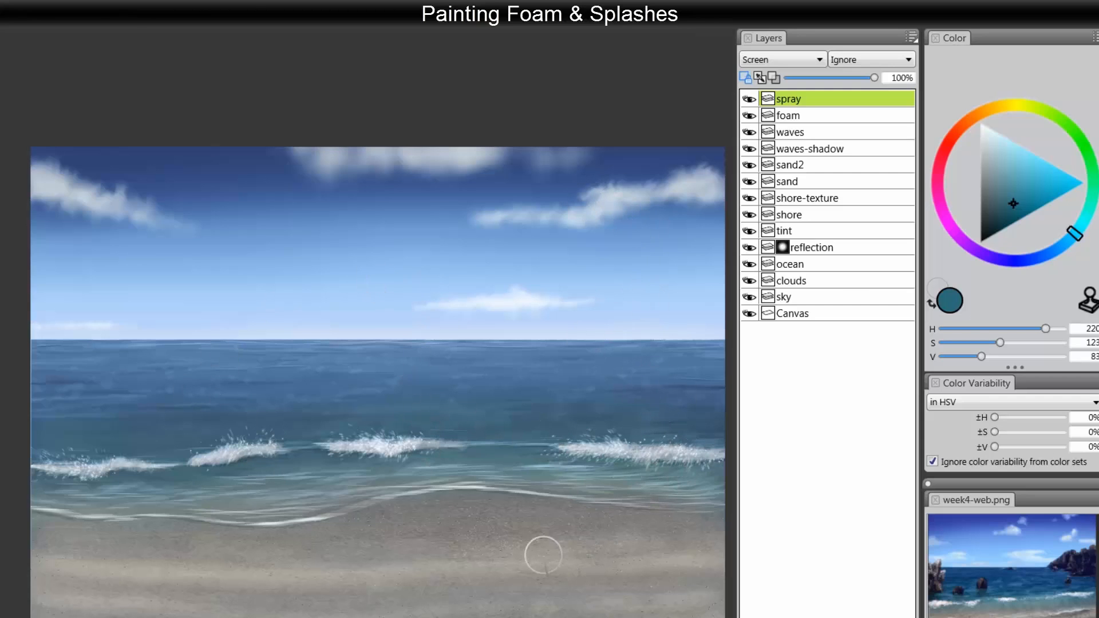
left_click_drag(504, 588, 506, 577)
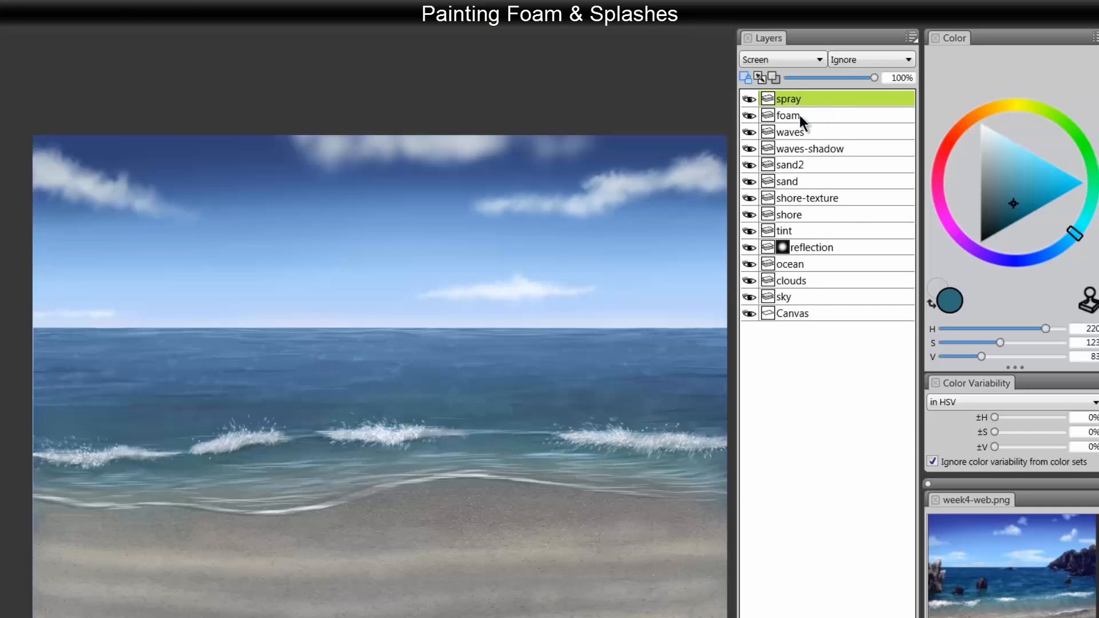
Add a new layer above spray and name it water details
left_click(789, 615)
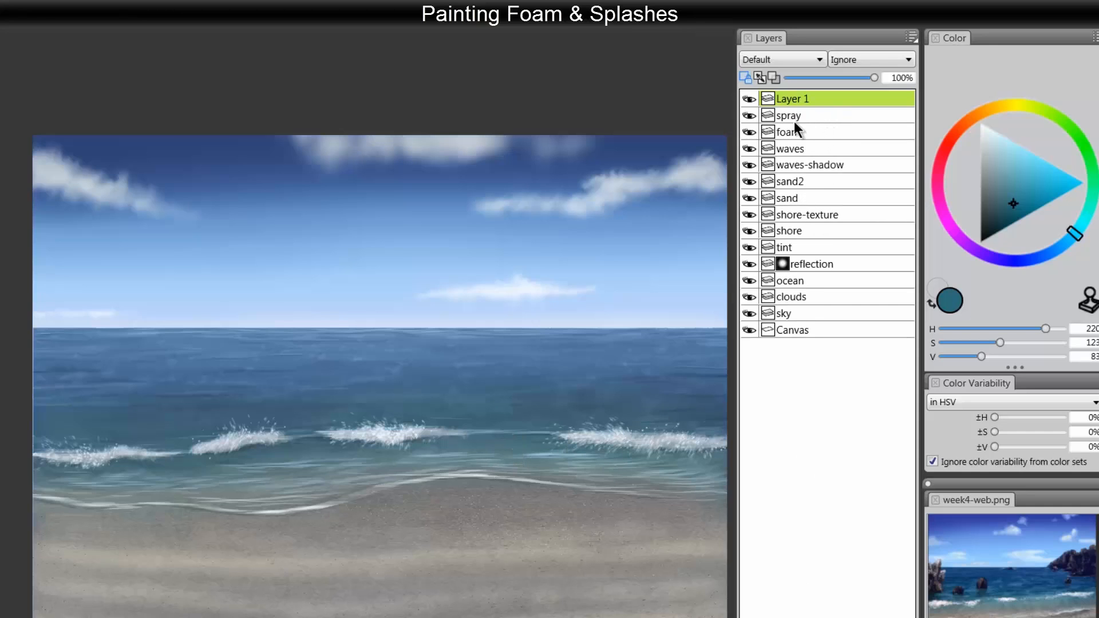
double_click(796, 99)
type("de")
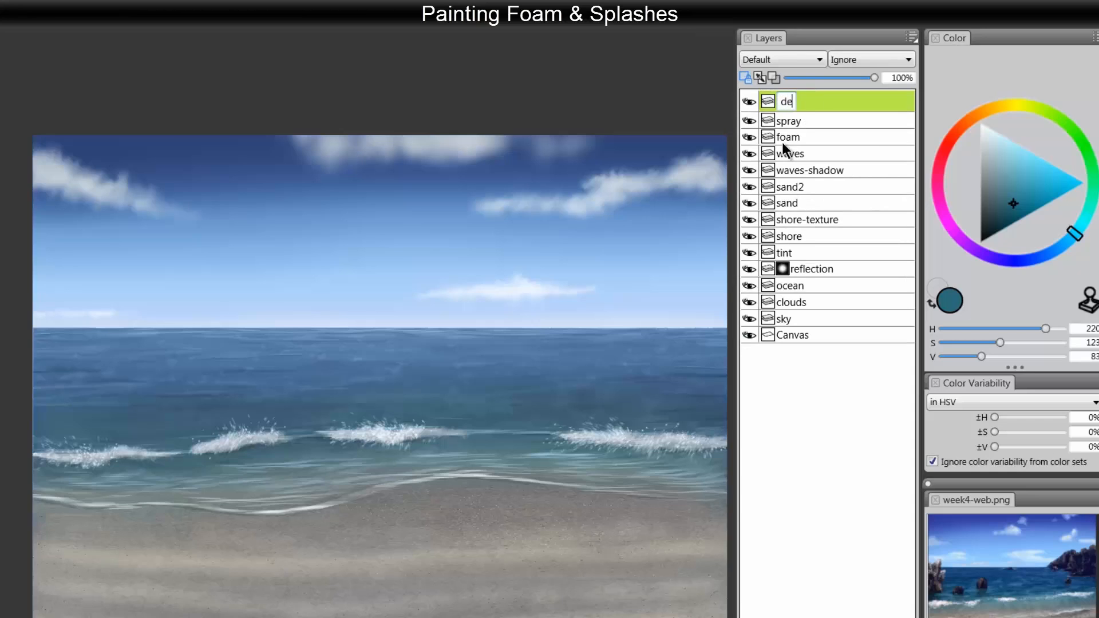
type("tails")
type("water")
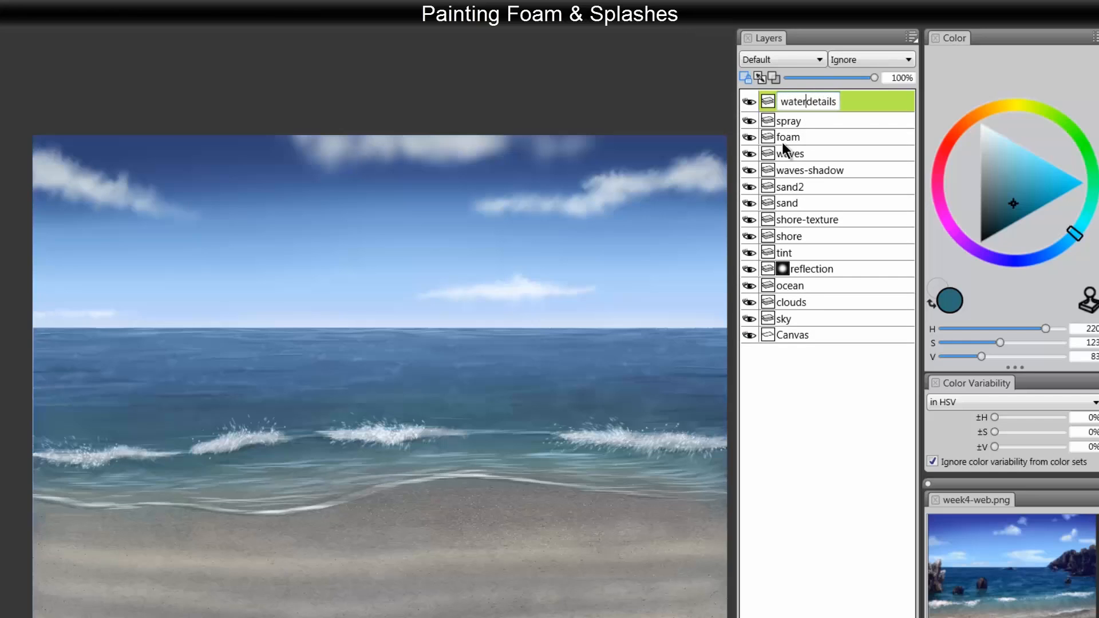
key("Return")
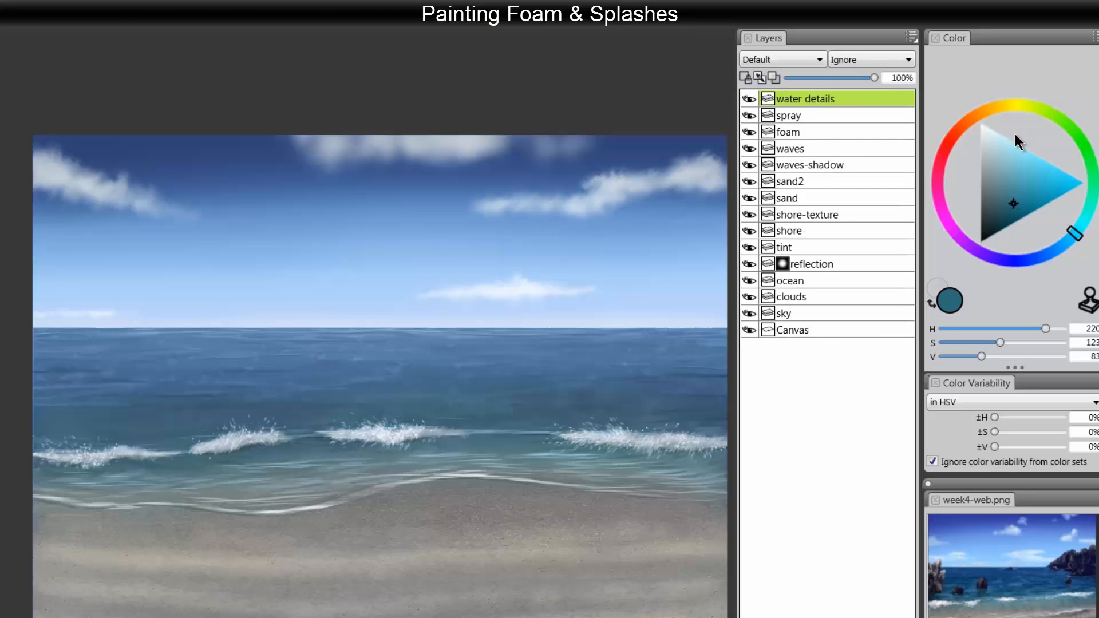
Paint thin pale cyan ripples across the shallow water on the water details layer with a smaller Loaded Palette Knife
left_click(987, 127)
left_click_drag(988, 123, 990, 120)
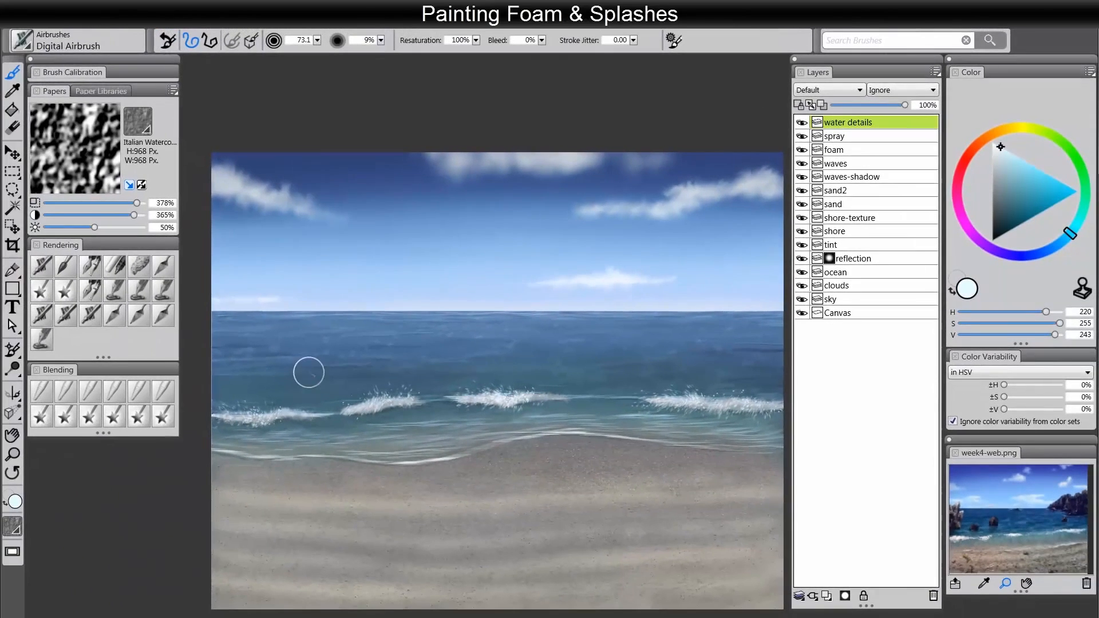
left_click(164, 267)
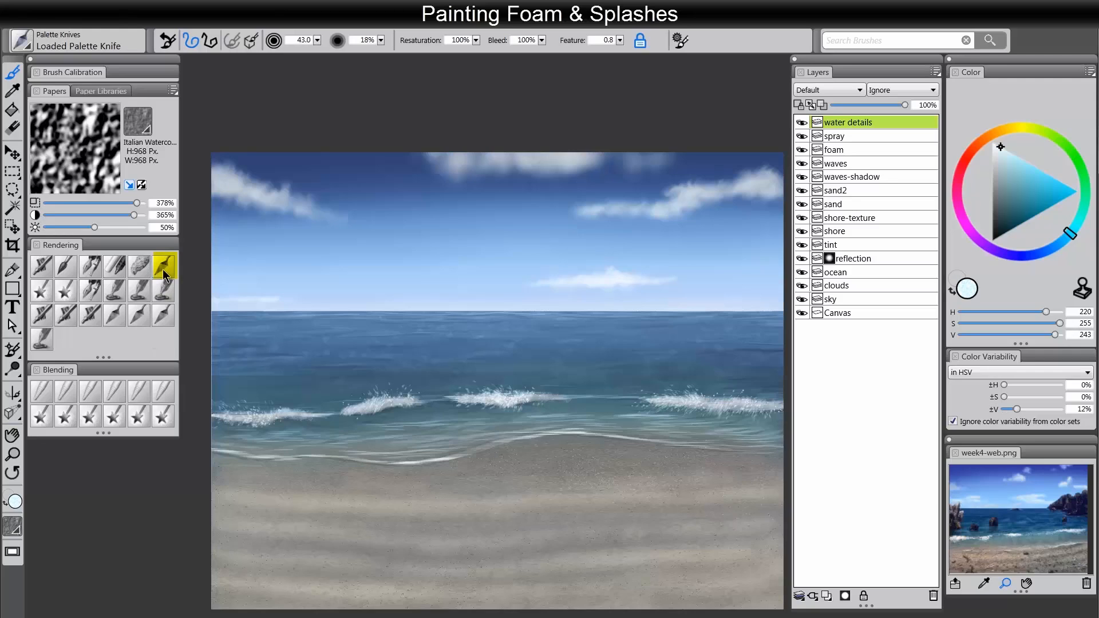
key("bracketleft")
key("bracketleft")
key("bracketleft")
key("bracketleft")
Place the water details layer between foam and waves and lower its opacity
left_click_drag(864, 122, 869, 157)
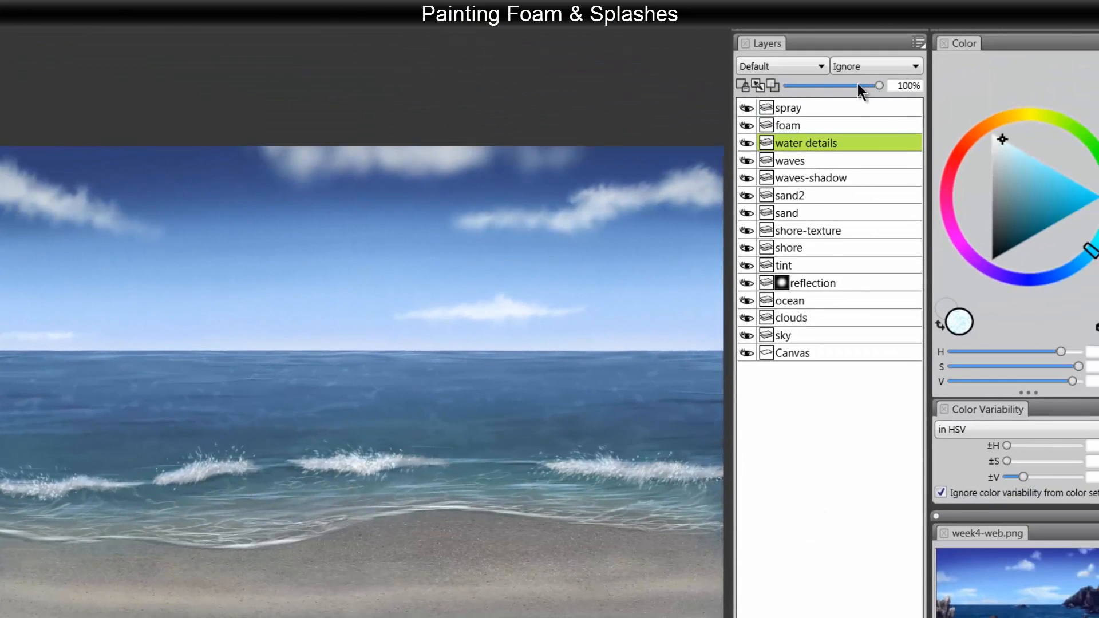
left_click(857, 85)
left_click_drag(857, 86, 838, 86)
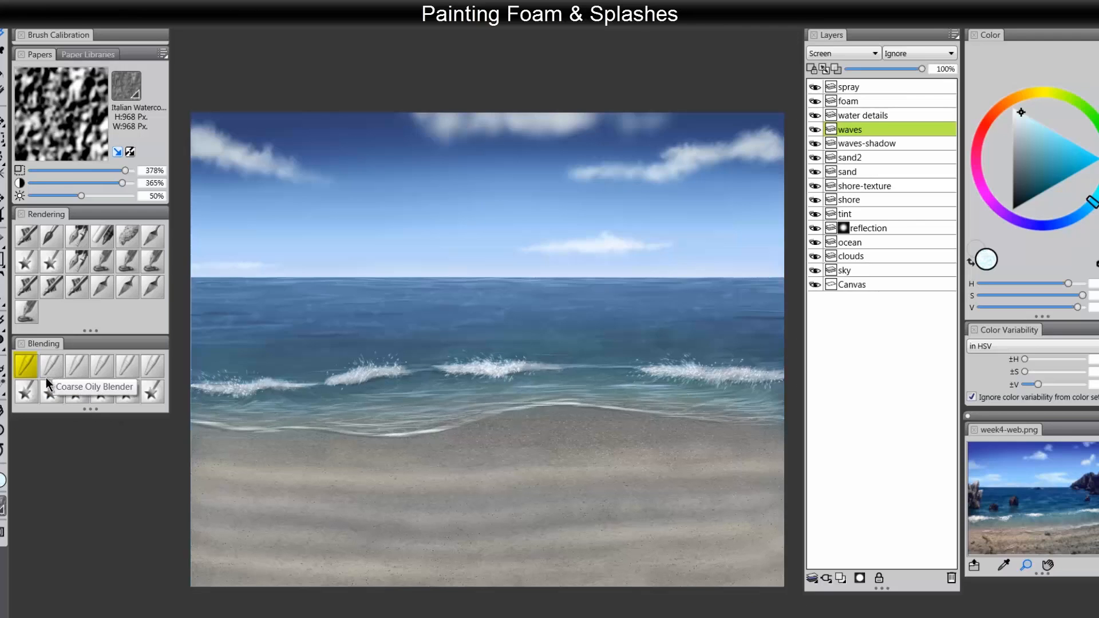
Smooth the water streaks near the shoreline on the waves layer with the Diffuse Blur blender
left_click(25, 369)
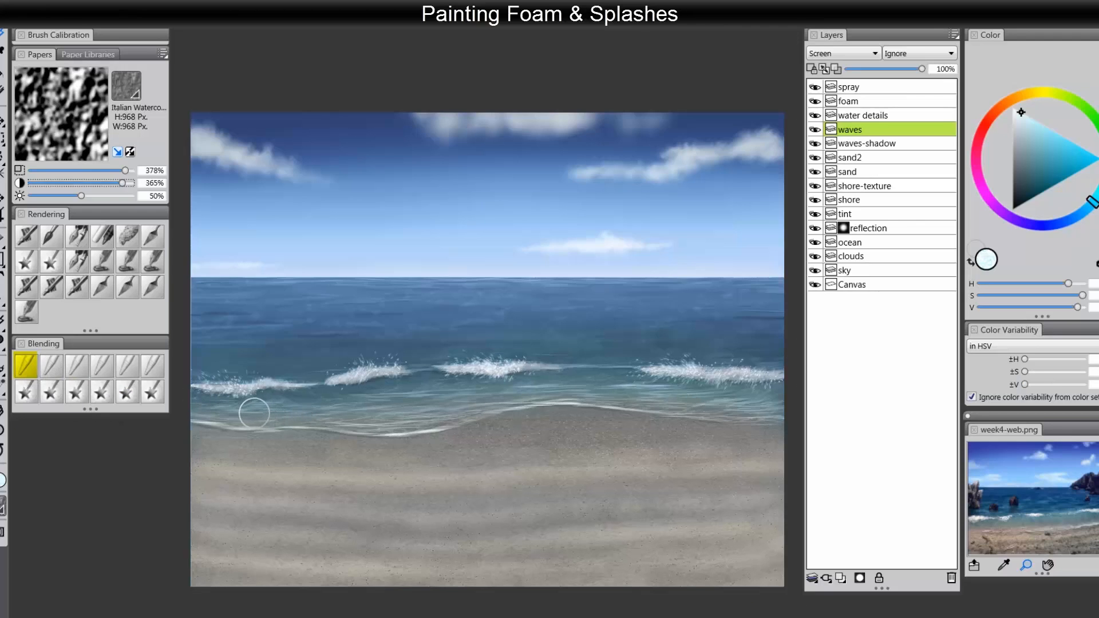
left_click_drag(207, 405, 301, 410)
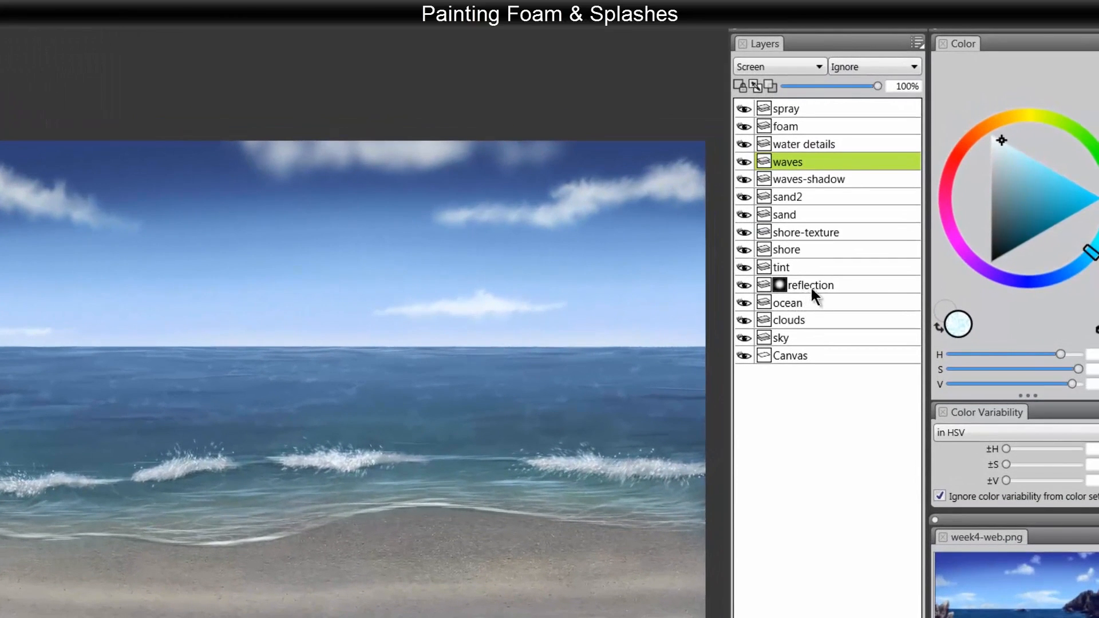
Airbrush a light yellow-green tint into the shallow water below the wave crests on the tint layer, undoing a test stroke
left_click(801, 268)
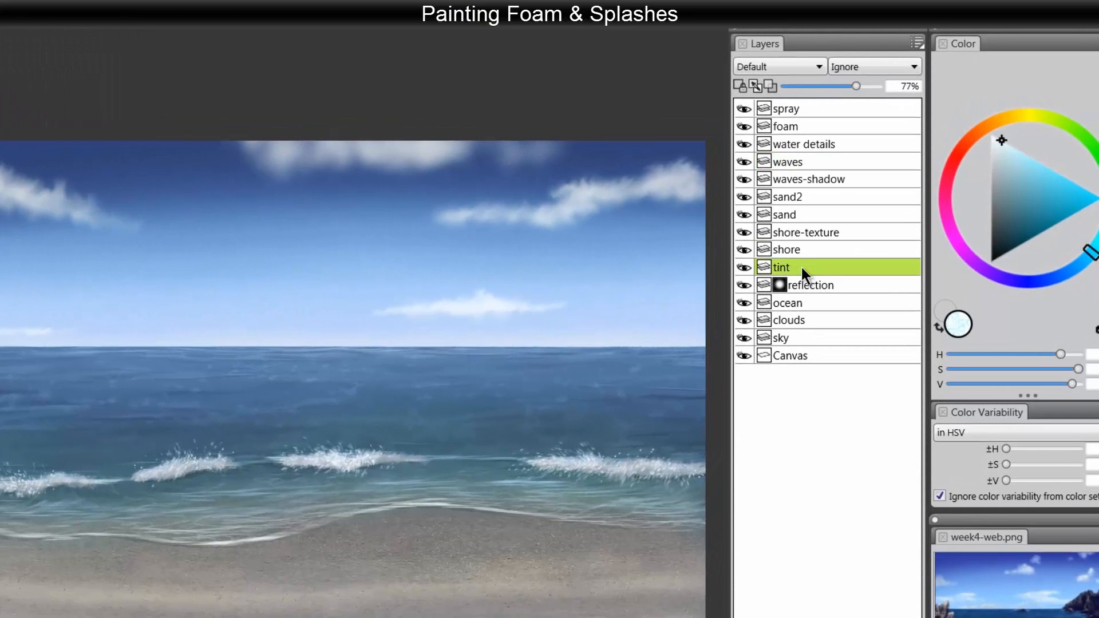
left_click(1058, 127)
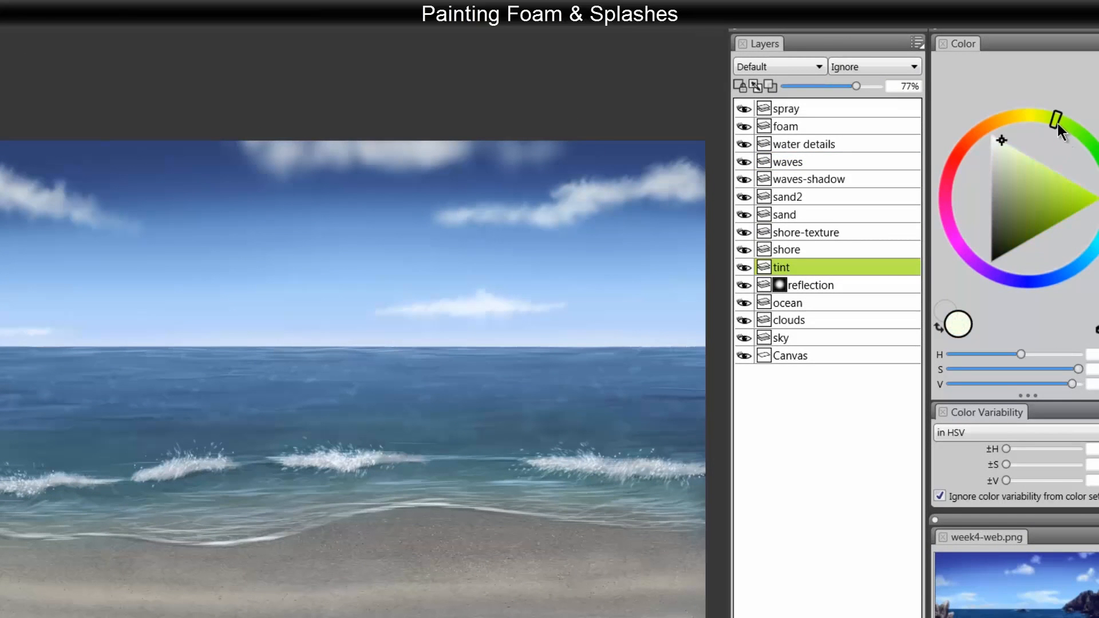
left_click(1036, 175)
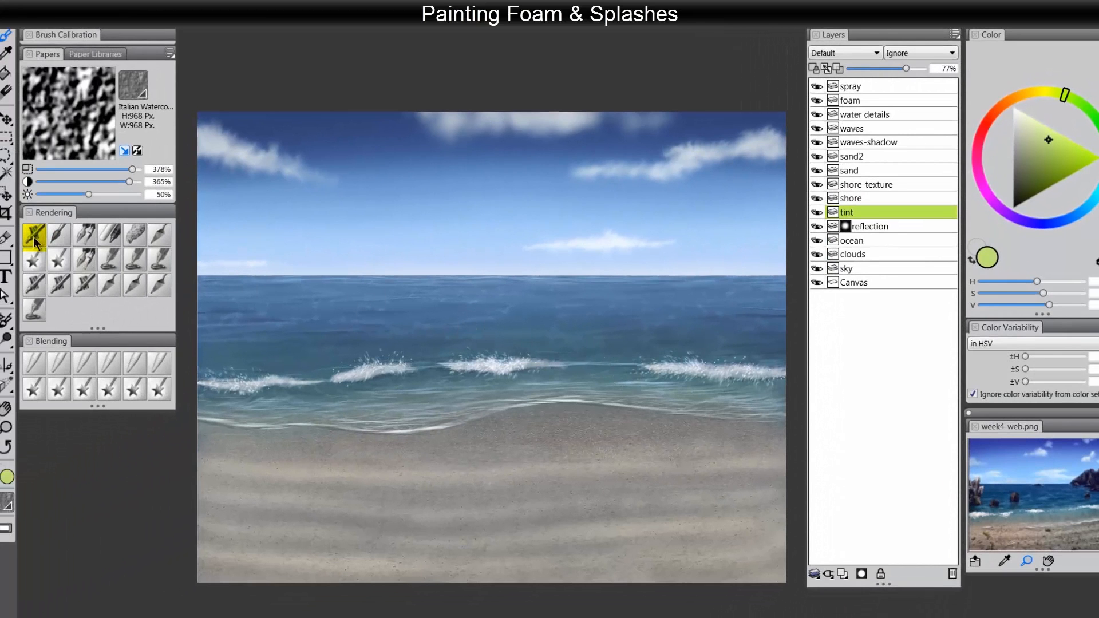
left_click_drag(362, 386, 400, 383)
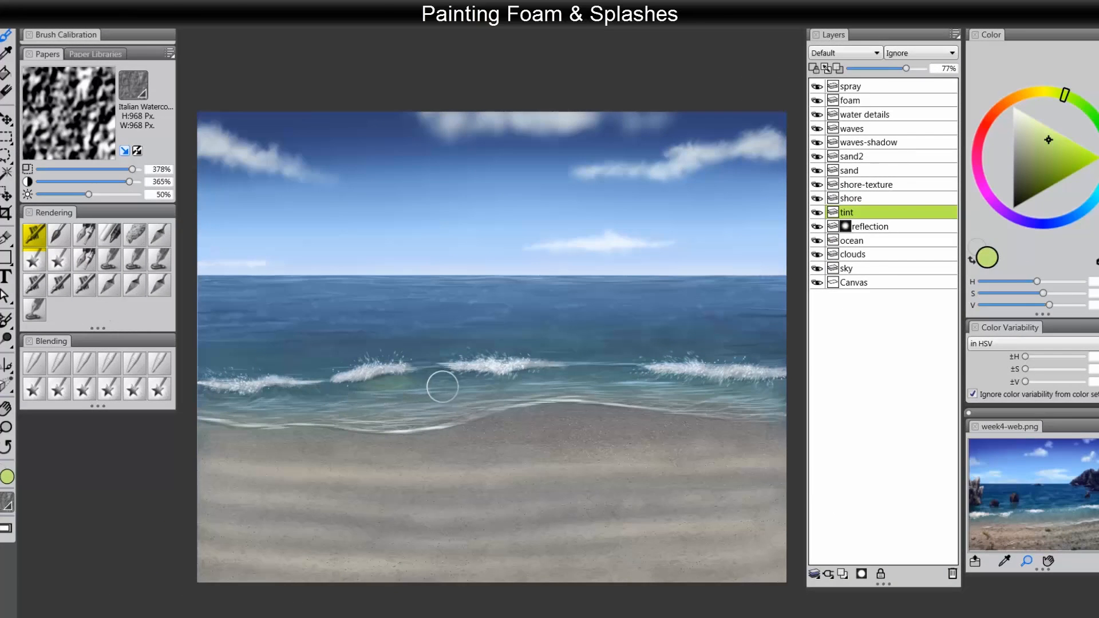
key("ctrl+z")
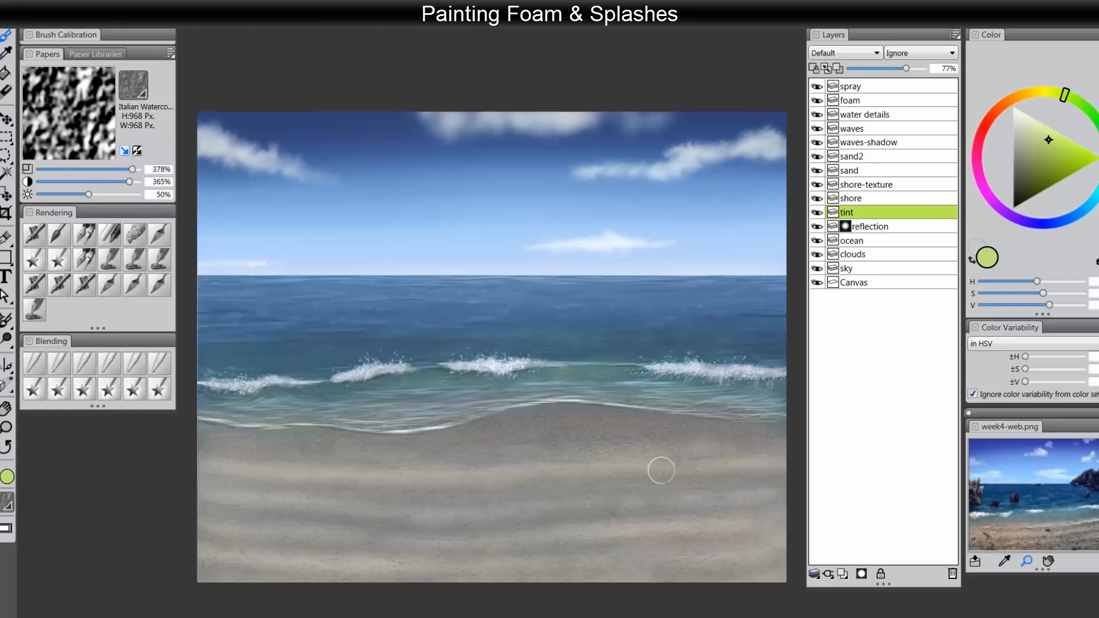
Switch to a pale turquoise and airbrush it lightly over the shallow water on the tint layer
left_click_drag(1064, 95, 1097, 160)
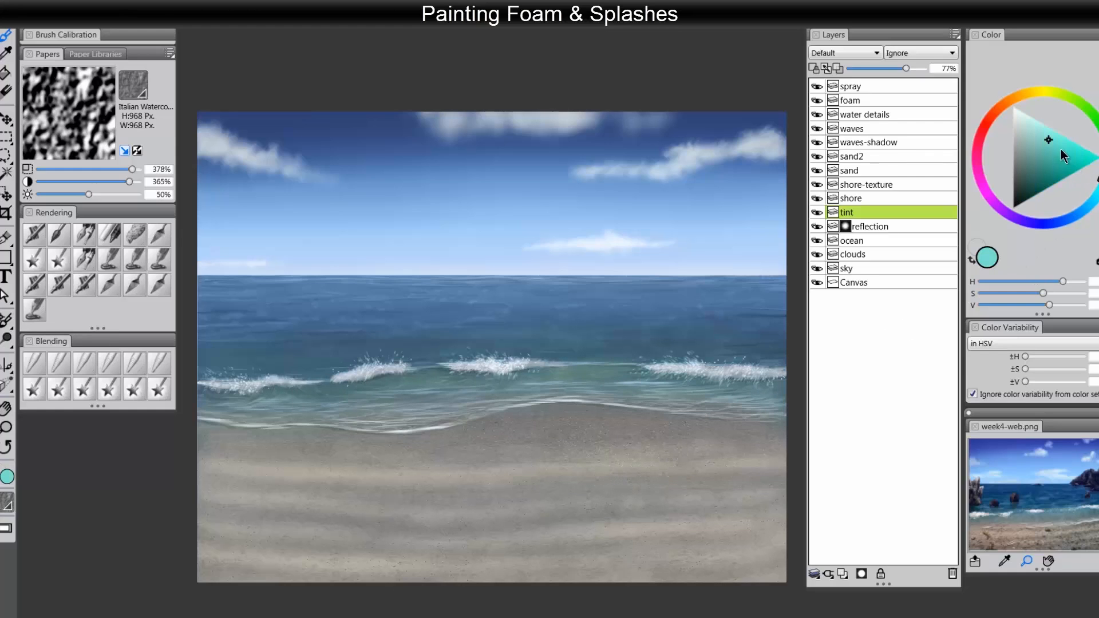
left_click(1031, 125)
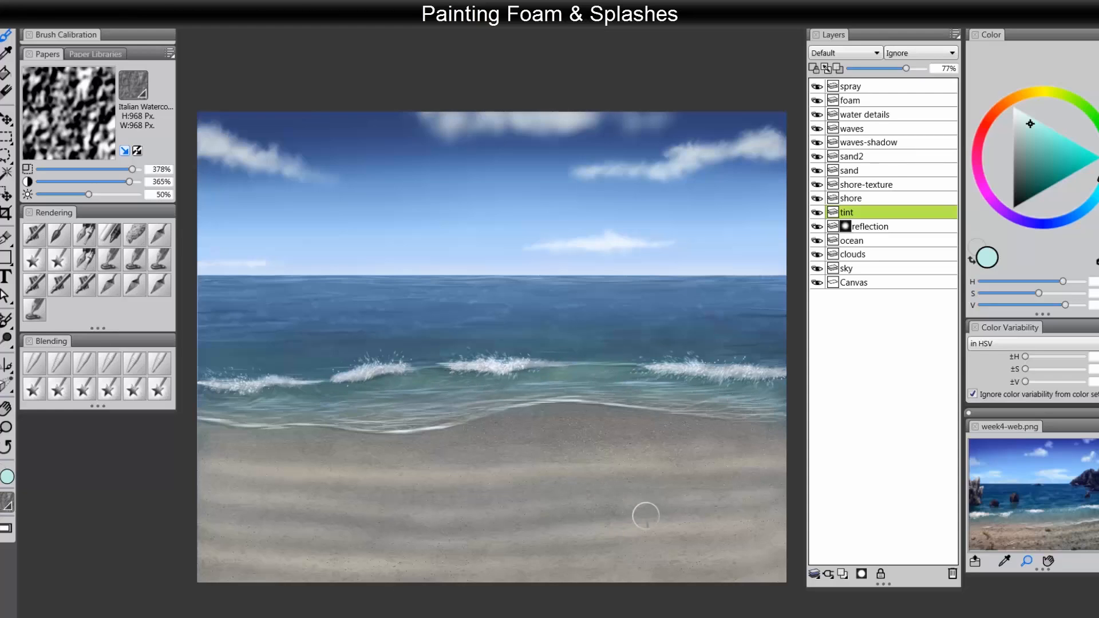
left_click_drag(662, 508, 662, 504)
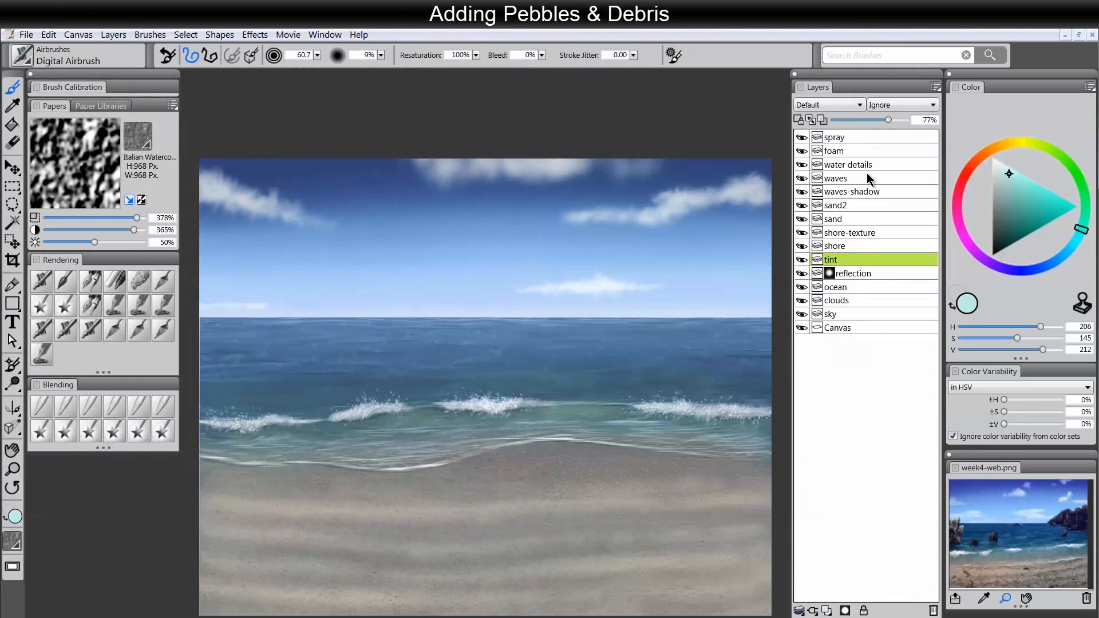
Add a layer named pebbles above the spray layer and choose the Pepper Spray airbrush
left_click(857, 138)
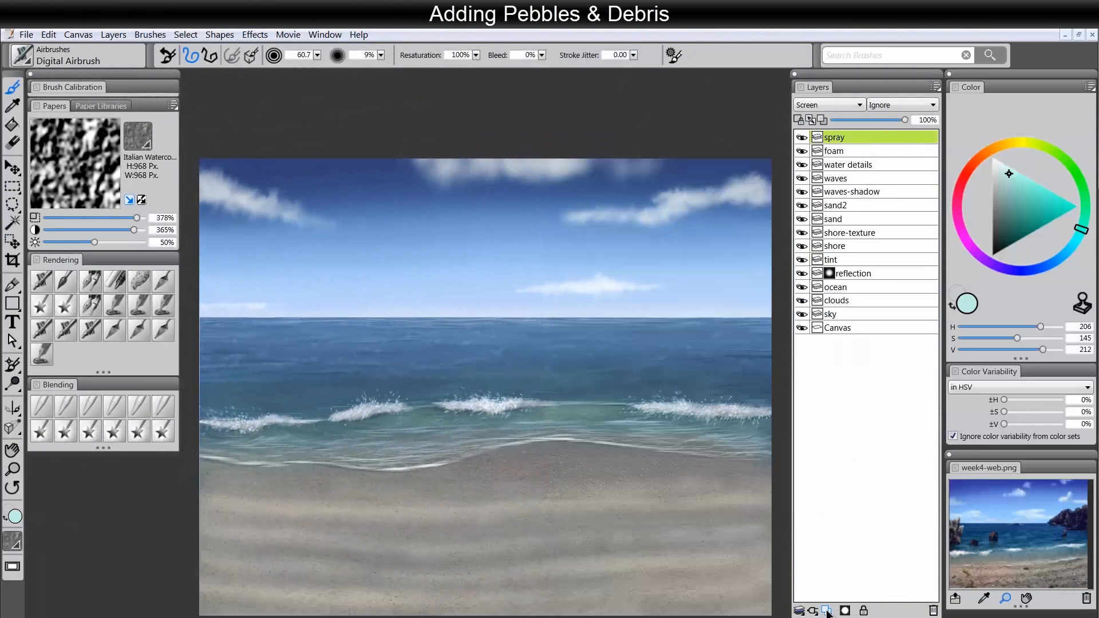
left_click(827, 610)
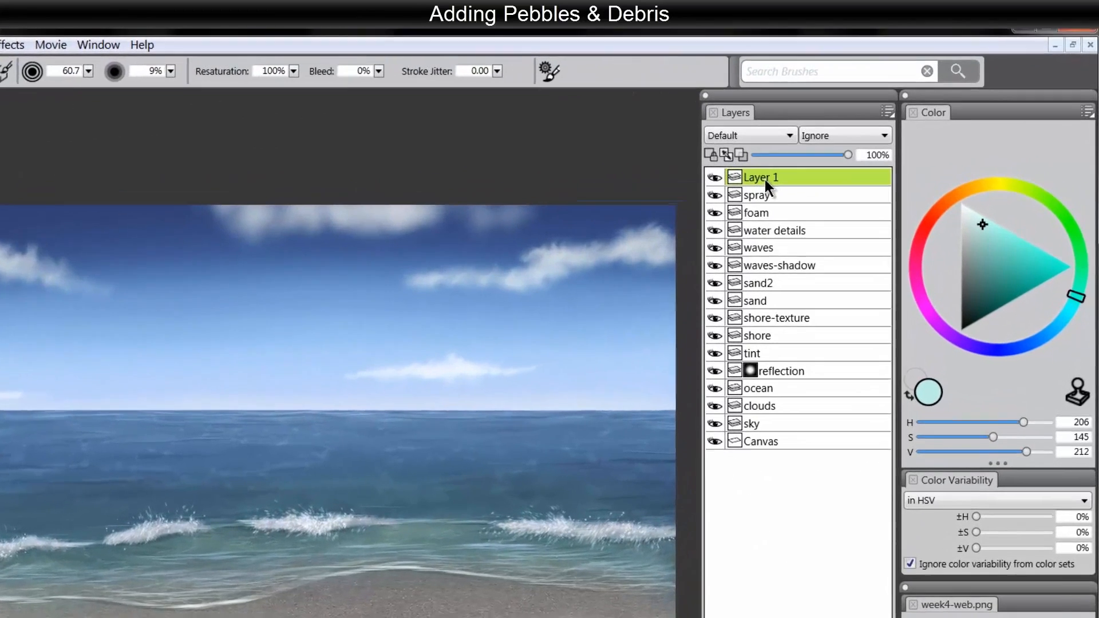
double_click(843, 137)
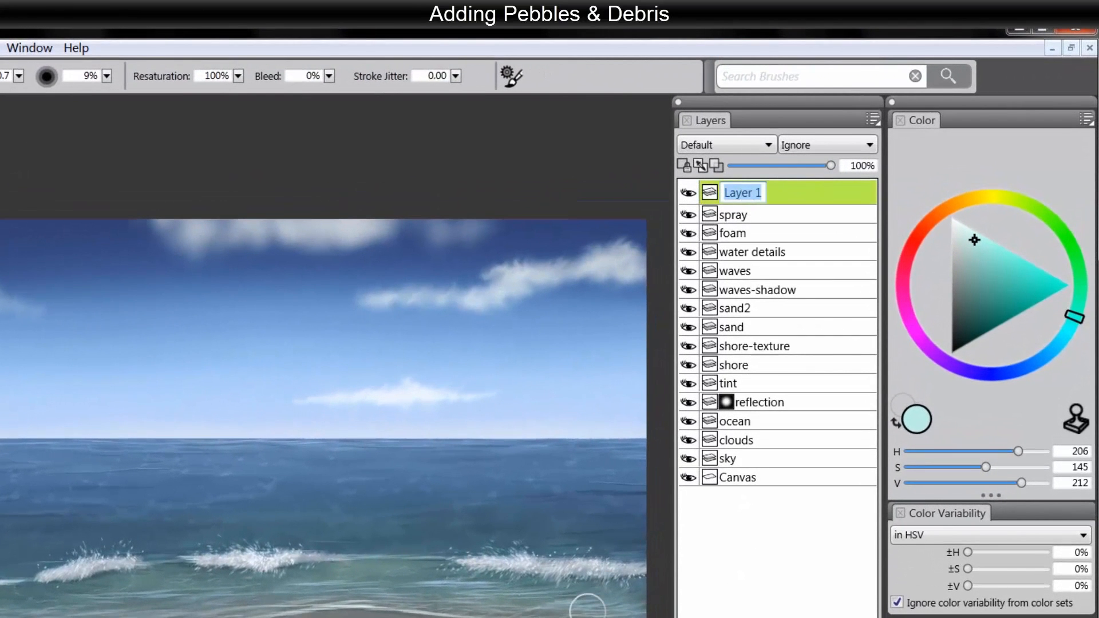
type("pebbles")
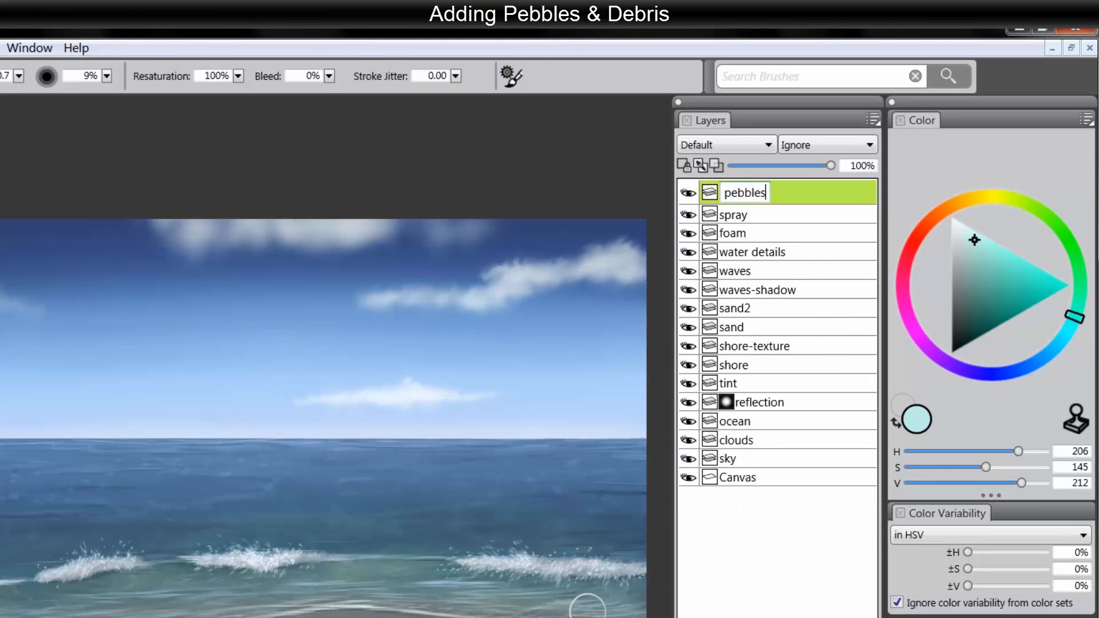
key("Return")
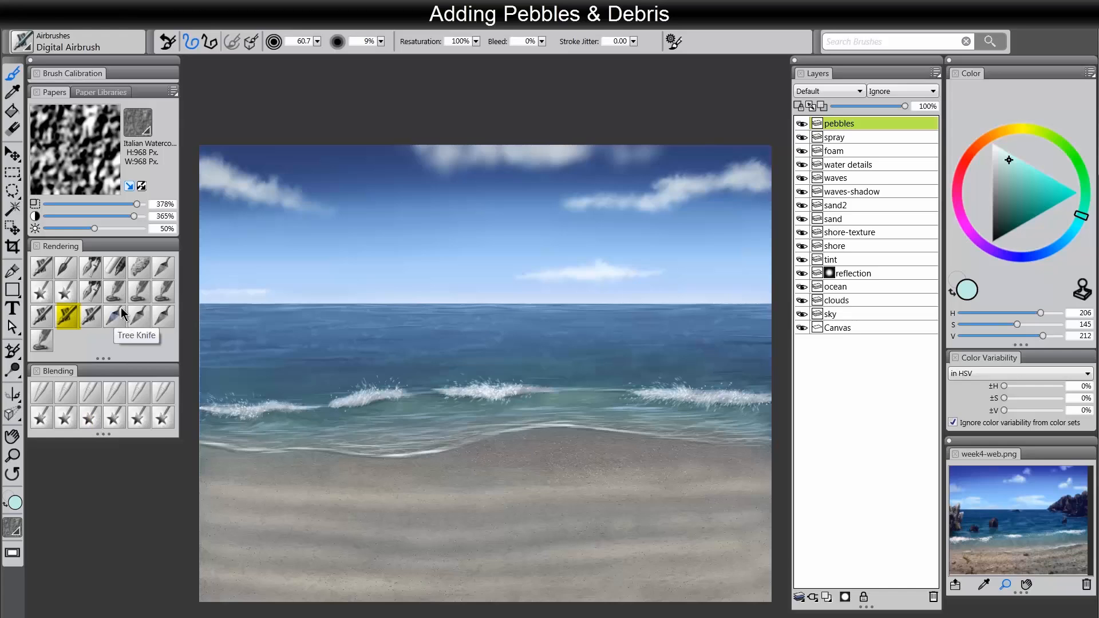
left_click(68, 320)
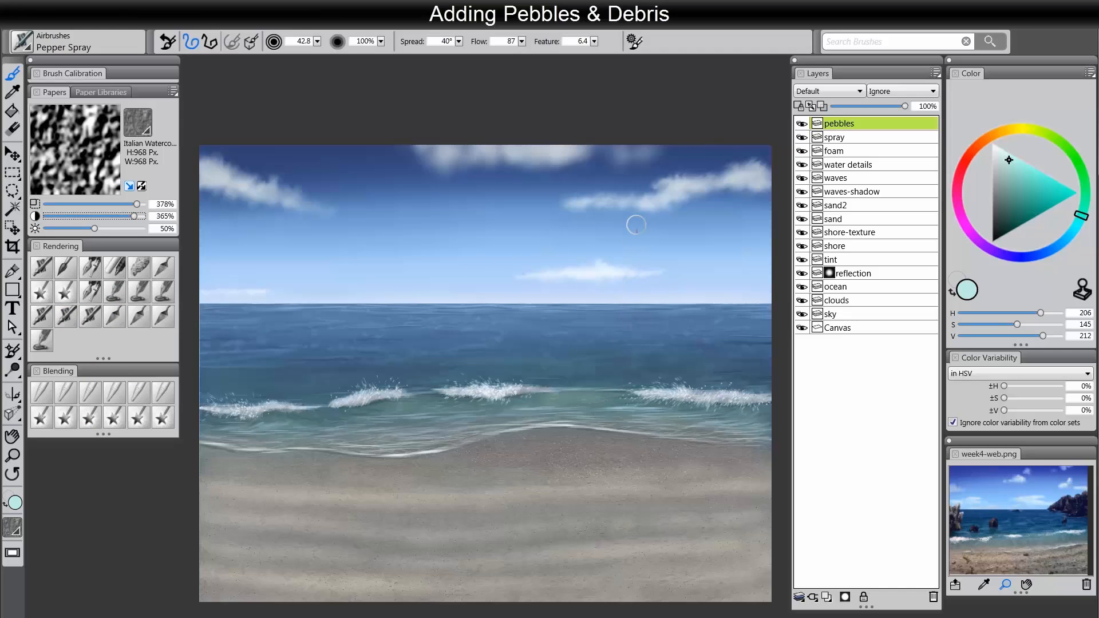
Try a bright red Pepper Spray stroke on the sand and undo it
left_click(960, 179)
left_click(1078, 192)
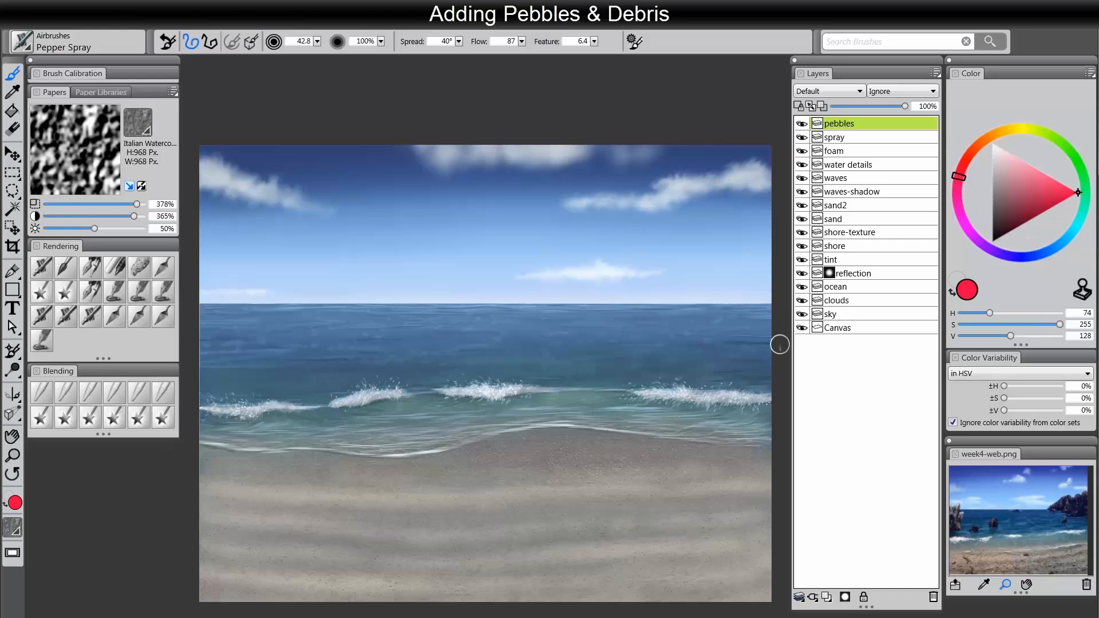
mouse_move(598, 490)
left_mouse_down()
mouse_move(519, 498)
mouse_move(598, 502)
mouse_move(564, 530)
left_mouse_up()
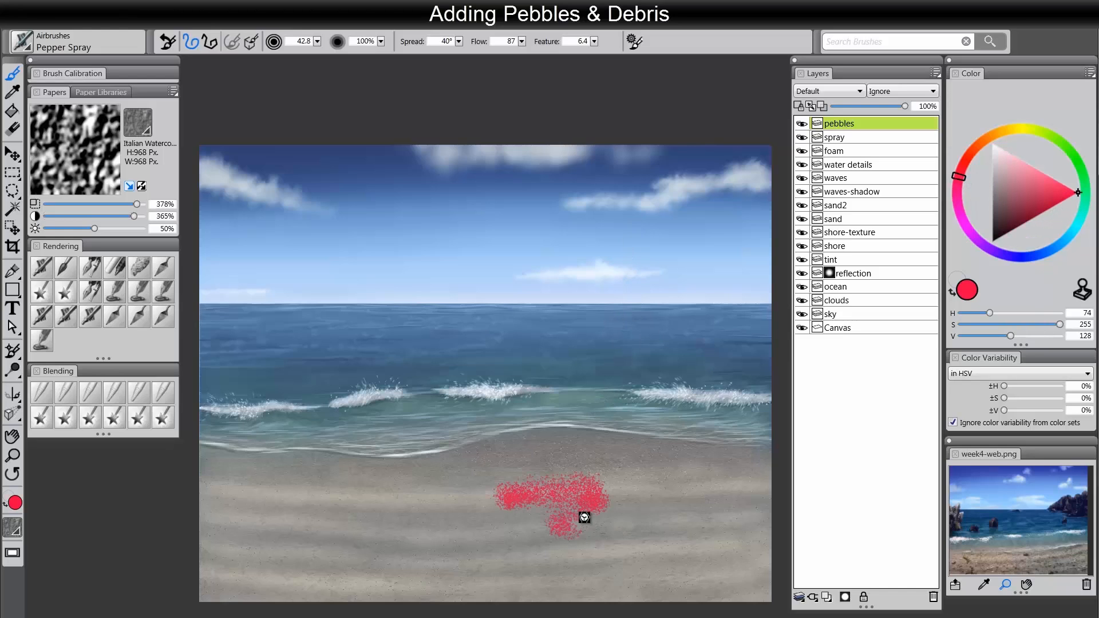
key("ctrl+z")
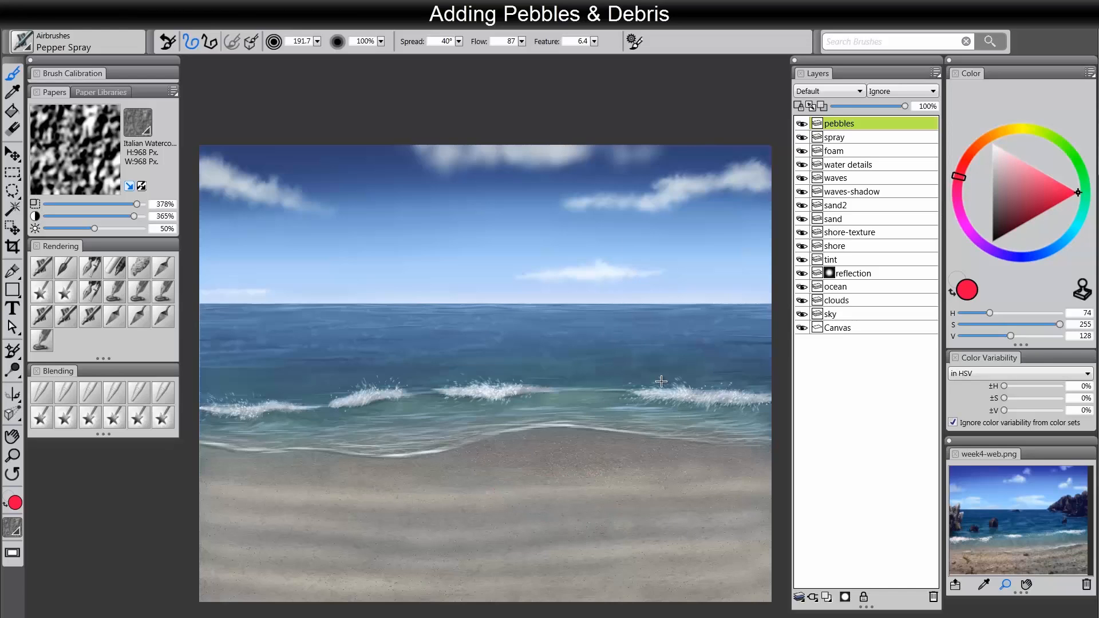
Enlarge the Pepper Spray brush to 191.7 and scatter dark grey and bluish-white specks over the sand on the pebbles layer
left_click_drag(1009, 202, 997, 211)
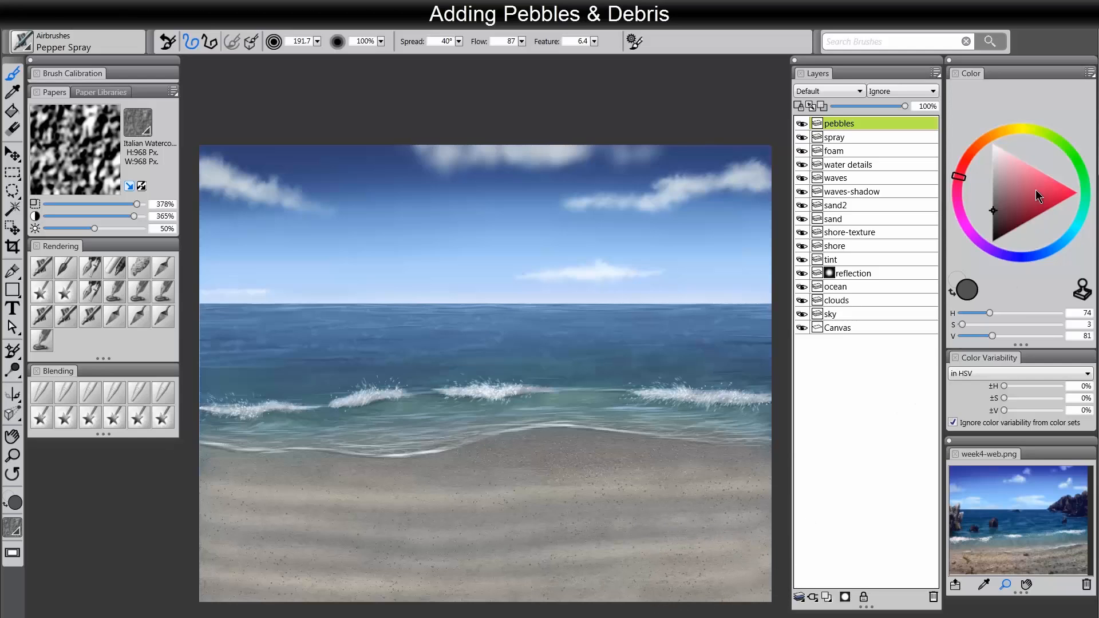
left_click(999, 148)
left_click(1051, 249)
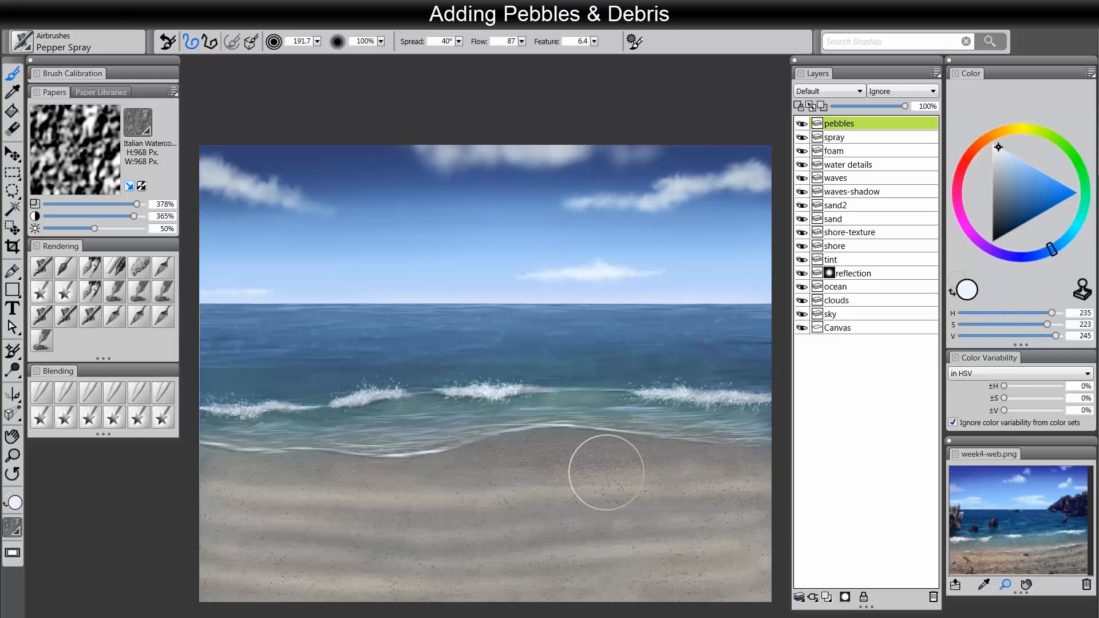
mouse_move(600, 465)
left_mouse_down()
mouse_move(568, 470)
mouse_move(650, 487)
mouse_move(516, 538)
mouse_move(365, 554)
mouse_move(330, 526)
mouse_move(233, 564)
mouse_move(534, 599)
mouse_move(667, 590)
left_mouse_up()
Scatter more specks over the sand in tan, brown, warm grey and slate blue
left_click(998, 137)
left_click(1009, 171)
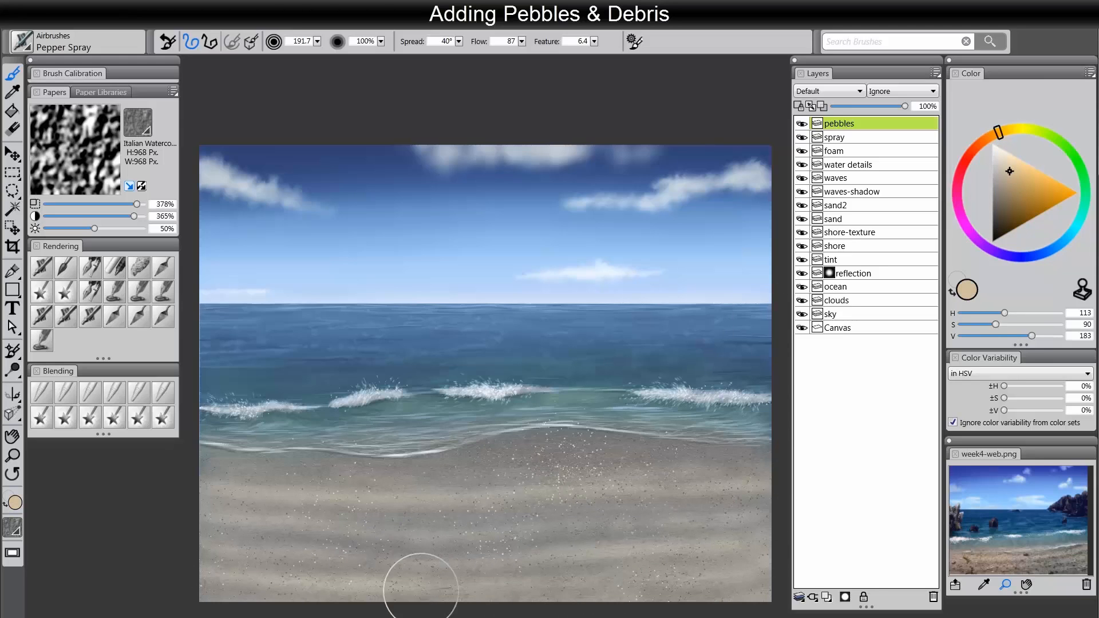
left_click(1026, 213)
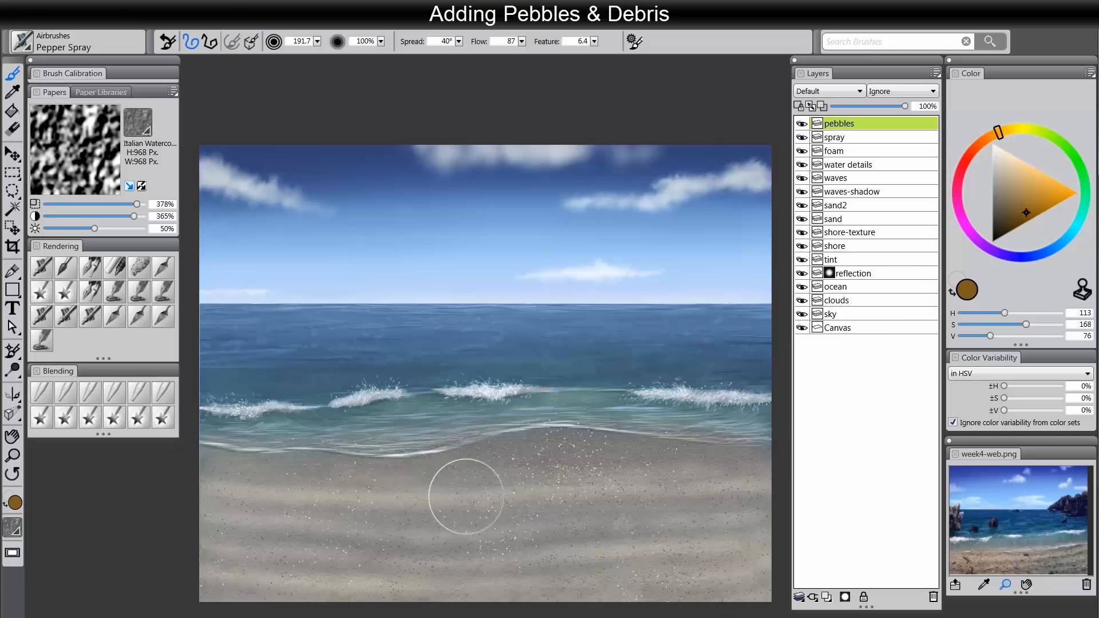
left_click(998, 181)
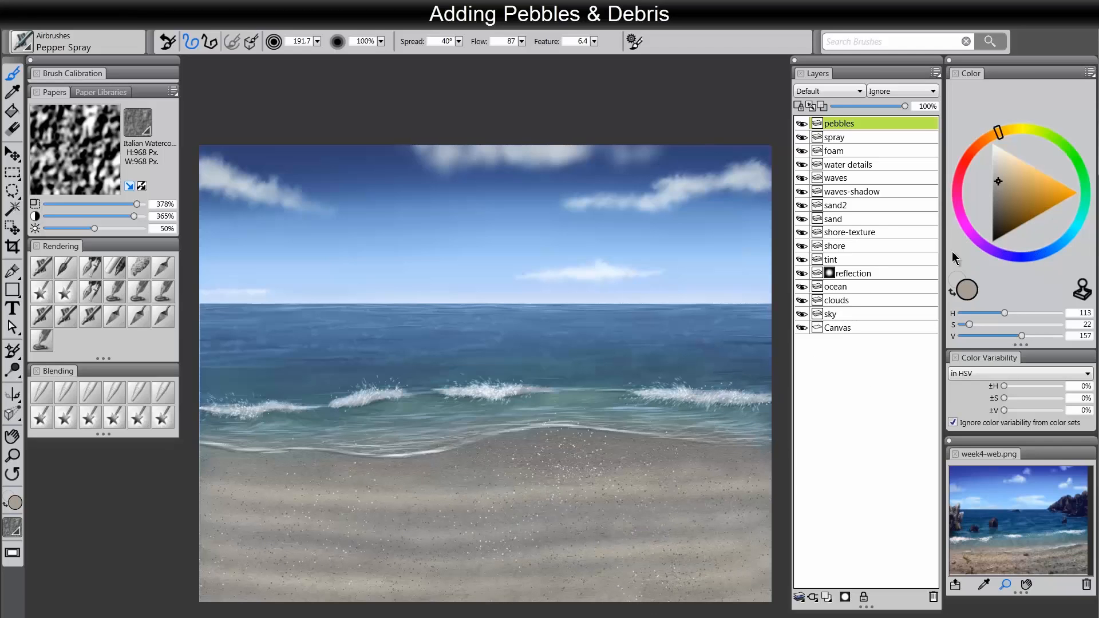
left_click(555, 182, "alt")
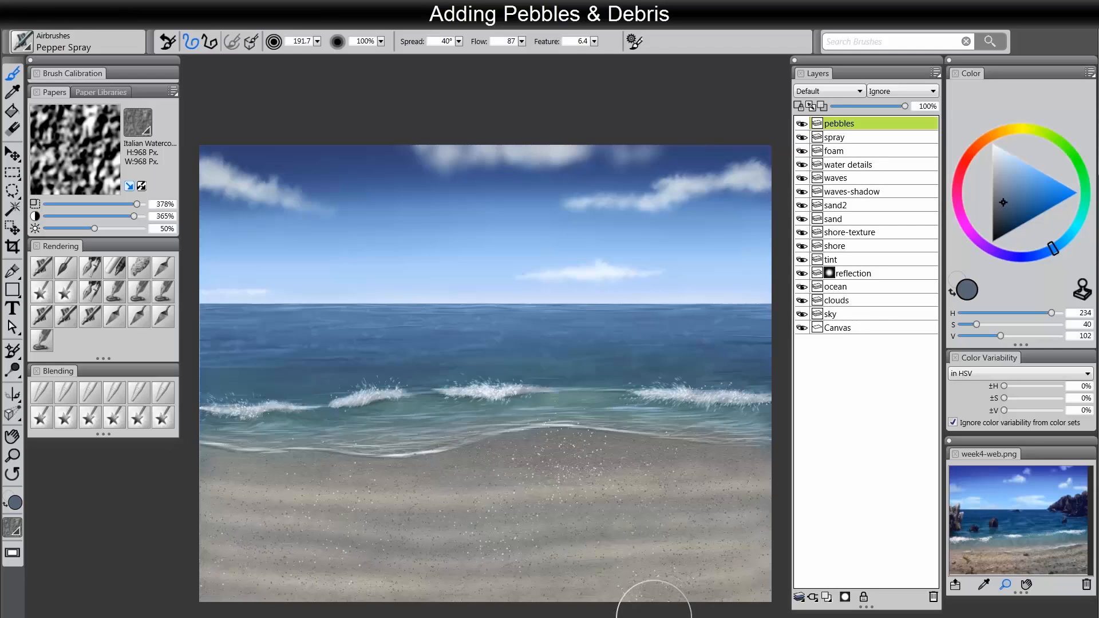
Set the brush Feature to 10 and spray larger dark blue-grey specks over the sand, undoing the first stroke
left_click_drag(594, 43, 598, 51)
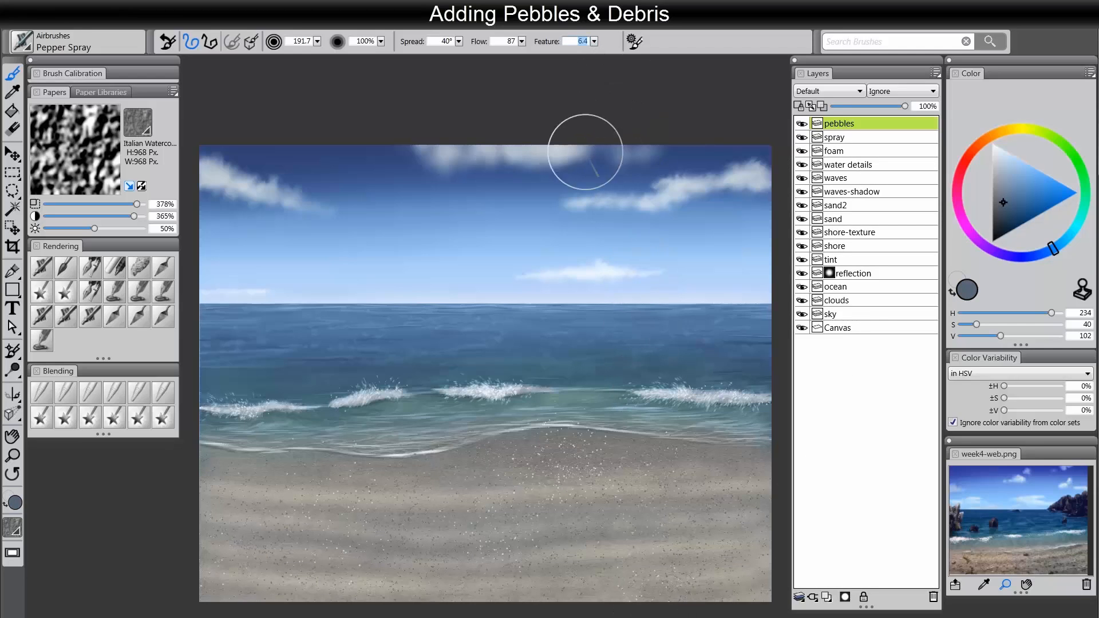
type("10")
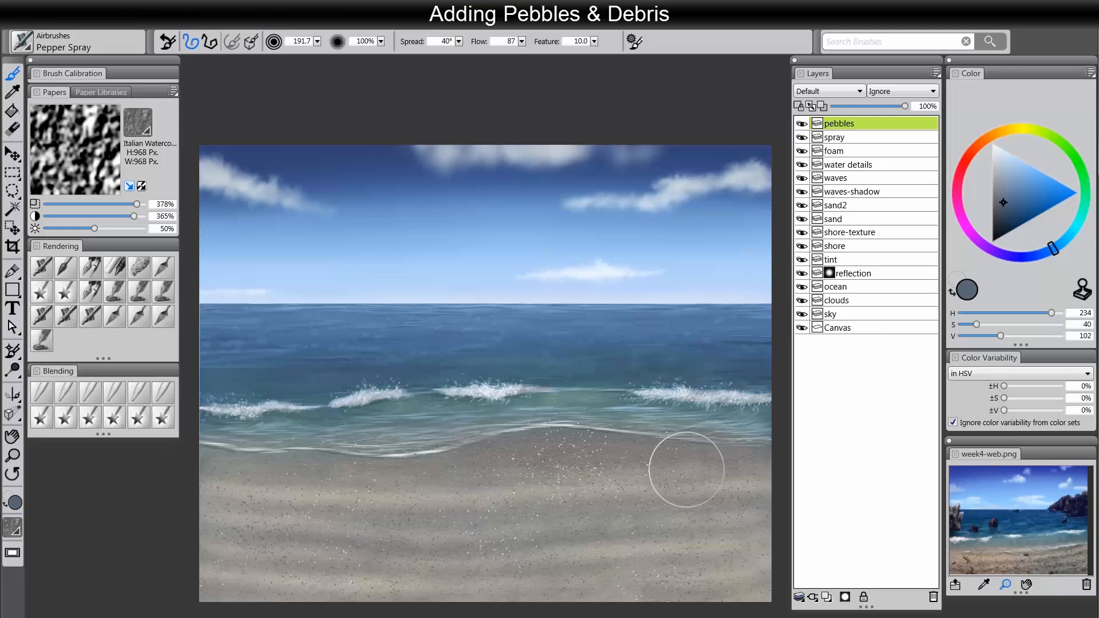
left_click(1001, 222)
left_click_drag(464, 545, 527, 559)
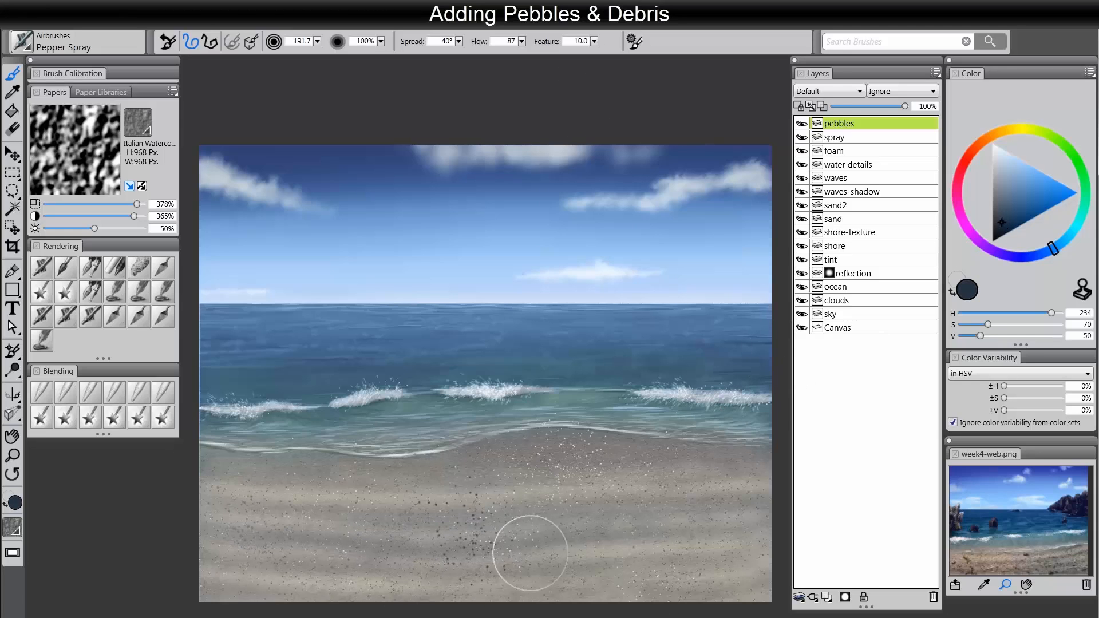
key("ctrl+z")
mouse_move(638, 531)
left_mouse_down()
mouse_move(664, 519)
mouse_move(701, 533)
mouse_move(733, 572)
left_mouse_up()
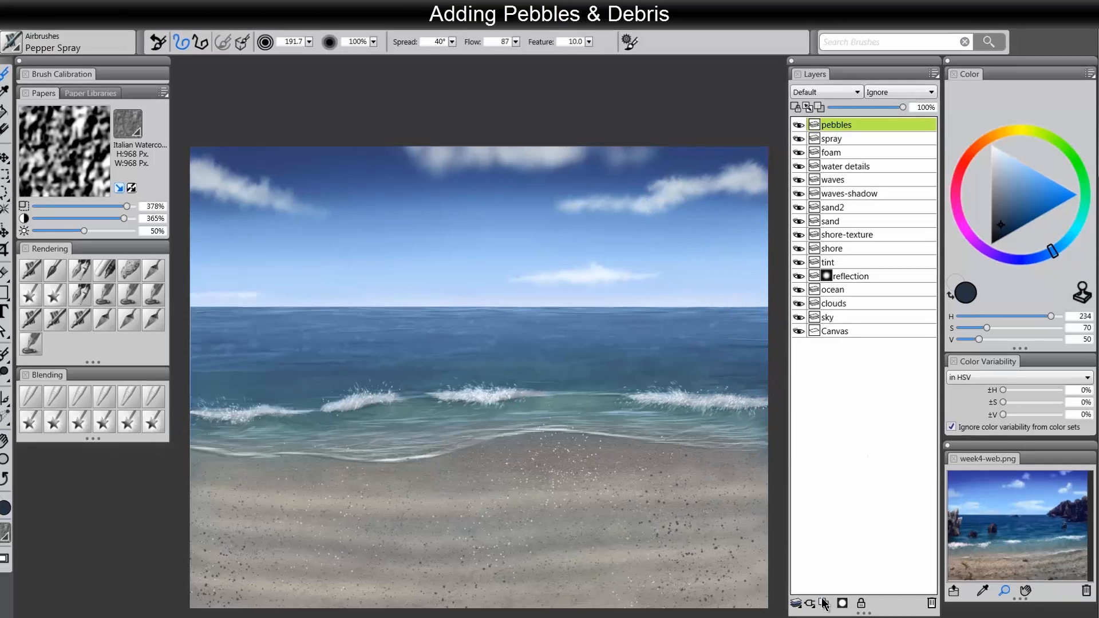
Add a layer named pebbles2 above the pebbles layer
left_click(826, 597)
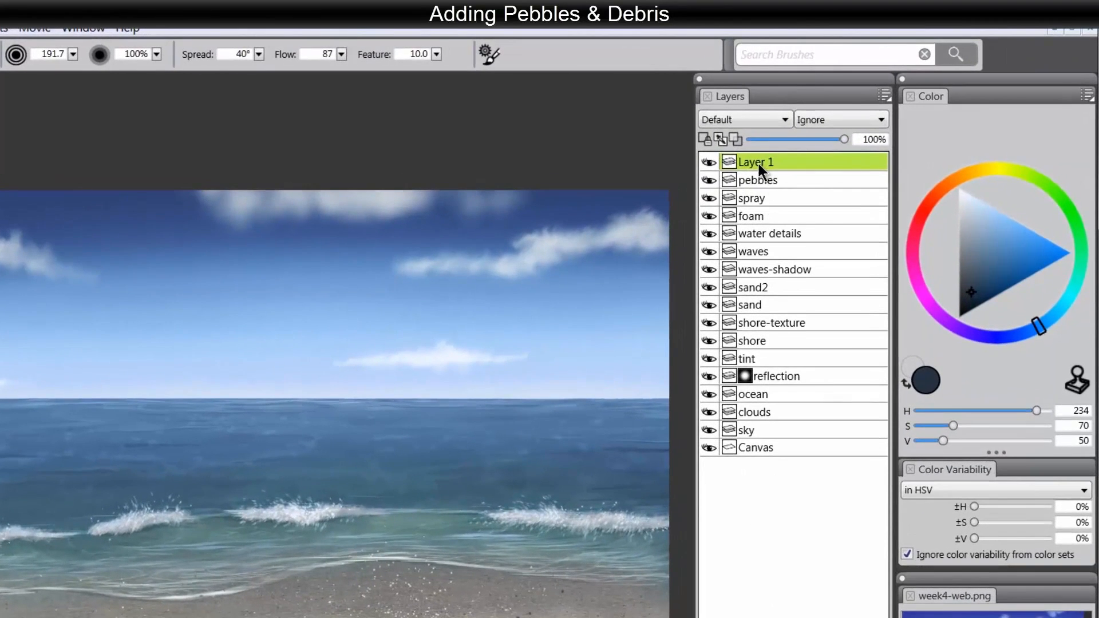
double_click(757, 161)
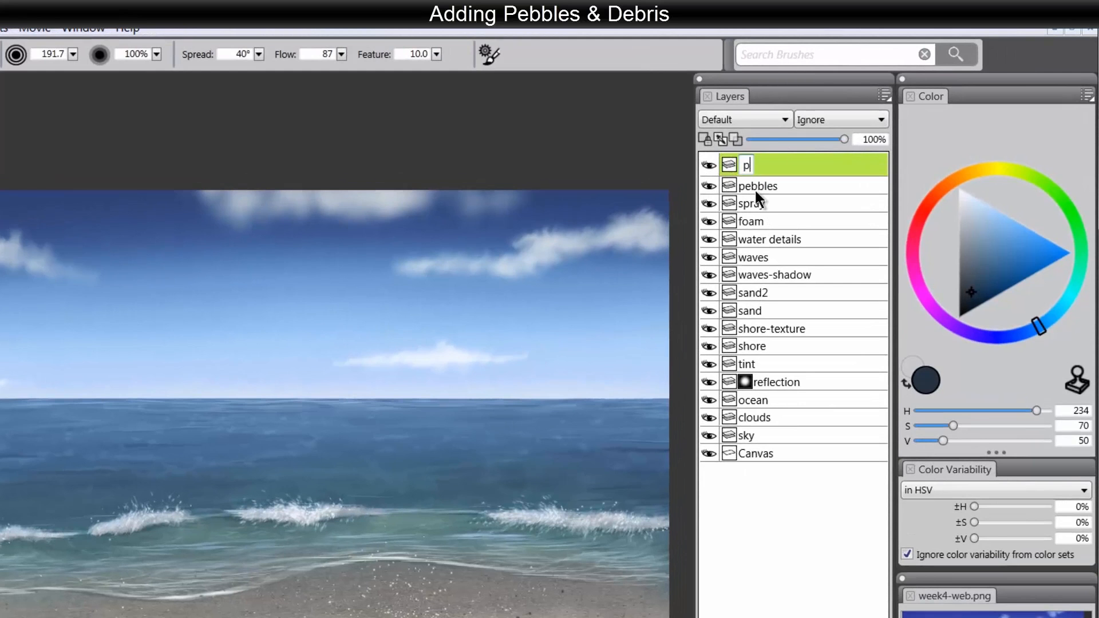
type("pebbles2")
key("Return")
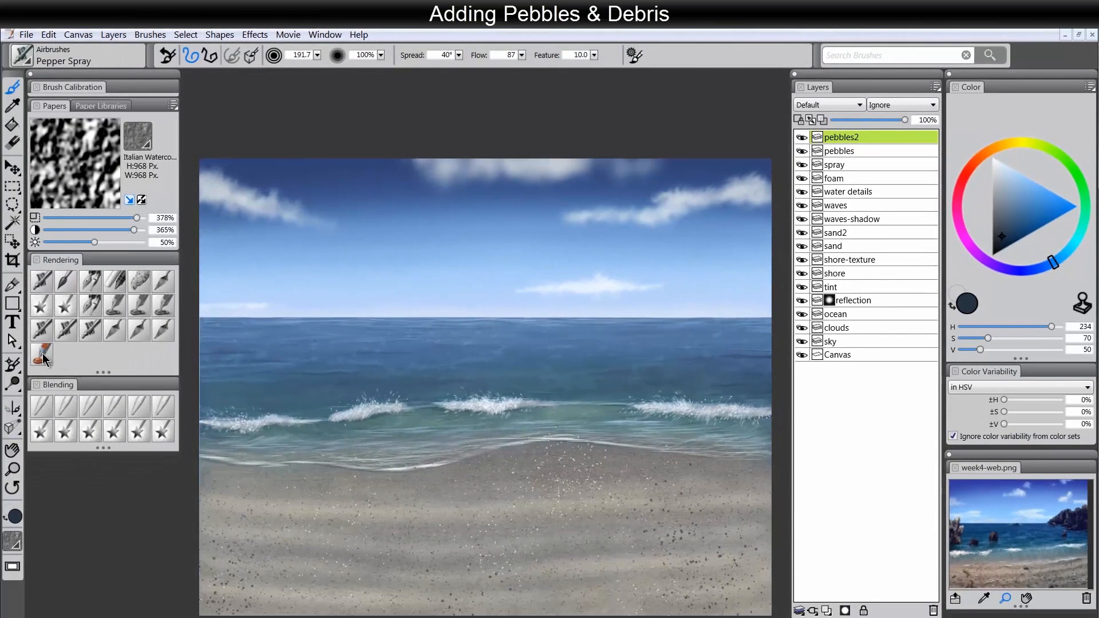
Choose the Pebbles Brush at size 33.5 and try a dark stroke on the sand, undoing it
left_click(41, 358)
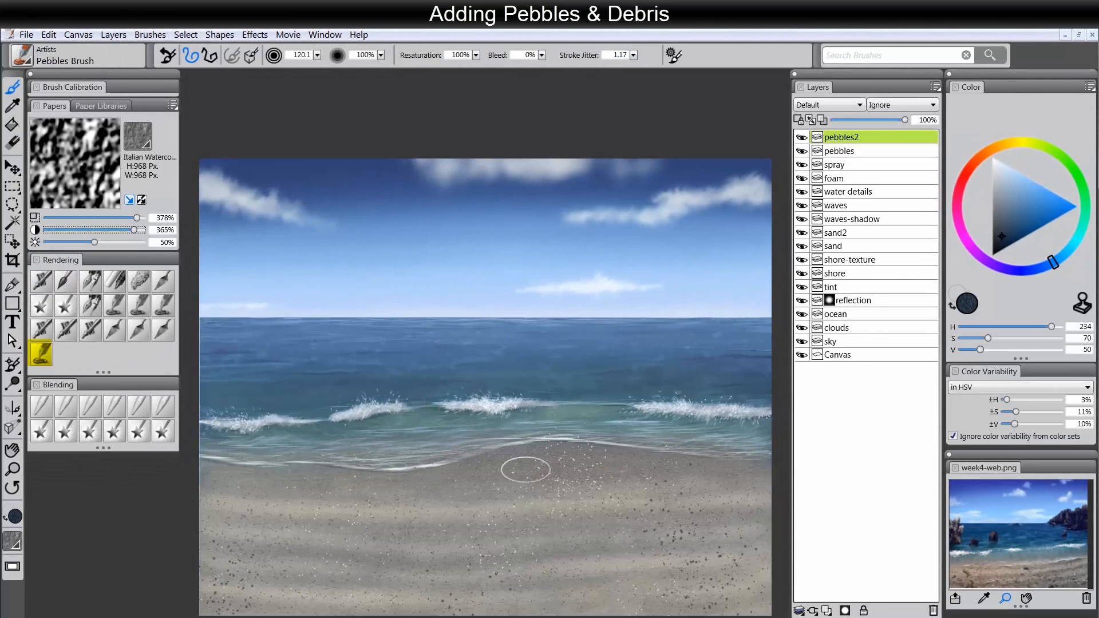
left_click_drag(497, 479, 503, 476)
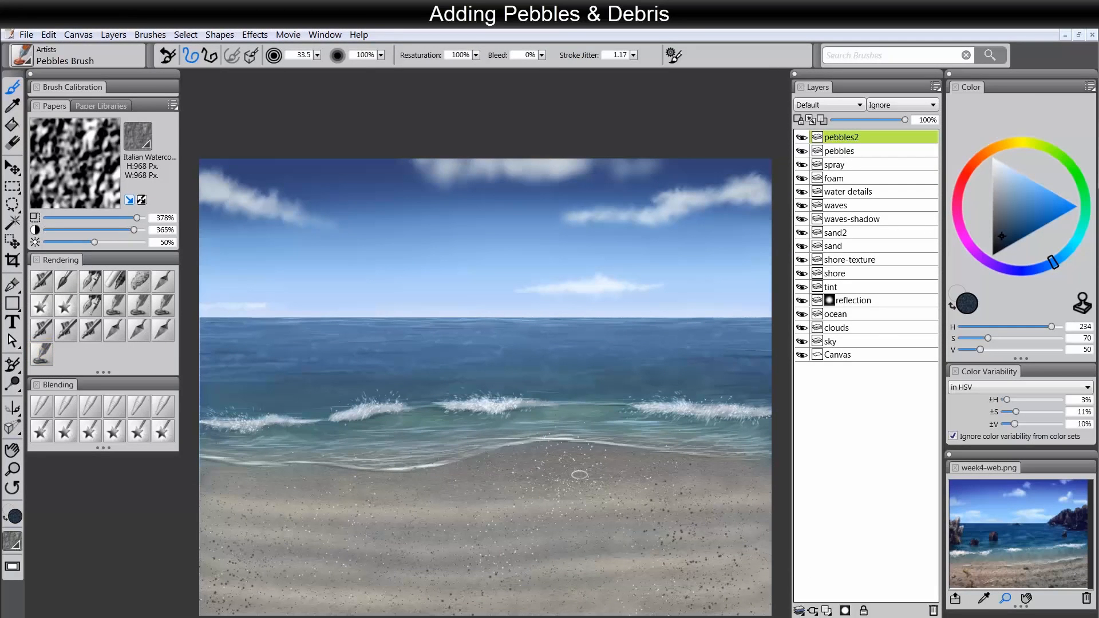
mouse_move(606, 482)
left_mouse_down()
mouse_move(582, 491)
mouse_move(683, 497)
mouse_move(653, 519)
left_mouse_up()
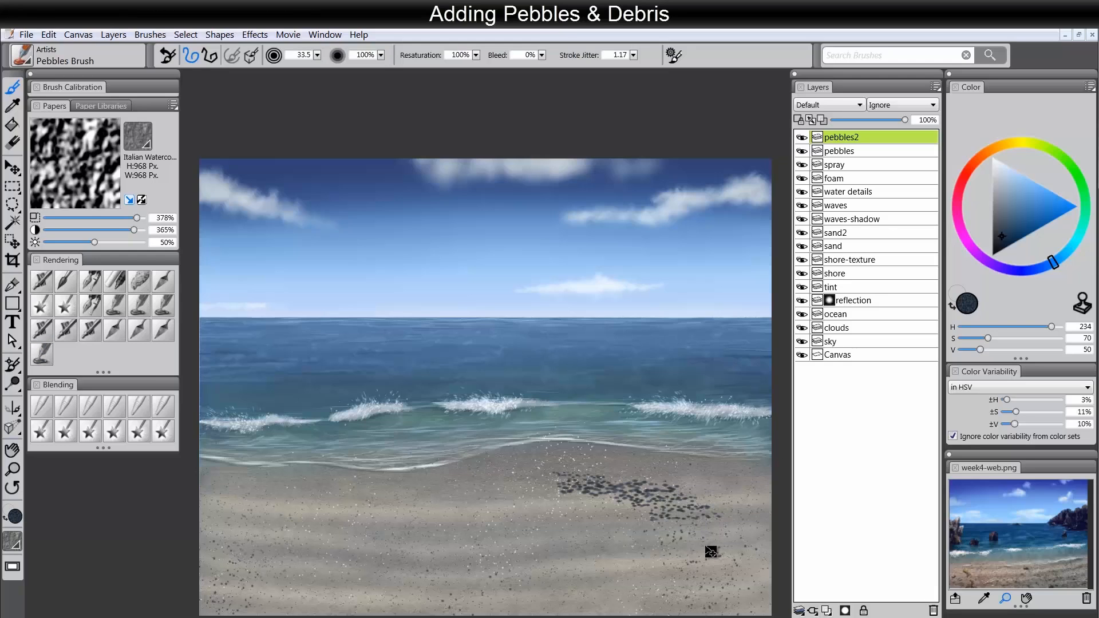
key("ctrl+z")
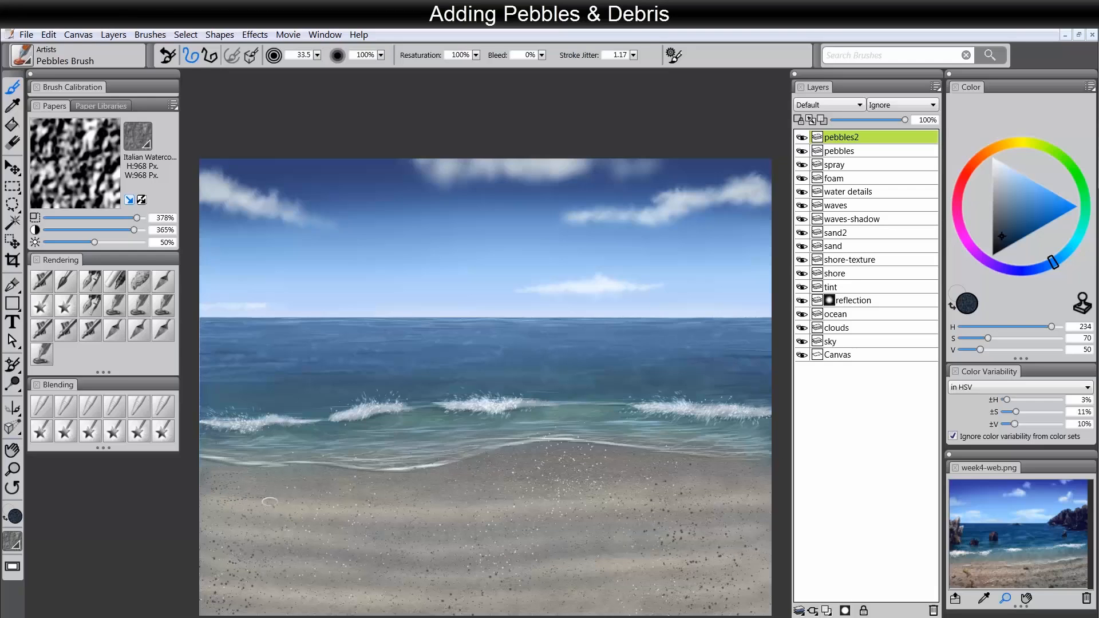
Paint a band of small dark pebbles along the whole shoreline on the pebbles2 layer with the Pebbles Brush
left_click_drag(332, 470, 355, 490)
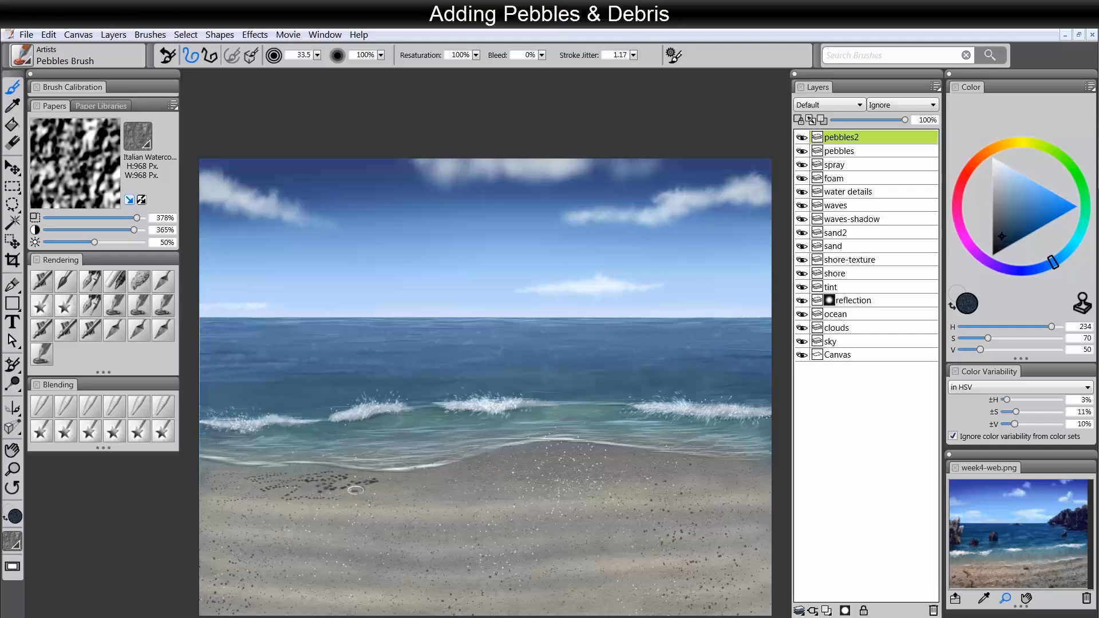
left_click_drag(440, 472, 458, 488)
mouse_move(523, 454)
left_mouse_down()
mouse_move(549, 460)
mouse_move(553, 476)
mouse_move(610, 461)
mouse_move(584, 452)
mouse_move(592, 466)
mouse_move(660, 473)
mouse_move(716, 459)
mouse_move(707, 477)
mouse_move(767, 489)
left_mouse_up()
left_click_drag(737, 454, 631, 438)
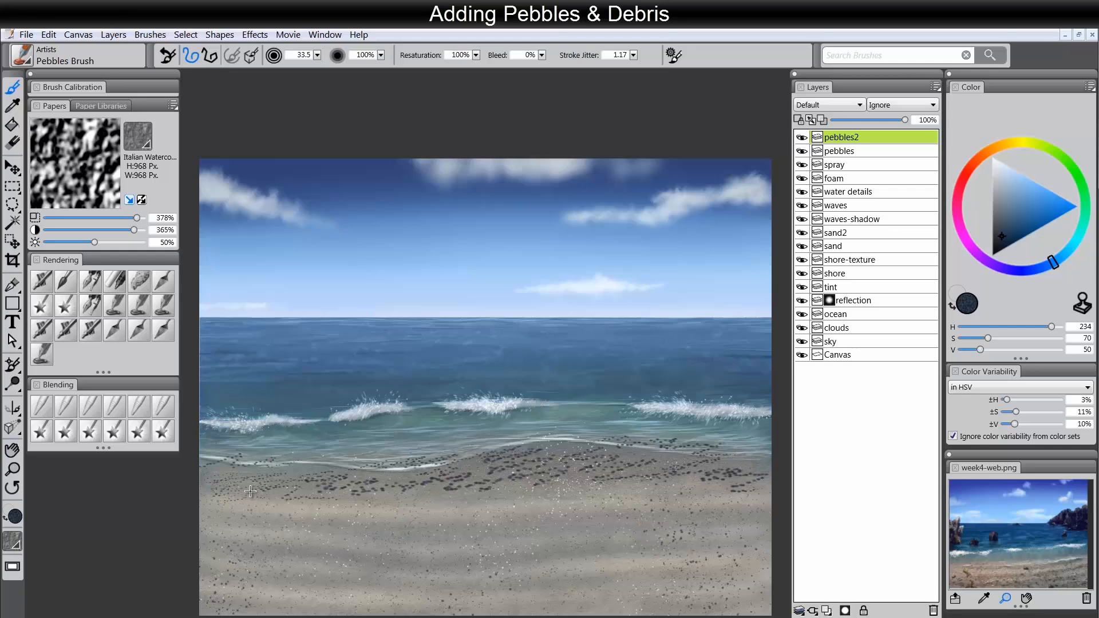
Enlarge the Pebbles Brush to 72.6 and cover the rest of the beach down to the foreground with larger pebbles
mouse_move(234, 497)
left_mouse_down()
mouse_move(304, 521)
mouse_move(414, 493)
mouse_move(398, 525)
mouse_move(430, 534)
mouse_move(637, 491)
mouse_move(550, 494)
mouse_move(643, 493)
mouse_move(630, 513)
mouse_move(738, 502)
mouse_move(767, 520)
left_mouse_up()
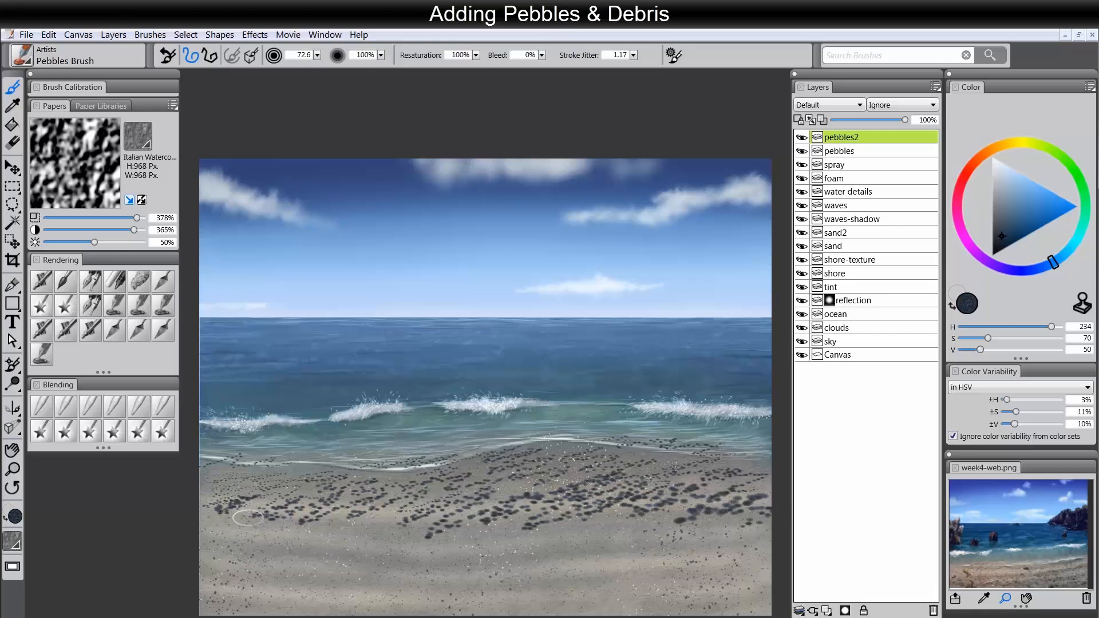
mouse_move(248, 518)
left_mouse_down()
mouse_move(275, 517)
mouse_move(258, 546)
mouse_move(341, 522)
mouse_move(384, 530)
mouse_move(395, 553)
mouse_move(461, 580)
mouse_move(575, 543)
mouse_move(747, 533)
mouse_move(761, 567)
left_mouse_up()
mouse_move(192, 601)
left_mouse_down()
mouse_move(381, 584)
mouse_move(426, 610)
mouse_move(667, 573)
mouse_move(725, 579)
mouse_move(721, 607)
mouse_move(761, 608)
left_mouse_up()
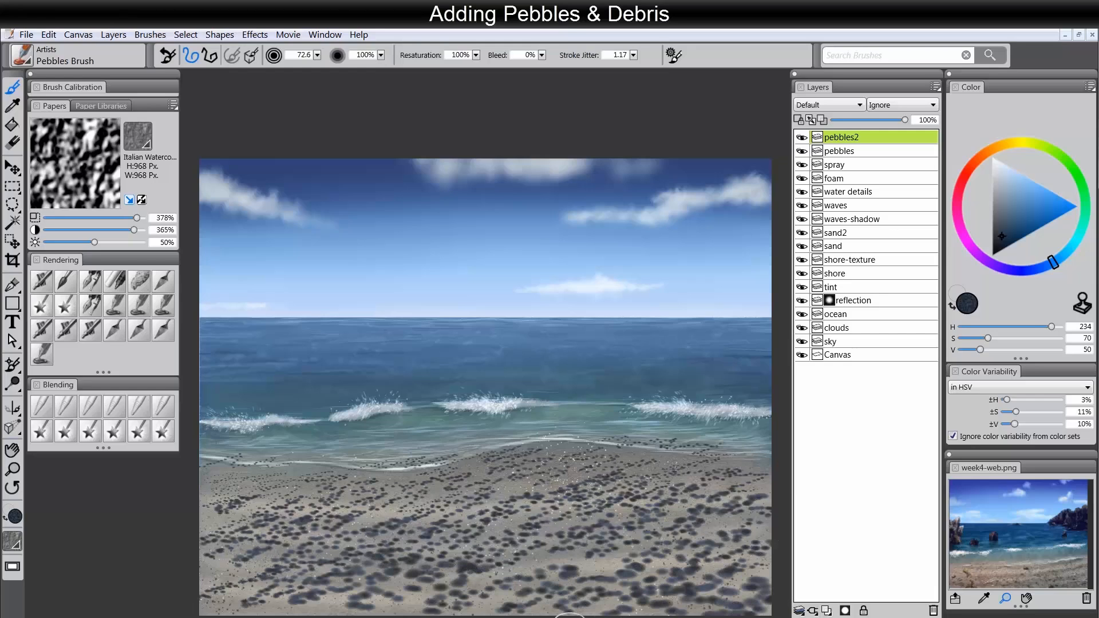
mouse_move(246, 607)
left_mouse_down()
mouse_move(207, 556)
mouse_move(412, 598)
mouse_move(463, 594)
left_mouse_up()
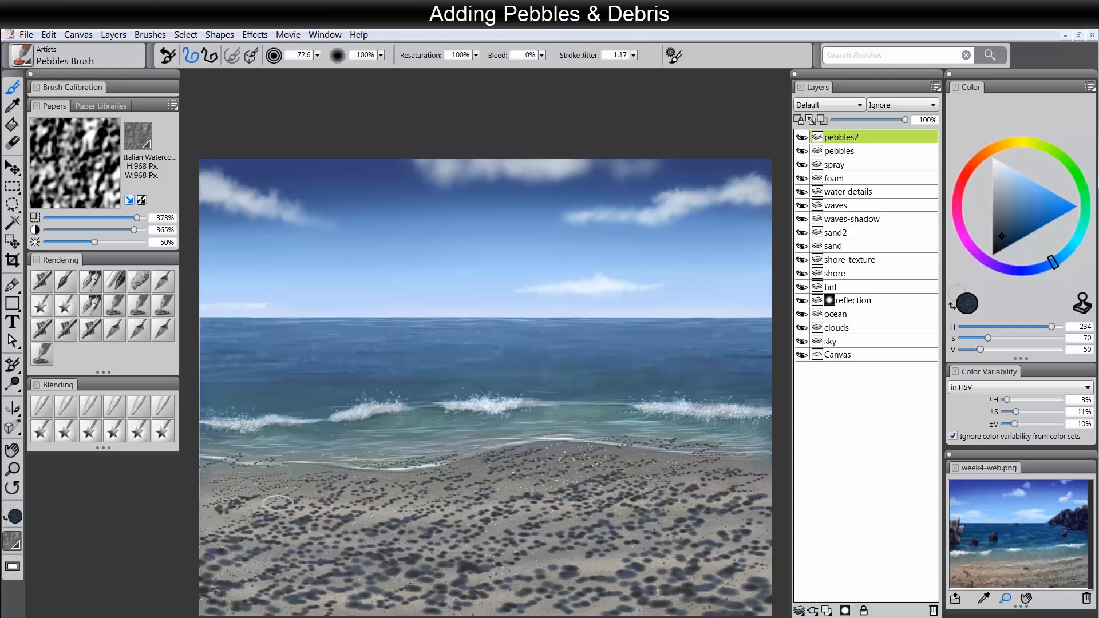
mouse_move(324, 472)
left_mouse_down()
mouse_move(344, 492)
mouse_move(418, 480)
left_mouse_up()
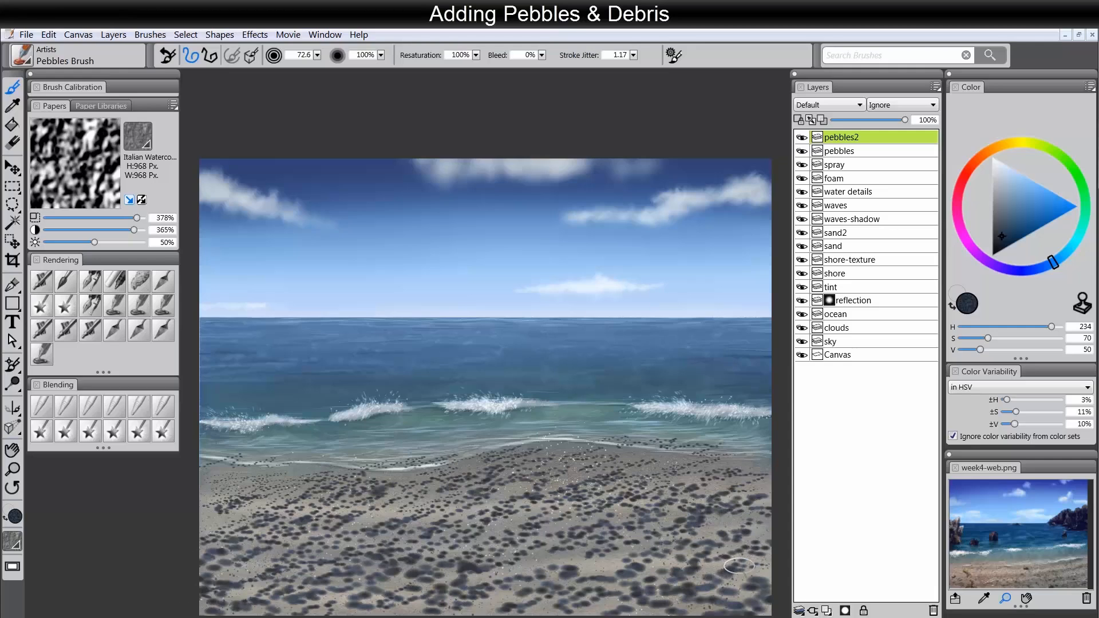
Lower the pebbles2 layer's opacity to 27% and the pebbles layer's to 74%, then reselect pebbles2
left_click_drag(879, 120, 855, 127)
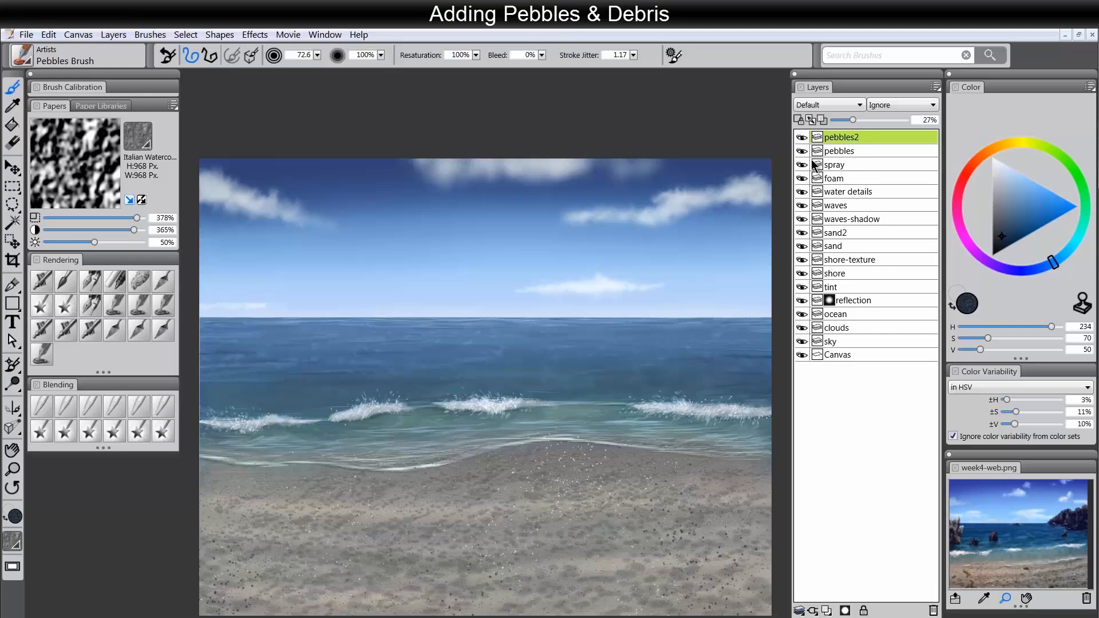
left_click(851, 153)
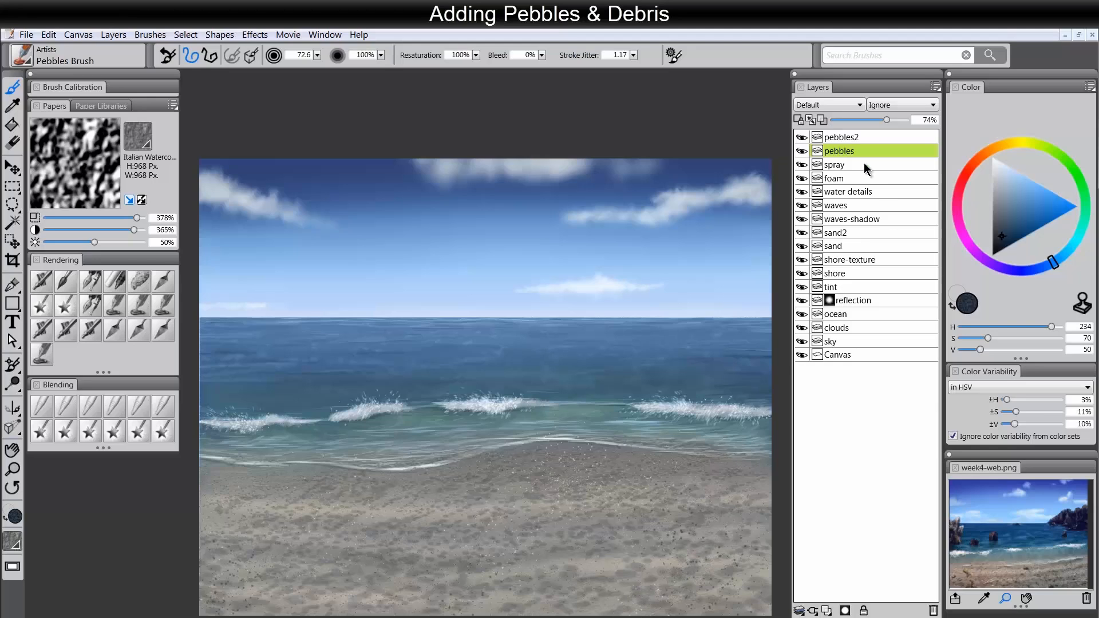
left_click(852, 141)
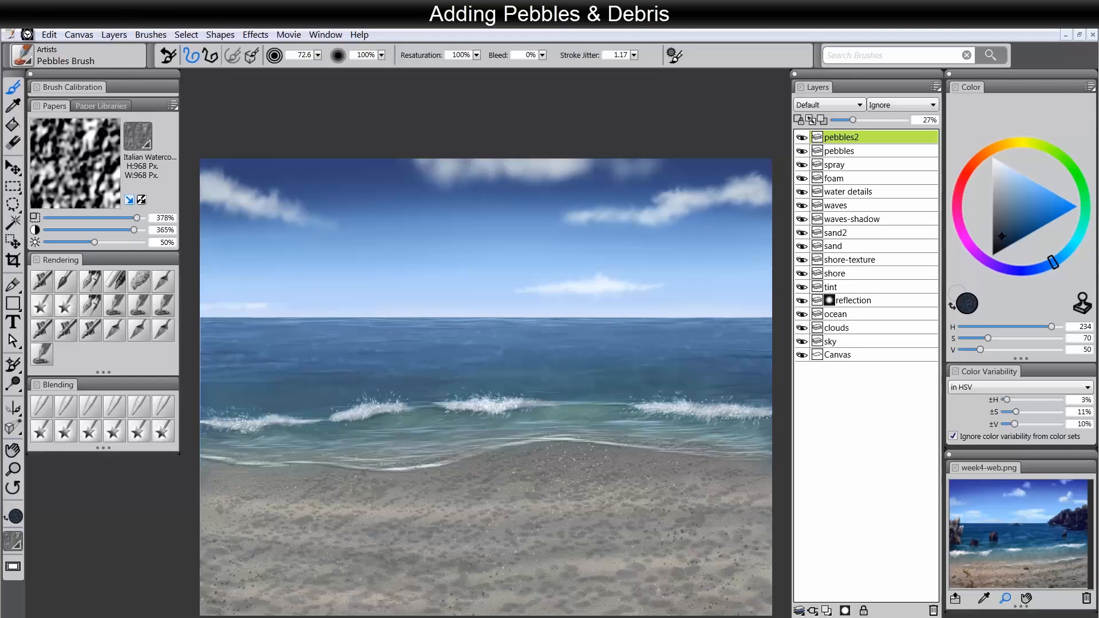
Save the painting as a new Photoshop version, changing the number at the end of the file name to 3
left_click(26, 35)
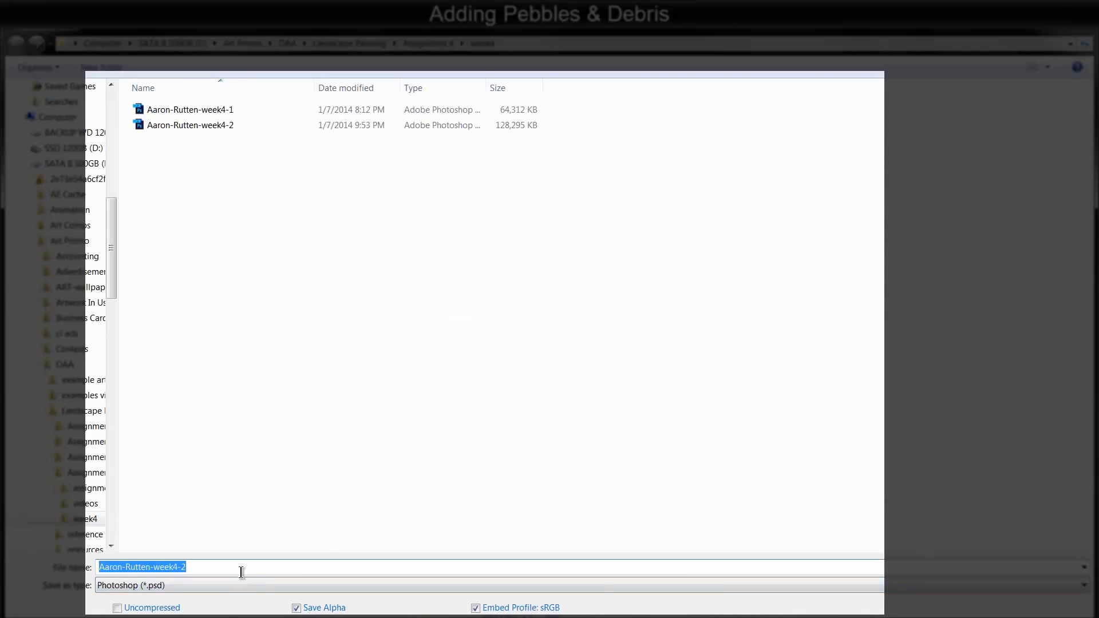
left_click(252, 571)
key("BackSpace")
type("3")
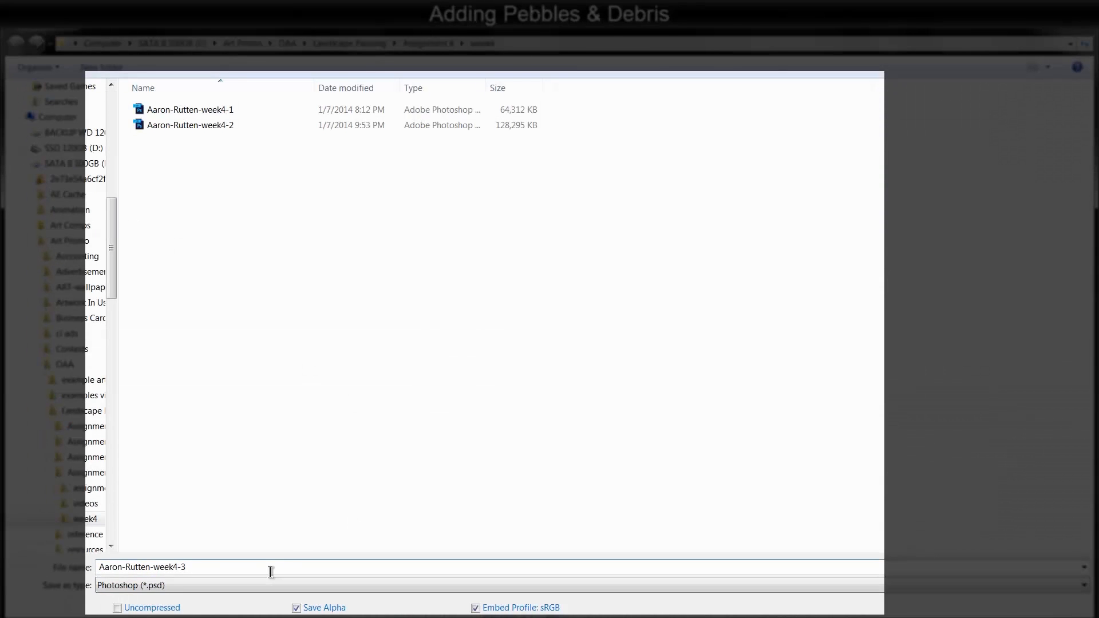
key("Return")
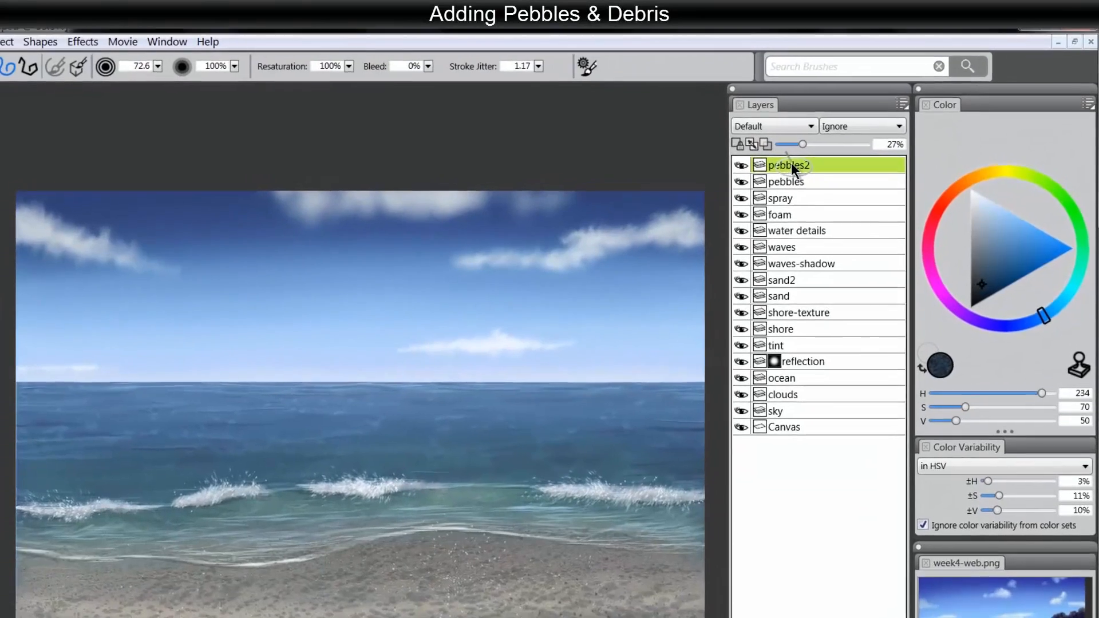
Merge the pebbles2 and pebbles layers into one layer and rename it pebbles
left_click(845, 138)
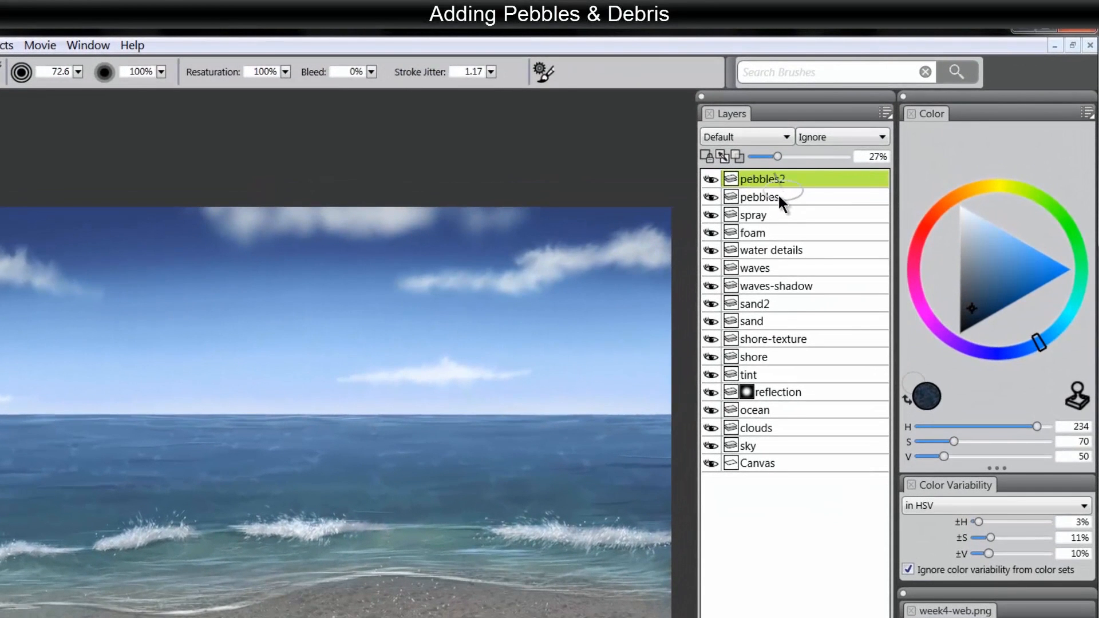
left_click(776, 196, "shift")
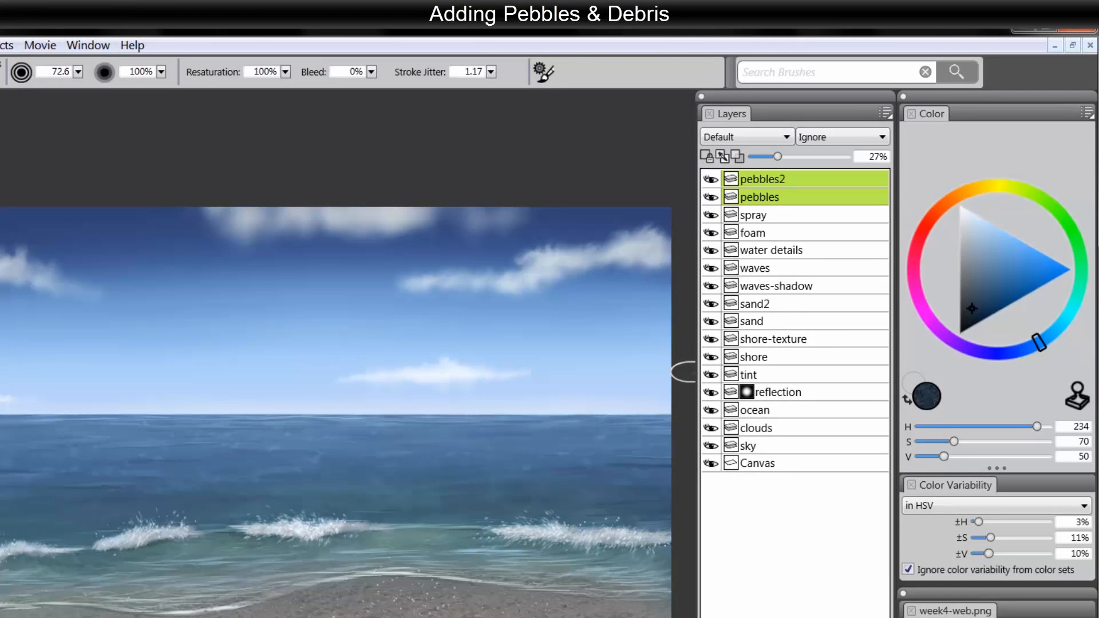
key("ctrl+e")
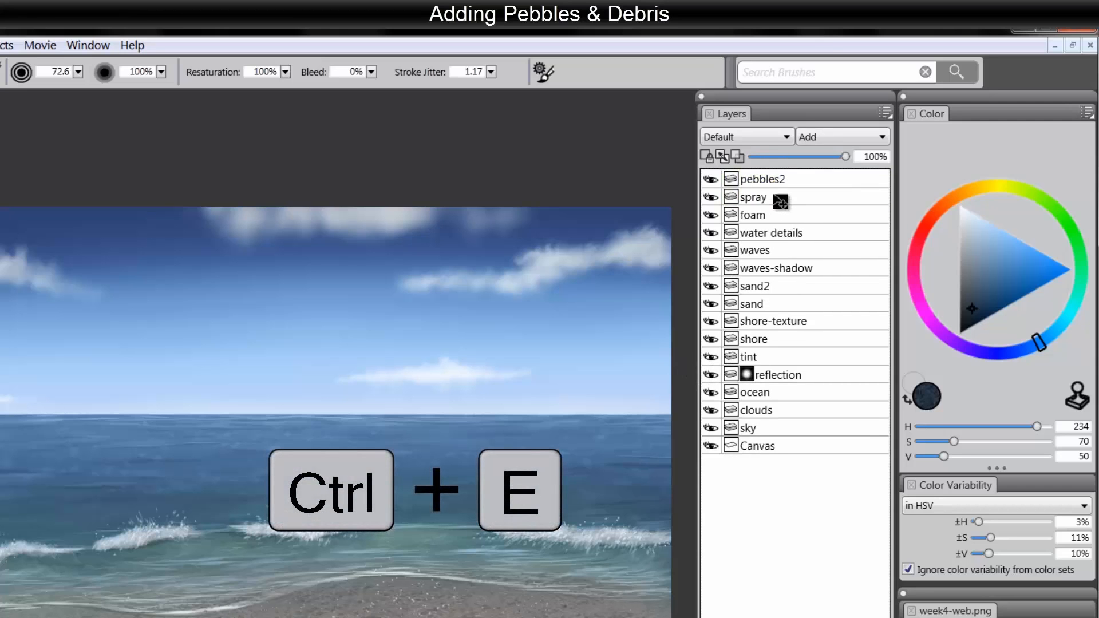
left_click(760, 180)
double_click(774, 177)
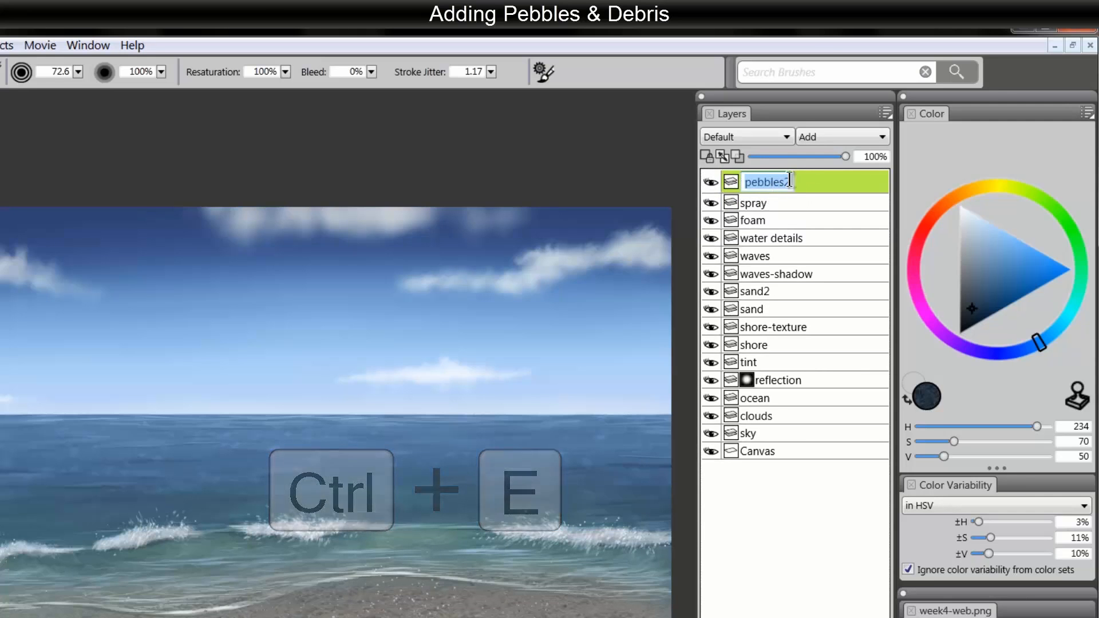
key("BackSpace")
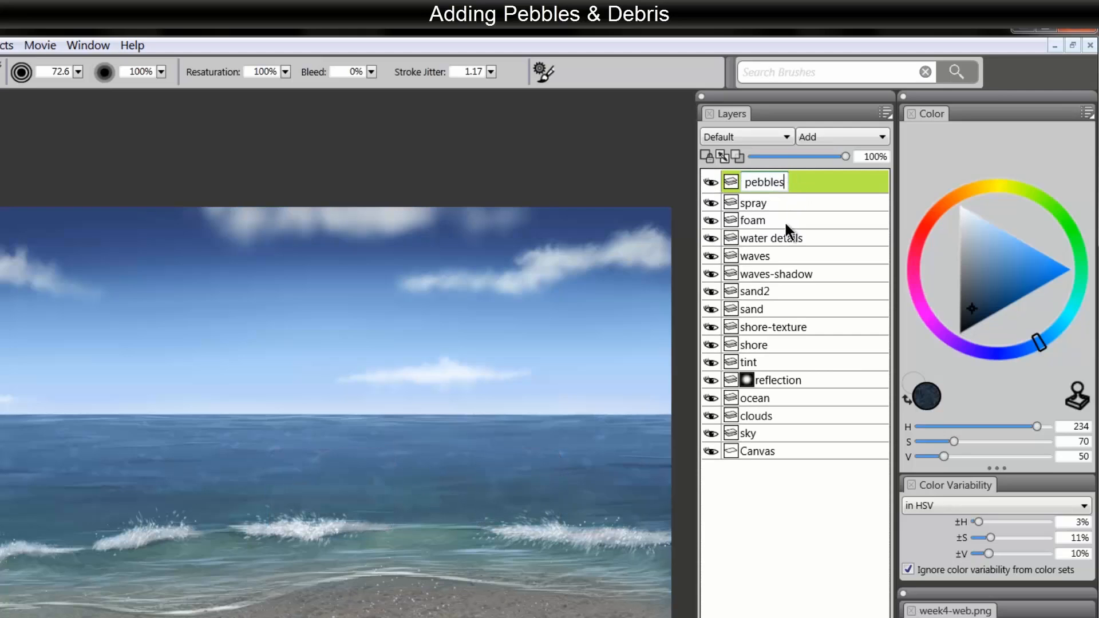
key("Return")
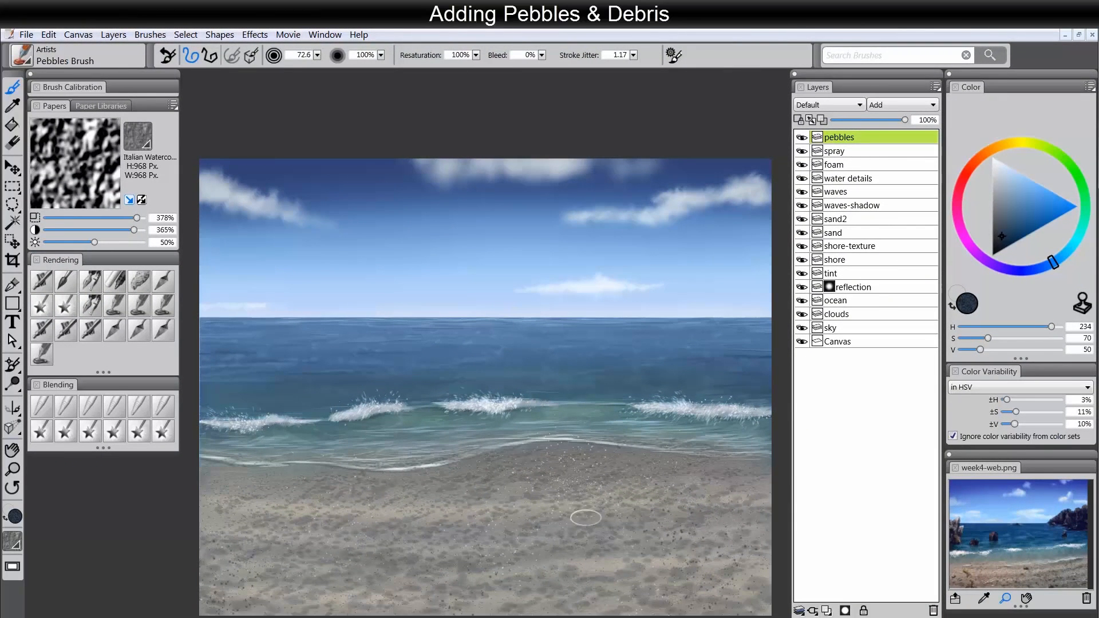
Perspective-distort the pebbles layer so its lower edge extends far past both sides of the canvas, and move the layer slightly down
left_click(12, 469)
left_click(542, 535, "alt")
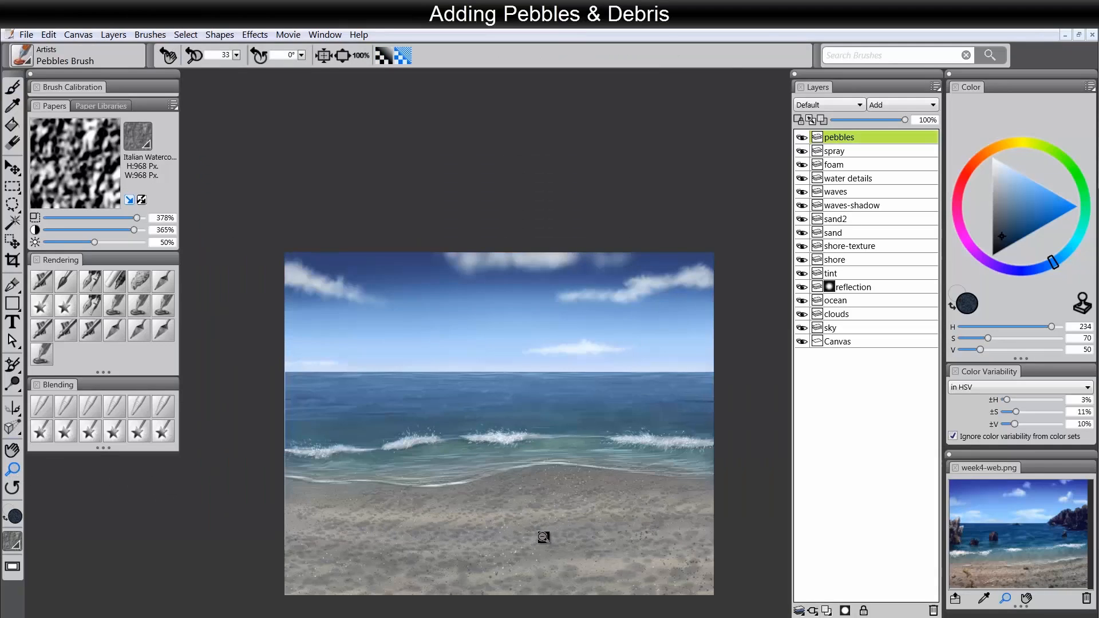
mouse_move(529, 565)
left_mouse_down()
mouse_move(542, 513)
mouse_move(523, 444)
left_mouse_up()
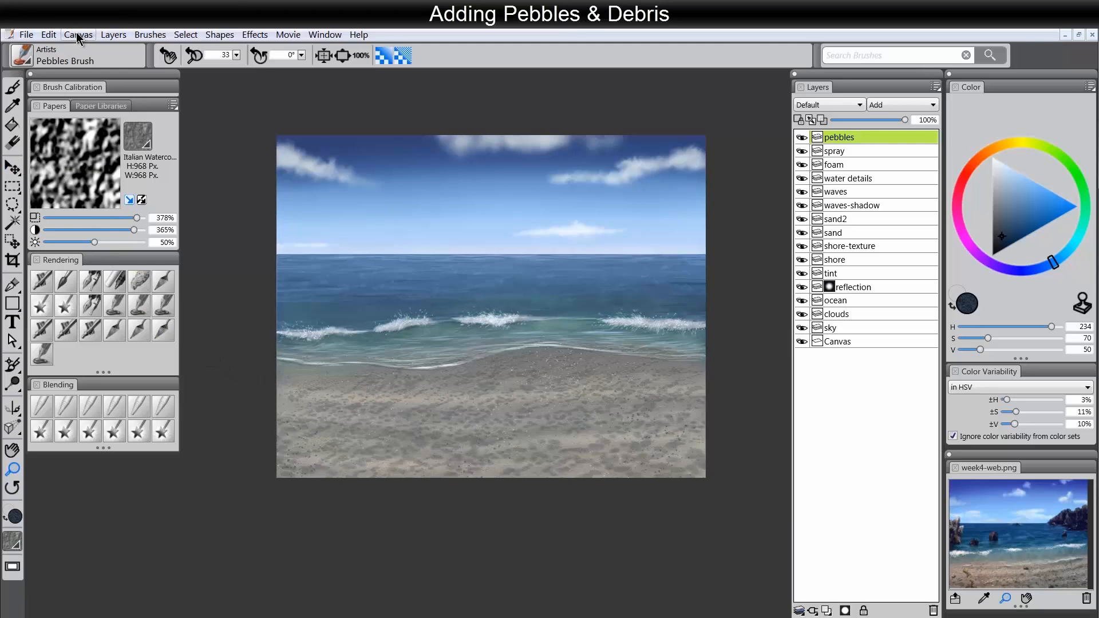
left_click(48, 34)
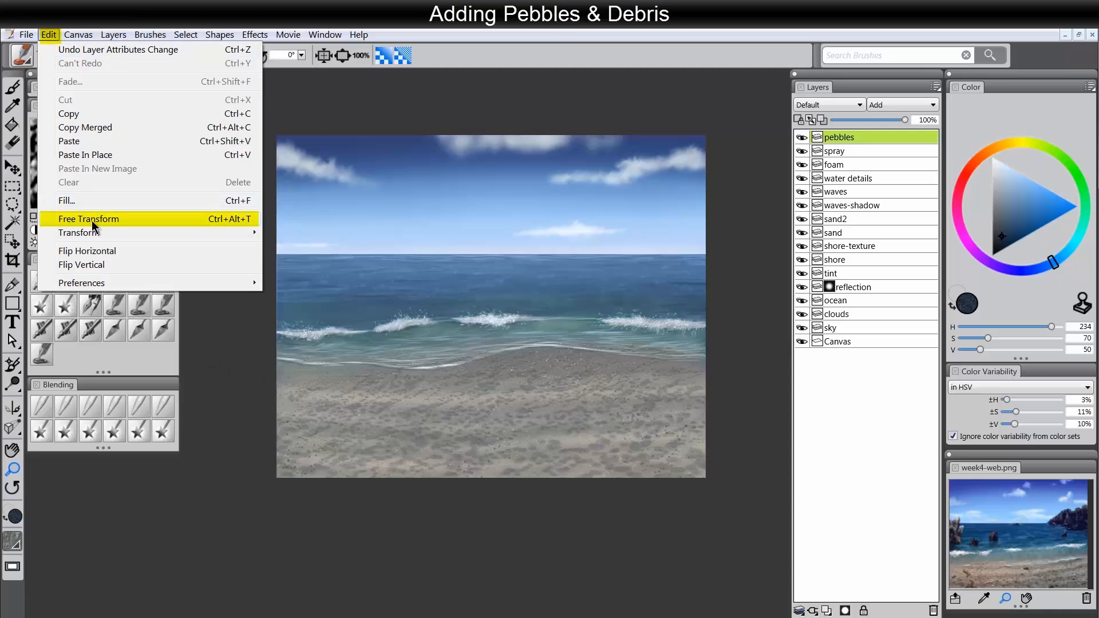
left_click(130, 218)
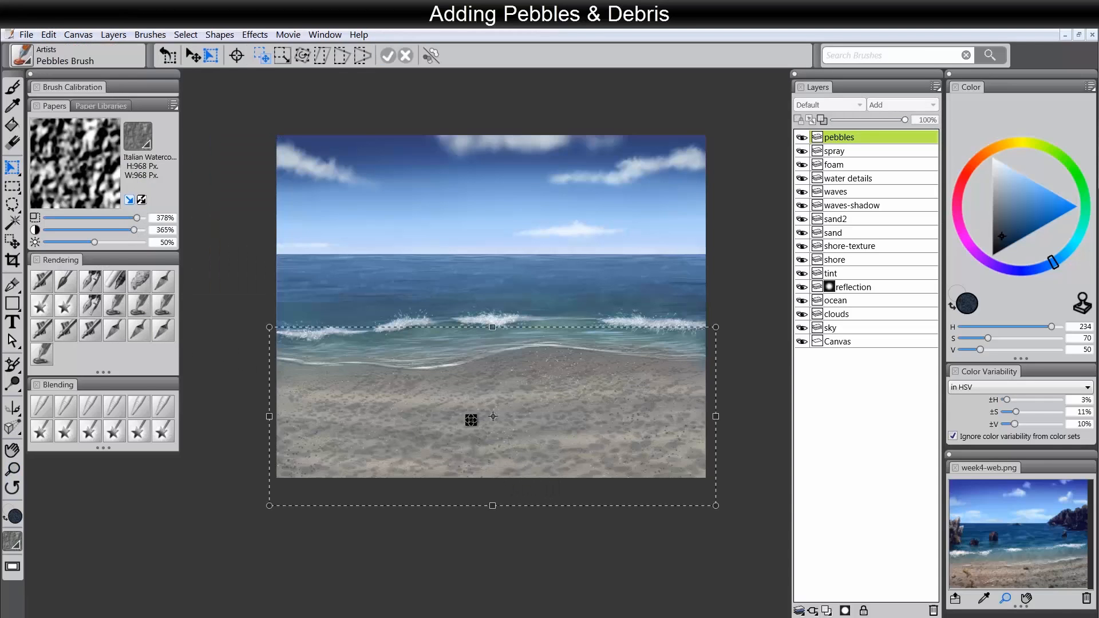
left_click(359, 57)
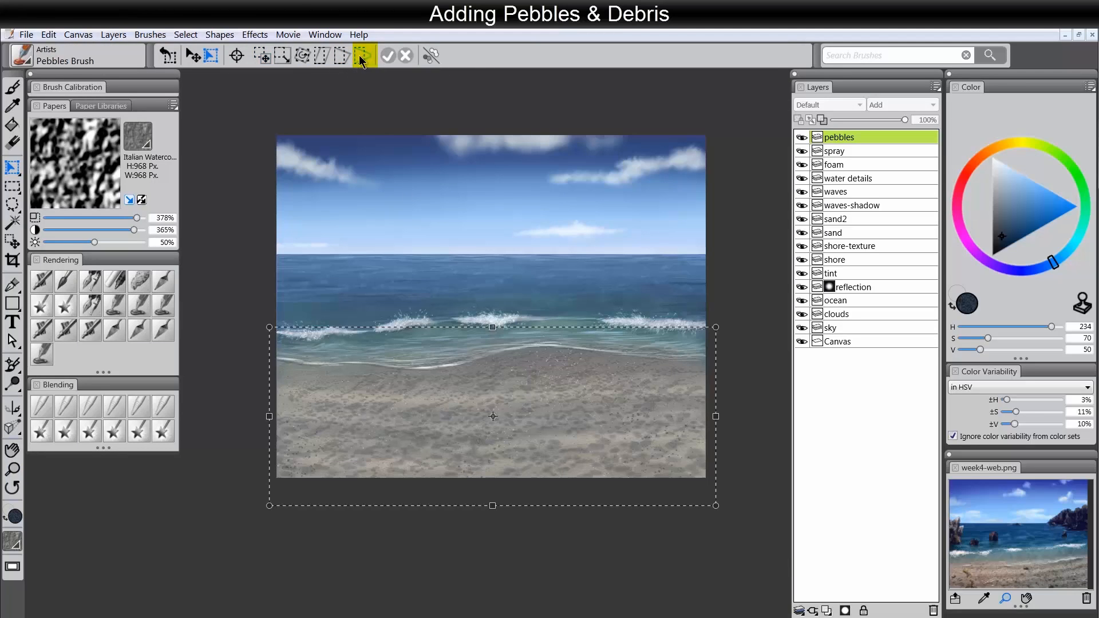
left_click_drag(716, 506, 746, 515)
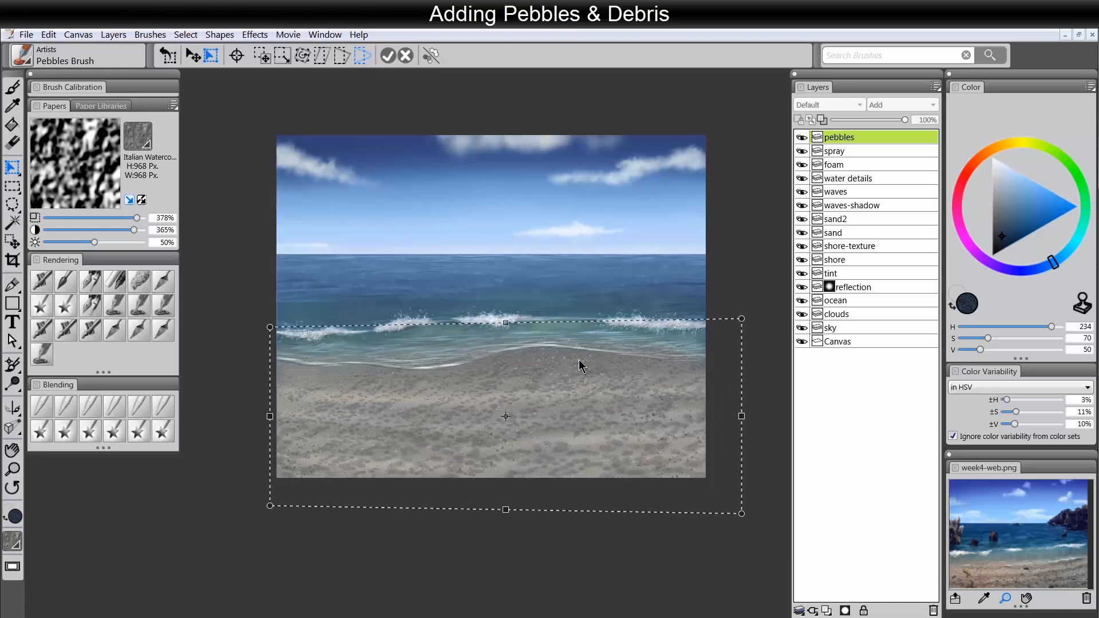
left_click(405, 56)
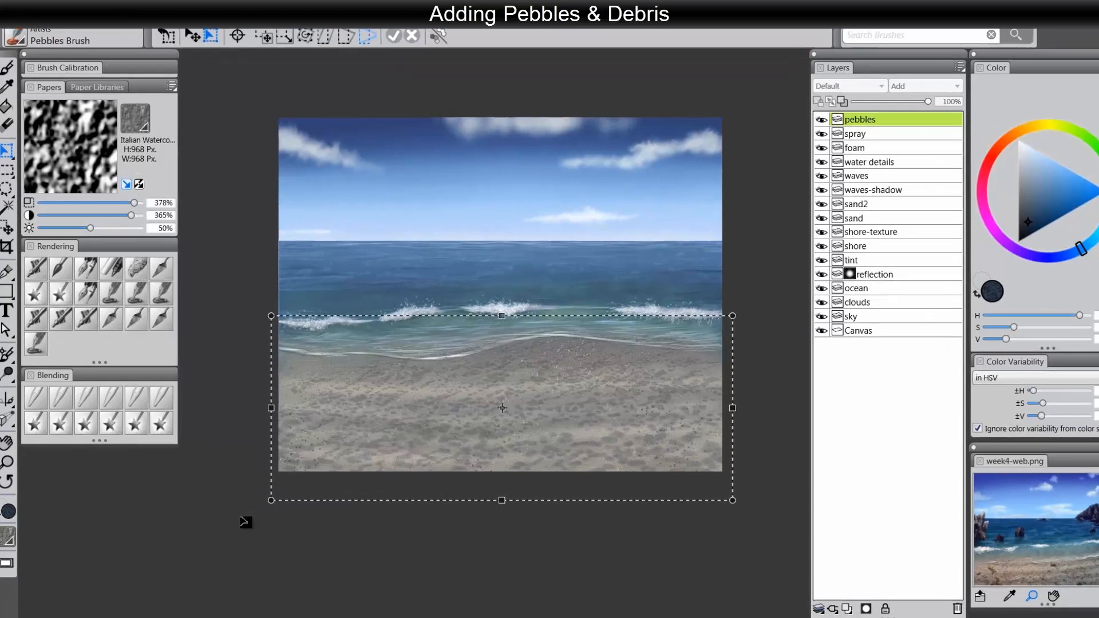
left_click_drag(271, 500, 112, 469)
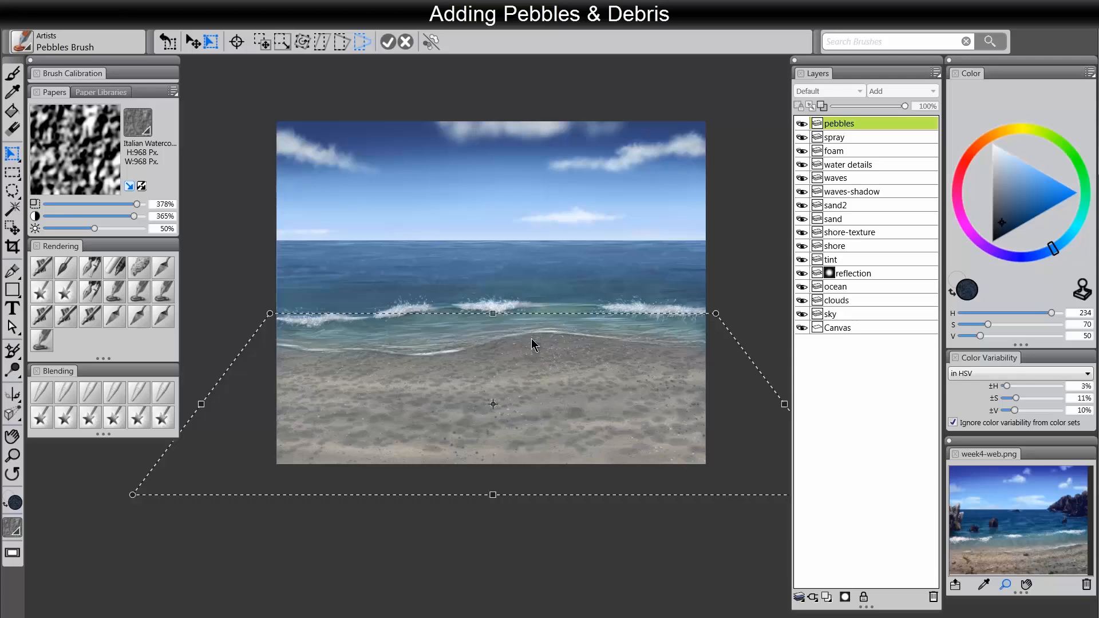
left_click(388, 43)
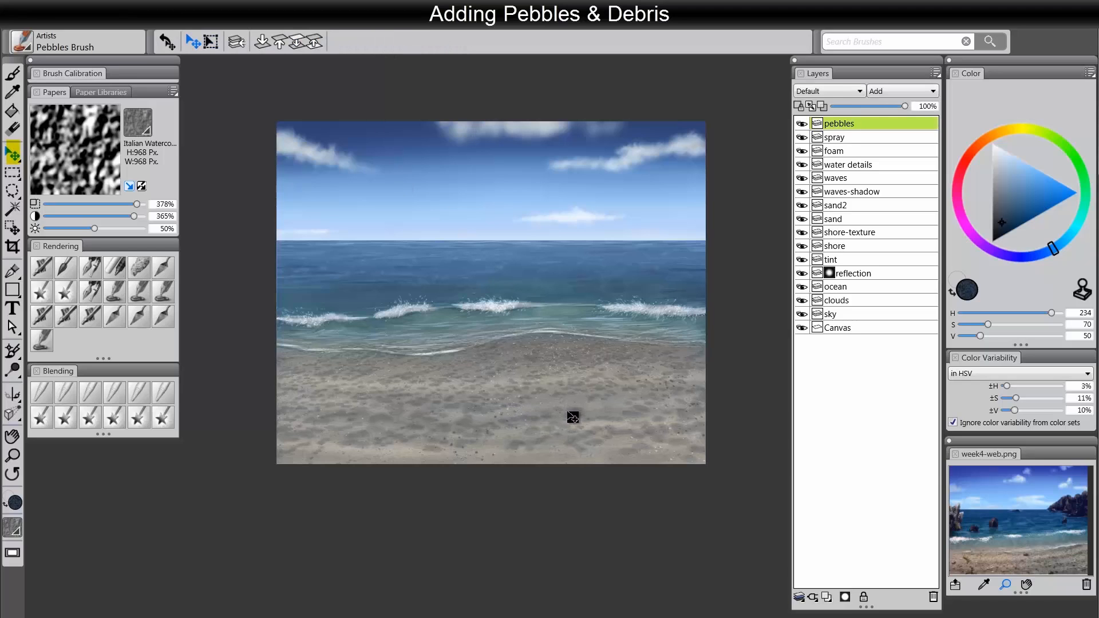
left_click_drag(573, 417, 572, 430)
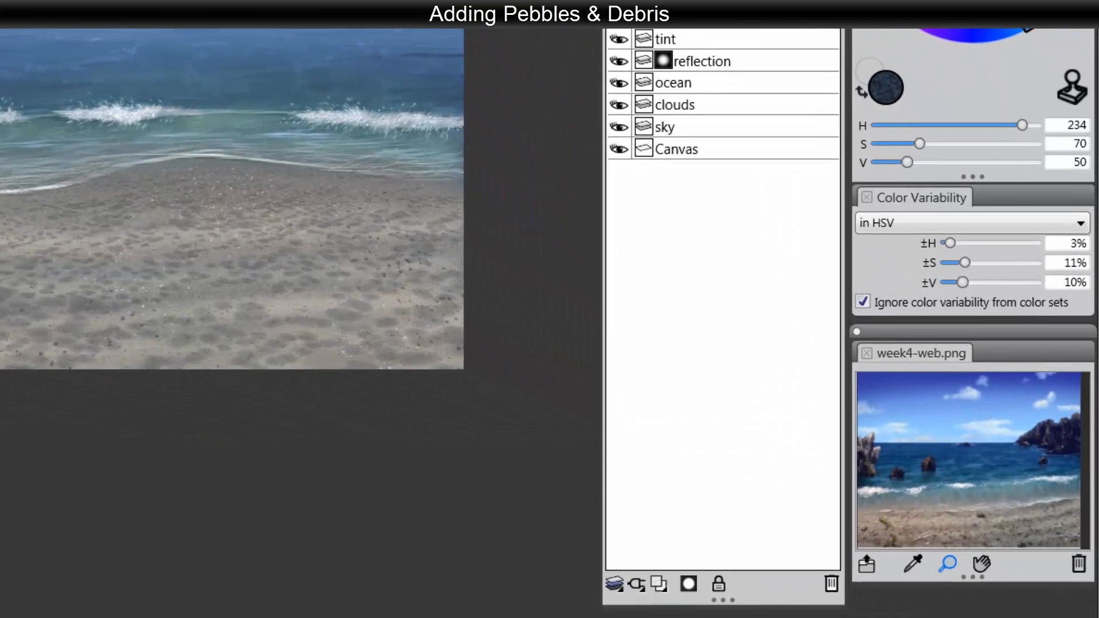
Add a layer mask to the pebbles layer and choose black with the Digital Airbrush
left_click(686, 581)
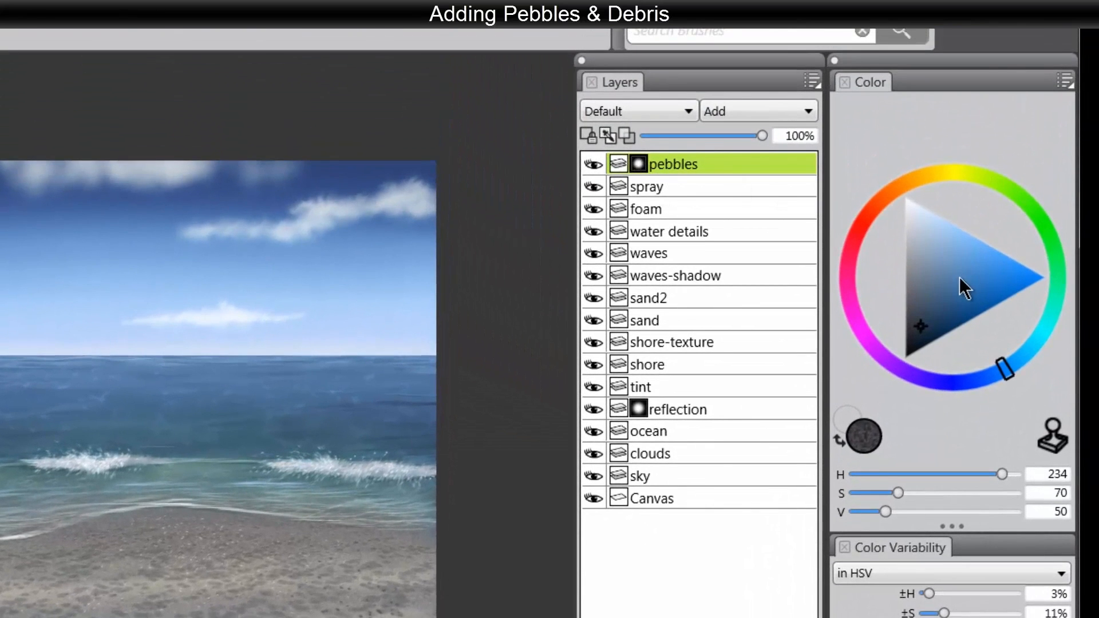
left_click_drag(959, 277, 875, 409)
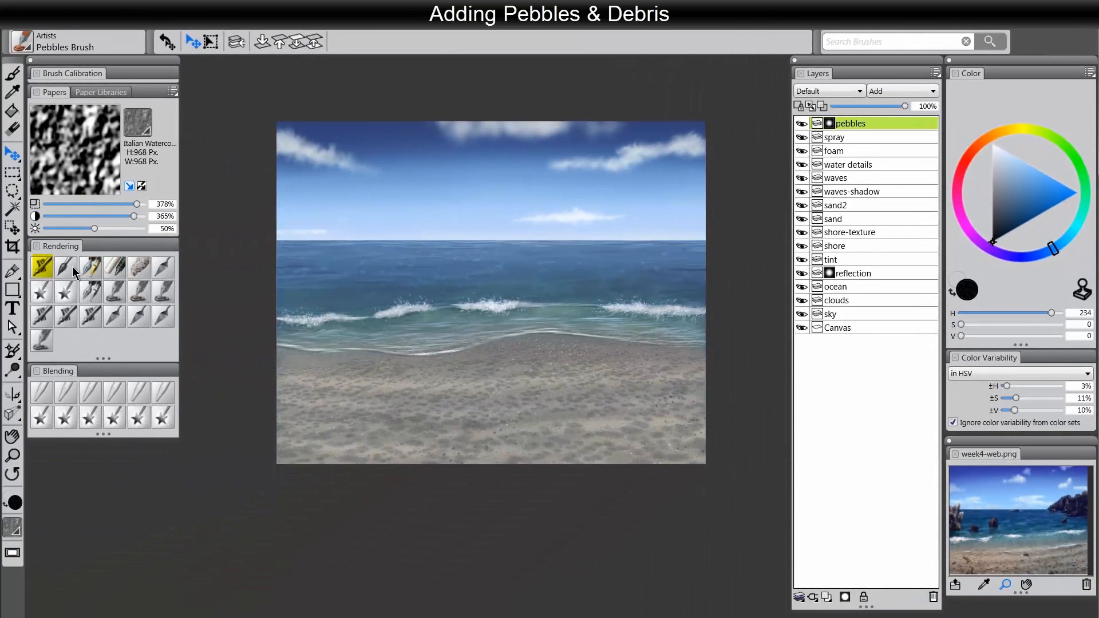
left_click(41, 267)
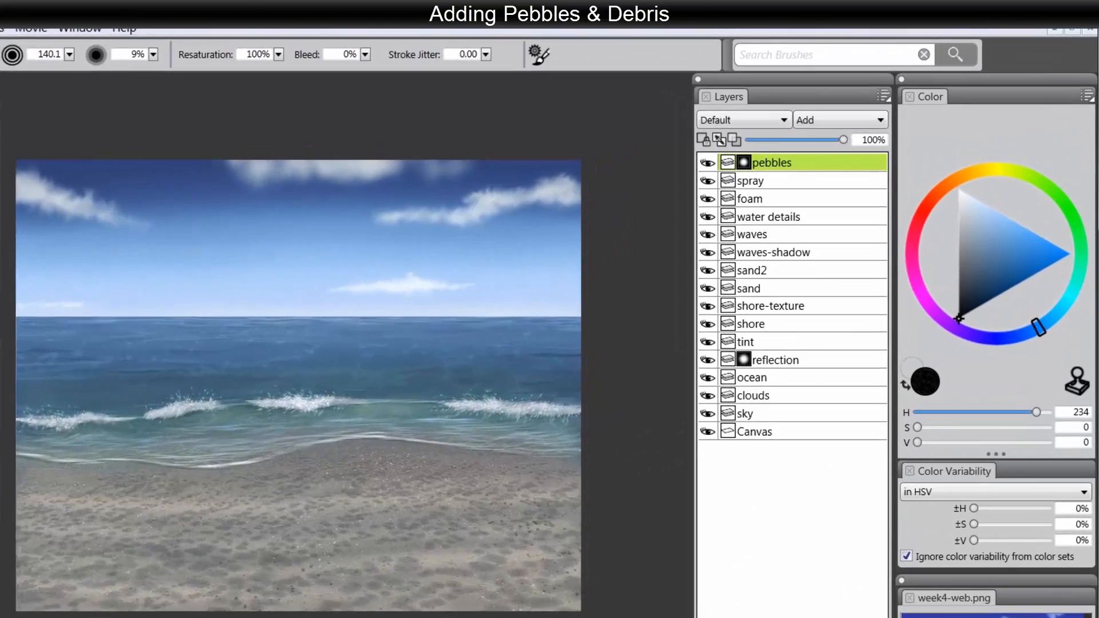
Create a new layer above pebbles and name it stones
key("ctrl+shift+n")
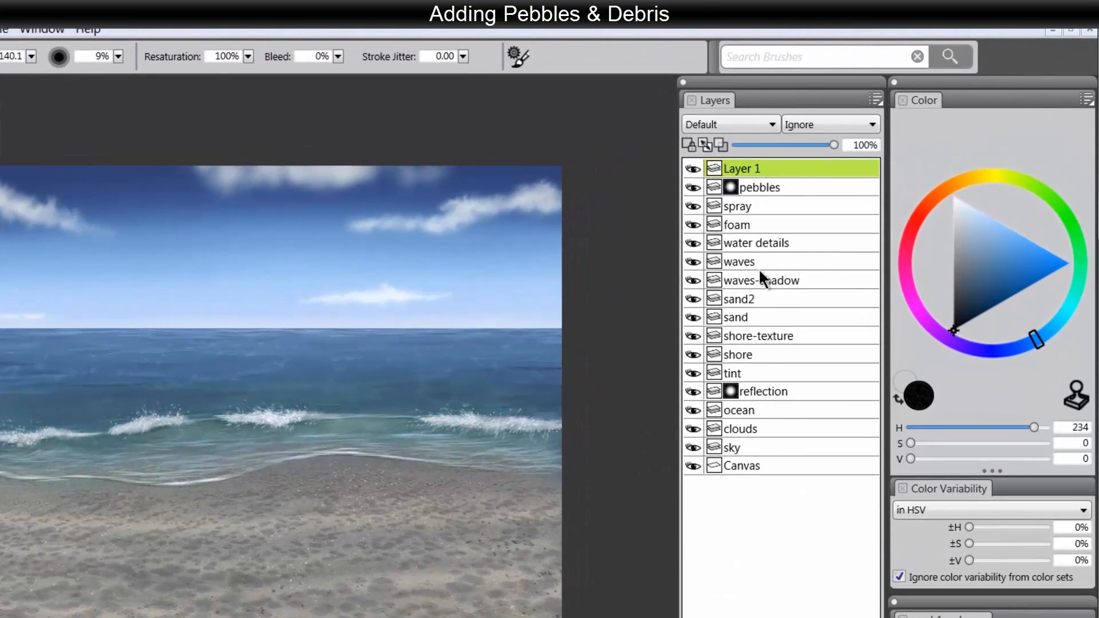
double_click(750, 169)
type("stones")
key("Return")
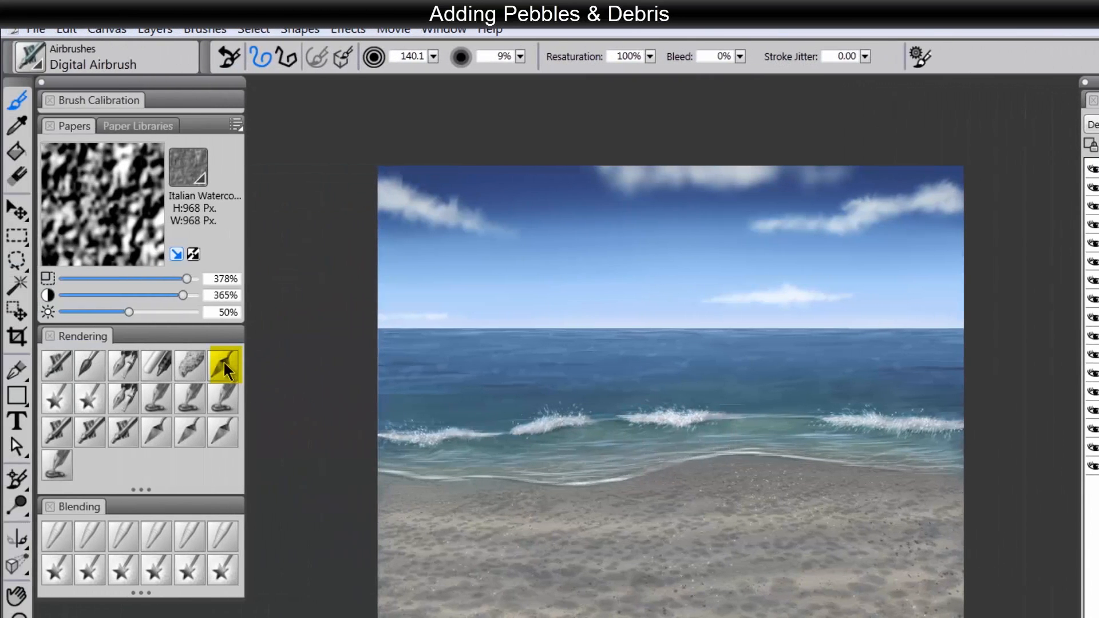
Choose the Loaded Palette Knife with a dark brown and dab flat oval stones across the foreground sand, clustering several at its right side
left_click(219, 372)
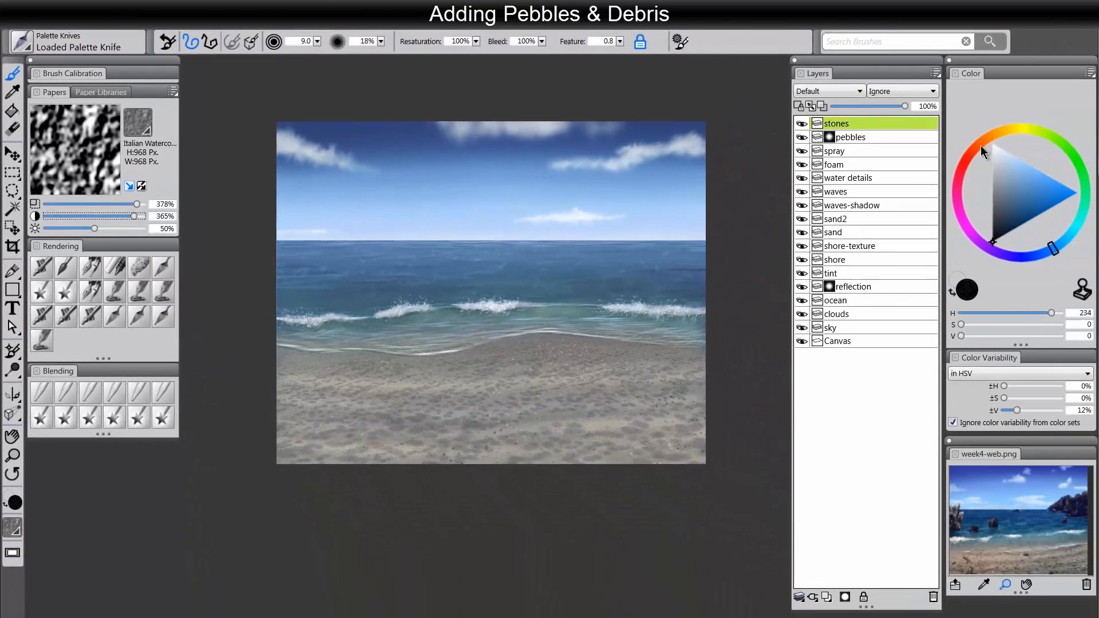
left_click(980, 145)
mouse_move(1007, 213)
left_mouse_down()
mouse_move(1003, 234)
mouse_move(999, 219)
left_mouse_up()
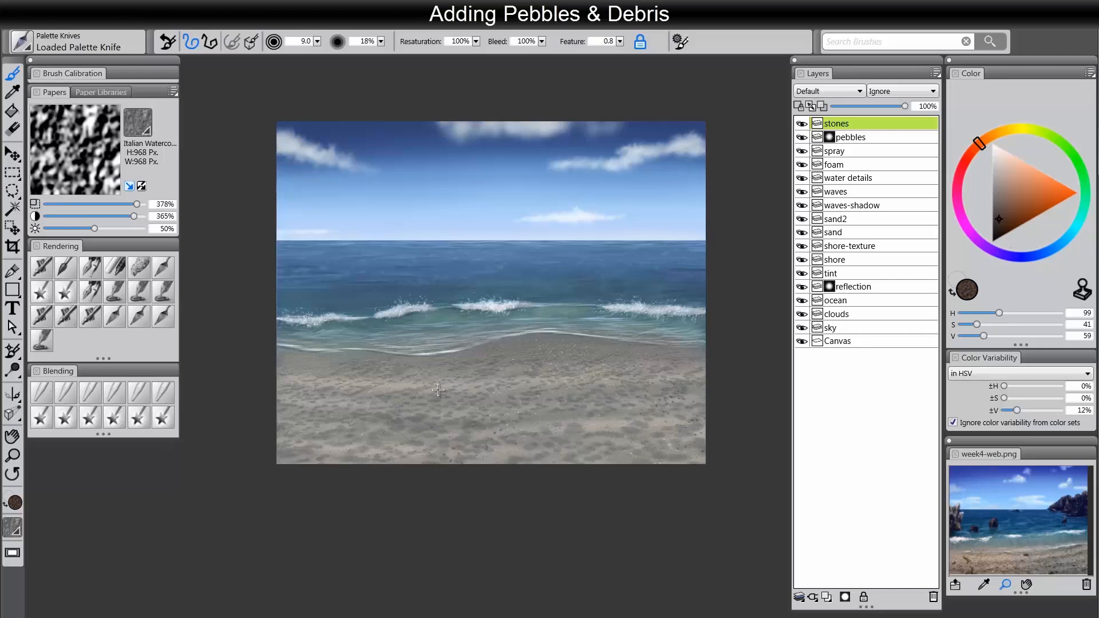
key("]")
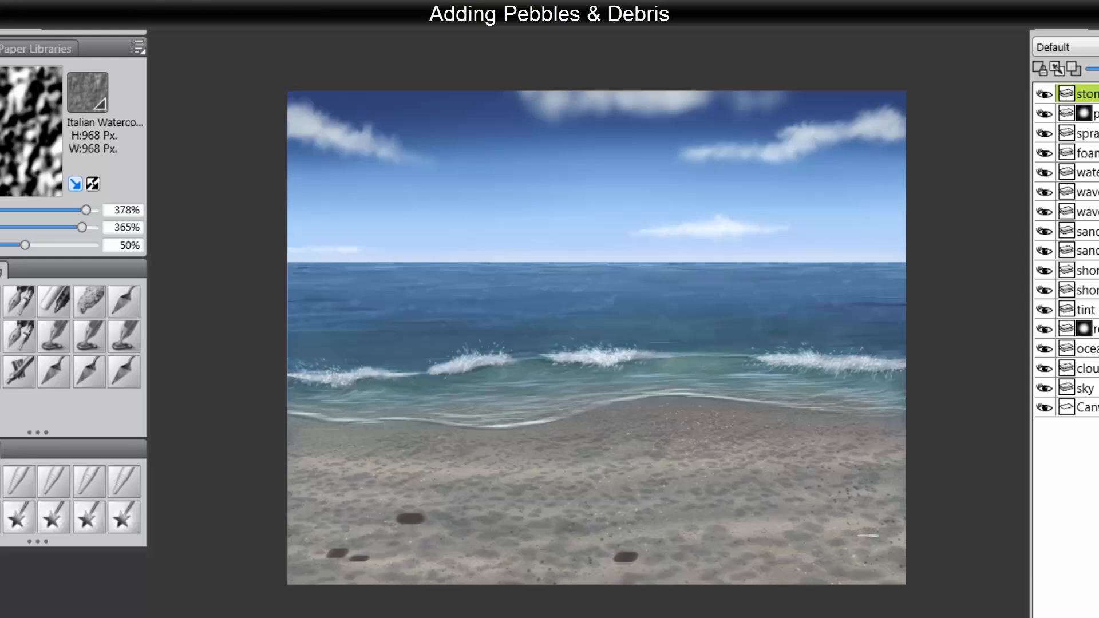
left_click_drag(868, 536, 870, 530)
mouse_move(861, 527)
left_mouse_down()
mouse_move(853, 526)
mouse_move(863, 531)
left_mouse_up()
left_click_drag(857, 490, 879, 509)
mouse_move(796, 568)
left_mouse_down()
mouse_move(847, 560)
mouse_move(830, 562)
mouse_move(856, 574)
left_mouse_up()
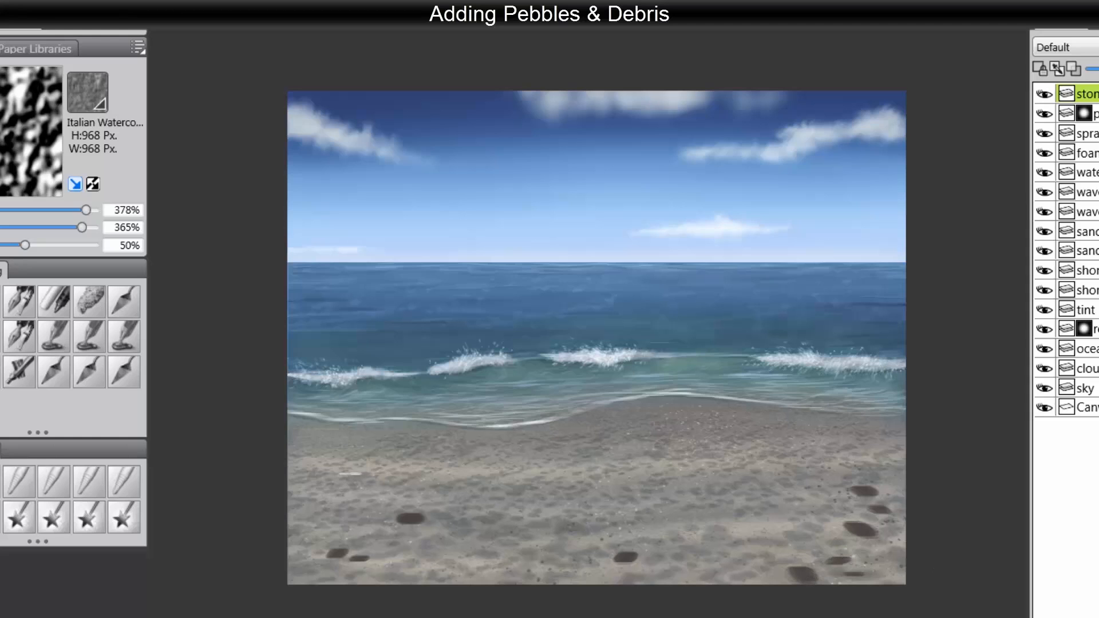
Scatter more dark brown stones over the left and middle of the beach, with smaller ones toward the shoreline and a large one in the foreground
left_click_drag(350, 474, 364, 456)
left_click_drag(682, 433, 692, 434)
mouse_move(684, 577)
left_mouse_down()
mouse_move(705, 567)
mouse_move(702, 581)
mouse_move(716, 572)
mouse_move(693, 587)
mouse_move(726, 595)
mouse_move(725, 583)
mouse_move(701, 583)
mouse_move(694, 596)
mouse_move(717, 588)
mouse_move(694, 576)
left_mouse_up()
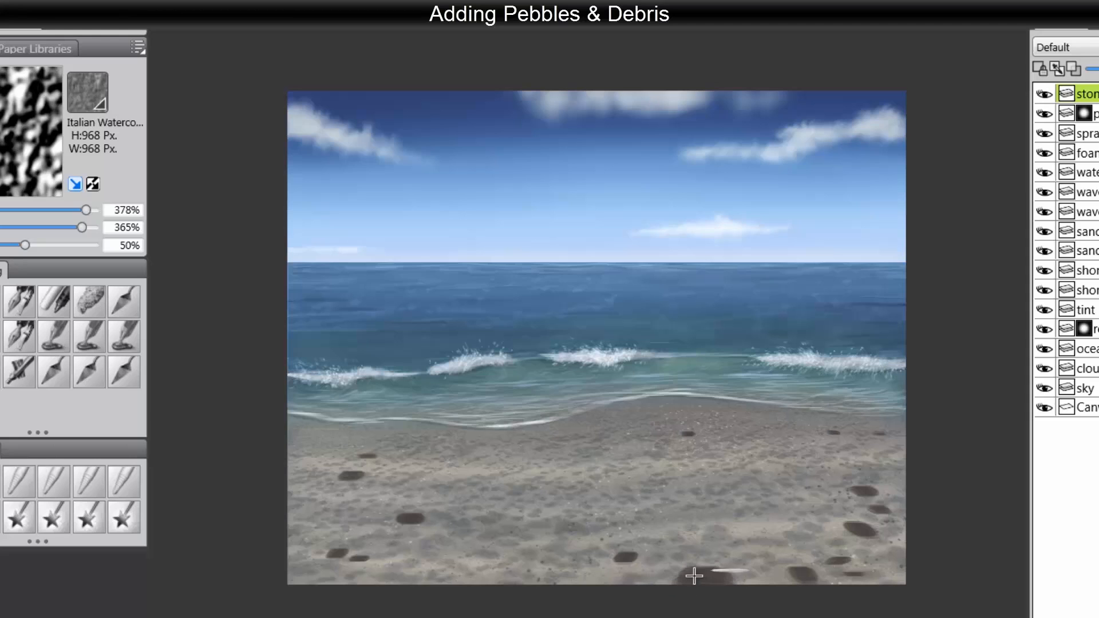
left_click_drag(474, 559, 507, 560)
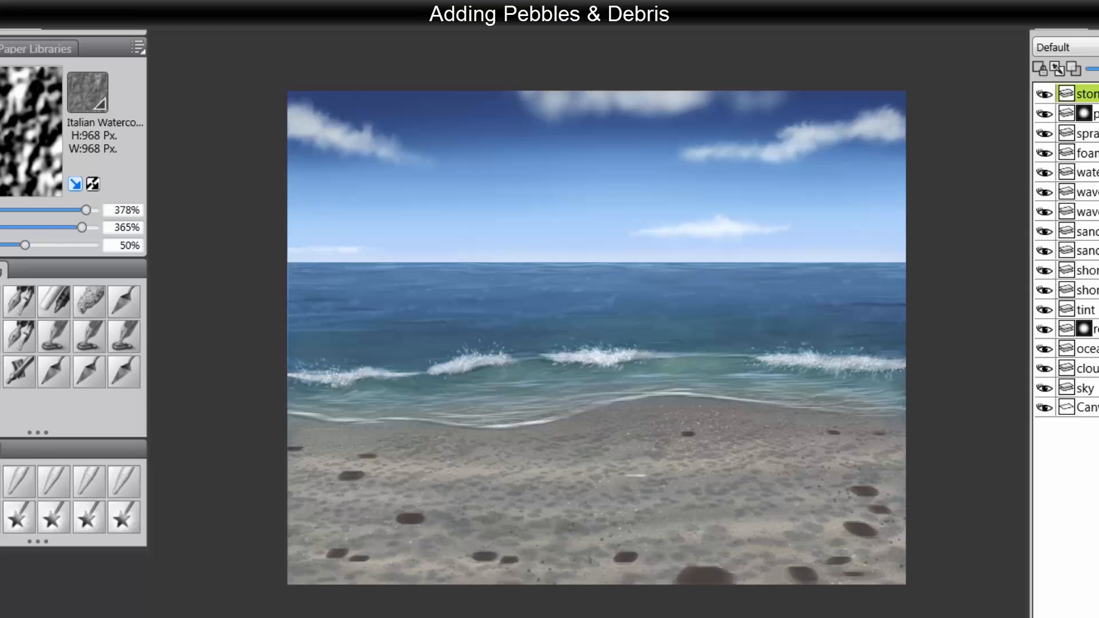
mouse_move(647, 481)
left_mouse_down()
mouse_move(678, 495)
mouse_move(702, 479)
left_mouse_up()
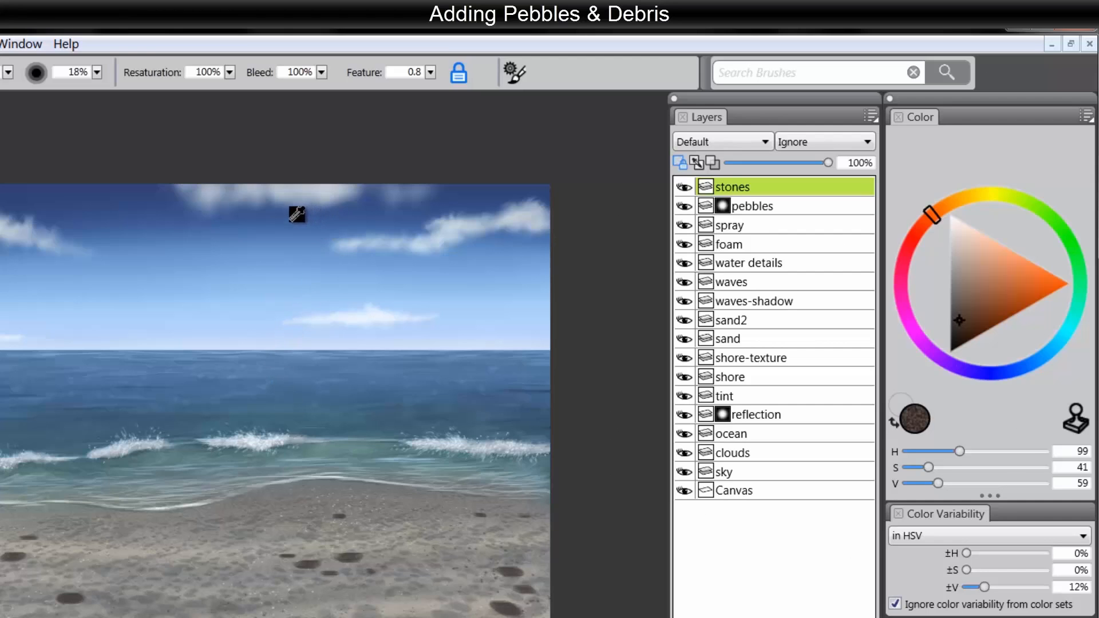
Colour foreground stones with dark blue based on the sky and add pale blue highlights to their upper surfaces
left_click(296, 214, "alt")
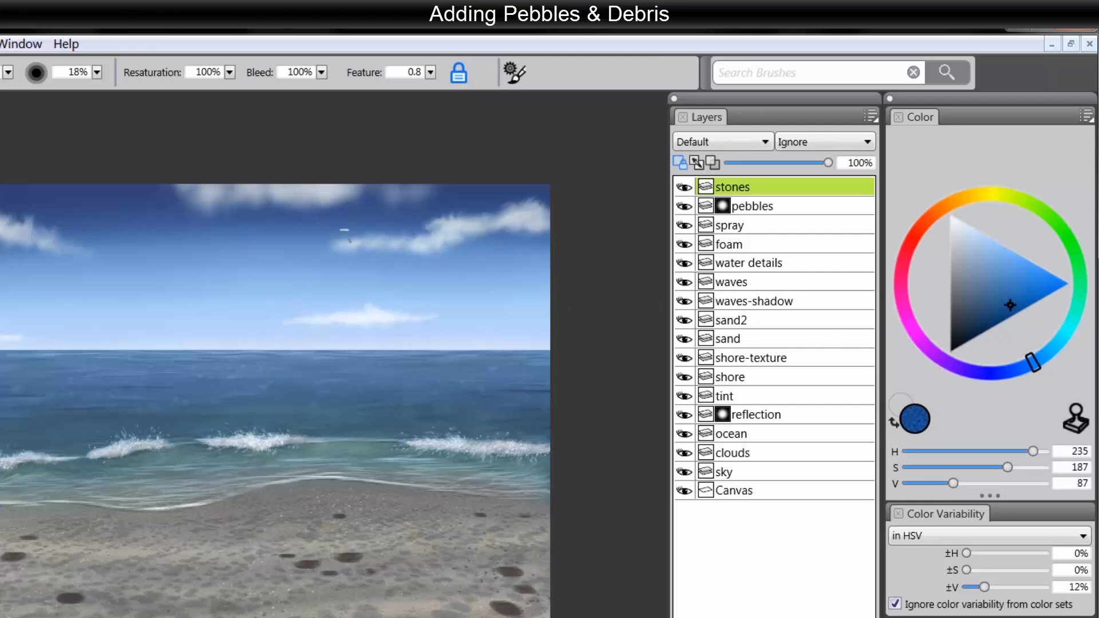
mouse_move(984, 321)
left_mouse_down()
mouse_move(969, 318)
mouse_move(959, 343)
mouse_move(967, 338)
left_mouse_up()
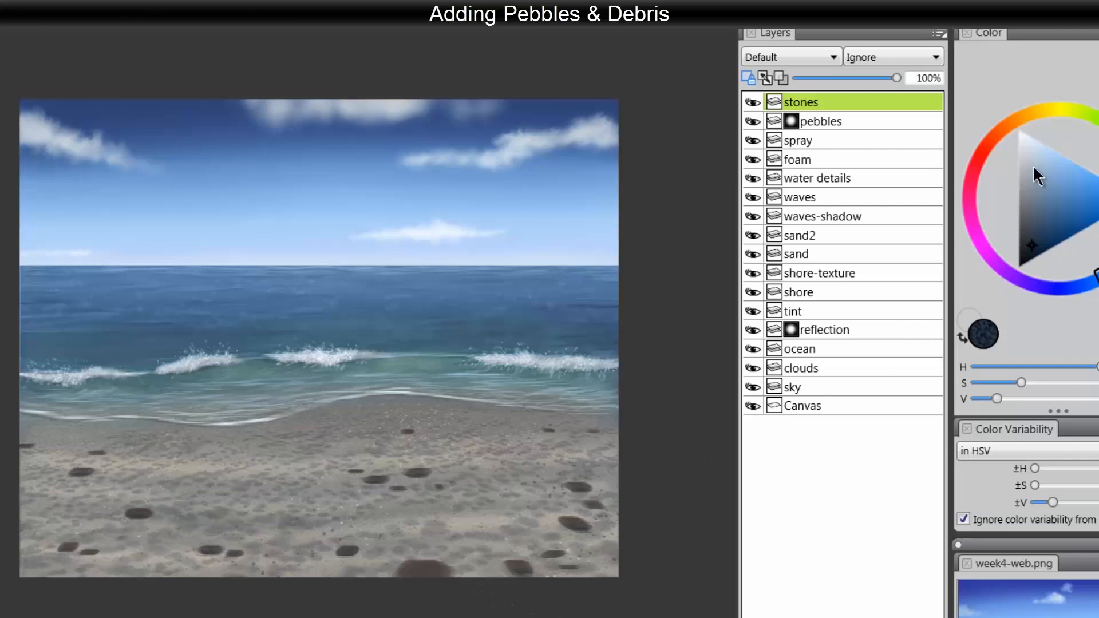
left_click(1033, 150)
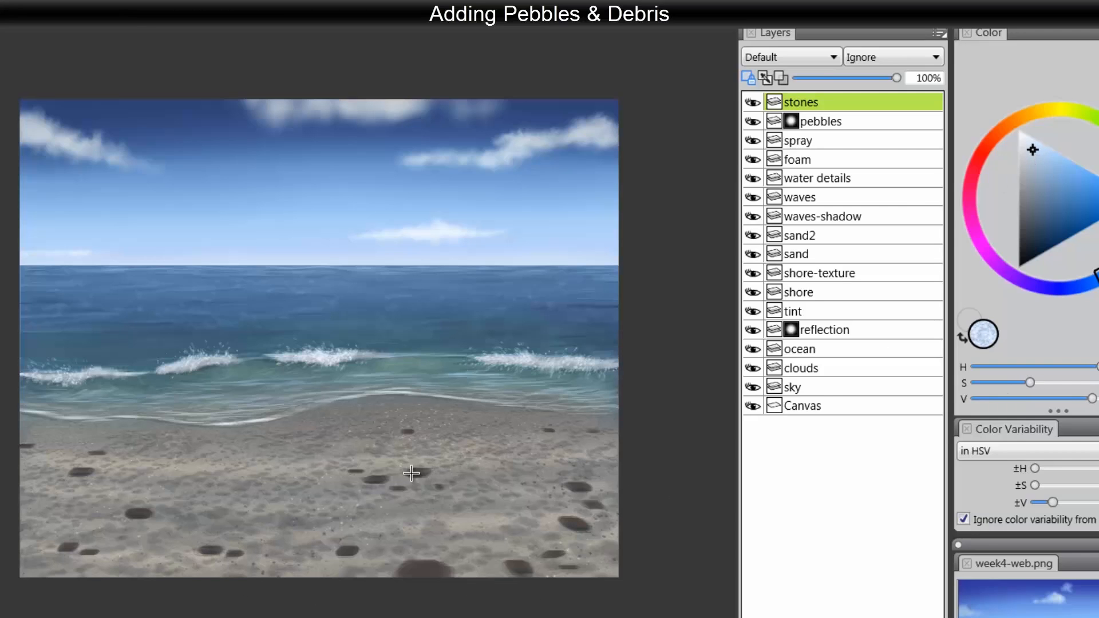
left_click_drag(415, 452, 430, 453)
mouse_move(567, 520)
left_mouse_down()
mouse_move(578, 525)
mouse_move(568, 519)
left_mouse_up()
left_click(1041, 203)
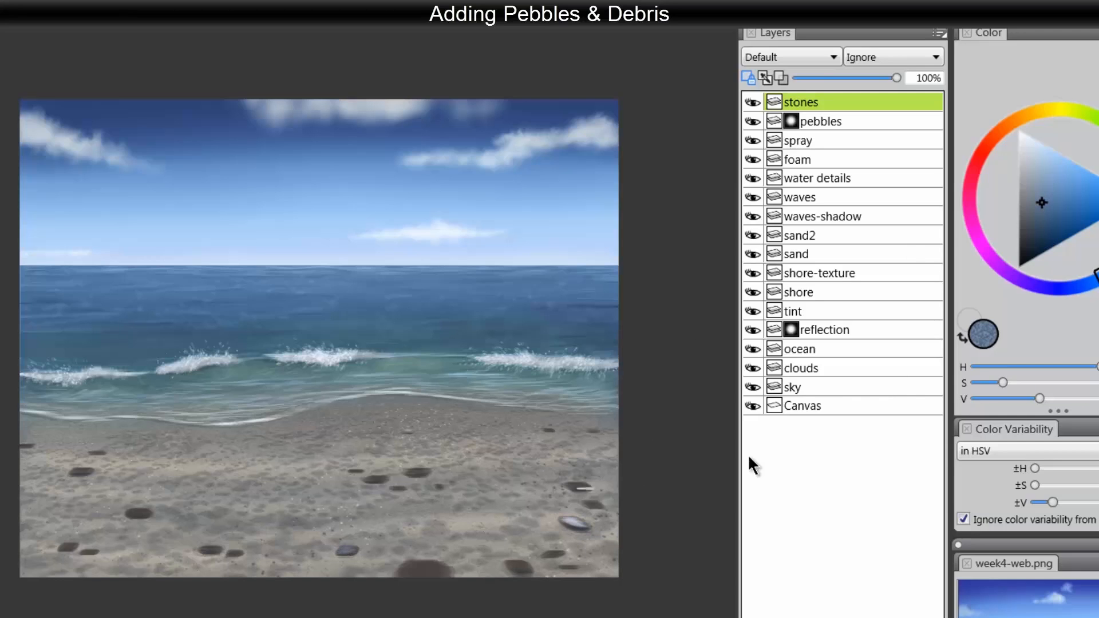
Shade the dark oval stone on the beach's left side with dark navy and add a pale blue highlight on top
left_click(1035, 251)
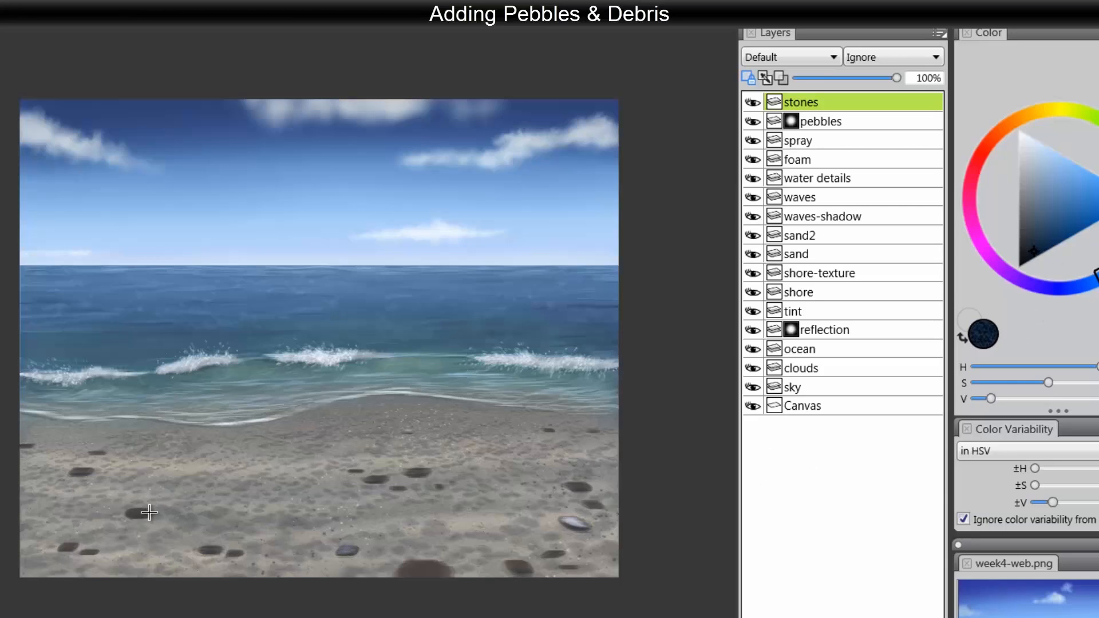
mouse_move(149, 513)
left_mouse_down()
mouse_move(134, 513)
mouse_move(146, 514)
left_mouse_up()
left_click(1039, 161)
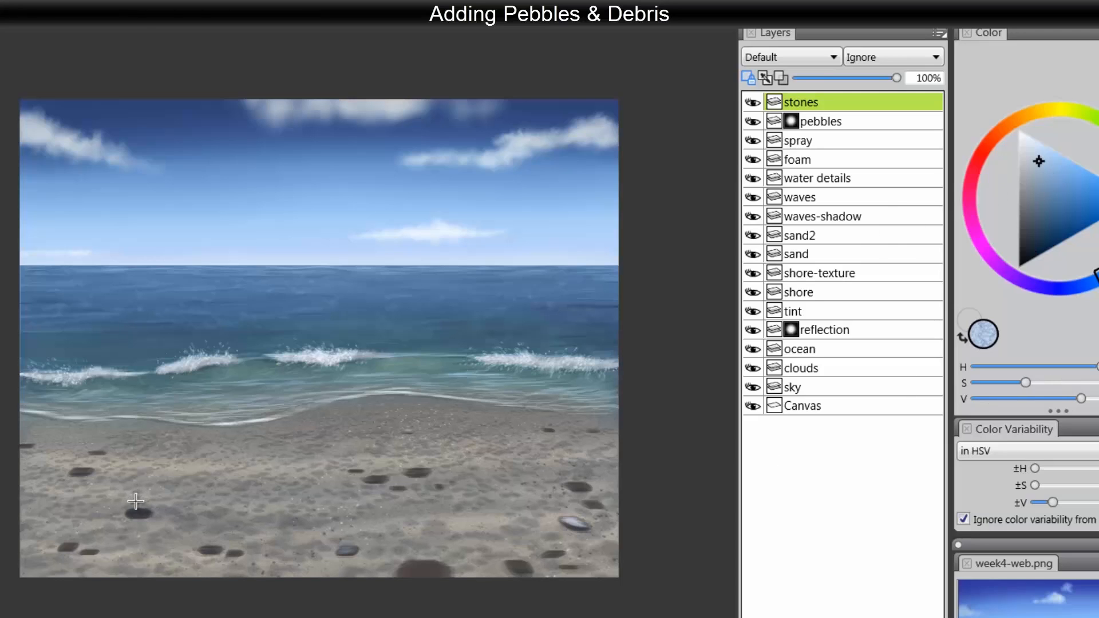
left_click_drag(135, 513, 138, 513)
Tint a small stone at the far left rust orange, and model the other stones with dark brown and pale beige using the Loaded Palette Knife
left_click(1003, 127)
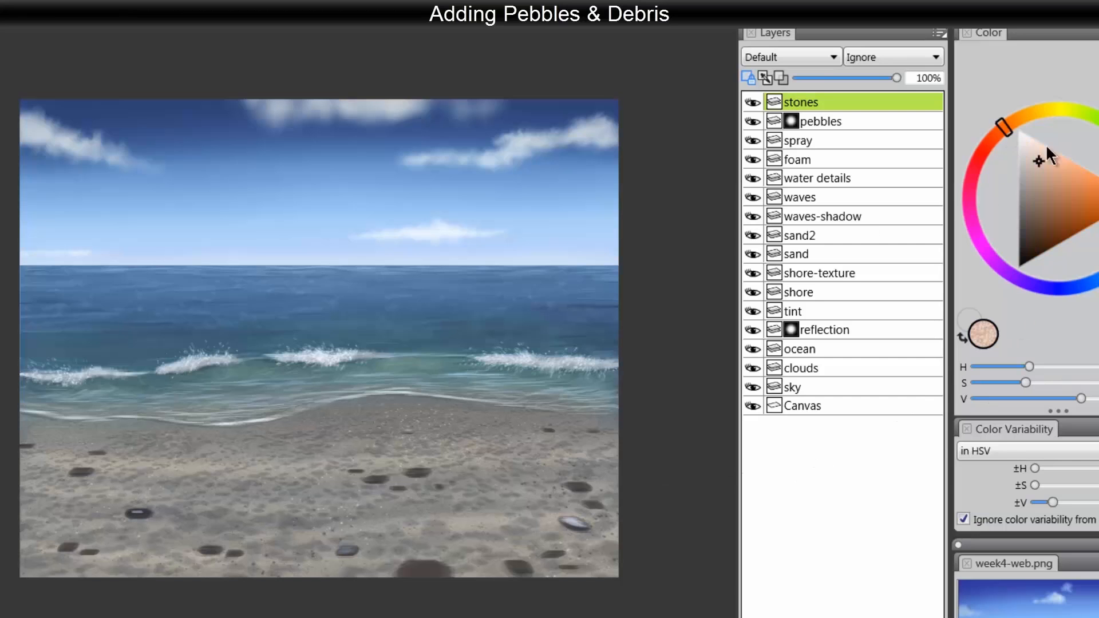
left_click(1083, 223)
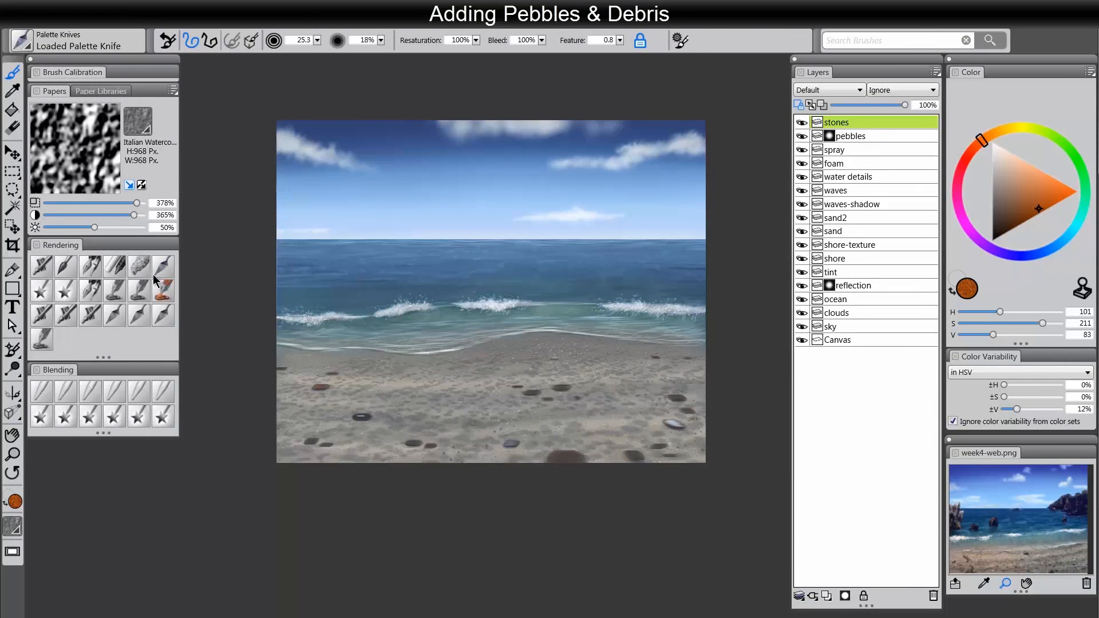
left_click(139, 265)
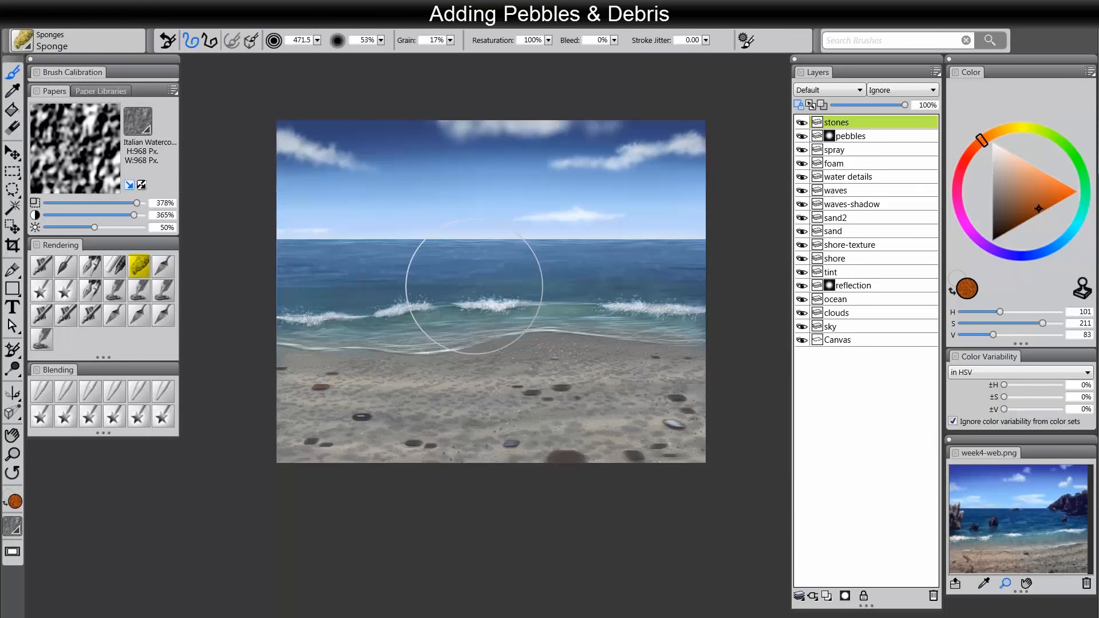
left_click_drag(1005, 229, 1001, 242)
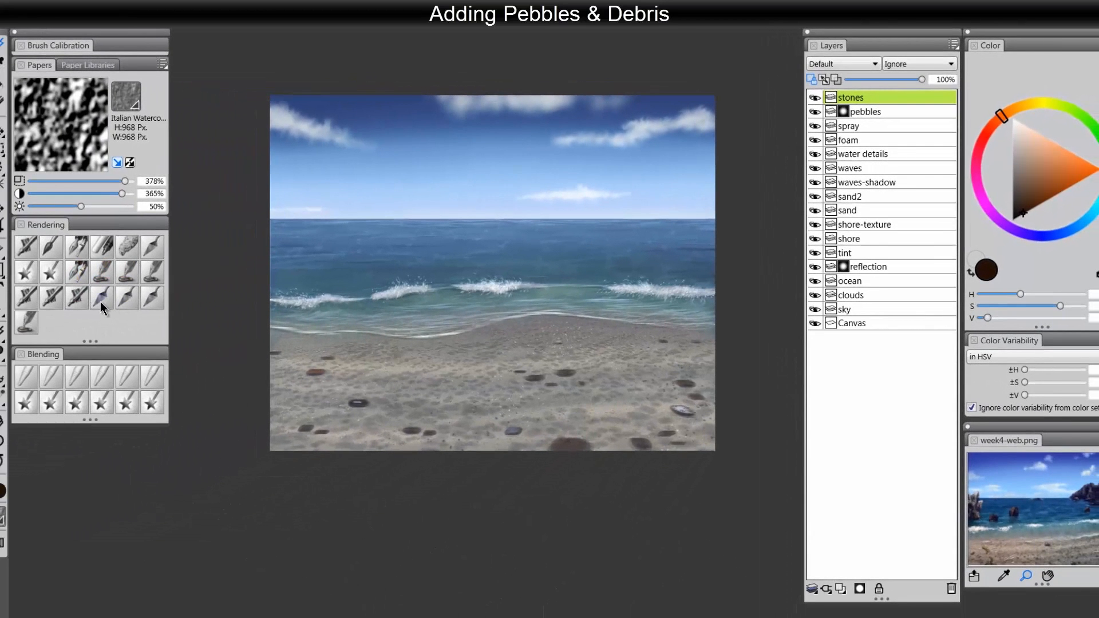
left_click(101, 303)
left_click(1023, 132)
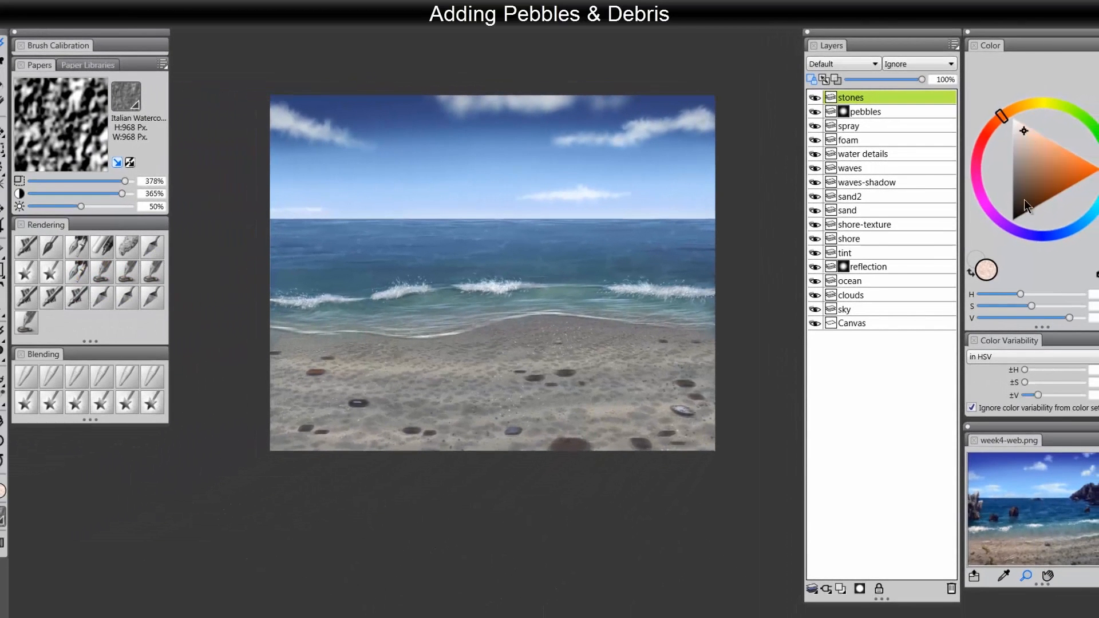
left_click(1019, 147)
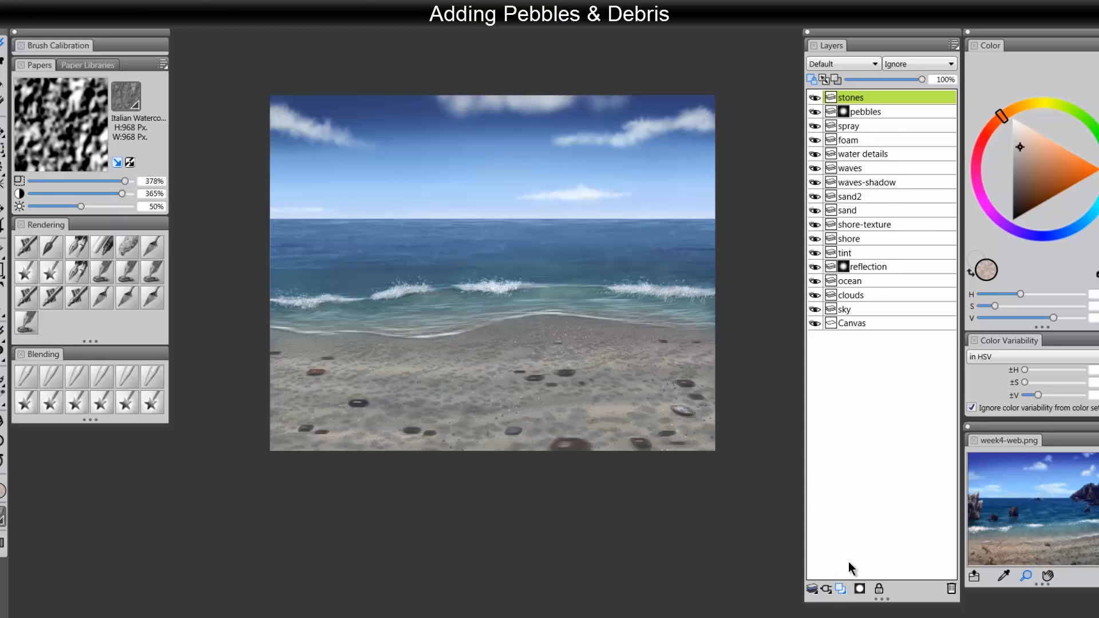
Create a new layer above stones and name it debris
left_click(840, 588)
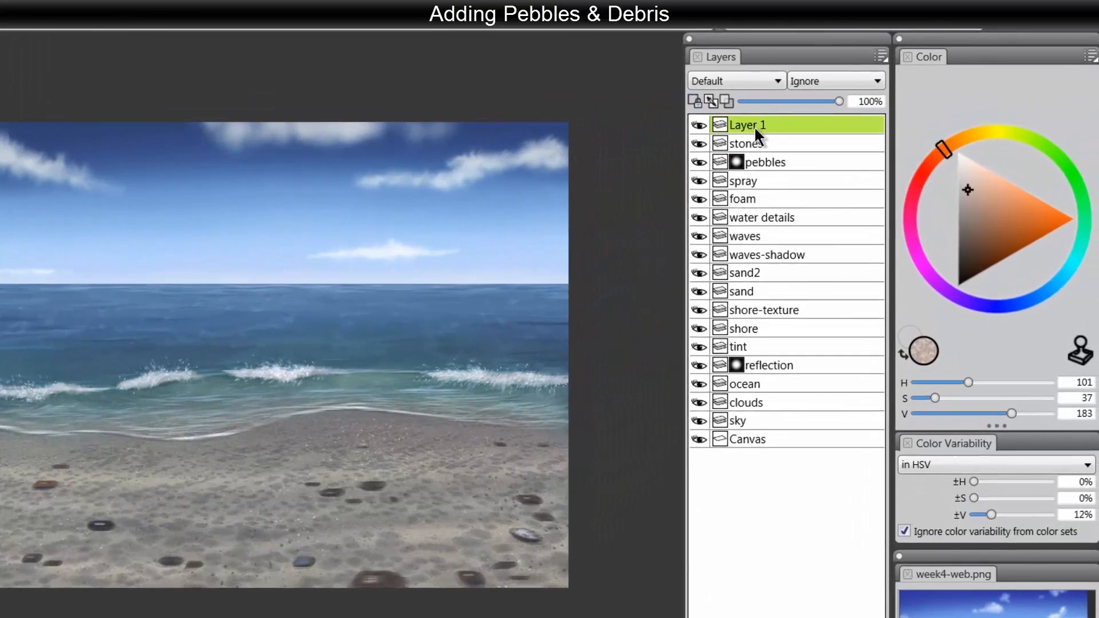
double_click(844, 98)
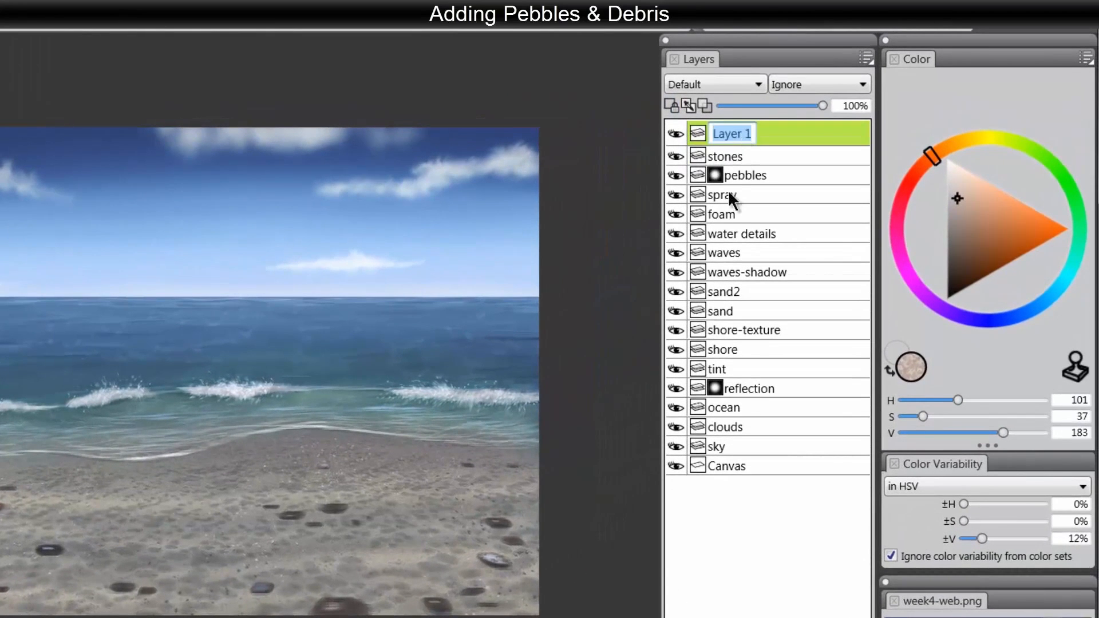
type("debris")
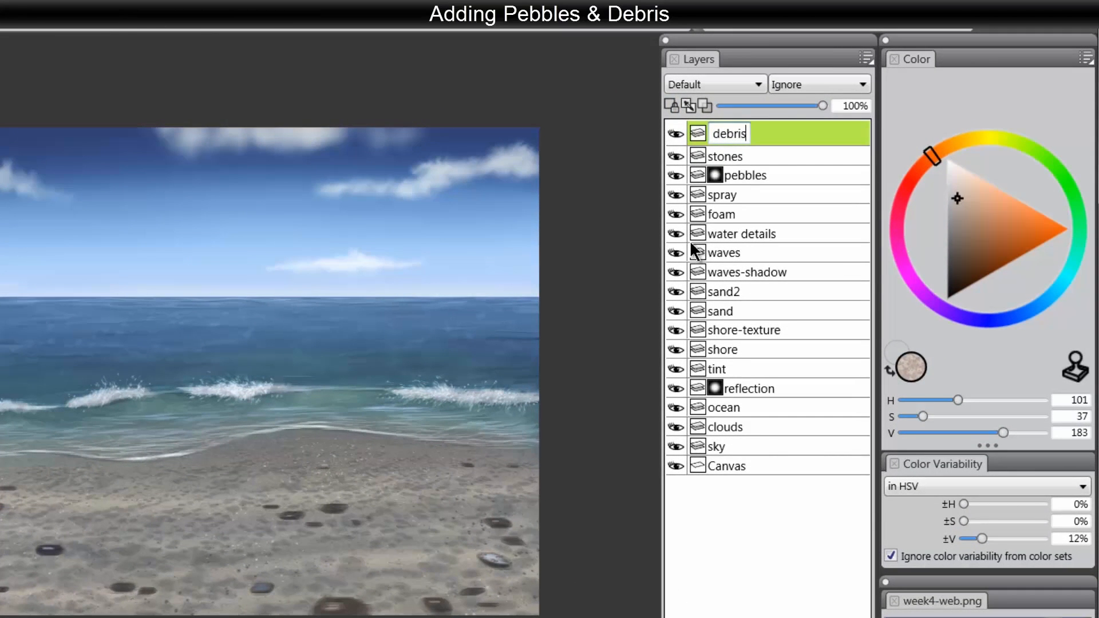
key("Return")
Paint two pale blue-grey forked driftwood branches on the middle of the beach with the Loaded Palette Knife
left_click(958, 172)
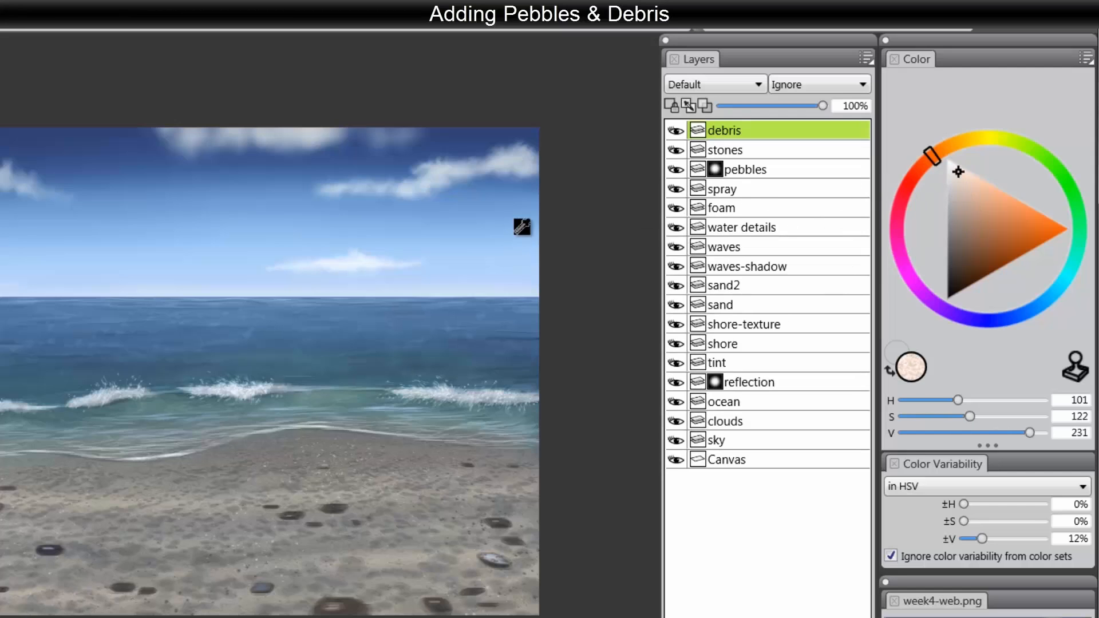
left_click(470, 226)
left_click(966, 190)
left_click_drag(967, 190, 956, 193)
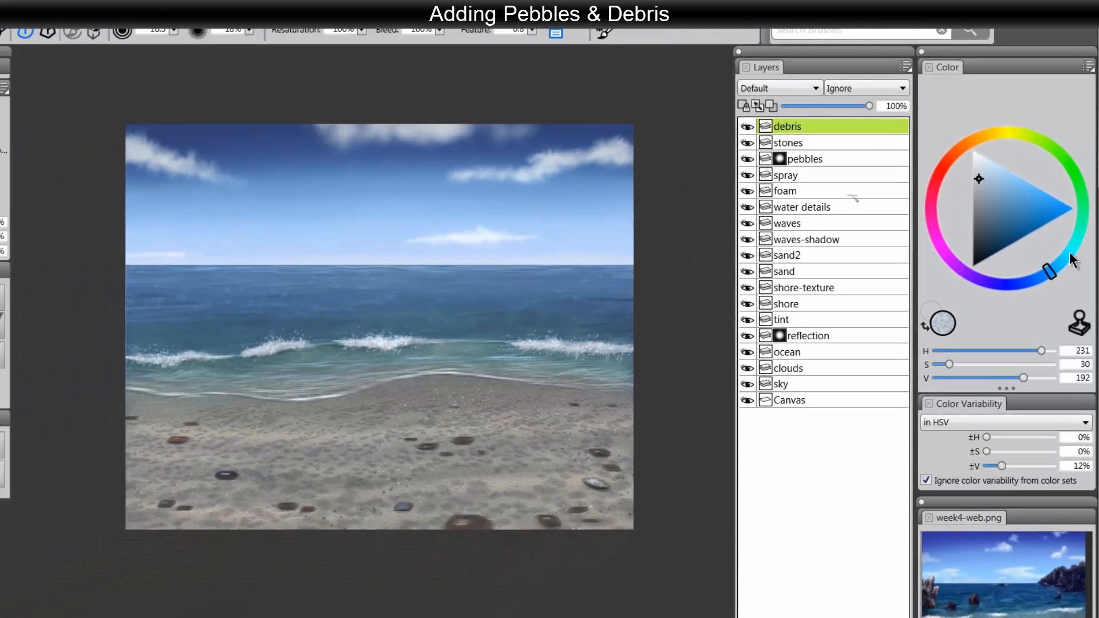
left_click(1067, 278)
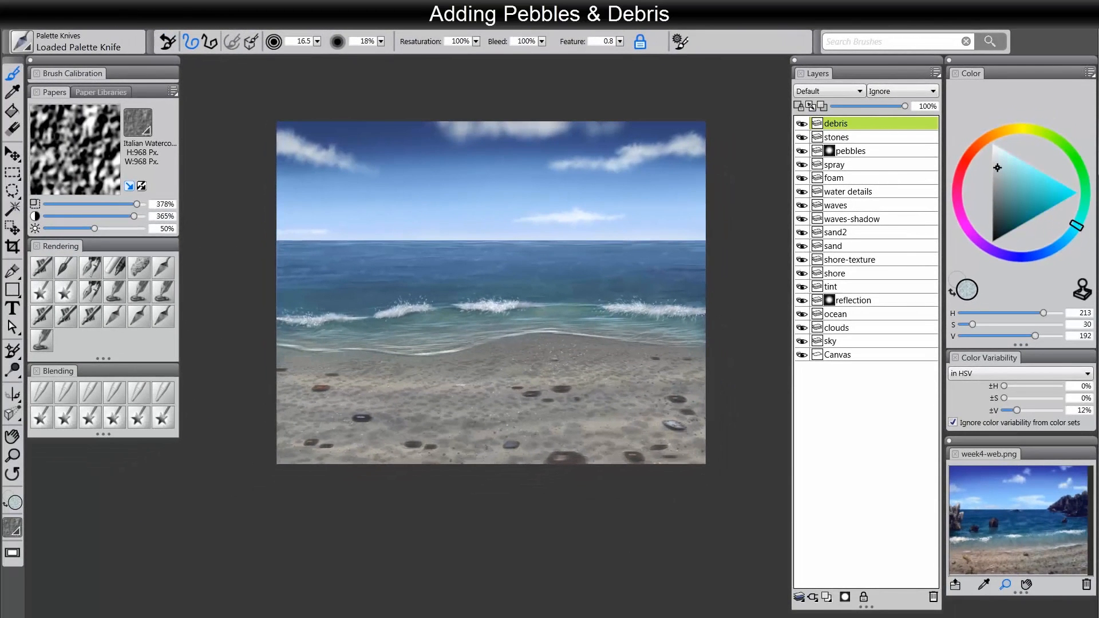
left_click(165, 274)
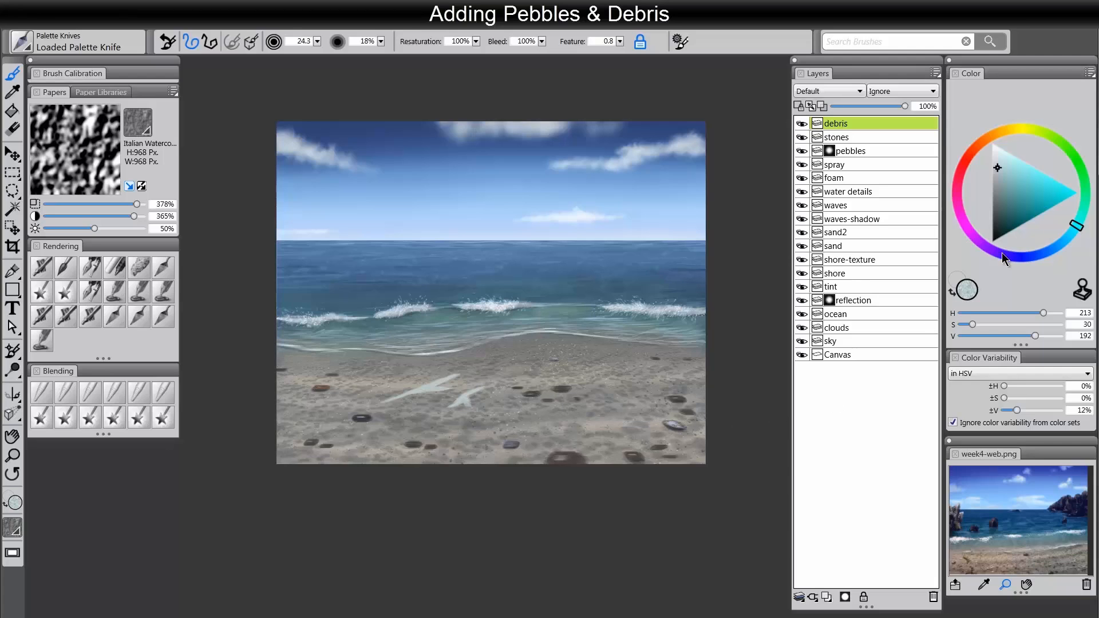
Paint tangled dark olive green seaweed strands across the right side of the sand
left_click_drag(1002, 253, 1042, 132)
left_click(1012, 228)
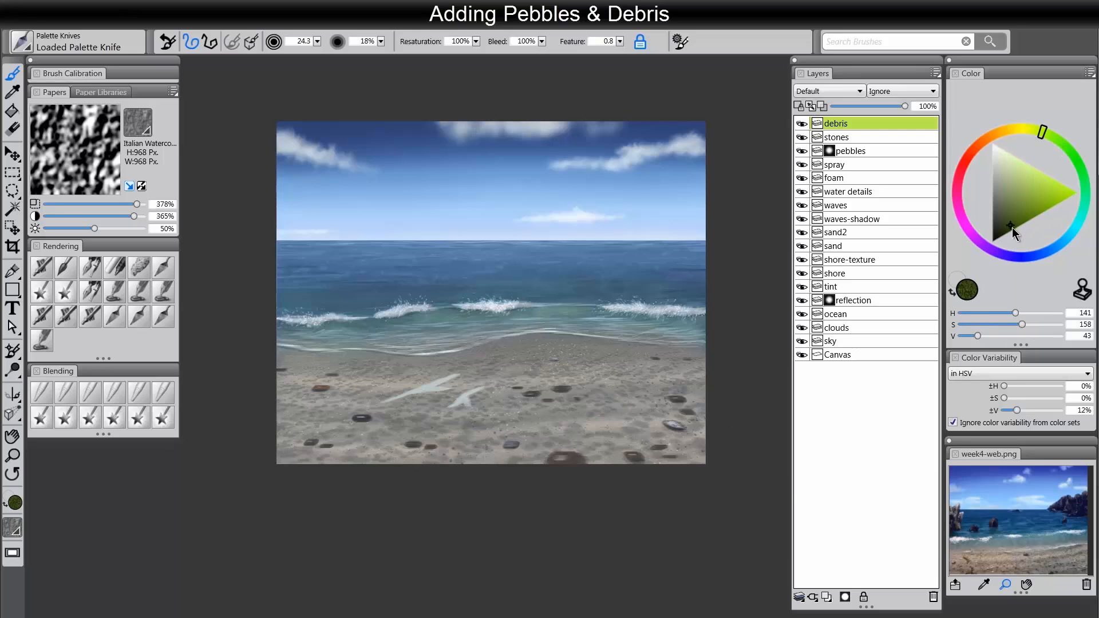
left_click(1010, 225)
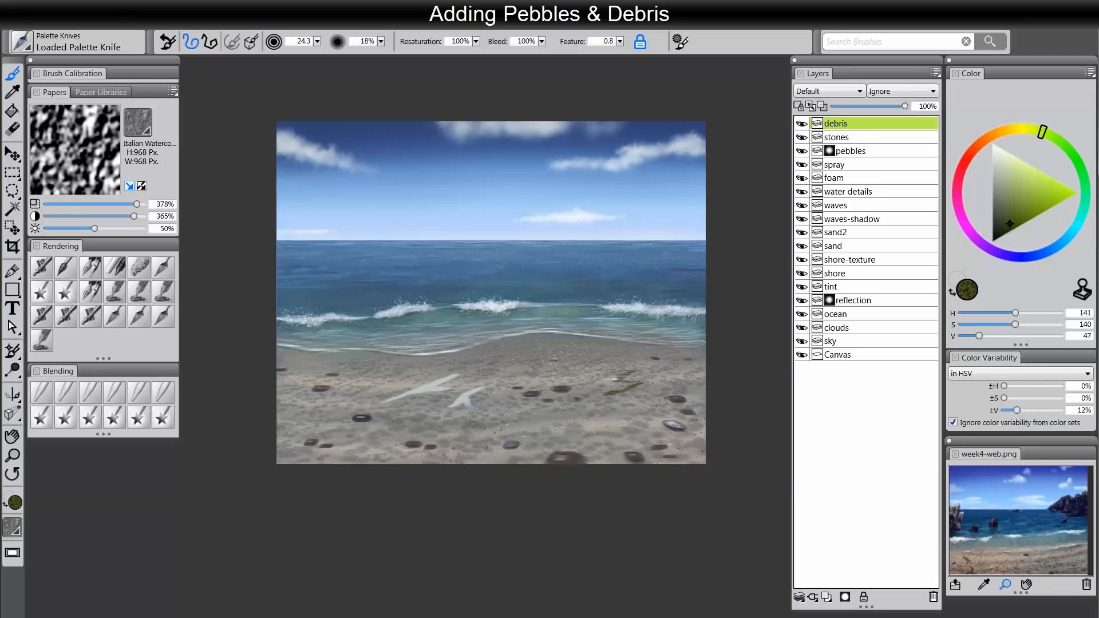
left_click_drag(599, 403, 653, 391)
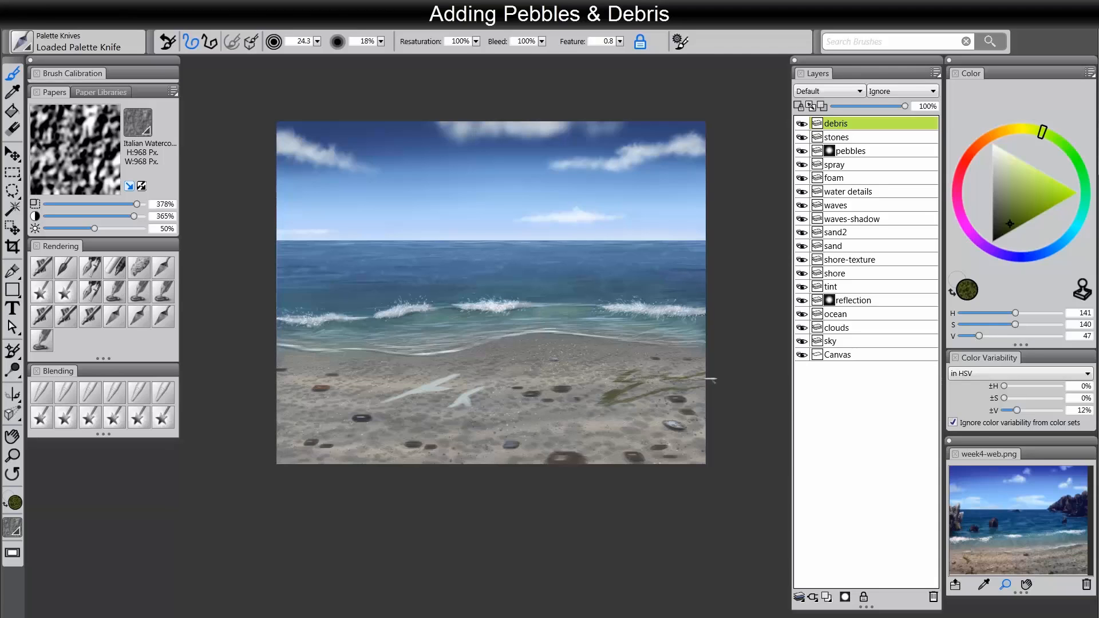
Preserve the debris layer's transparency and highlight the seaweed strands with a lighter yellowish olive
left_click(798, 106)
left_click(1021, 208)
left_click(1032, 130)
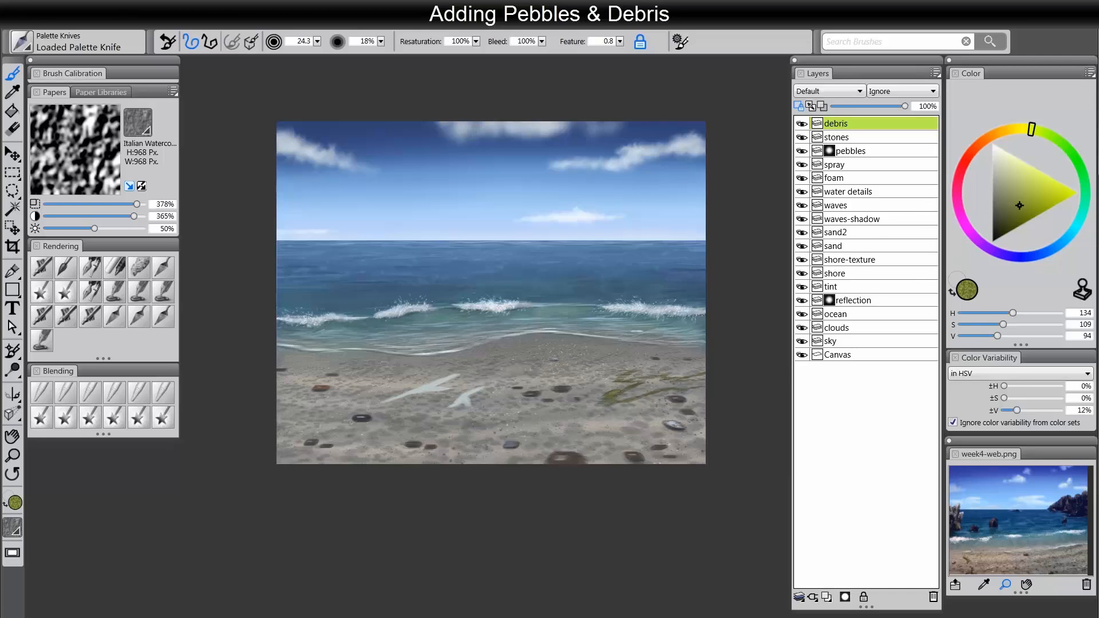
Model the driftwood branches with pale blue and warm cream highlights and near-black shading
left_click_drag(1008, 179, 1002, 151)
left_click(658, 222, "alt")
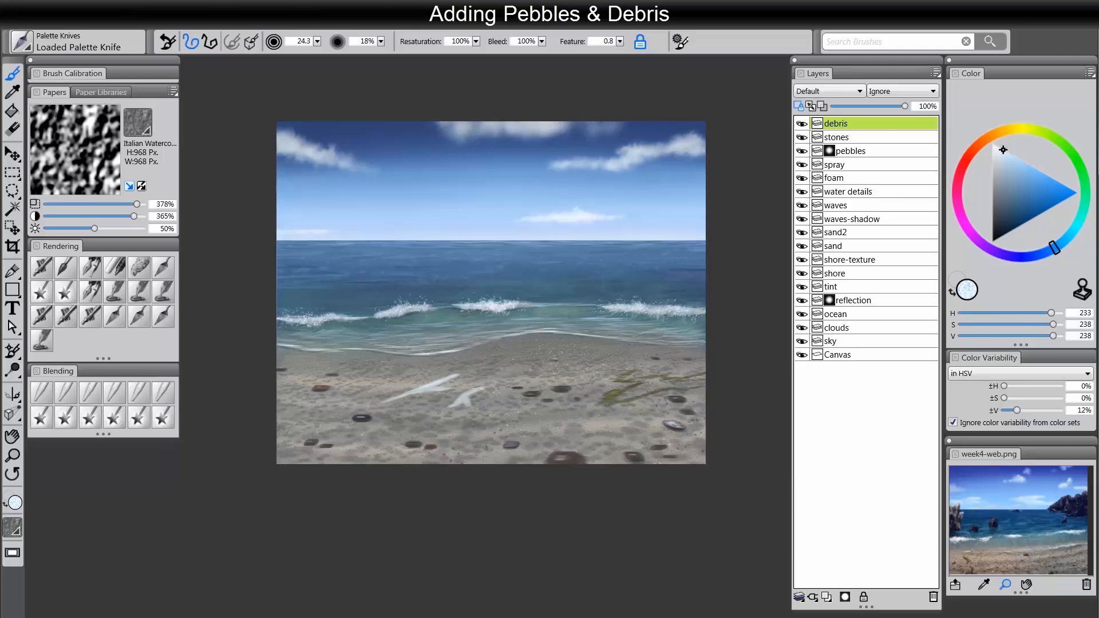
left_click(1004, 131)
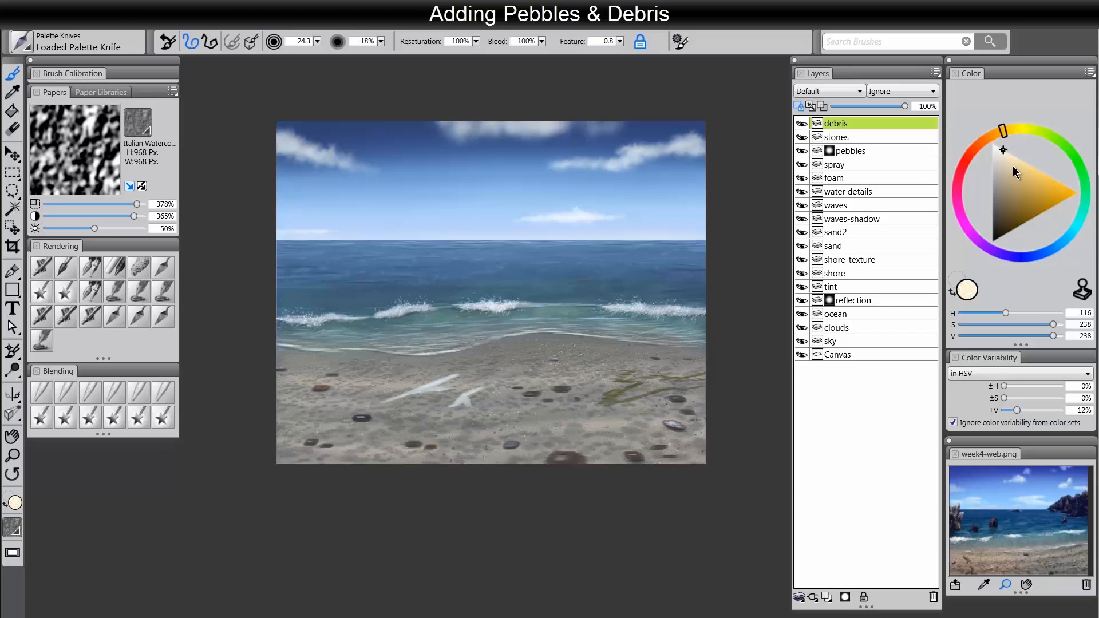
left_click_drag(1012, 166, 1001, 147)
left_click_drag(1006, 199, 996, 228)
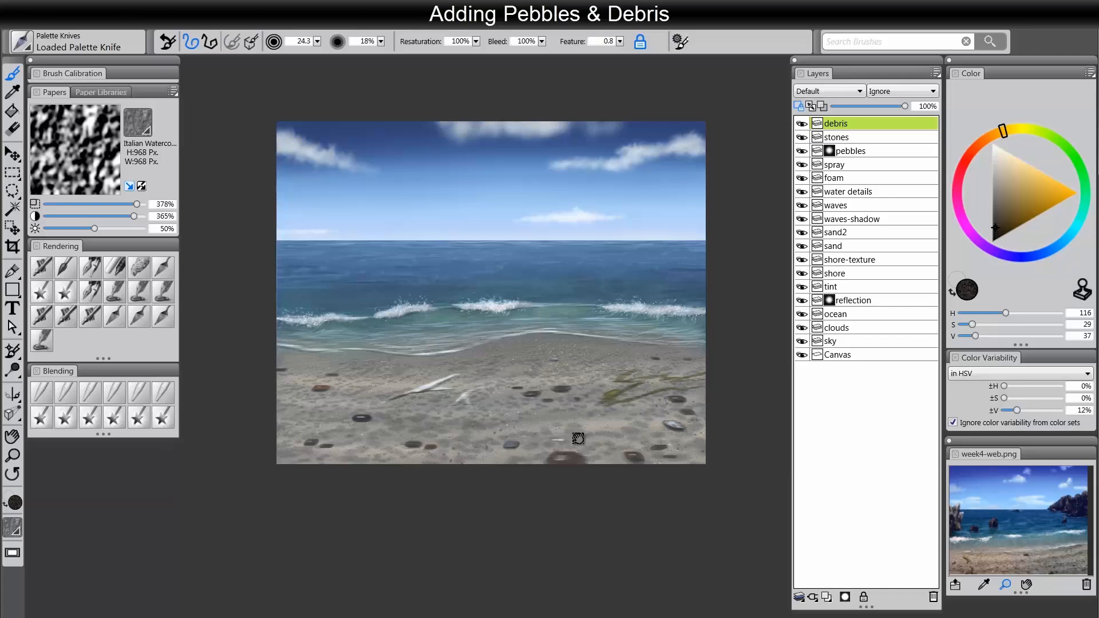
Dab small off-white shell fragments over the foreground sand with a smaller brush and darken around them
left_click_drag(604, 427, 623, 421)
left_click(997, 146)
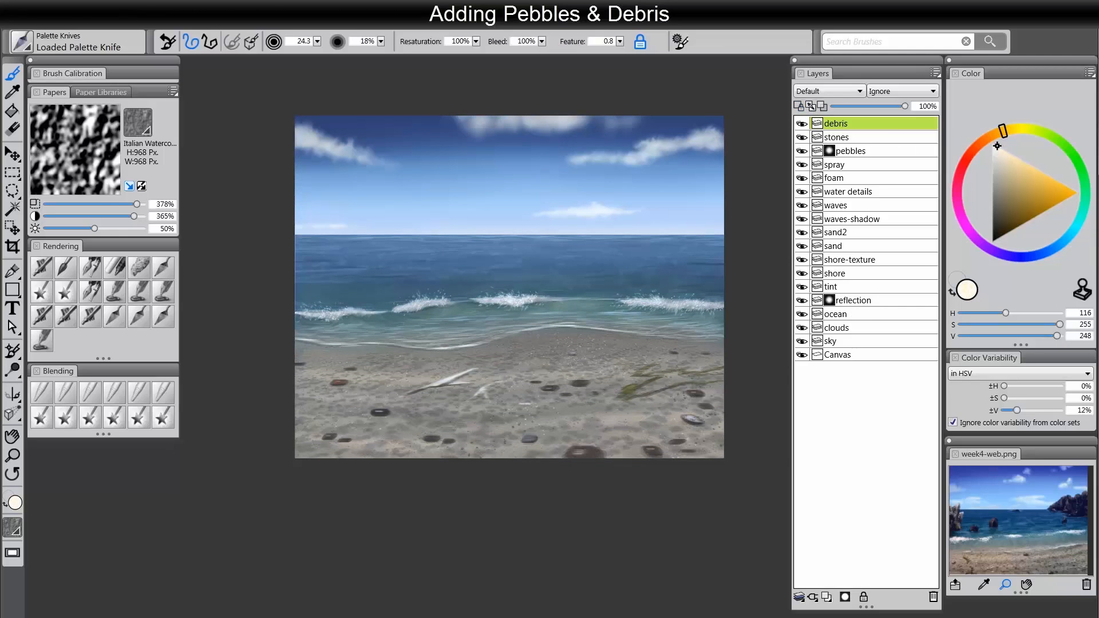
key("bracketleft")
left_click(998, 225)
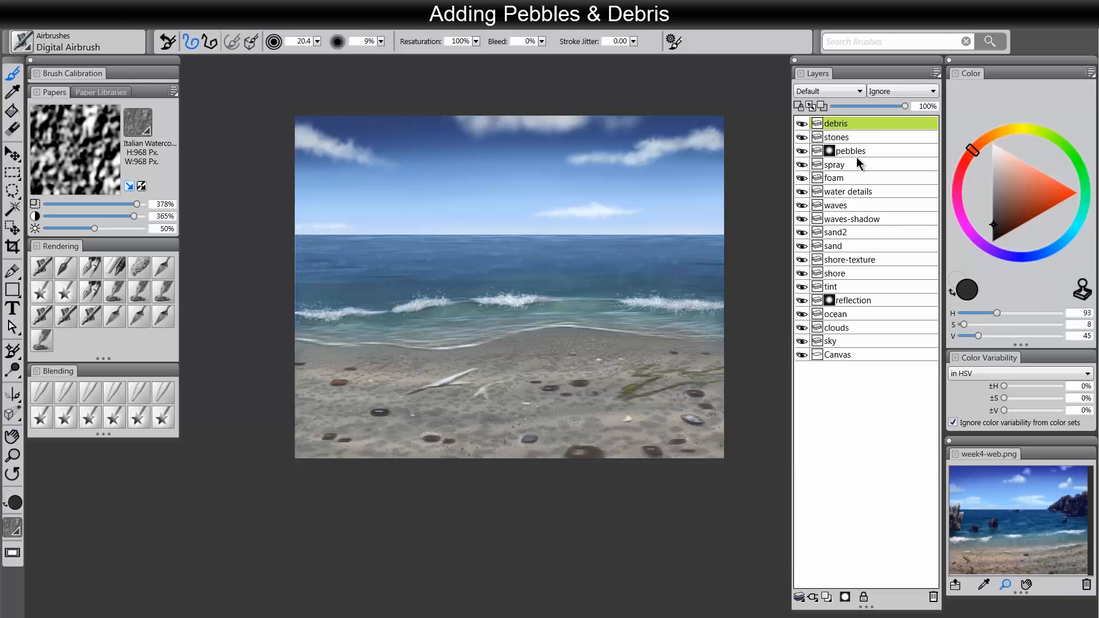
On the shore layer, brighten the dry sand with a pale cream derived from the sand colour, using the Digital Airbrush
left_click(844, 274)
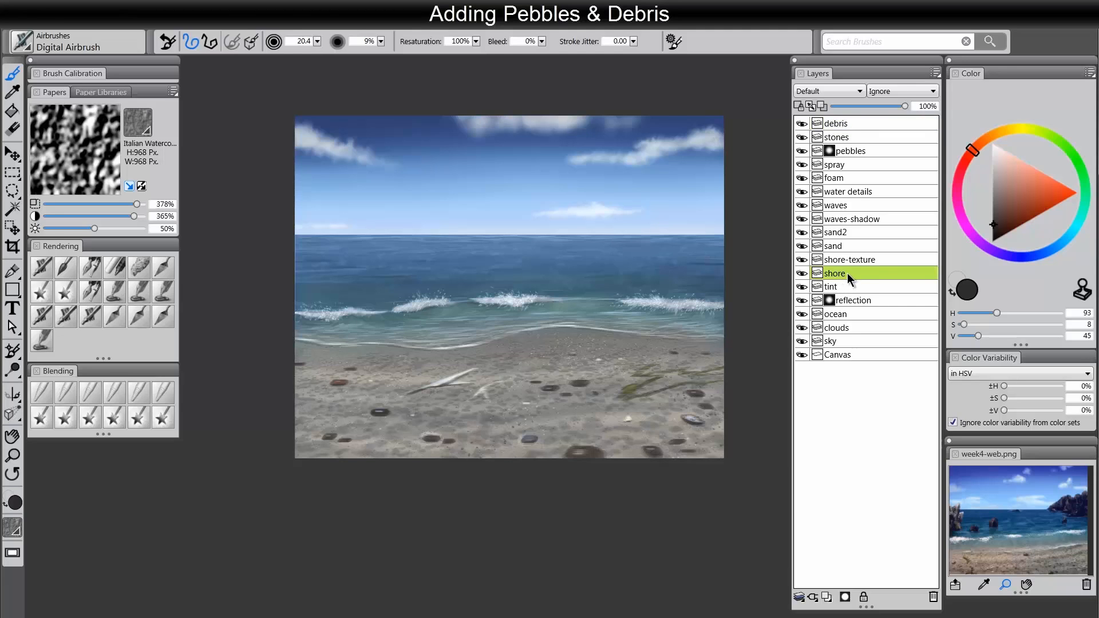
left_click(574, 413, "alt")
left_click(574, 413, "alt")
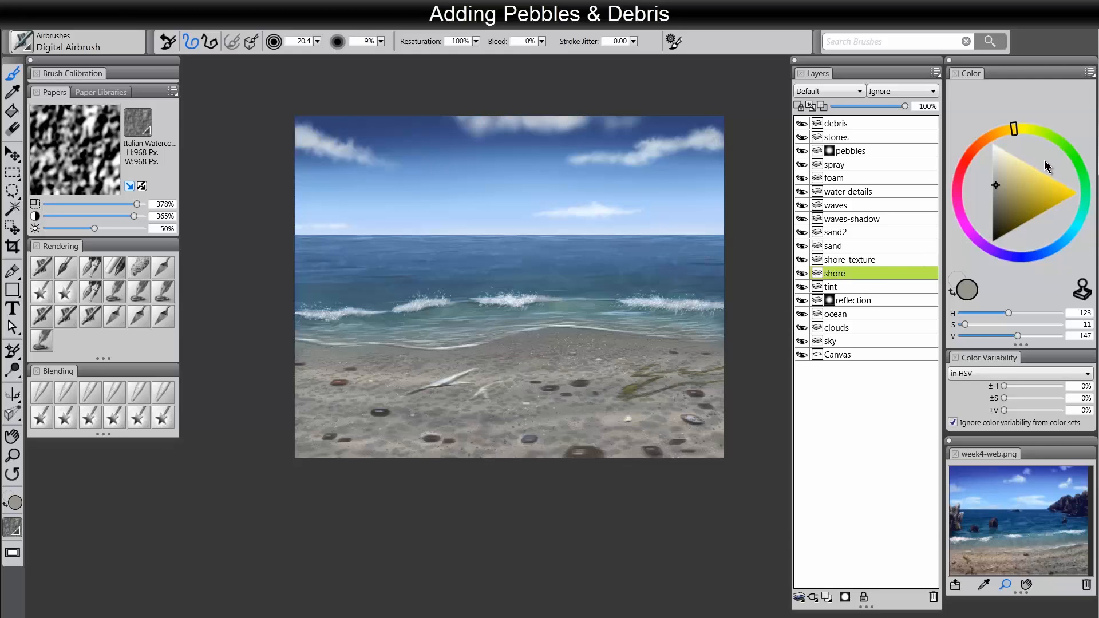
left_click(1003, 160)
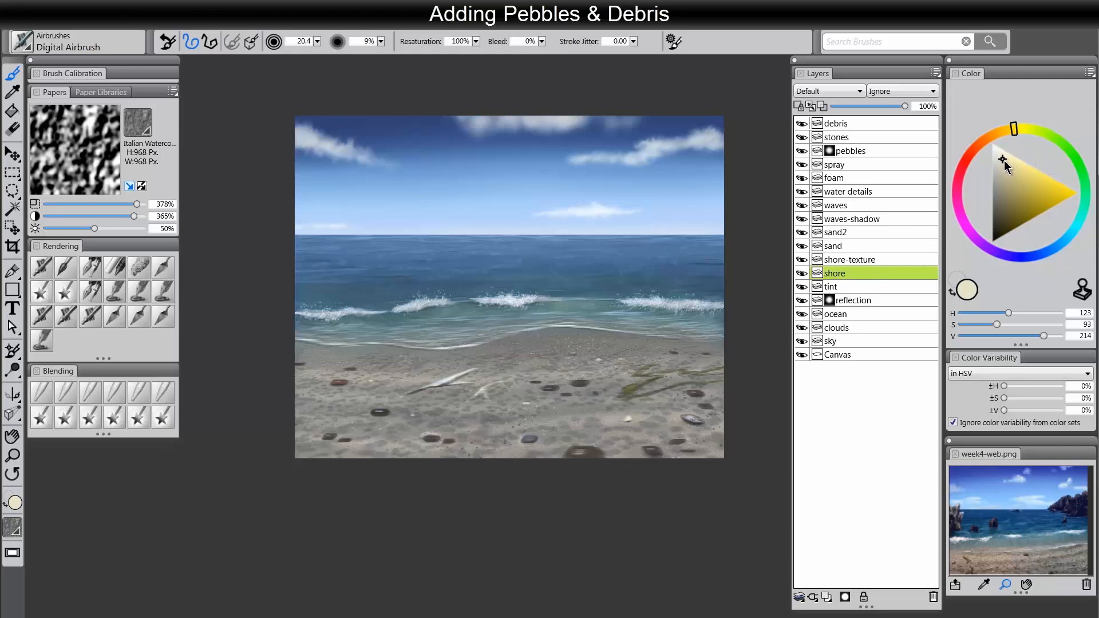
left_click(40, 273)
left_click_drag(542, 376, 542, 378)
key("bracketleft")
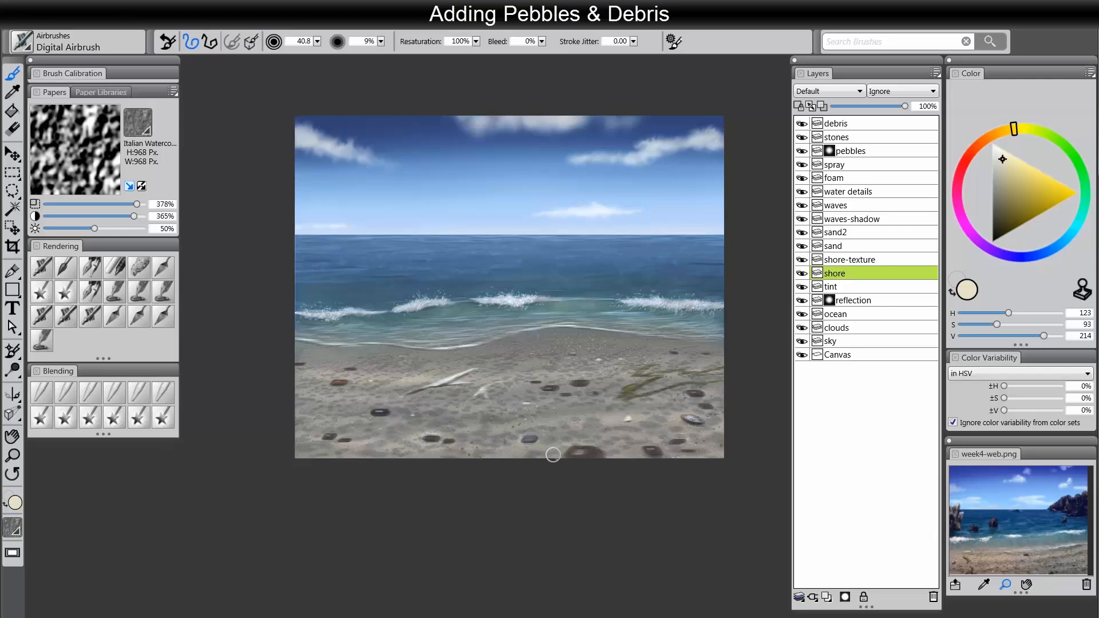
key("bracketright")
mouse_move(528, 378)
left_mouse_down("ctrl+alt")
mouse_move(609, 368)
mouse_move(485, 371)
mouse_move(583, 356)
mouse_move(309, 354)
mouse_move(627, 342)
mouse_move(548, 338)
mouse_move(597, 329)
mouse_move(727, 350)
left_mouse_up("ctrl+alt")
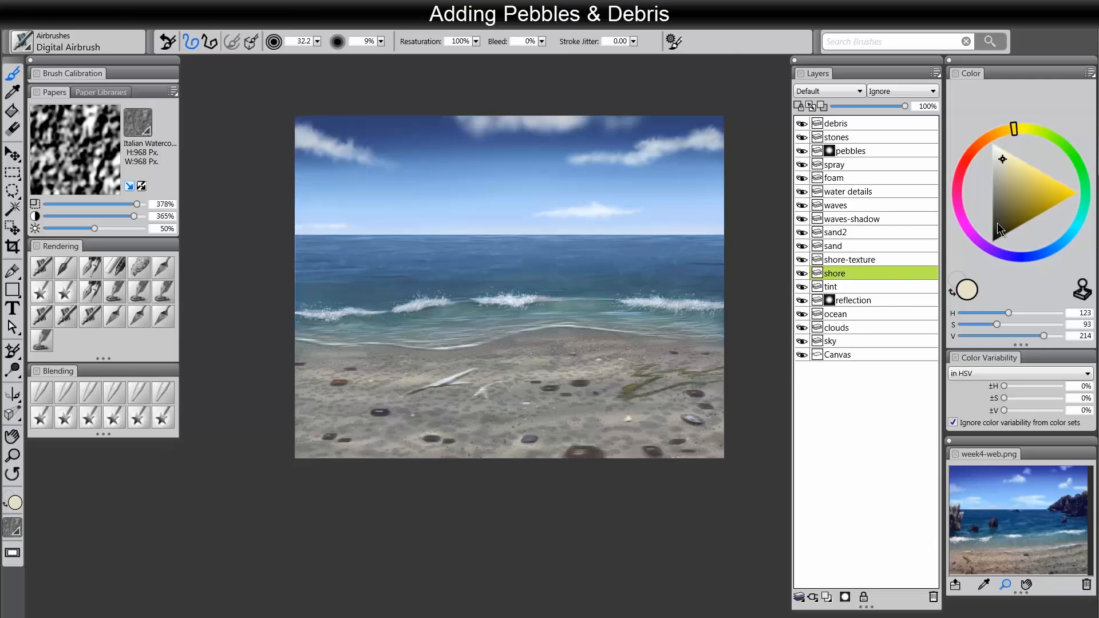
Sample the grey of the wet sand at the waterline and airbrush it softly over the shore
left_click(602, 325, "alt")
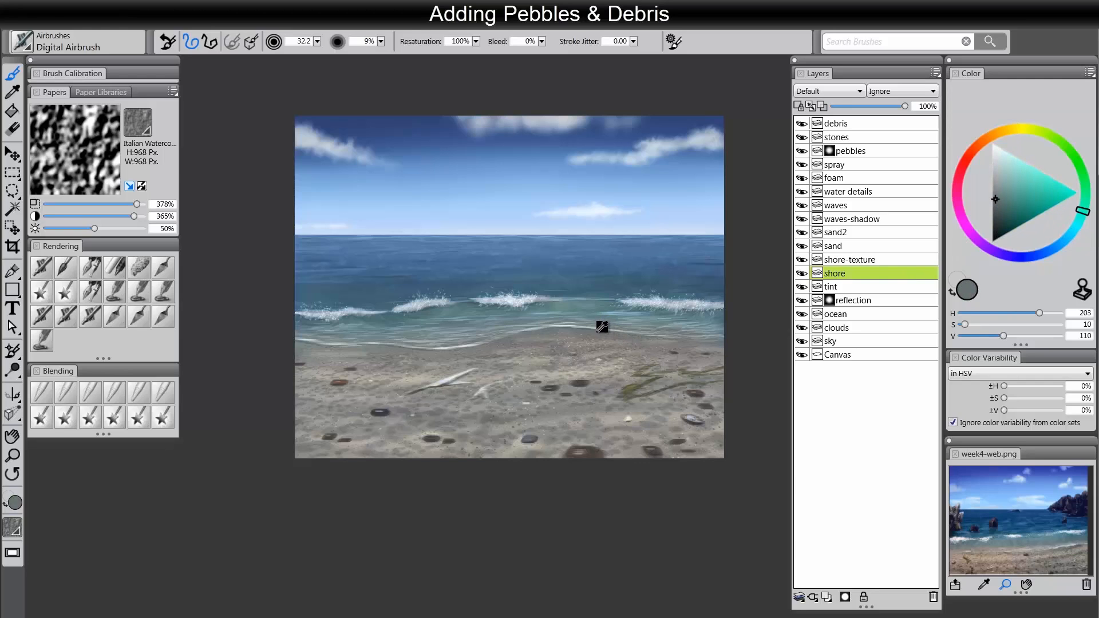
left_click(602, 327, "alt")
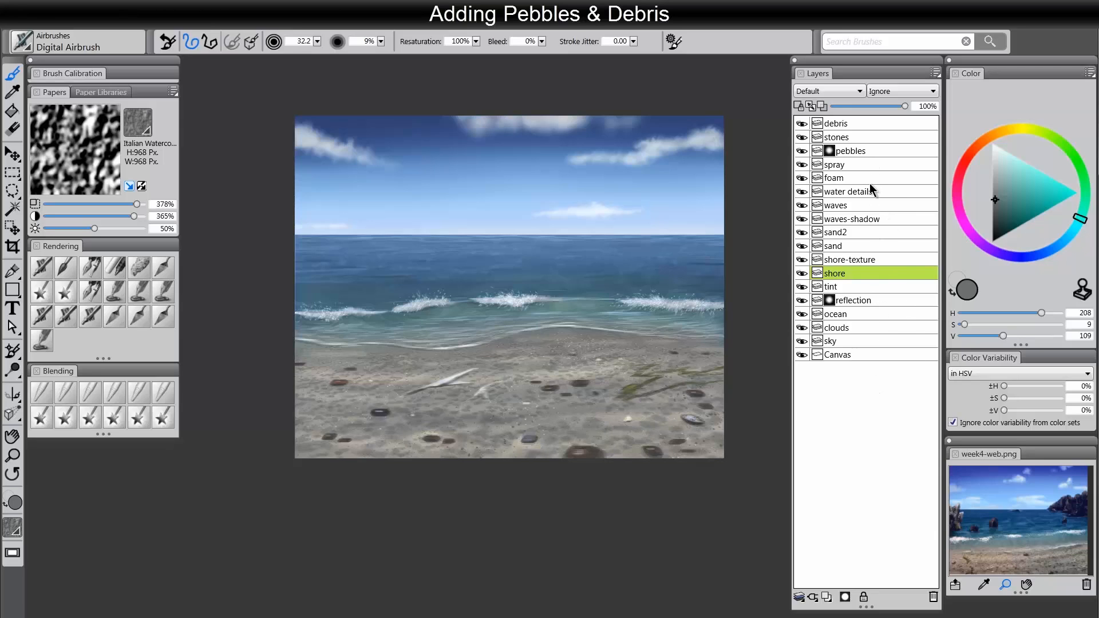
Add a new layer named "contour" above sand2 and set its composite method to Multiply
left_click(849, 233)
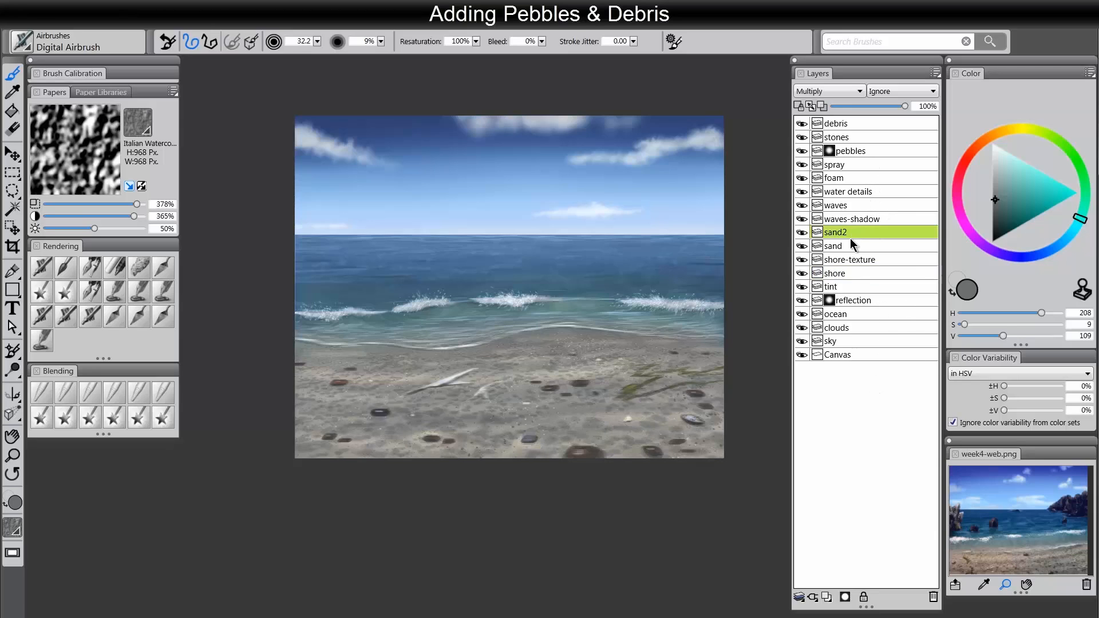
left_click(827, 597)
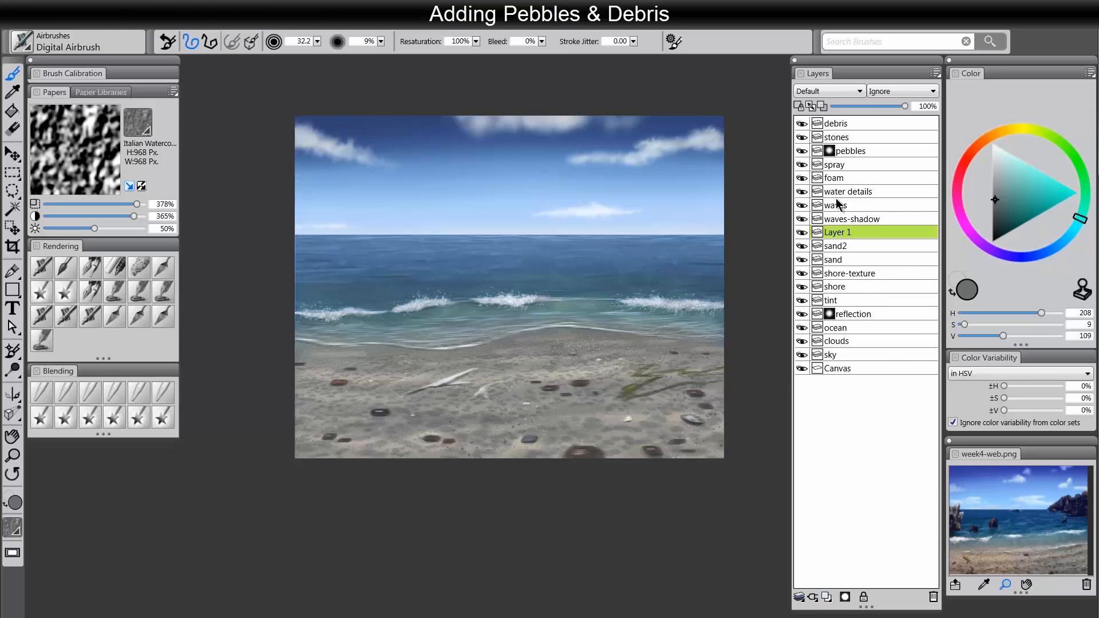
double_click(836, 234)
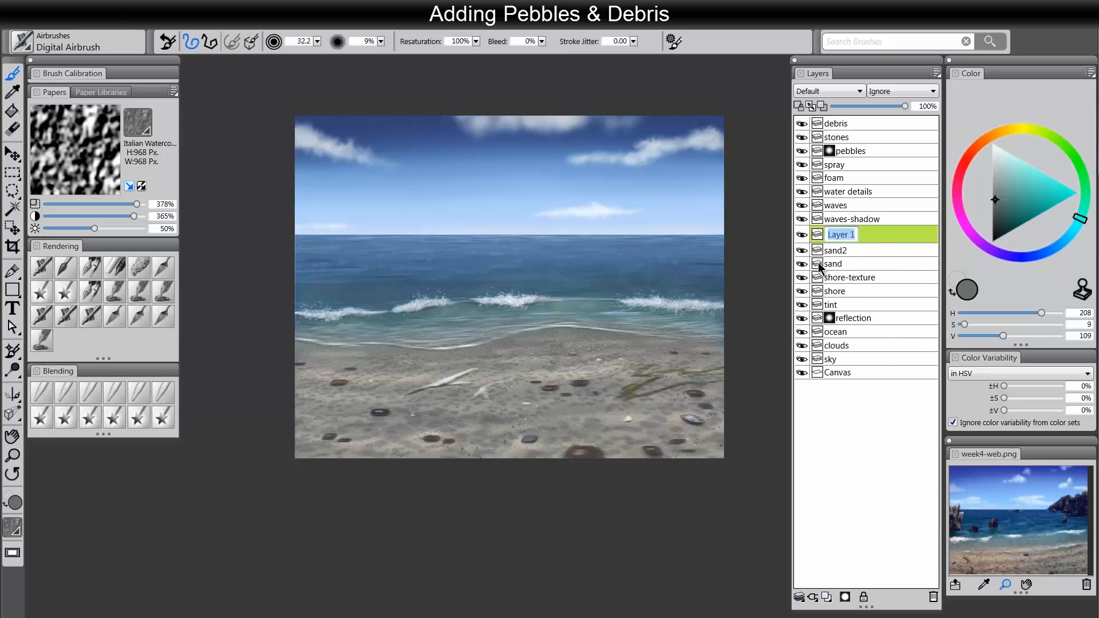
type("contour")
key("Return")
left_click(830, 95)
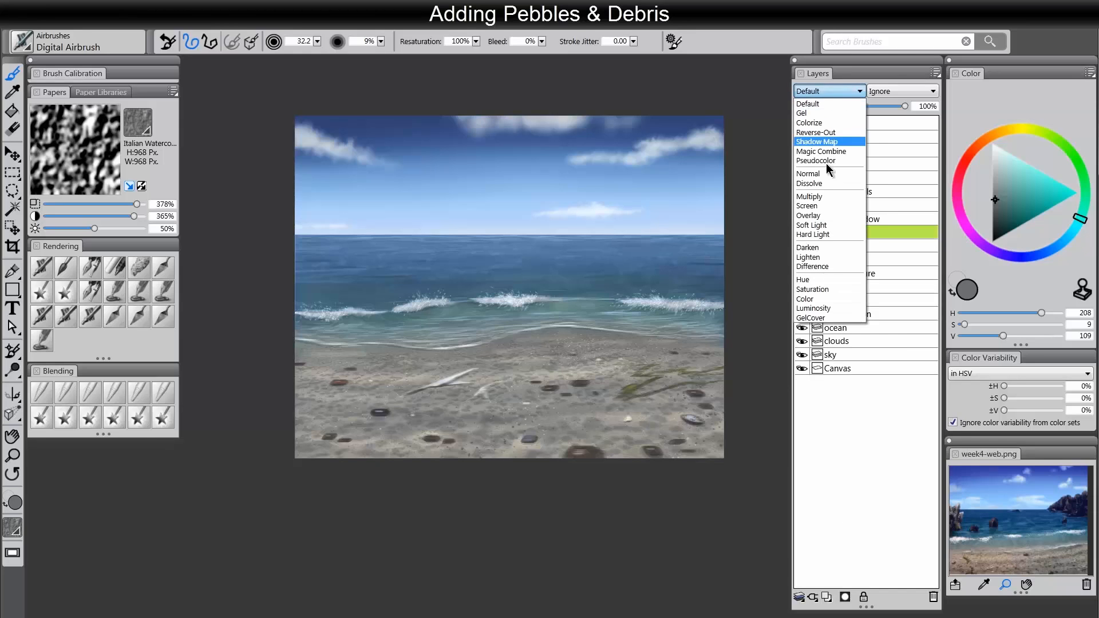
left_click(826, 198)
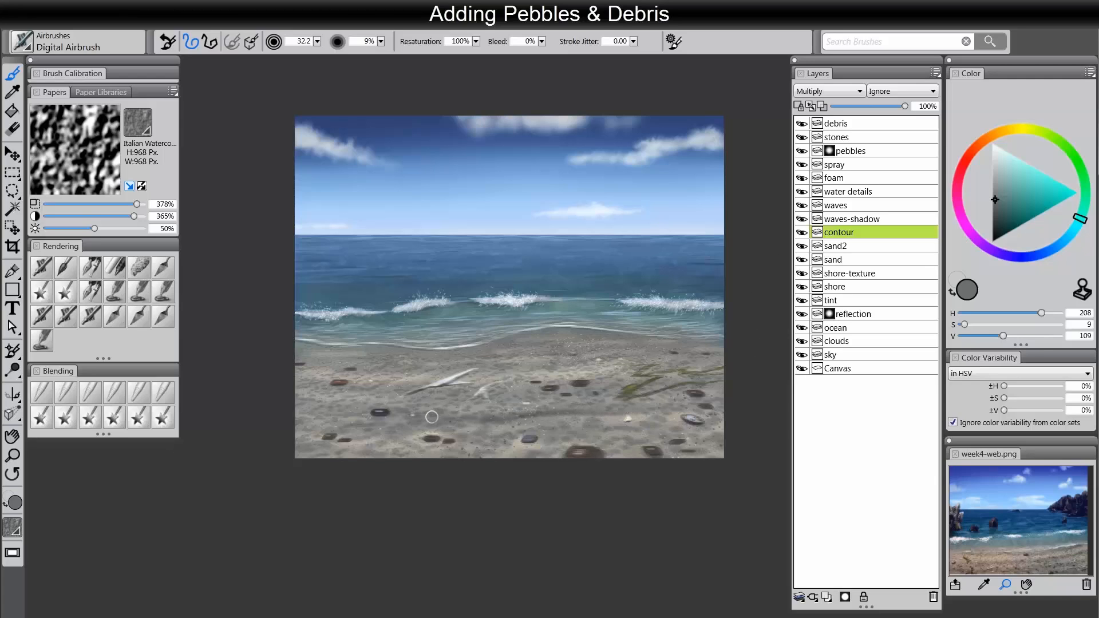
Airbrush soft grey shading on the sand beneath the driftwood and seaweed and along the waterline, then lower the contour layer's opacity to 63%
left_click_drag(482, 395, 488, 395)
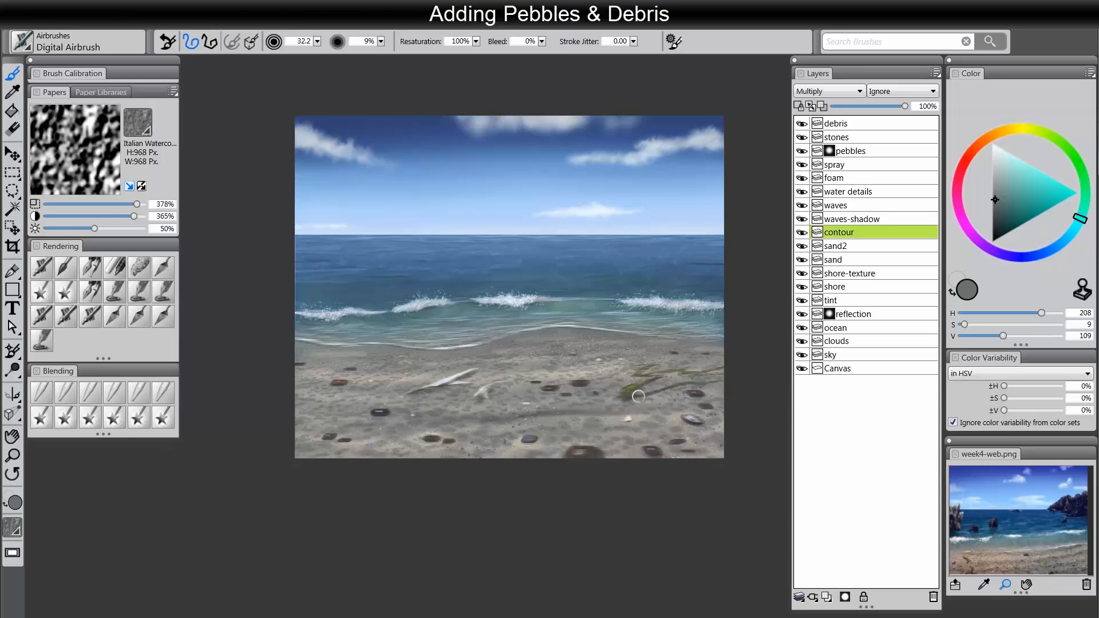
mouse_move(638, 396)
left_mouse_down()
mouse_move(680, 383)
mouse_move(666, 372)
left_mouse_up()
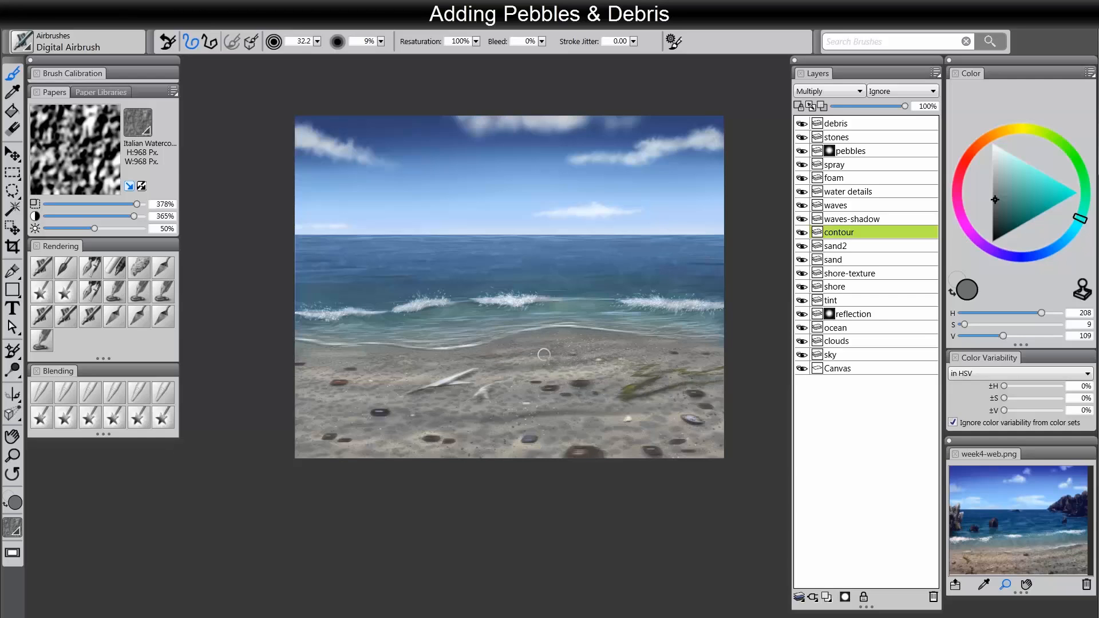
left_click_drag(558, 349, 637, 350)
key("bracketleft")
left_click_drag(515, 344, 598, 340)
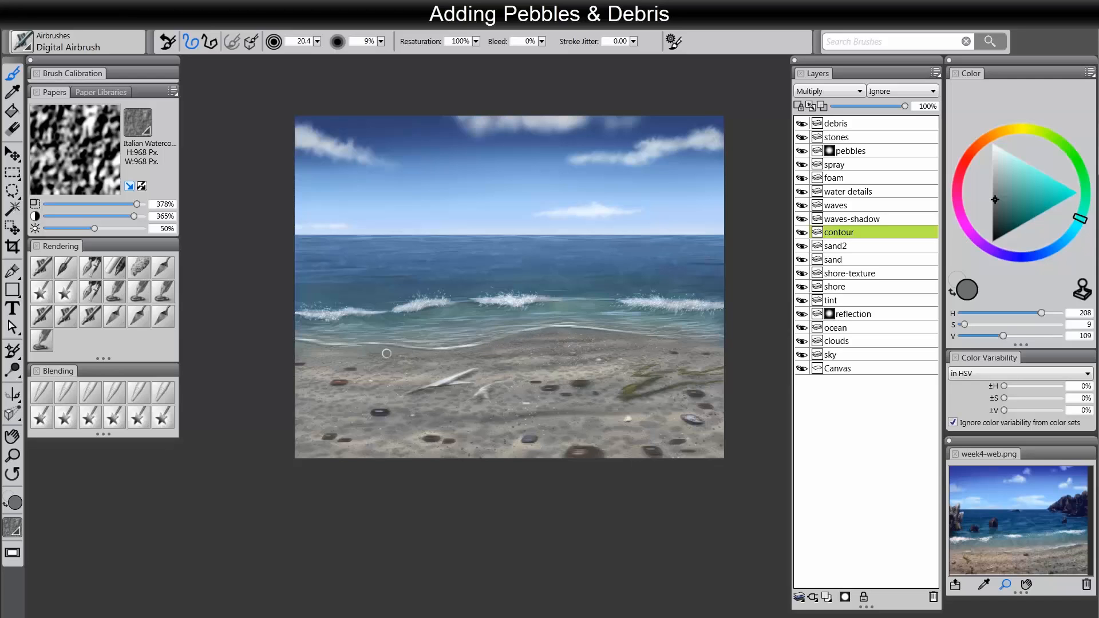
left_click_drag(628, 344, 694, 351)
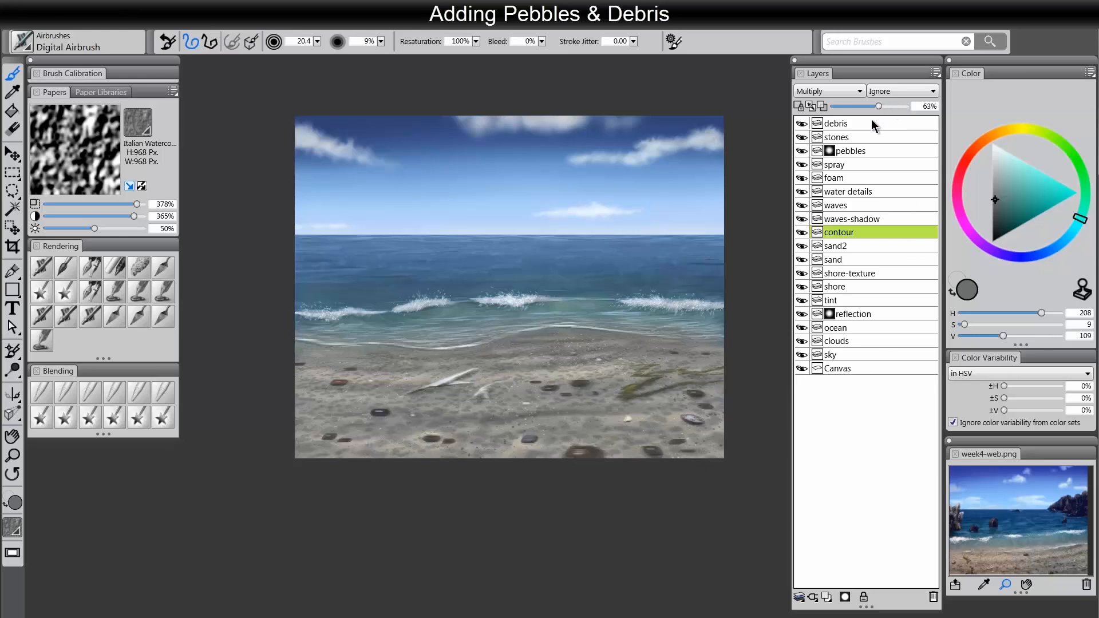
Add a new layer named "cliffs far" above the debris layer
left_click(12, 456)
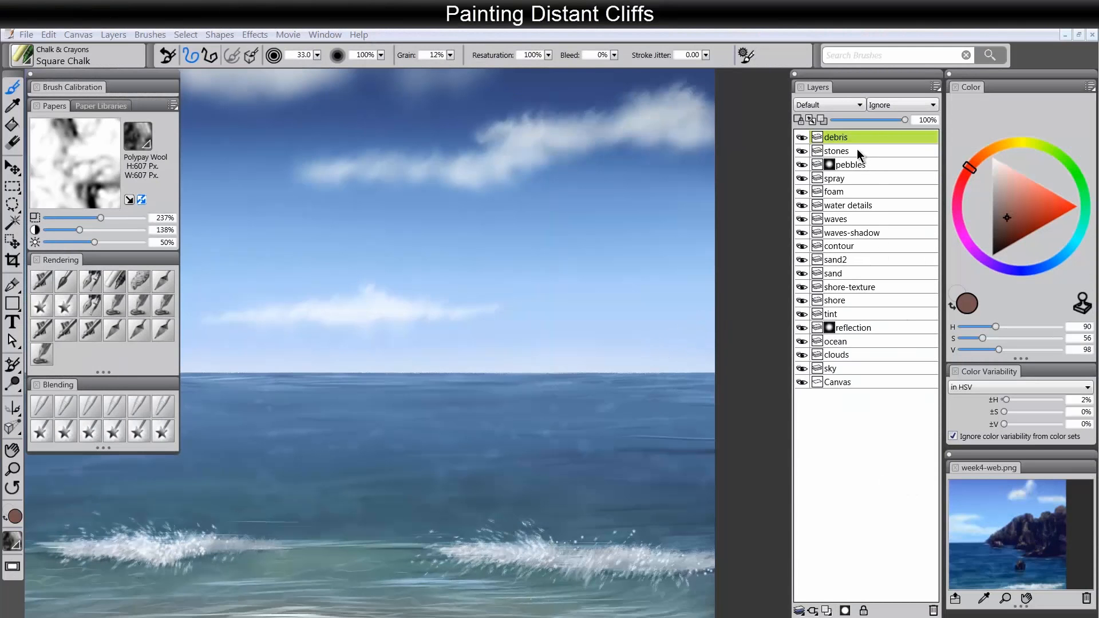
left_click(844, 610)
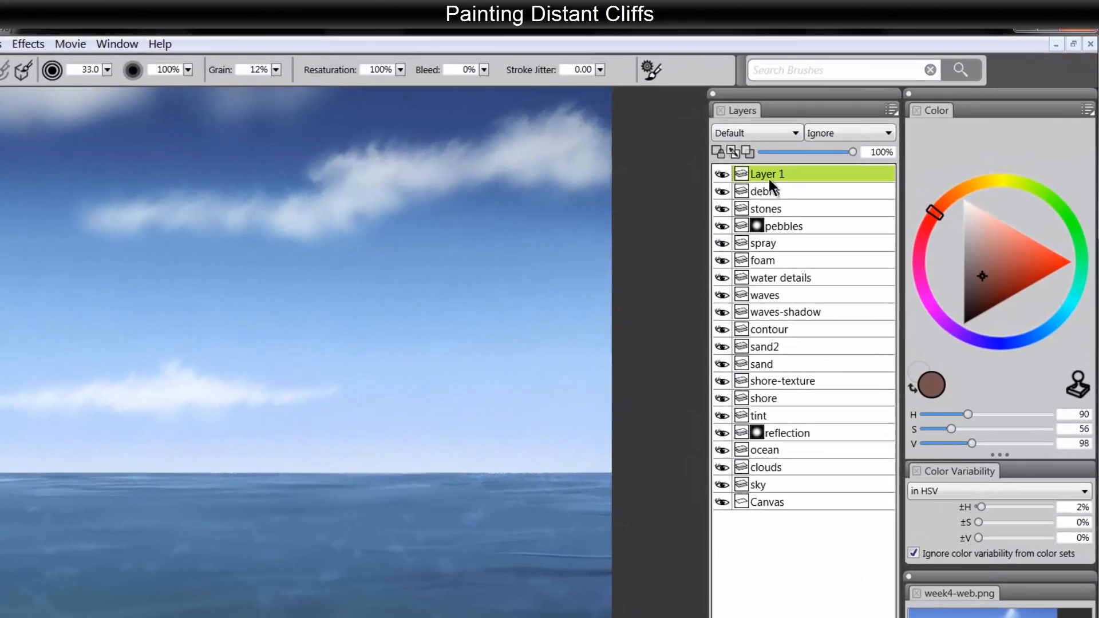
type("clif")
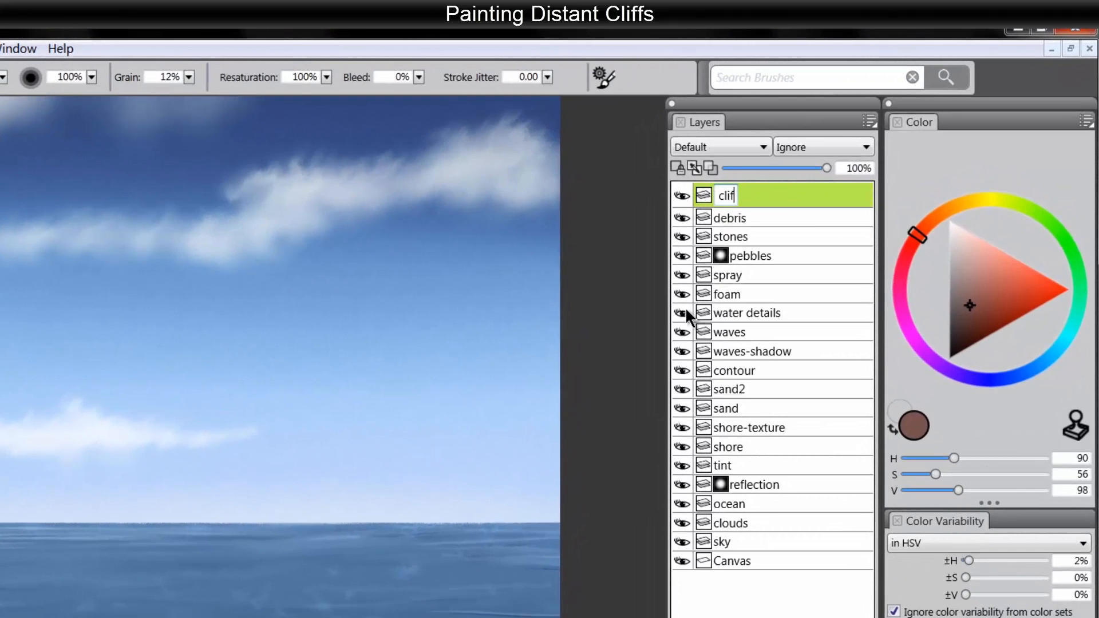
type("fs far")
key("Return")
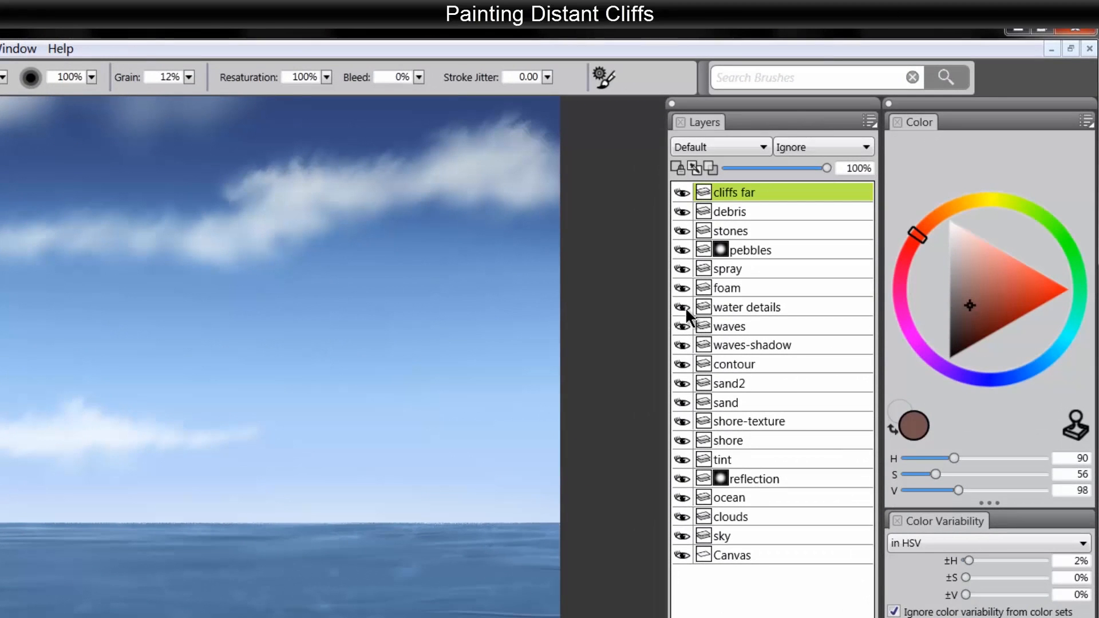
Choose a near-black blue (H 247, S 255, V 16), try the Mountain Knife with jagged strokes on the horizon and clear them
left_click(1013, 373)
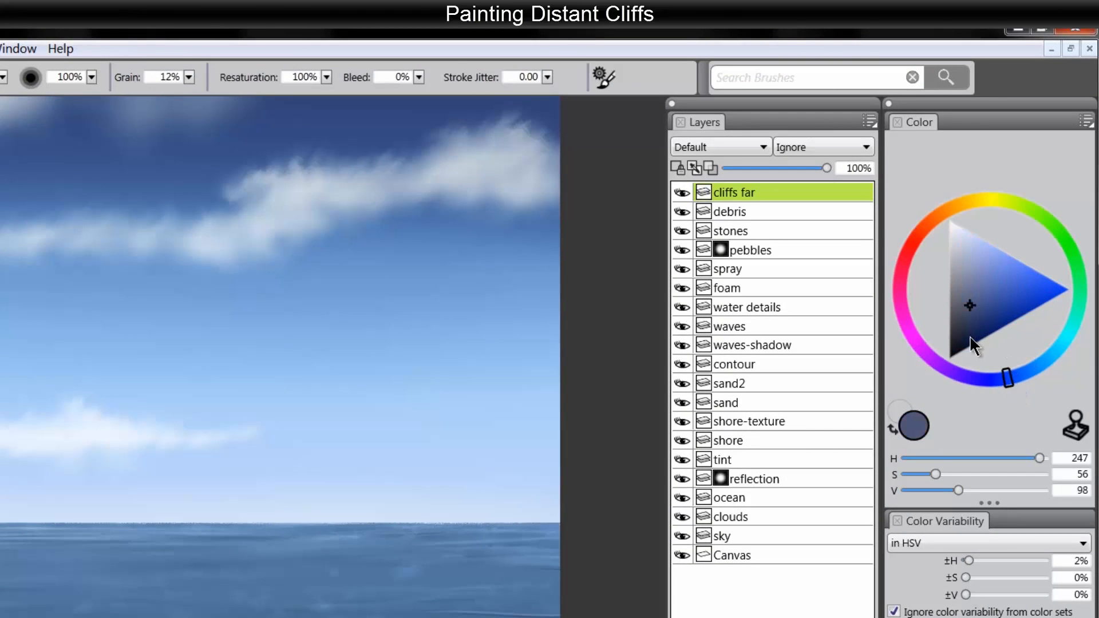
left_click_drag(973, 347, 967, 356)
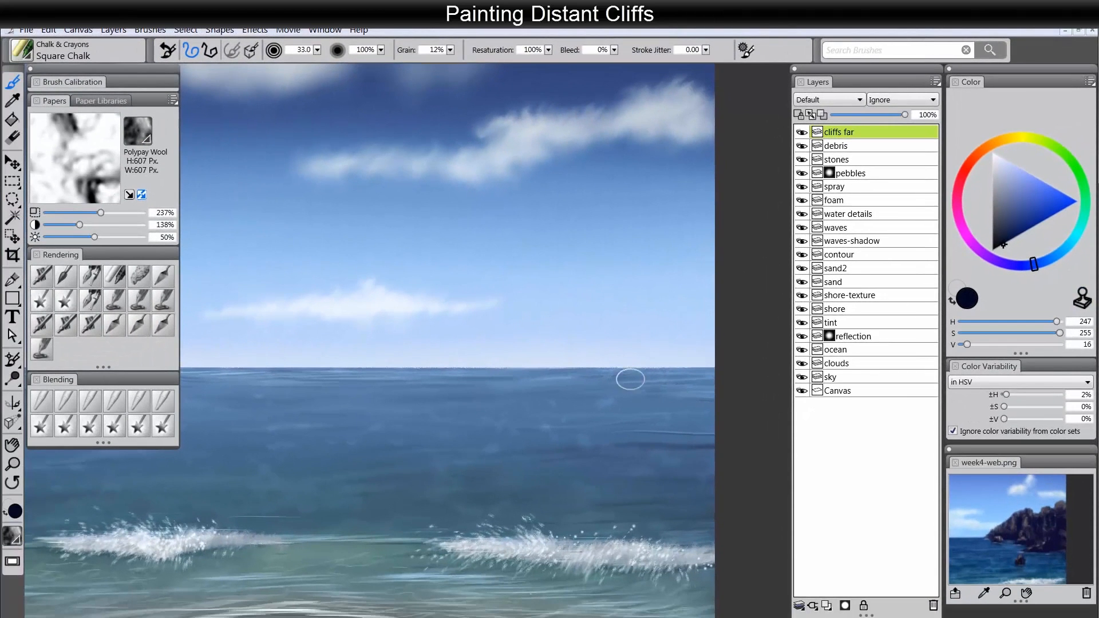
left_click(160, 325)
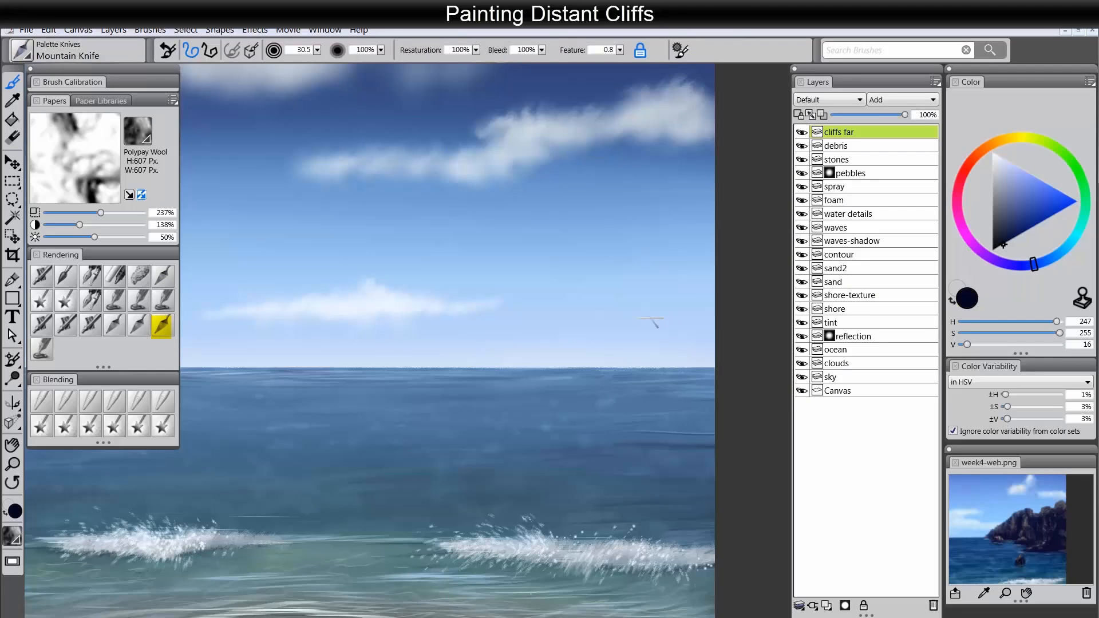
mouse_move(652, 320)
left_mouse_down()
mouse_move(645, 354)
mouse_move(668, 316)
mouse_move(680, 344)
mouse_move(668, 319)
mouse_move(681, 338)
mouse_move(681, 328)
mouse_move(715, 357)
left_mouse_up()
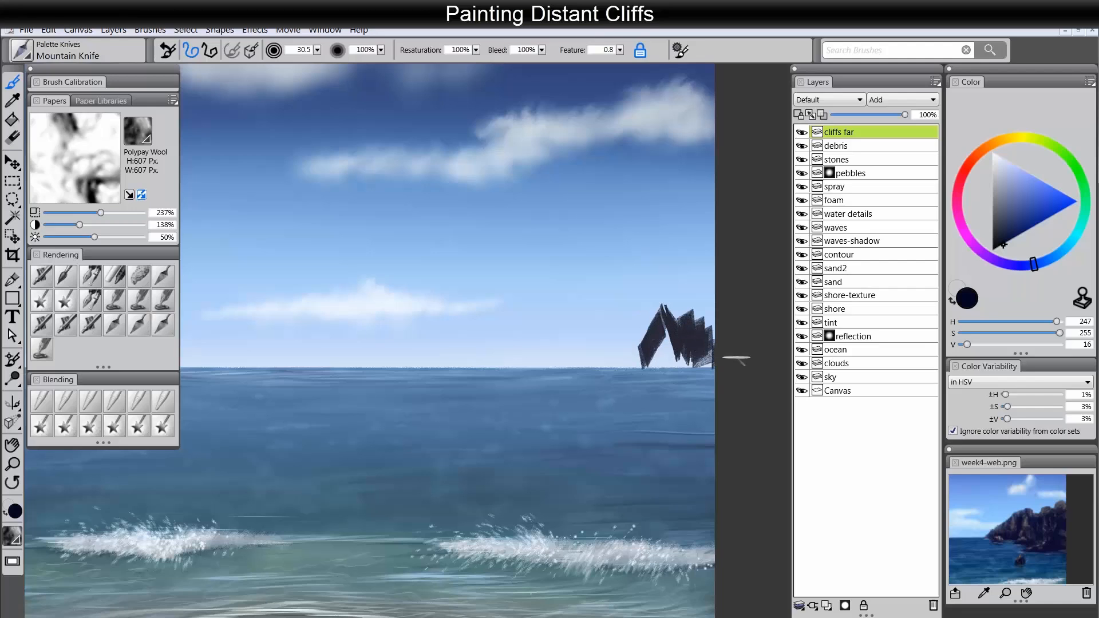
key("Delete")
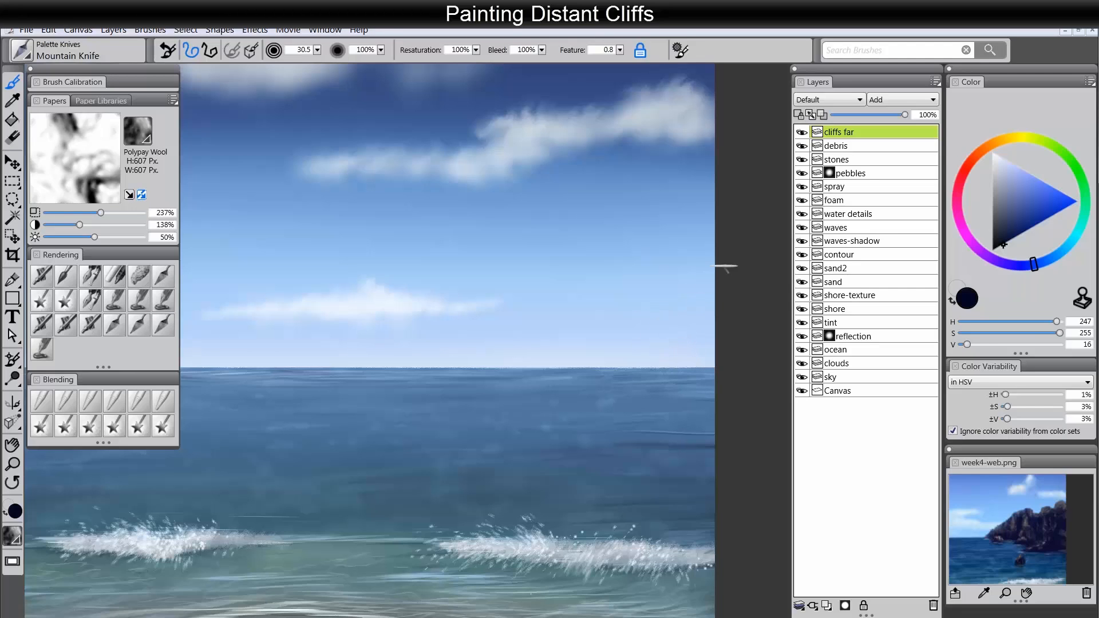
Block in a jagged near-black cliff silhouette with the Mountain Knife, descending from the painting's right edge to a small outcrop at the horizon
mouse_move(724, 265)
left_mouse_down()
mouse_move(672, 285)
mouse_move(653, 318)
mouse_move(622, 322)
mouse_move(596, 371)
mouse_move(616, 365)
mouse_move(604, 368)
mouse_move(631, 319)
mouse_move(647, 327)
mouse_move(678, 277)
mouse_move(691, 285)
mouse_move(679, 275)
mouse_move(675, 284)
mouse_move(691, 282)
mouse_move(714, 264)
mouse_move(700, 272)
mouse_move(714, 274)
mouse_move(697, 302)
mouse_move(668, 306)
mouse_move(707, 296)
mouse_move(697, 312)
mouse_move(711, 319)
mouse_move(648, 348)
mouse_move(666, 320)
mouse_move(627, 339)
mouse_move(596, 379)
left_mouse_up()
key("bracketleft")
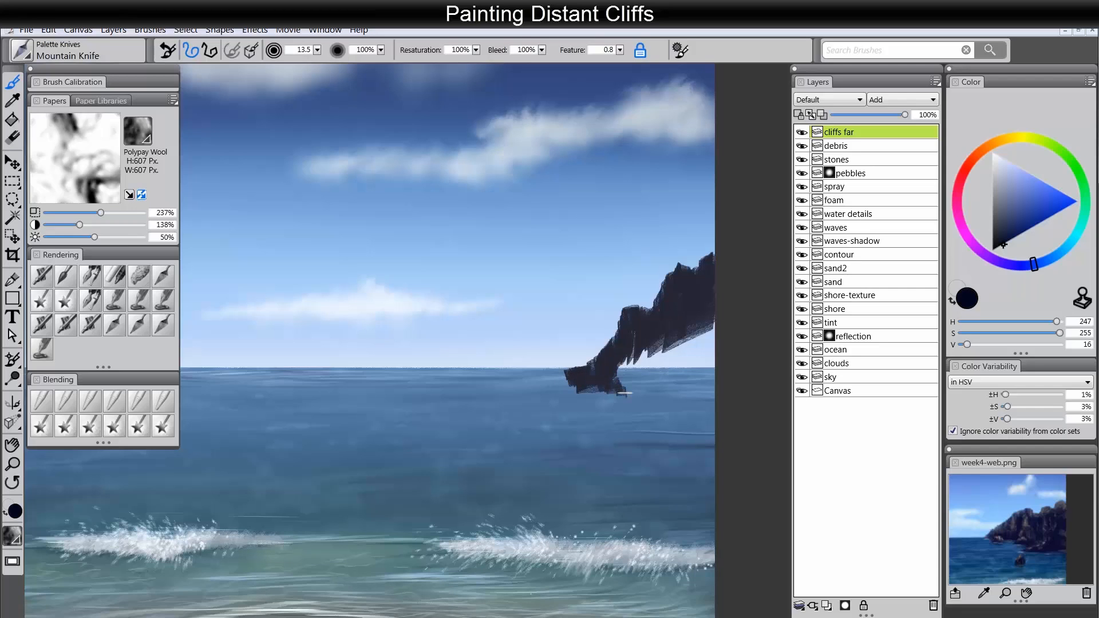
left_click_drag(616, 410, 697, 407)
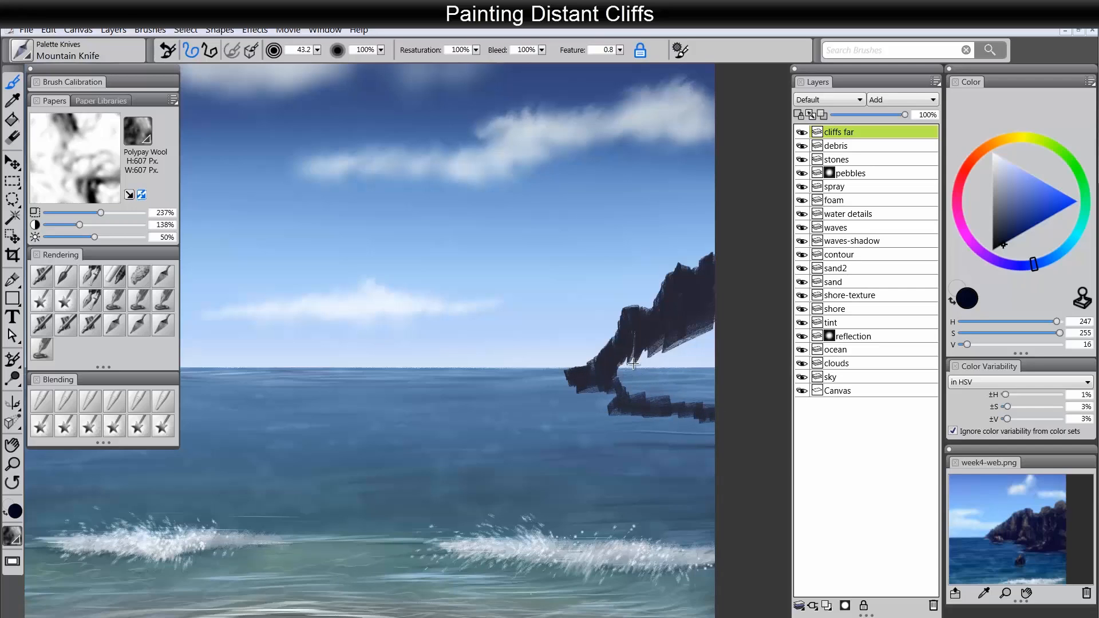
mouse_move(632, 363)
left_mouse_down()
mouse_move(641, 387)
mouse_move(704, 356)
mouse_move(633, 371)
mouse_move(655, 347)
mouse_move(680, 349)
mouse_move(665, 377)
mouse_move(706, 376)
mouse_move(693, 395)
mouse_move(715, 396)
left_mouse_up()
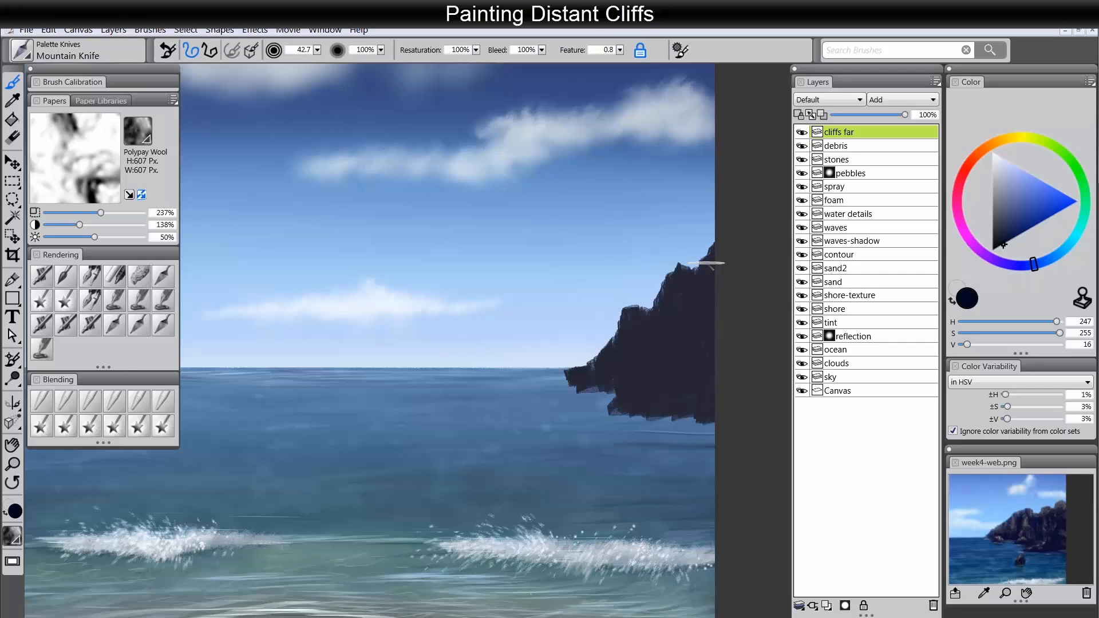
mouse_move(592, 369)
left_mouse_down()
mouse_move(594, 352)
mouse_move(586, 371)
mouse_move(599, 368)
left_mouse_up()
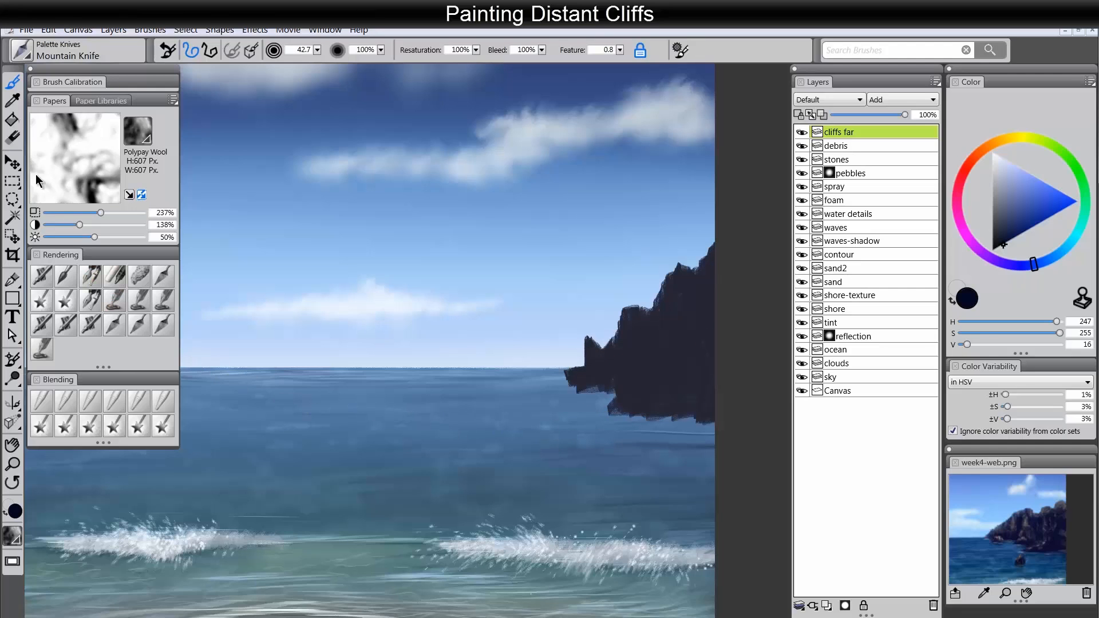
Erase the ragged lower edge of the cliff silhouette to give it a flat, clean waterline
left_click(13, 137)
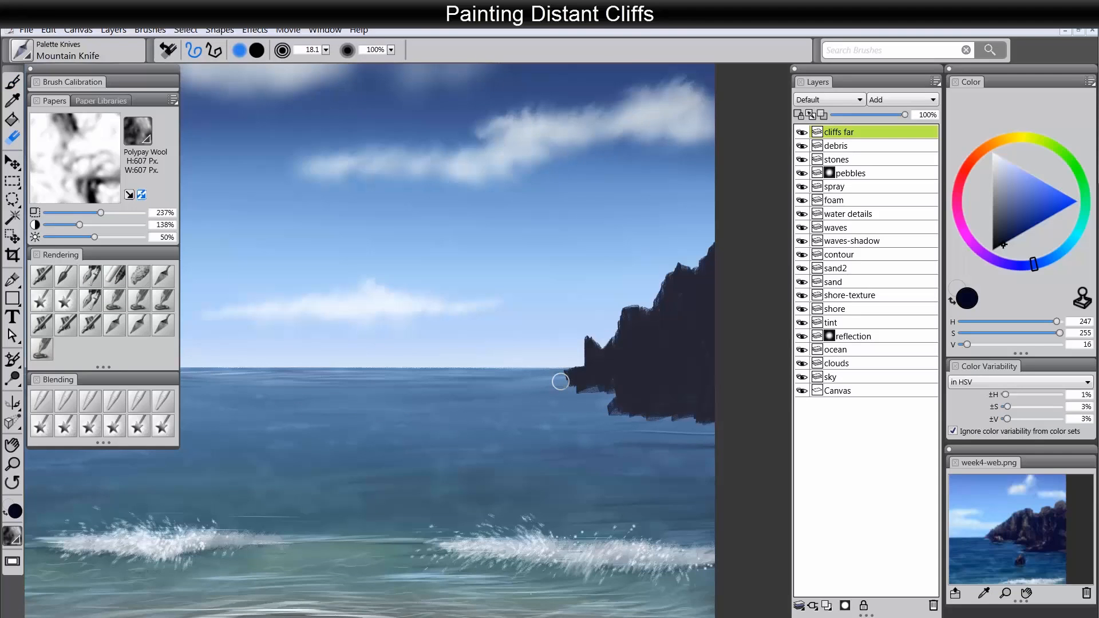
left_click_drag(560, 382, 558, 380)
mouse_move(604, 395)
left_mouse_down()
mouse_move(622, 422)
mouse_move(722, 421)
left_mouse_up()
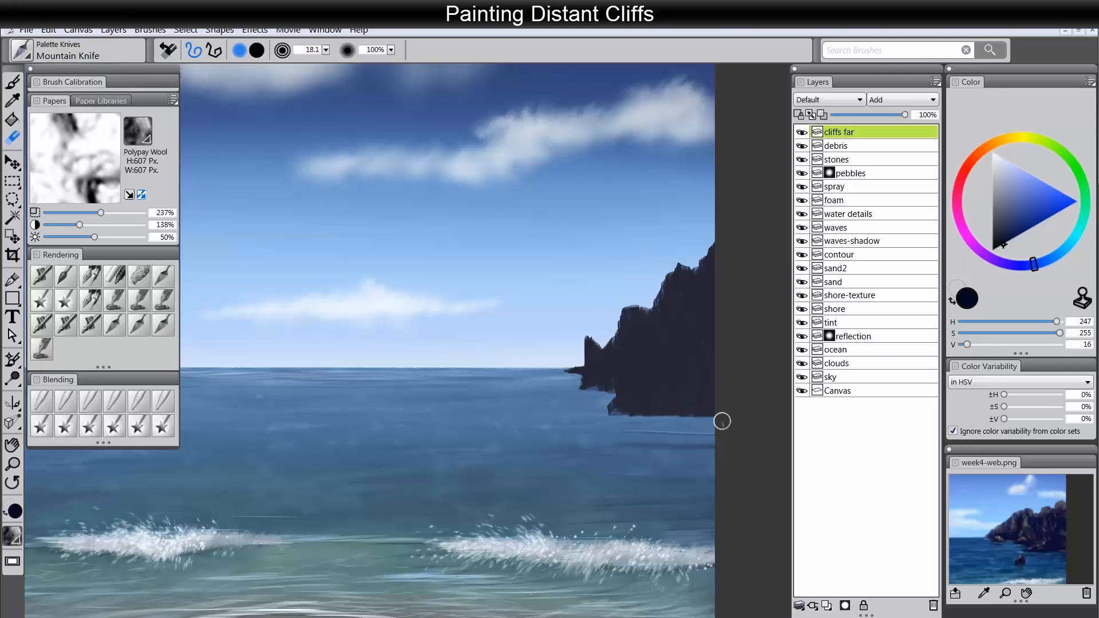
left_click_drag(604, 426, 593, 433)
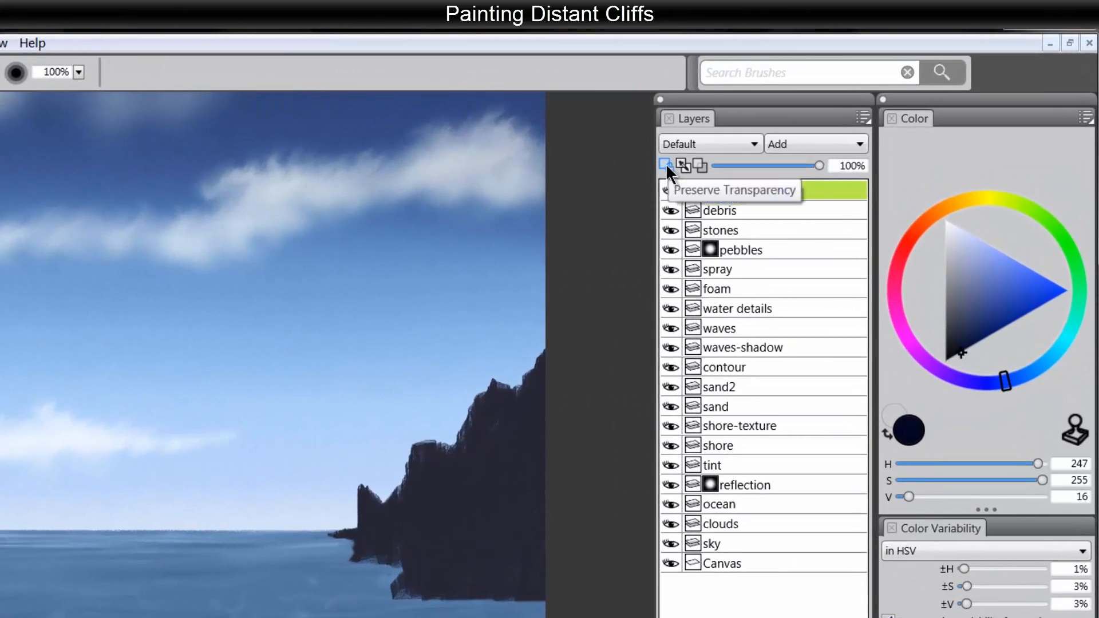
Preserve the cliffs far layer's transparency and paint dark brown rock facets (H 92, S 78, V 52) over the silhouette with the Mountain Knife
left_click(667, 166)
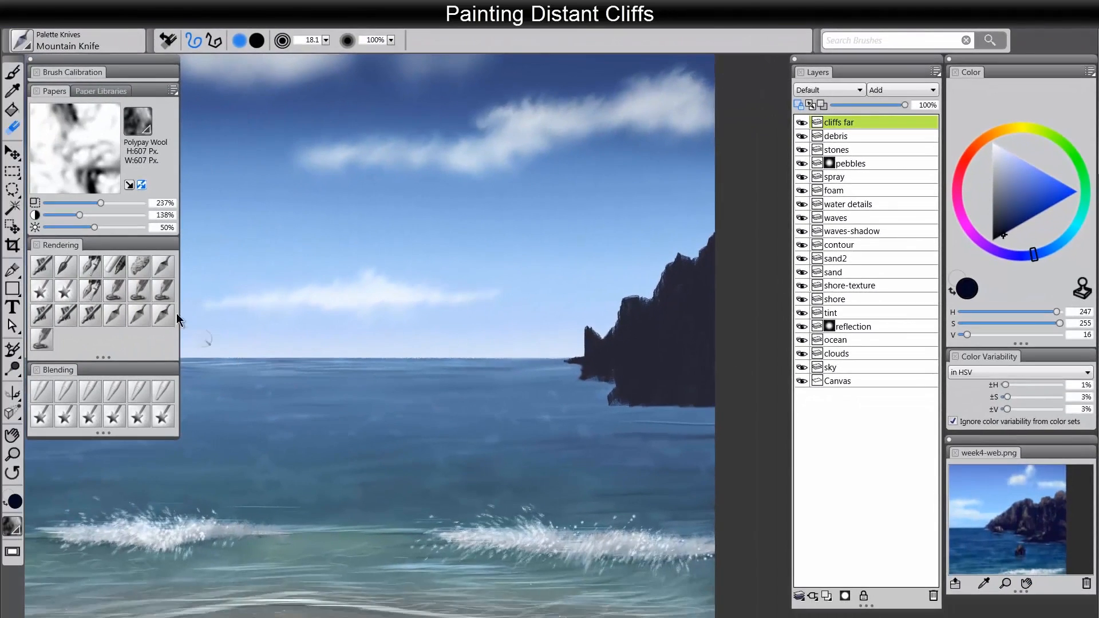
left_click(163, 324)
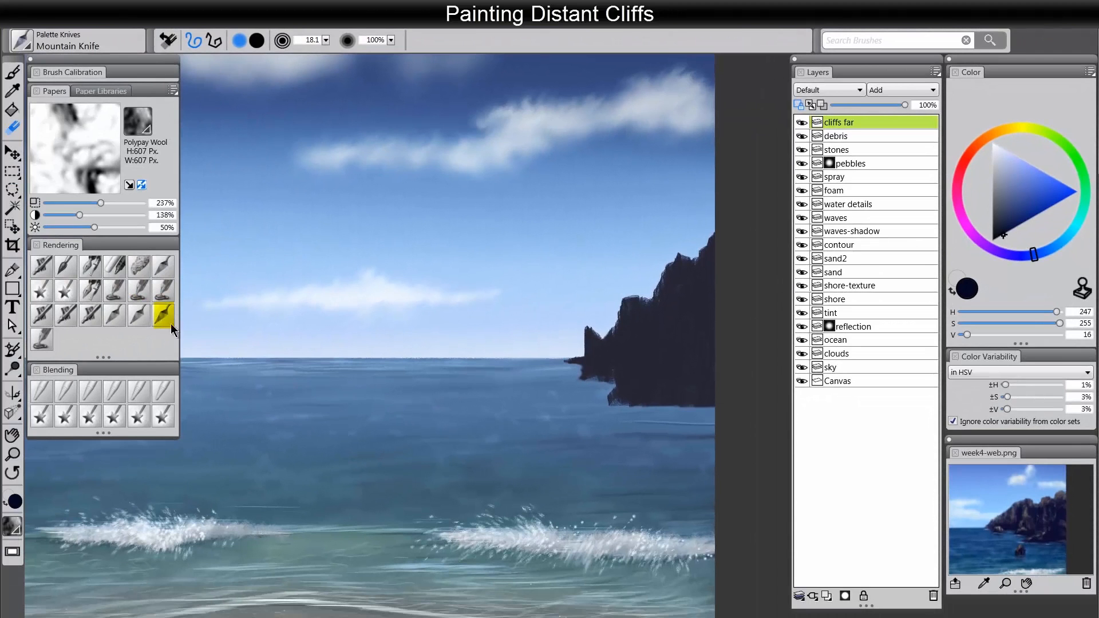
left_click(980, 143)
left_click_drag(977, 146, 973, 152)
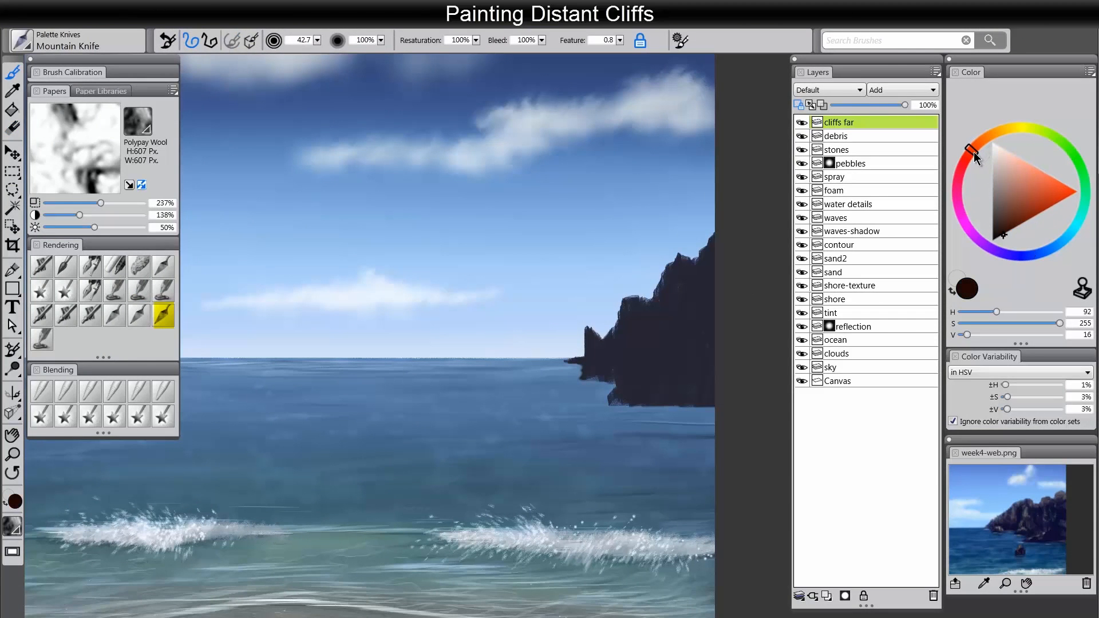
left_click(1005, 224)
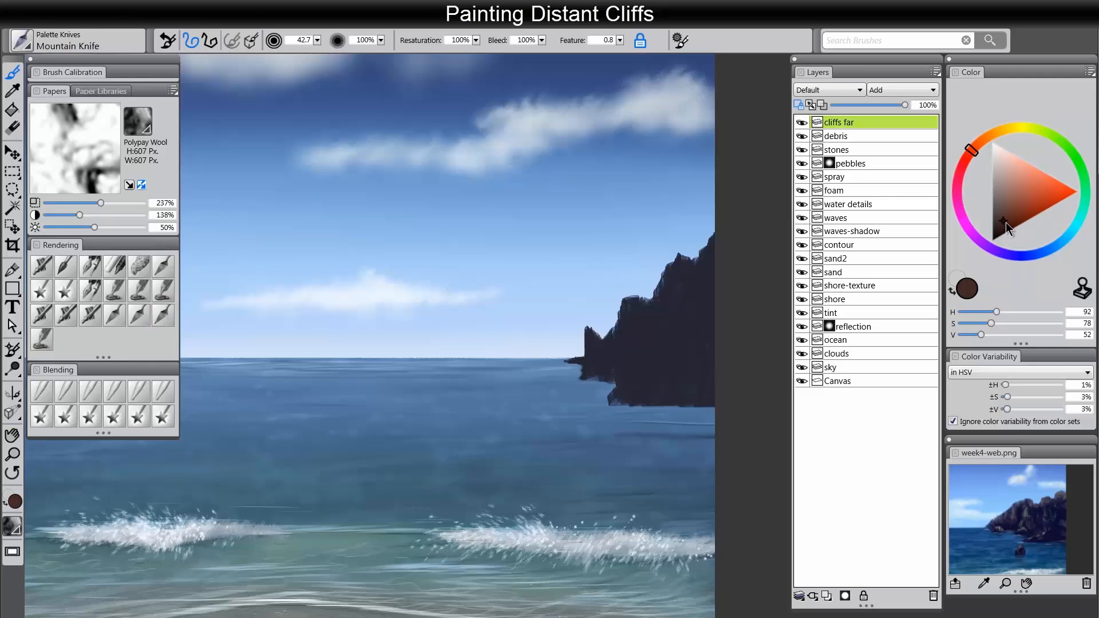
mouse_move(676, 279)
left_mouse_down()
mouse_move(618, 337)
mouse_move(631, 312)
mouse_move(604, 324)
left_mouse_up()
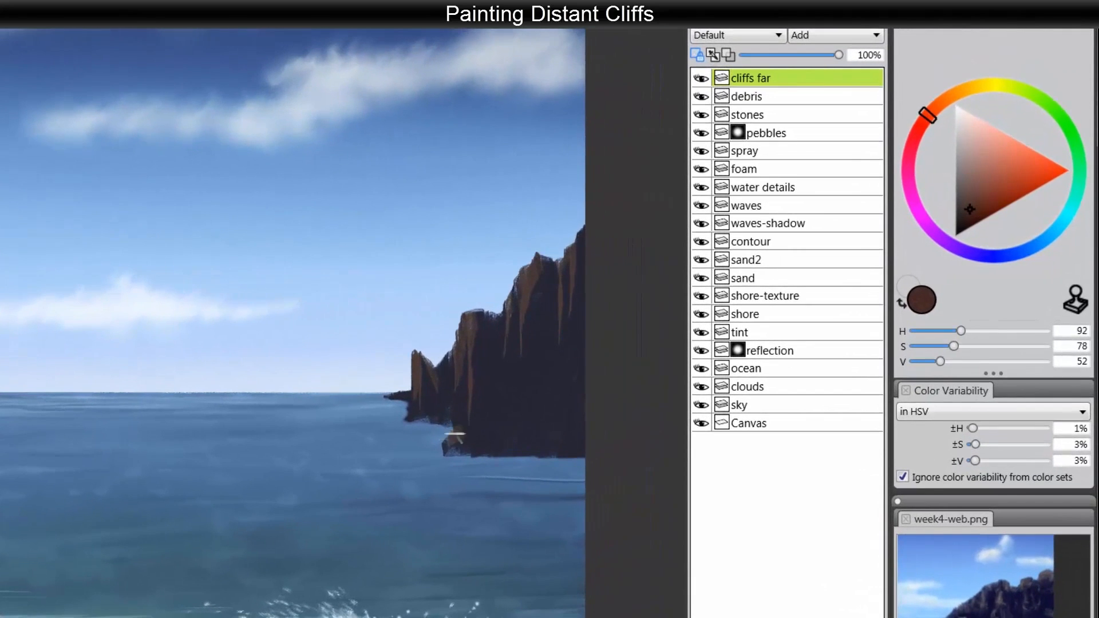
mouse_move(456, 435)
left_mouse_down()
mouse_move(530, 426)
mouse_move(497, 428)
mouse_move(507, 442)
mouse_move(552, 410)
mouse_move(460, 442)
mouse_move(532, 440)
mouse_move(568, 404)
mouse_move(543, 400)
mouse_move(582, 382)
mouse_move(570, 411)
left_mouse_up()
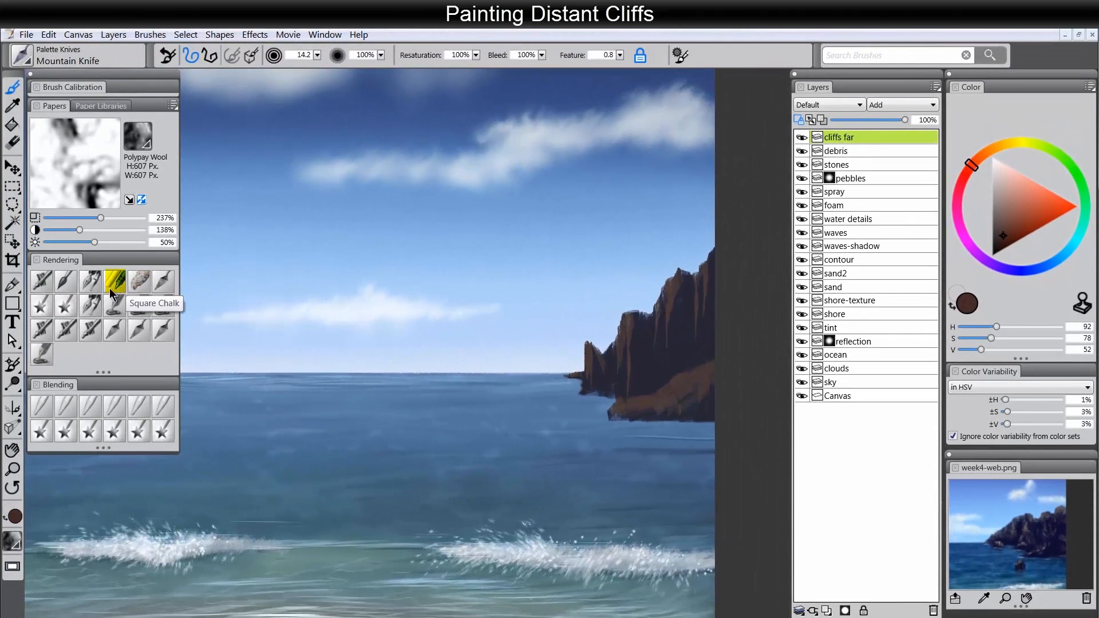
Switch to the Square Chalk with the Polypay Wool paper and raise the paper contrast to 226%
left_click(113, 280)
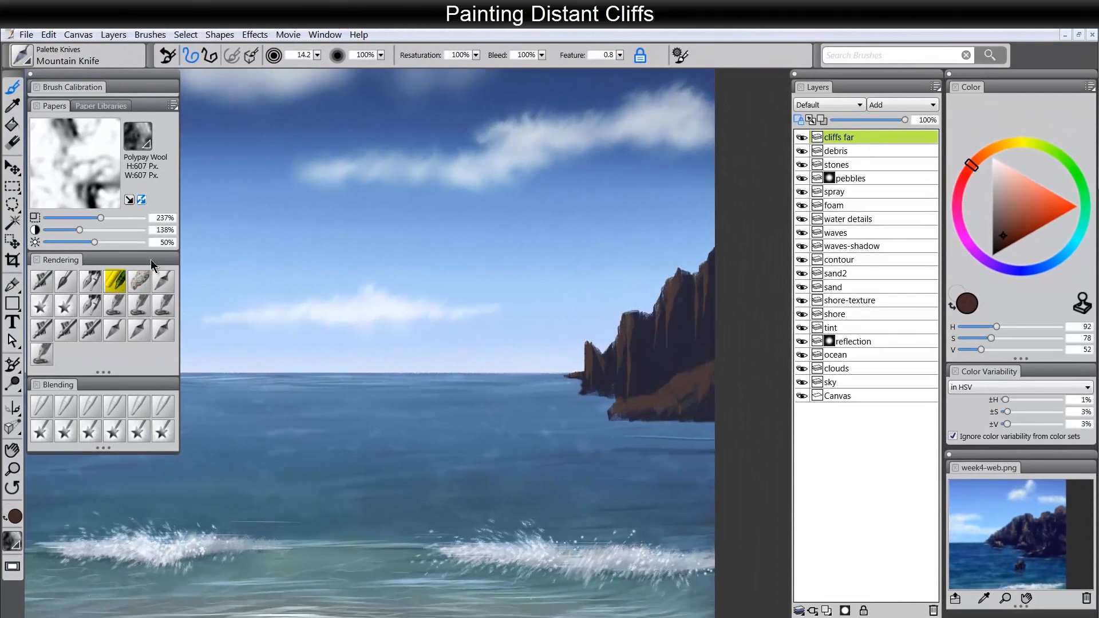
left_click(141, 147)
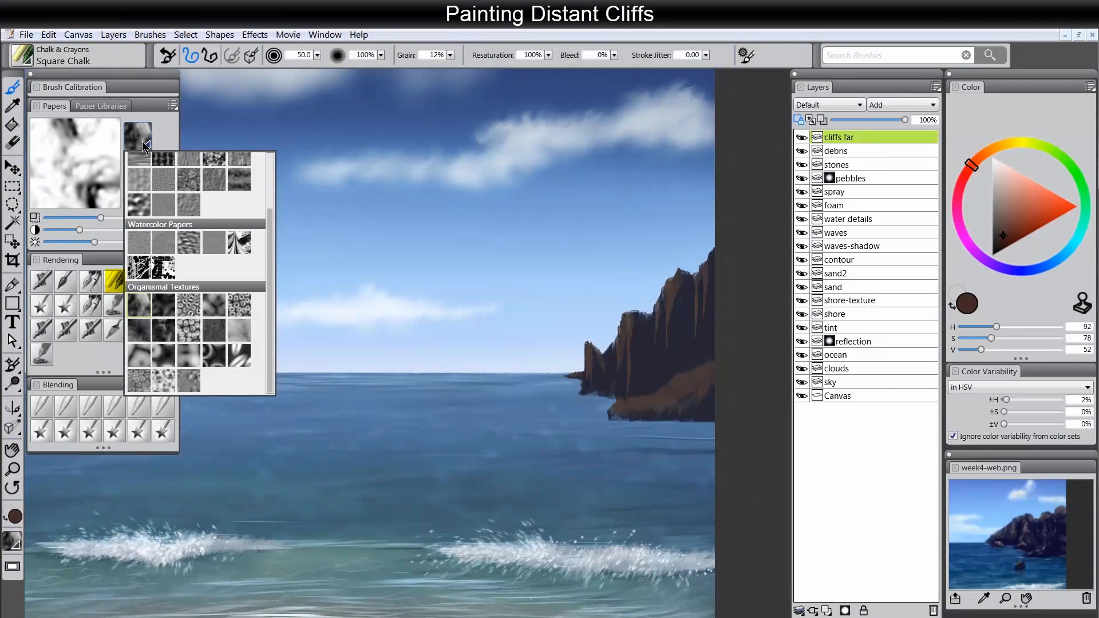
left_click(133, 309)
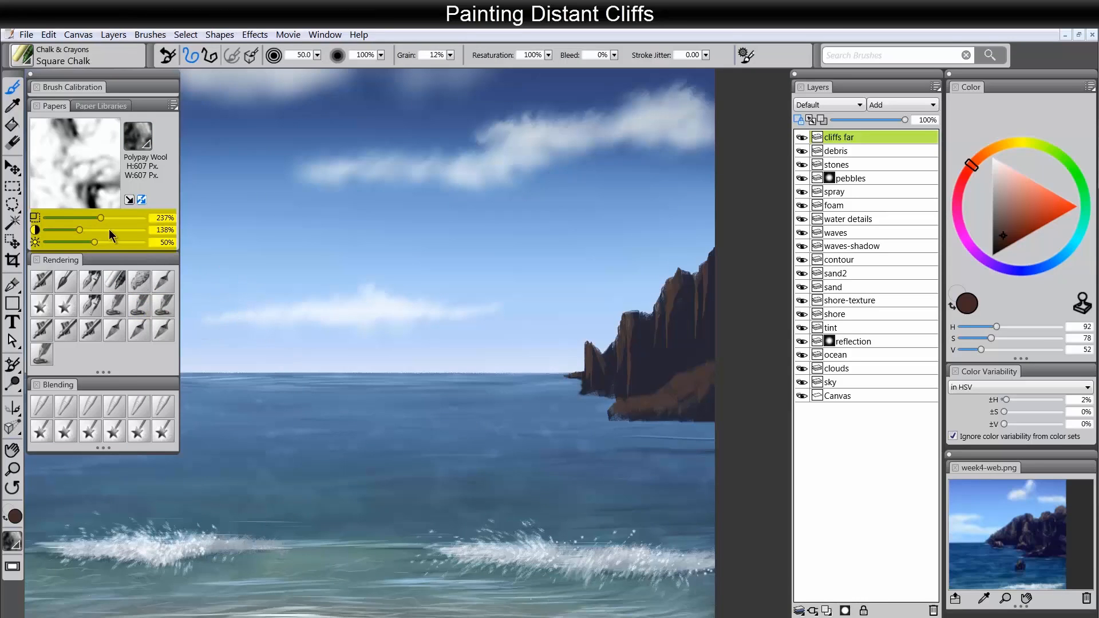
mouse_move(99, 228)
left_mouse_down()
mouse_move(101, 218)
mouse_move(102, 231)
left_mouse_up()
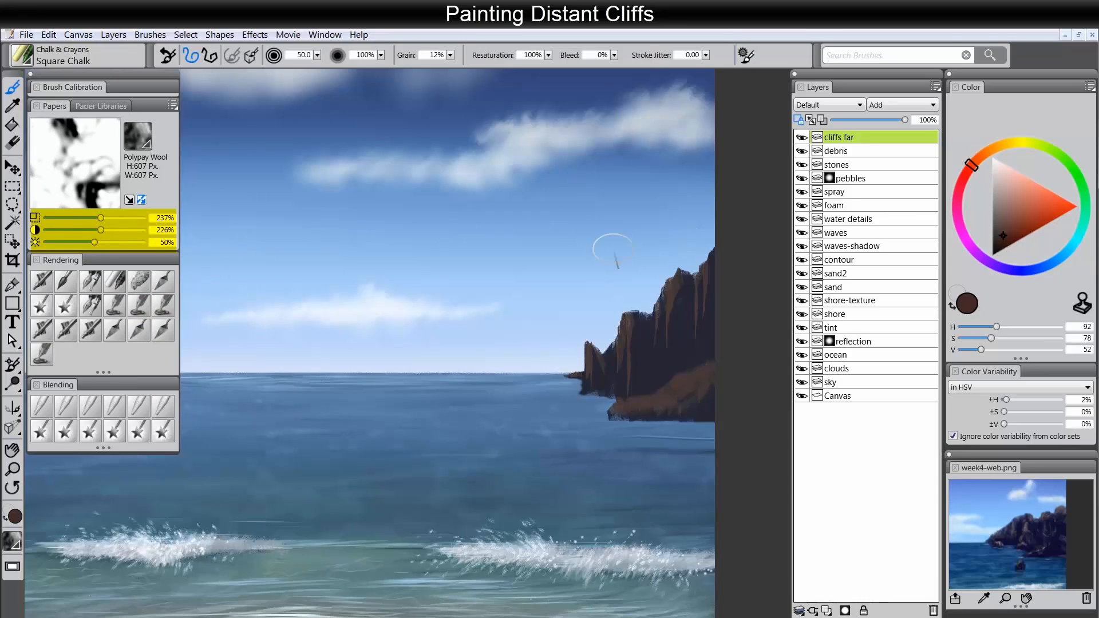
Texture the cliff faces with the Square Chalk, using near-black sampled from the shadows and a lighter brown (H 94, S 68, V 83)
left_click(687, 334, "alt")
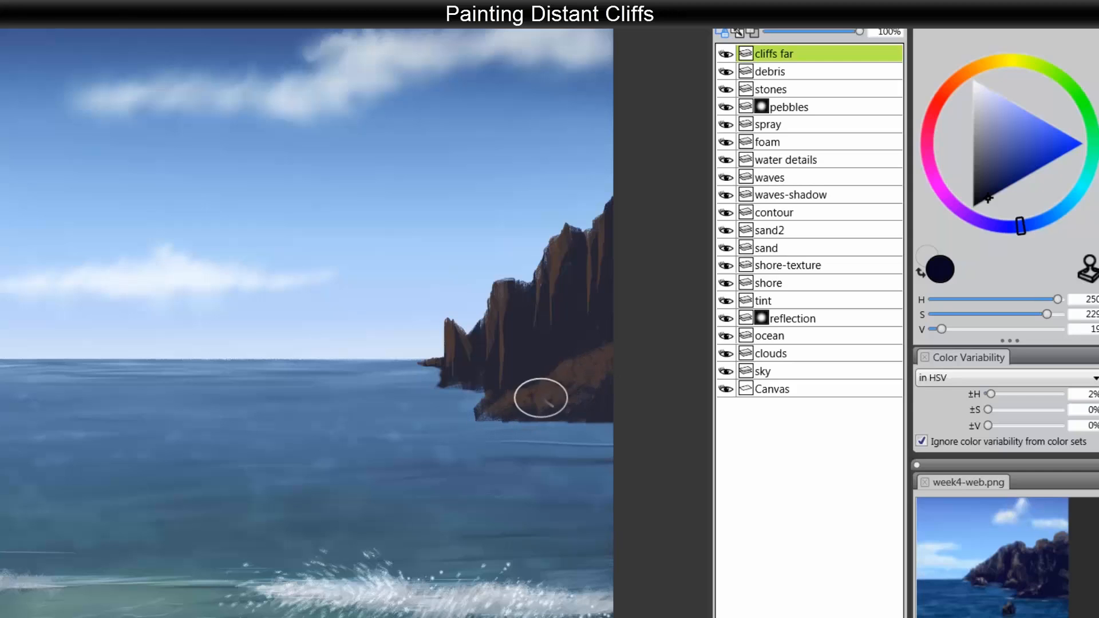
mouse_move(541, 398)
left_mouse_down()
mouse_move(609, 394)
mouse_move(503, 352)
mouse_move(443, 347)
mouse_move(560, 267)
mouse_move(561, 311)
left_mouse_up()
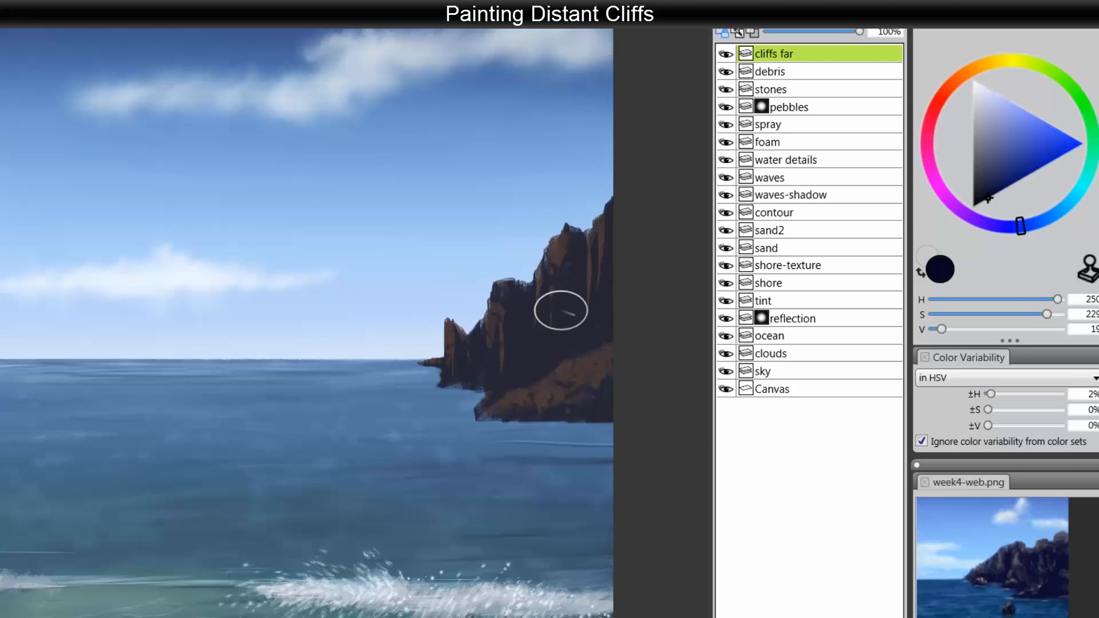
left_click(561, 255, "ctrl")
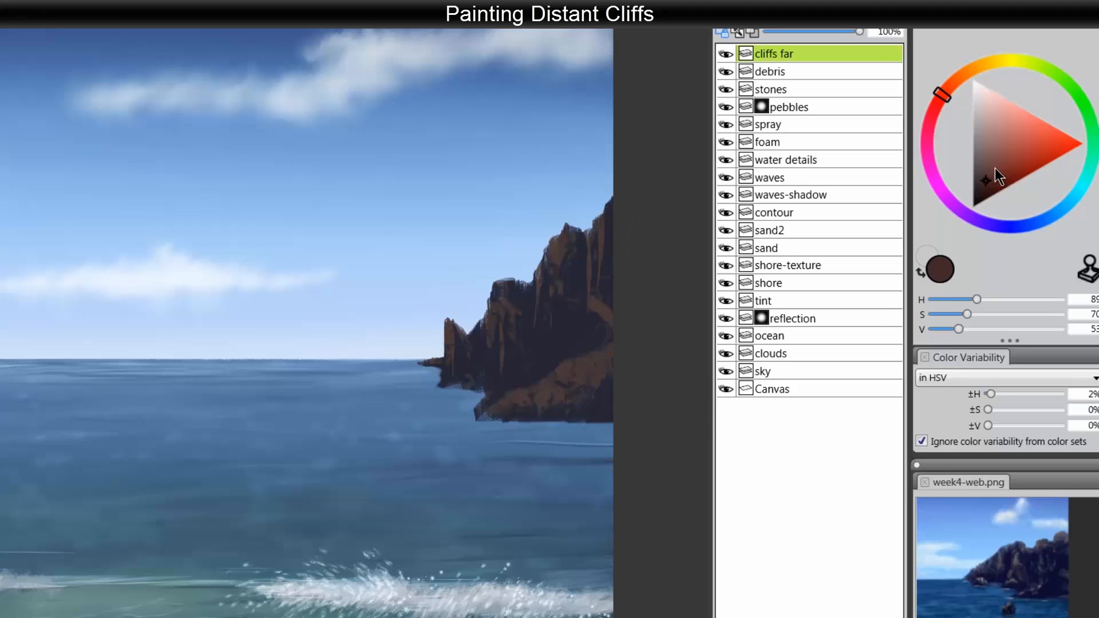
left_click_drag(998, 176, 992, 166)
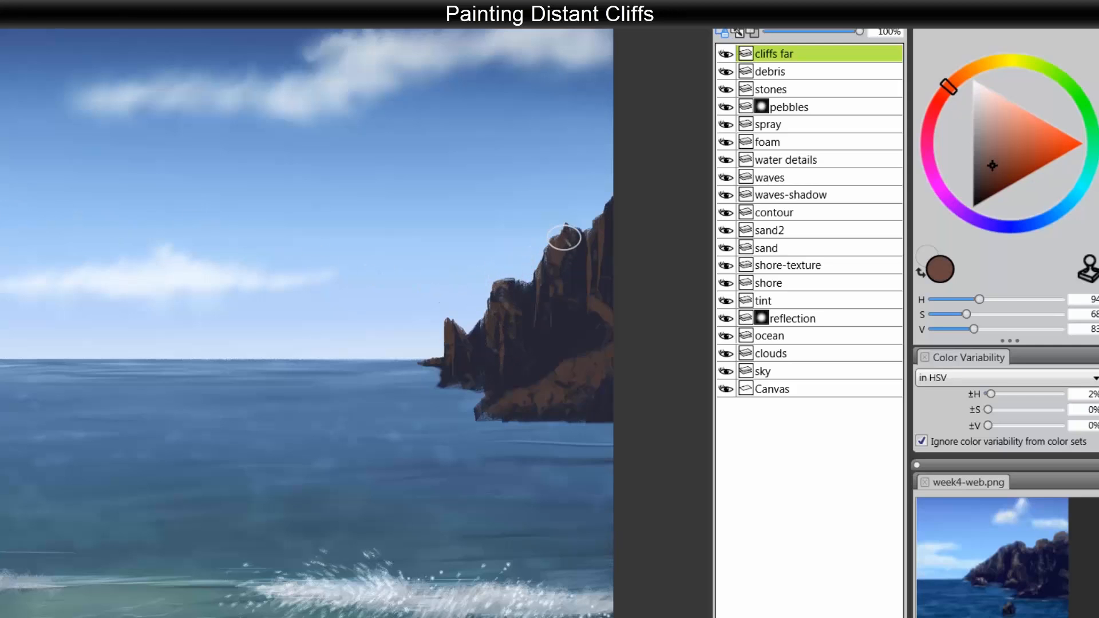
mouse_move(565, 238)
left_mouse_down()
mouse_move(553, 294)
mouse_move(570, 224)
mouse_move(576, 270)
mouse_move(581, 243)
left_mouse_up()
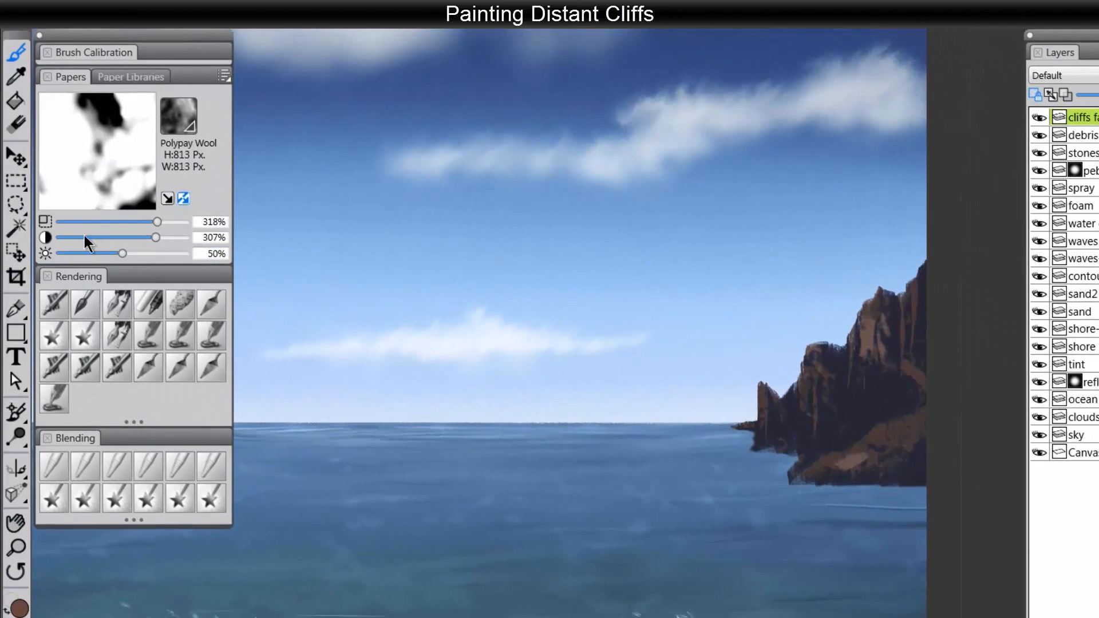
Set the Polypay Wool paper's scale to 145% and its contrast to 307%
left_click(85, 237)
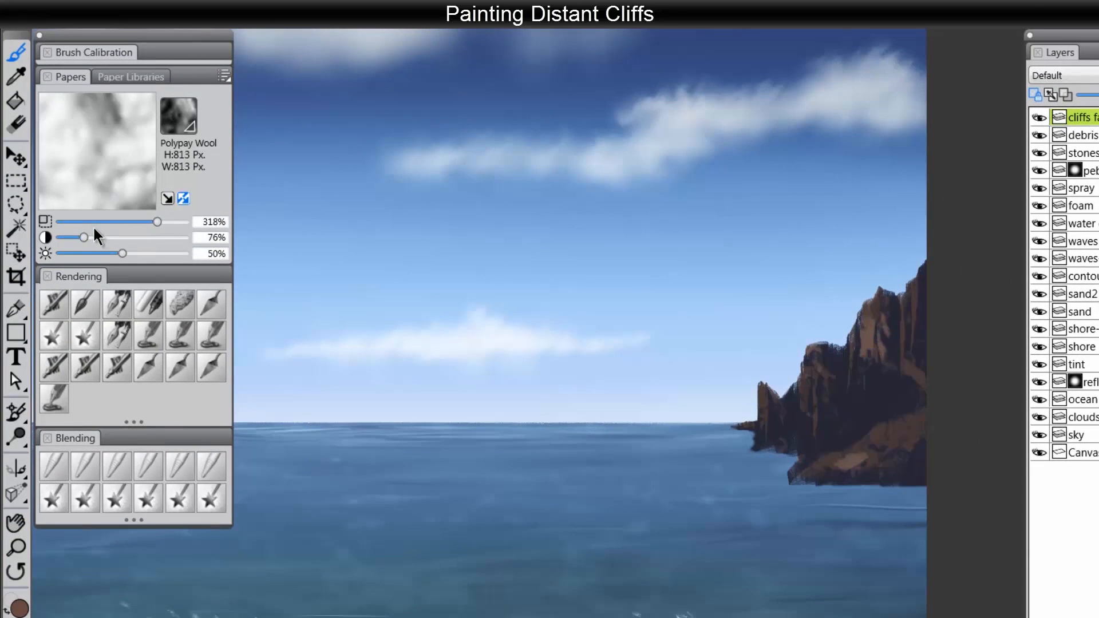
left_click(100, 222)
left_click(156, 238)
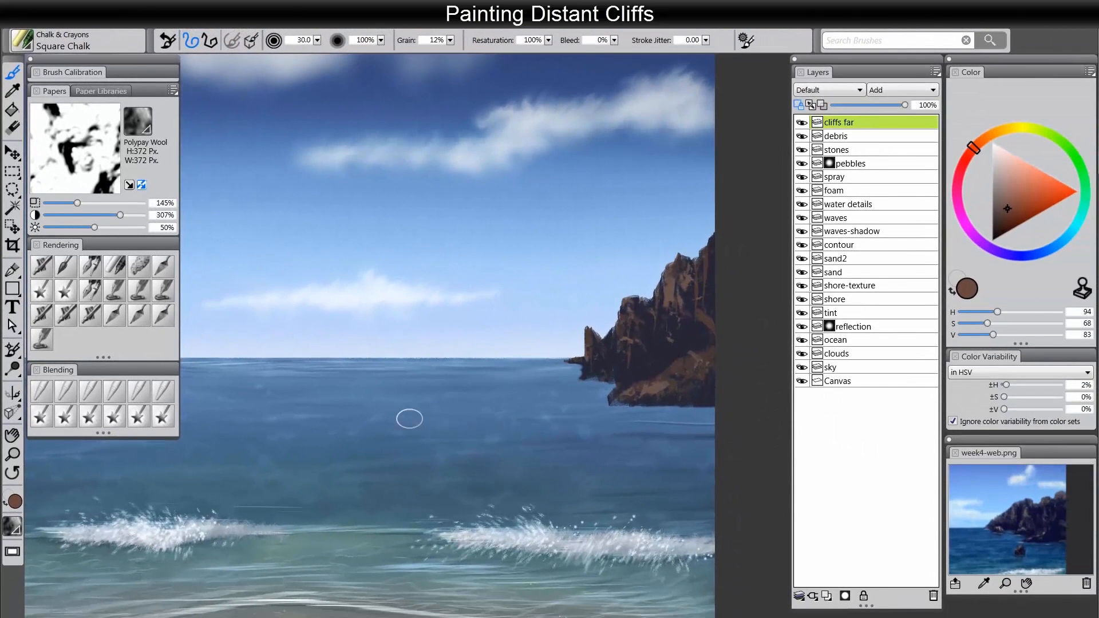
Dab near-black sampled from the cliff over the lower rocks with the Sponge at size 100.6 to break up the brown facets
left_click(140, 268)
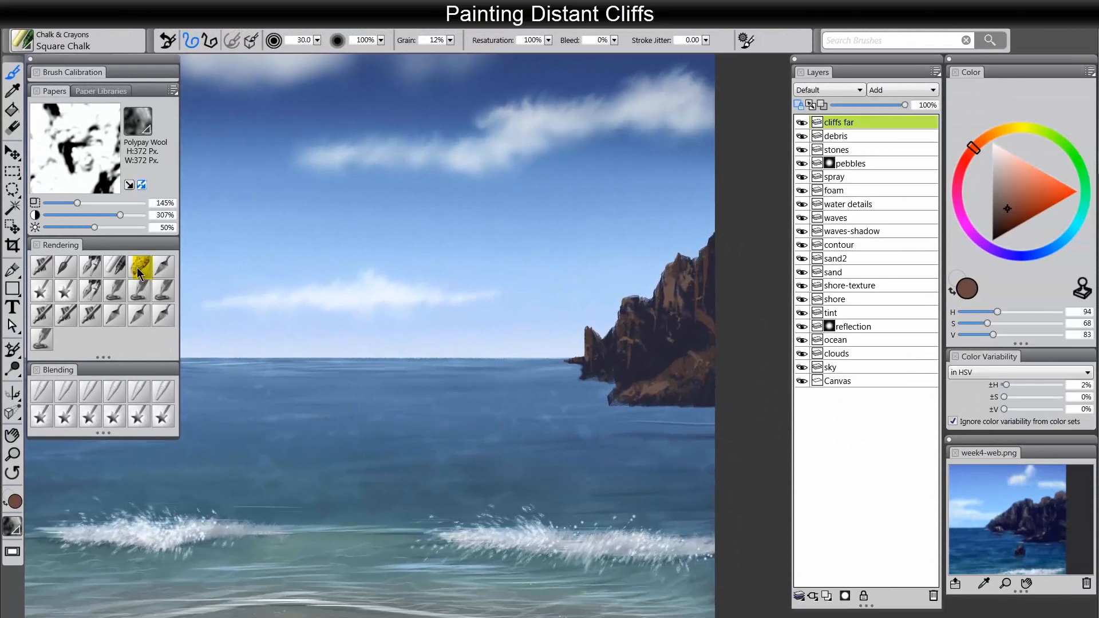
left_click(668, 345, "alt")
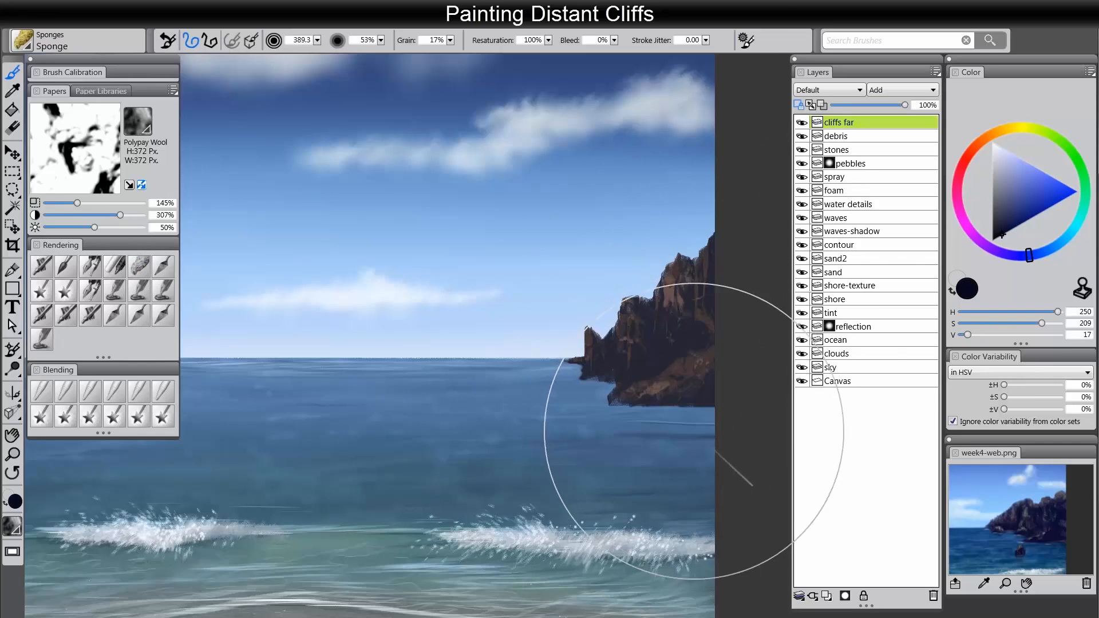
left_click_drag(666, 372, 668, 407)
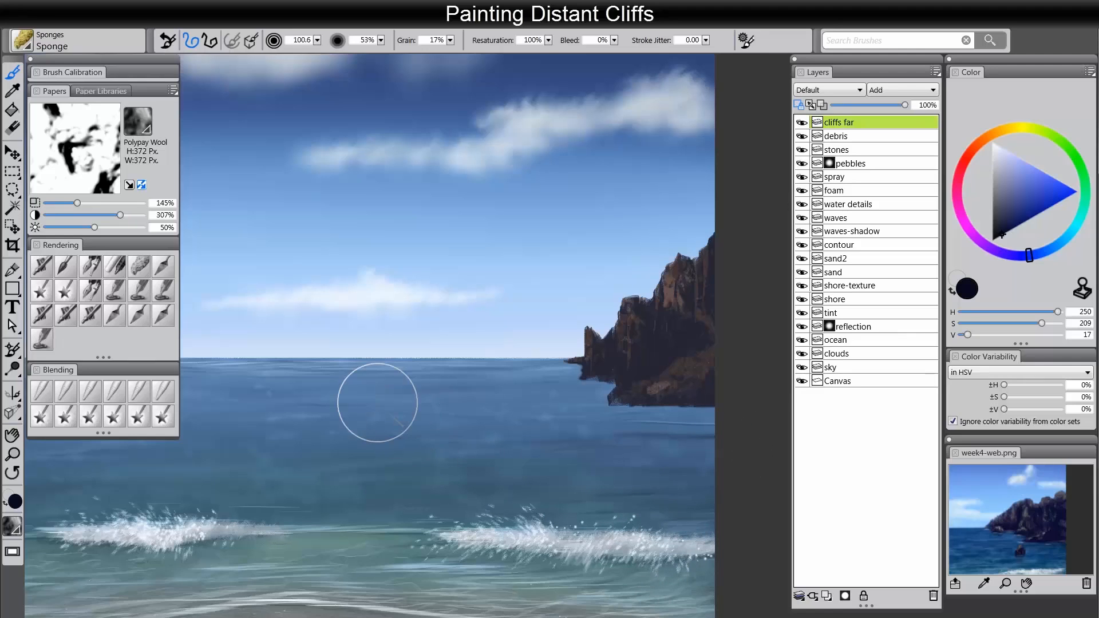
Glaze the cliffs with the Digital Airbrush at size 174, using sampled sky blue for haze and sampled near-black for the shadows
left_click(117, 272)
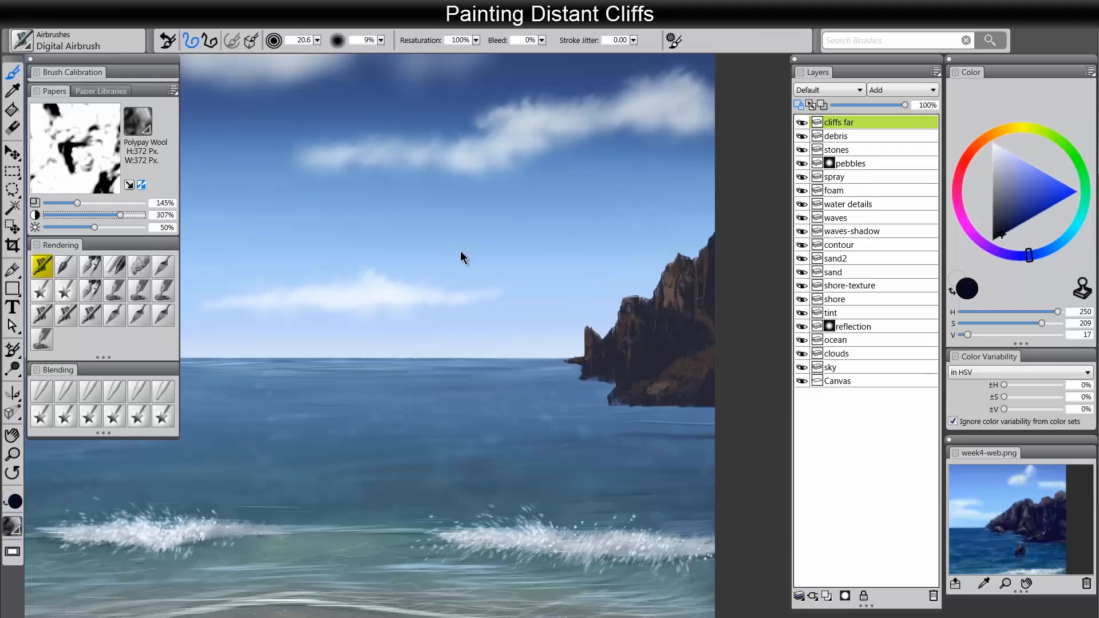
left_click(586, 217, "alt")
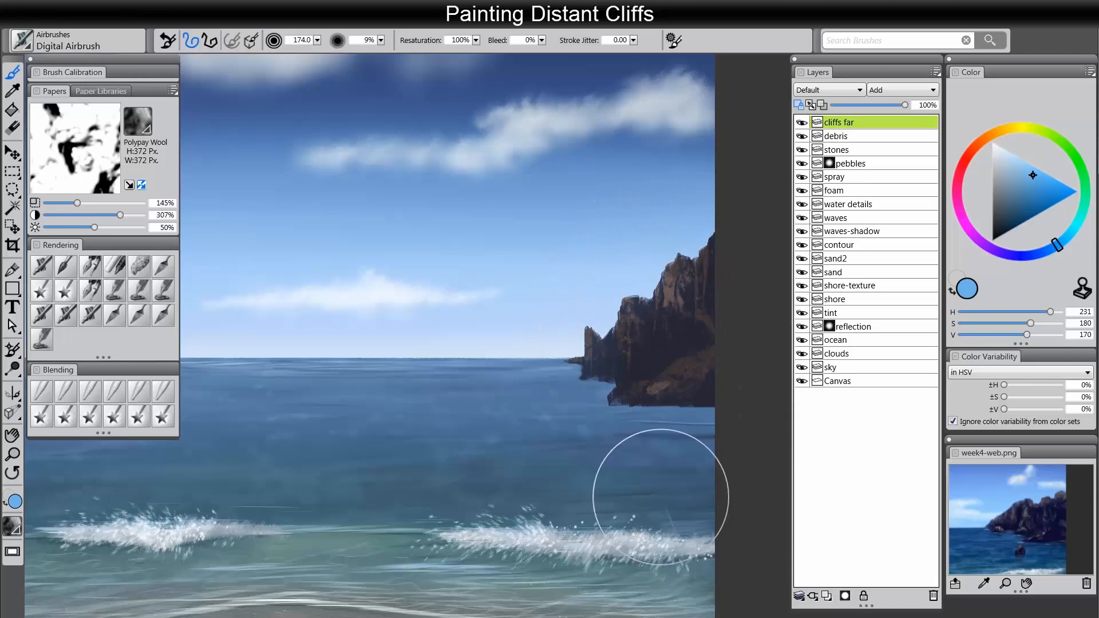
left_click(703, 404, "alt")
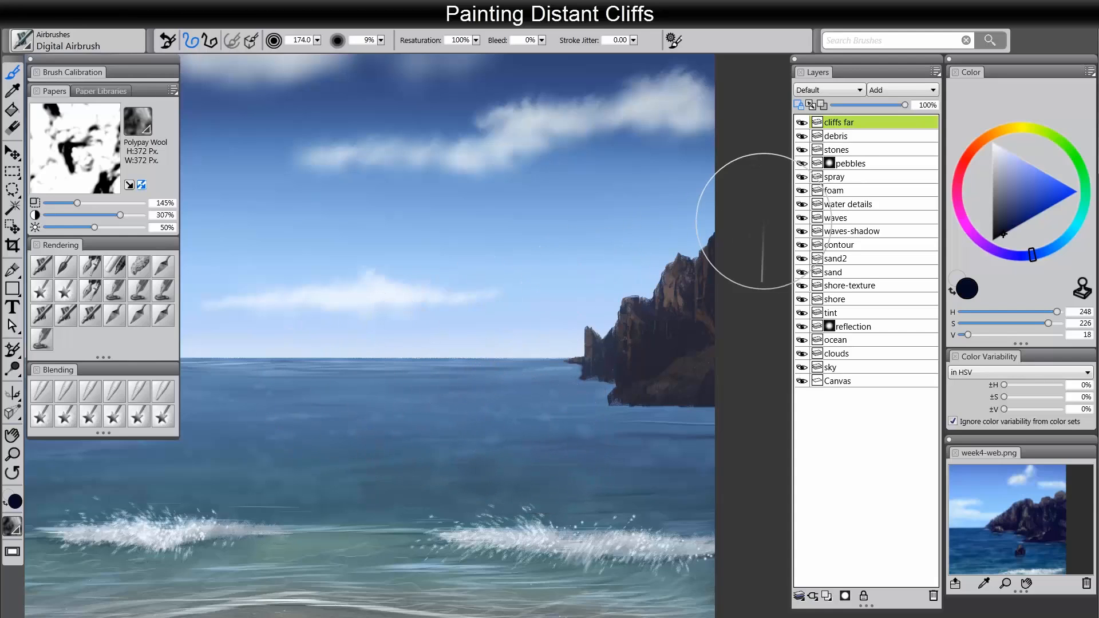
Add Square Chalk highlights in light tan (H 111, S 43, V 192) on the upper cliff and grey-brown (H 111, S 24, V 113) lower down
left_click(113, 272)
left_click(994, 135)
left_click_drag(1014, 164, 995, 168)
mouse_move(673, 270)
left_mouse_down()
mouse_move(674, 307)
mouse_move(683, 301)
mouse_move(678, 286)
mouse_move(671, 296)
mouse_move(676, 273)
left_mouse_up()
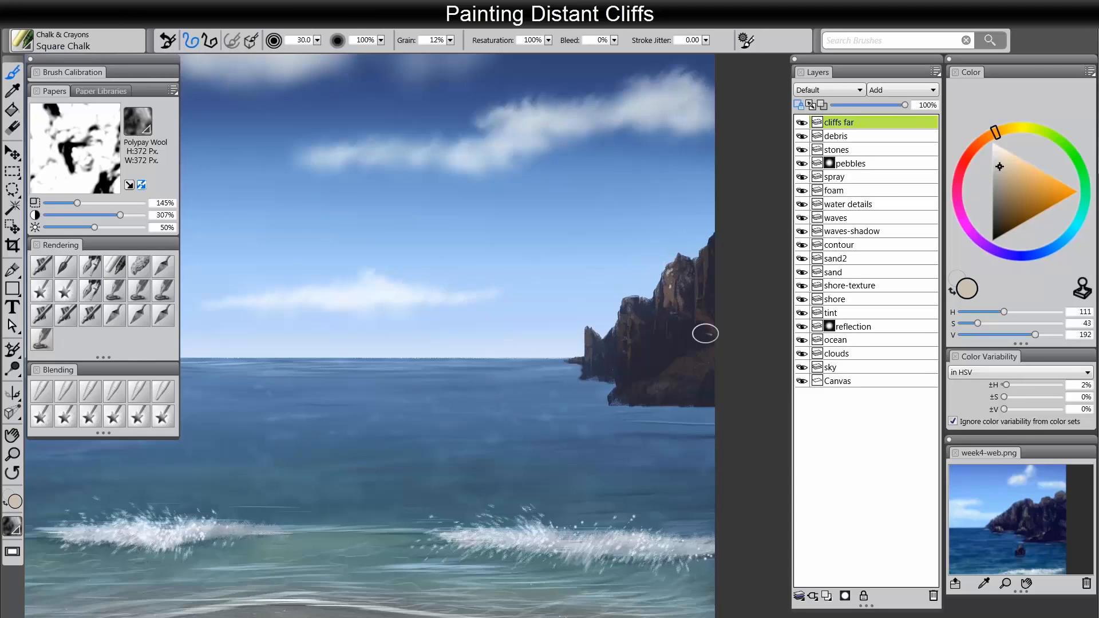
left_click(1000, 197)
mouse_move(704, 375)
left_mouse_down()
mouse_move(663, 386)
mouse_move(674, 393)
mouse_move(688, 379)
mouse_move(686, 339)
left_mouse_up()
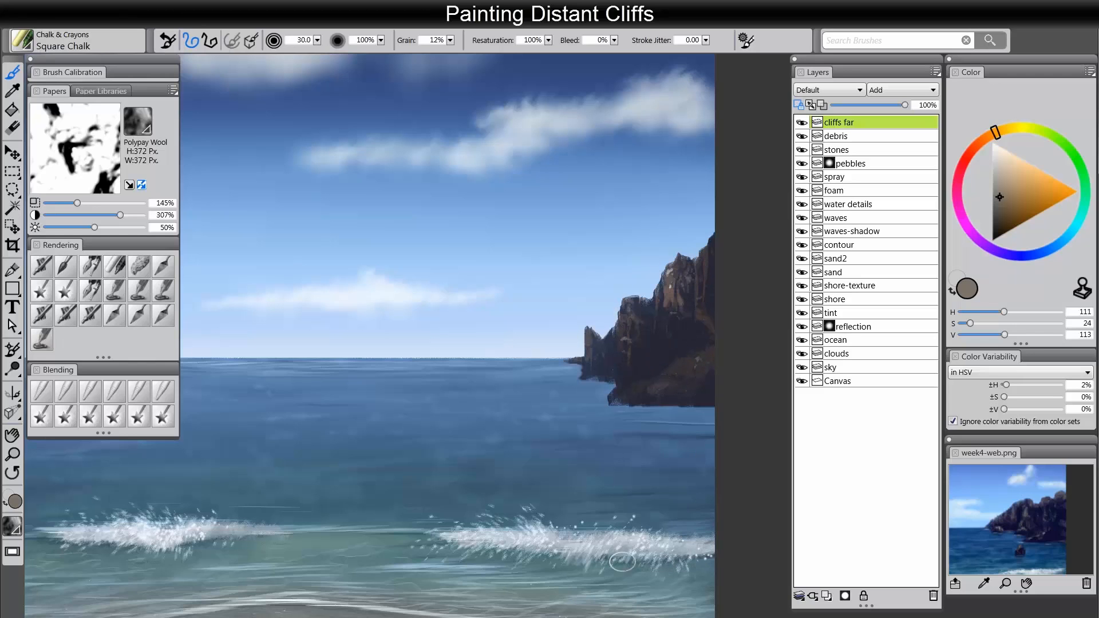
left_click_drag(552, 522, 628, 487)
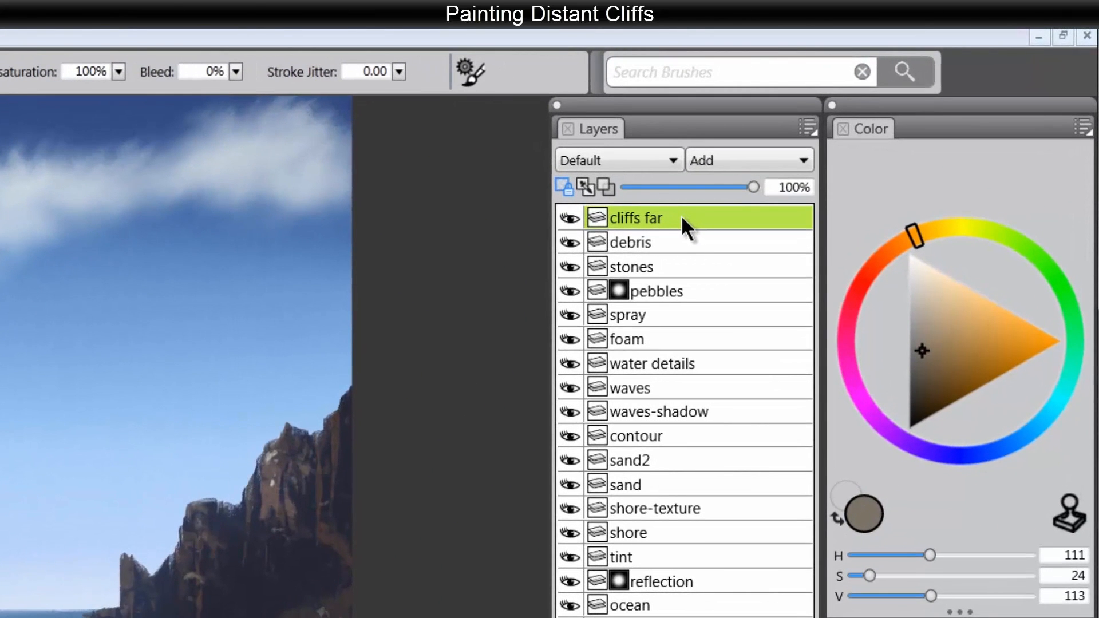
Move the cliffs far layer directly beneath the water details layer
left_click(687, 242)
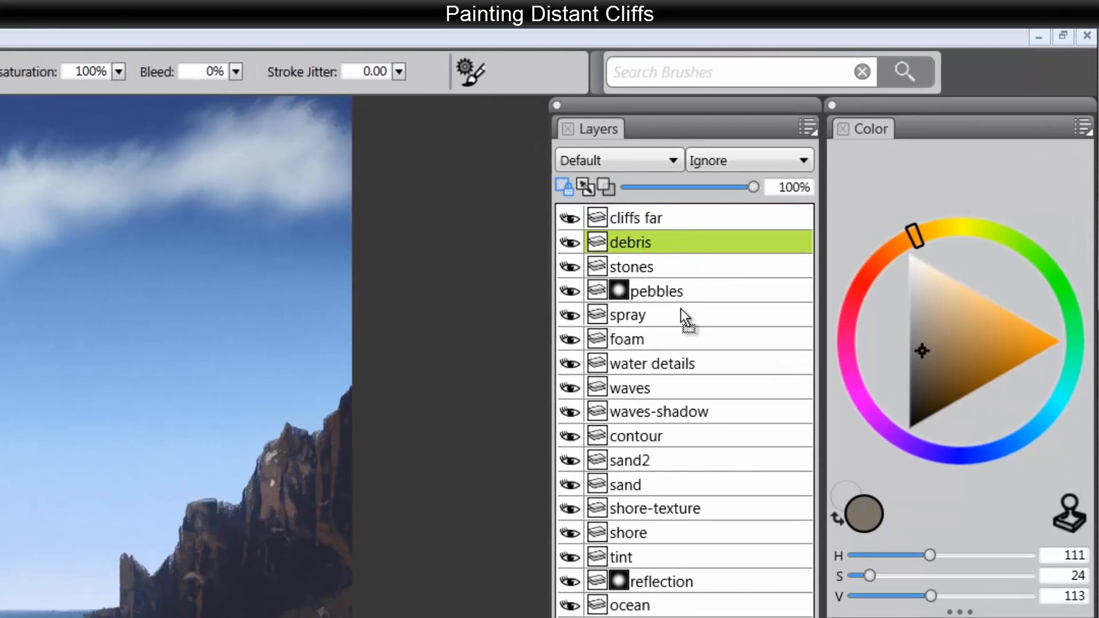
left_click_drag(681, 309, 625, 367)
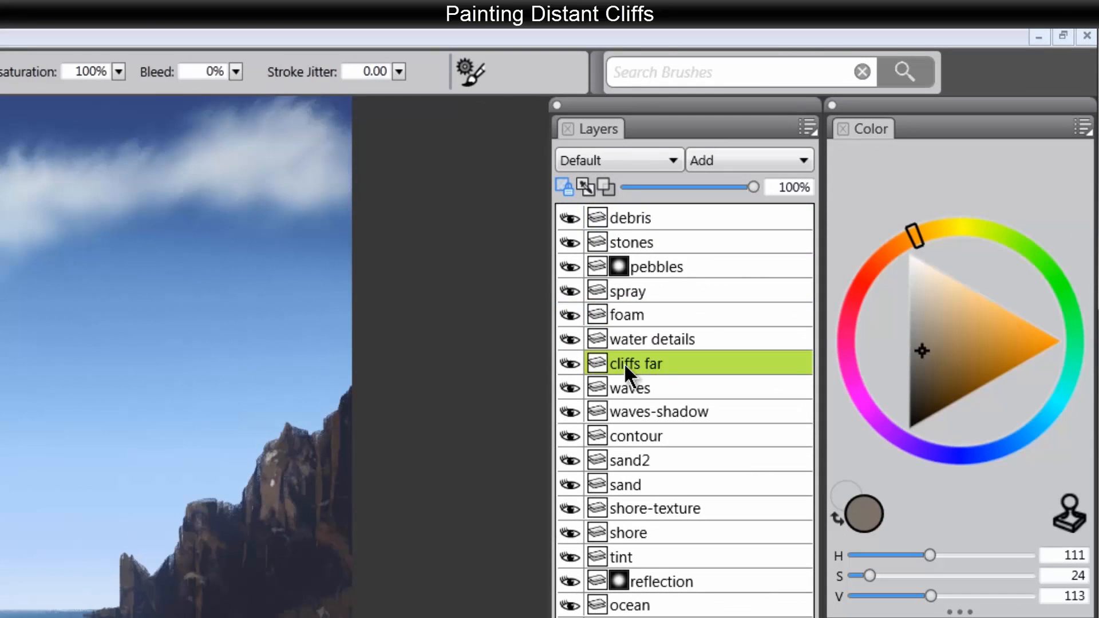
Paint thin pale blue foam lines along the cliff's waterline on the water details layer
left_click(645, 343)
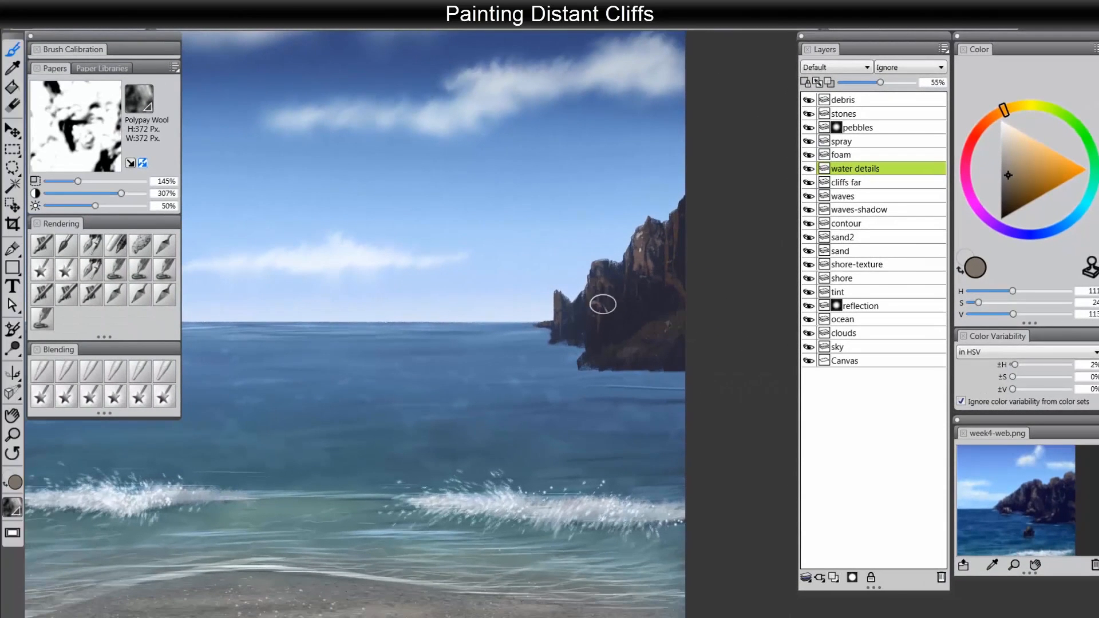
left_click(1009, 123)
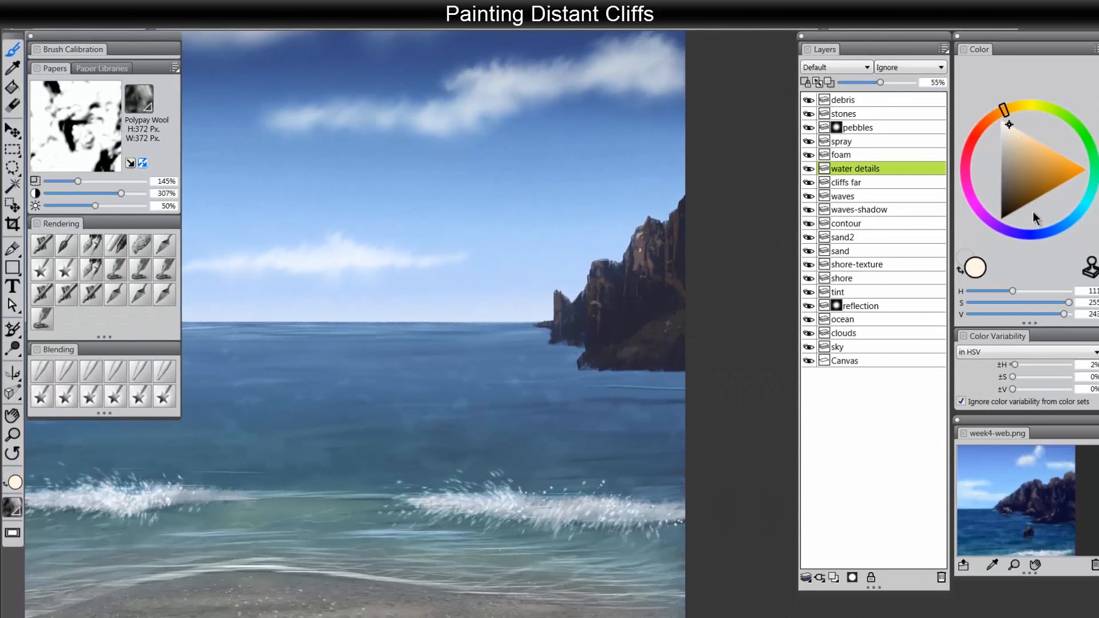
left_click(1067, 226)
left_click_drag(1070, 228, 1067, 224)
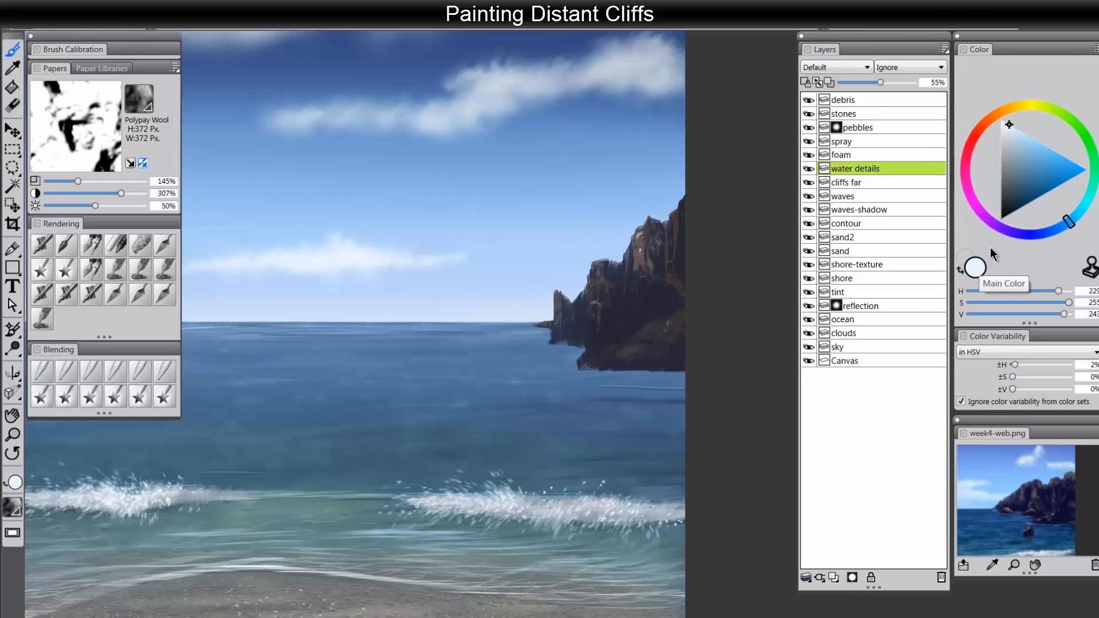
left_click_drag(1018, 138, 1018, 129)
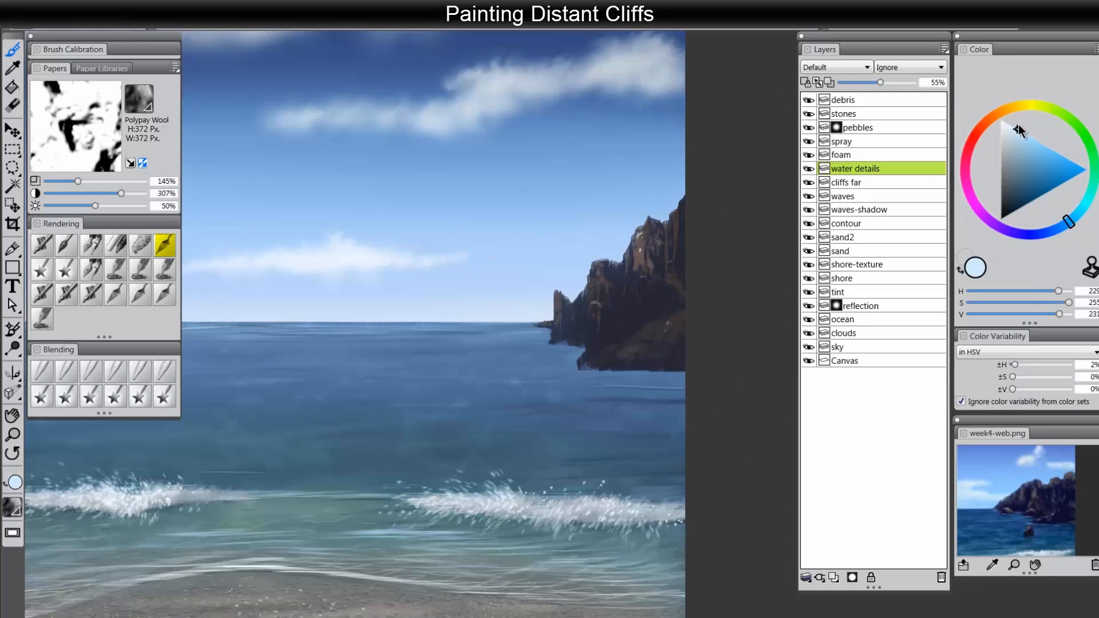
left_click(164, 245)
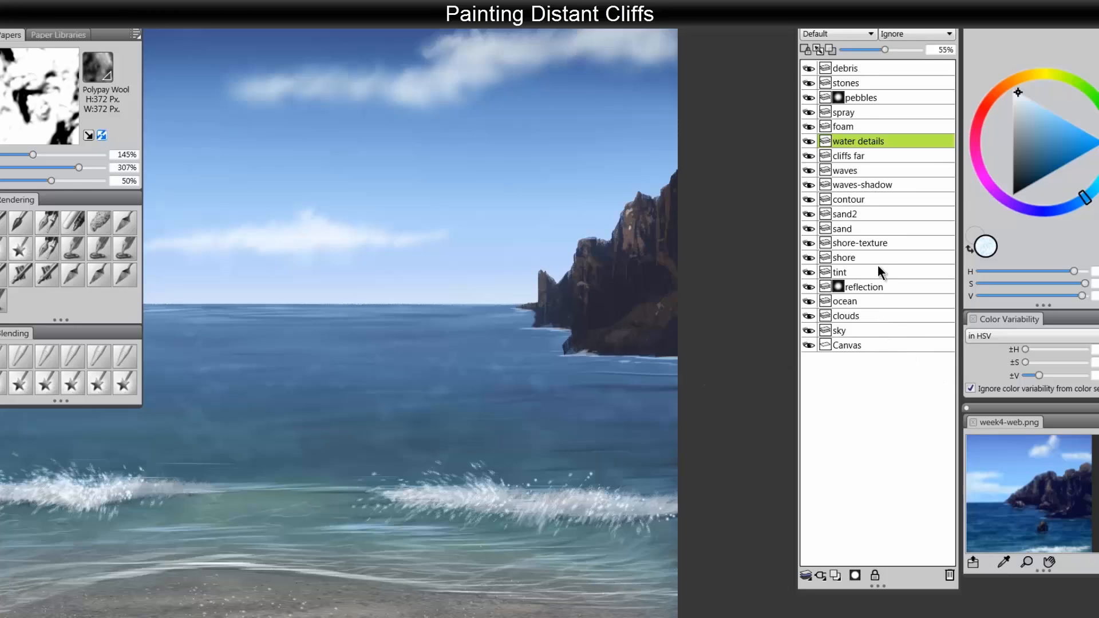
Airbrush a soft dark reflection into the water below the cliffs on the tint layer, using near-black sampled from the rock
left_click(857, 272)
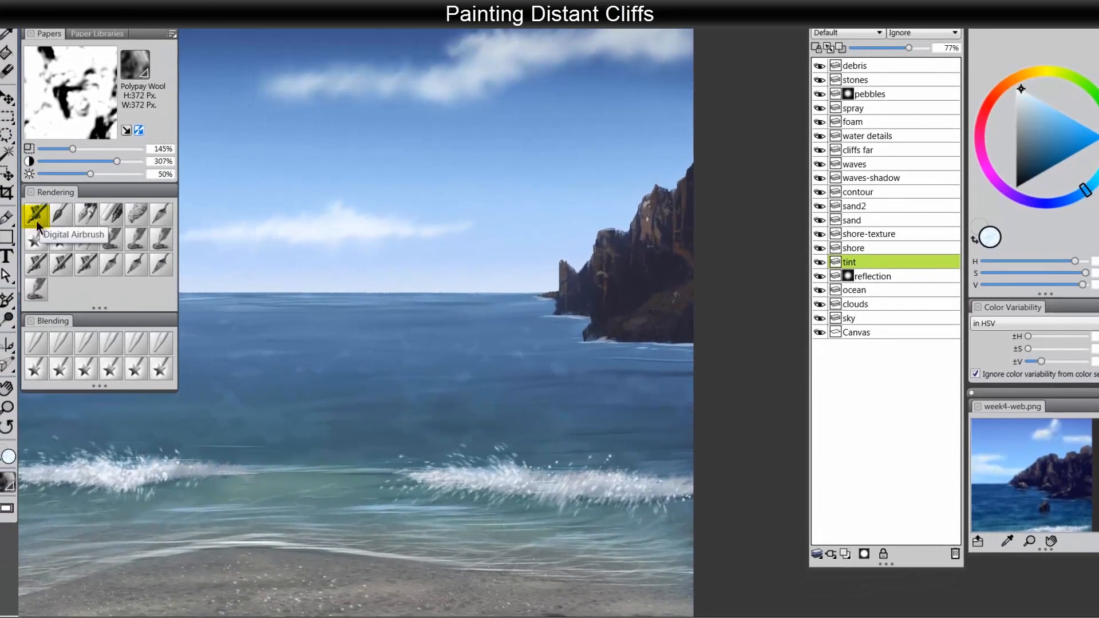
left_click(37, 218)
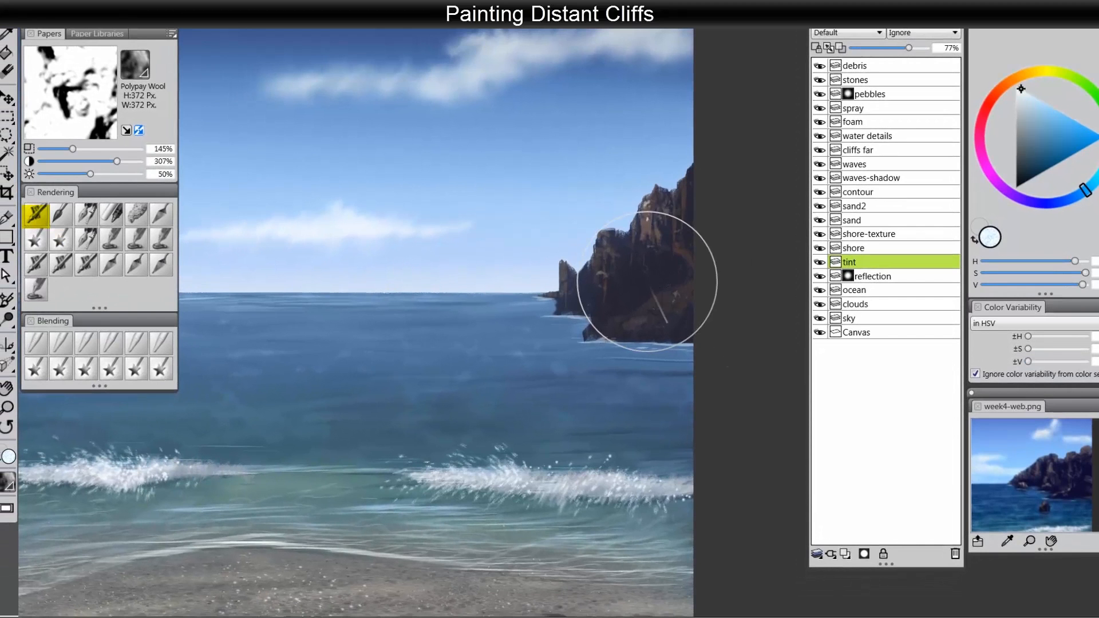
left_click(646, 283, "alt")
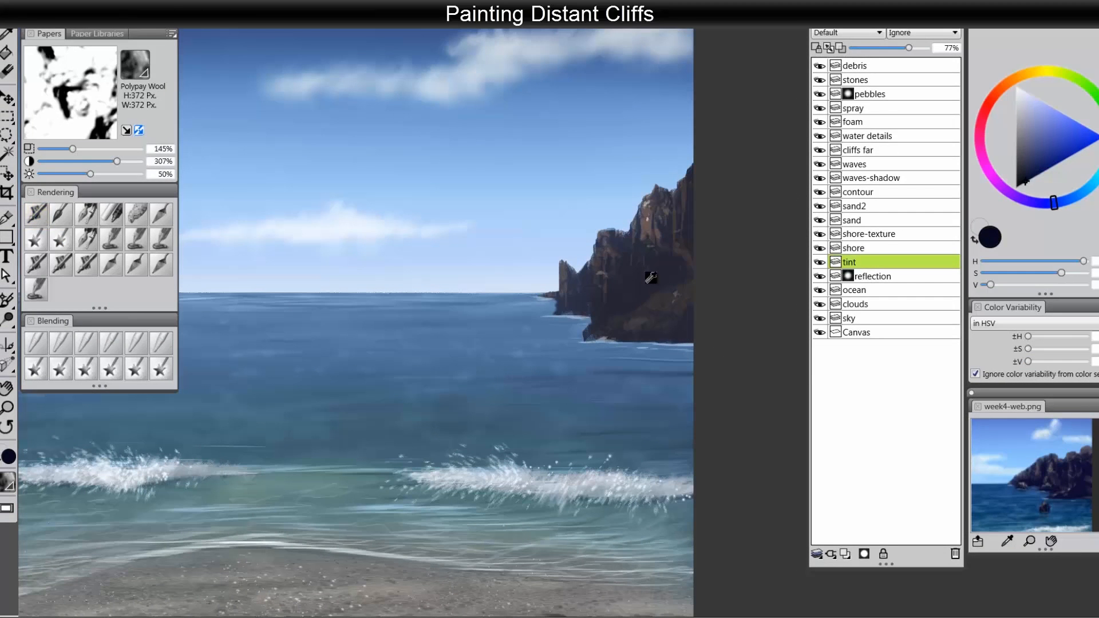
mouse_move(626, 294)
left_mouse_down()
mouse_move(583, 304)
mouse_move(568, 376)
left_mouse_up()
mouse_move(576, 316)
left_mouse_down()
mouse_move(584, 365)
mouse_move(569, 310)
mouse_move(567, 358)
mouse_move(591, 344)
mouse_move(588, 303)
mouse_move(591, 372)
mouse_move(592, 309)
mouse_move(606, 382)
mouse_move(611, 324)
mouse_move(617, 389)
mouse_move(609, 336)
mouse_move(601, 383)
left_mouse_up()
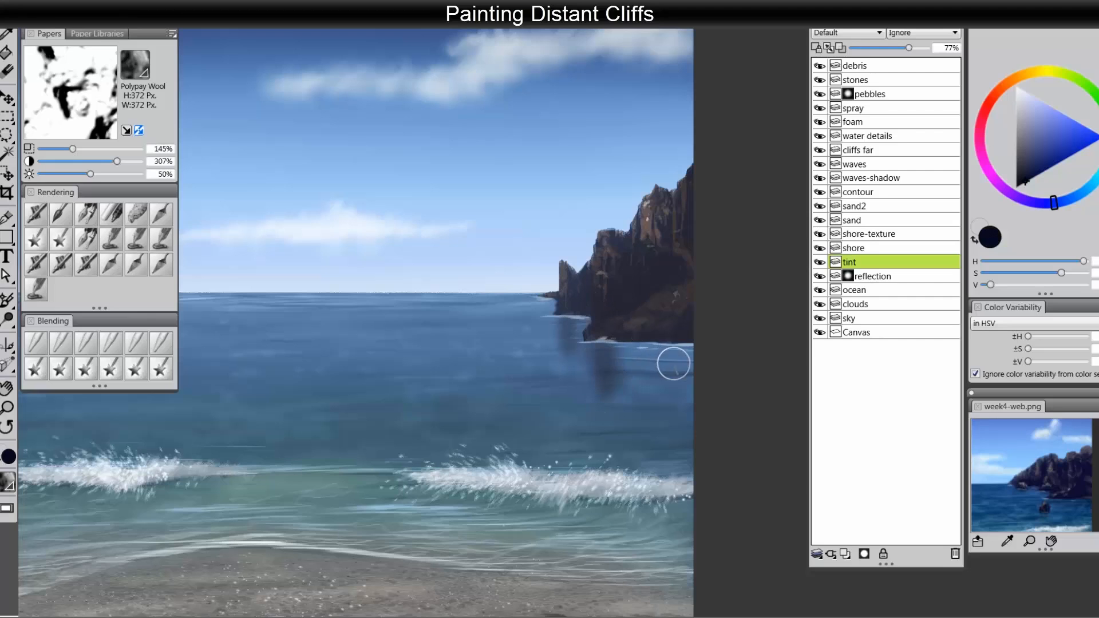
left_click_drag(625, 330, 616, 402)
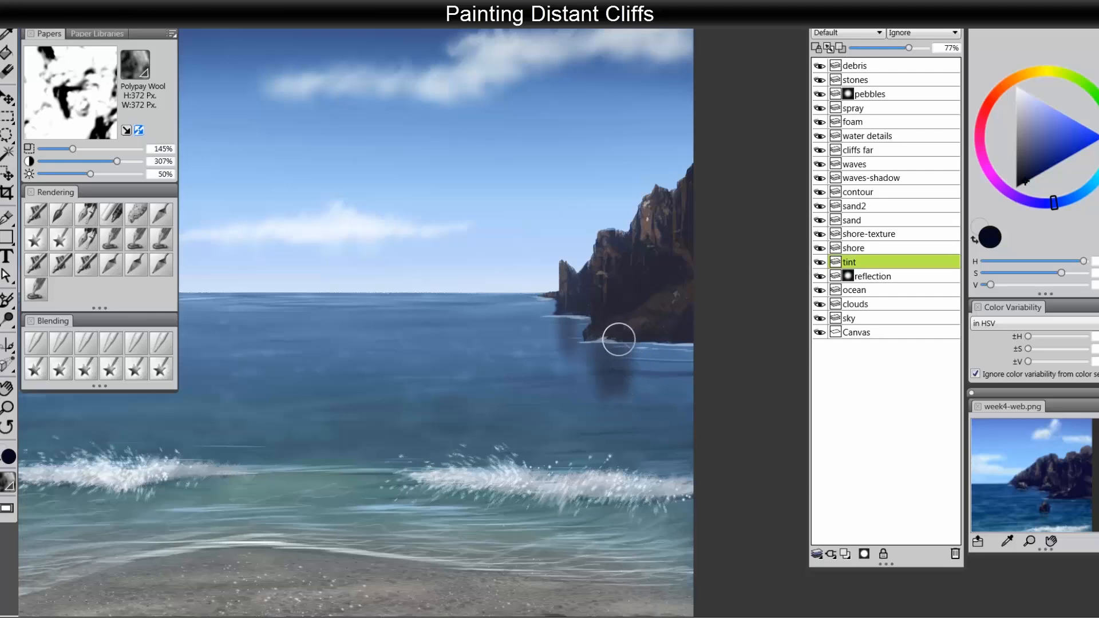
mouse_move(619, 339)
left_mouse_down()
mouse_move(620, 392)
mouse_move(634, 379)
mouse_move(640, 337)
mouse_move(652, 426)
mouse_move(654, 339)
mouse_move(663, 422)
mouse_move(669, 337)
mouse_move(670, 393)
mouse_move(680, 343)
mouse_move(689, 404)
left_mouse_up()
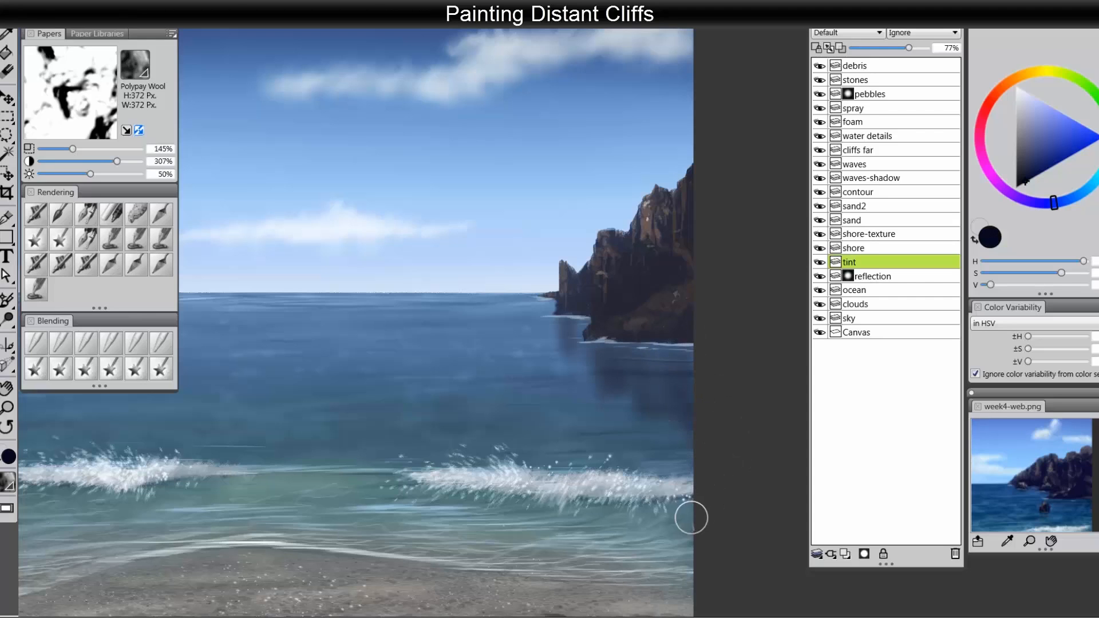
left_click(90, 216)
mouse_move(555, 316)
left_mouse_down()
mouse_move(563, 375)
mouse_move(578, 354)
mouse_move(593, 395)
mouse_move(632, 398)
mouse_move(661, 423)
left_mouse_up()
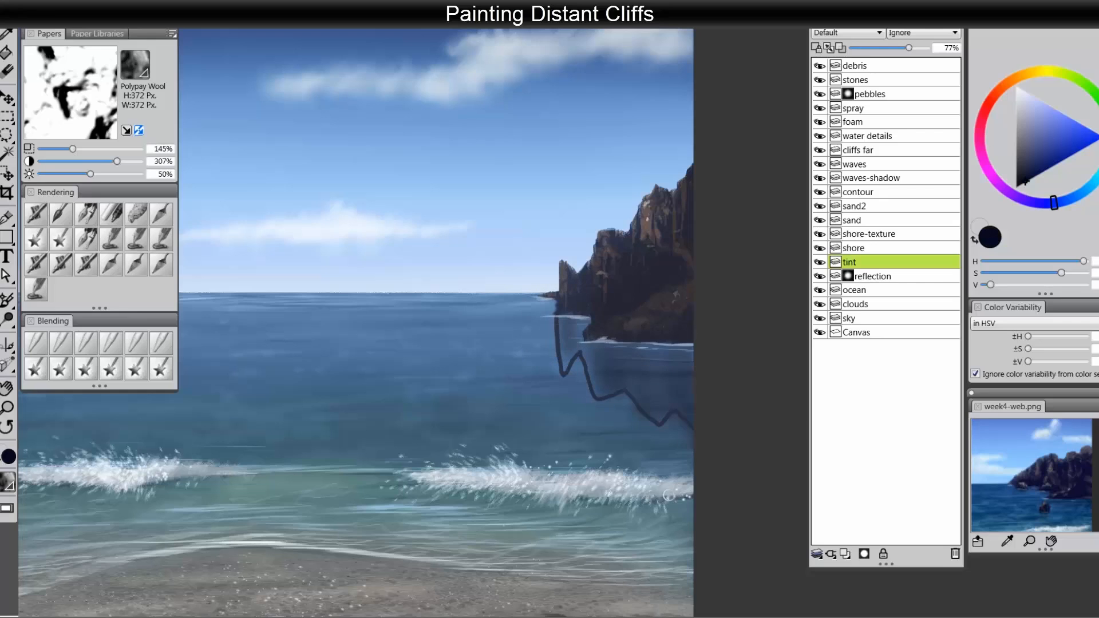
left_click_drag(437, 319, 640, 317)
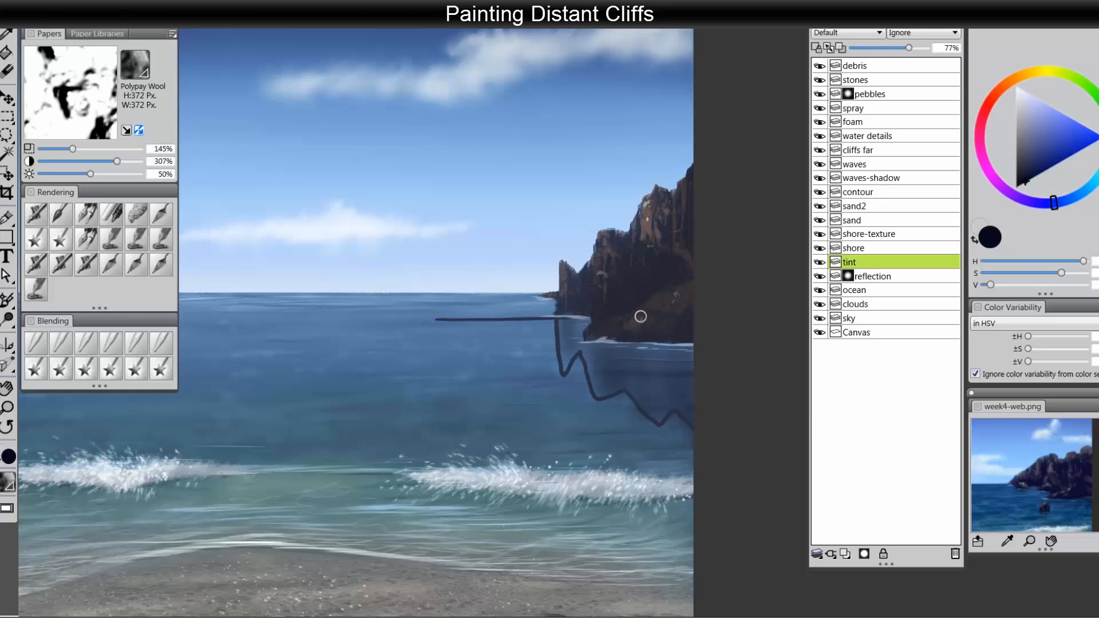
key("ctrl+z")
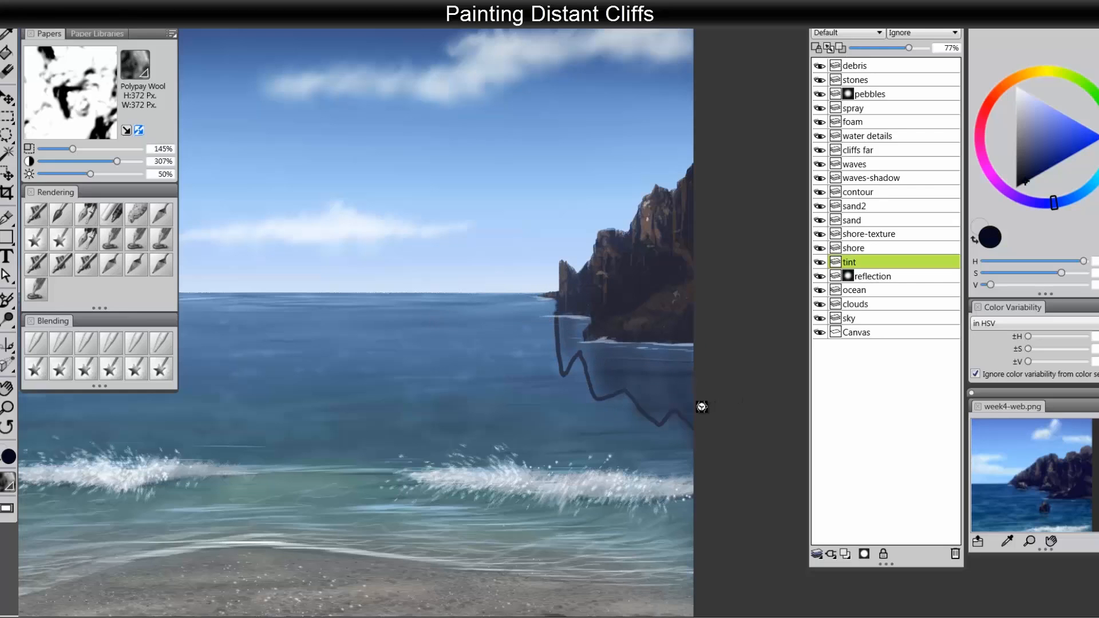
key("ctrl+z")
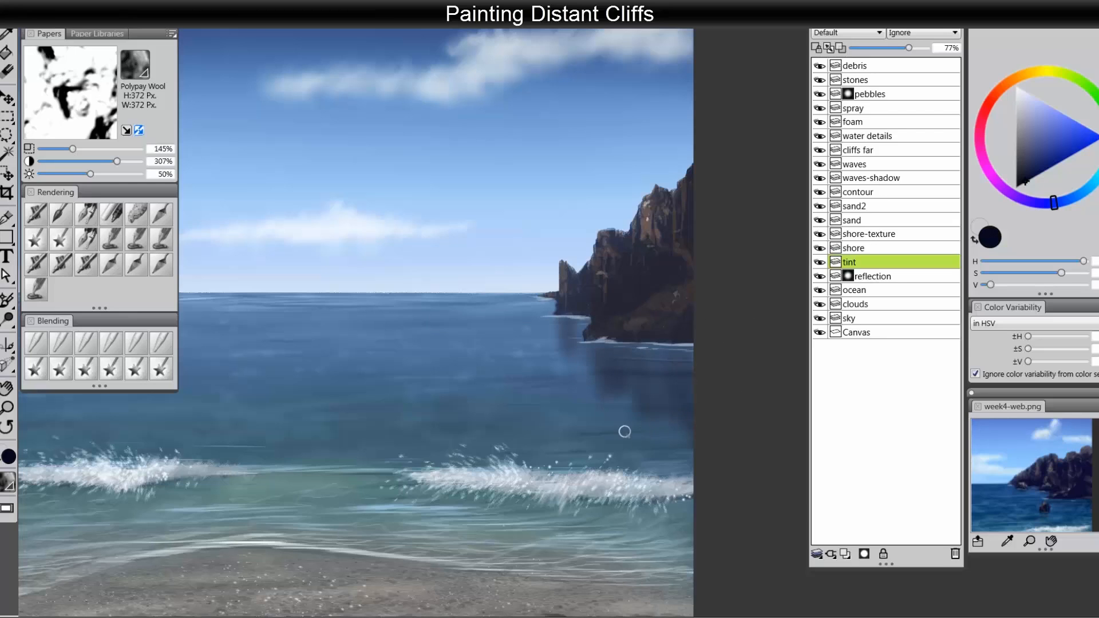
Airbrush soft reflection tones below the distant cliffs on the tint layer, using a grey-brown (H 83, S 42, V 88) sampled from the rock
left_click(36, 217)
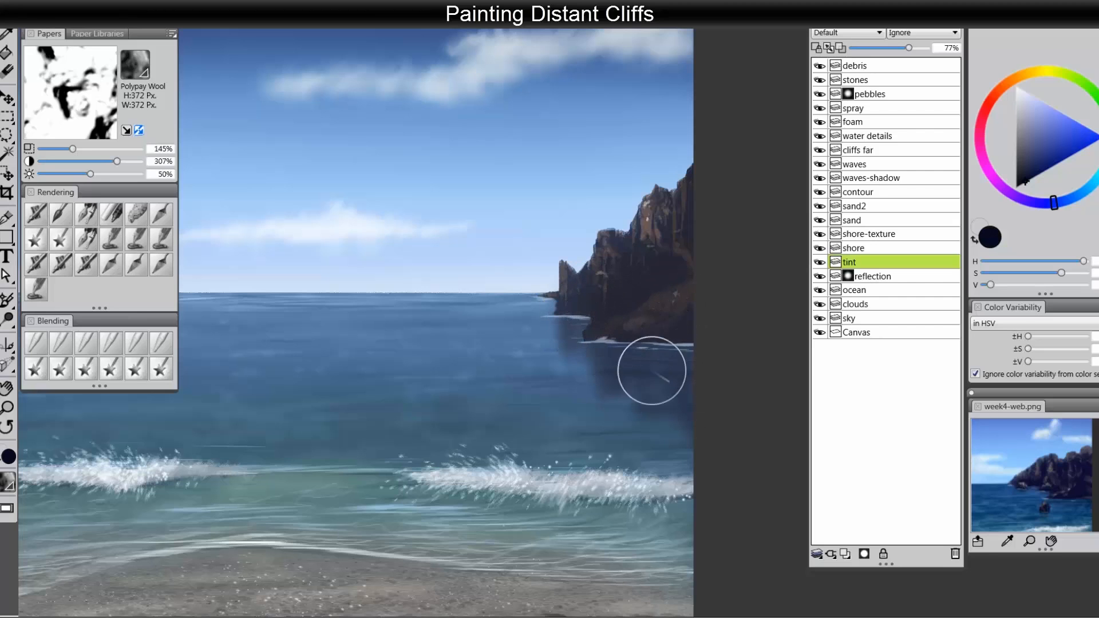
left_click(653, 223, "alt")
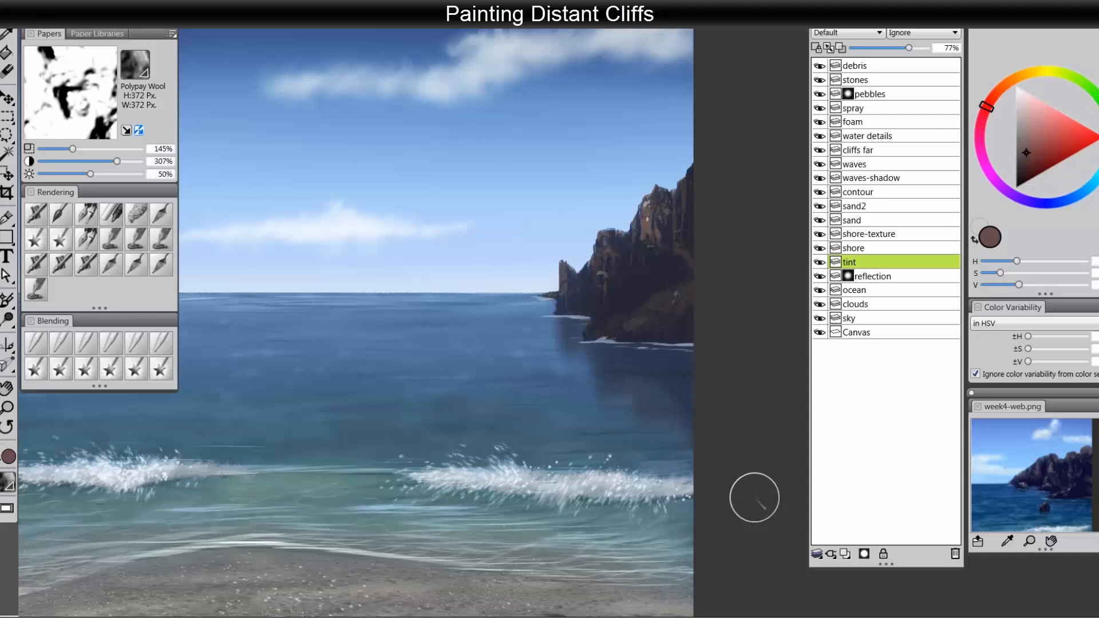
left_click(598, 375, "alt")
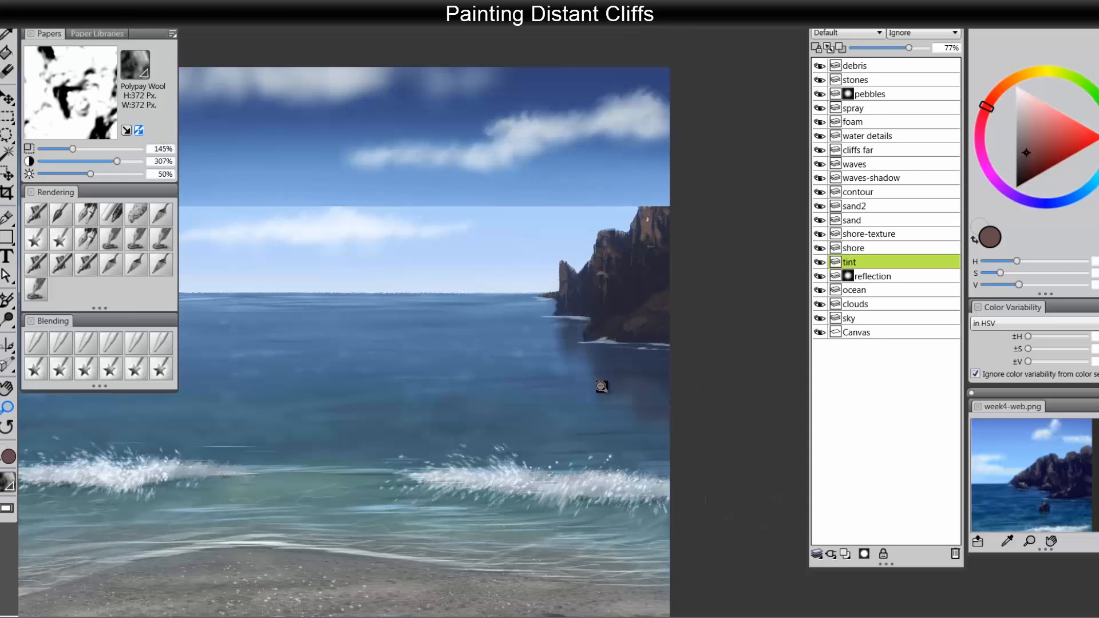
left_click_drag(564, 446, 686, 342)
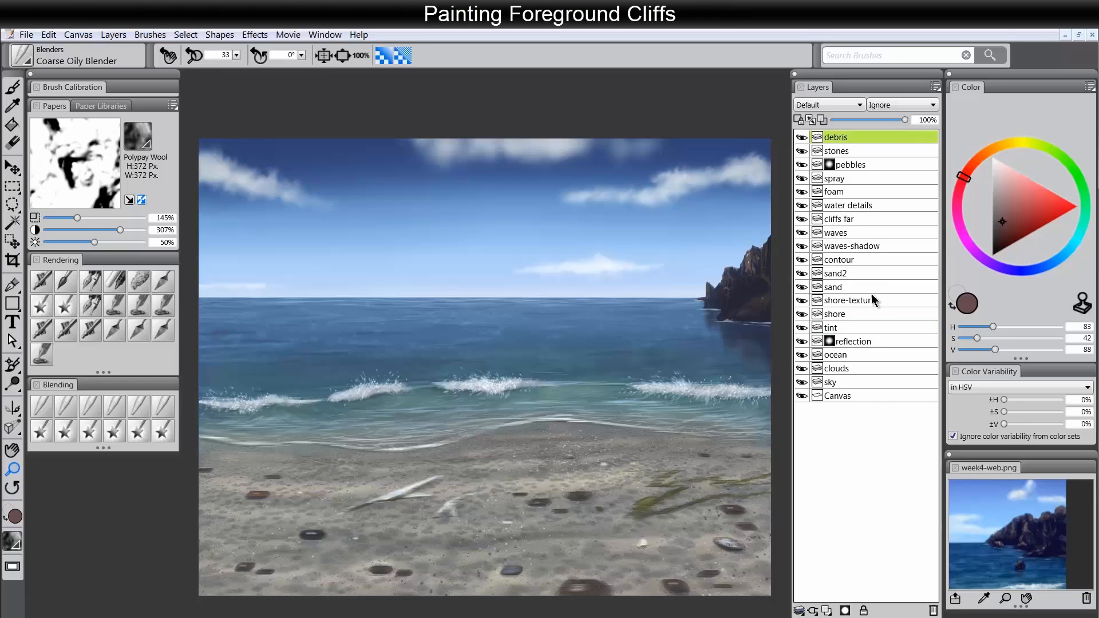
Add a new layer above debris and name it "cliffs foreground"
left_click(828, 602)
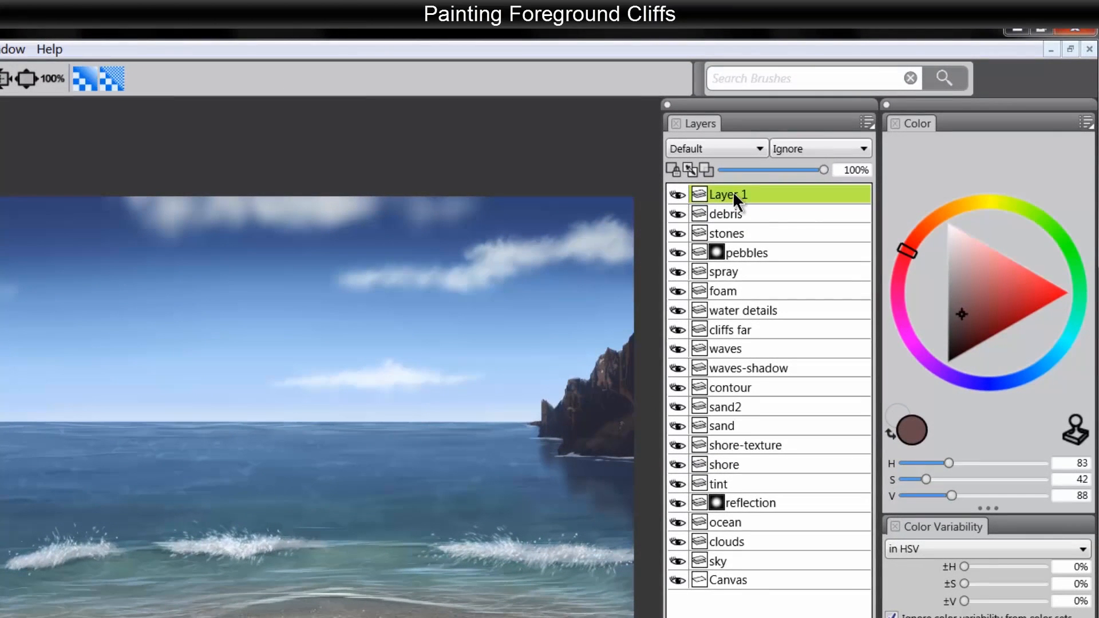
double_click(844, 123)
type("cli")
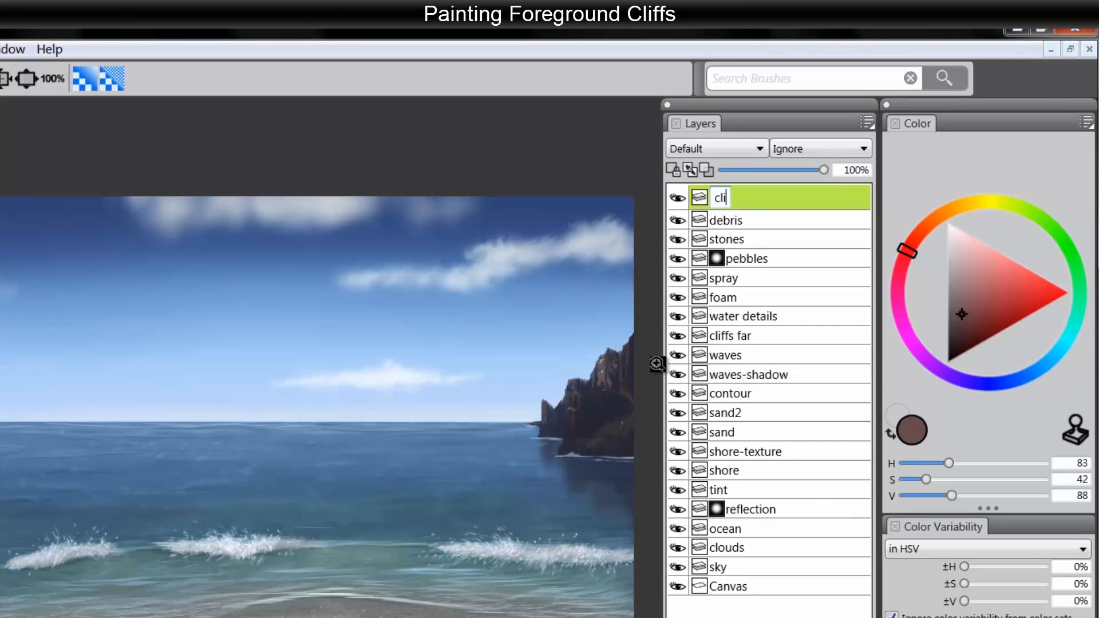
type("ffs foreground")
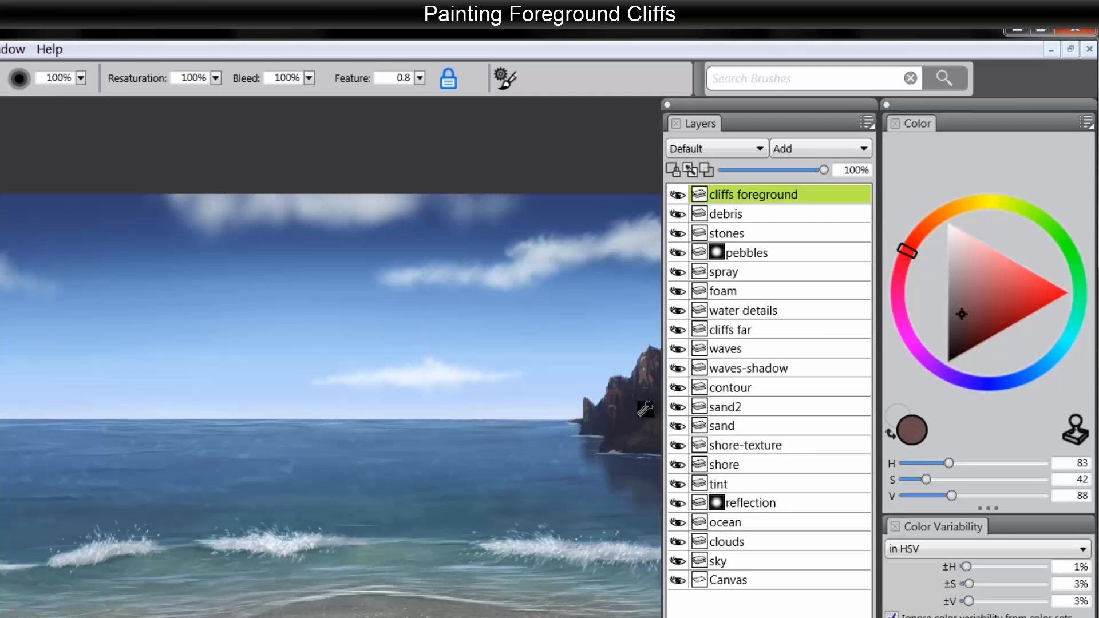
Sample the dark tone of the distant cliffs and deepen it to near-black (H 255, S 255, V 9)
left_click(640, 415, "alt")
left_click(640, 414, "alt")
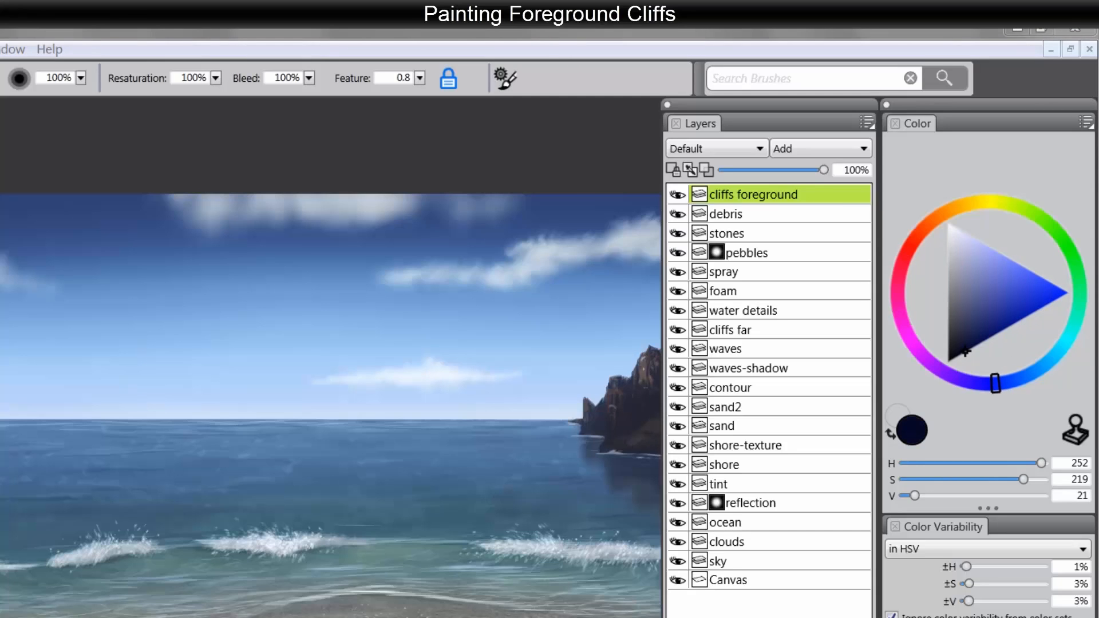
left_click(965, 347)
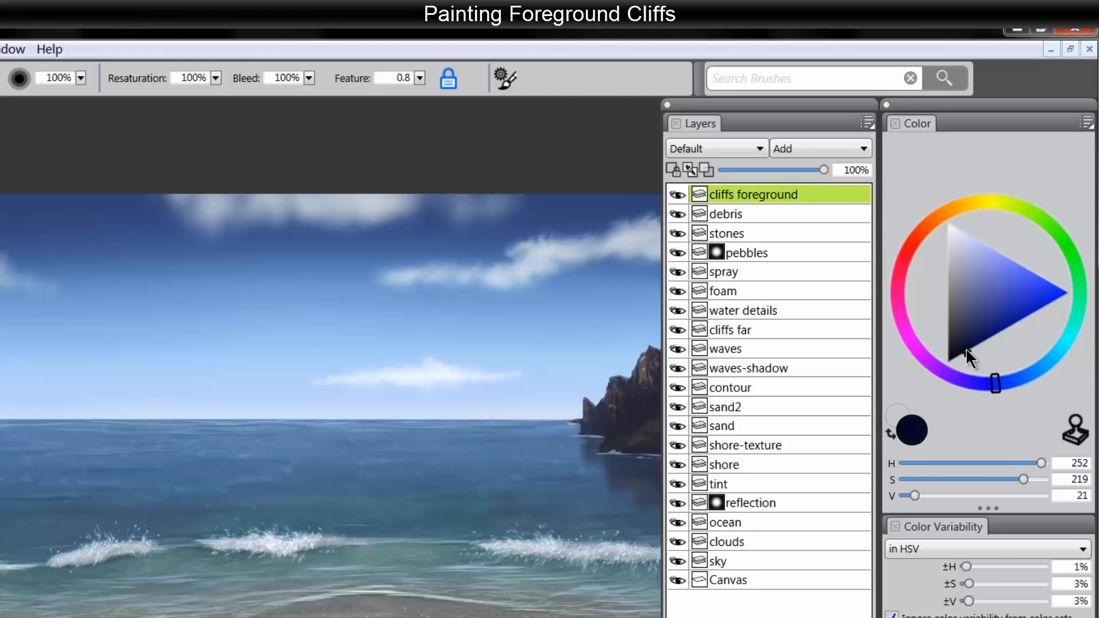
left_click_drag(966, 348, 962, 375)
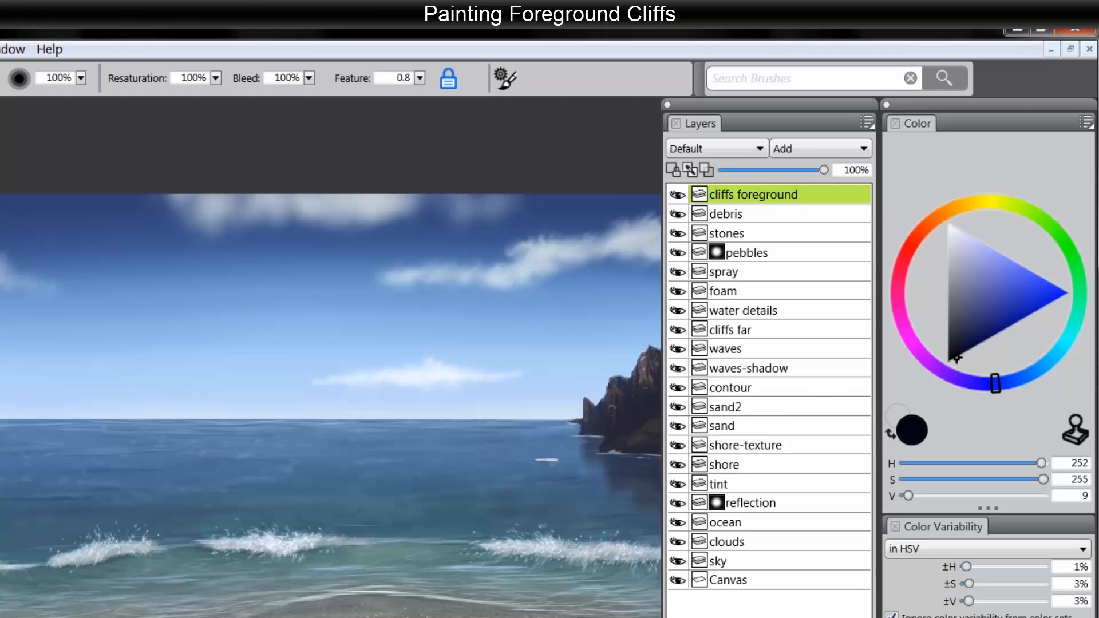
left_click(991, 385)
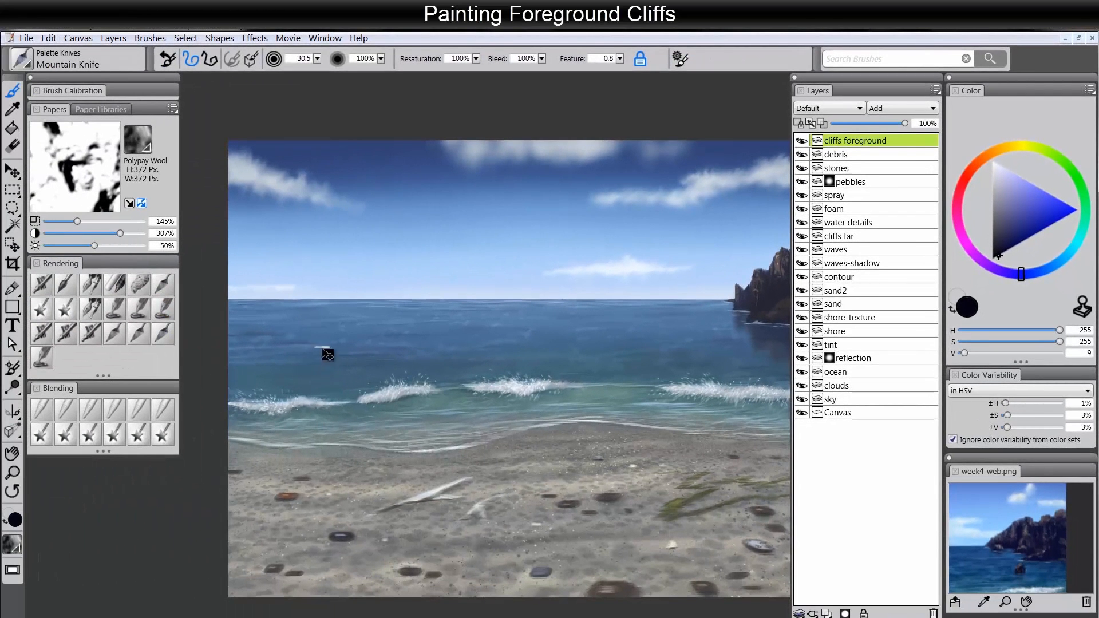
Shift the reference image to its rocks standing in the water and set the Mountain Knife size to 54.3
left_click_drag(329, 370, 329, 371)
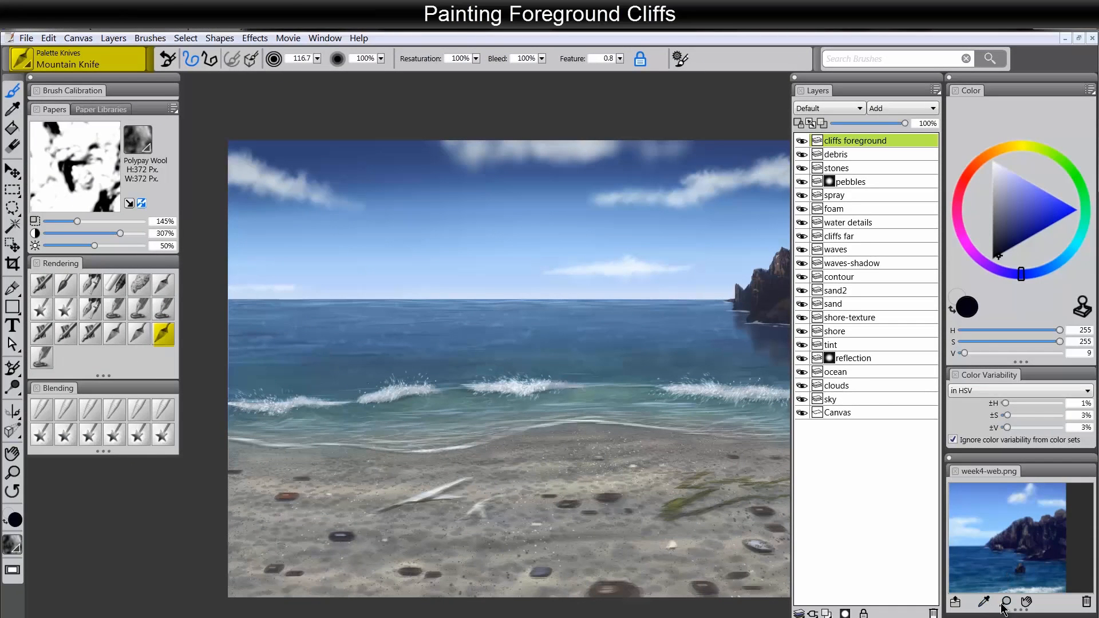
left_click(1026, 602)
mouse_move(999, 567)
left_mouse_down()
mouse_move(1029, 556)
mouse_move(997, 560)
left_mouse_up()
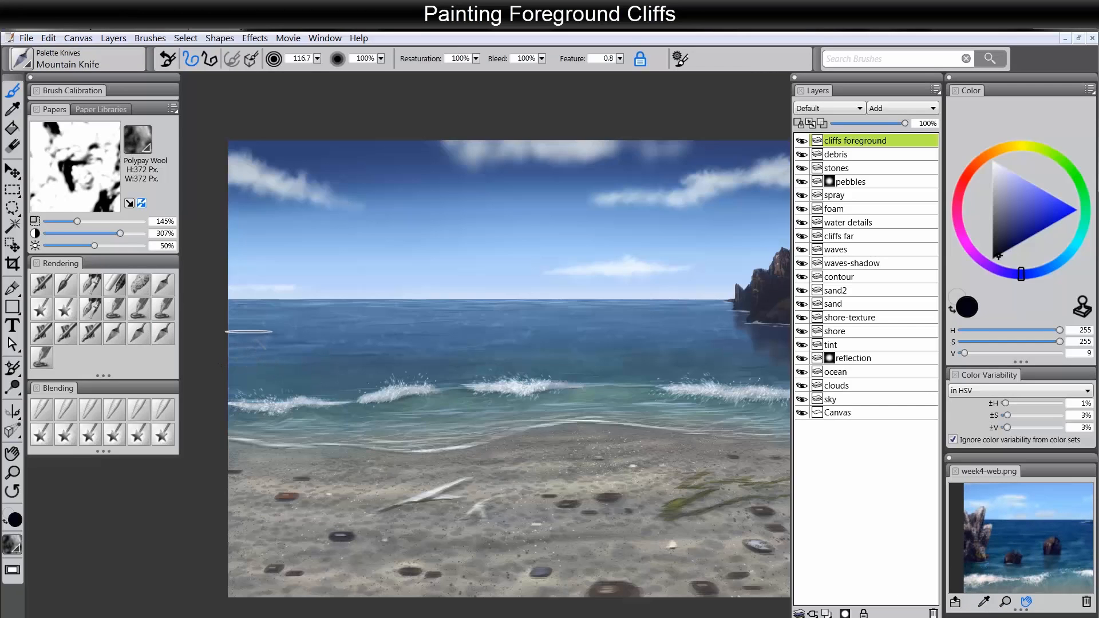
key("[")
key("[")
key("[")
key("[")
Block in a solid near-black cliff silhouette with a pointed peak at the canvas's left edge, and trim its outline with the Eraser
mouse_move(219, 318)
left_mouse_down()
mouse_move(236, 351)
mouse_move(262, 319)
mouse_move(275, 350)
left_mouse_up()
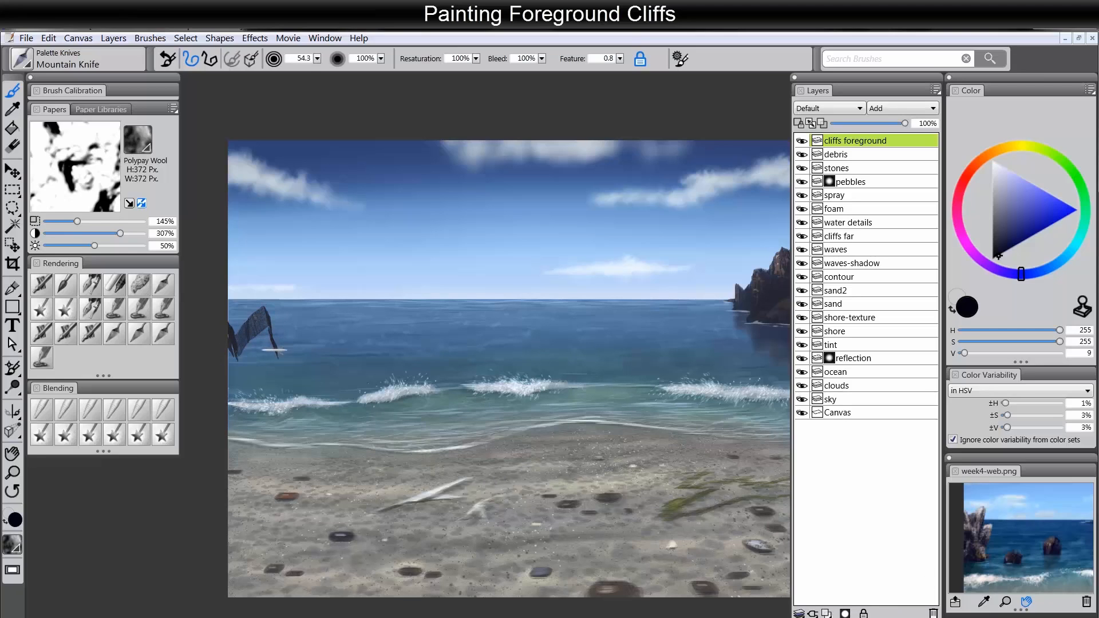
mouse_move(217, 309)
left_mouse_down()
mouse_move(233, 328)
mouse_move(268, 295)
mouse_move(284, 343)
mouse_move(306, 355)
mouse_move(223, 371)
mouse_move(293, 366)
mouse_move(281, 355)
mouse_move(295, 352)
mouse_move(232, 381)
mouse_move(258, 366)
mouse_move(234, 367)
mouse_move(251, 331)
mouse_move(225, 355)
left_mouse_up()
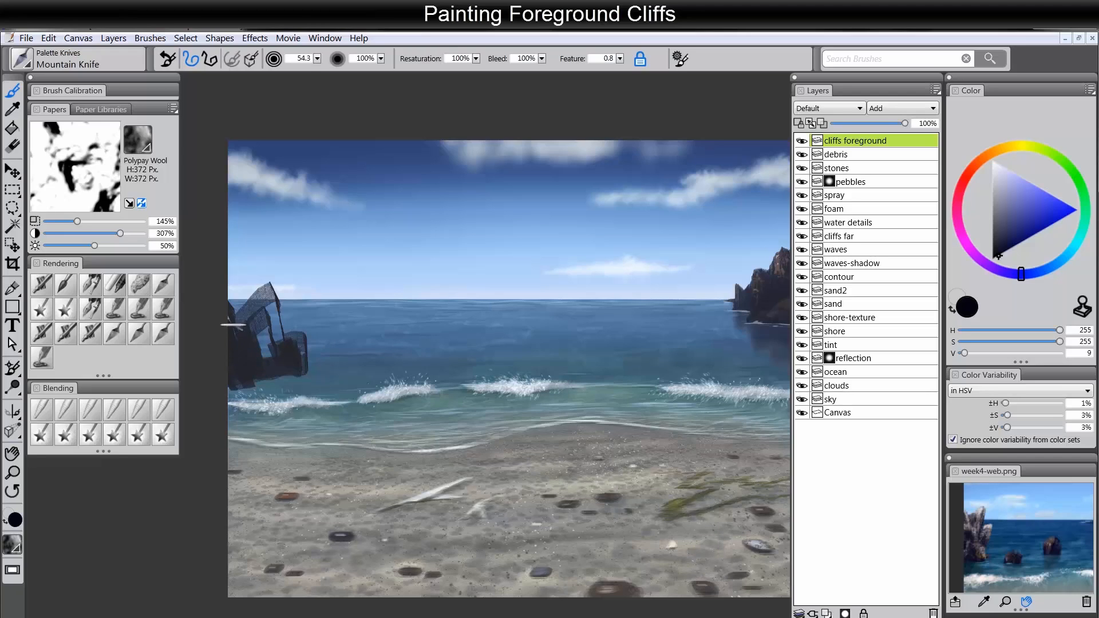
mouse_move(246, 318)
left_mouse_down()
mouse_move(272, 295)
mouse_move(260, 304)
mouse_move(273, 297)
mouse_move(277, 338)
mouse_move(278, 318)
mouse_move(265, 356)
mouse_move(266, 320)
mouse_move(250, 341)
mouse_move(302, 348)
left_mouse_up()
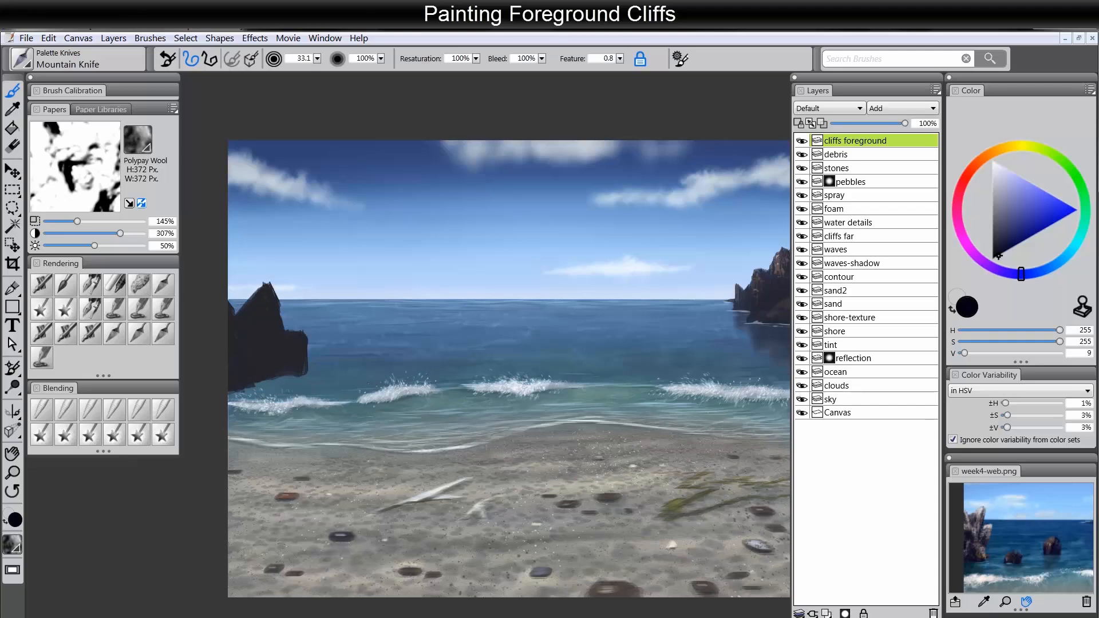
left_click_drag(264, 282, 260, 292)
left_click(12, 146)
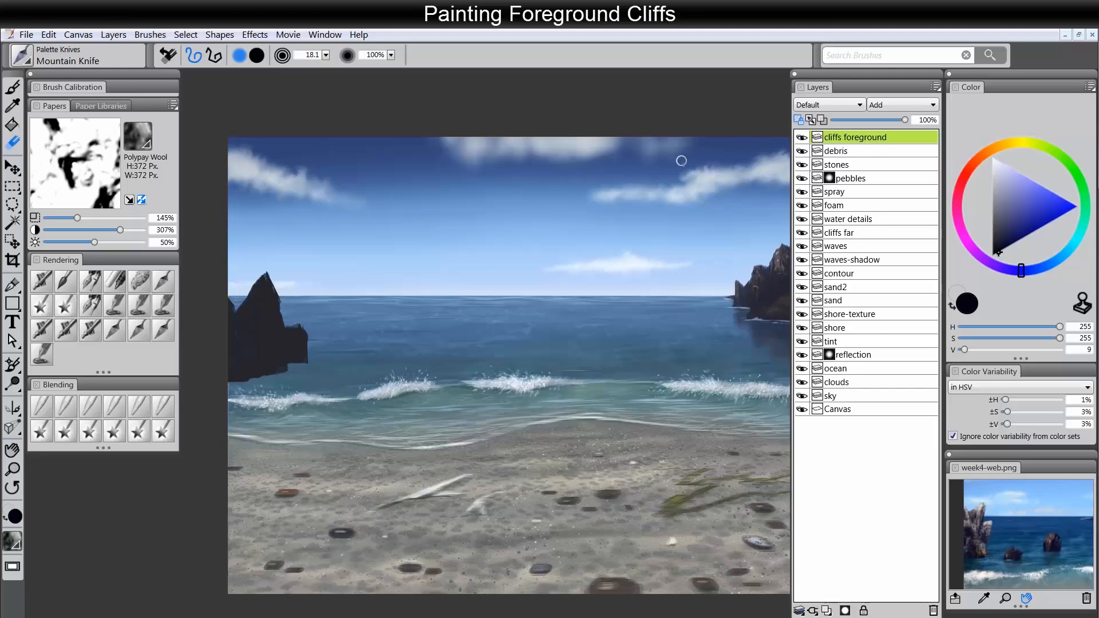
Paint brown (H 107, S 61, V 67) Mountain Knife facets down the foreground cliff, from its peak to the lower rocks
left_click(162, 285)
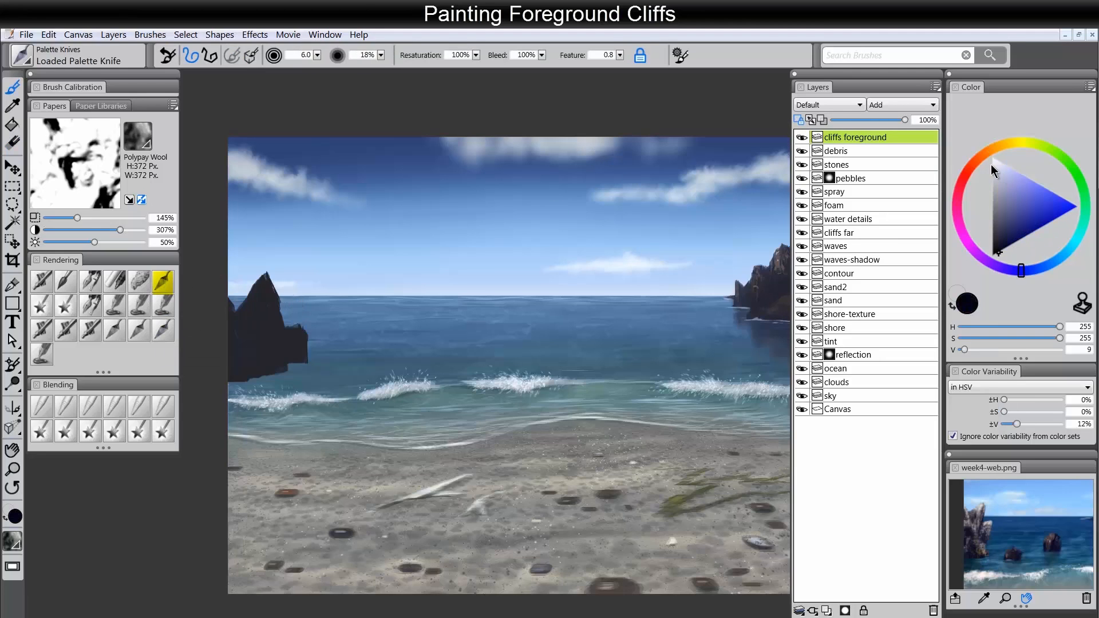
left_click_drag(983, 160, 997, 165)
left_click_drag(1001, 238, 1003, 234)
mouse_move(266, 274)
left_mouse_down()
mouse_move(280, 328)
mouse_move(266, 292)
left_mouse_up()
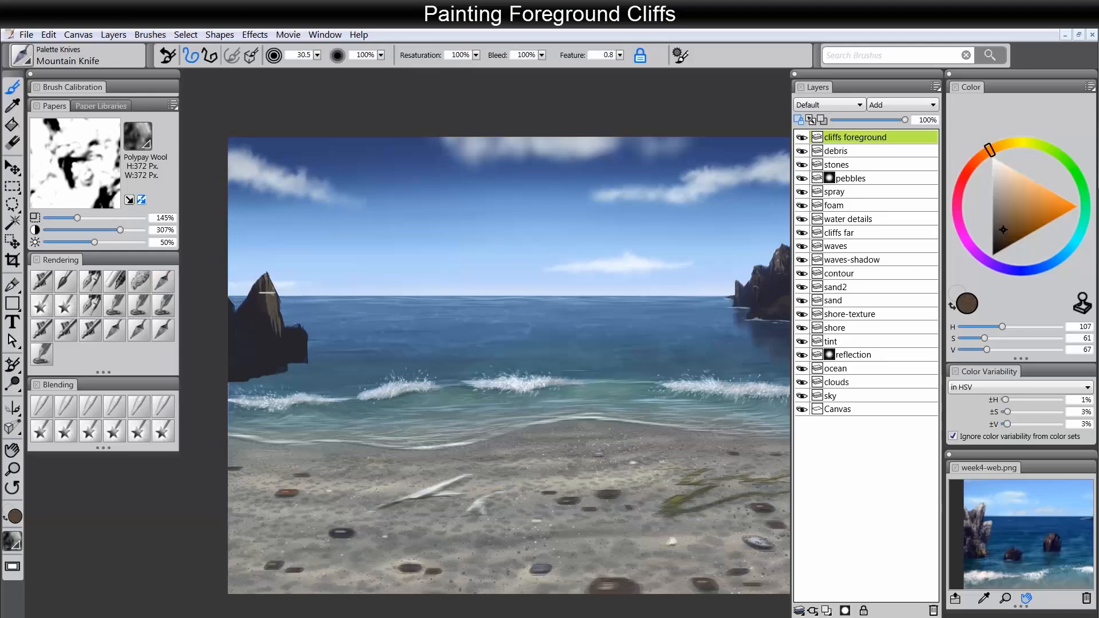
mouse_move(292, 328)
left_mouse_down()
mouse_move(299, 343)
mouse_move(303, 333)
mouse_move(240, 336)
mouse_move(237, 348)
mouse_move(255, 361)
left_mouse_up()
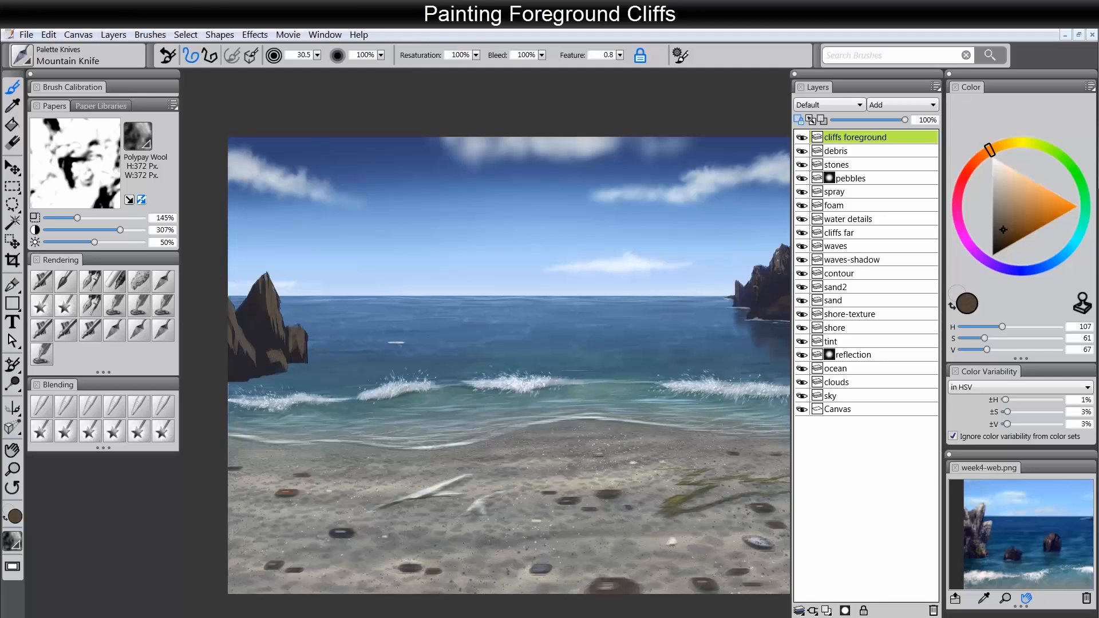
Paint mossy Mountain Knife strokes along the foreground cliff's base in olive (H 120, S 110, V 74) and dark green (H 138, S 96, V 54)
left_click(1013, 227)
left_click(1009, 143)
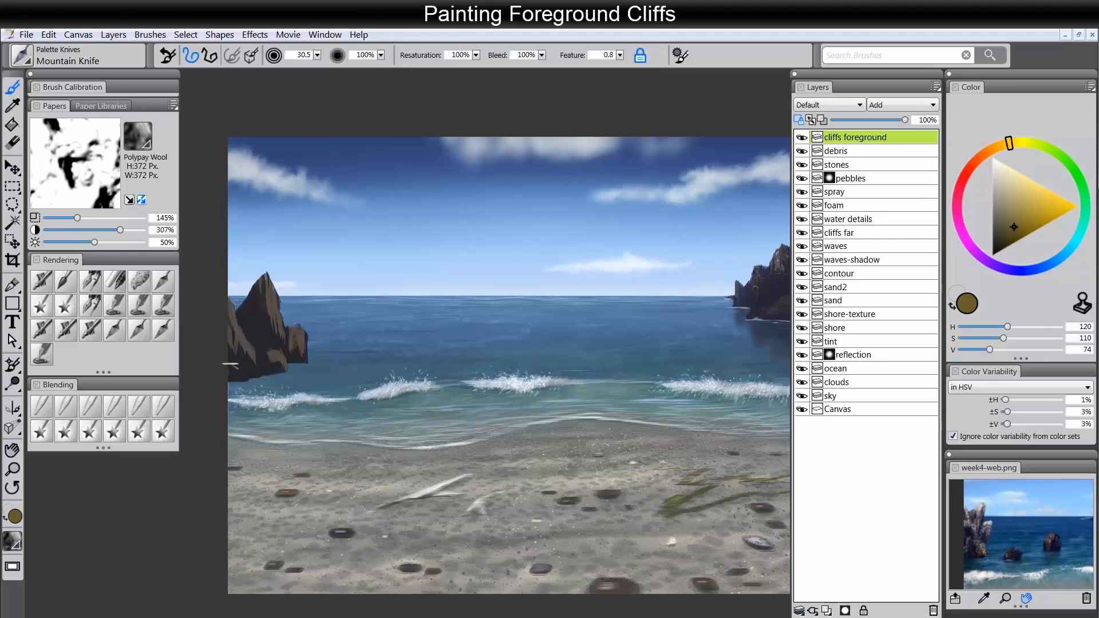
left_click_drag(229, 364, 292, 358)
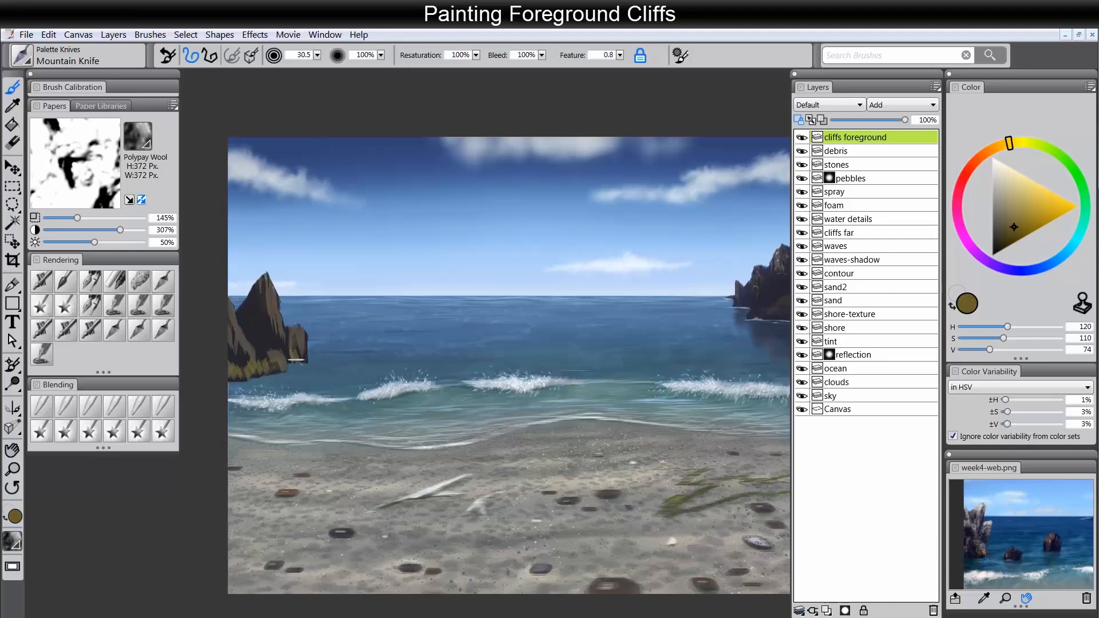
left_click(1039, 147)
left_click(1006, 235)
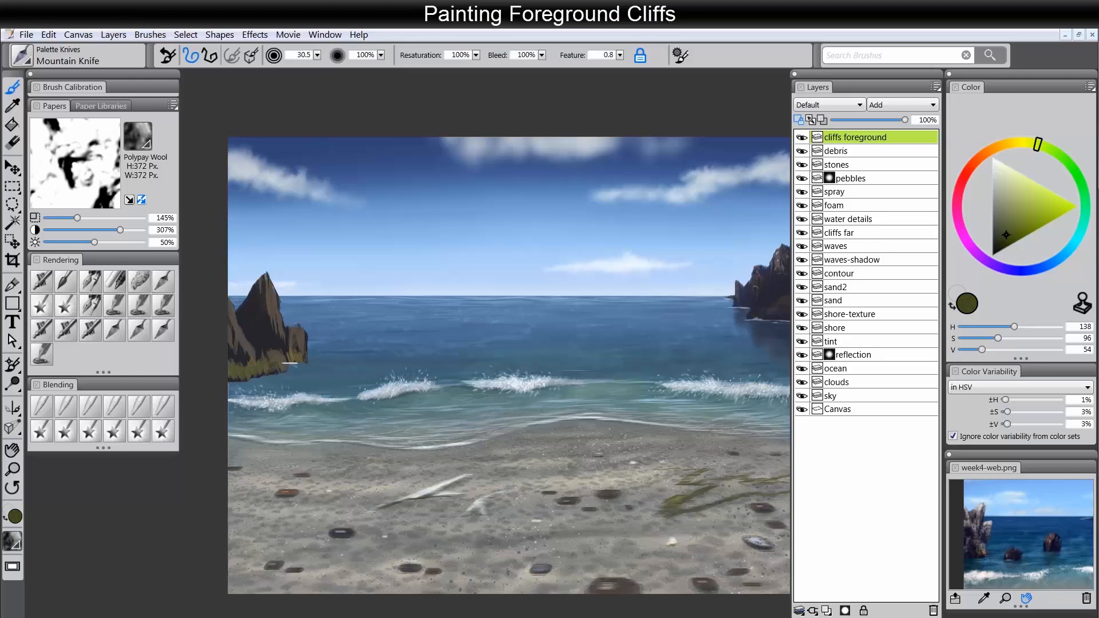
Texture the foreground cliff with Square Chalk in near-black and lighter brown (H 103, S 60, V 94), scaling the paper grain to 65% for the brown
left_click(258, 328, "alt")
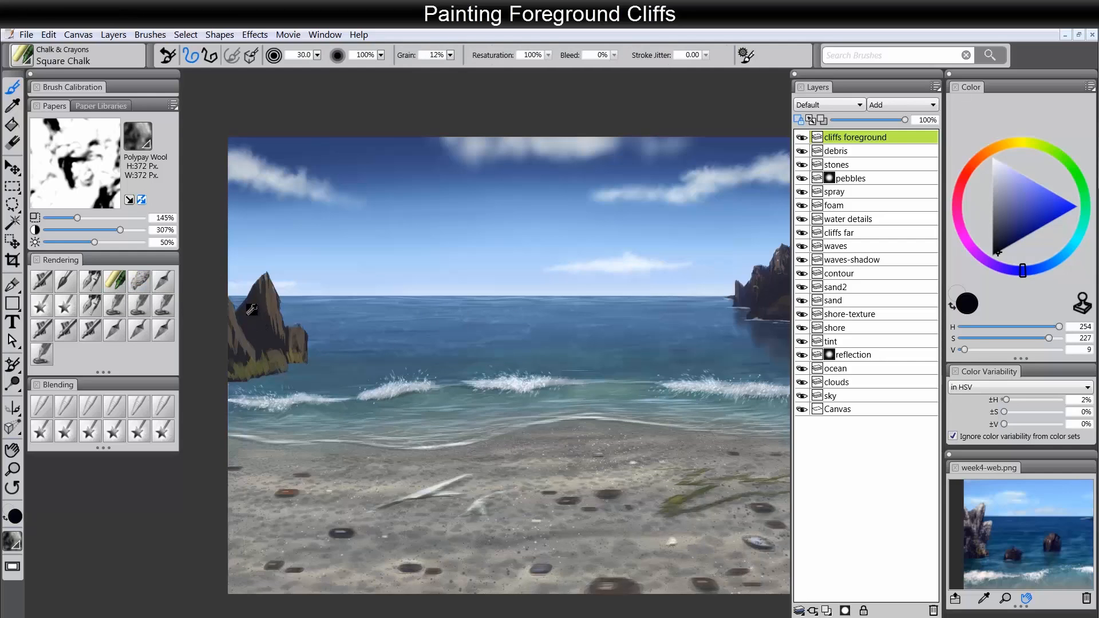
left_click_drag(264, 292, 268, 303)
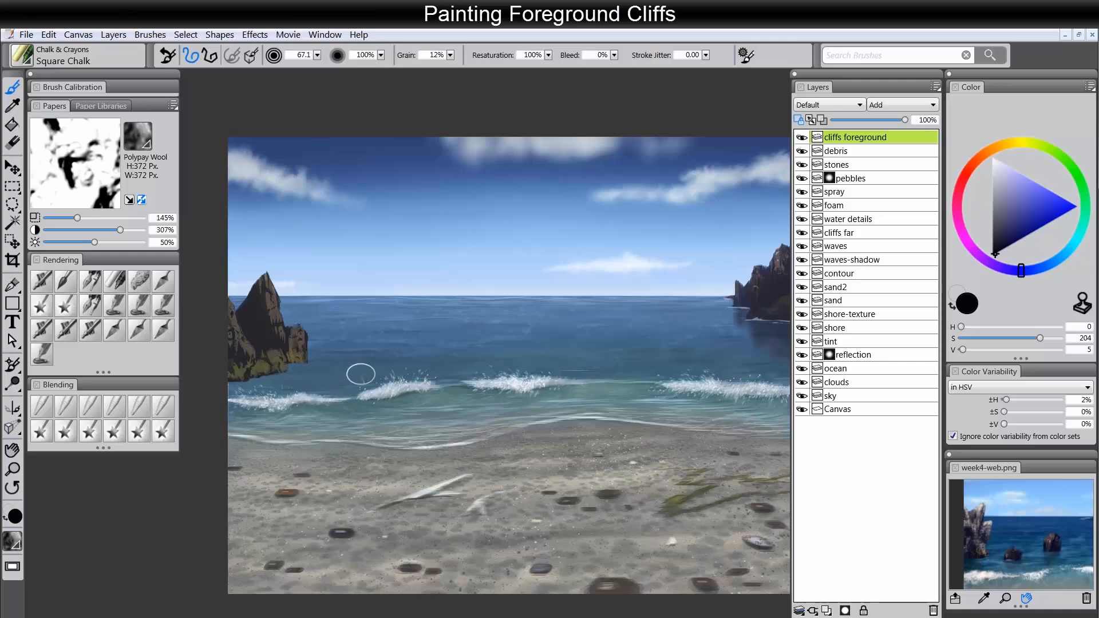
left_click(274, 298, "alt")
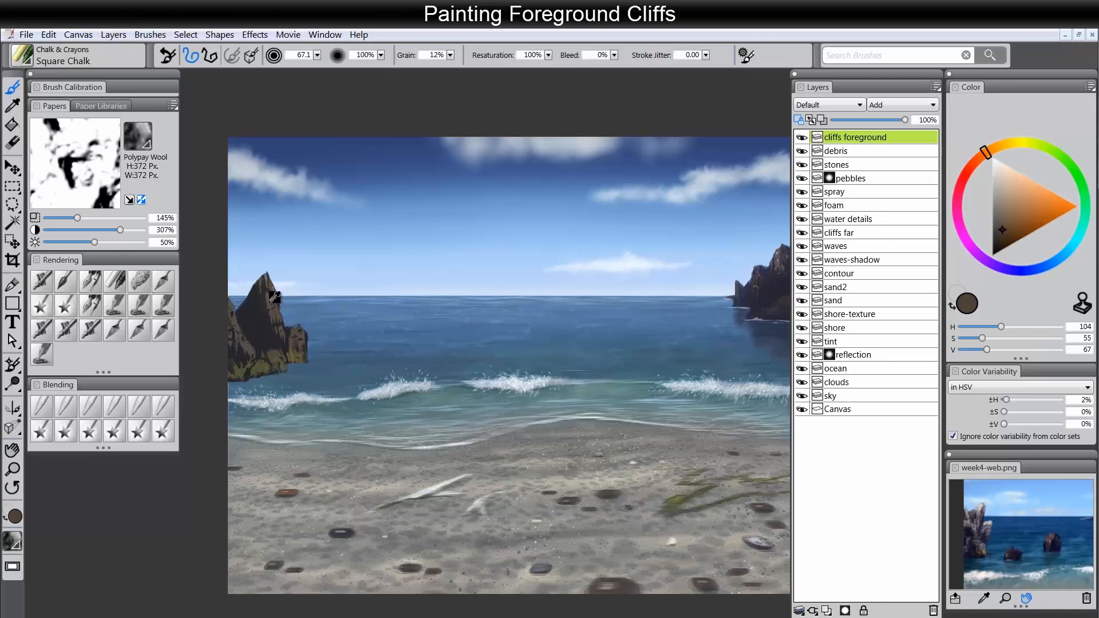
left_click(1009, 220)
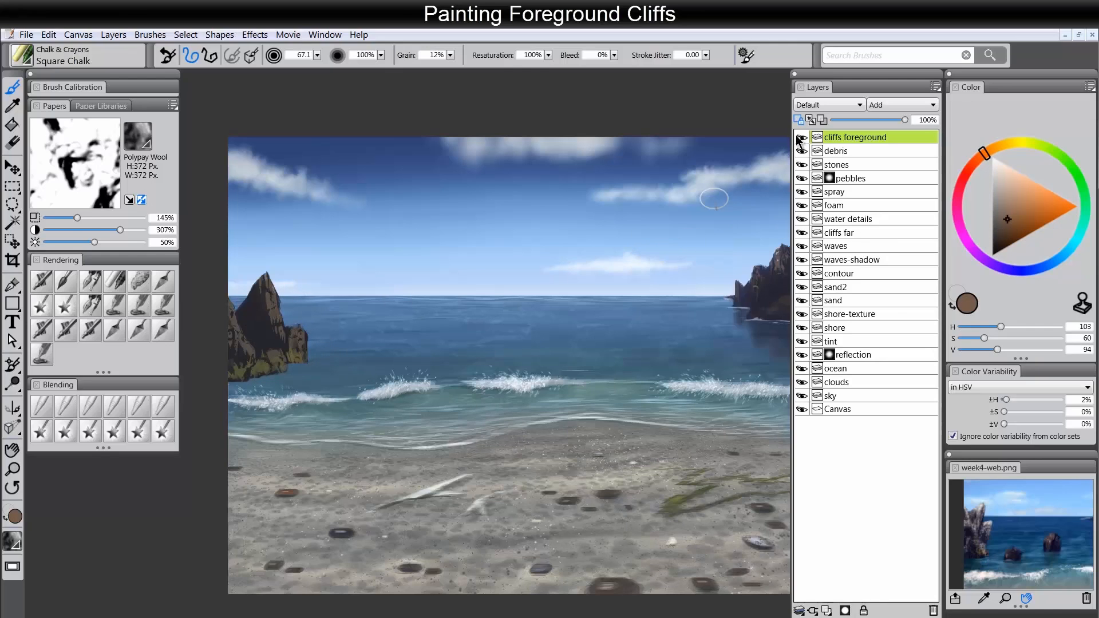
left_click(60, 217)
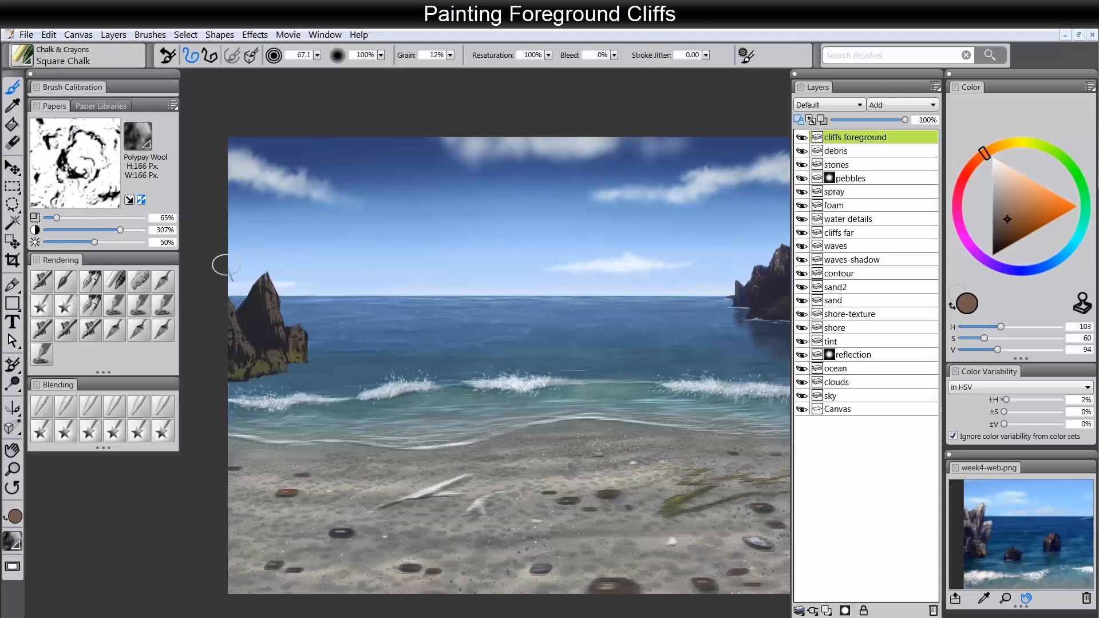
mouse_move(270, 308)
left_mouse_down()
mouse_move(268, 270)
mouse_move(258, 321)
mouse_move(274, 274)
mouse_move(273, 332)
mouse_move(279, 311)
mouse_move(299, 353)
mouse_move(254, 321)
mouse_move(232, 331)
mouse_move(260, 362)
mouse_move(277, 363)
mouse_move(234, 377)
mouse_move(305, 354)
mouse_move(260, 289)
left_mouse_up()
Add grey-blue Square Chalk highlights (H 232, S 38, V 142) to the foreground cliff, based on a colour sampled from the sky
left_click(297, 239, "alt")
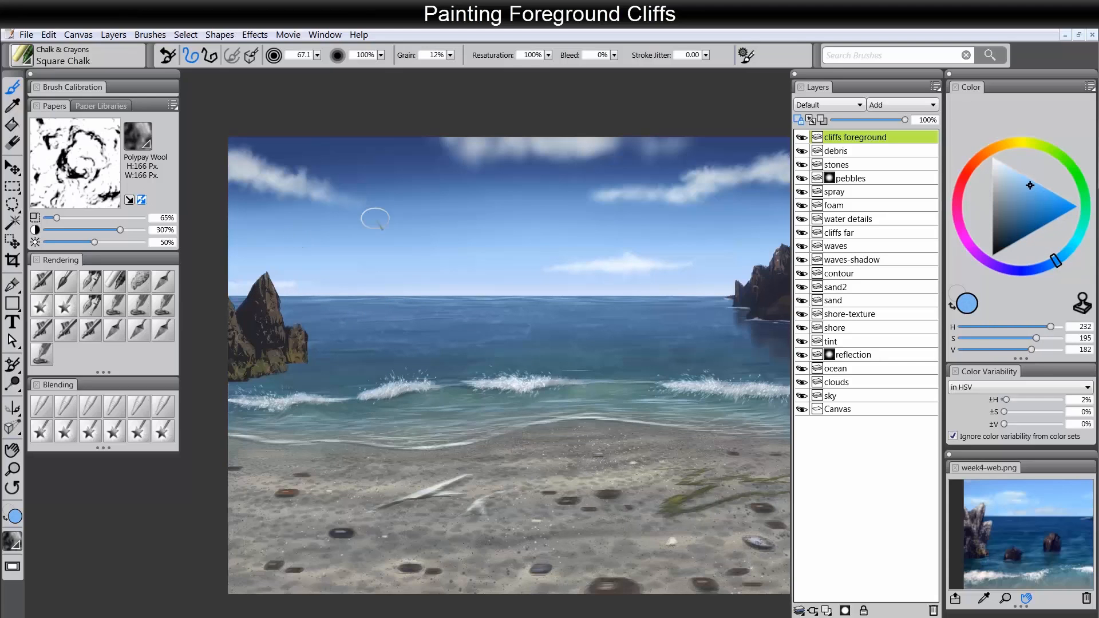
left_click(1003, 200)
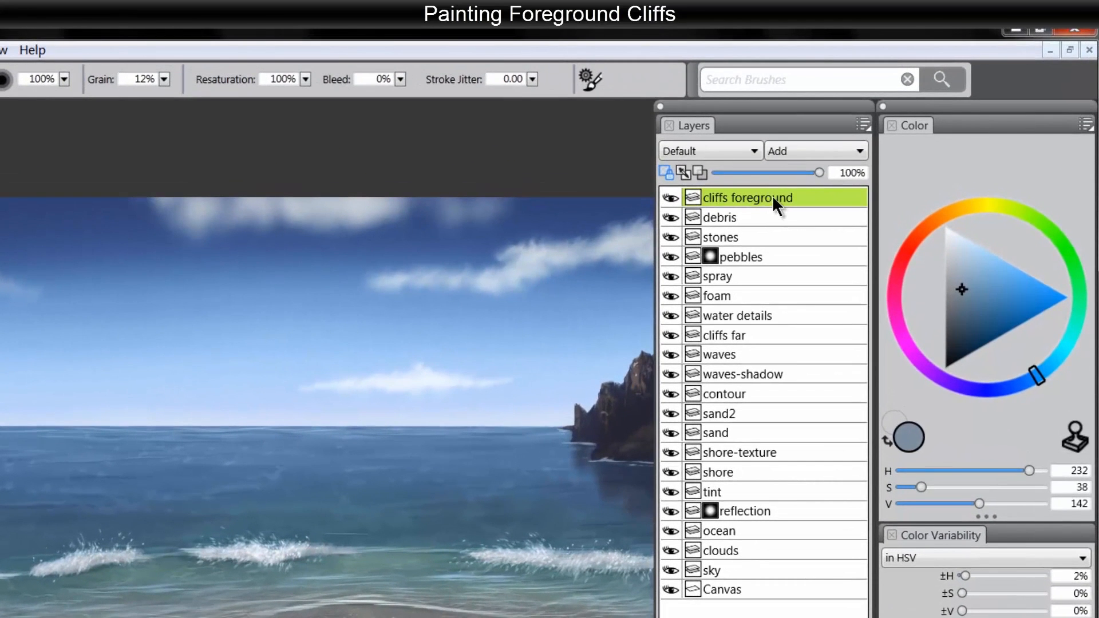
Move the cliffs foreground layer directly beneath the water details layer
left_click(769, 217)
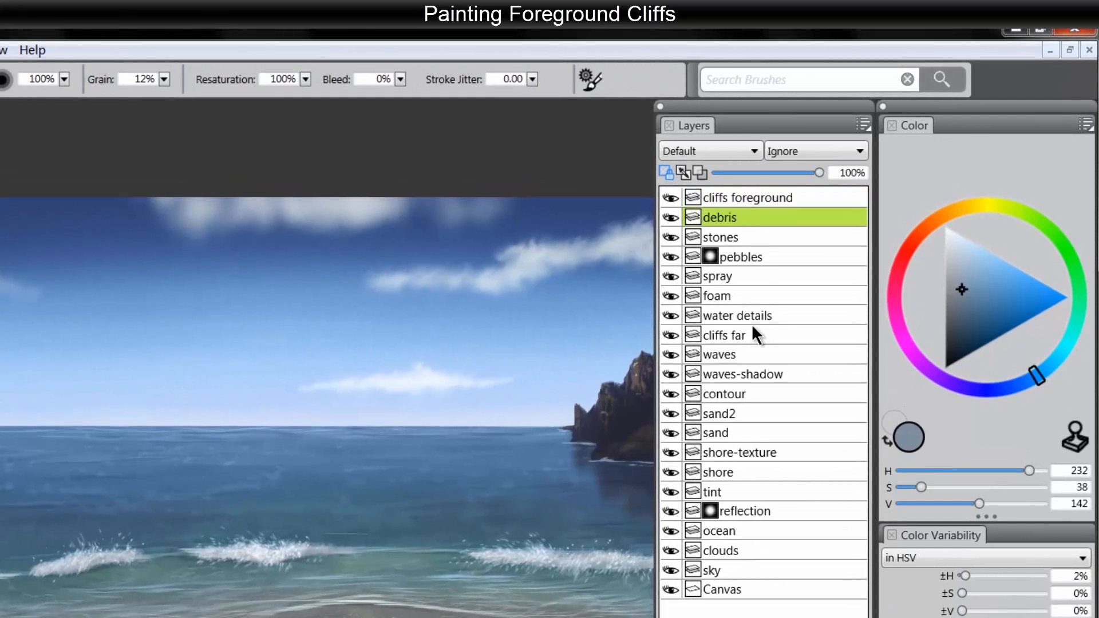
left_click_drag(752, 327, 750, 325)
Paint thin pale blue (H 232, S 255, V 233) Loaded Palette Knife foam along the foreground cliff's waterline on the water details layer
left_click(730, 298)
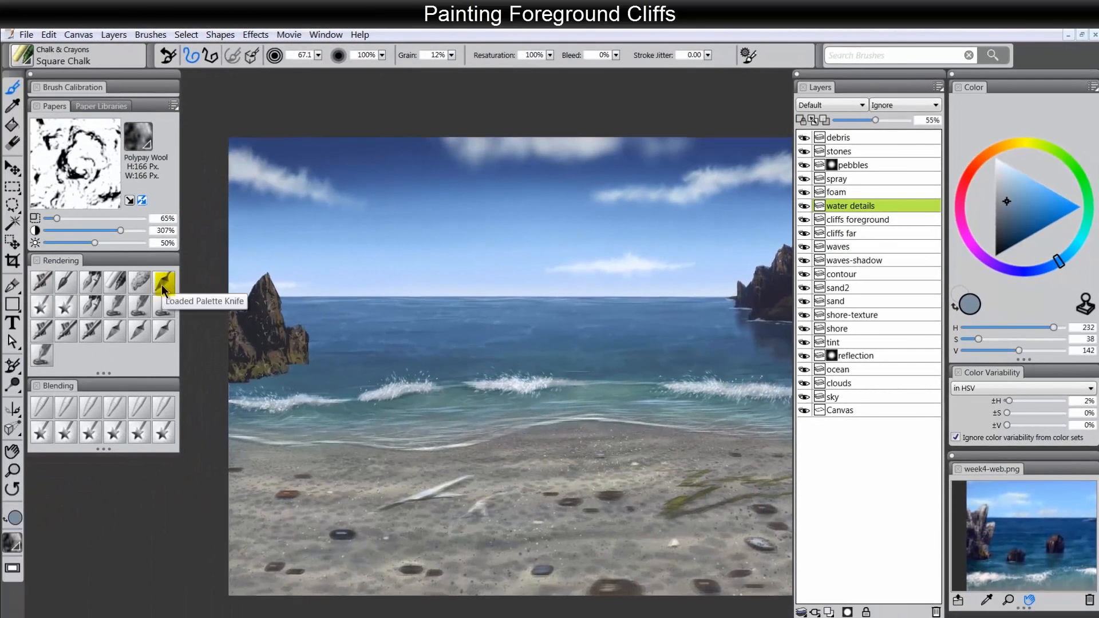
left_click(165, 283)
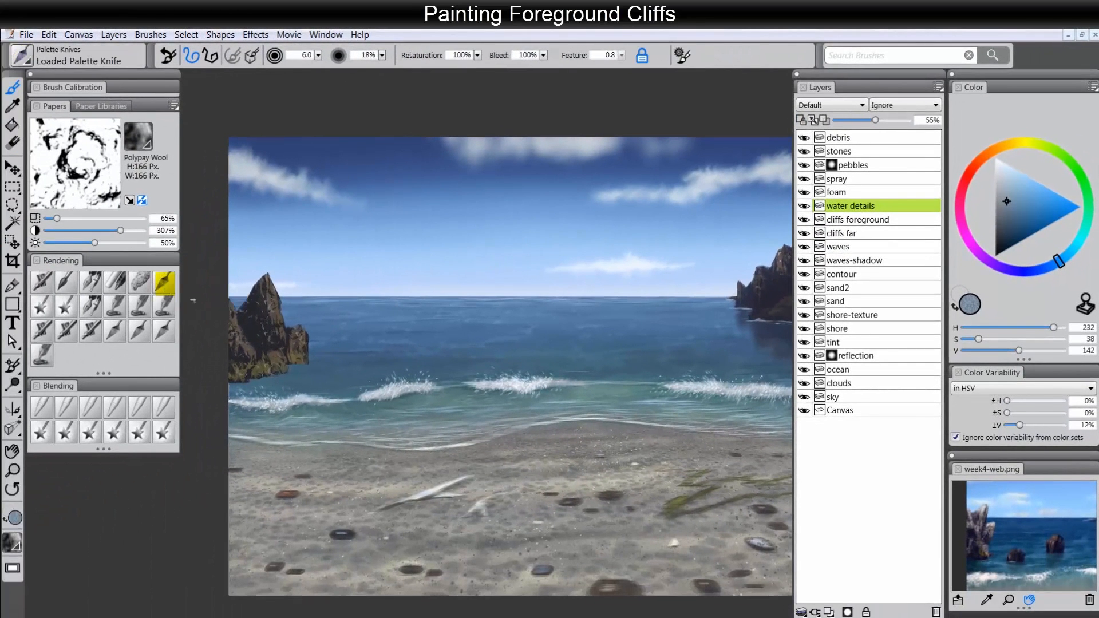
left_click_drag(1012, 172, 1012, 165)
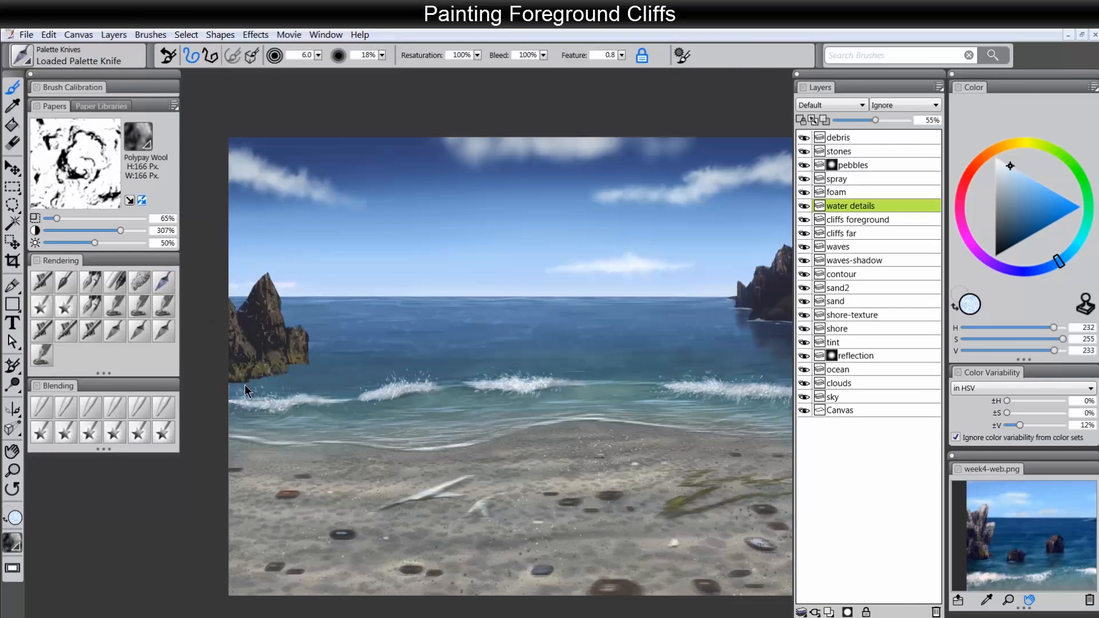
left_click_drag(245, 384, 243, 383)
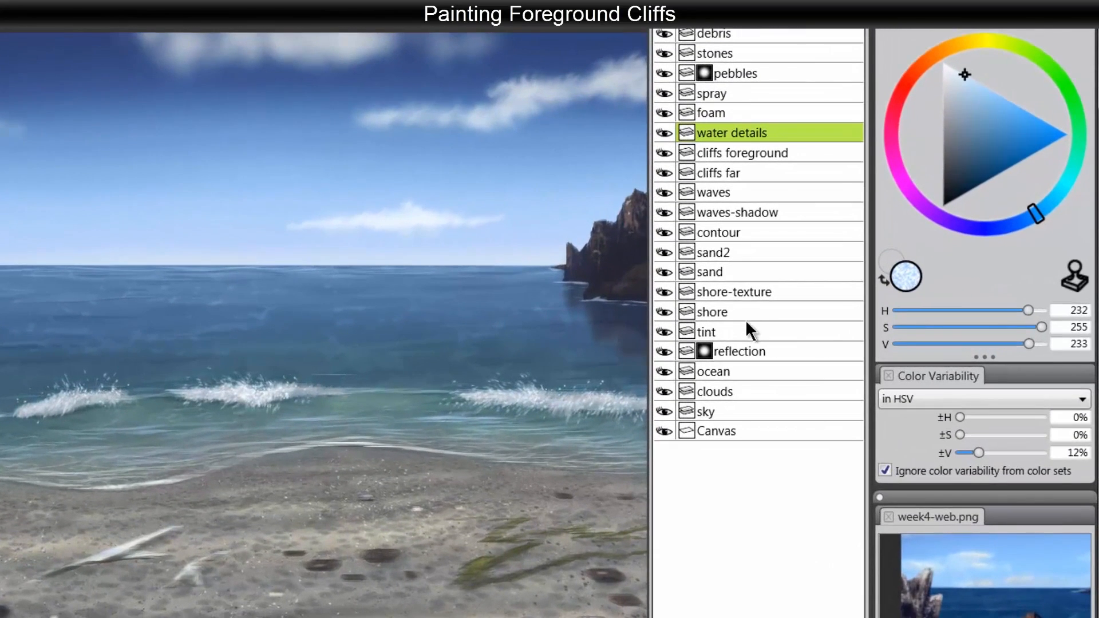
Paint the foreground cliff's reflection into the water on the tint layer with near-black, grey-brown and mossy green sampled from the cliff
left_click(723, 329)
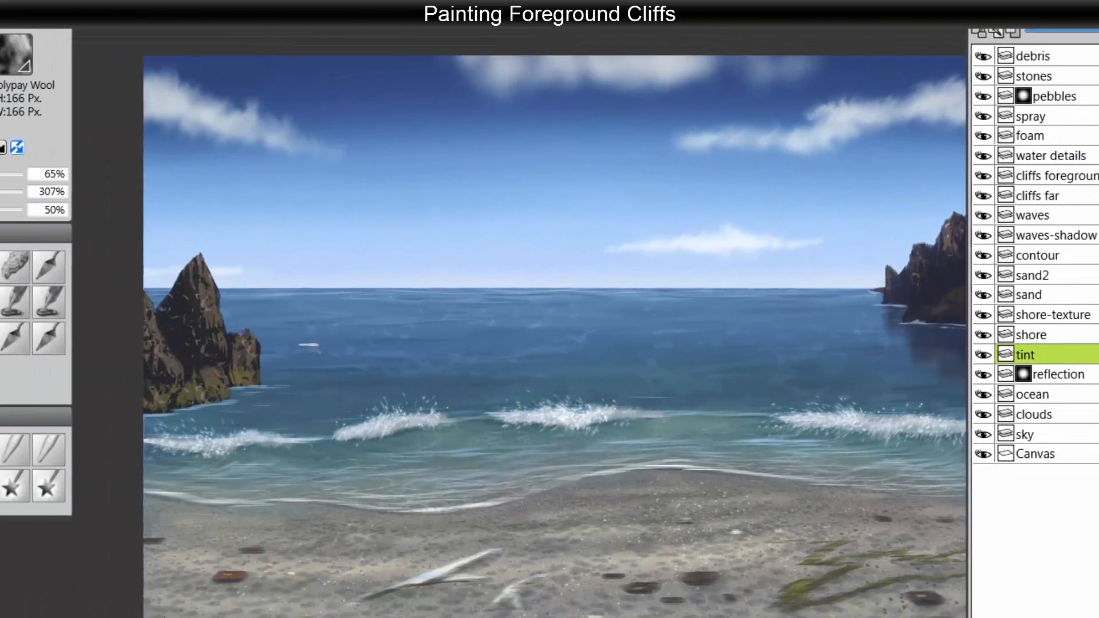
left_click(35, 277)
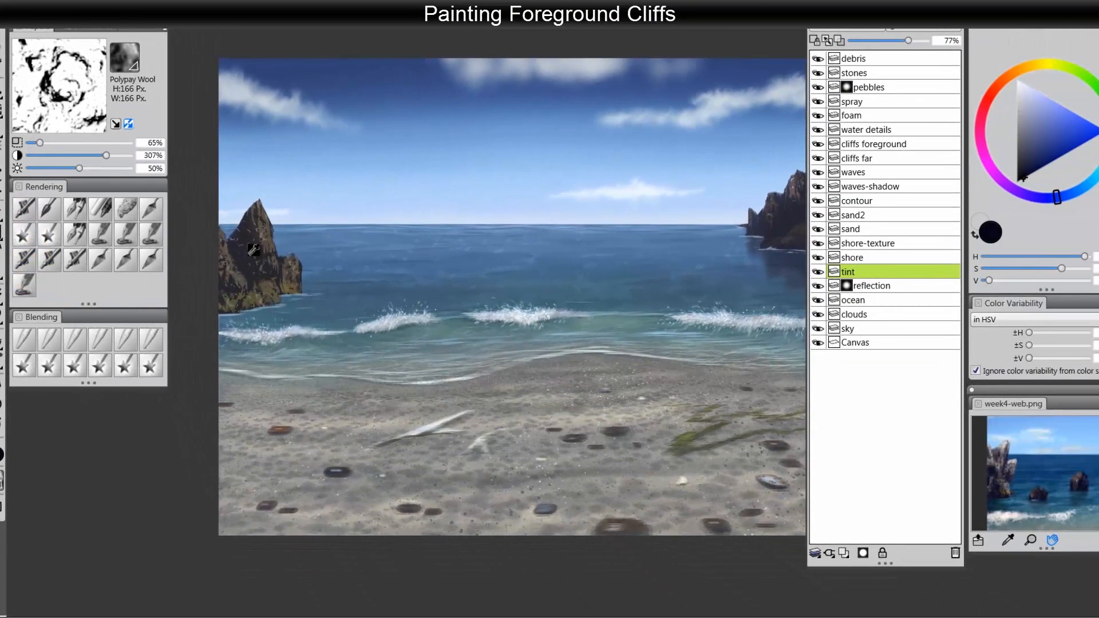
left_click(253, 249, "alt")
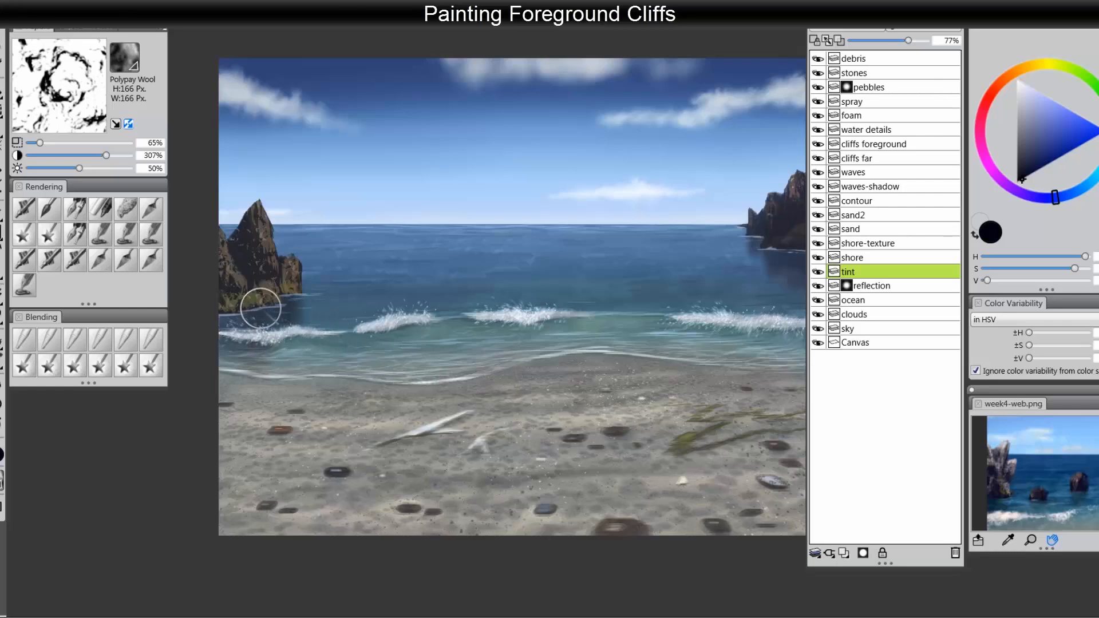
mouse_move(228, 315)
left_mouse_down()
mouse_move(293, 293)
mouse_move(221, 315)
left_mouse_up()
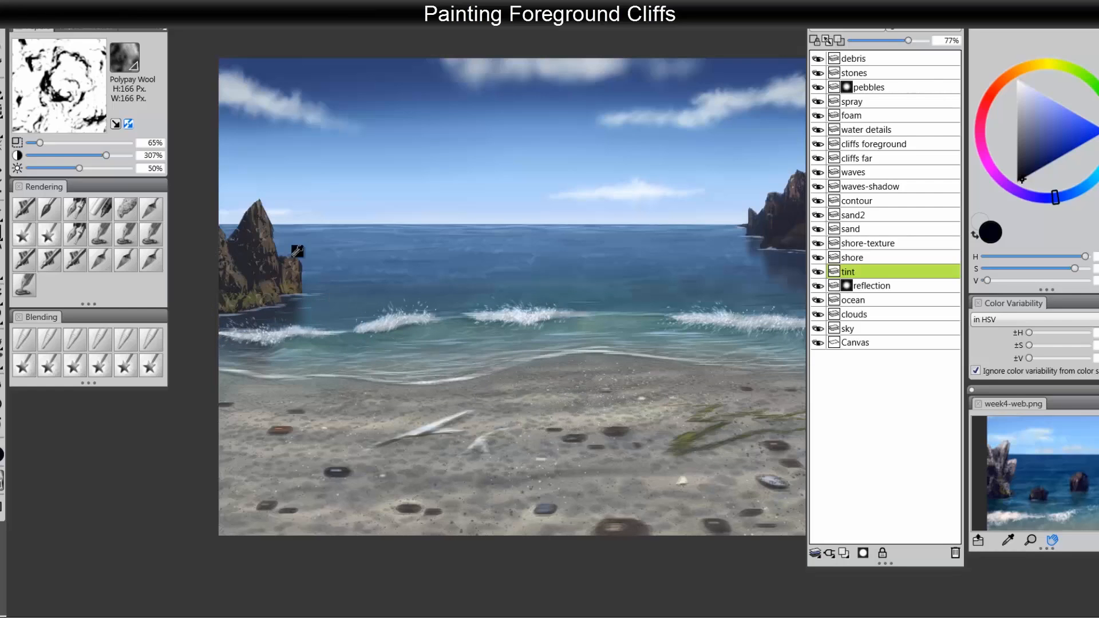
left_click(264, 221, "alt")
left_click(264, 219, "alt")
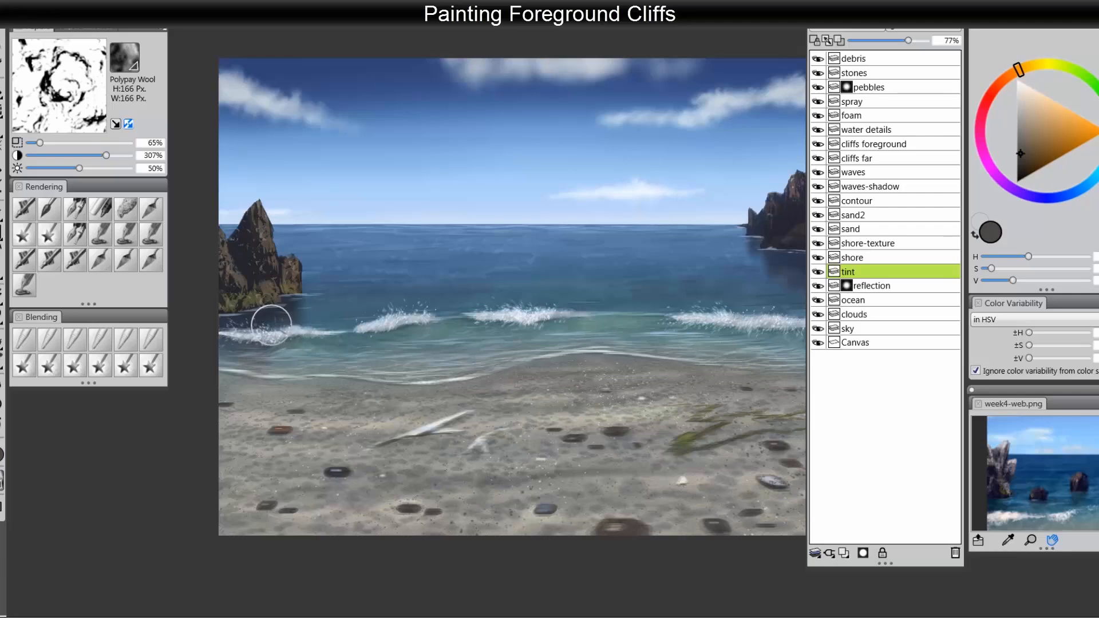
left_click(255, 297, "alt")
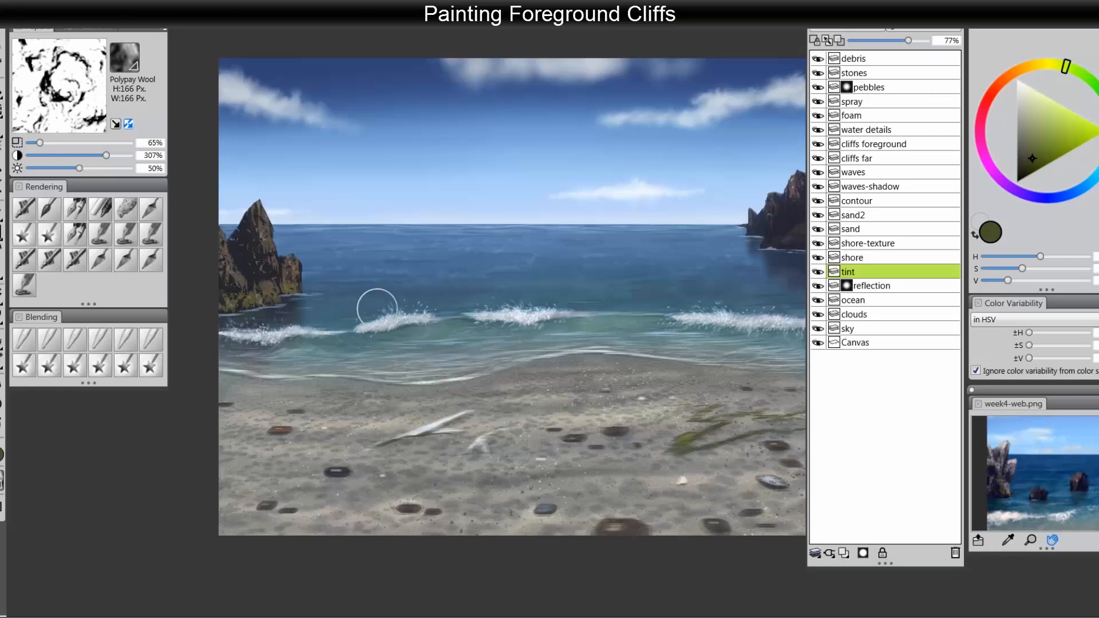
left_click_drag(490, 389, 458, 425)
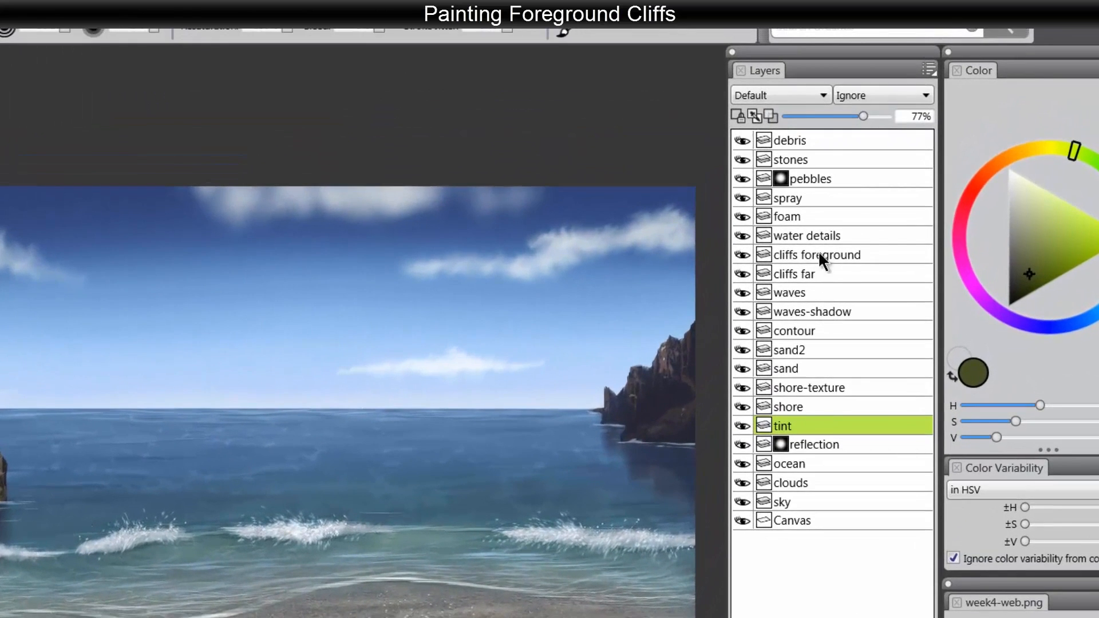
Soften the chalk texture of the foreground cliff with the Coarse Oily Blender on the cliffs foreground layer
left_click(813, 251)
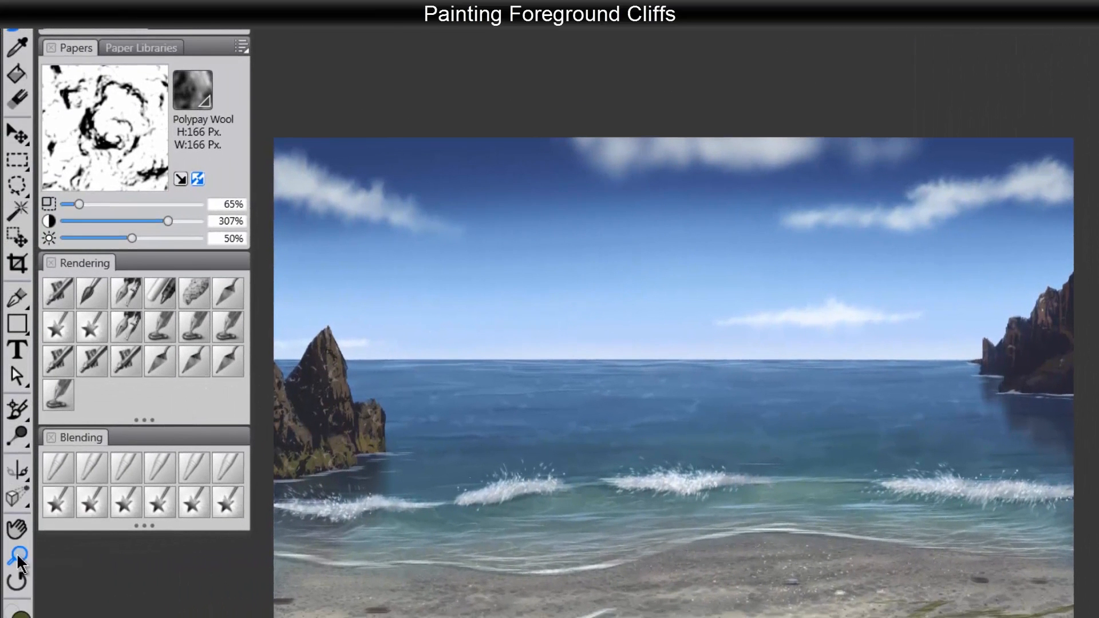
left_click(319, 403)
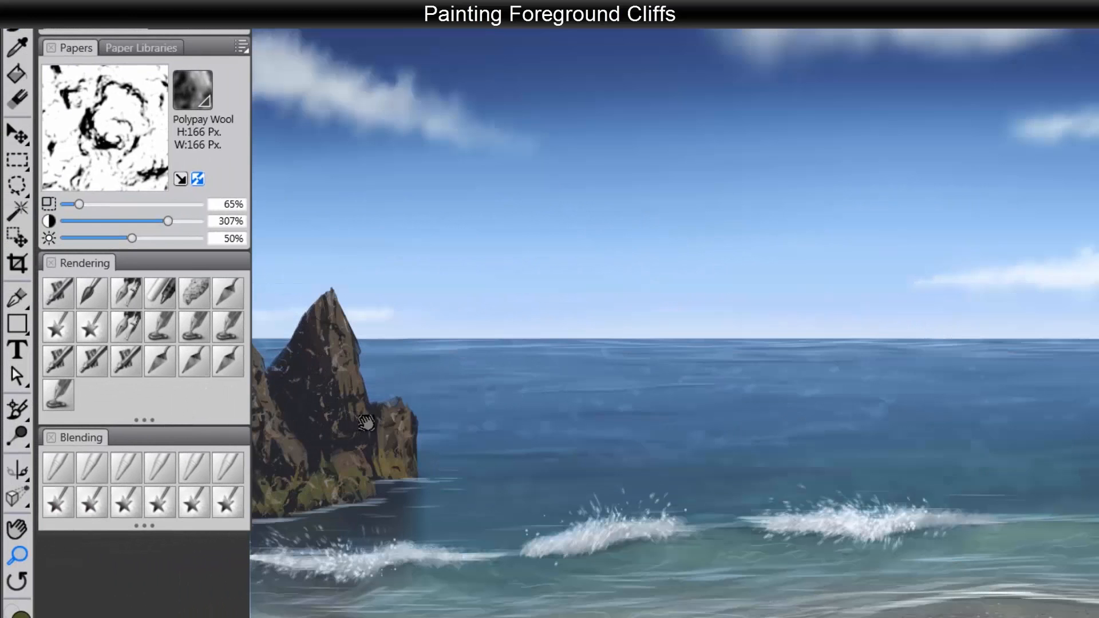
left_click_drag(468, 405, 597, 381)
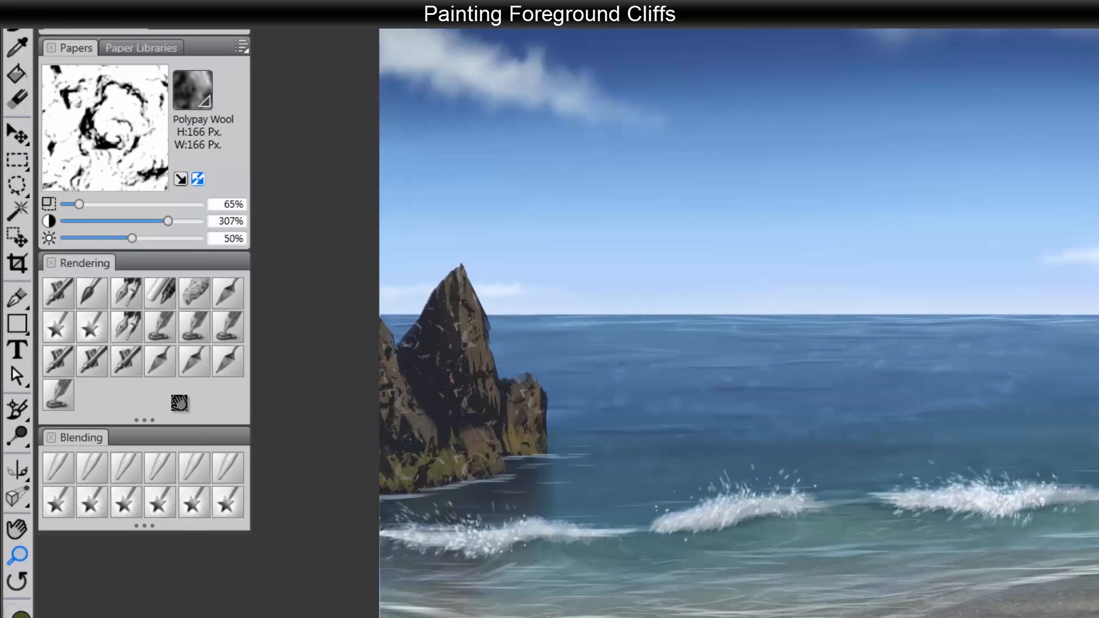
left_click(87, 478)
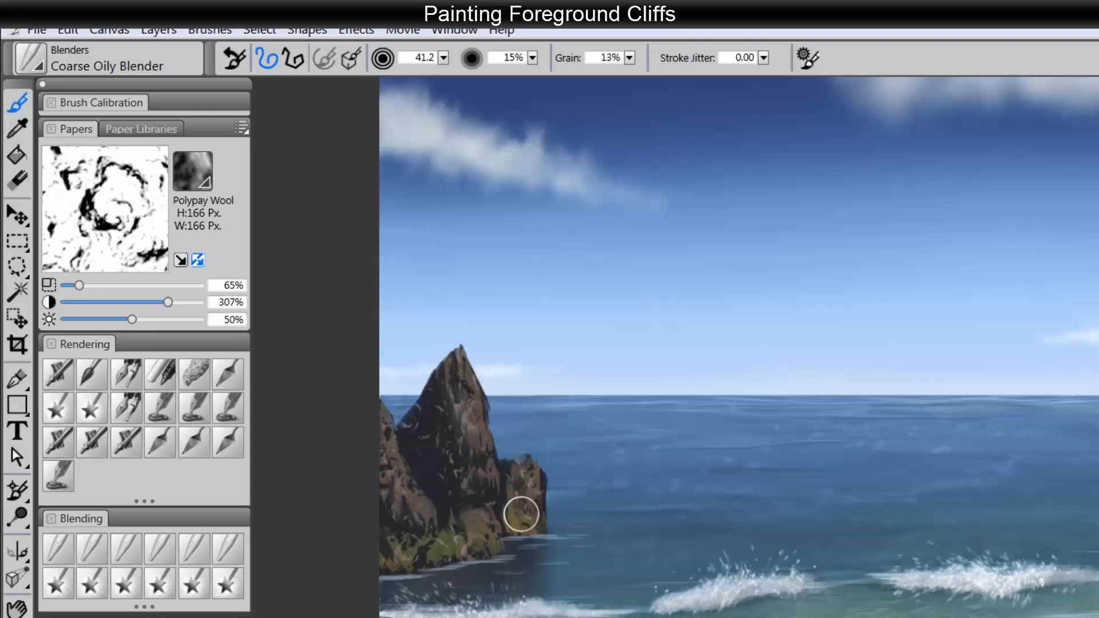
Shade the foreground cliff with the Sponge in near-black, enlarging the brush to 203.7
left_click(194, 372)
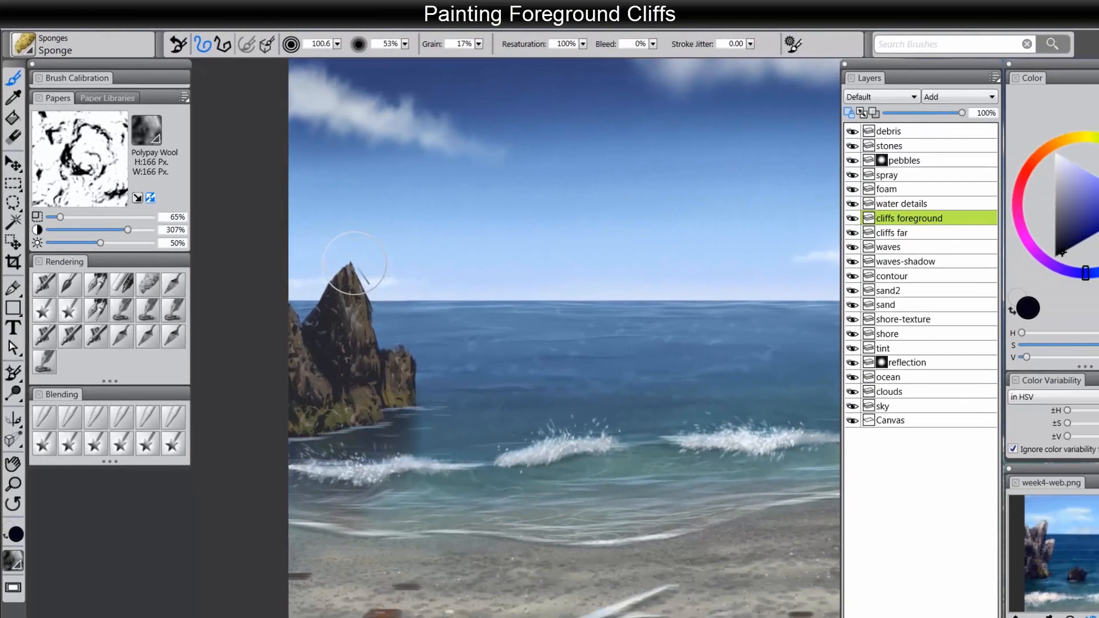
left_click_drag(356, 259, 378, 316)
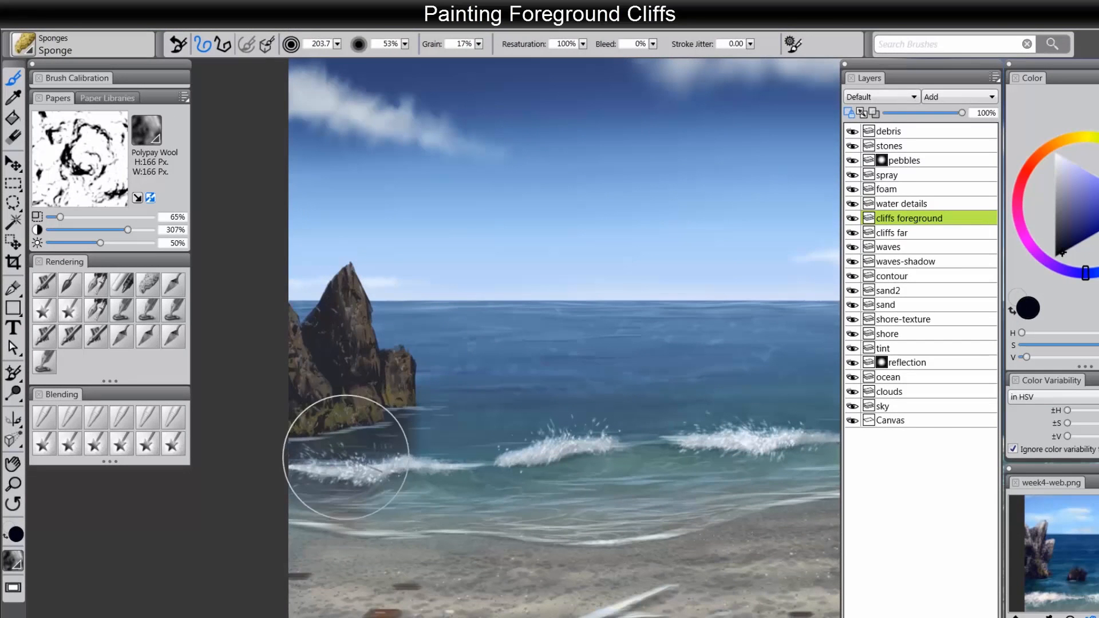
left_click_drag(531, 434, 519, 441)
key("ctrl+space")
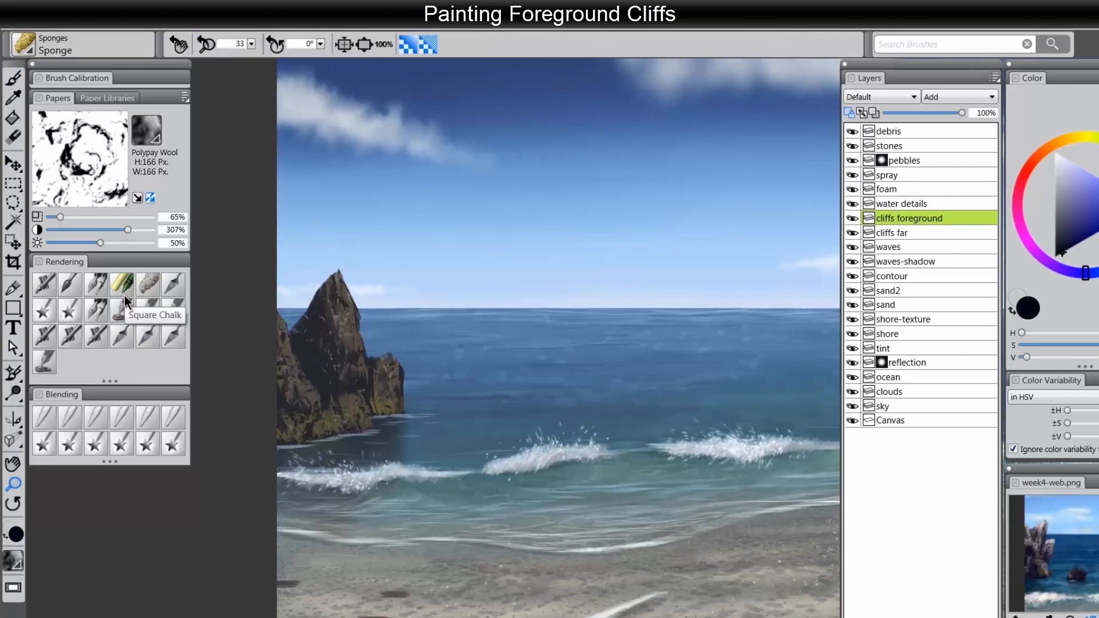
Add very pale blue highlights to the foreground cliff's rock faces with Square Chalk at size 22.8
left_click(122, 285)
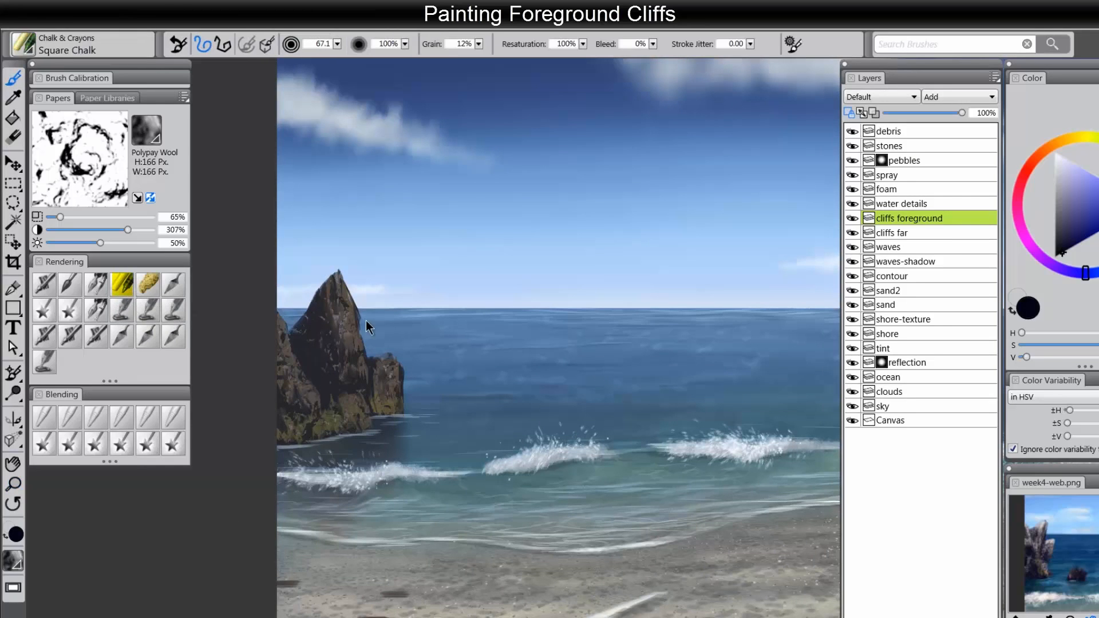
left_click(1067, 162)
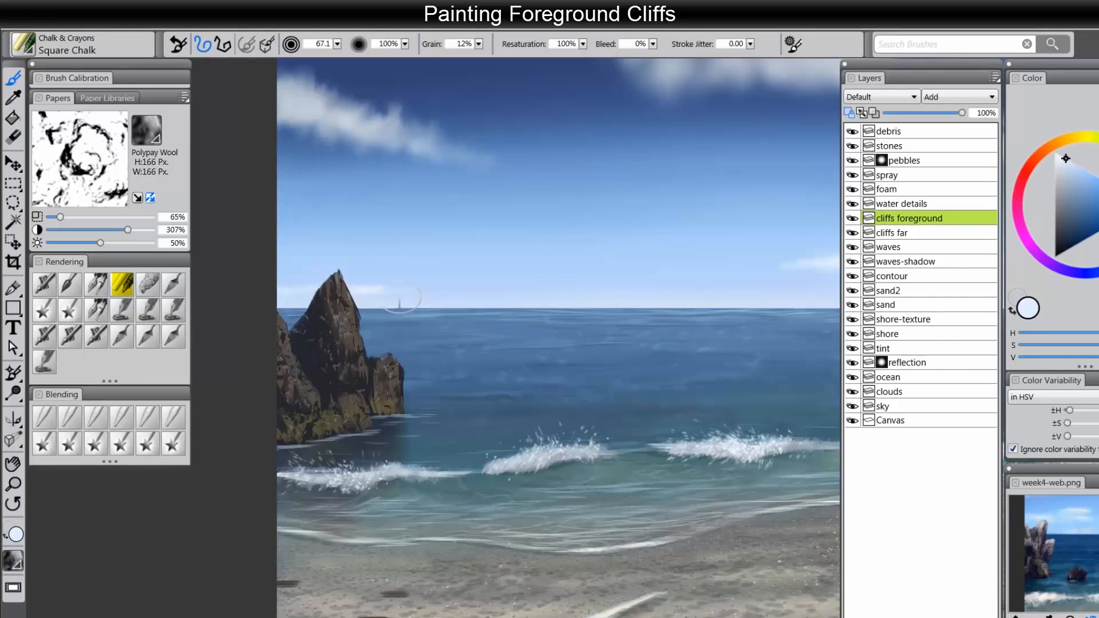
left_click_drag(346, 292, 342, 290)
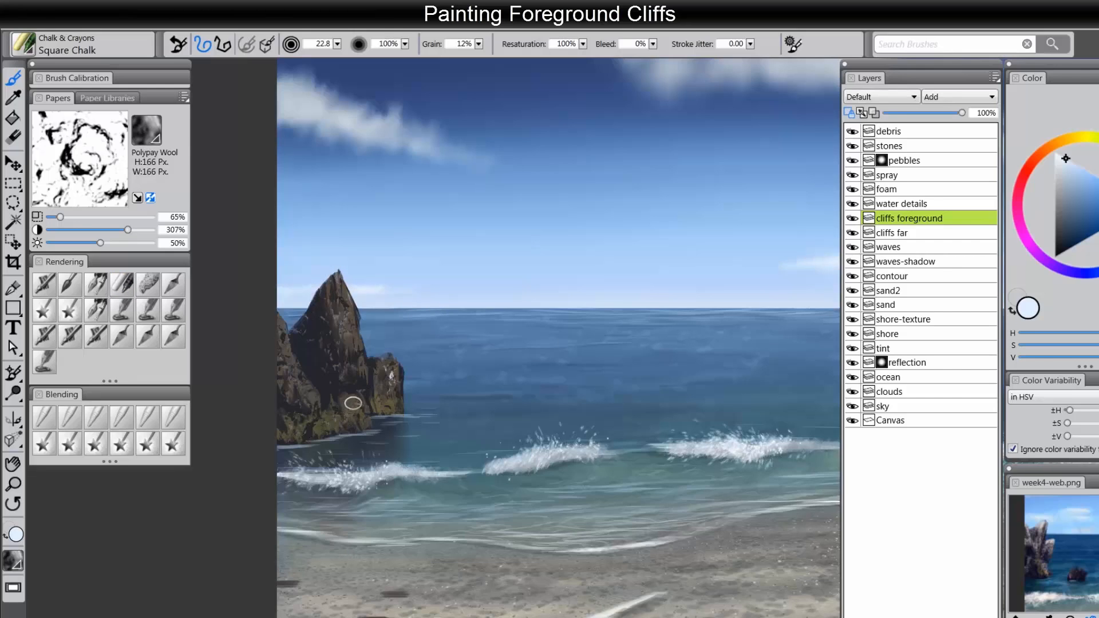
mouse_move(327, 423)
left_mouse_down()
mouse_move(316, 393)
mouse_move(300, 399)
mouse_move(293, 375)
left_mouse_up()
Blend the pale highlights into the foreground cliff with the Diffuse Blur blender at size 72
mouse_move(534, 543)
left_mouse_down()
mouse_move(505, 551)
mouse_move(494, 540)
left_mouse_up()
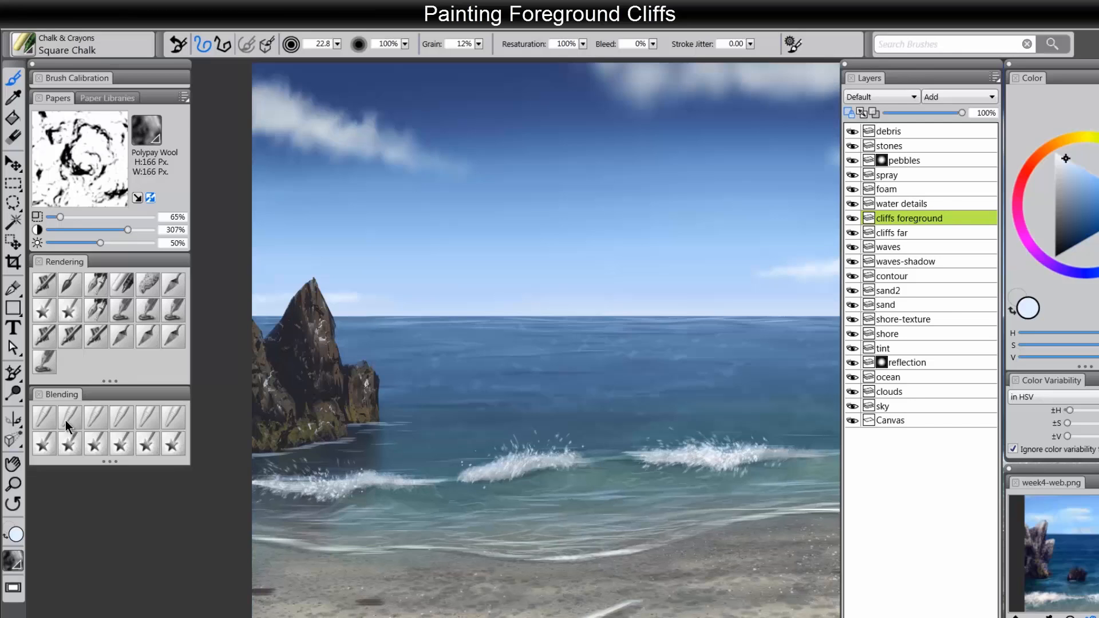
left_click(44, 418)
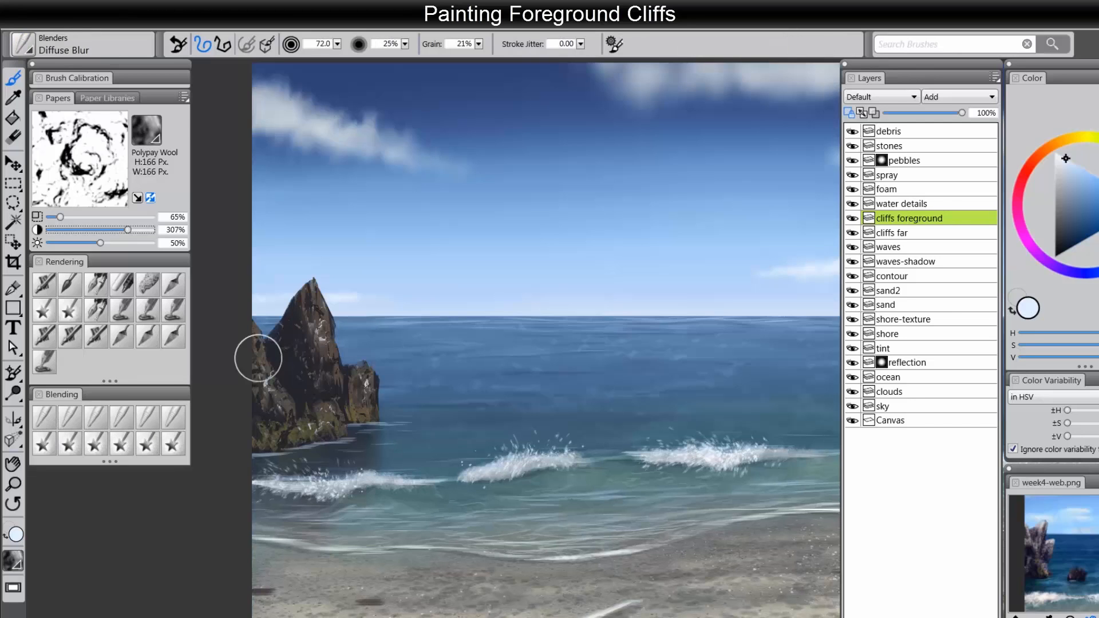
mouse_move(319, 319)
left_mouse_down()
mouse_move(327, 374)
mouse_move(385, 362)
mouse_move(366, 371)
mouse_move(365, 415)
left_mouse_up()
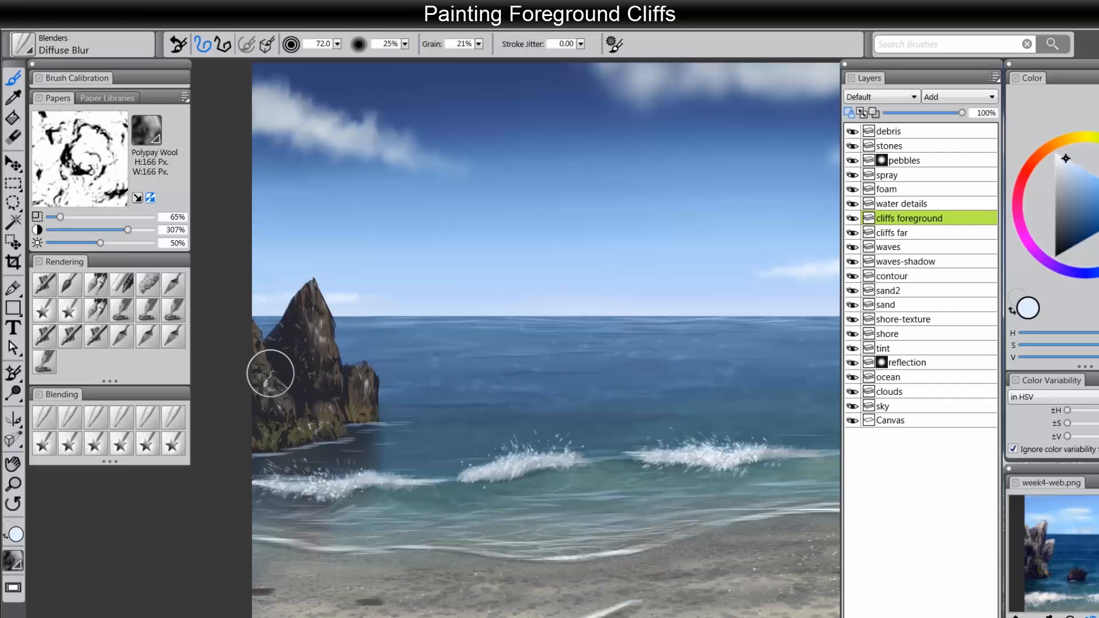
Sample a mid blue (H 231, S 159, V 154) from the sky as the Square Chalk colour for the foreground cliff
left_click(12, 484)
left_click(517, 498, "alt")
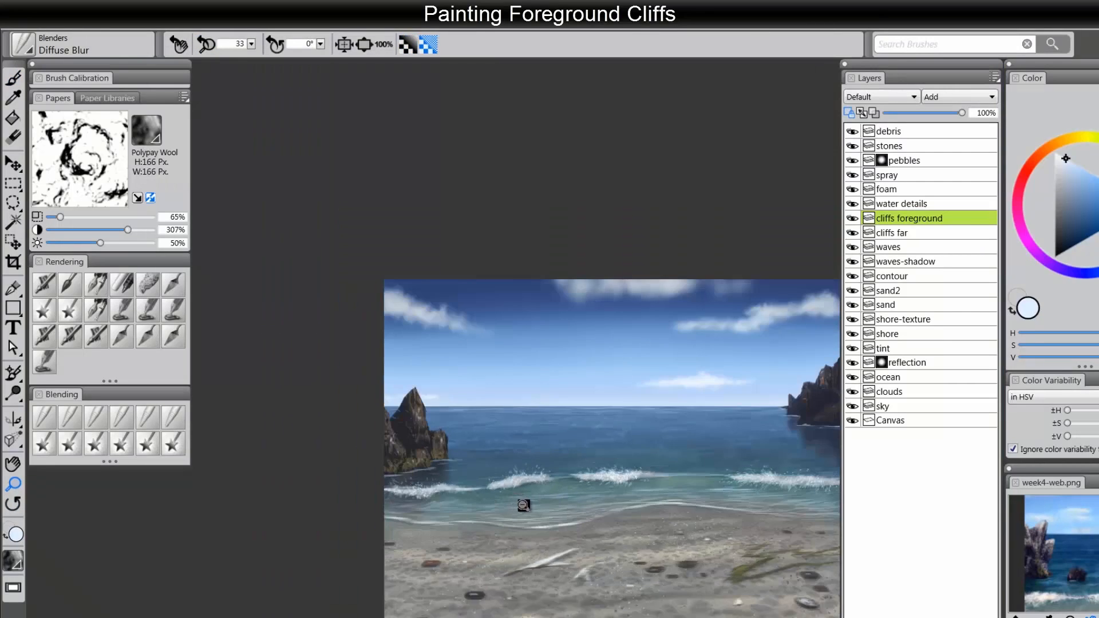
left_click_drag(543, 522, 488, 518)
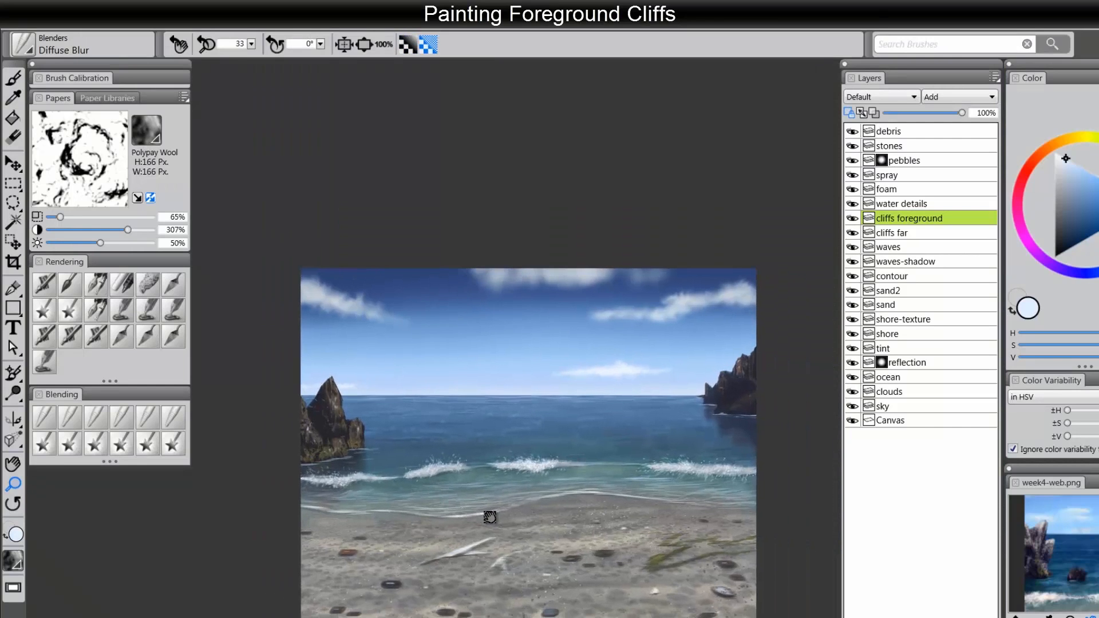
left_click(356, 443)
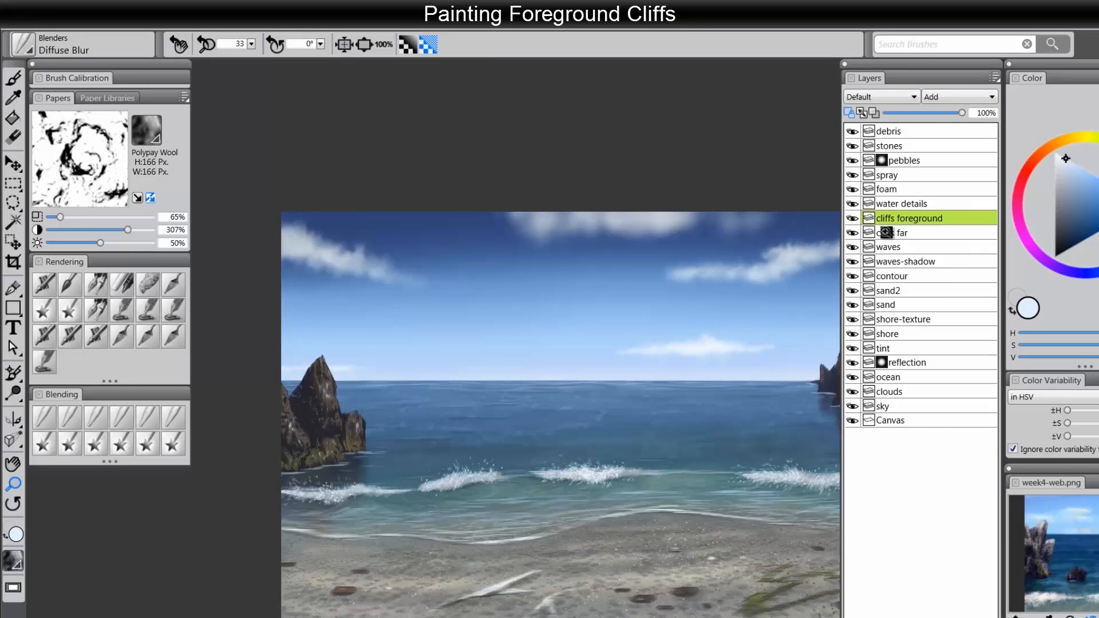
left_click(334, 428)
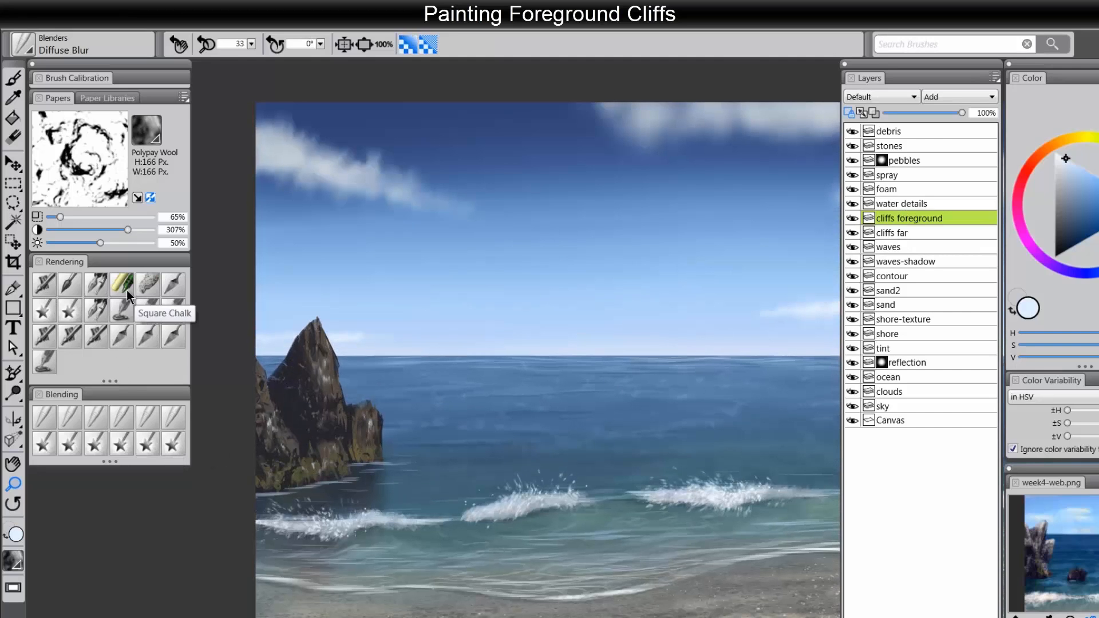
left_click(152, 307)
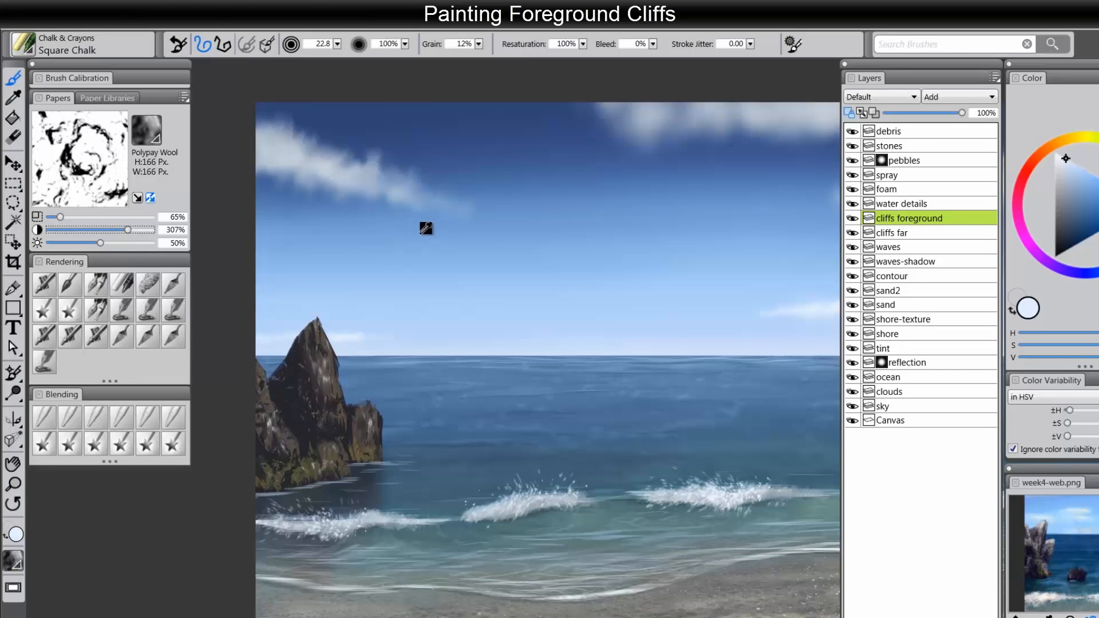
left_click(424, 230, "alt")
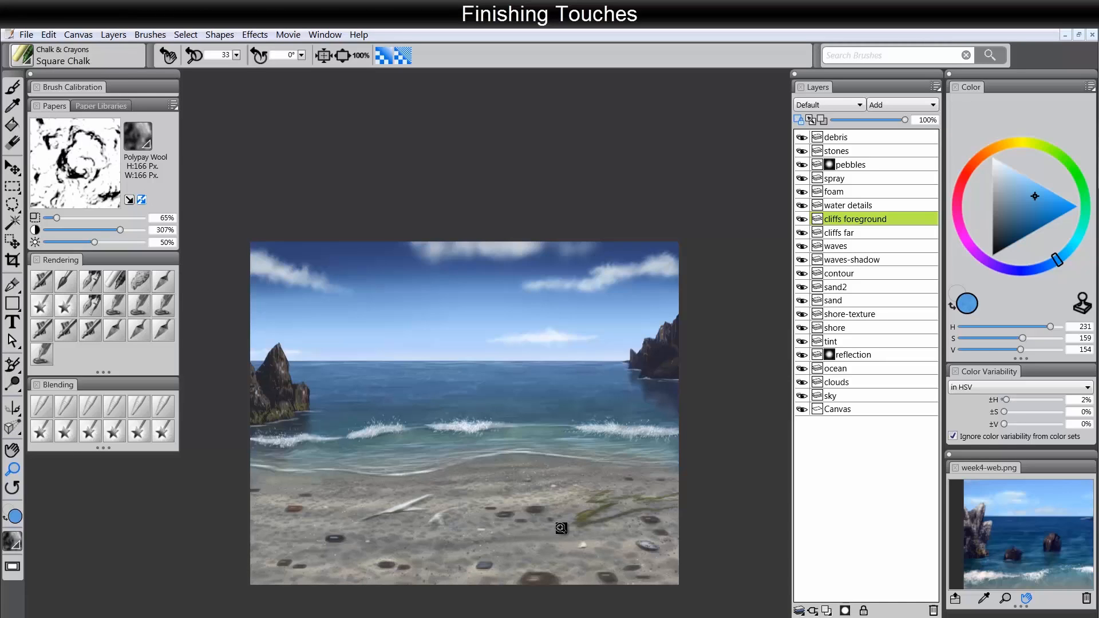
Save the painting, and save a new Photoshop copy in the week4 folder with a changed version number in its file name
left_click(26, 36)
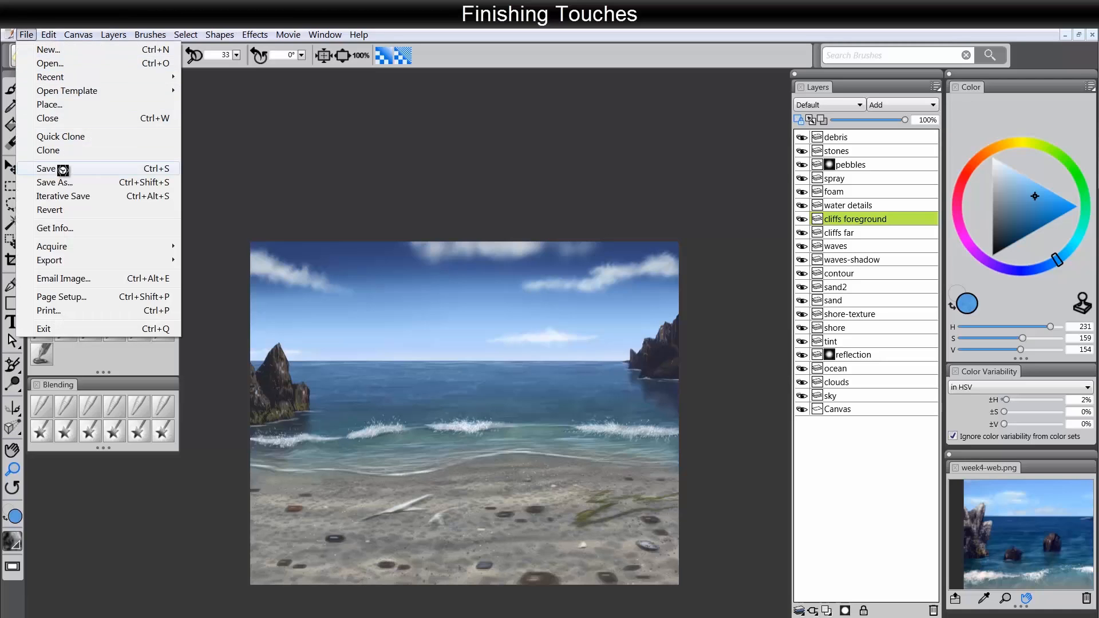
left_click(63, 167)
left_click(26, 36)
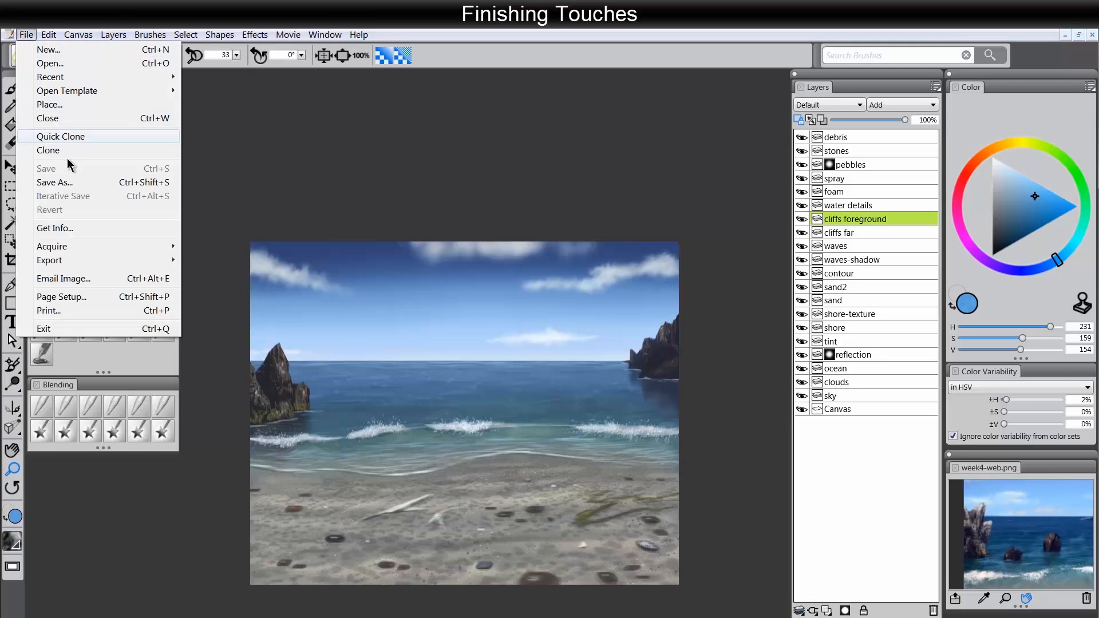
left_click(64, 186)
left_click(260, 568)
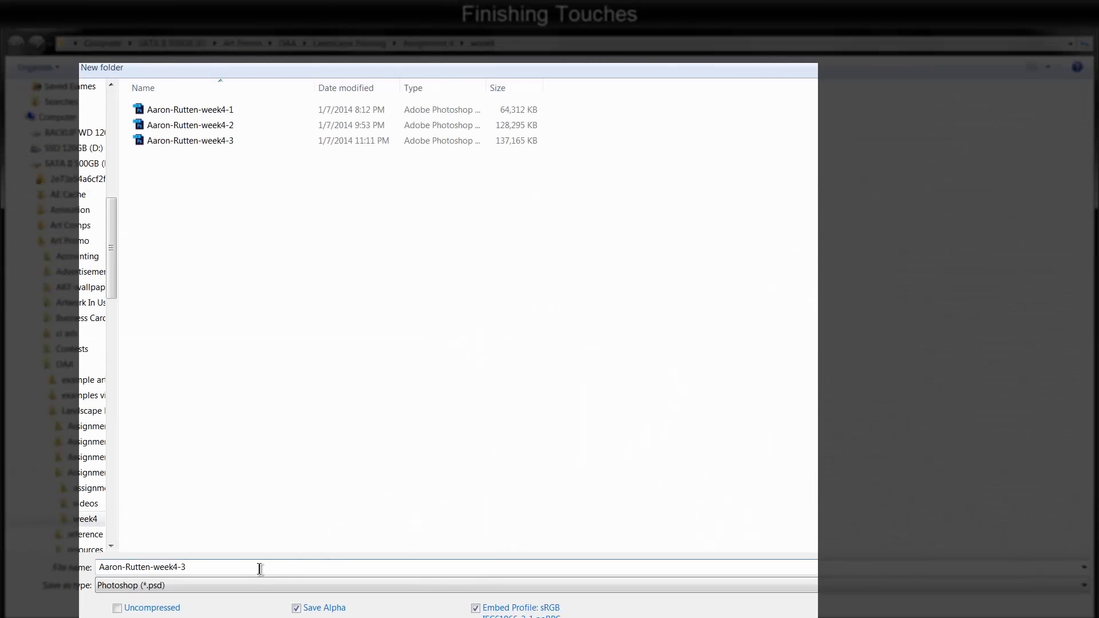
key("BackSpace")
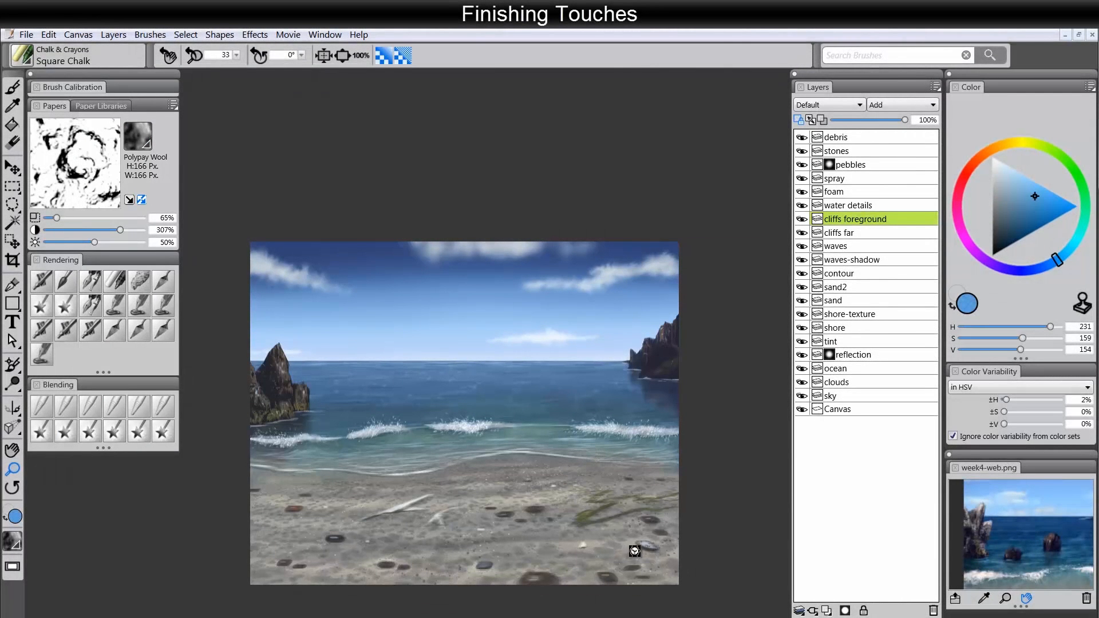
Zoom out the week4-web.png reference image and reposition it to show the whole scene
left_click(1006, 601)
left_click(1027, 556, "alt")
left_click_drag(1030, 556, 999, 558)
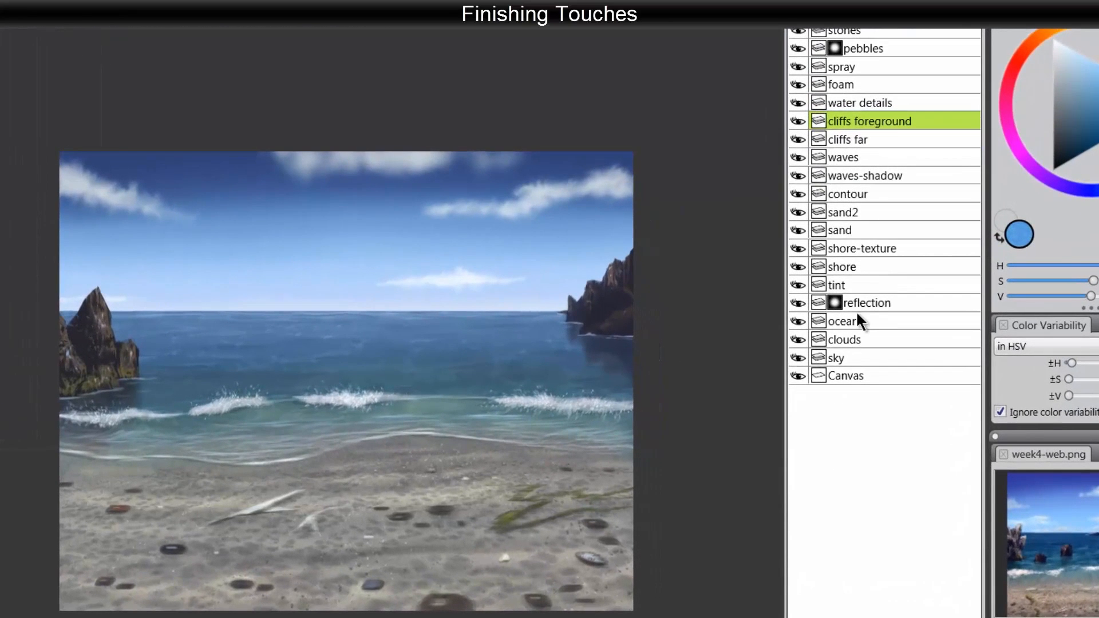
Check the ocean layer's content by toggling its visibility, and duplicate the layer
left_click(806, 369)
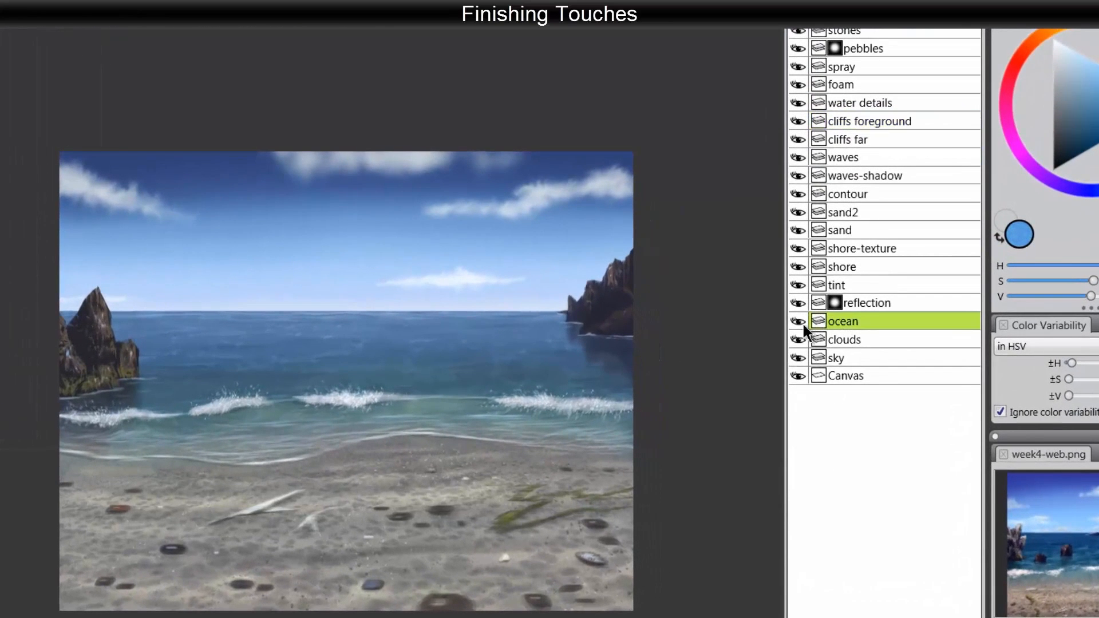
left_click(799, 320)
left_click(800, 319)
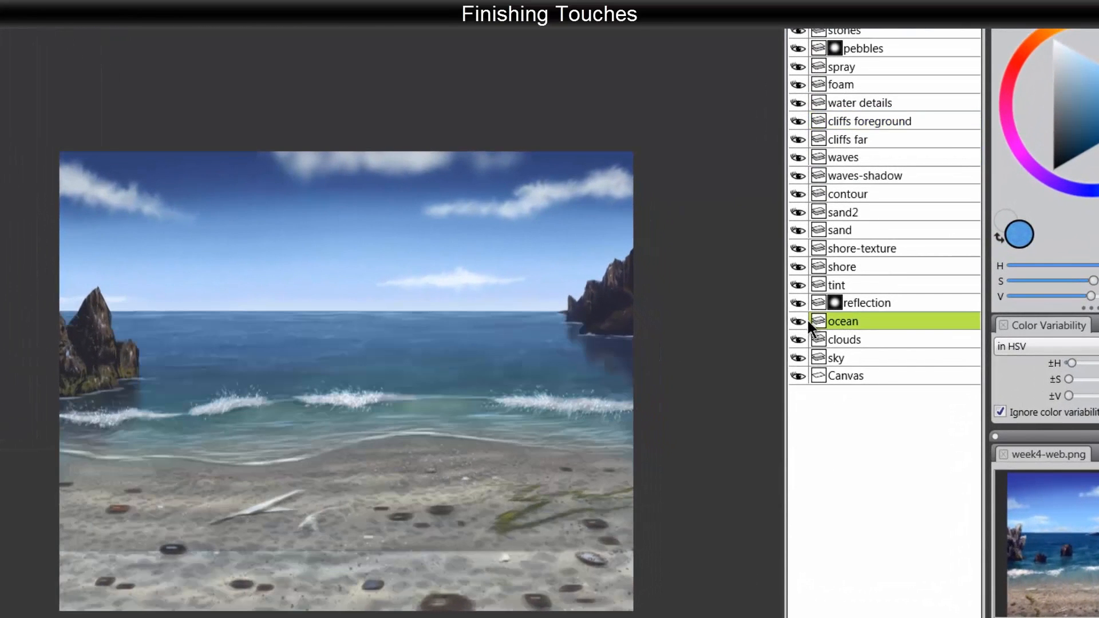
right_click(855, 321)
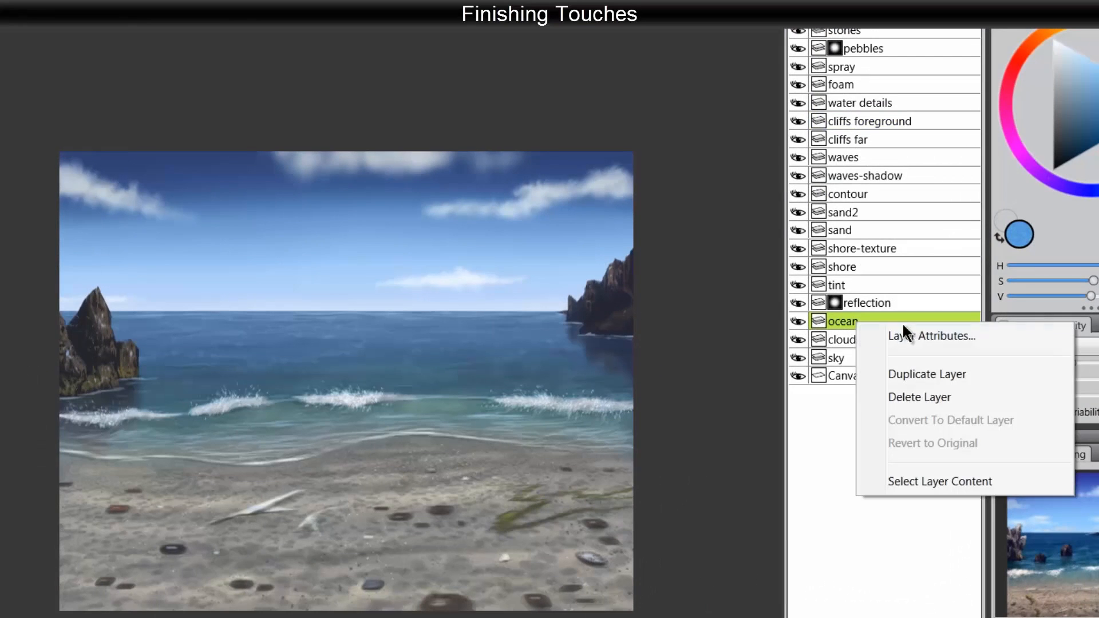
left_click(914, 373)
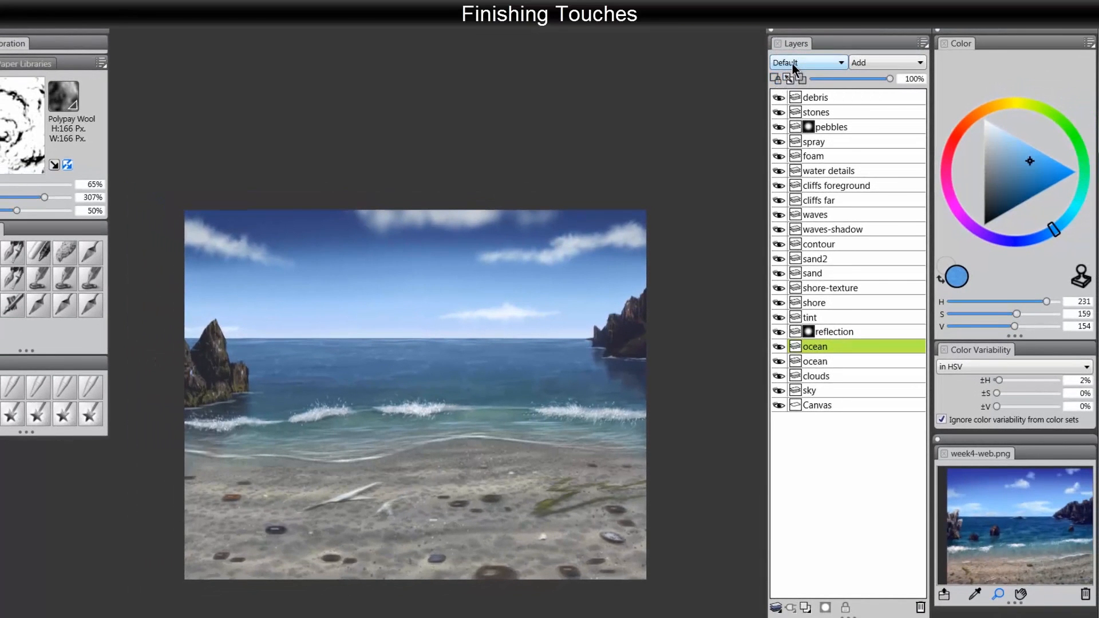
Set the duplicated ocean layer's blend mode to Multiply and its opacity to 80%
left_click(794, 64)
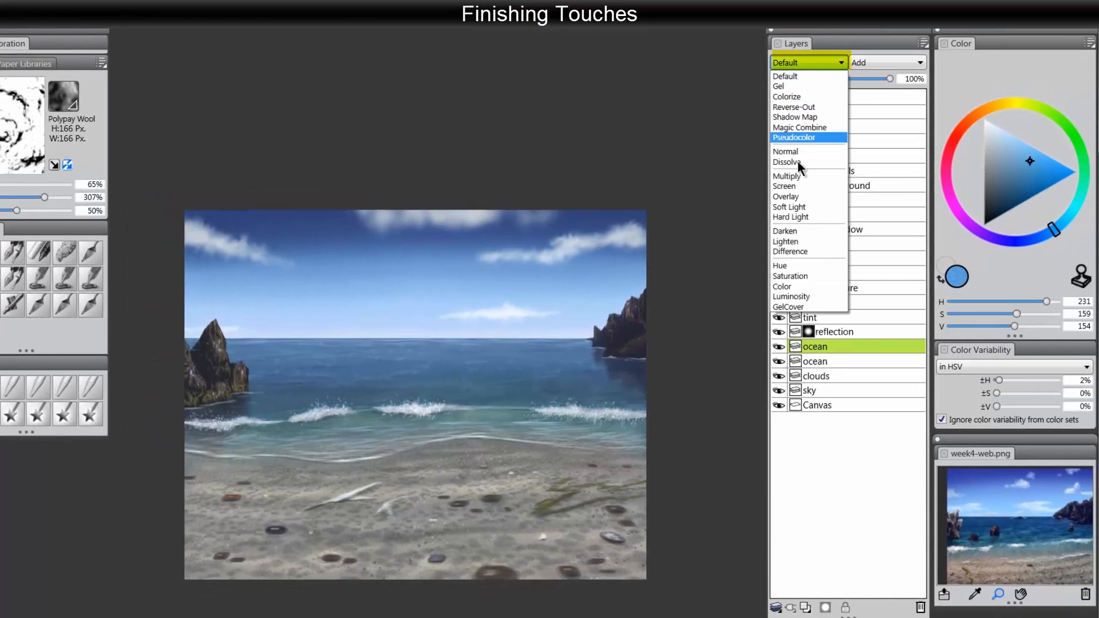
left_click(795, 180)
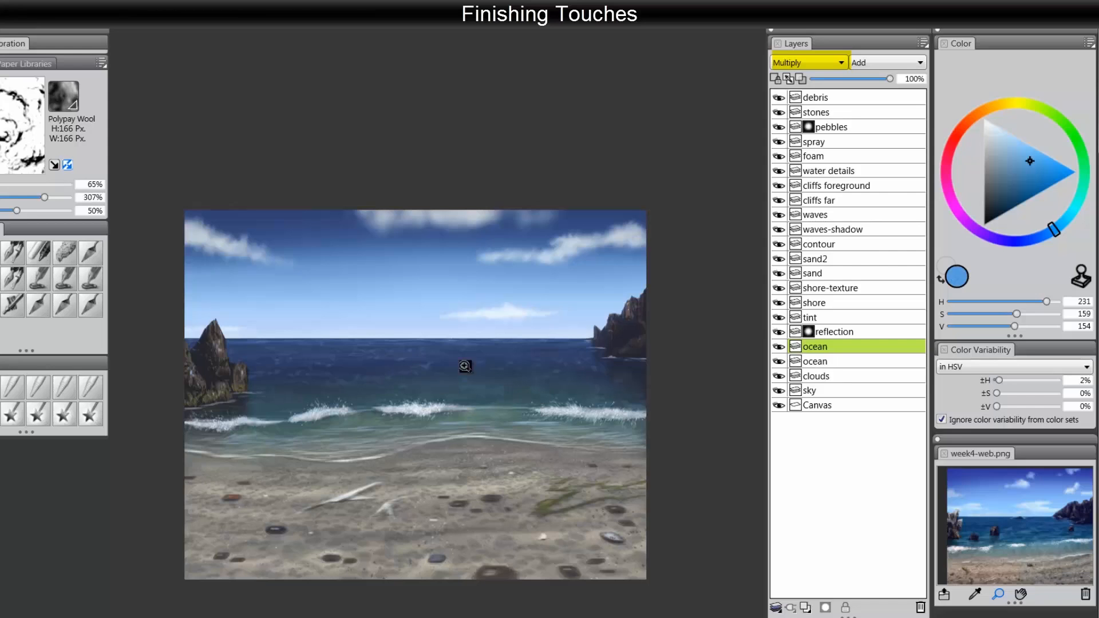
left_click_drag(868, 80, 841, 80)
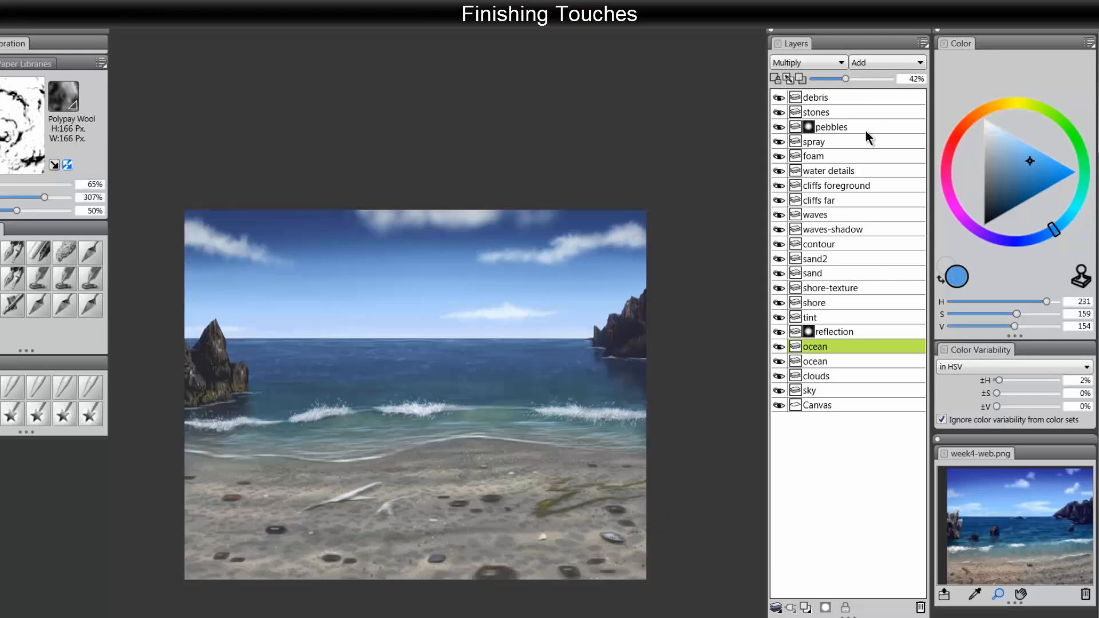
left_click_drag(847, 79, 873, 80)
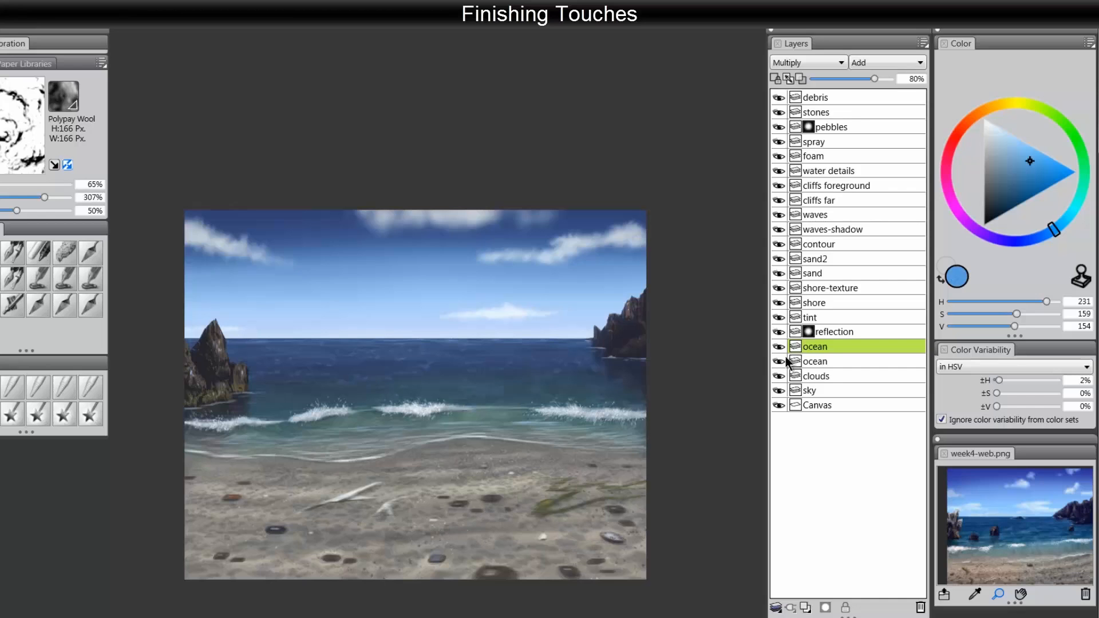
Toggle the visibility of the two ocean layers to compare the water with and without the Multiply duplicate
left_click(815, 361)
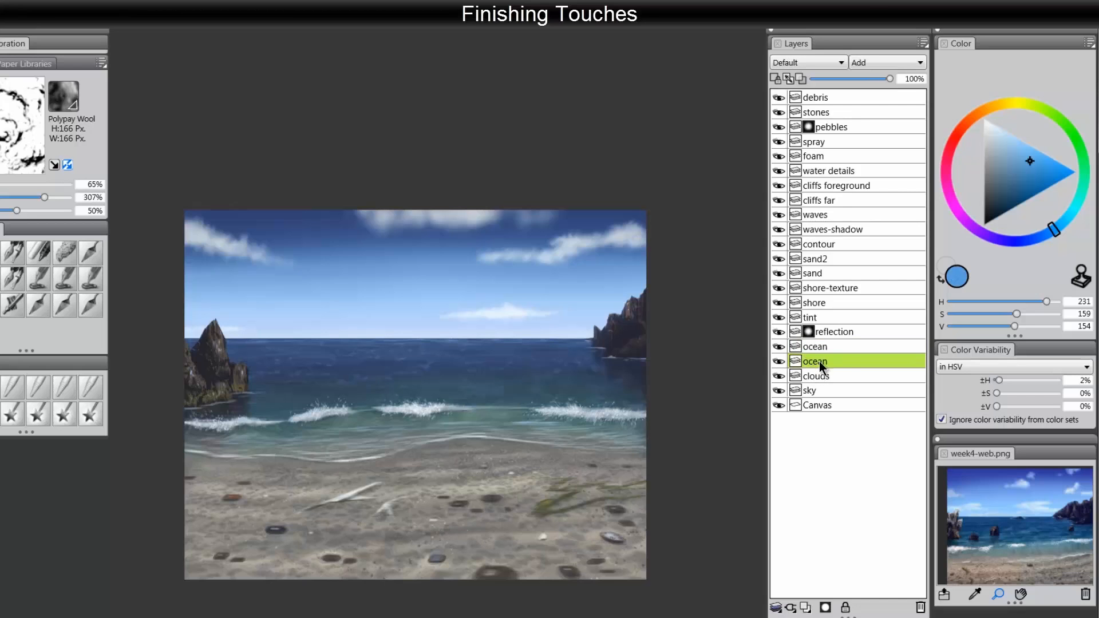
left_click(779, 346)
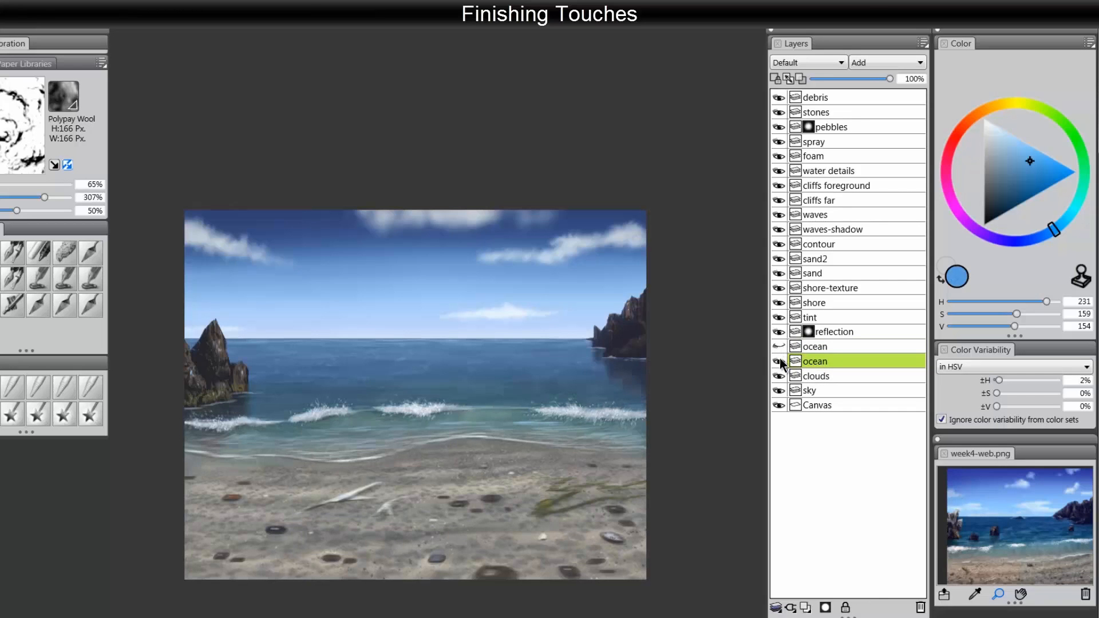
left_click(779, 361)
left_click(779, 361)
left_click(780, 348)
left_click(815, 348)
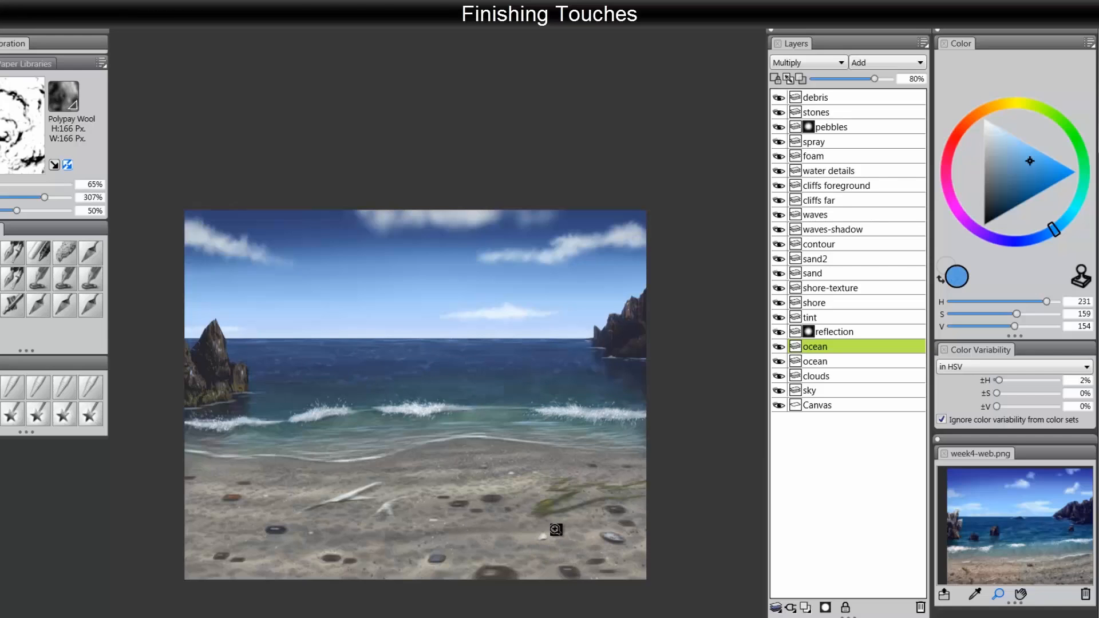
left_click(781, 347)
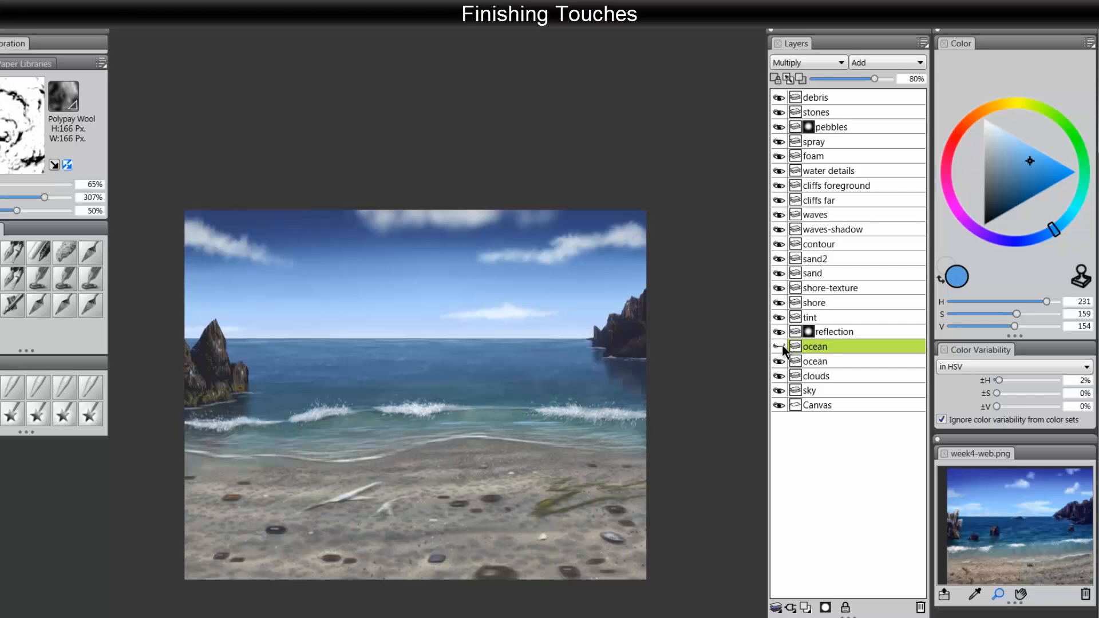
left_click(780, 347)
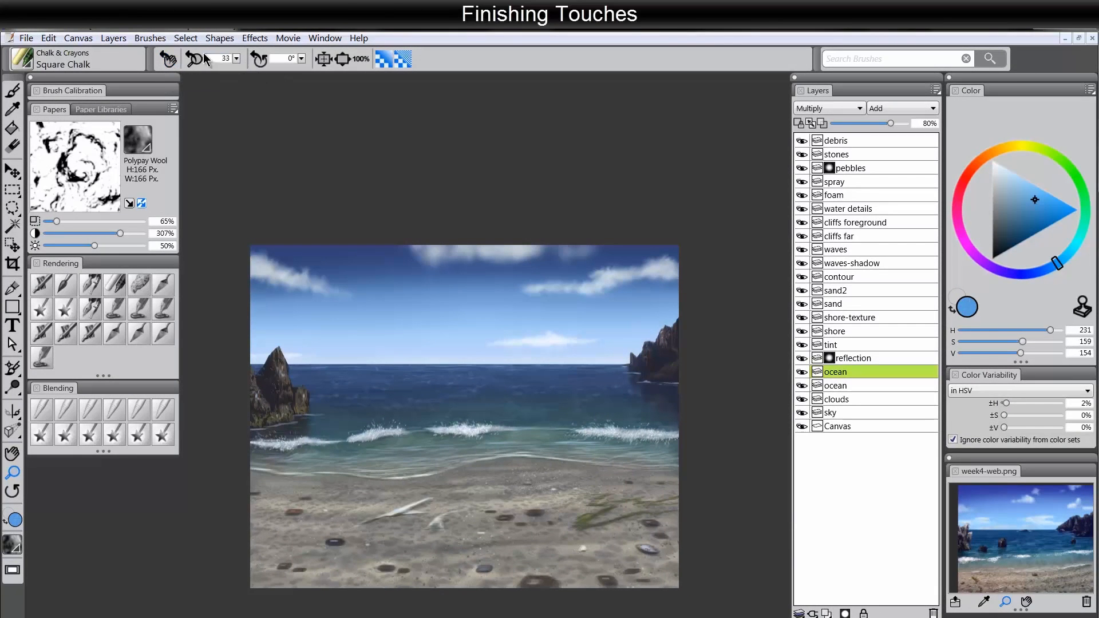
Drop all layers onto the canvas and inspect the flattened painting up close
left_click(113, 39)
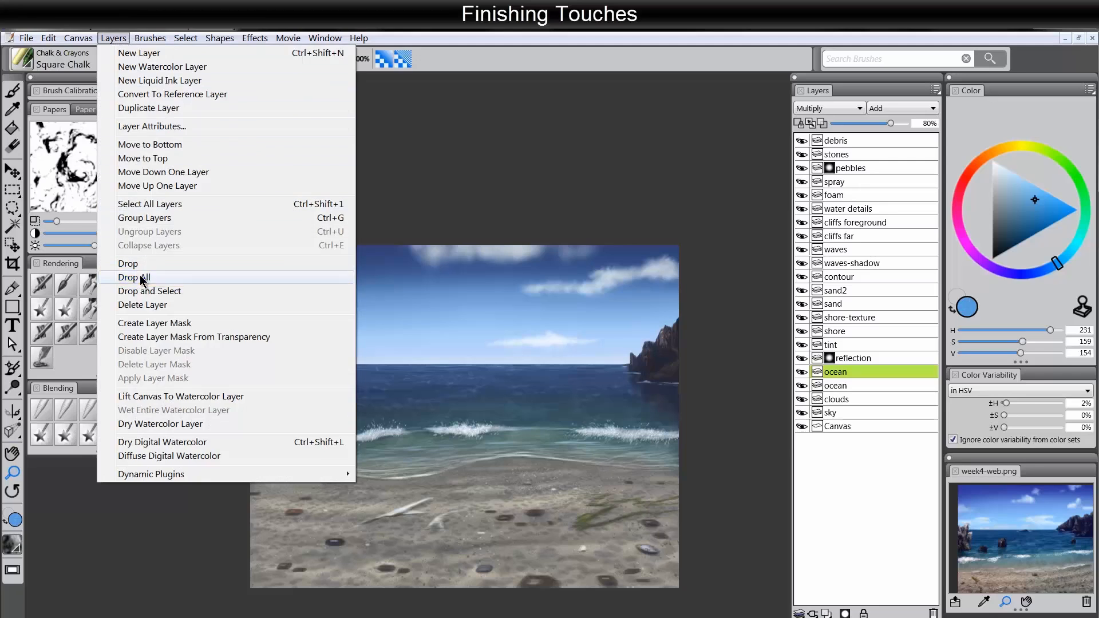
key("Escape")
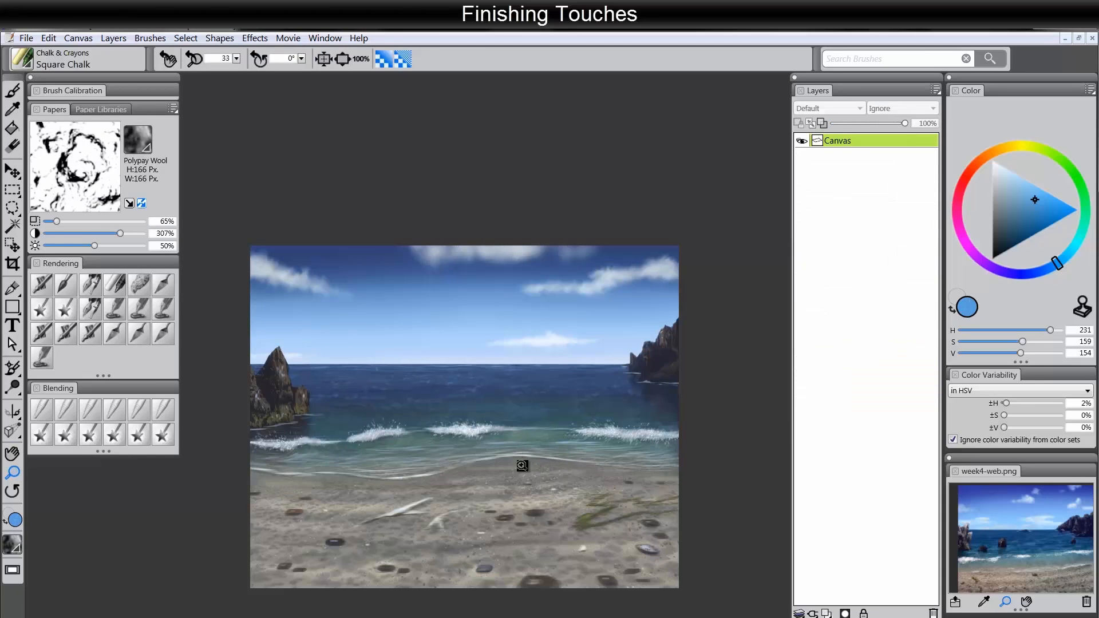
left_click(479, 415)
left_click(458, 436)
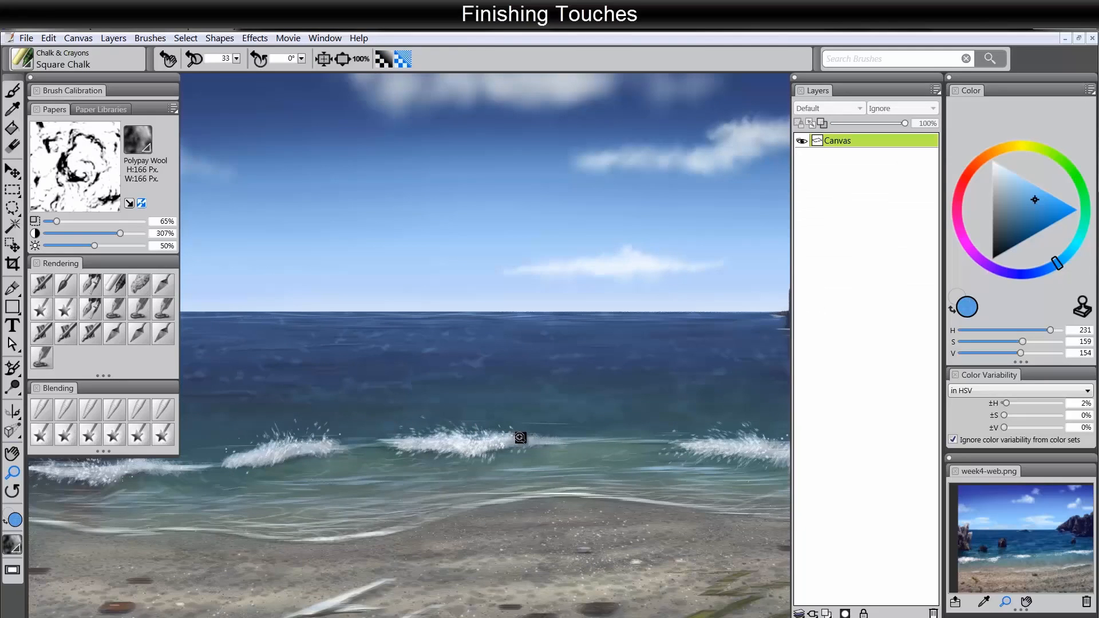
key("Tab")
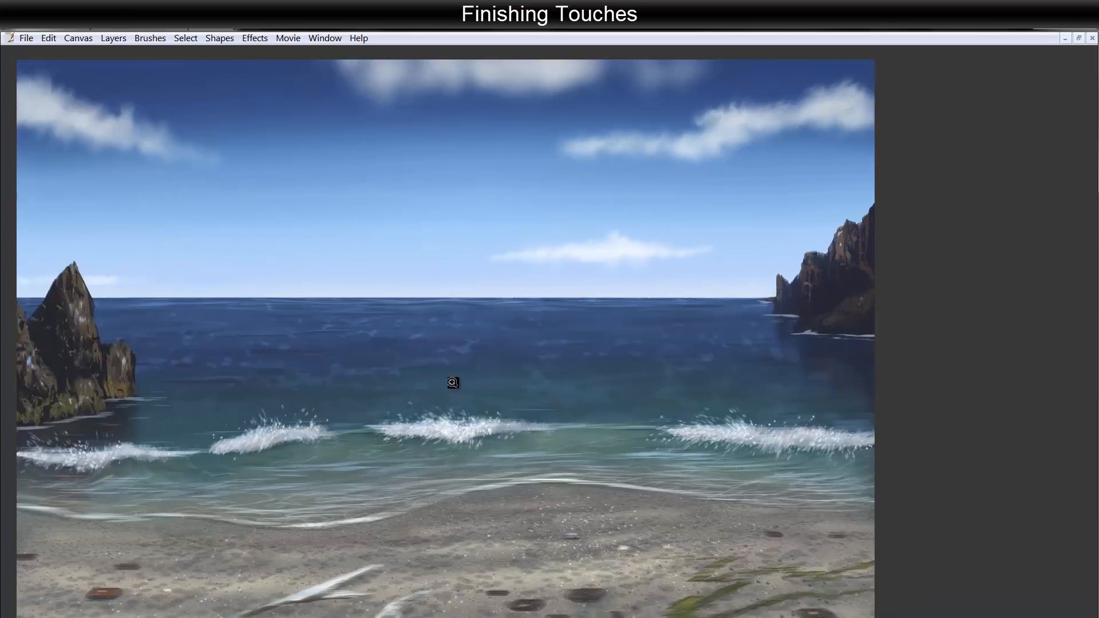
key("Tab")
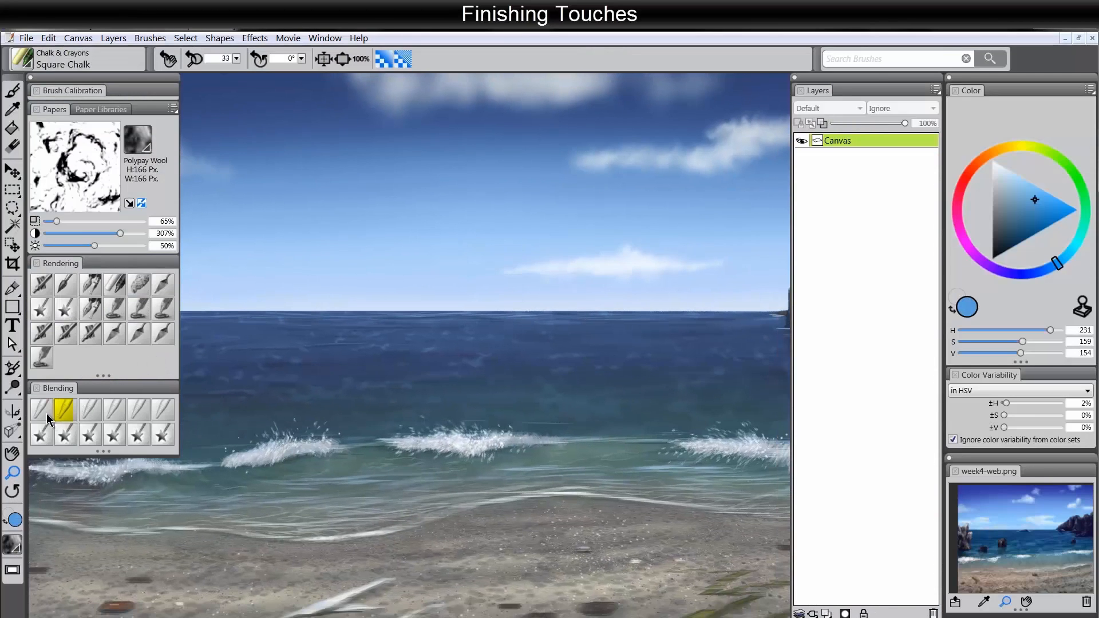
Choose the Coarse Oily Blender and soften the ocean surface, breaking waves and foam line along the shore
left_click(64, 409)
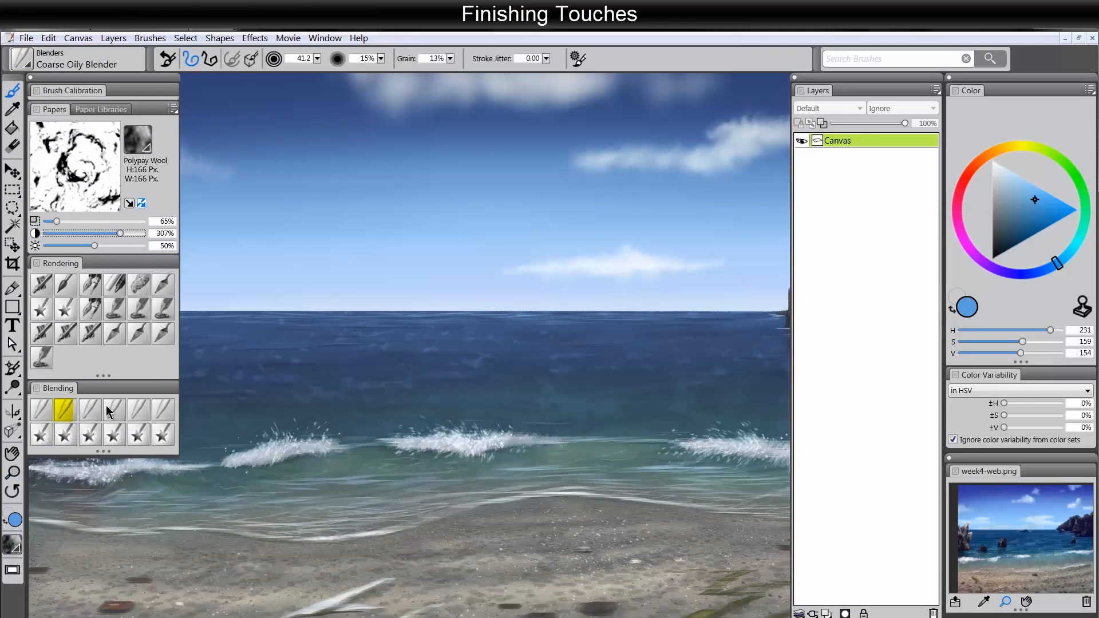
key("Tab")
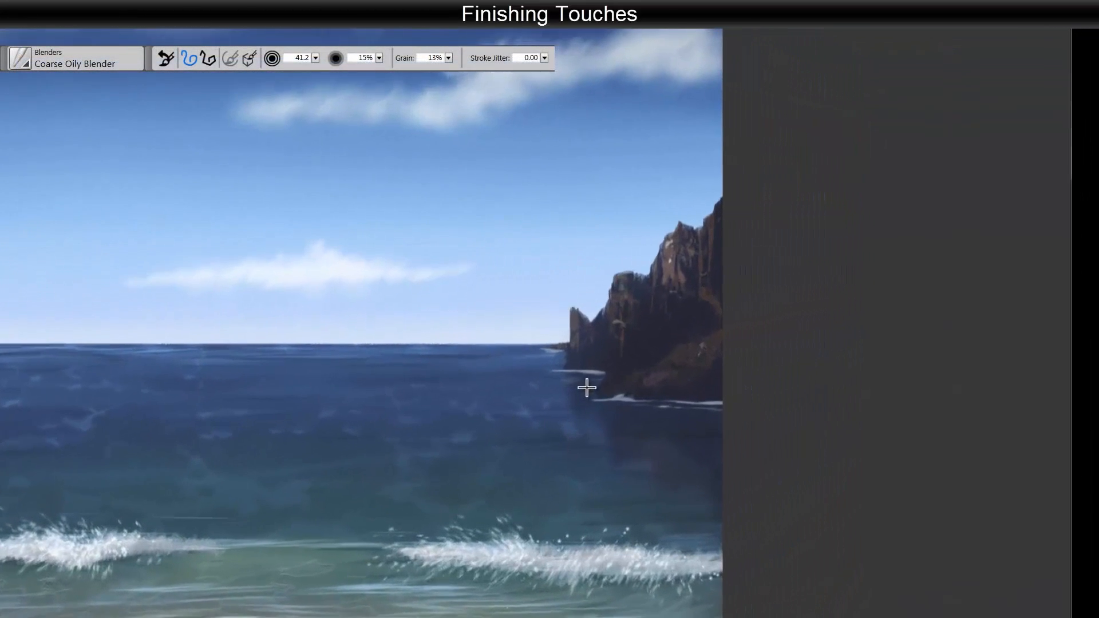
left_click_drag(799, 314, 803, 314)
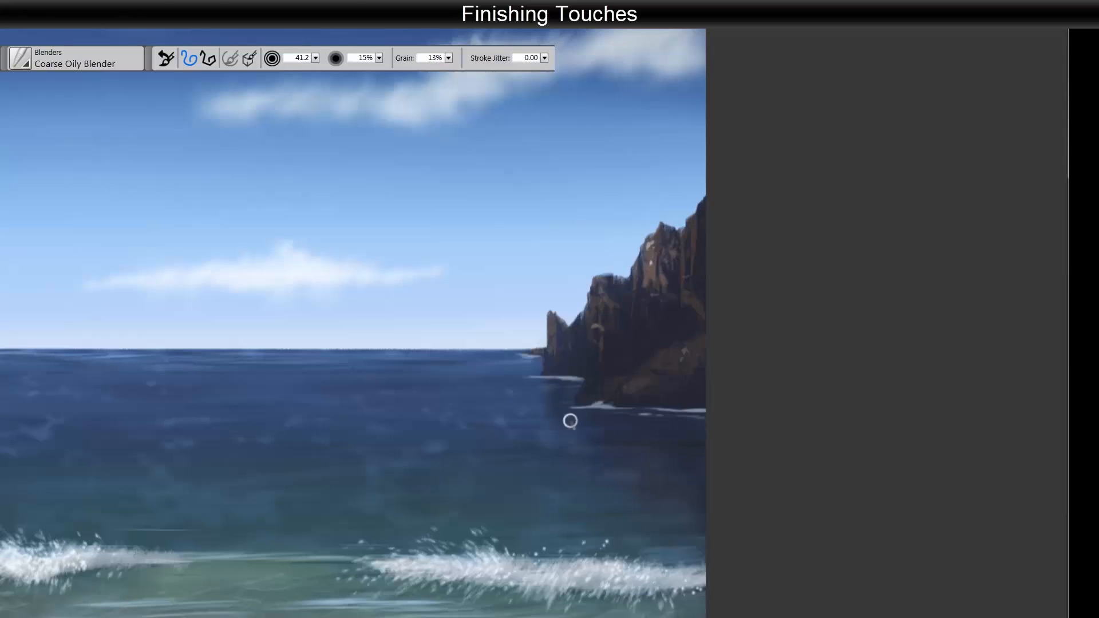
mouse_move(105, 480)
left_mouse_down()
mouse_move(475, 479)
mouse_move(708, 441)
left_mouse_up()
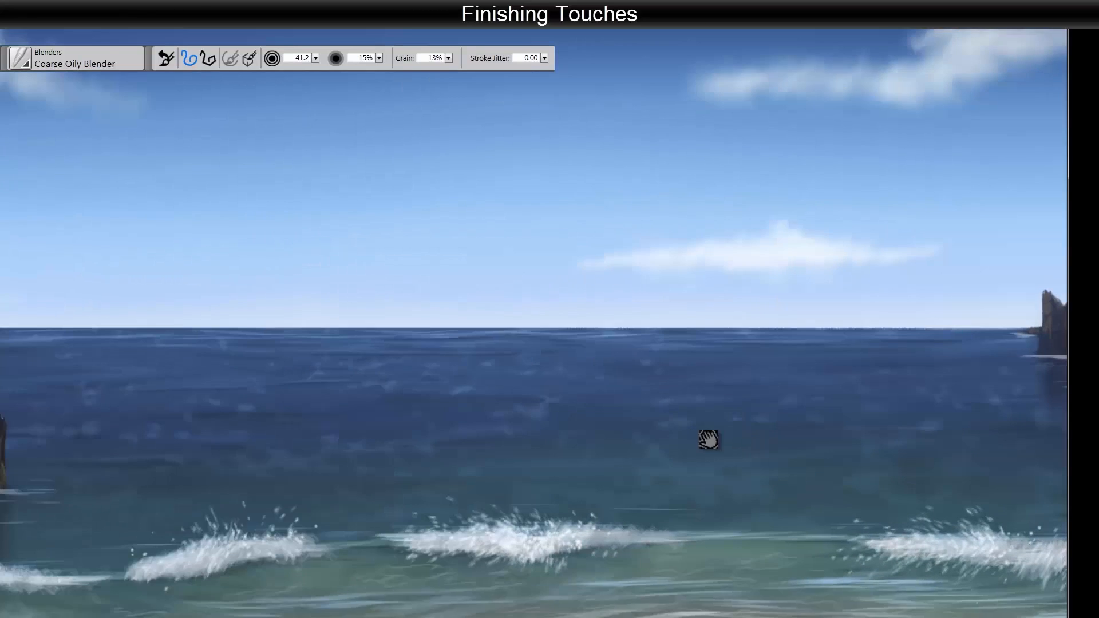
mouse_move(153, 492)
left_mouse_down()
mouse_move(152, 466)
mouse_move(208, 393)
mouse_move(164, 337)
left_mouse_up()
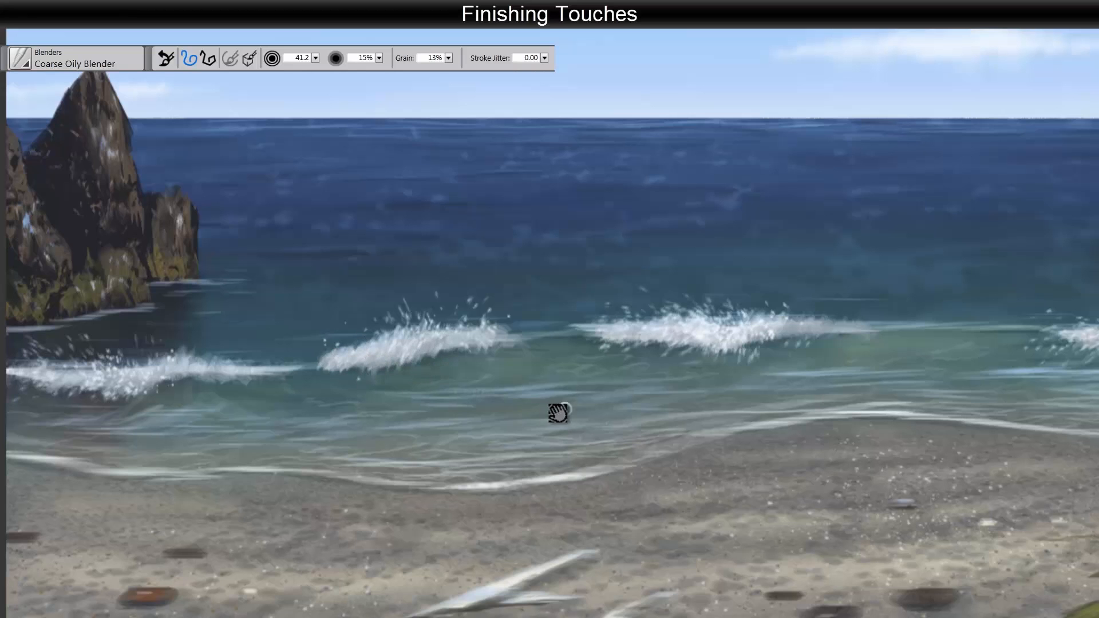
left_click_drag(500, 424, 374, 418)
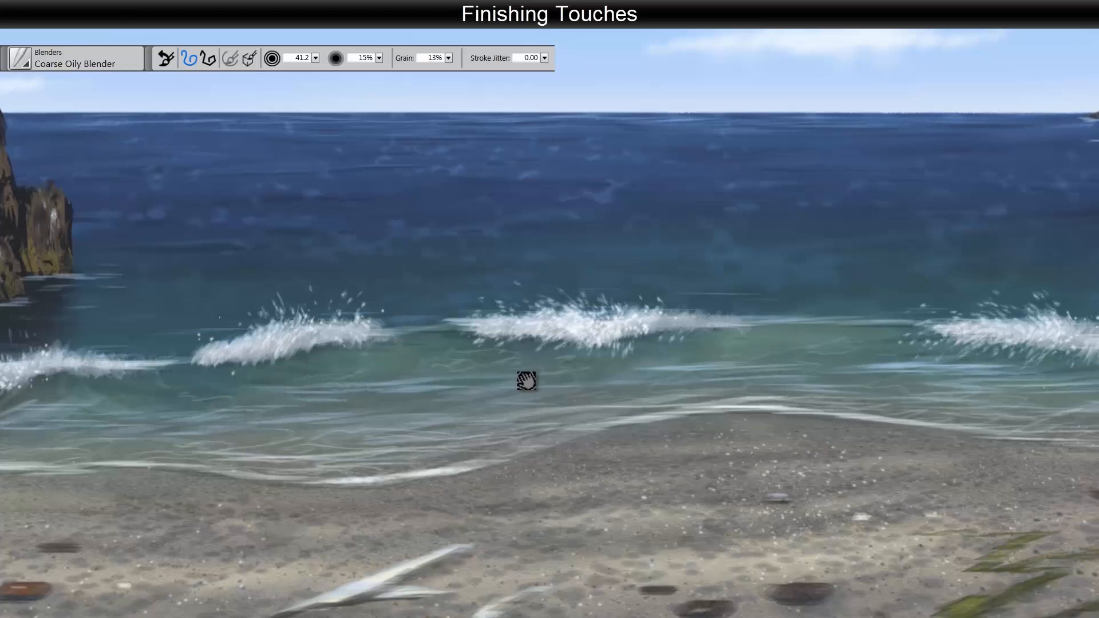
left_click_drag(452, 387, 282, 401)
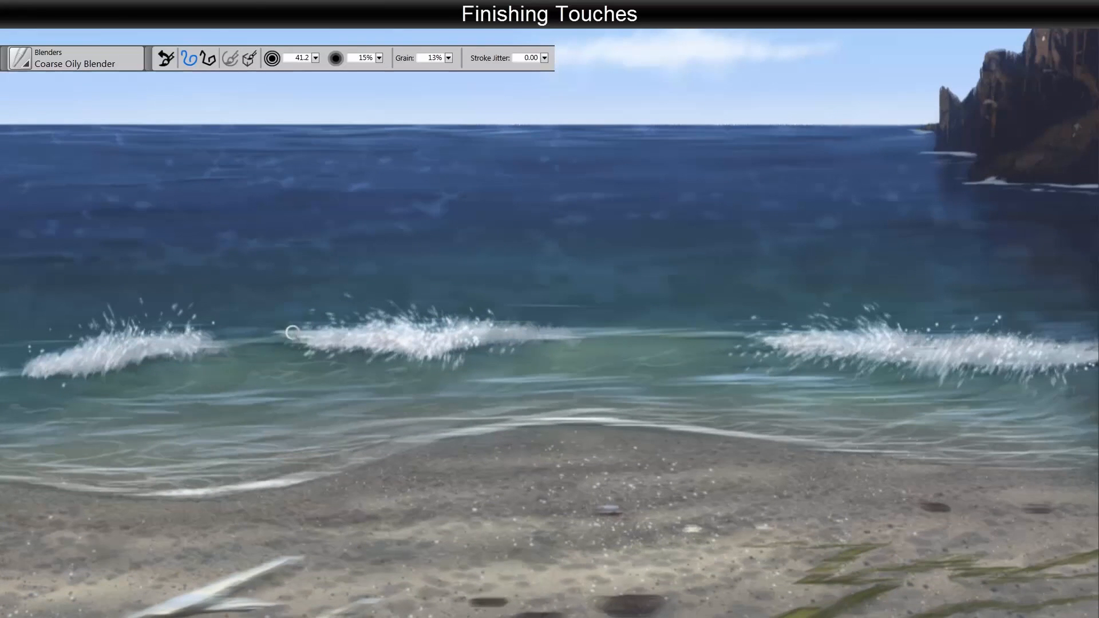
left_click_drag(554, 405, 297, 398)
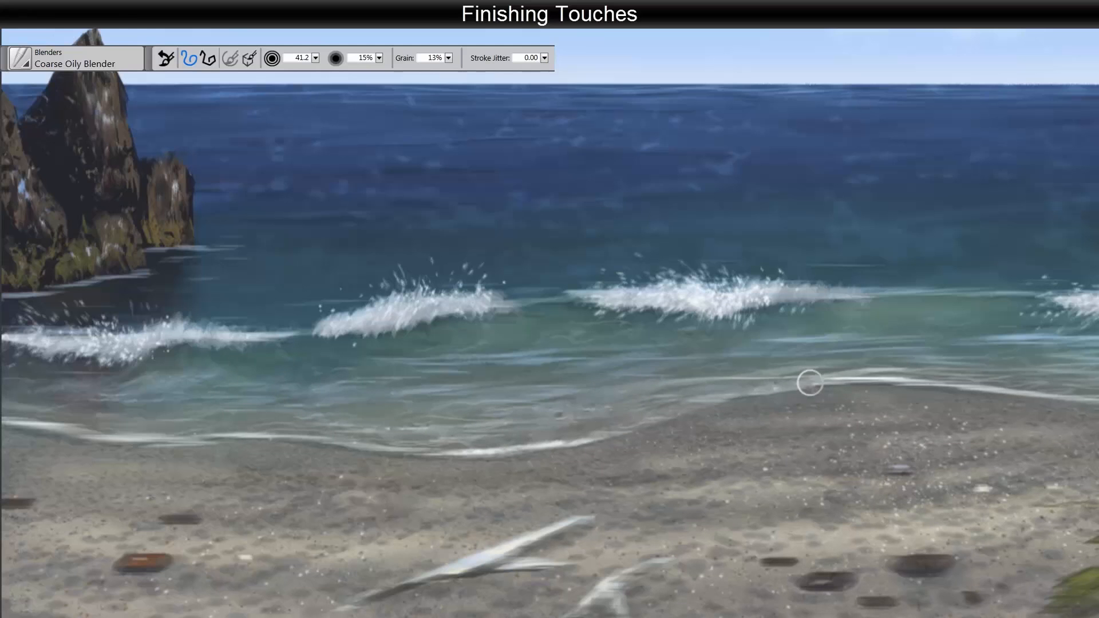
left_click_drag(810, 383, 943, 378)
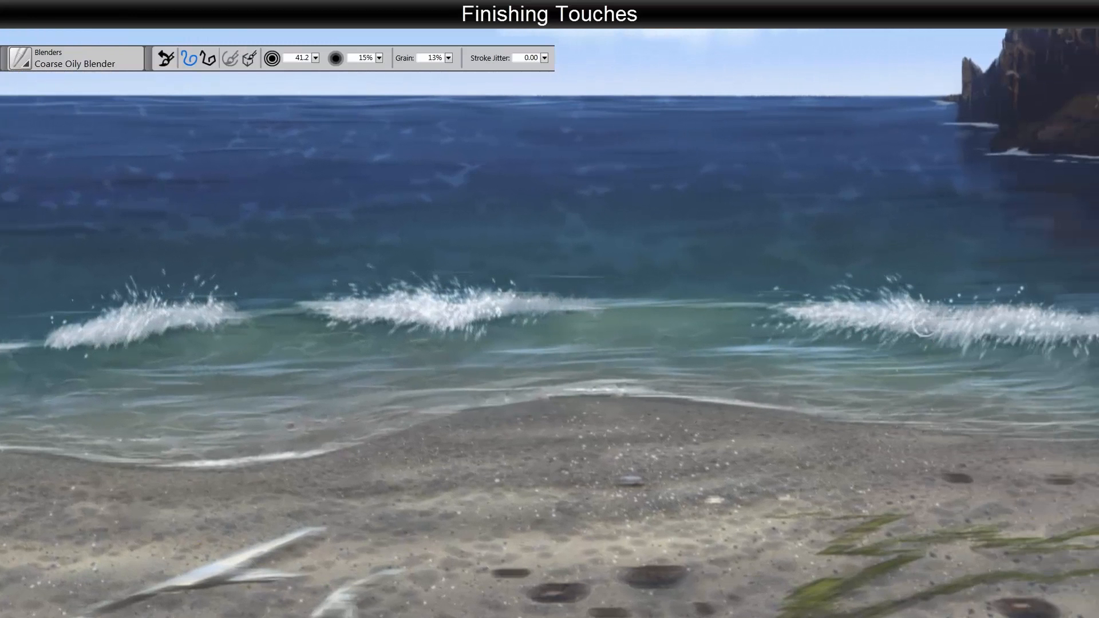
Blend the rough rock texture of the near left cliff and soften the details on the sand with the Coarse Oily Blender
mouse_move(981, 161)
left_mouse_down()
mouse_move(977, 235)
mouse_move(927, 351)
left_mouse_up()
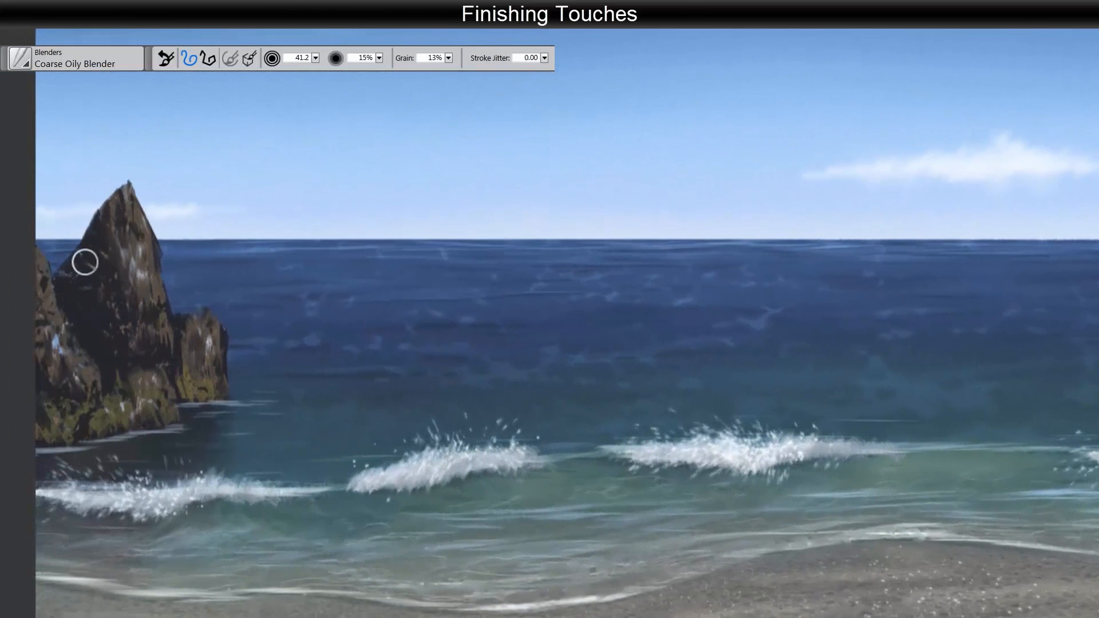
left_click_drag(108, 337, 129, 332)
mouse_move(54, 338)
left_mouse_down()
mouse_move(61, 364)
mouse_move(80, 374)
left_mouse_up()
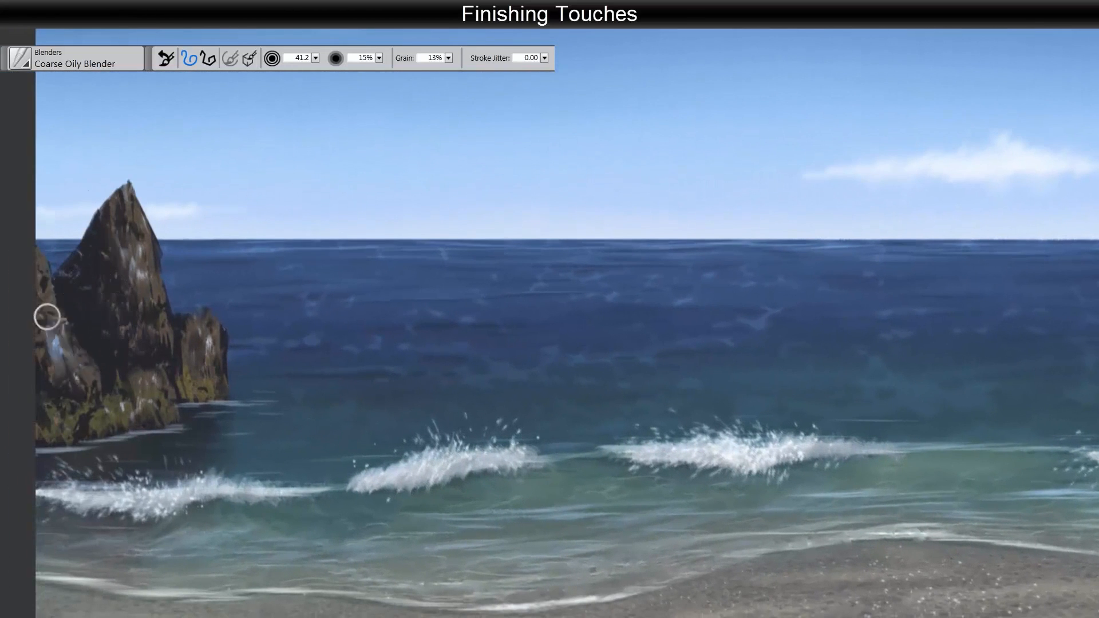
left_click_drag(47, 316, 63, 362)
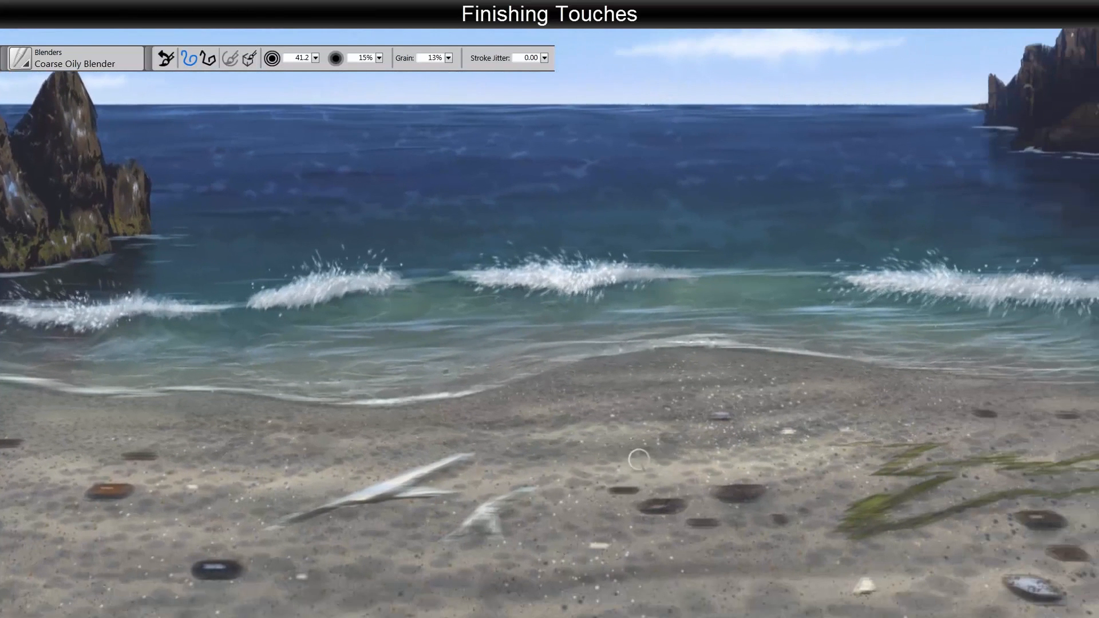
key("space")
mouse_move(478, 525)
left_mouse_down()
mouse_move(548, 474)
mouse_move(599, 380)
left_mouse_up()
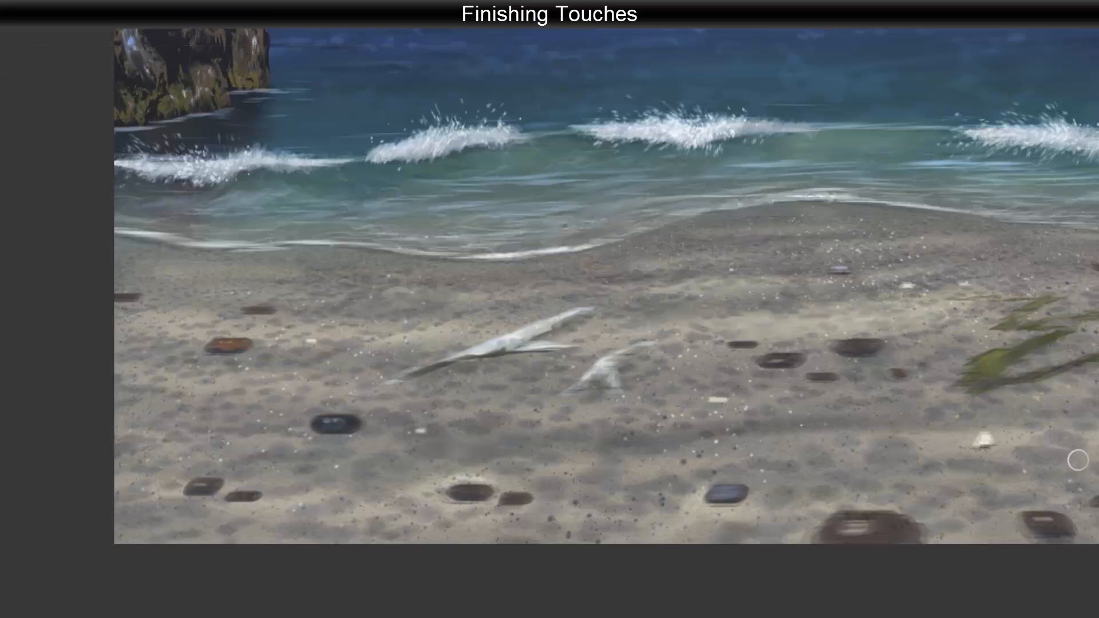
Add a new layer above the canvas and name it vignette
key("Tab")
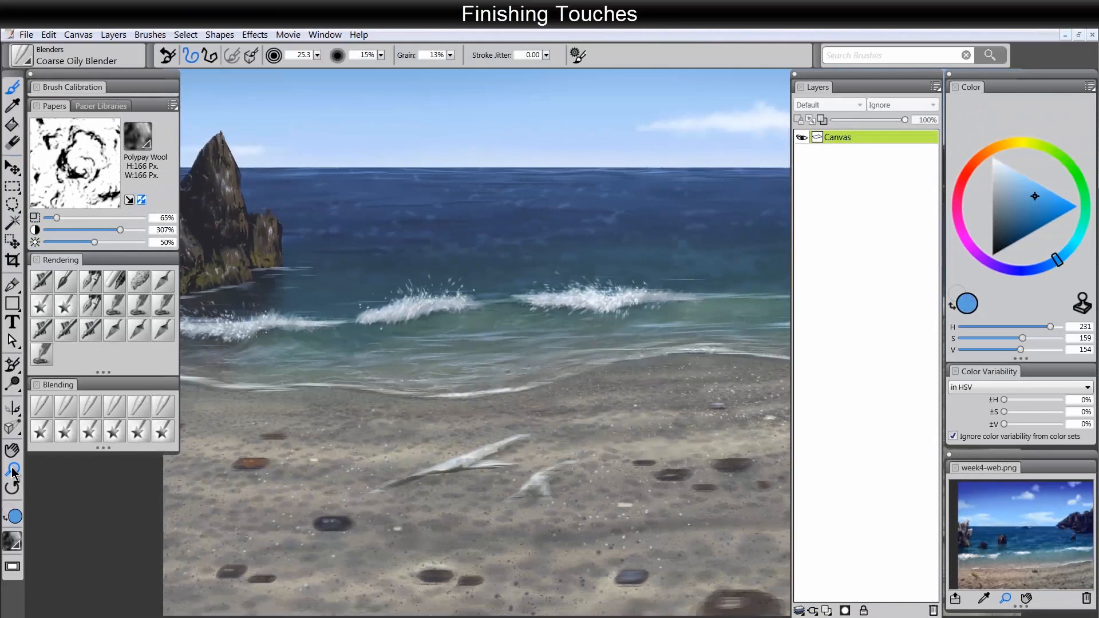
left_click(13, 469)
left_click(546, 494, "alt")
left_click(547, 496, "alt")
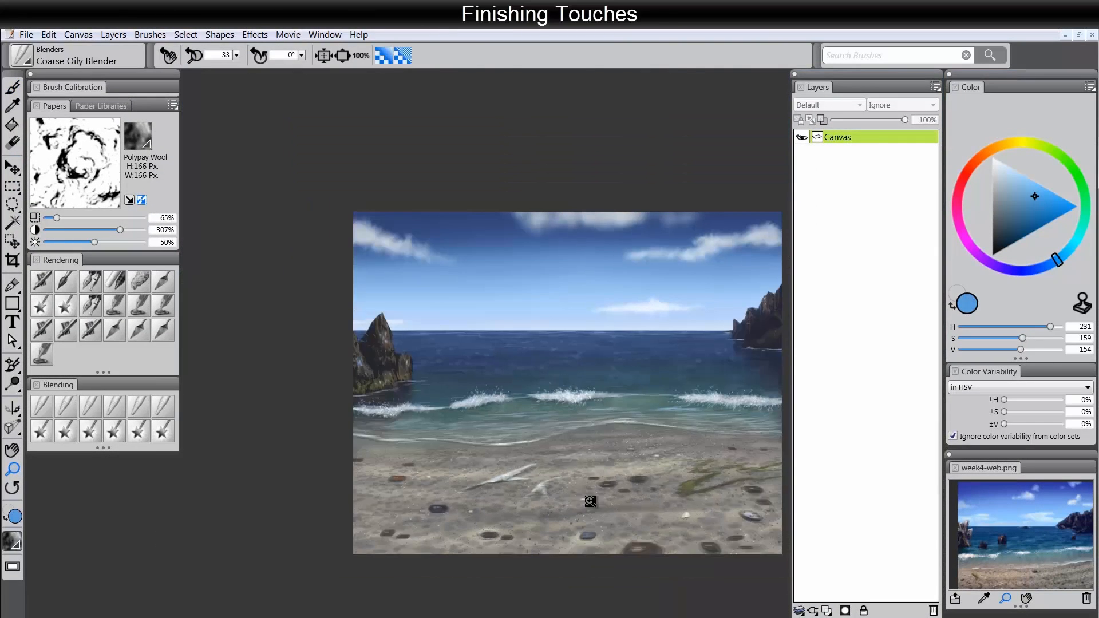
left_click_drag(633, 491, 573, 471)
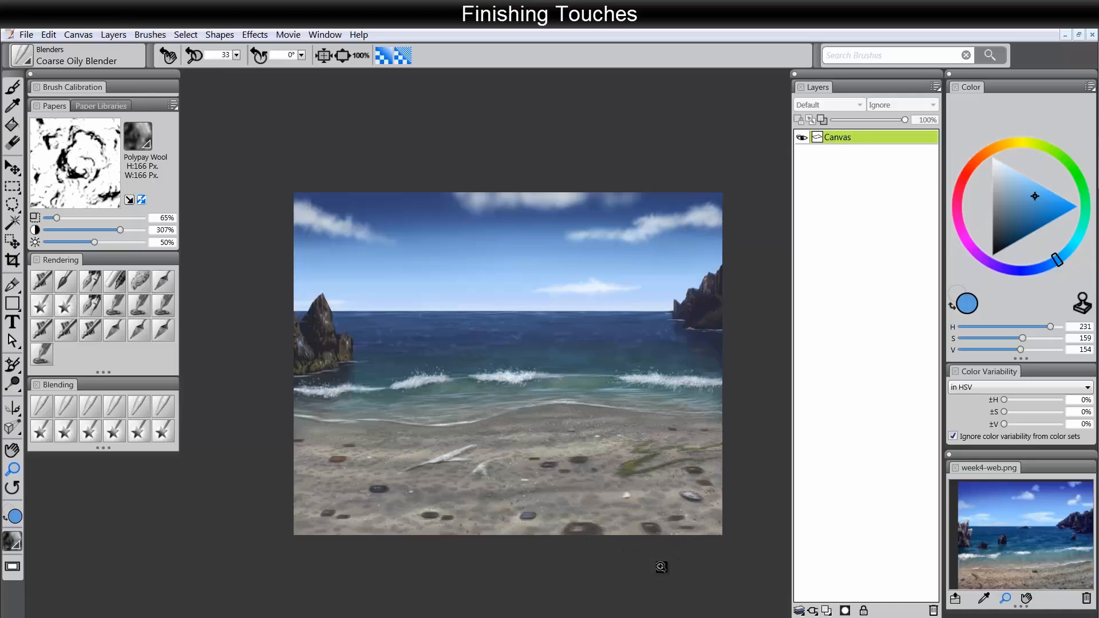
left_click(828, 609)
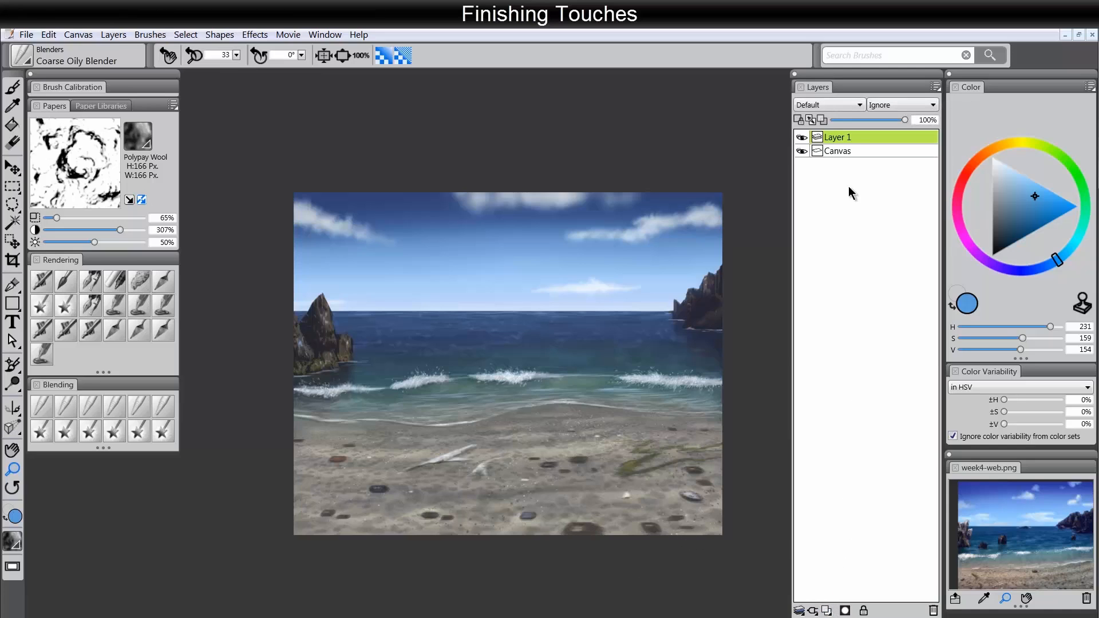
double_click(844, 140)
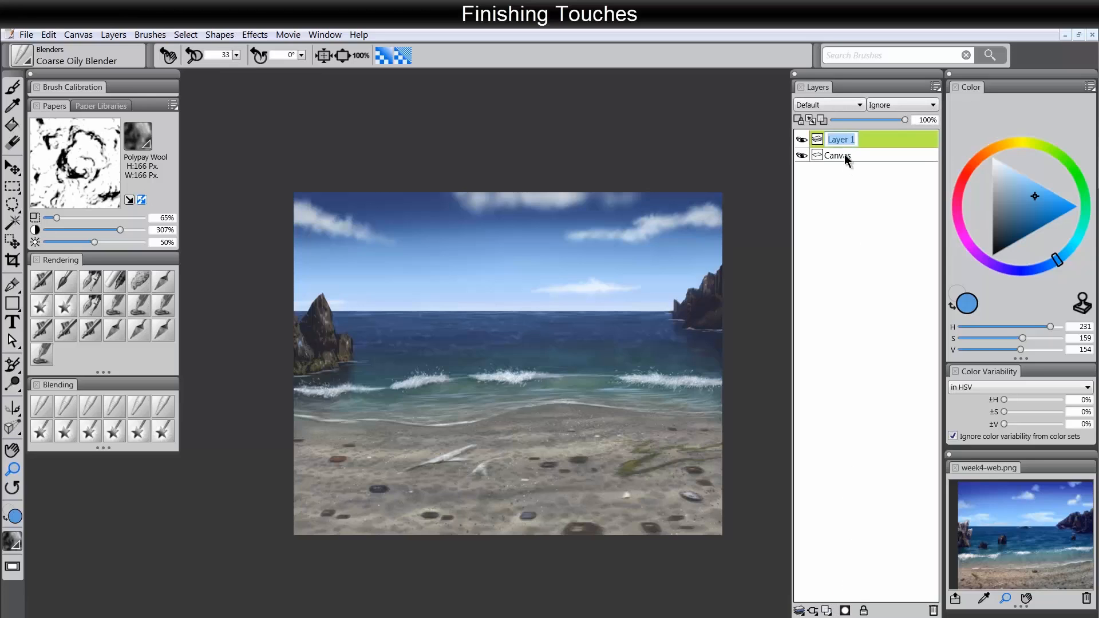
key("Return")
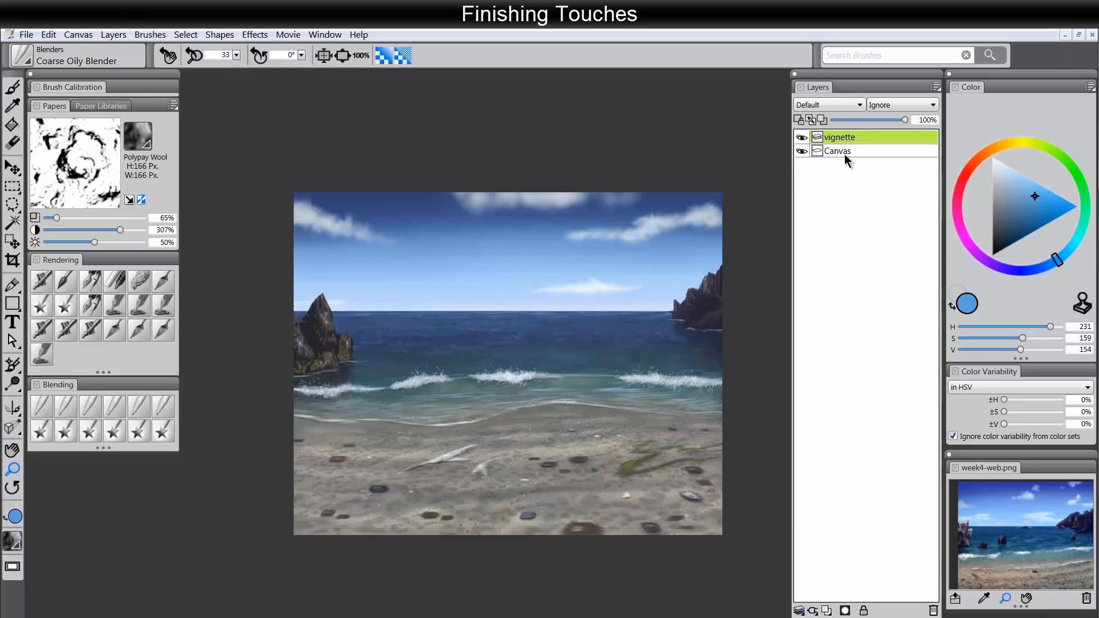
Pick a dark blue colour and set the vignette layer's composite method to Multiply
left_click(1024, 229)
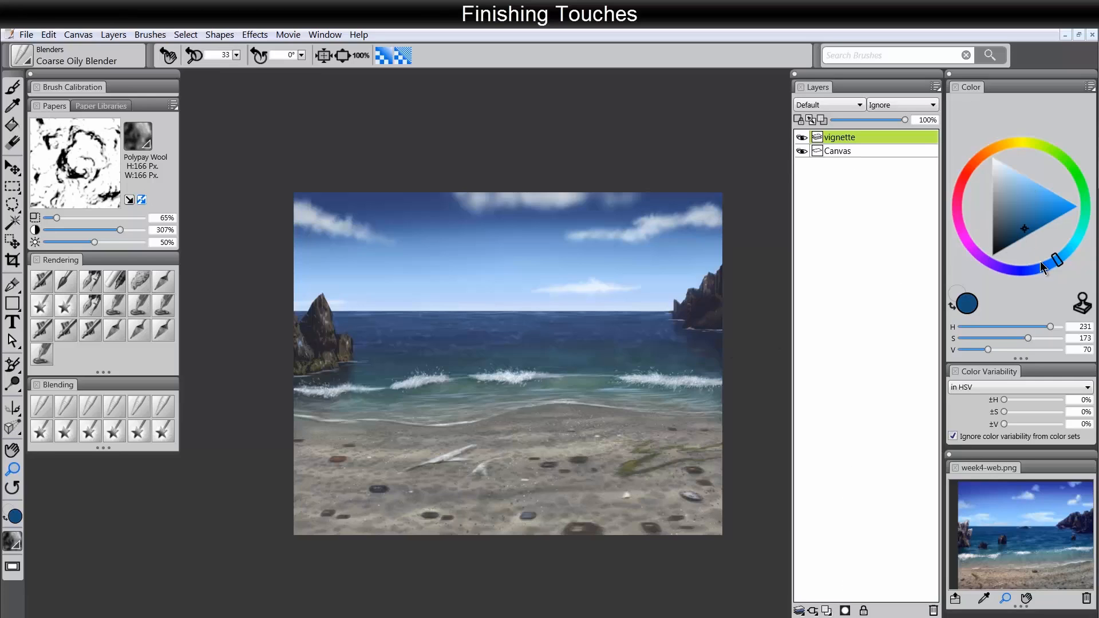
left_click(1041, 265)
left_click(828, 107)
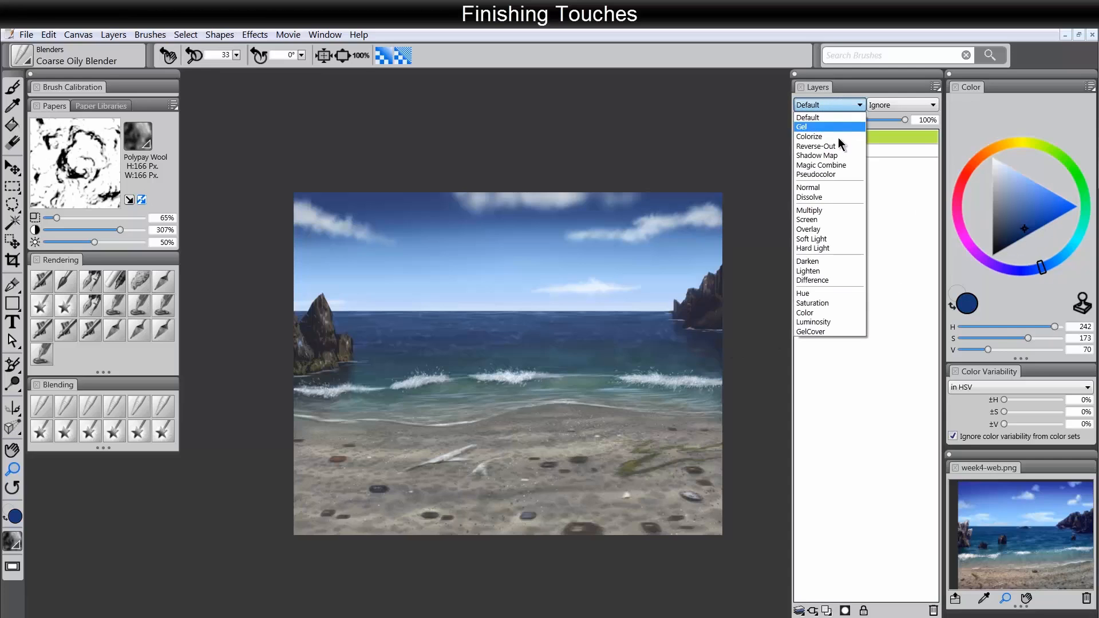
left_click(817, 211)
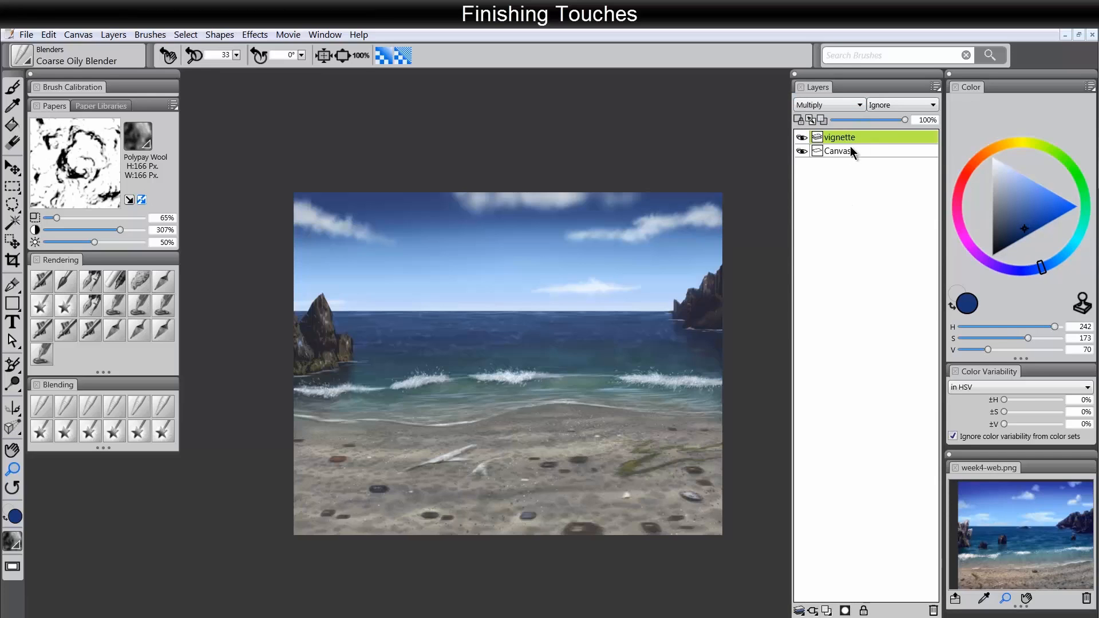
Paint a soft dark blue vignette around the painting's edges and corners with the Digital Airbrush
left_click(121, 290)
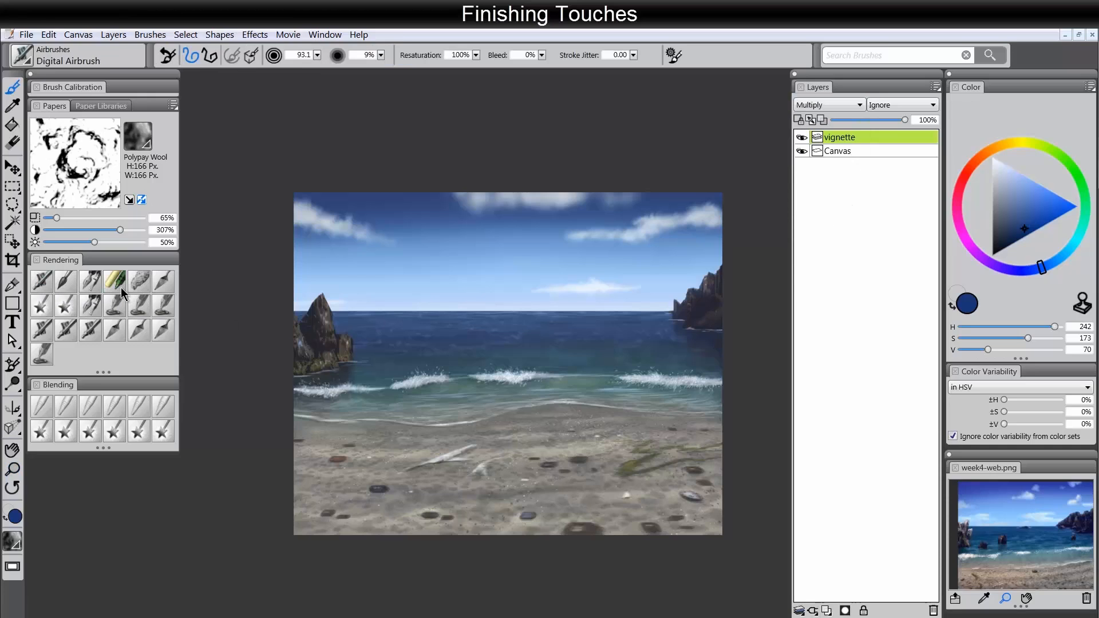
key("Tab")
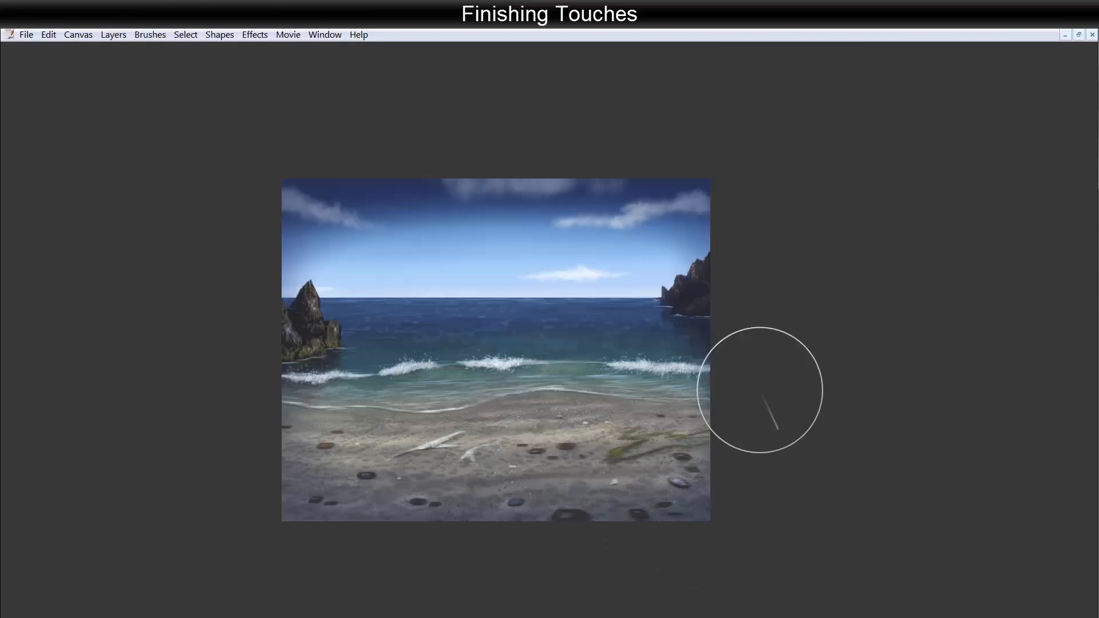
key("Tab")
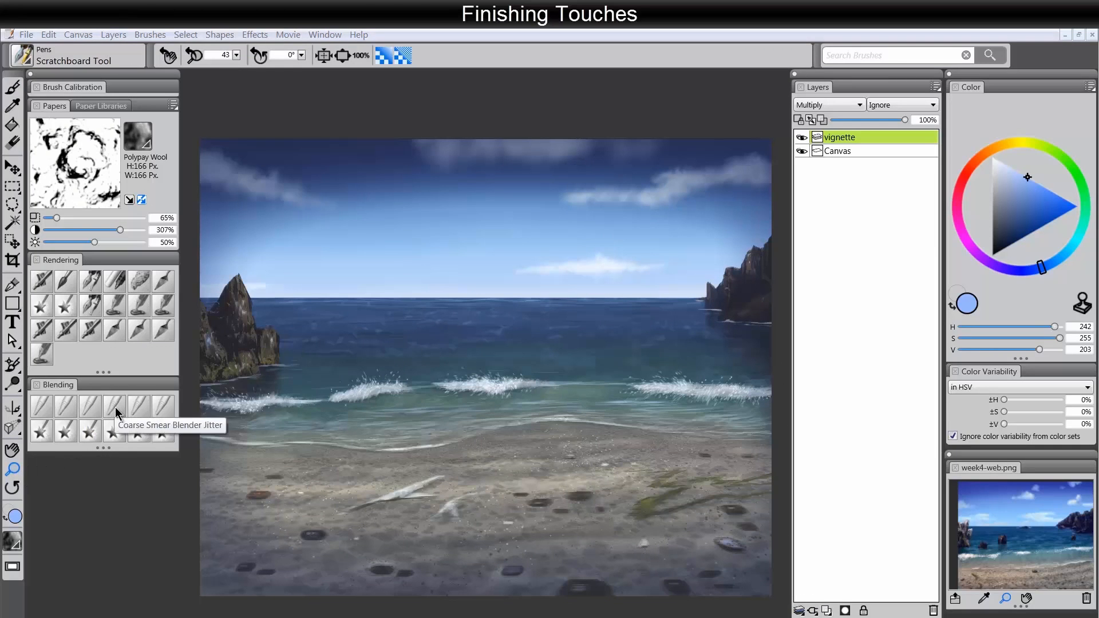
Choose the Blur blender, make the Canvas layer active and soften the horizon line between sea and sky
left_click(137, 408)
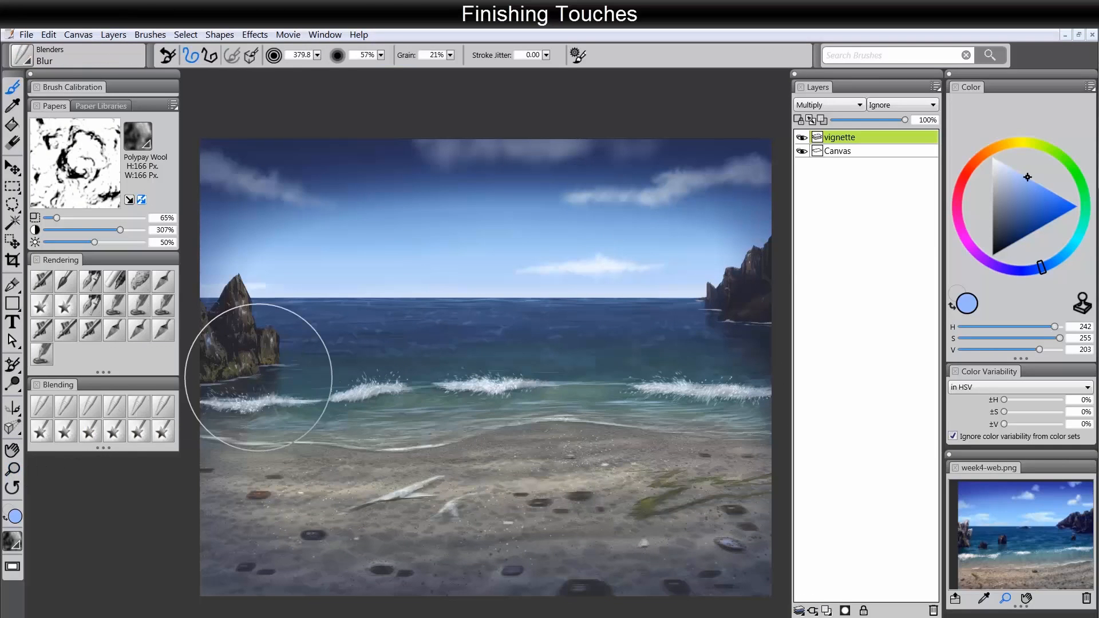
left_click(843, 151)
key("Tab")
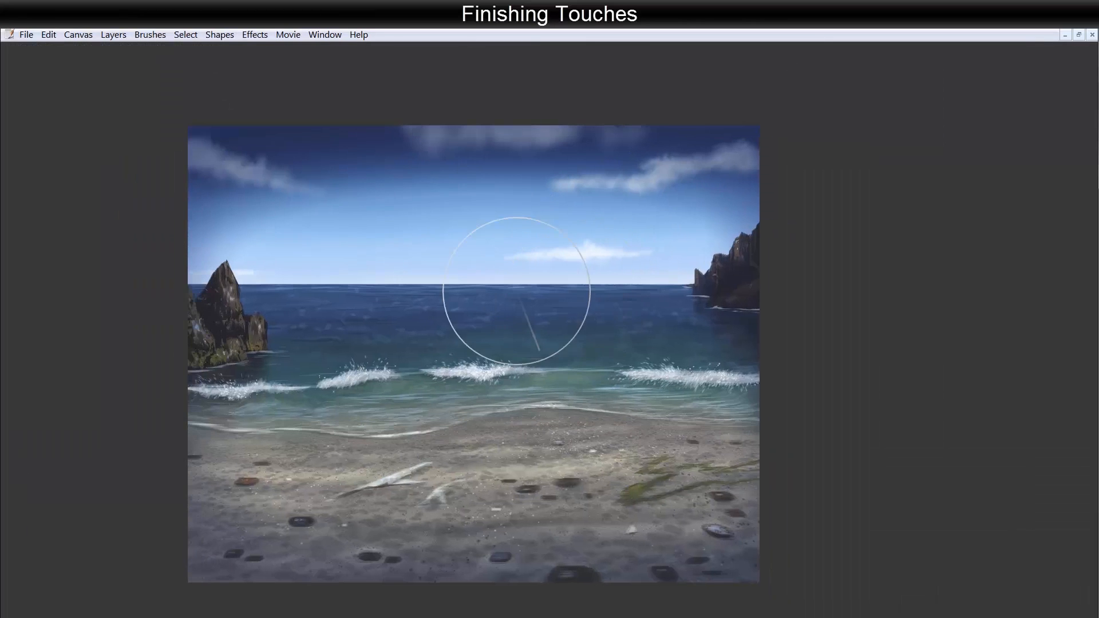
key("Tab")
left_click(12, 470)
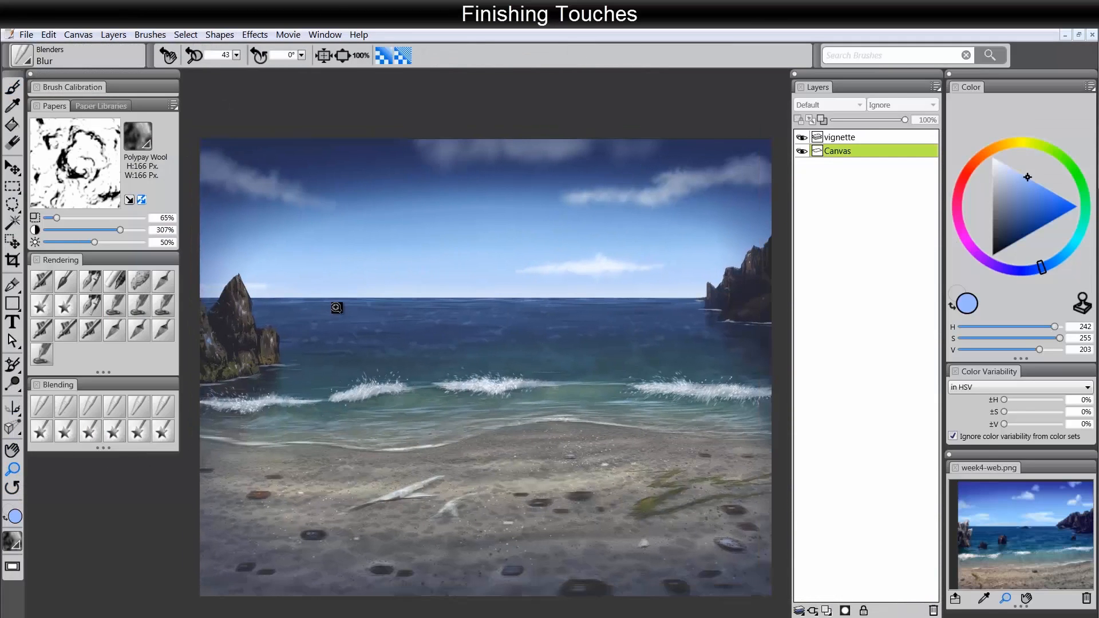
left_click(343, 306)
key("Tab")
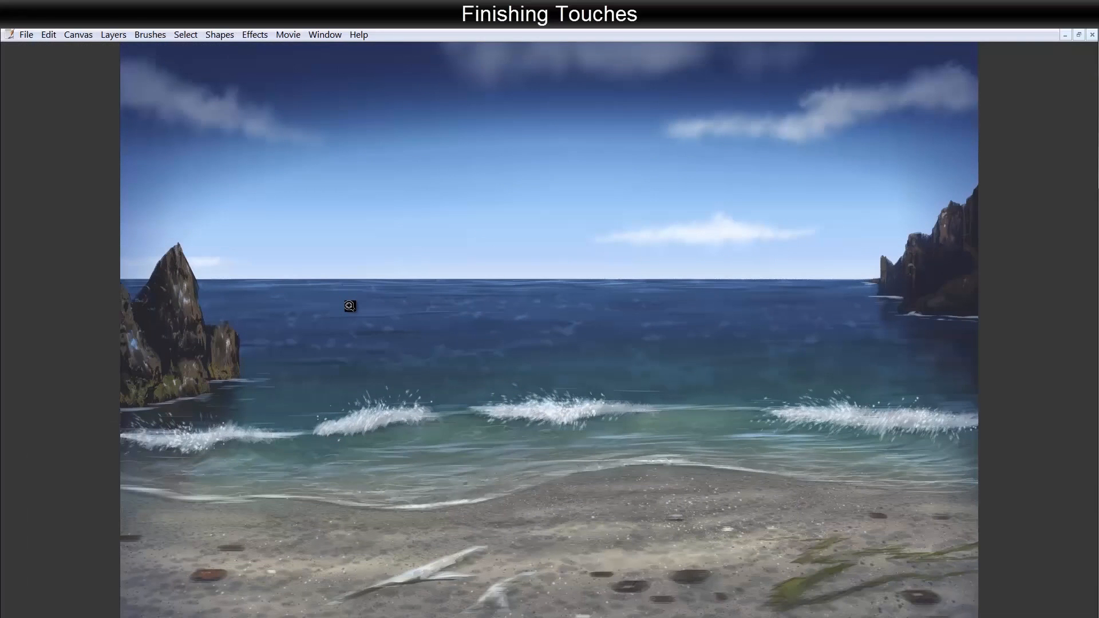
key("b")
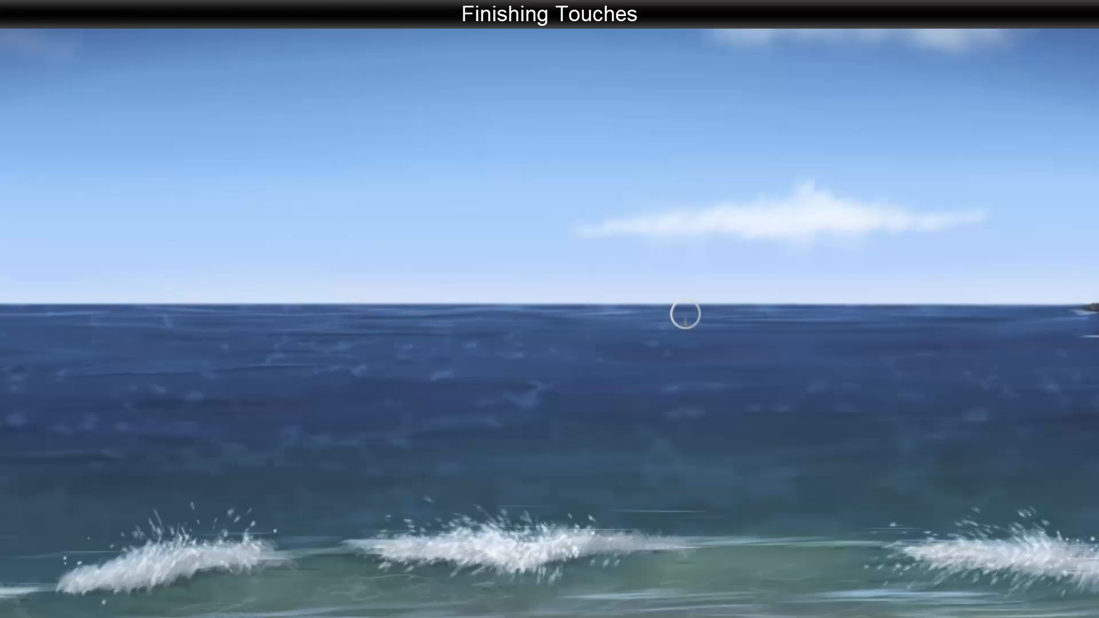
Blur the hard edges where the right and left cliffs meet the water, checking the whole painting
left_click_drag(918, 356, 717, 379)
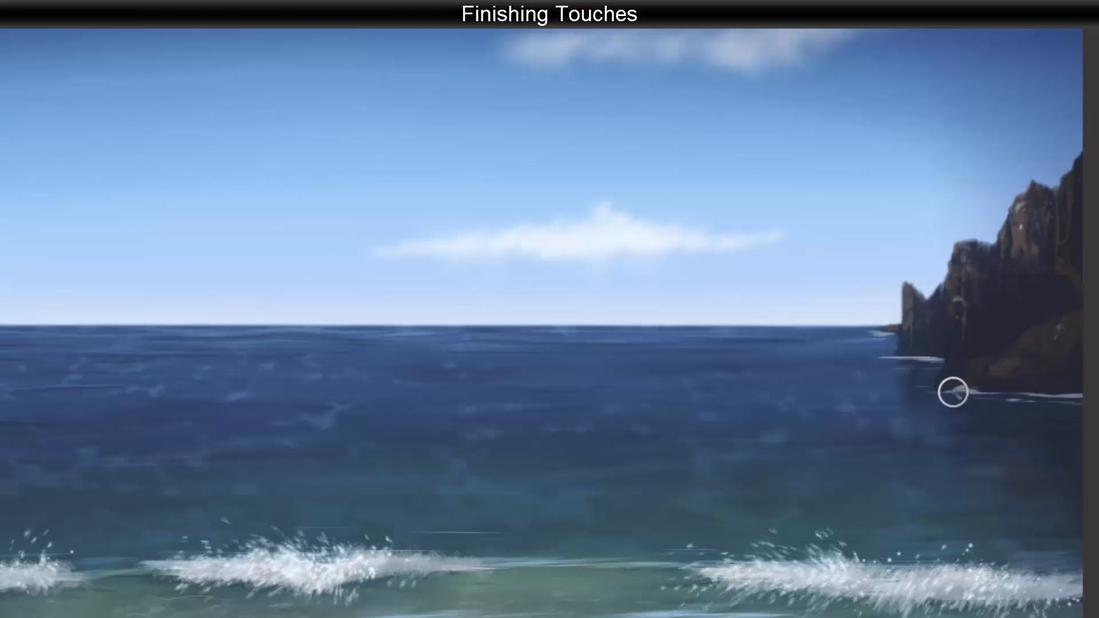
mouse_move(770, 476)
left_mouse_down()
mouse_move(785, 520)
mouse_move(978, 464)
left_mouse_up()
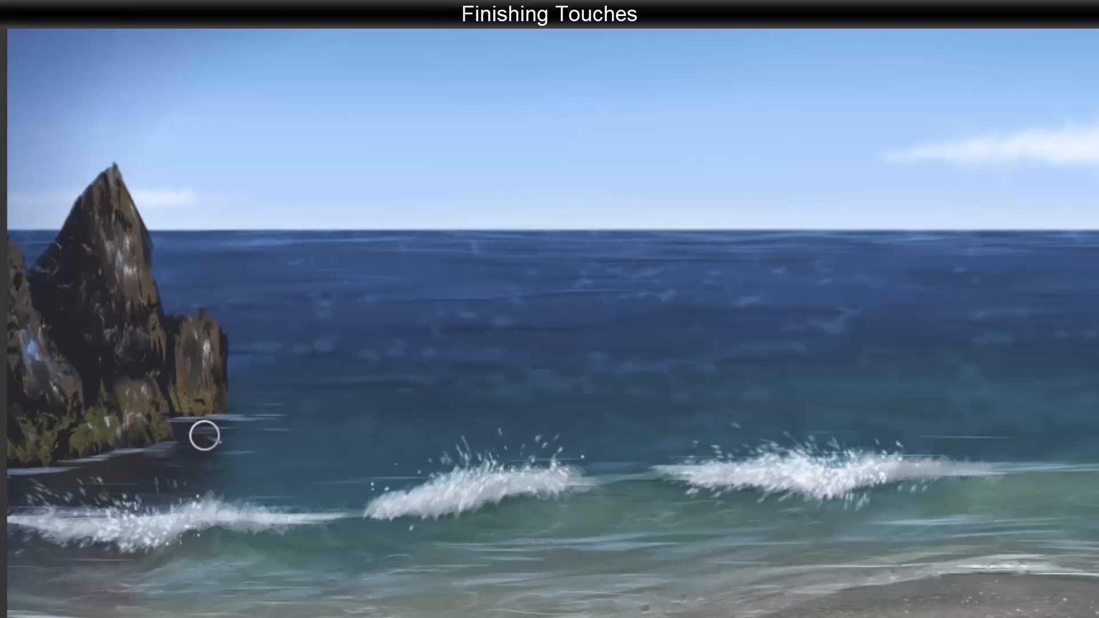
scroll(509, 505, "down", 5)
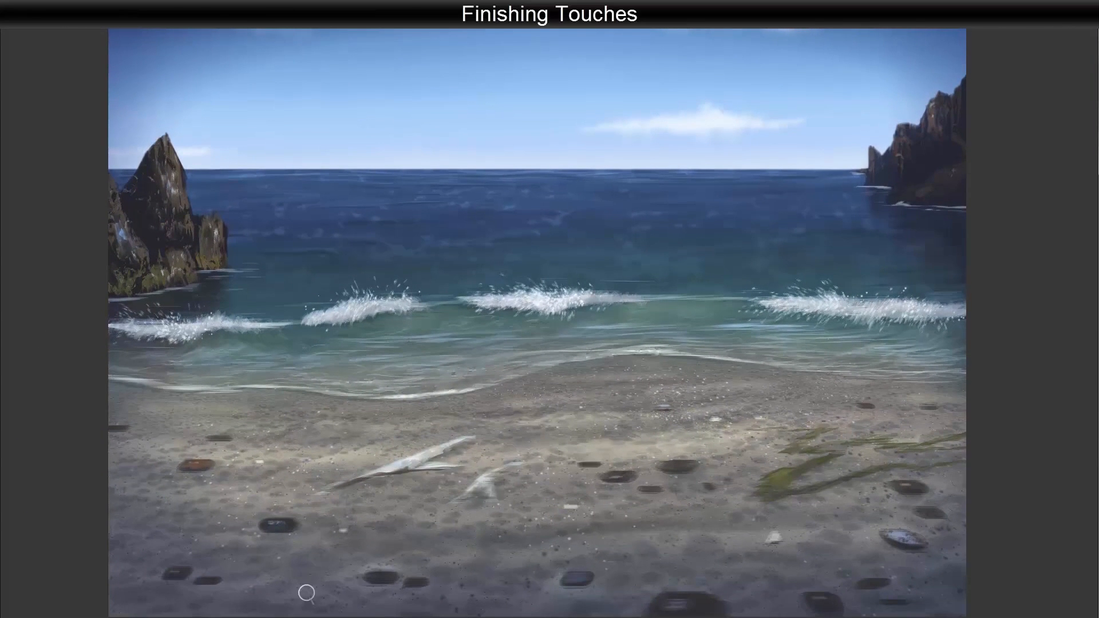
left_click_drag(651, 475, 653, 521)
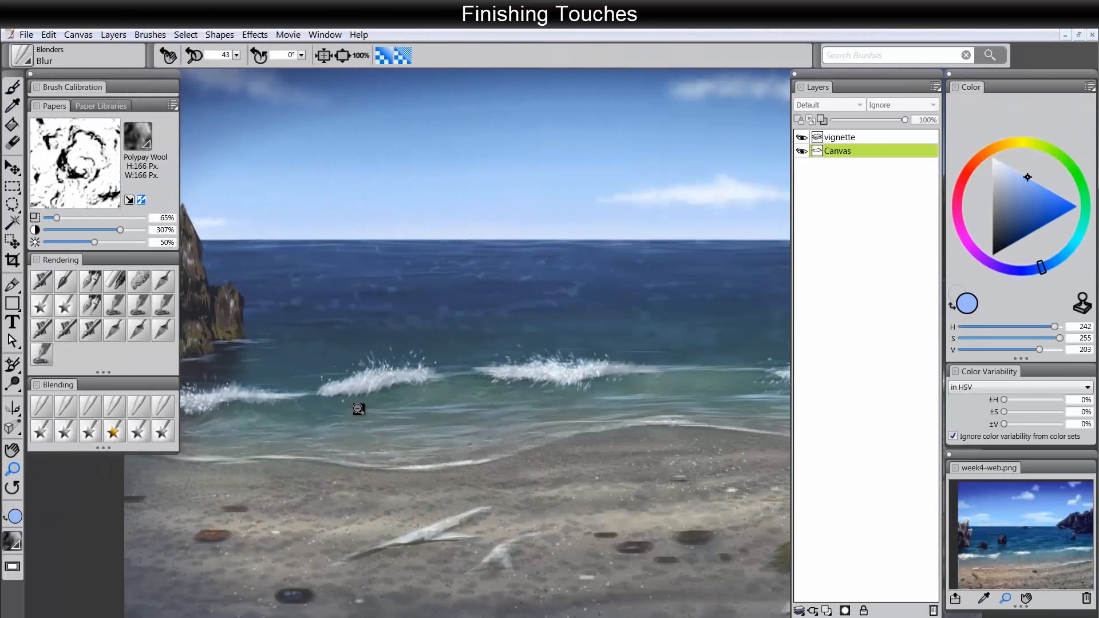
left_click(497, 416, "ctrl+alt")
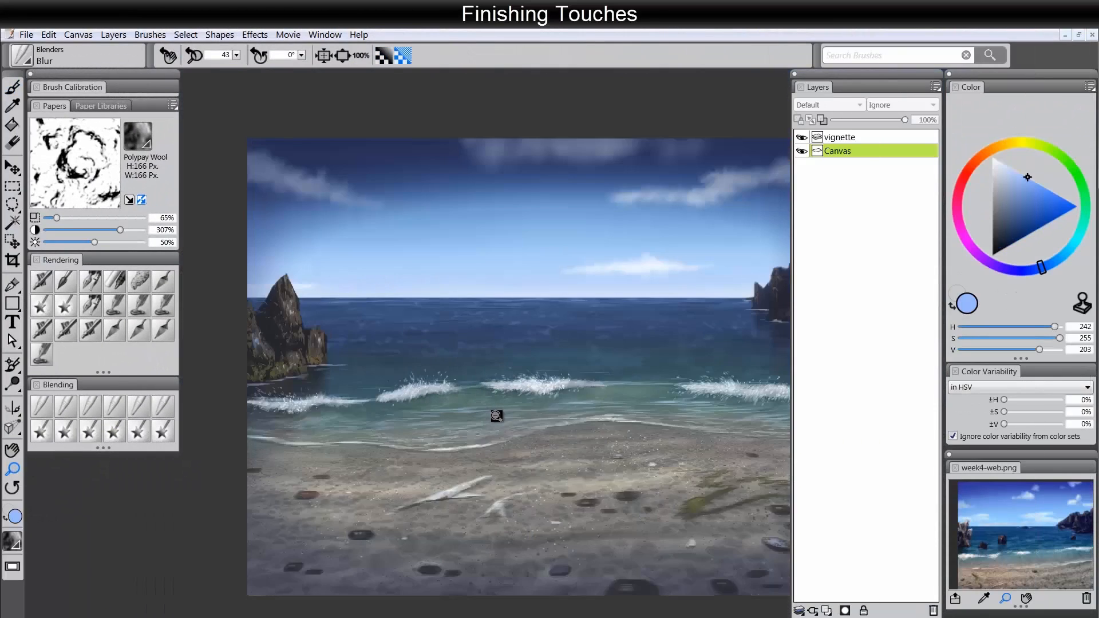
left_click_drag(575, 444, 506, 434)
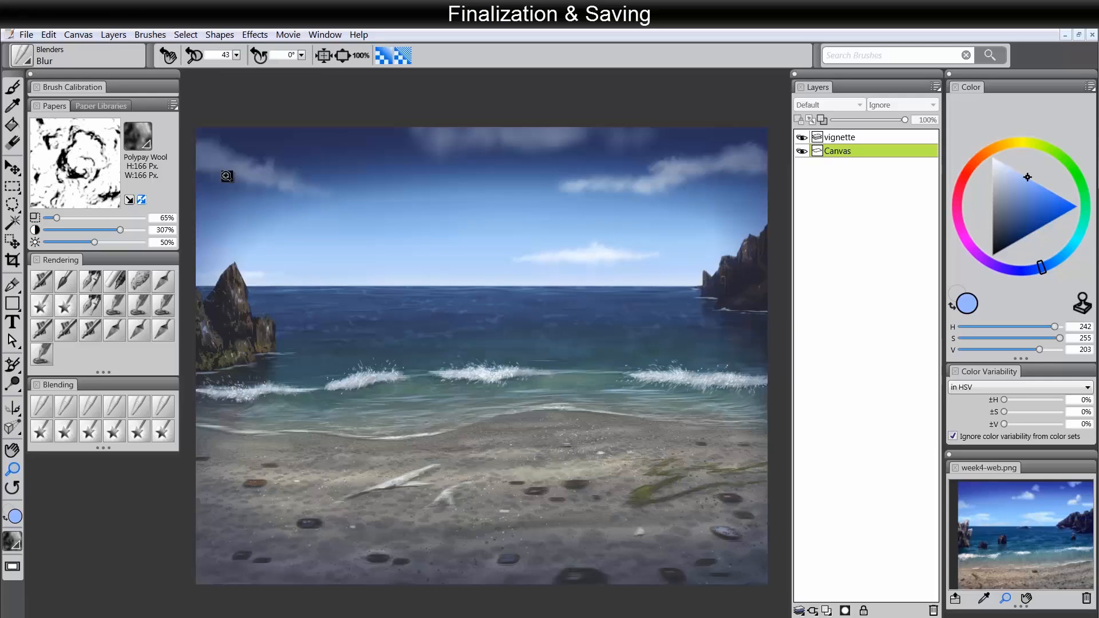
Save the painting as a Photoshop file with its name ending in week4-5, replacing the existing file
left_click(26, 35)
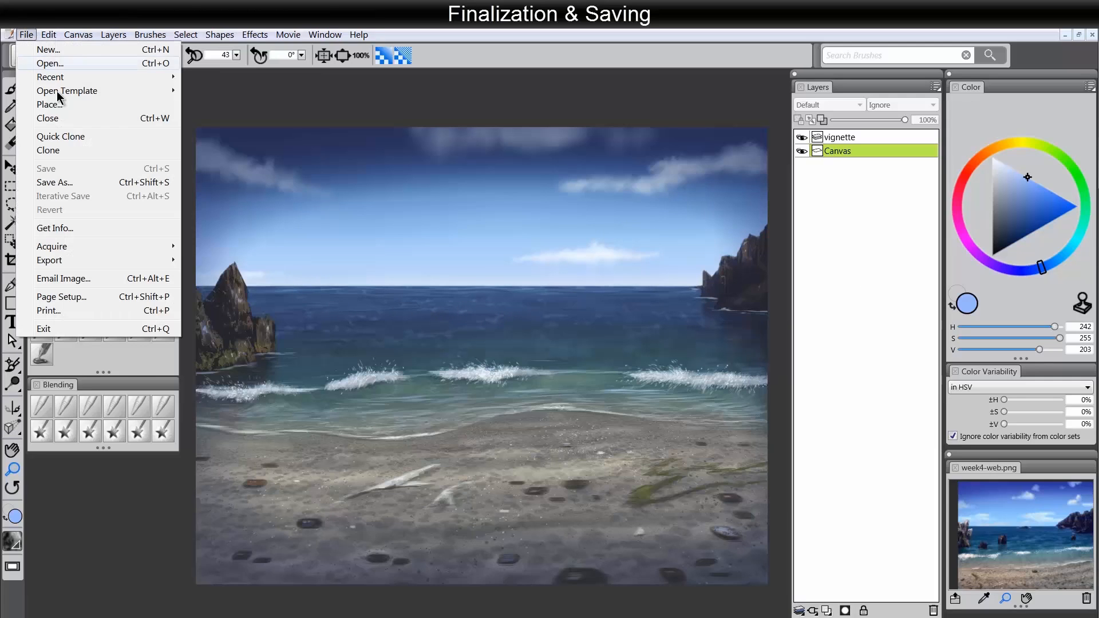
left_click(60, 182)
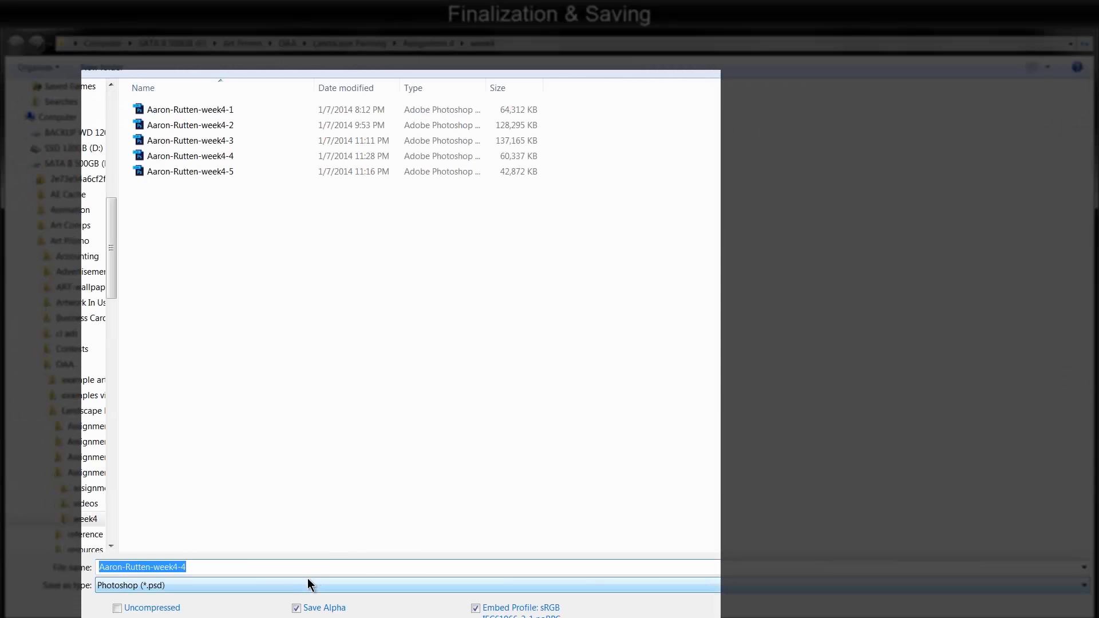
left_click(257, 568)
key("BackSpace")
type("5")
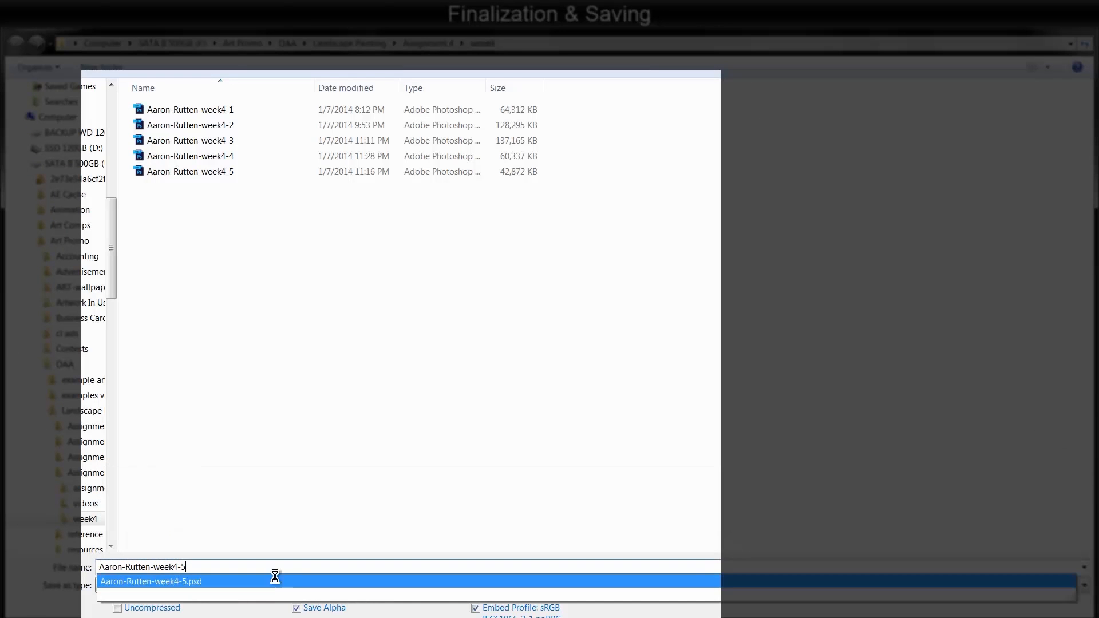
key("Return")
left_click(603, 353)
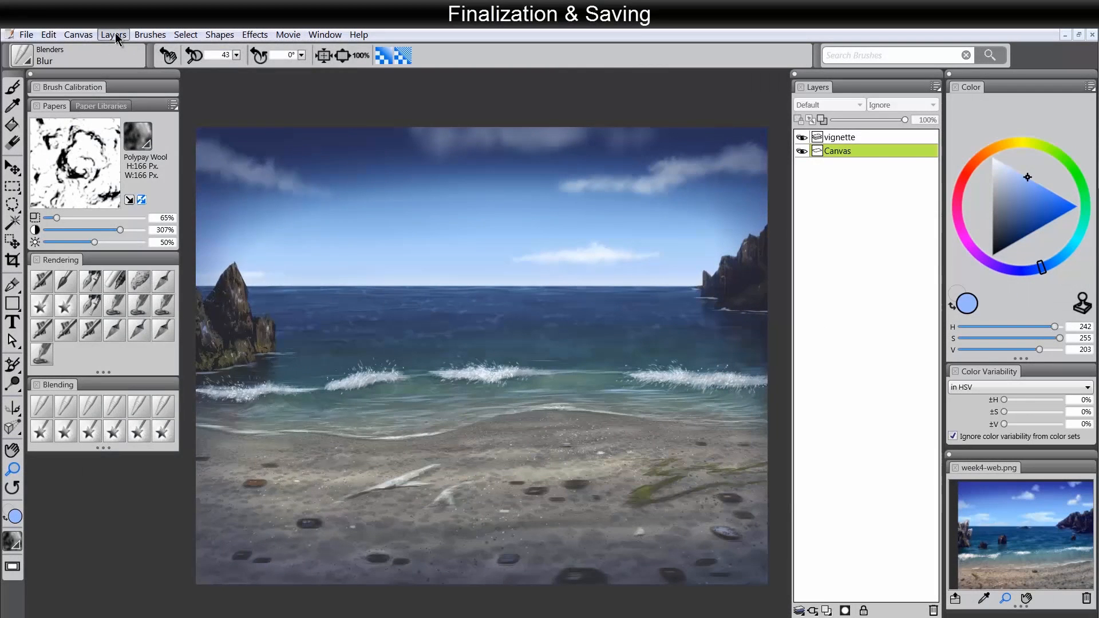
Drop the vignette layer onto the canvas and add a new layer named signature
left_click(113, 35)
left_click(132, 277)
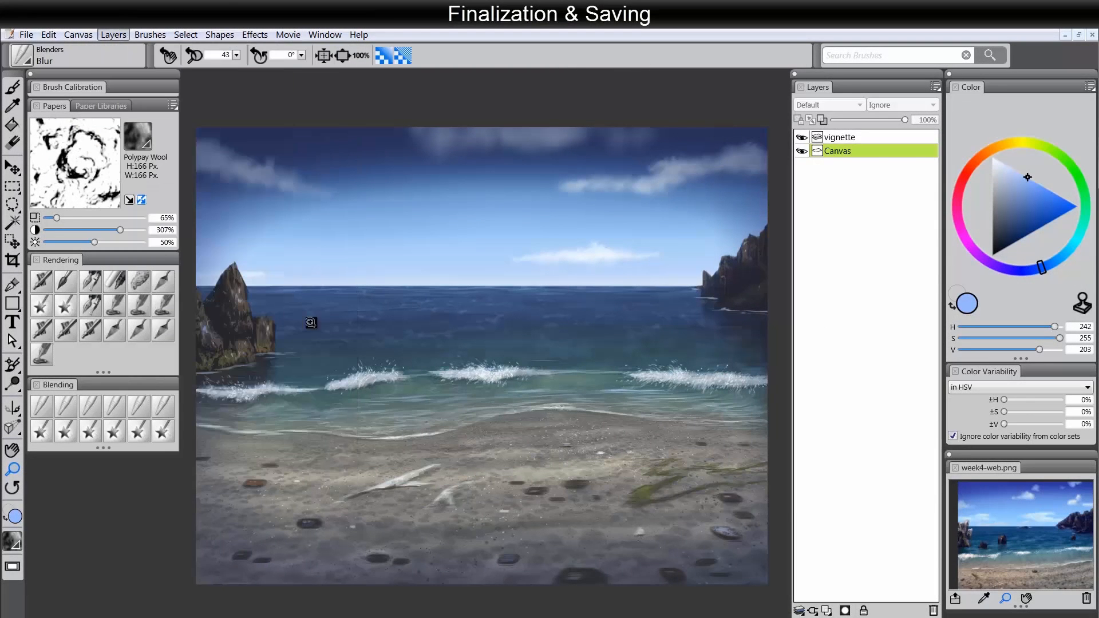
left_click(827, 610)
double_click(839, 139)
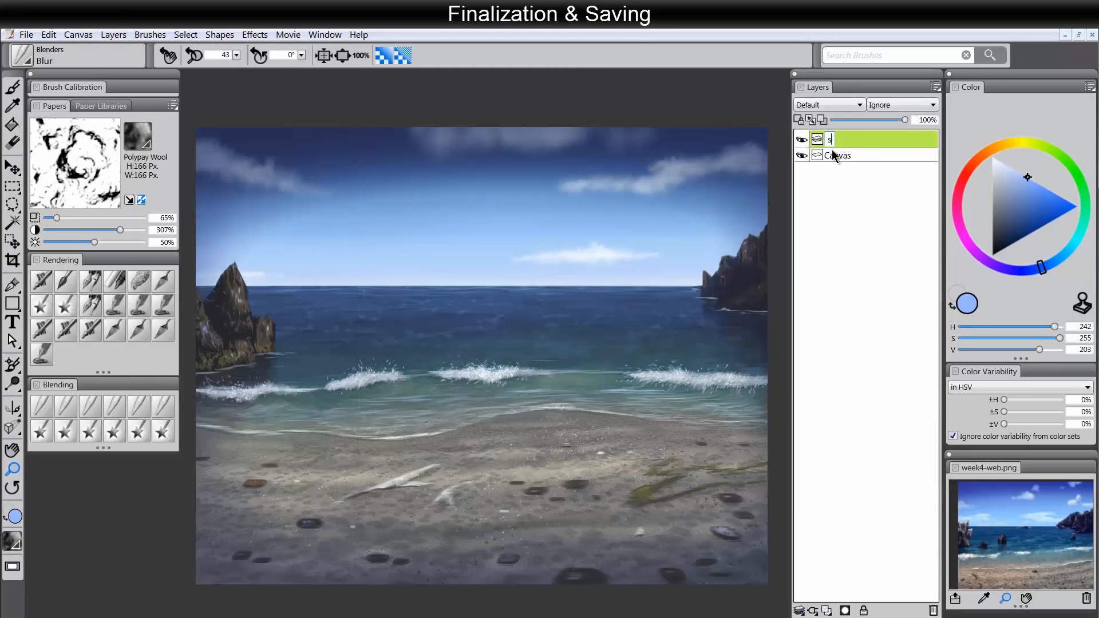
type("signature")
key("Return")
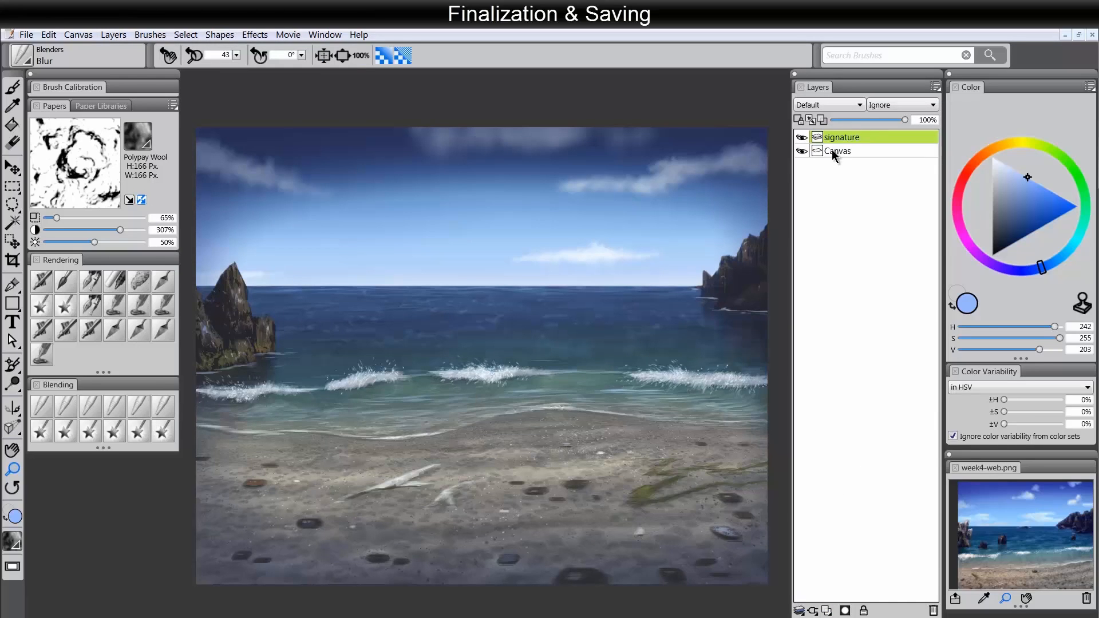
Sign the artist's initials in light blue in the sand's lower right corner with the Scratchboard Tool and save the file
left_click(95, 286)
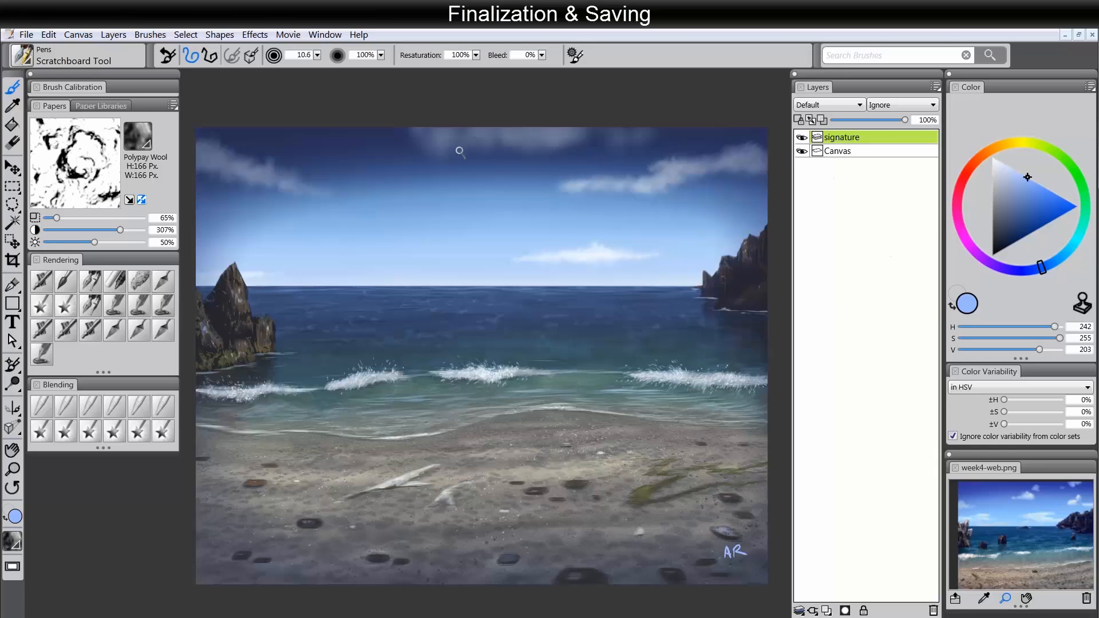
left_click(27, 35)
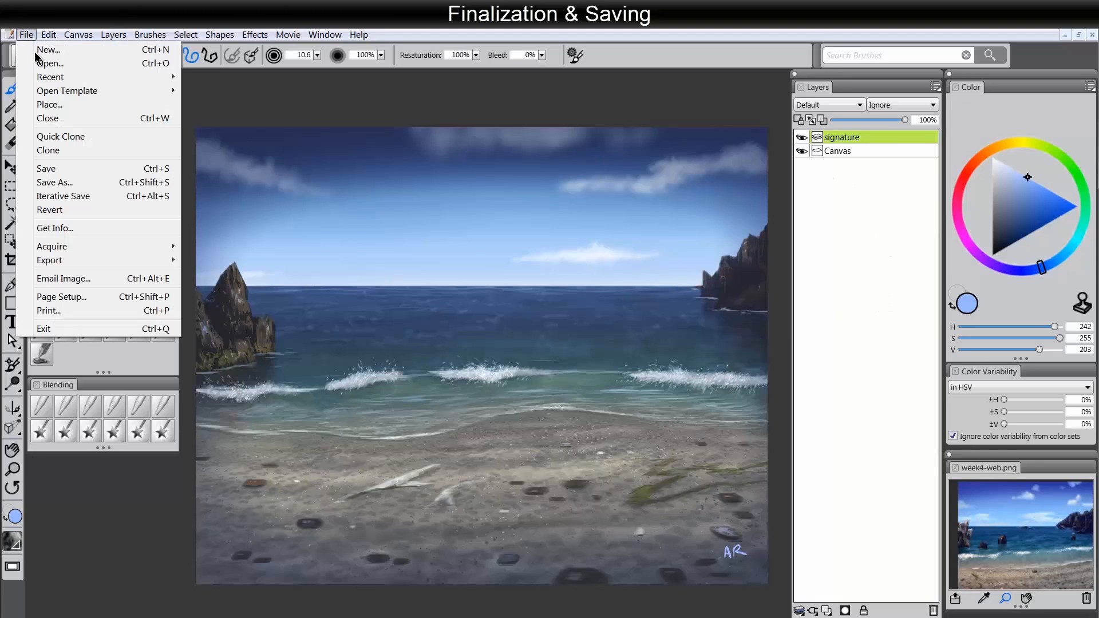
left_click(52, 169)
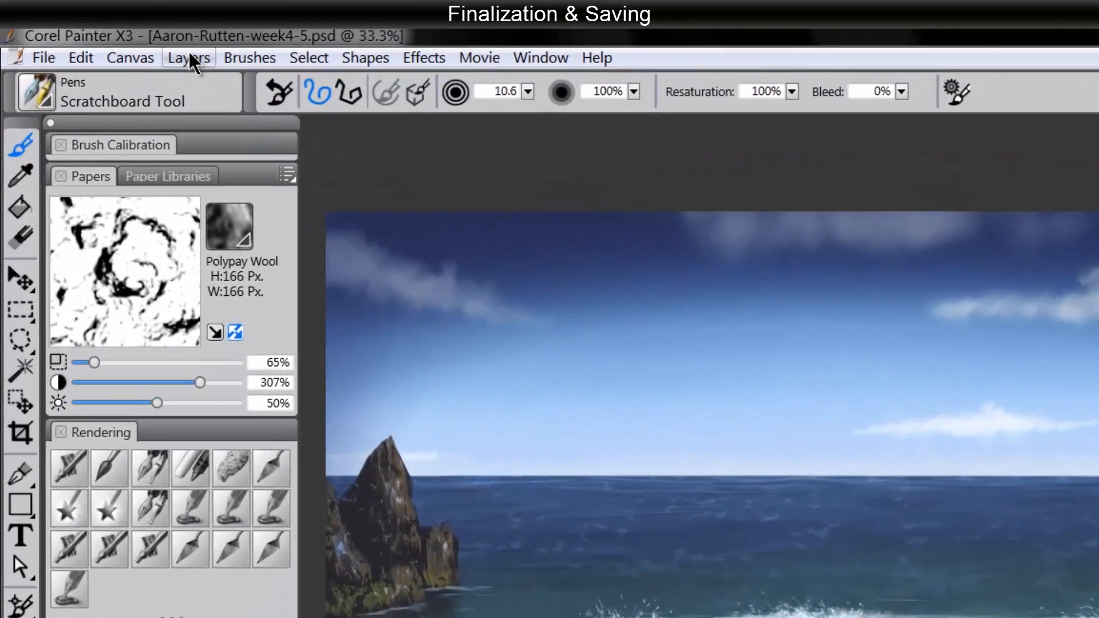
Drop the signature layer and save the painting as a TIFF with its name ending in week4-print, replacing the existing file
left_click(114, 35)
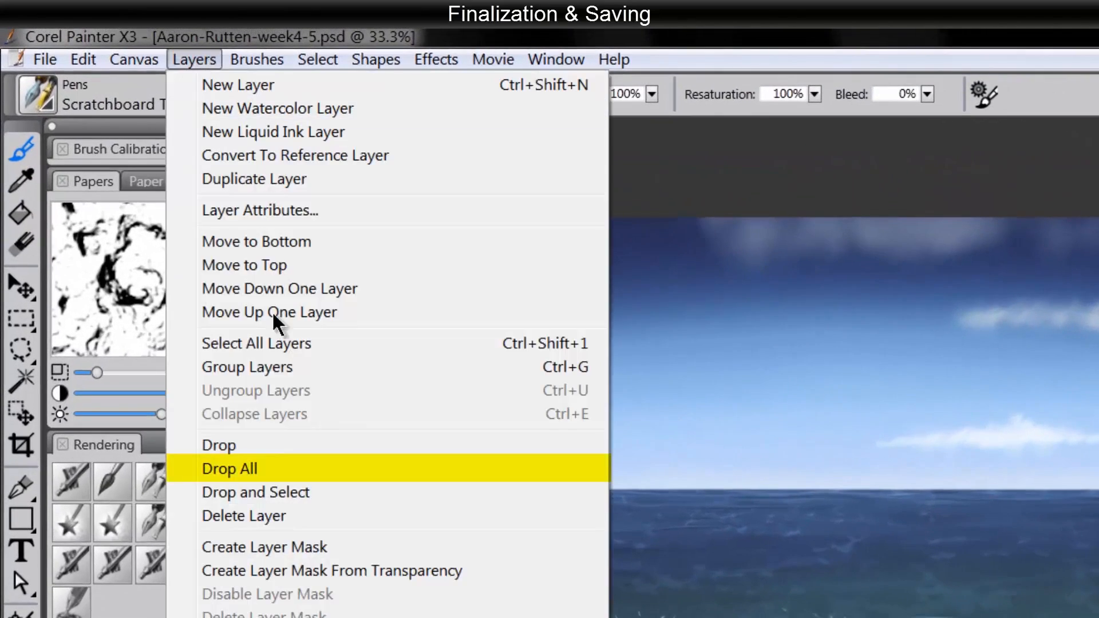
left_click(247, 448)
left_click(43, 57)
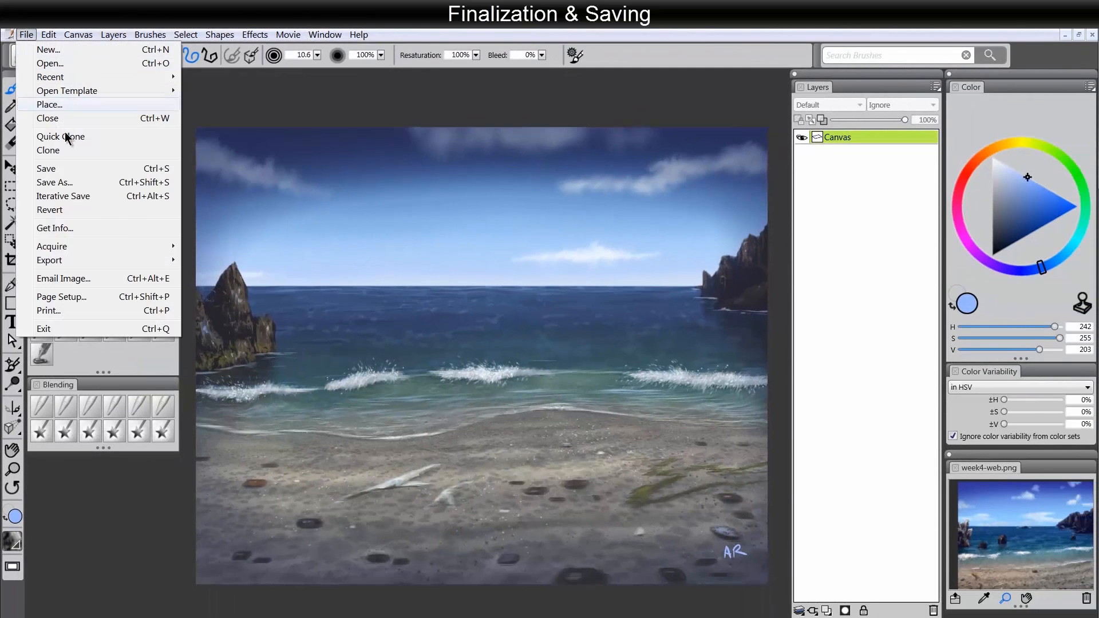
left_click(59, 182)
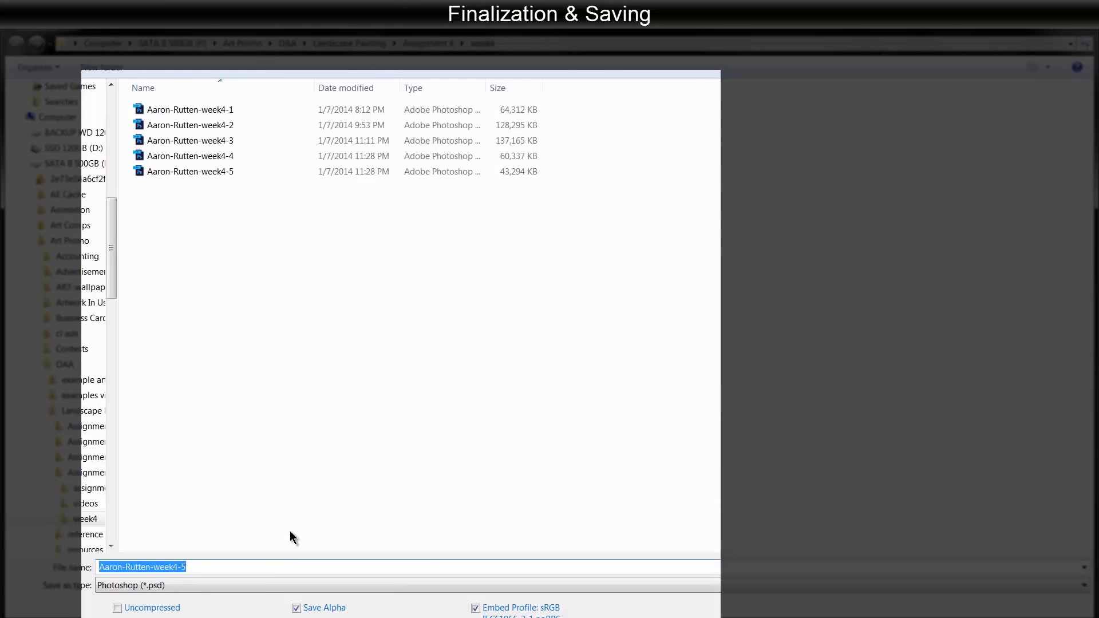
left_click(259, 585)
left_click(207, 478)
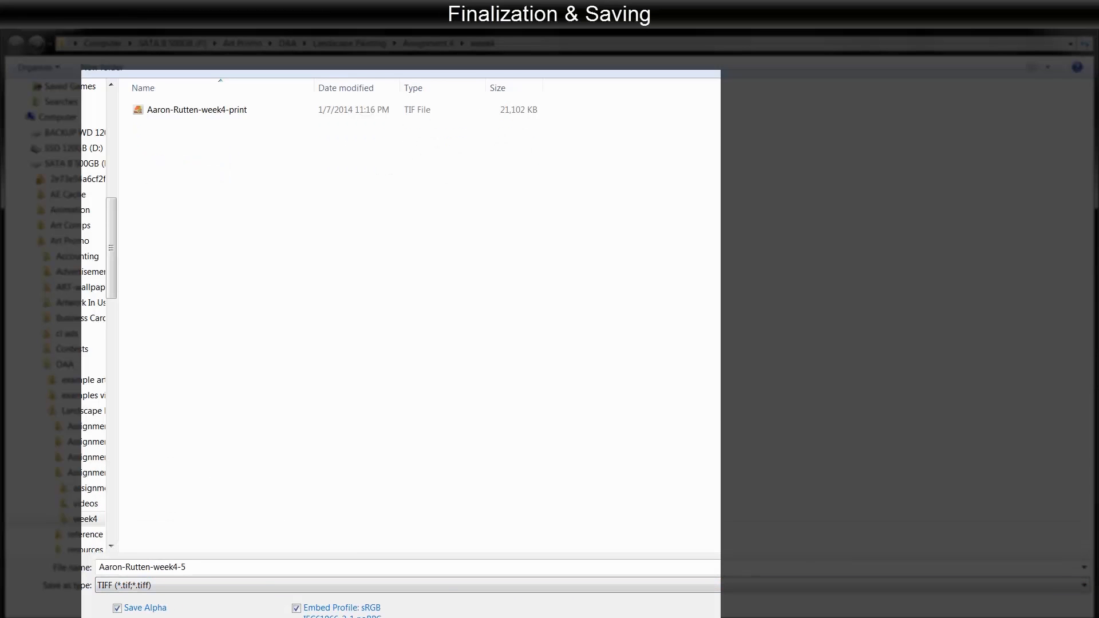
double_click(216, 111)
left_click(598, 356)
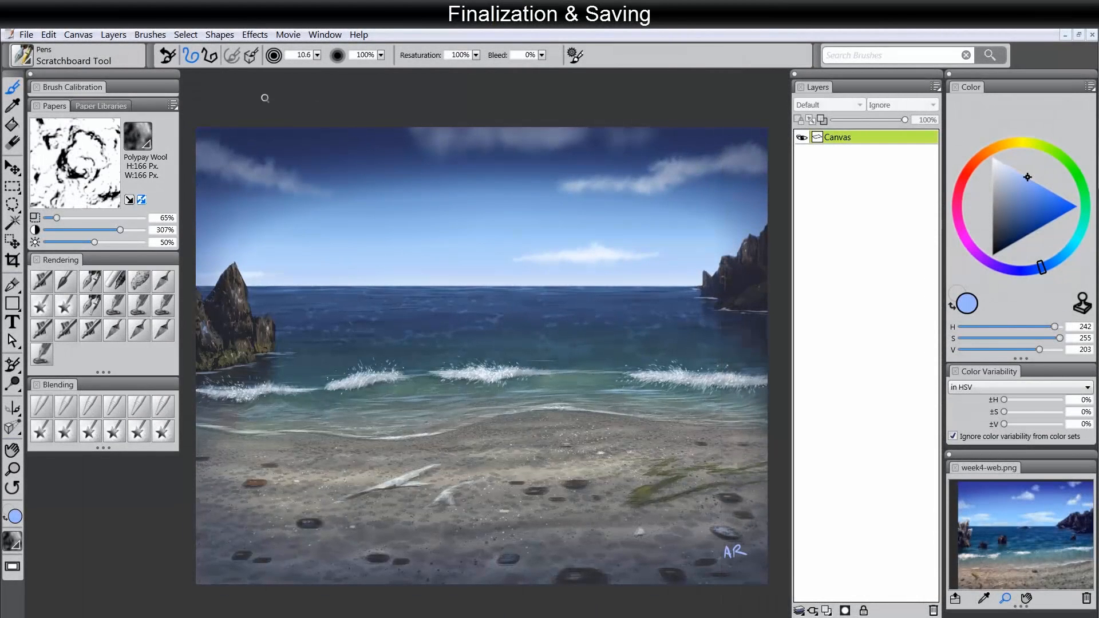
Resize the painting for the web to a width of 720 pixels at 72 pixels per inch
left_click(26, 35)
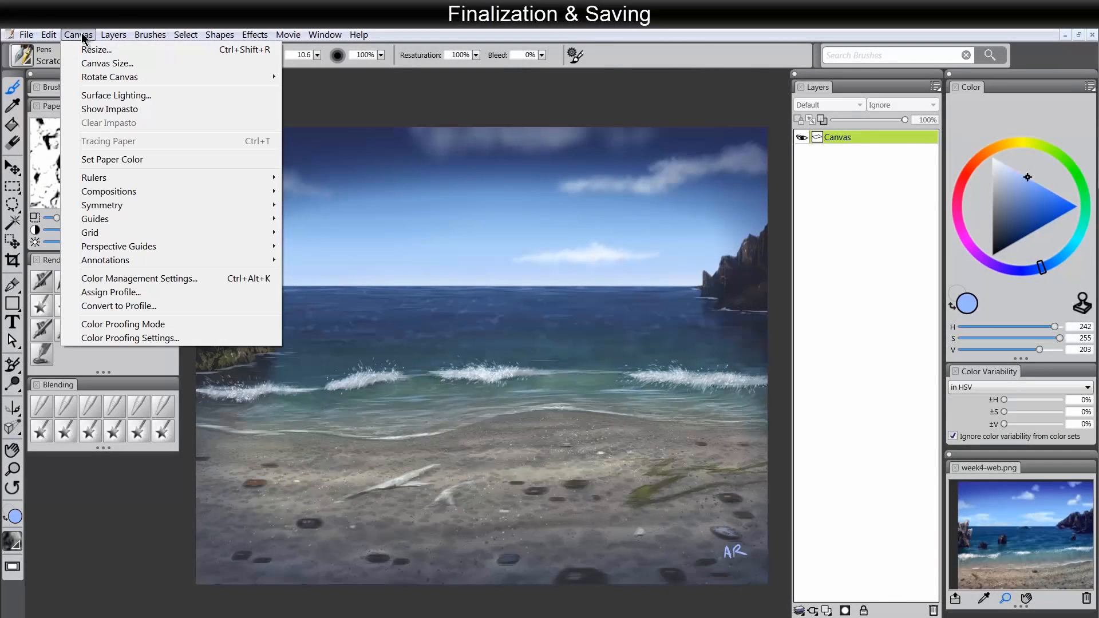
left_click(95, 47)
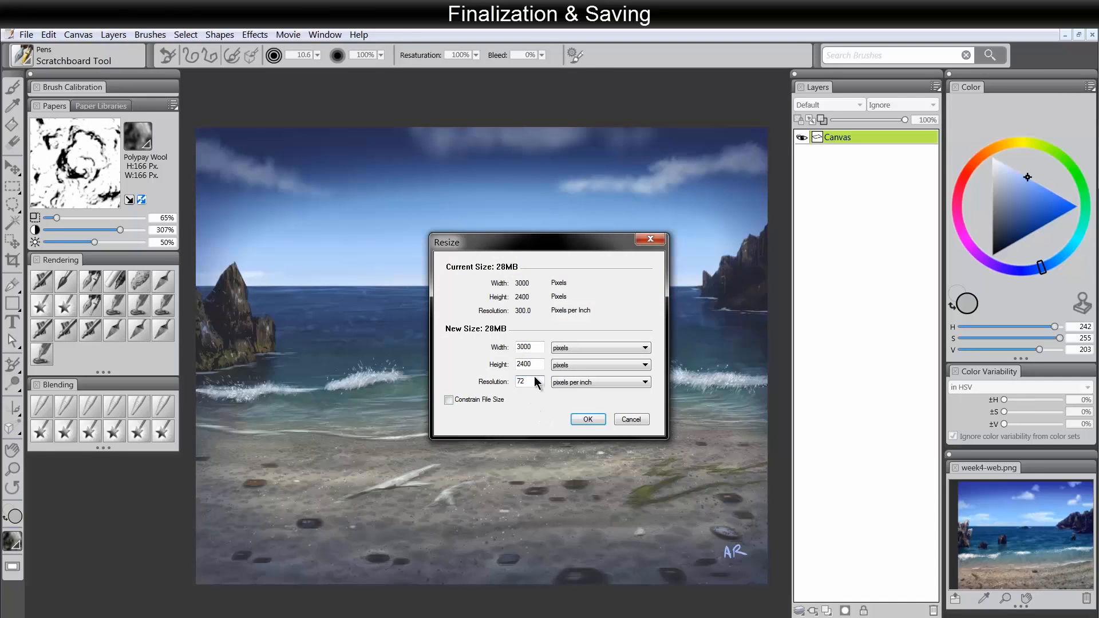
left_click(575, 365)
left_click(581, 383)
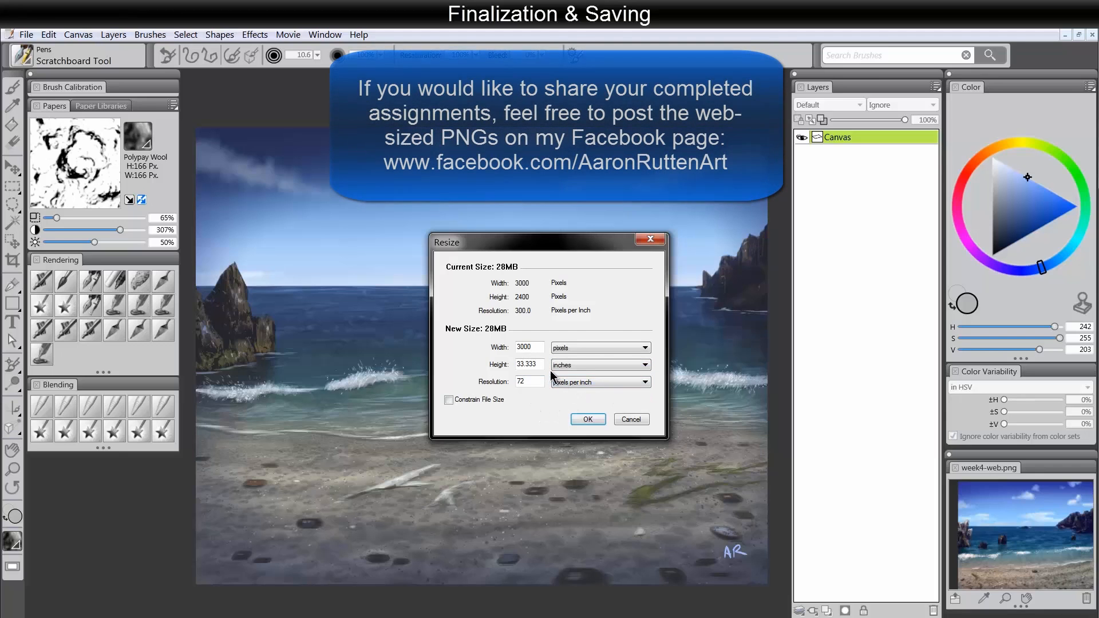
left_click_drag(539, 365, 516, 364)
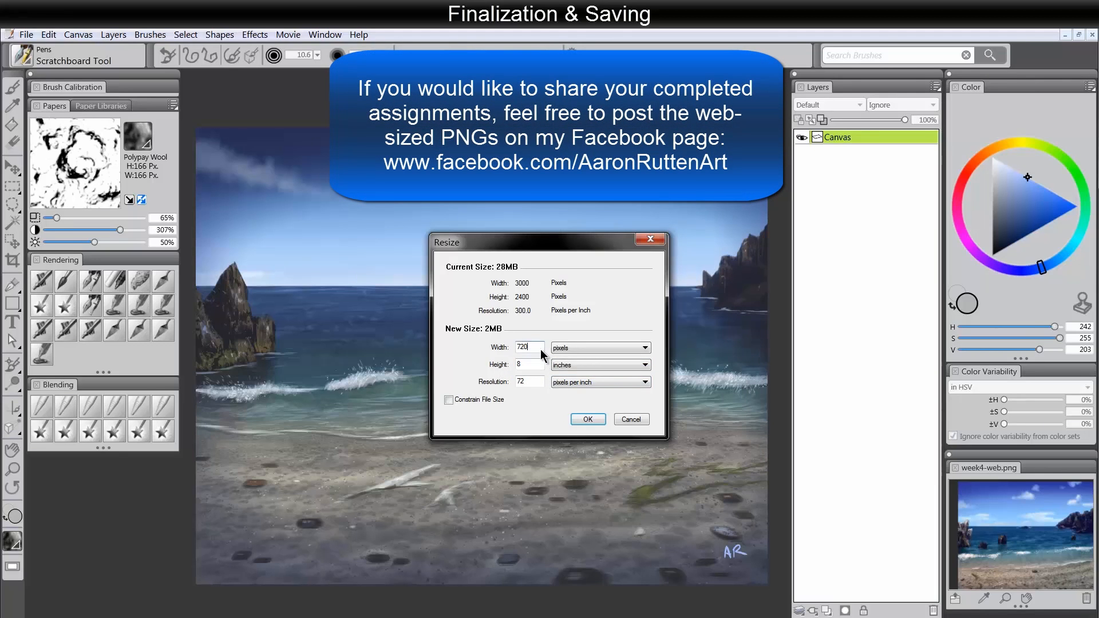
left_click(572, 348)
left_click(572, 368)
left_click(588, 419)
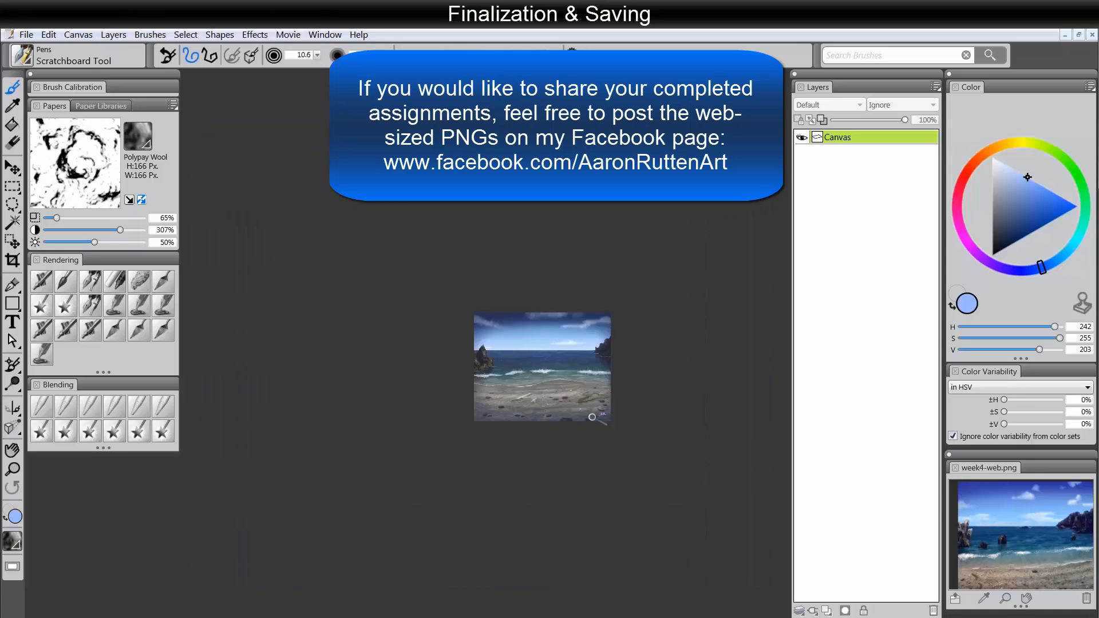
Start saving the resized painting as a separate file and open its file name for editing
left_click(27, 35)
left_click(74, 179)
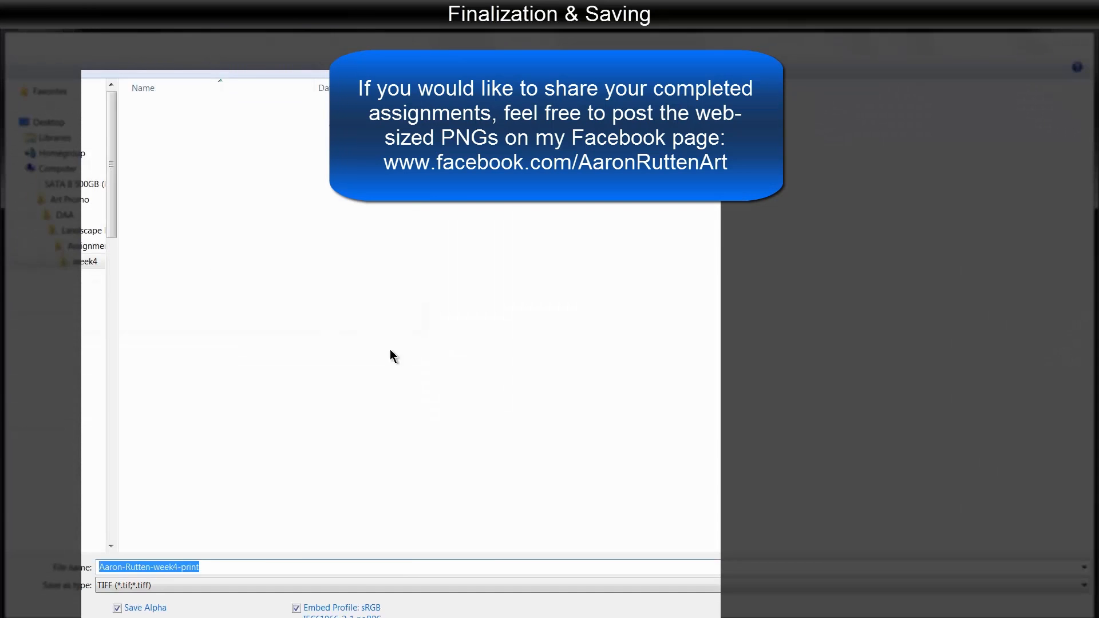
left_click(269, 568)
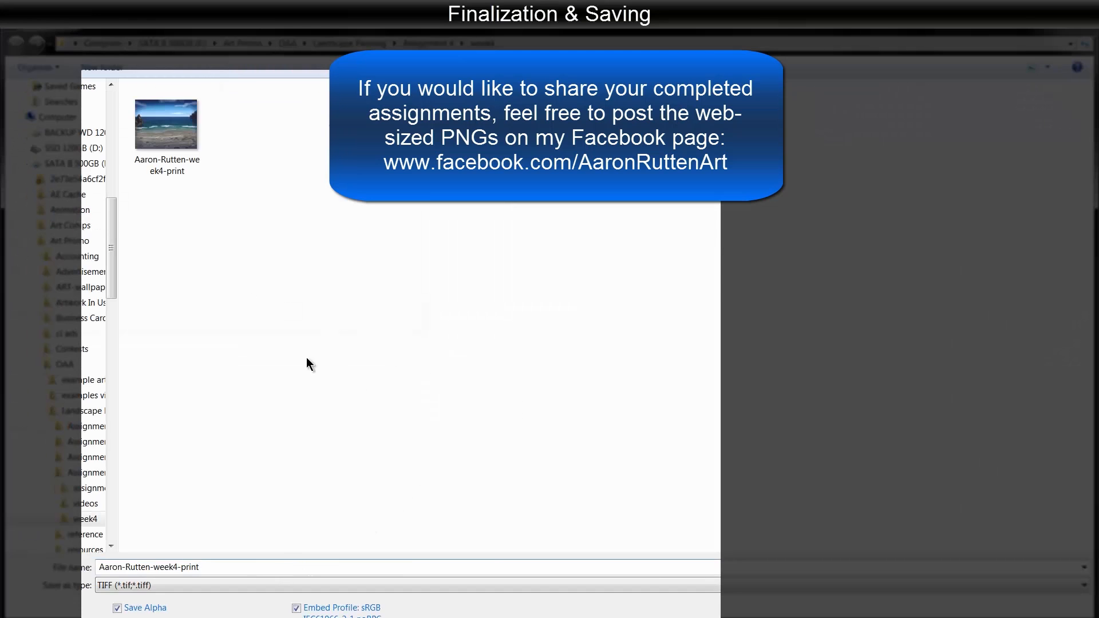